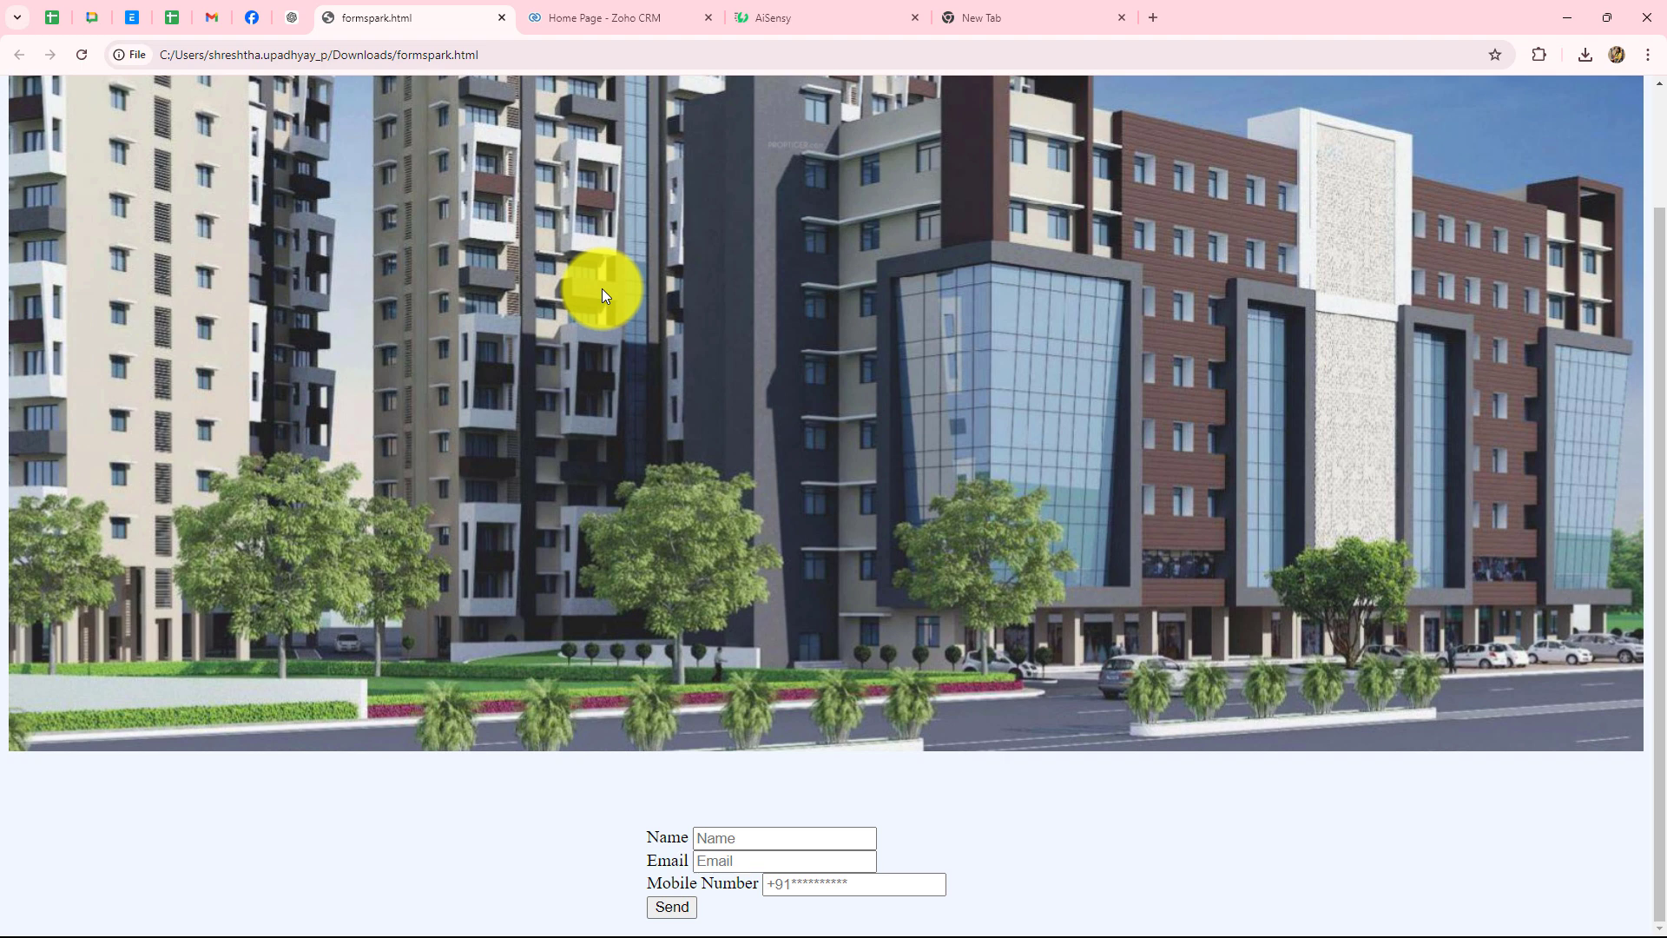
- Look over the Zoho CRM home, Gmail inbox, AiSensy dashboard and local Formspark form tabs
left_click(607, 21)
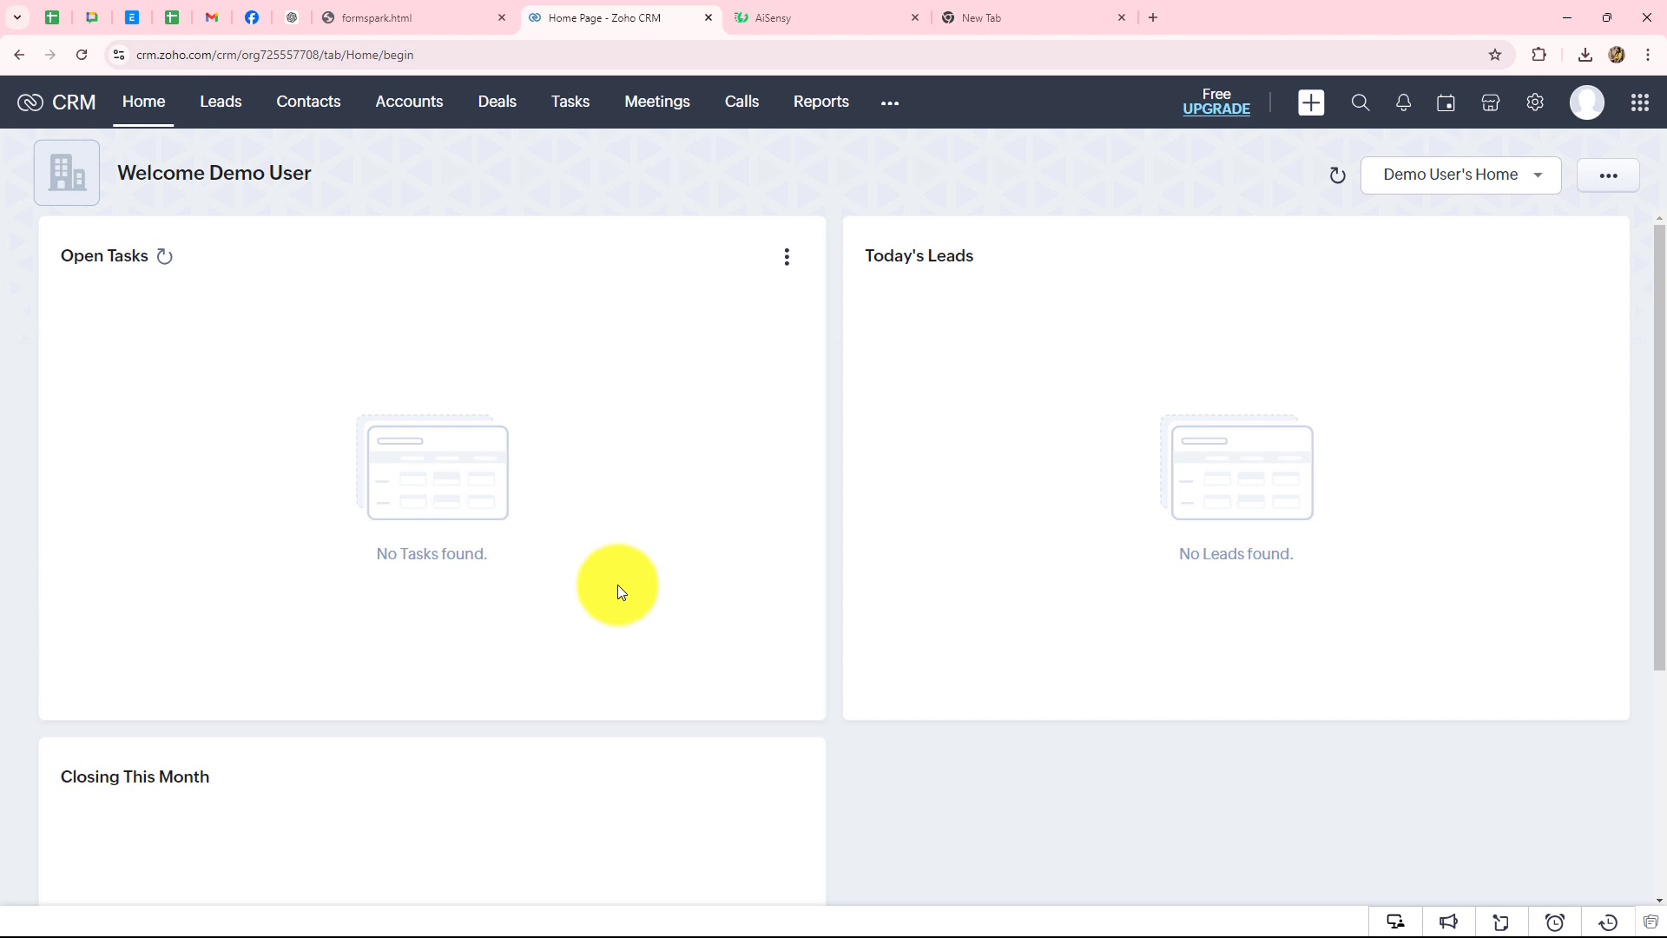
left_click(784, 19)
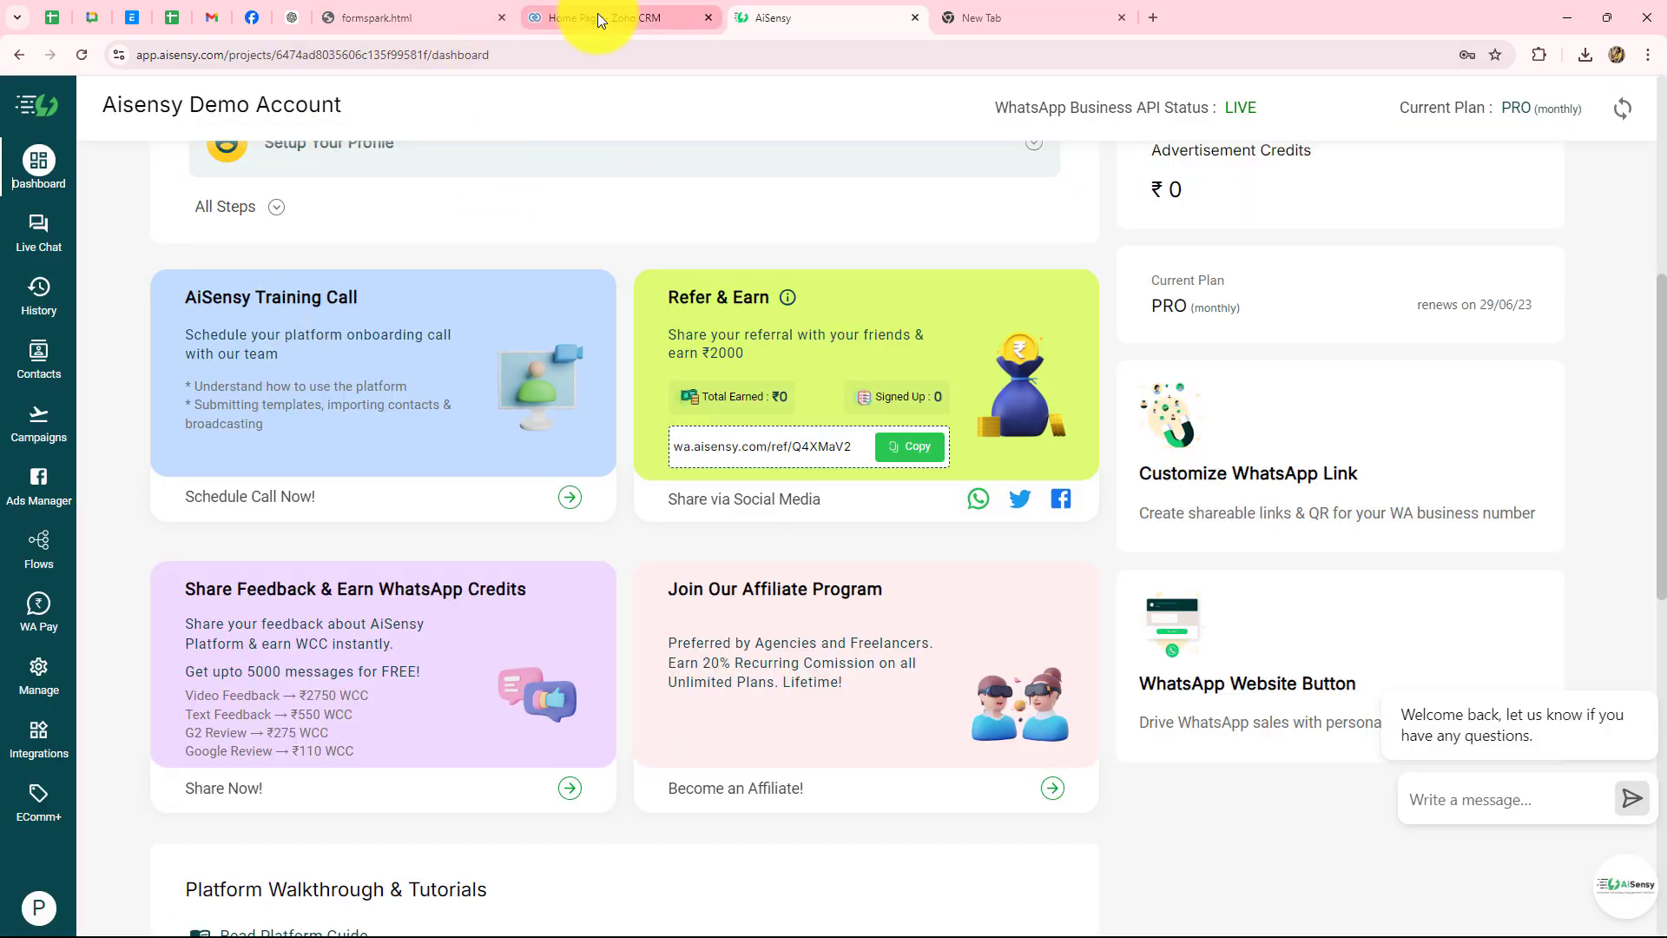
left_click(429, 22)
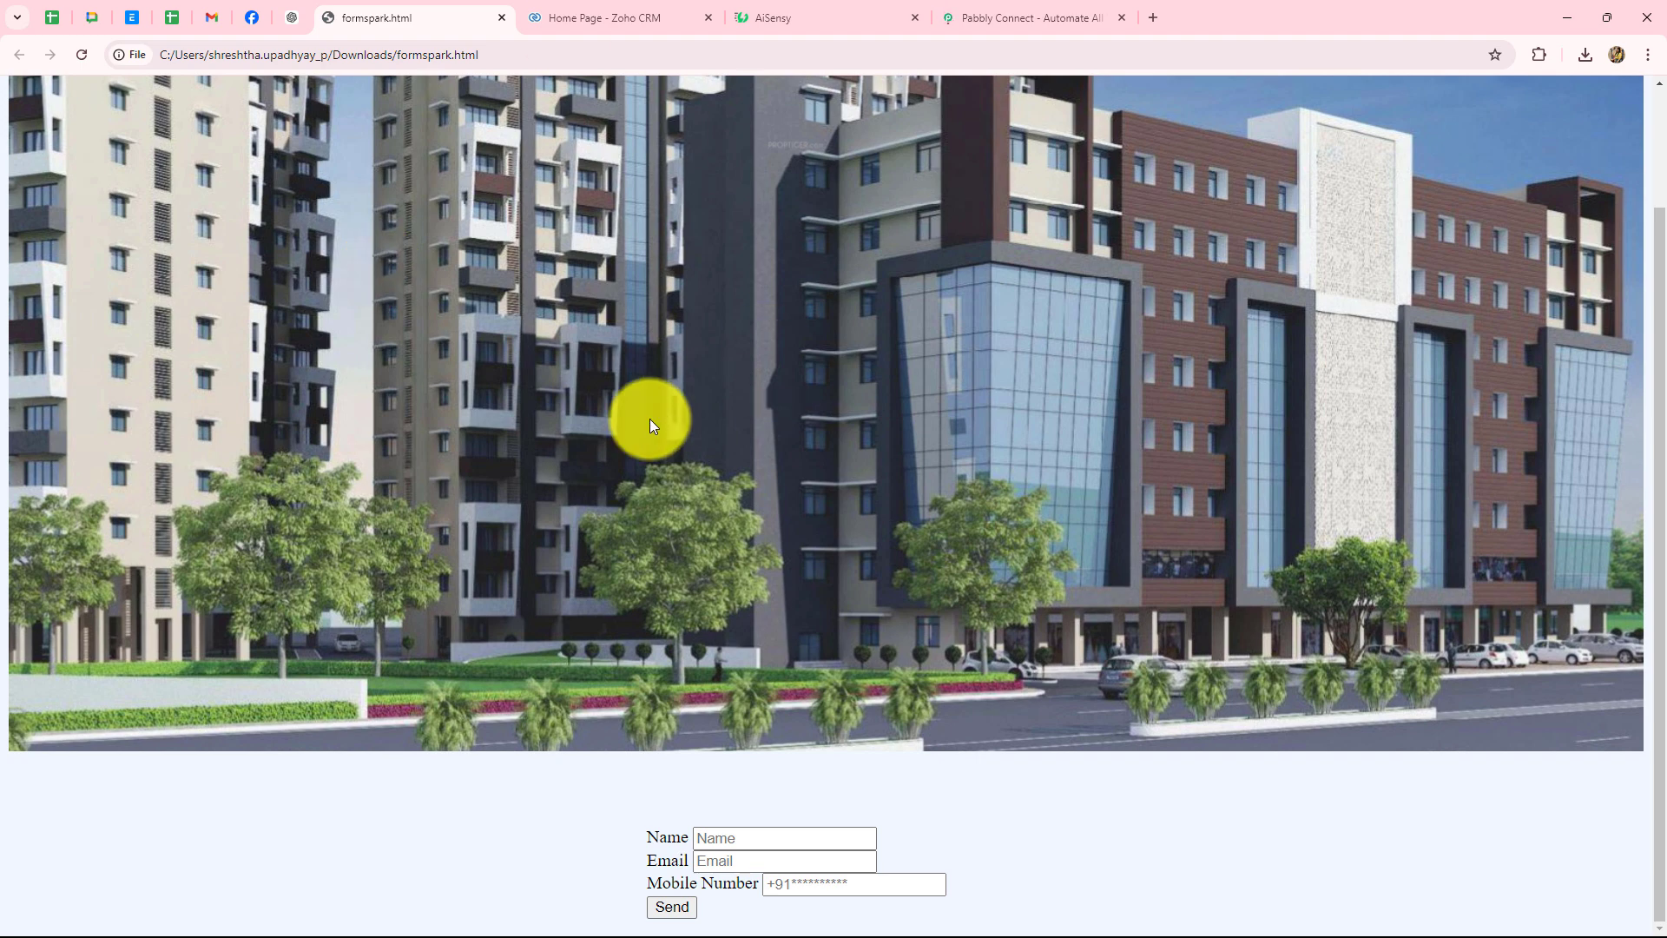
left_click(625, 13)
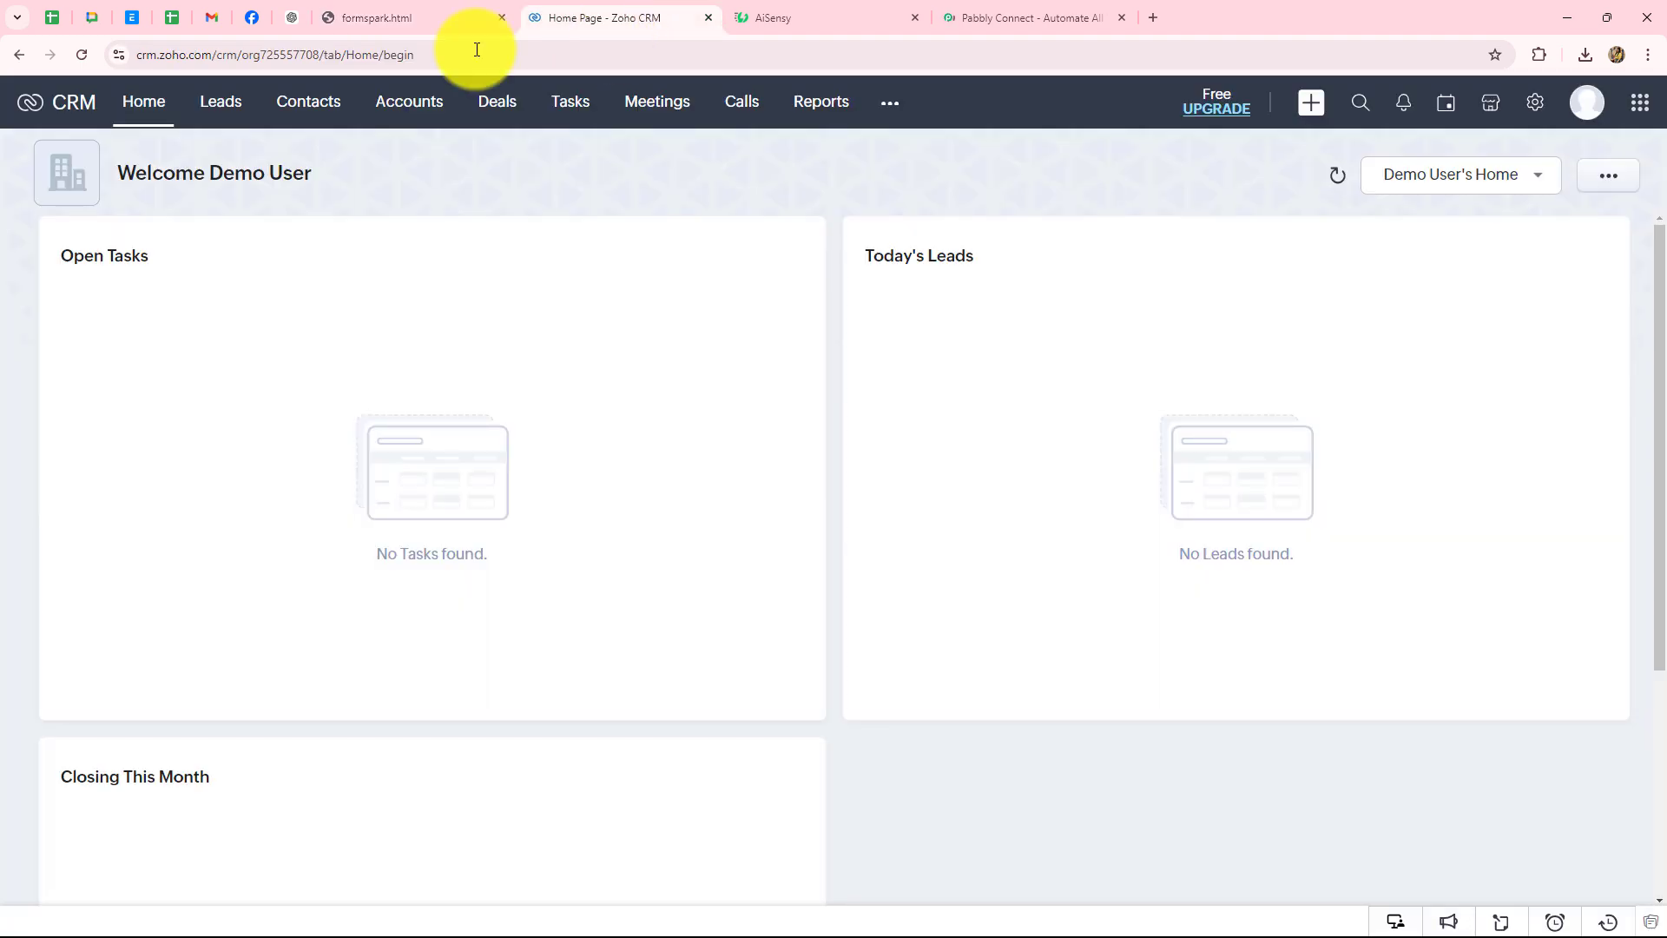
left_click(212, 17)
left_click(766, 18)
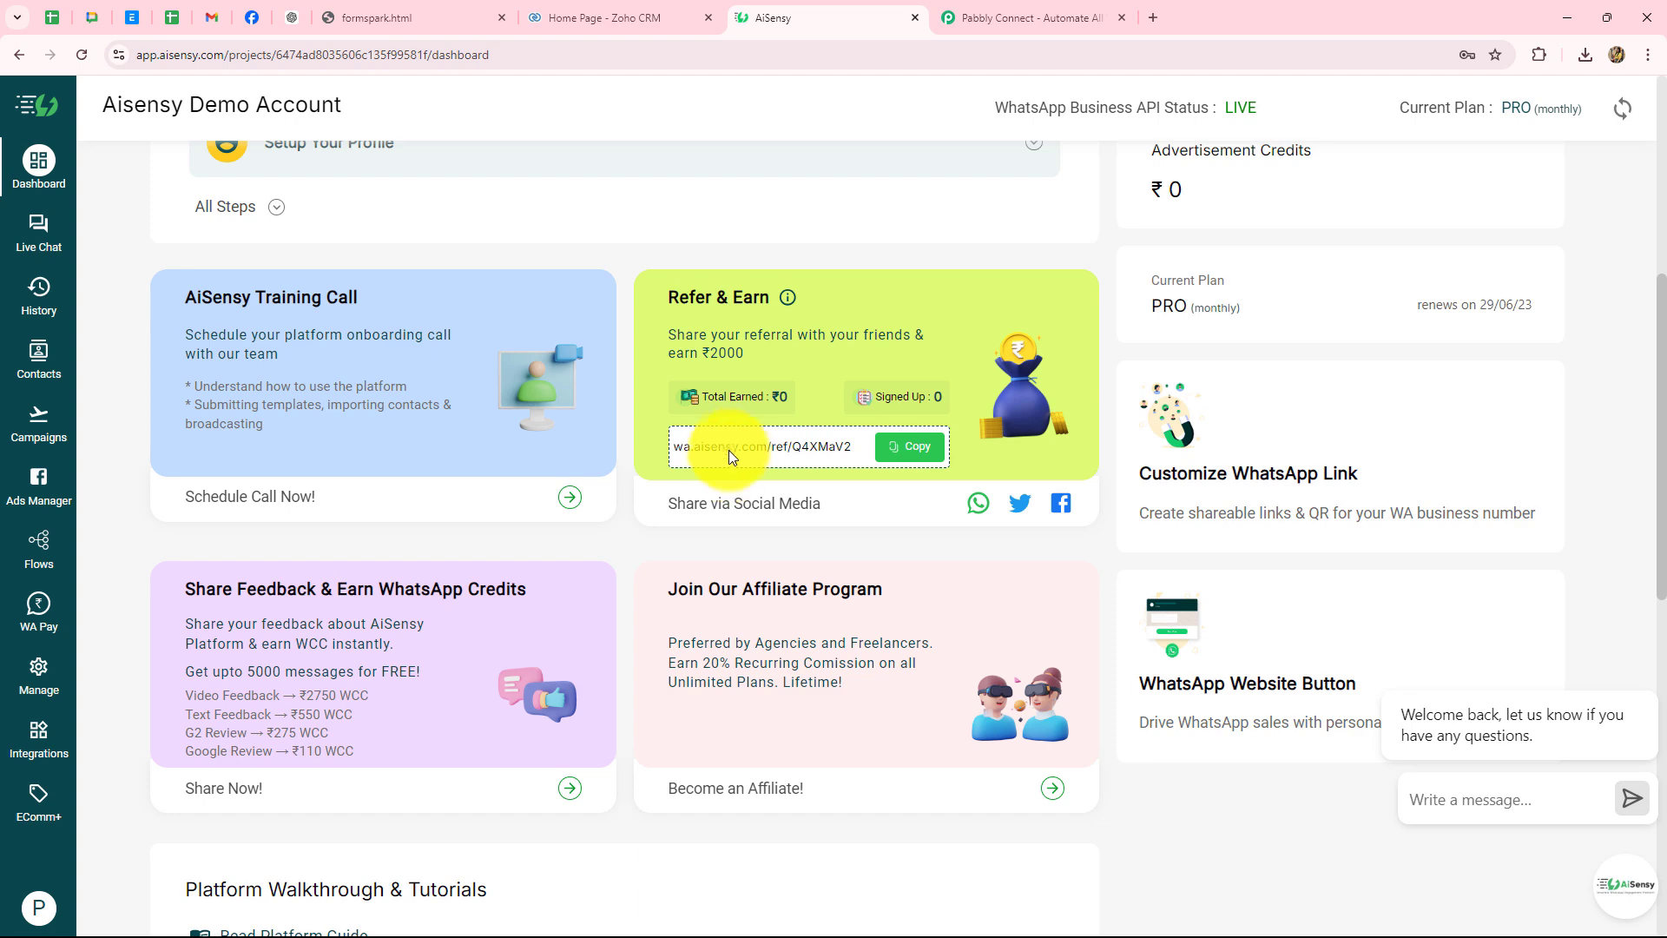
scroll(738, 444, "up", 4)
left_click(451, 17)
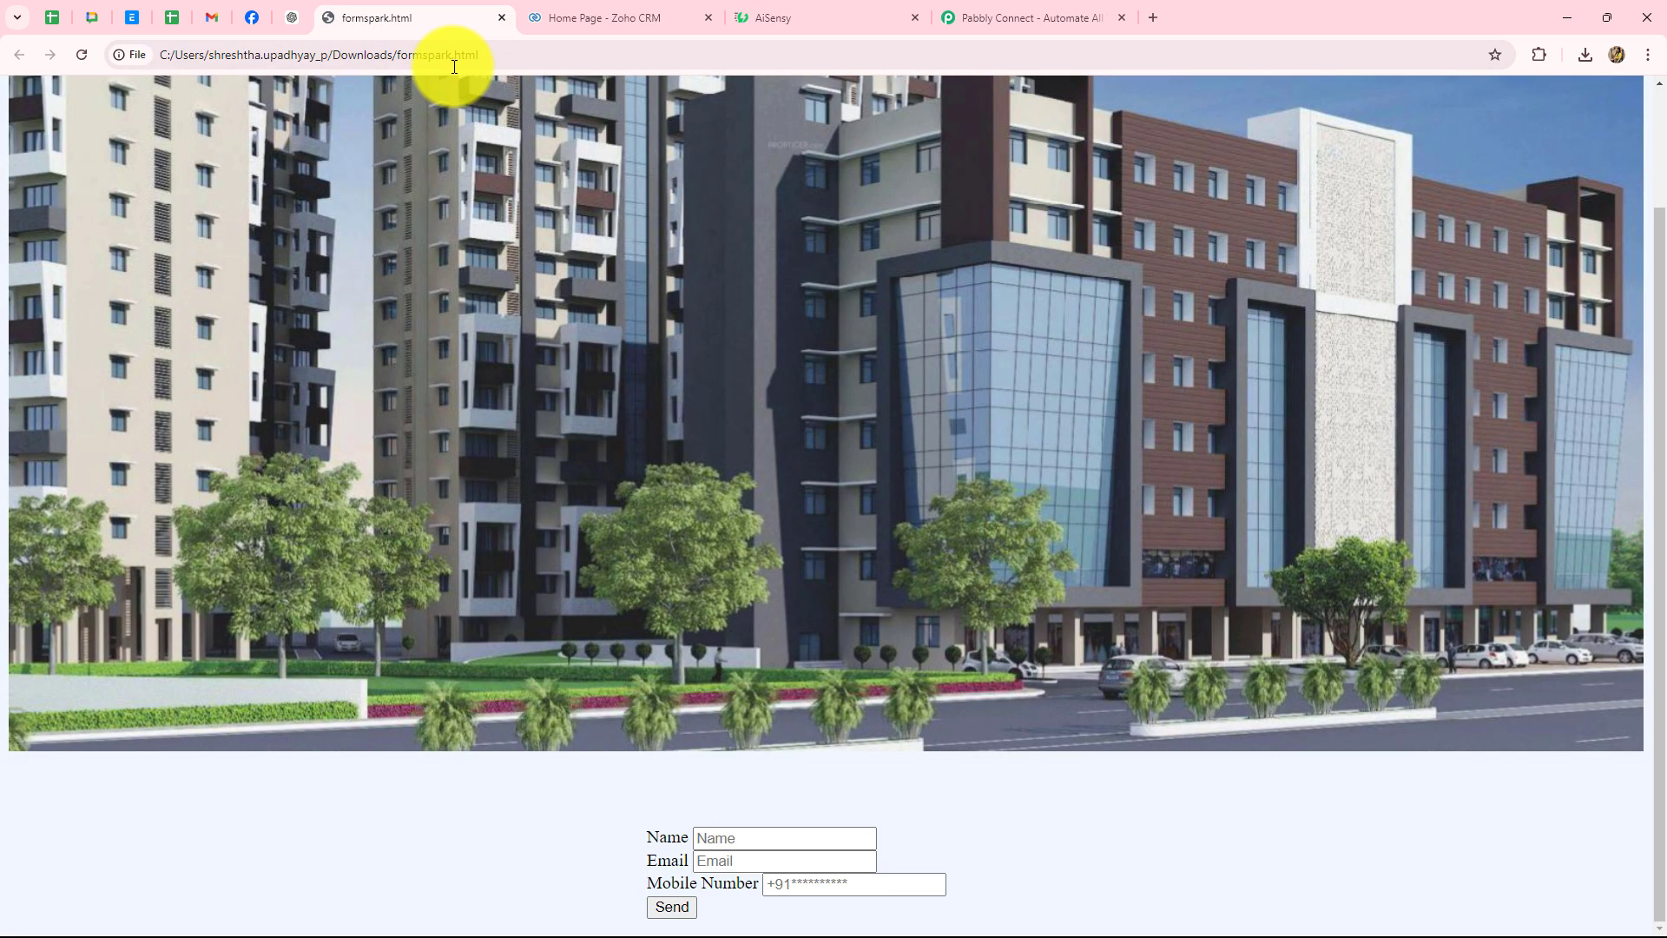
- Open the Zoho CRM leads list, check the AiSensy dashboard, then go to Pabbly Connect
left_click(634, 23)
left_click(217, 103)
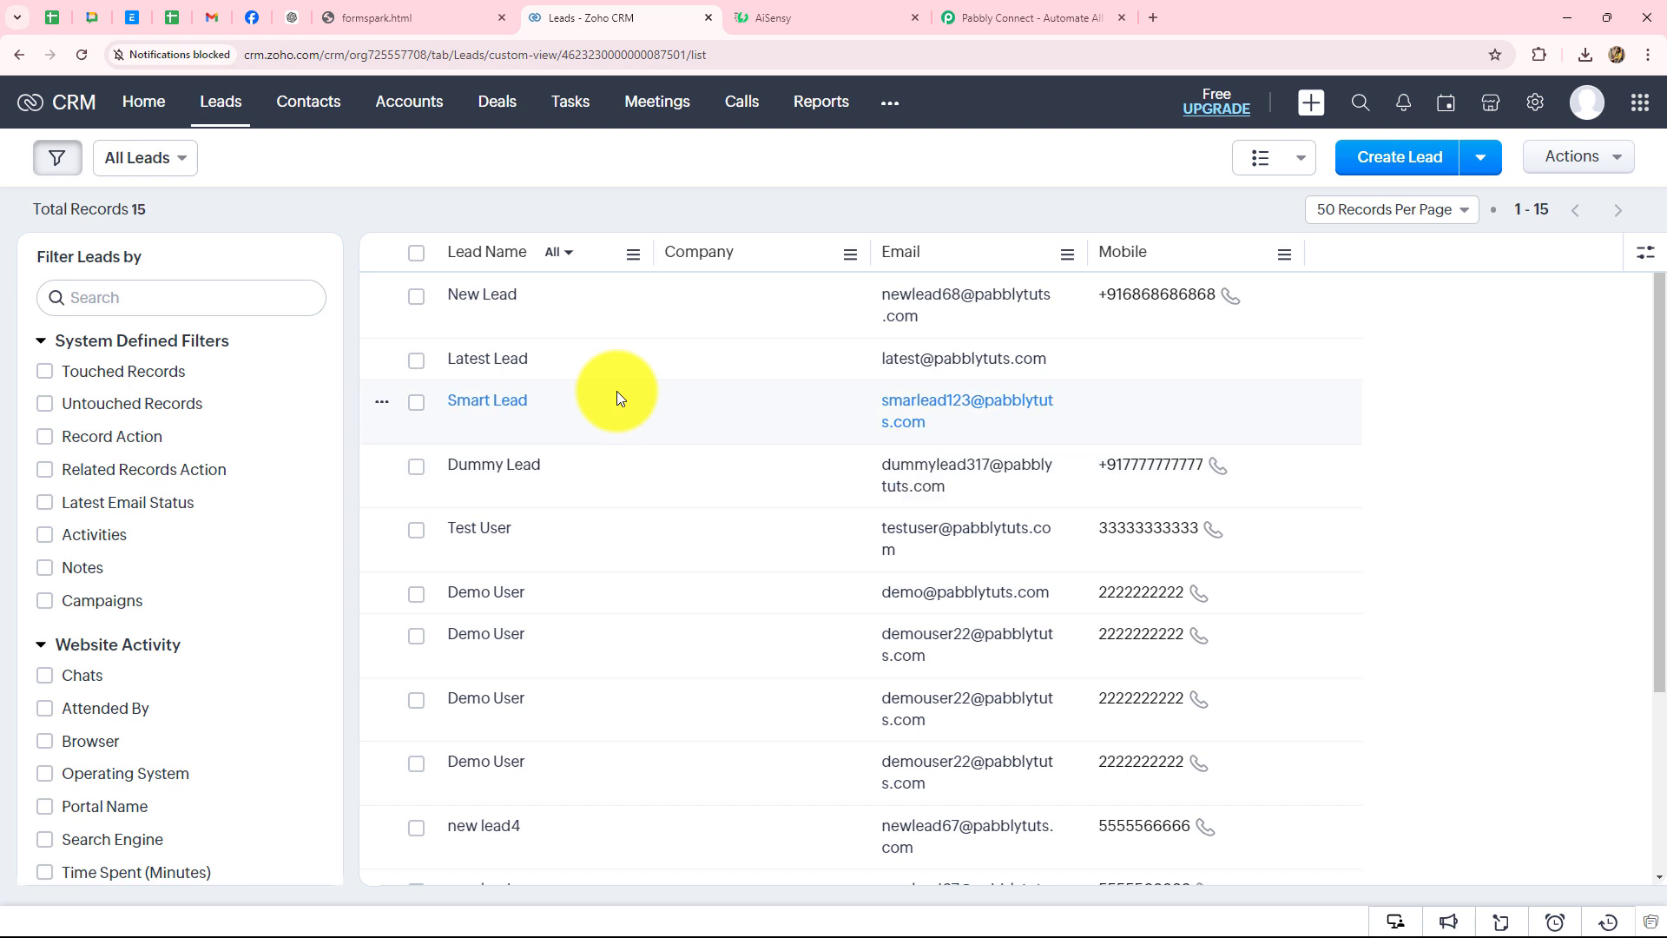
left_click(801, 24)
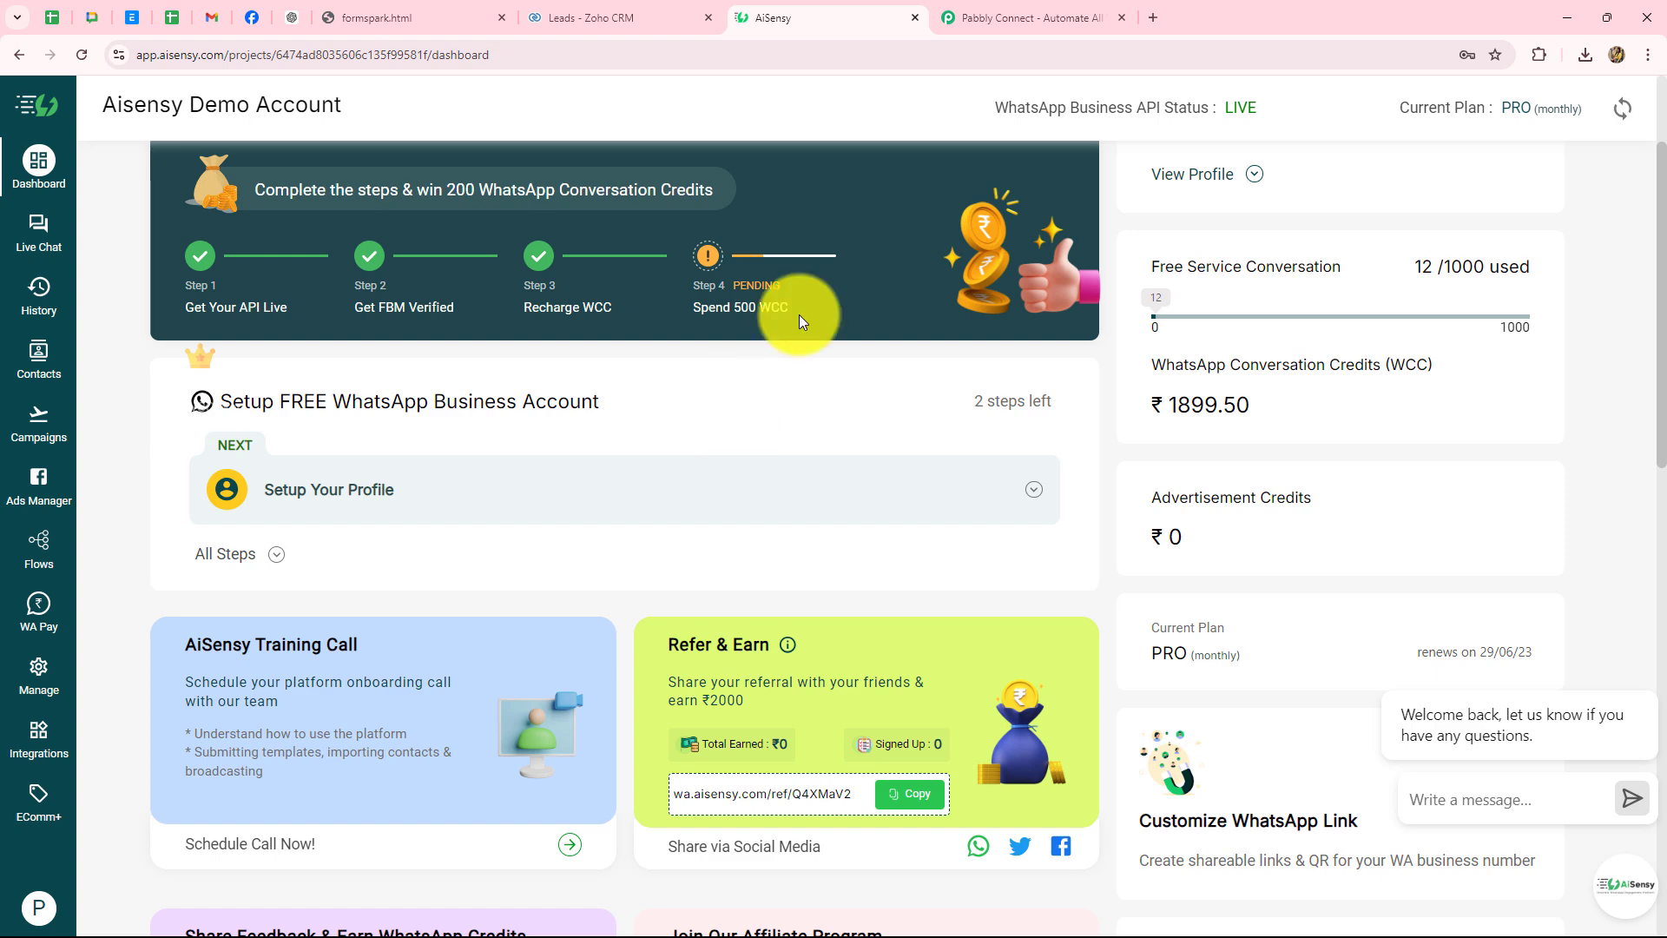
left_click(1020, 14)
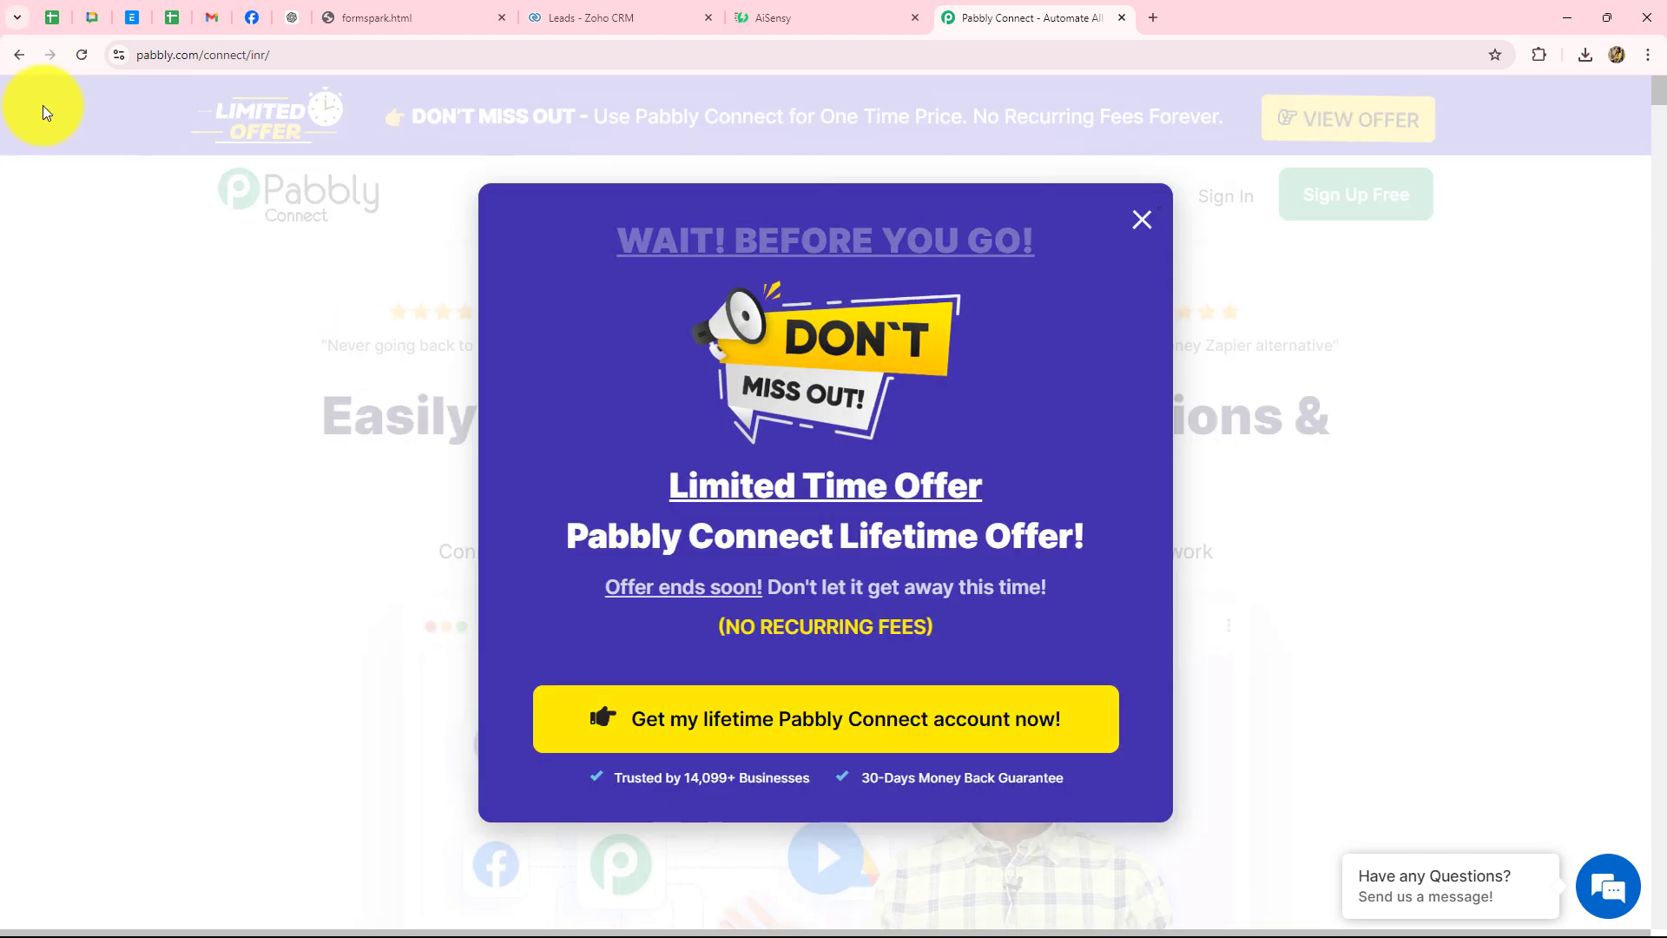
- Dismiss the limited-time offer popup and sign in to the Pabbly account
left_click(335, 54)
left_click(1142, 222)
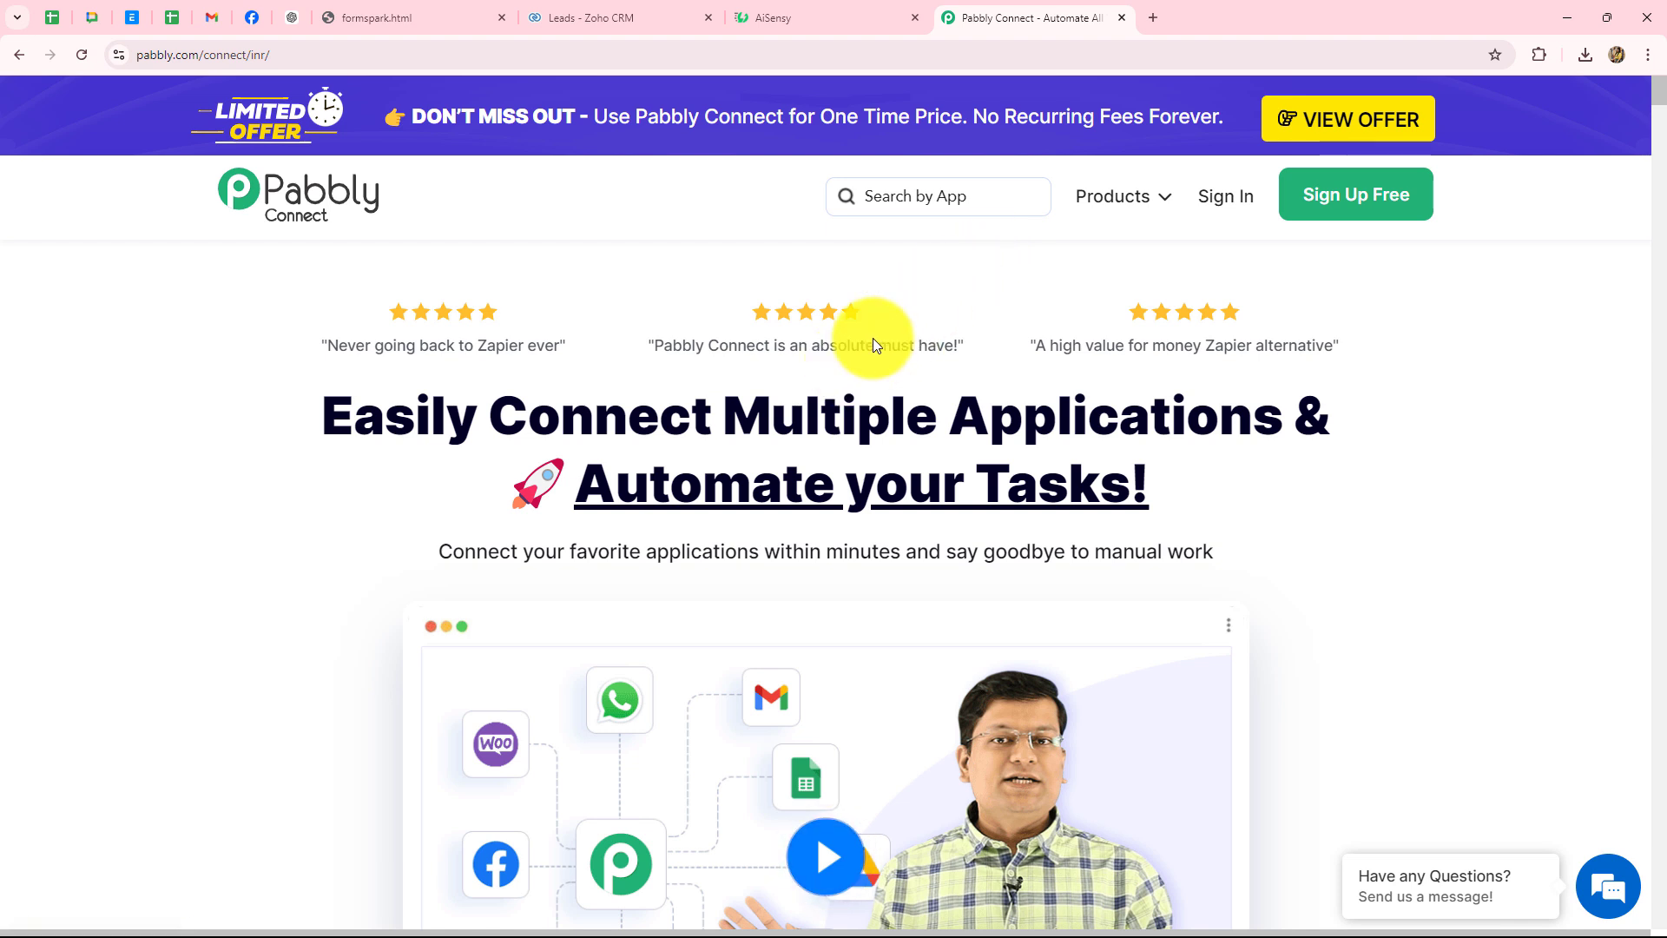
left_click(1215, 197)
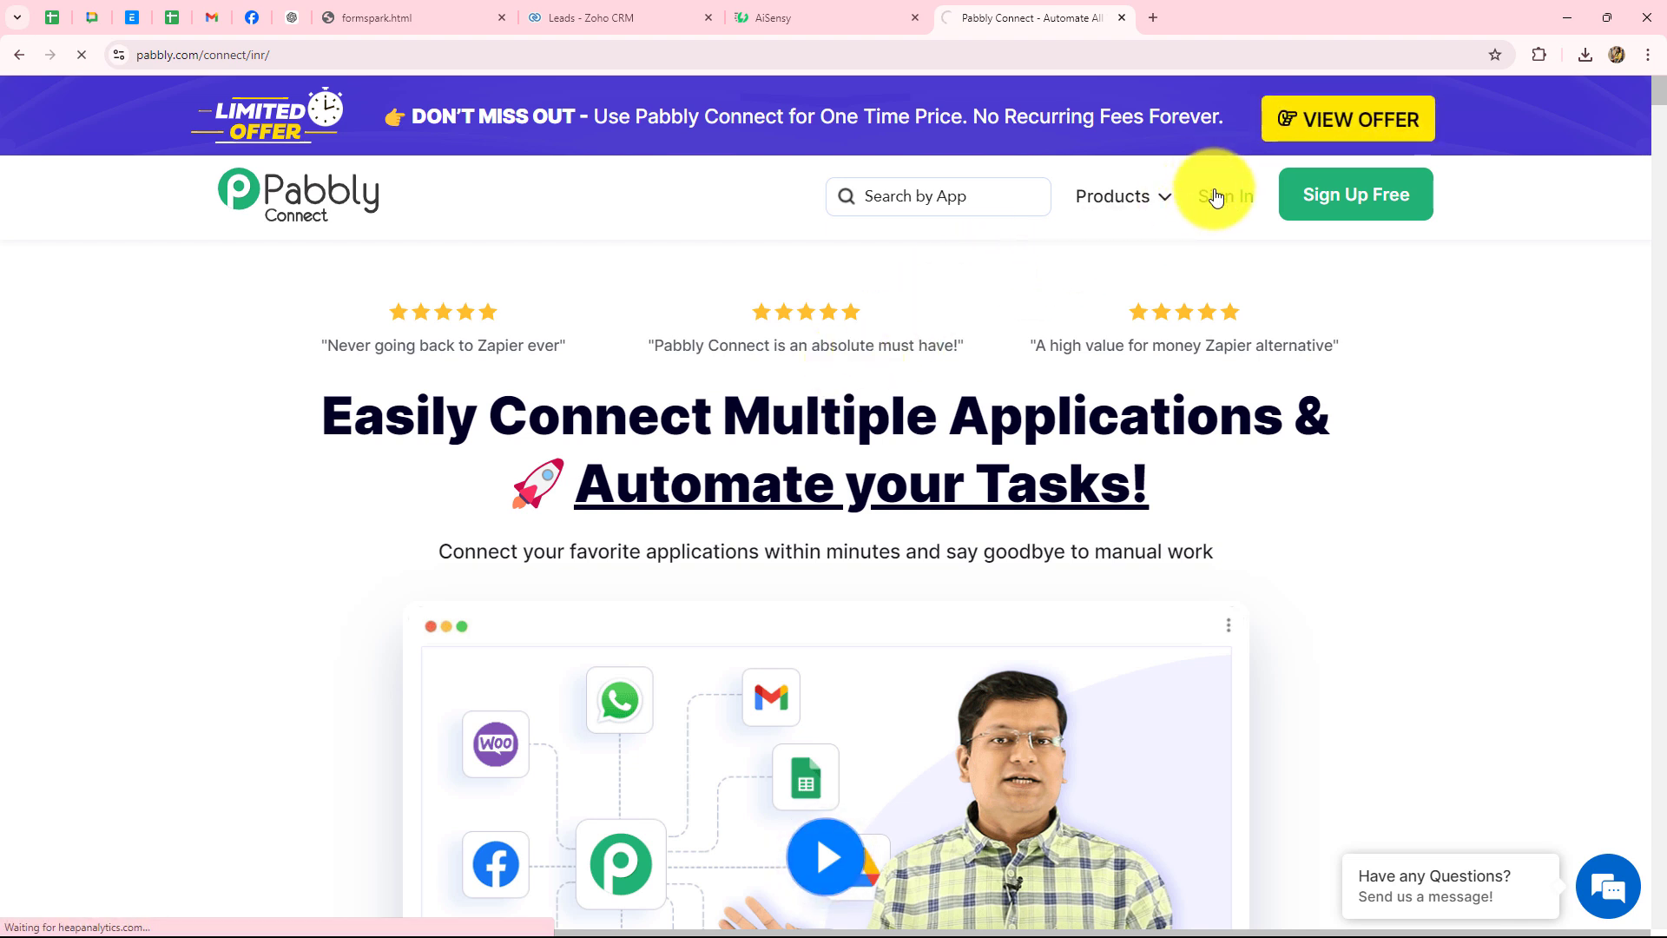
- Launch Pabbly Connect from the apps list to reach the dashboard with 3000 tasks allotted
scroll(477, 502, "down", 3)
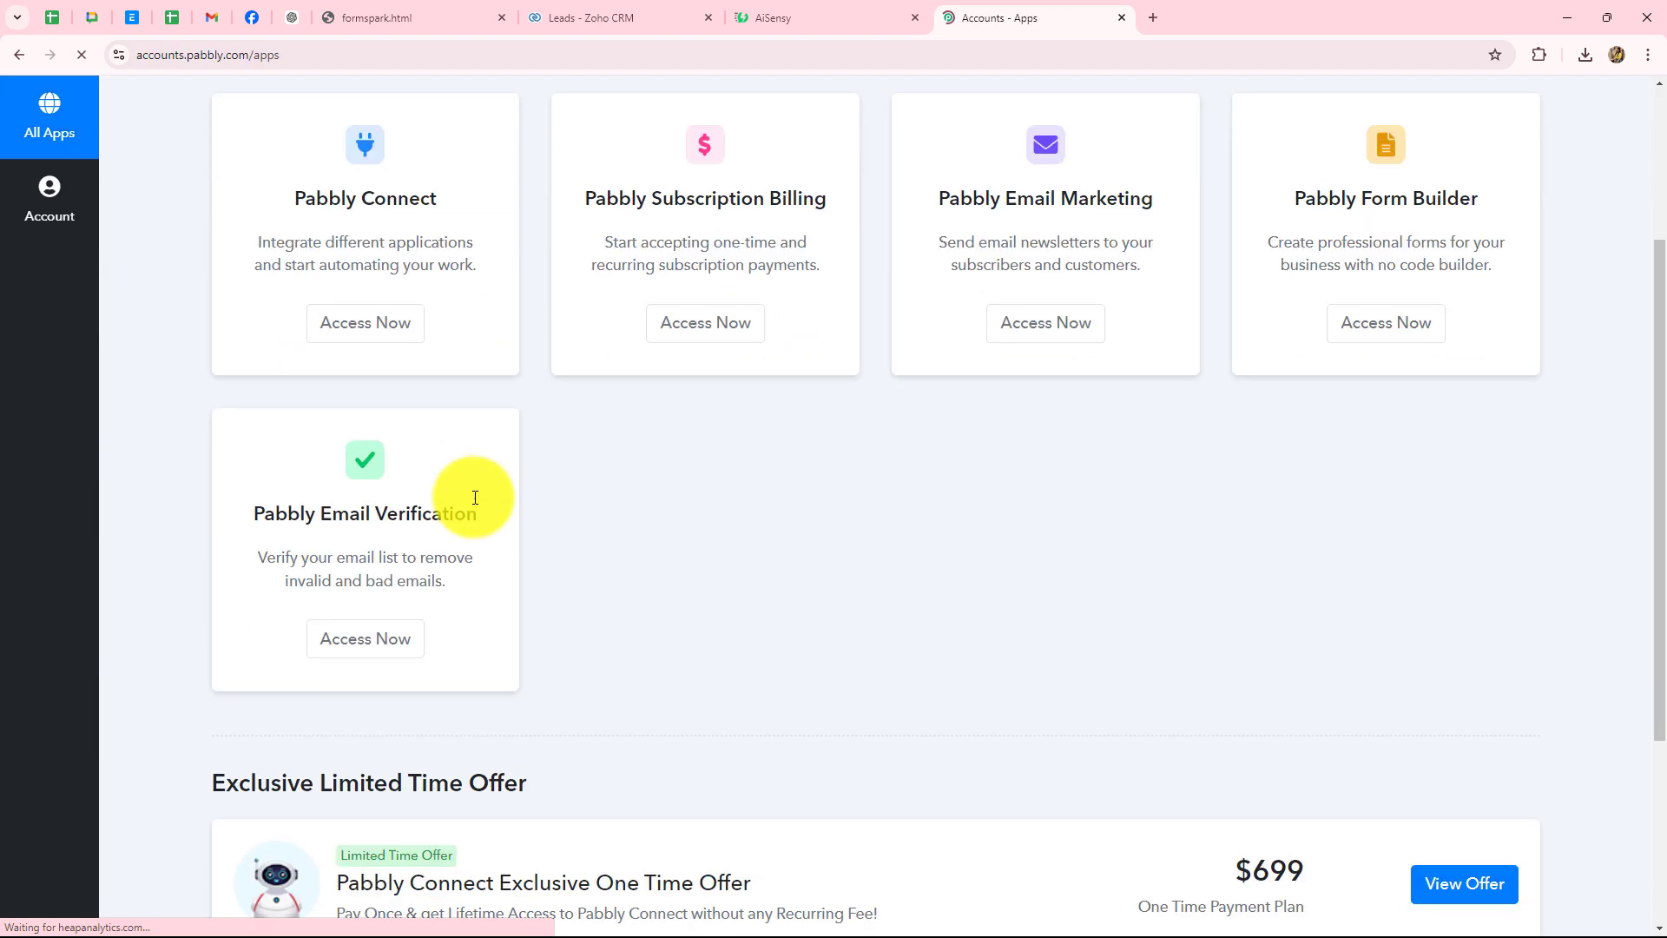
scroll(1166, 504, "down", 2)
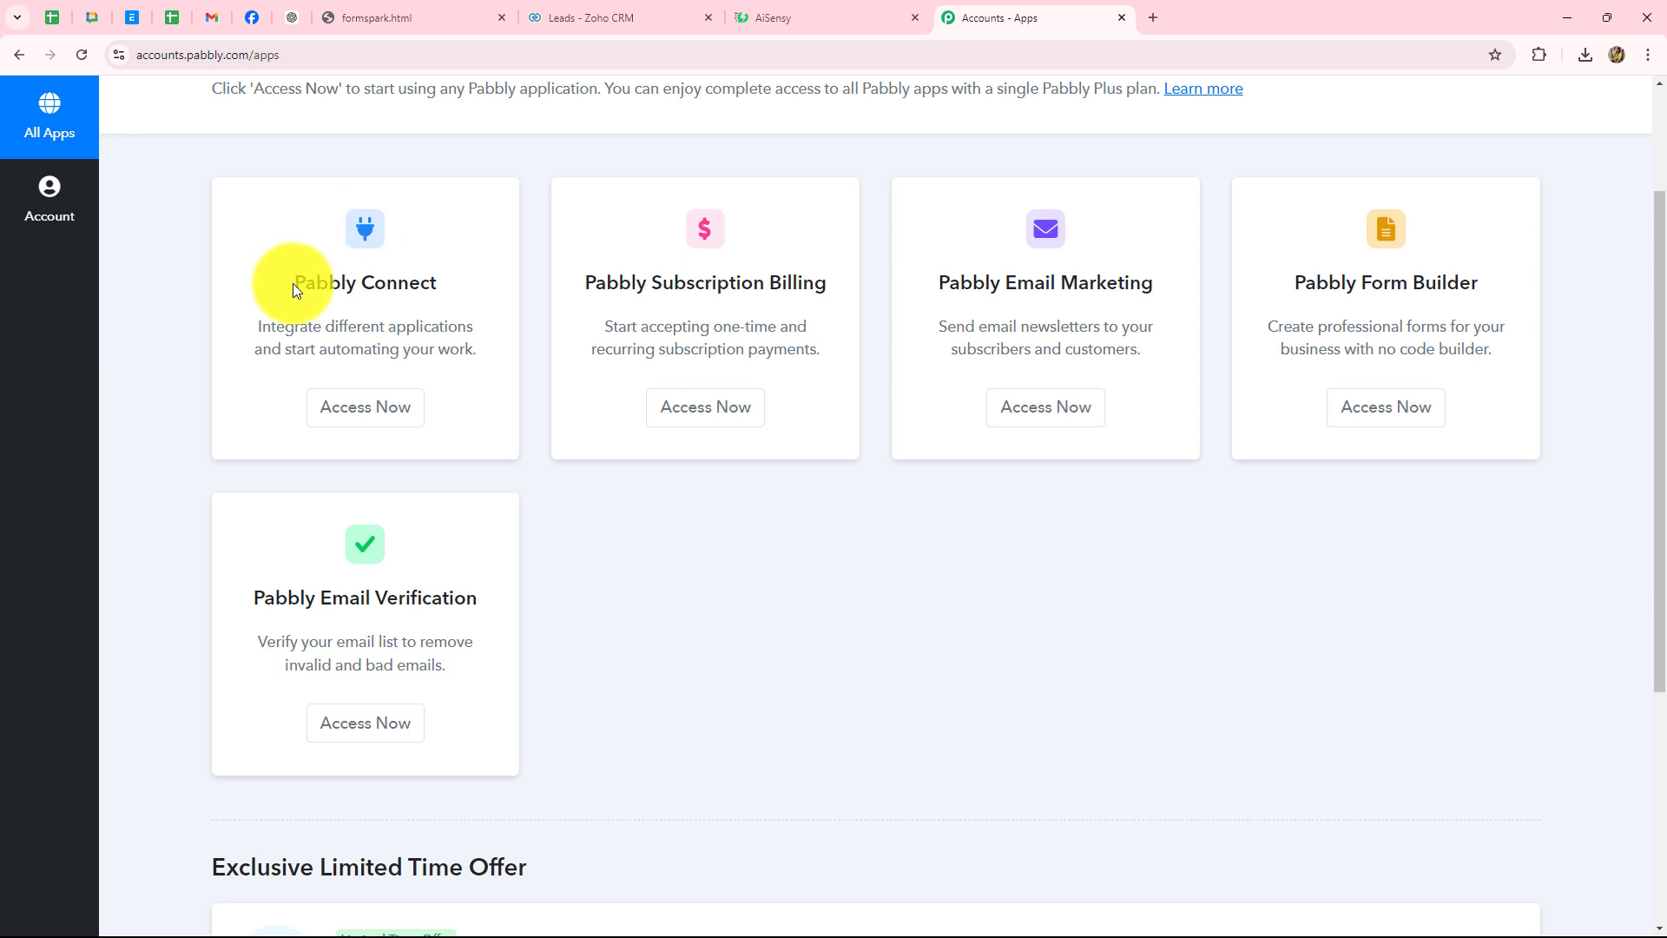
left_click_drag(293, 285, 393, 404)
left_click(404, 421)
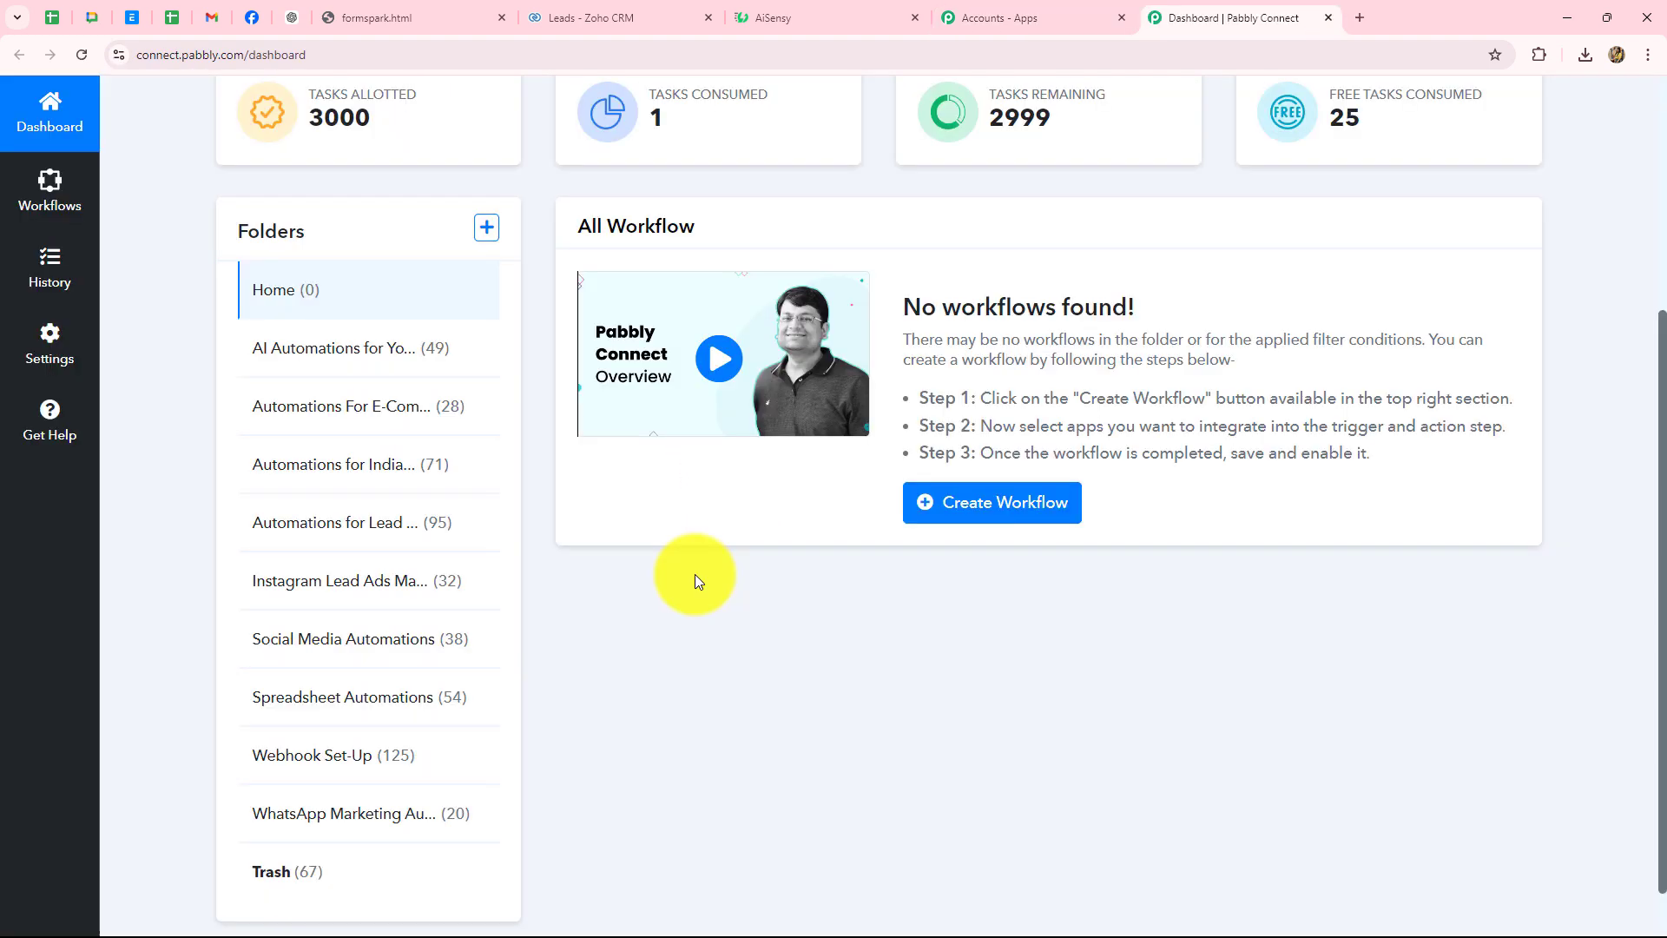
scroll(696, 573, "down", 2)
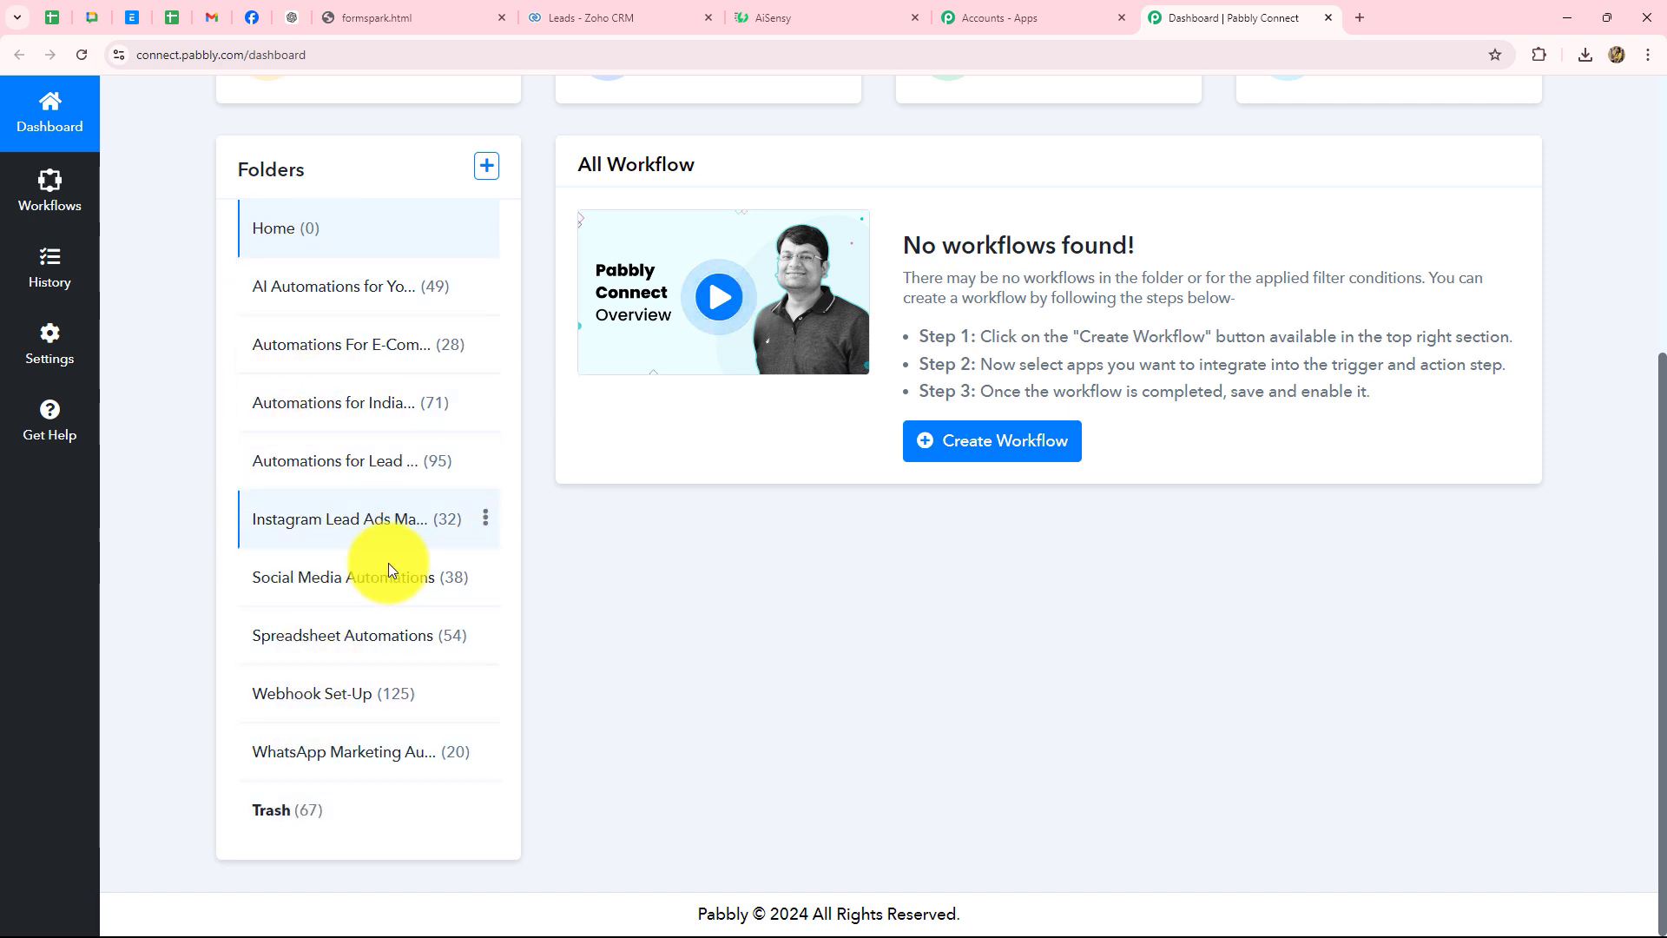
scroll(720, 716, "up", 5)
scroll(719, 716, "up", 1)
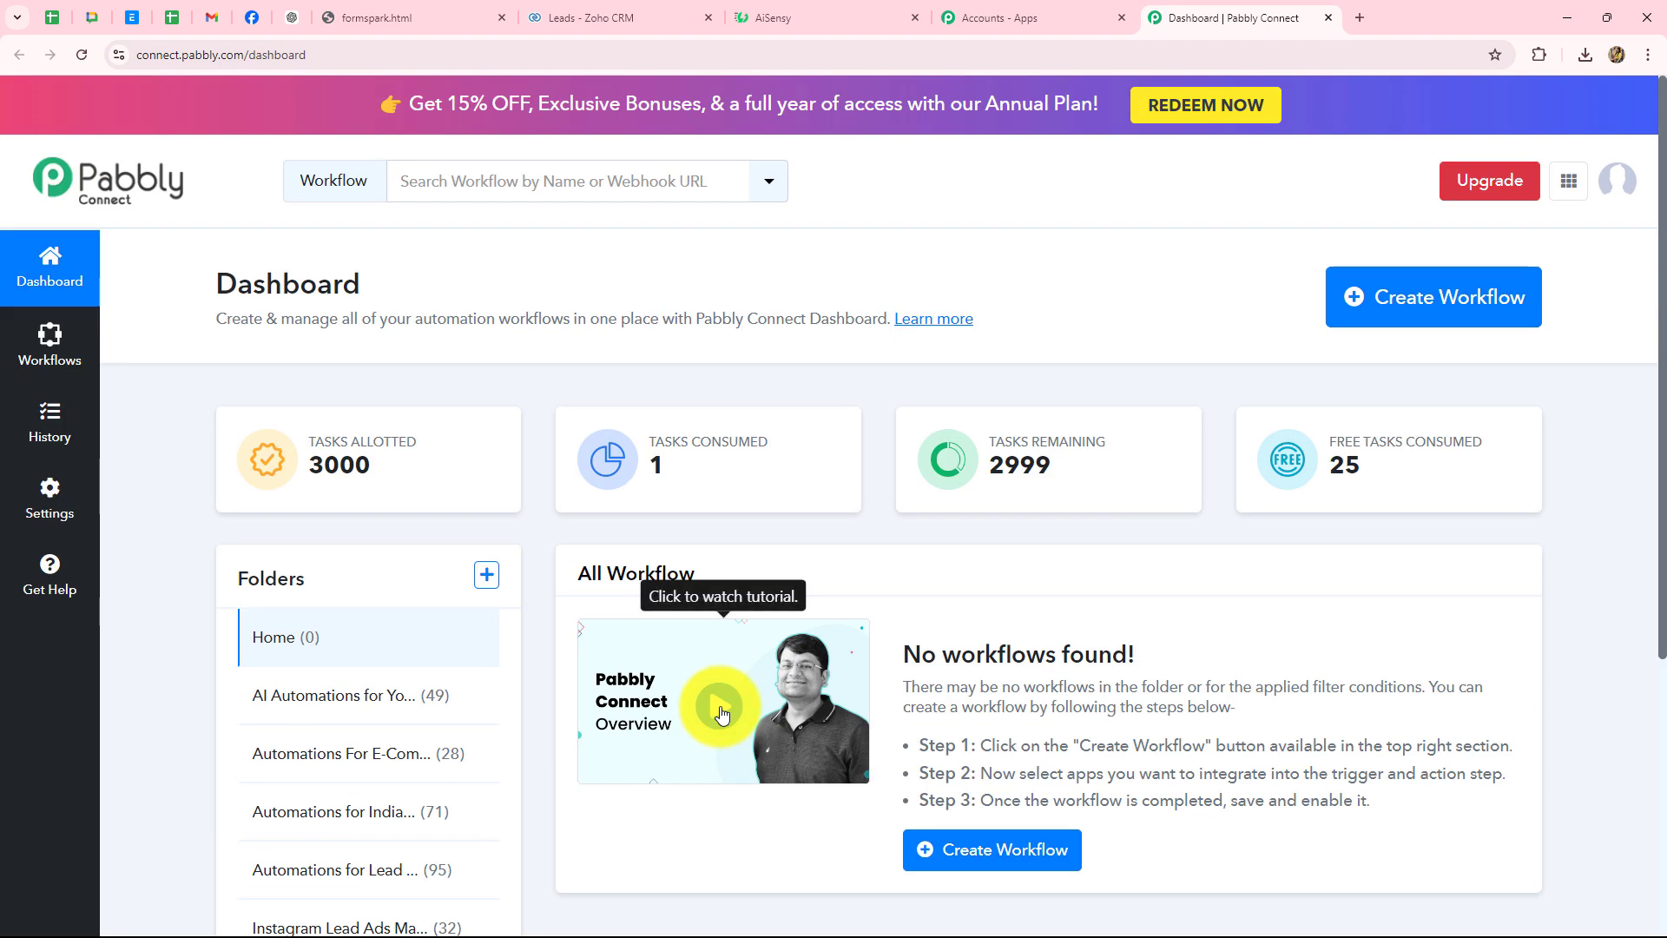
mouse_move(1381, 487)
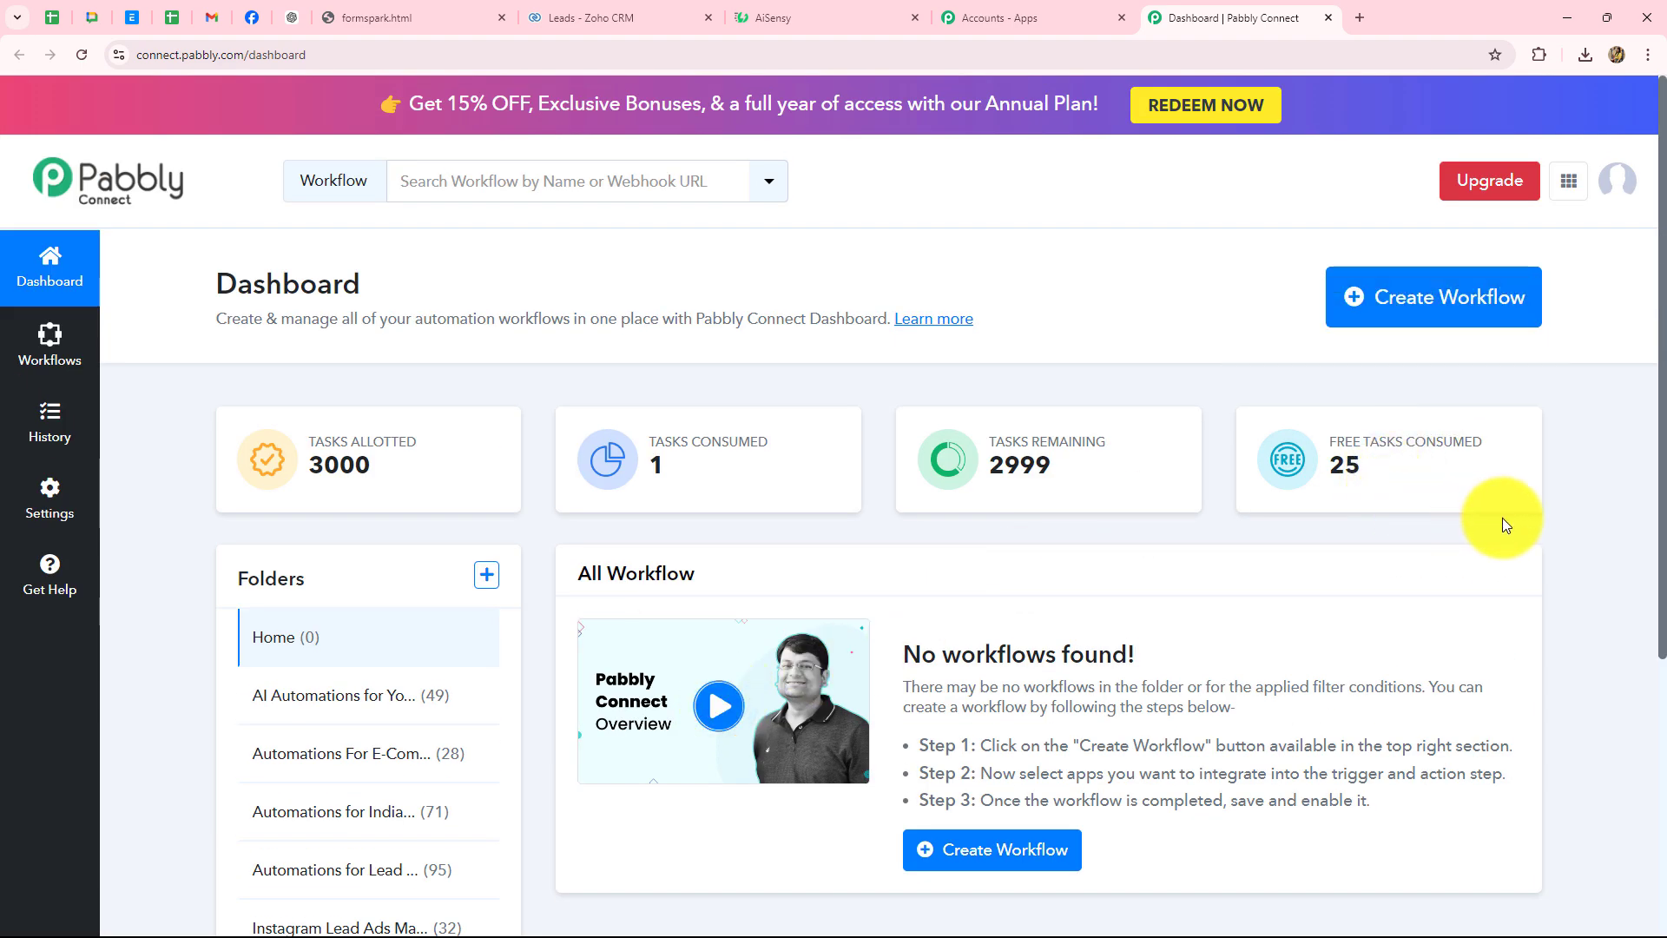
- Create a workflow with the pasted Zoho CRM–Formspark name in the Automations for Lead Management folder
left_click(1400, 323)
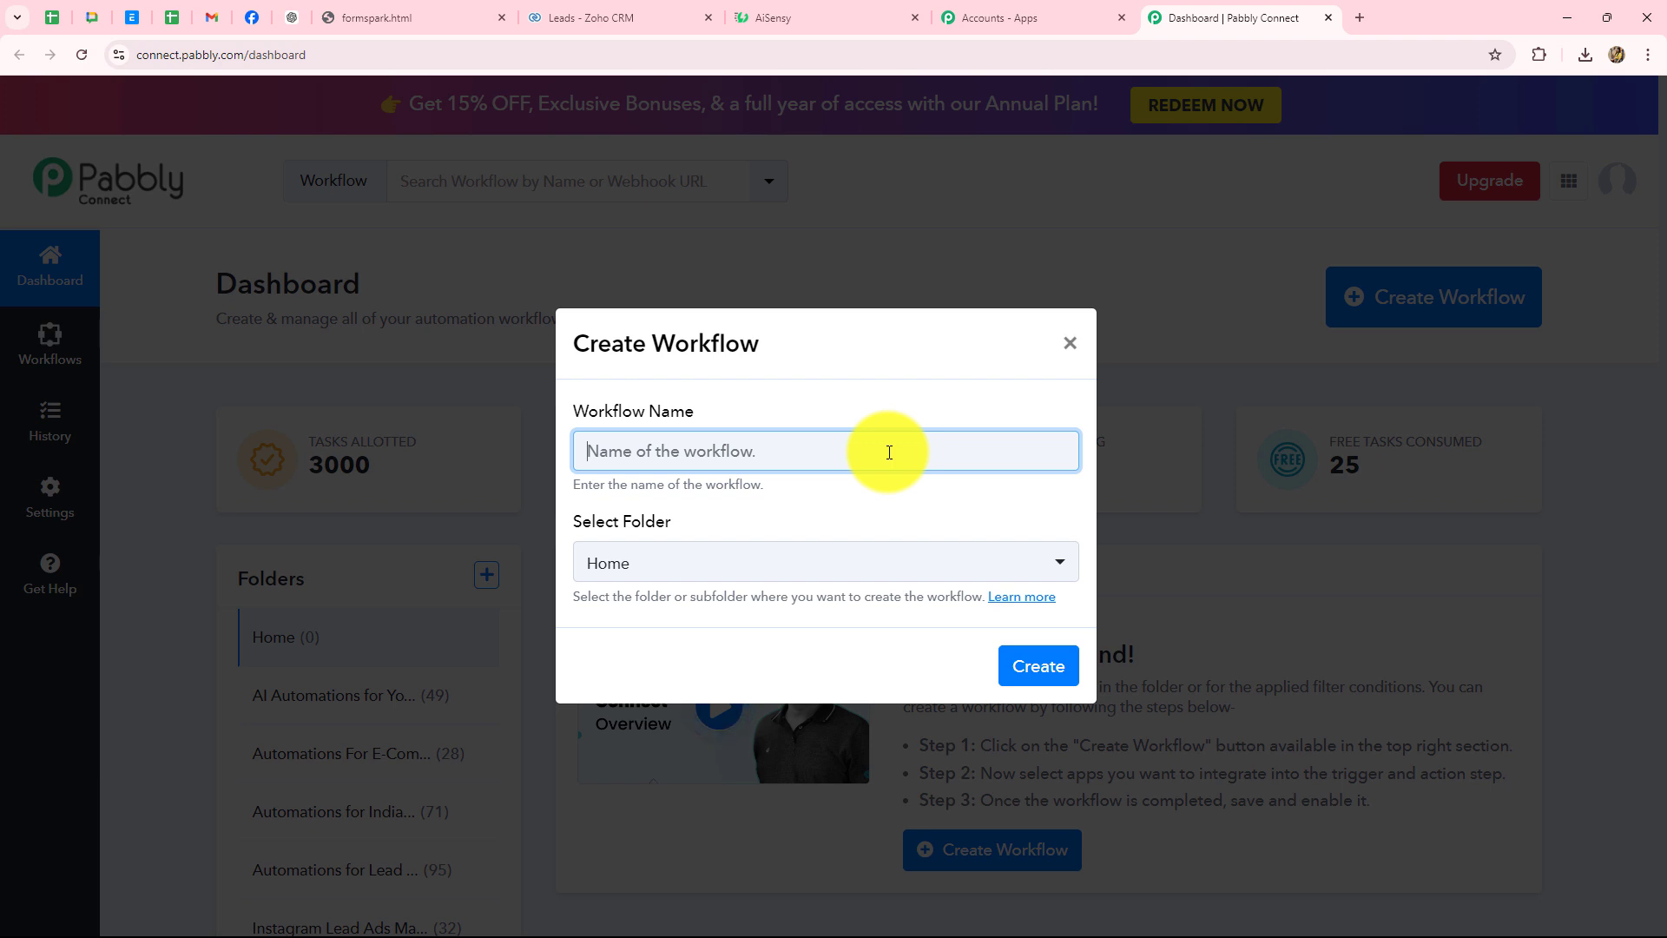
key("ctrl+v")
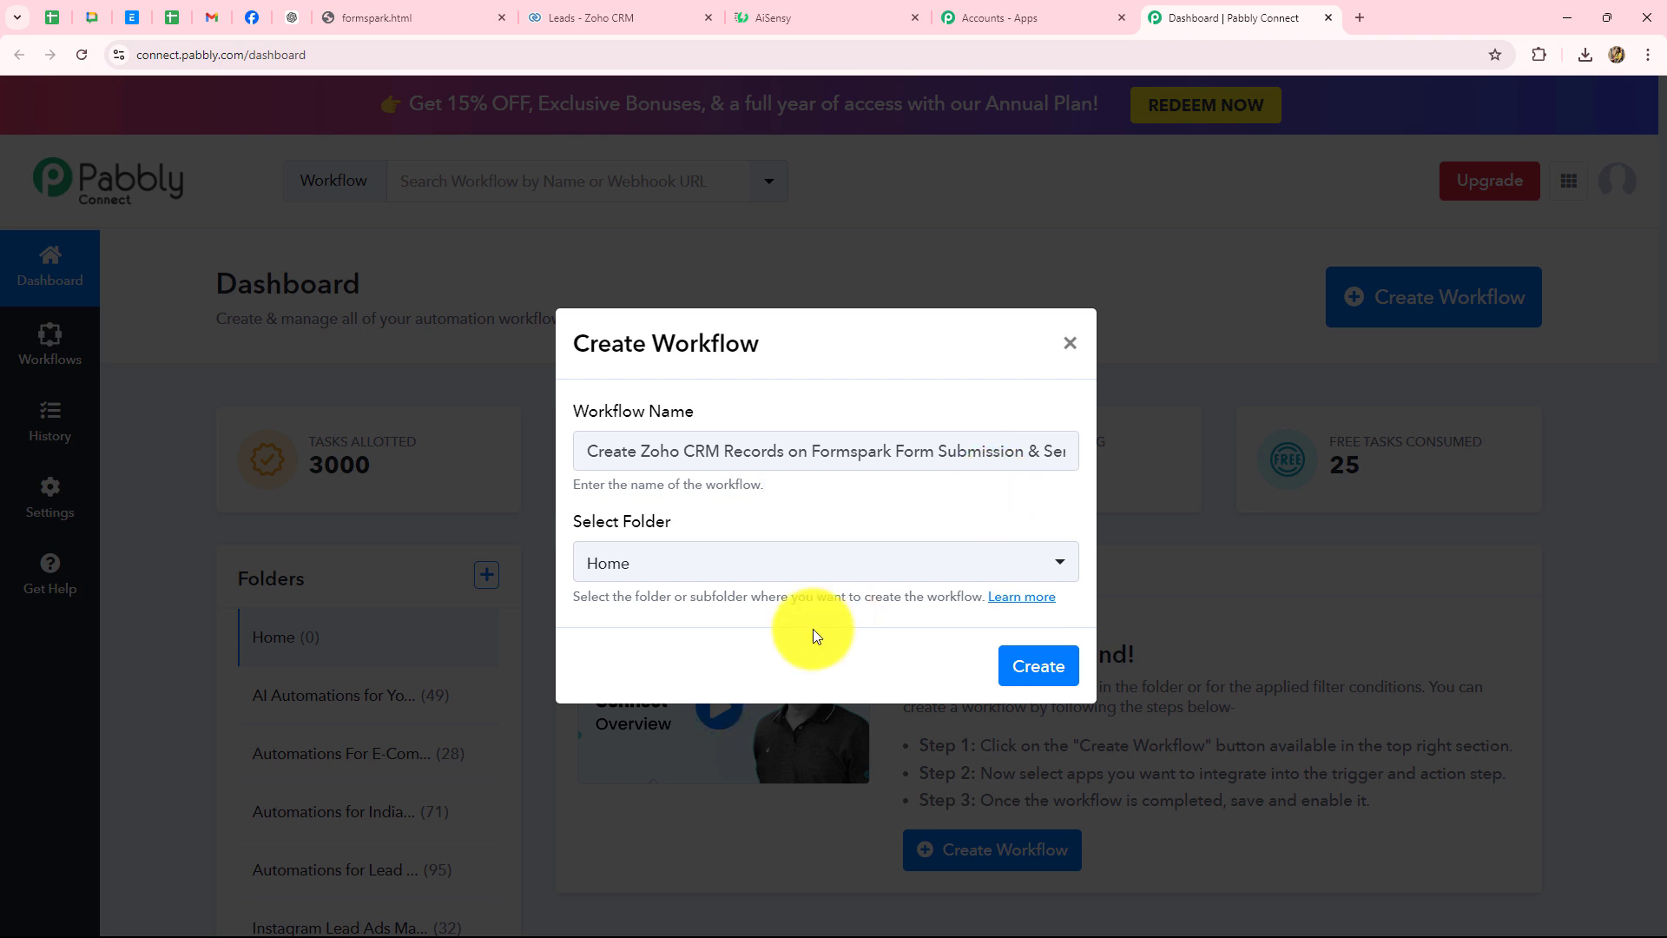
left_click(823, 571)
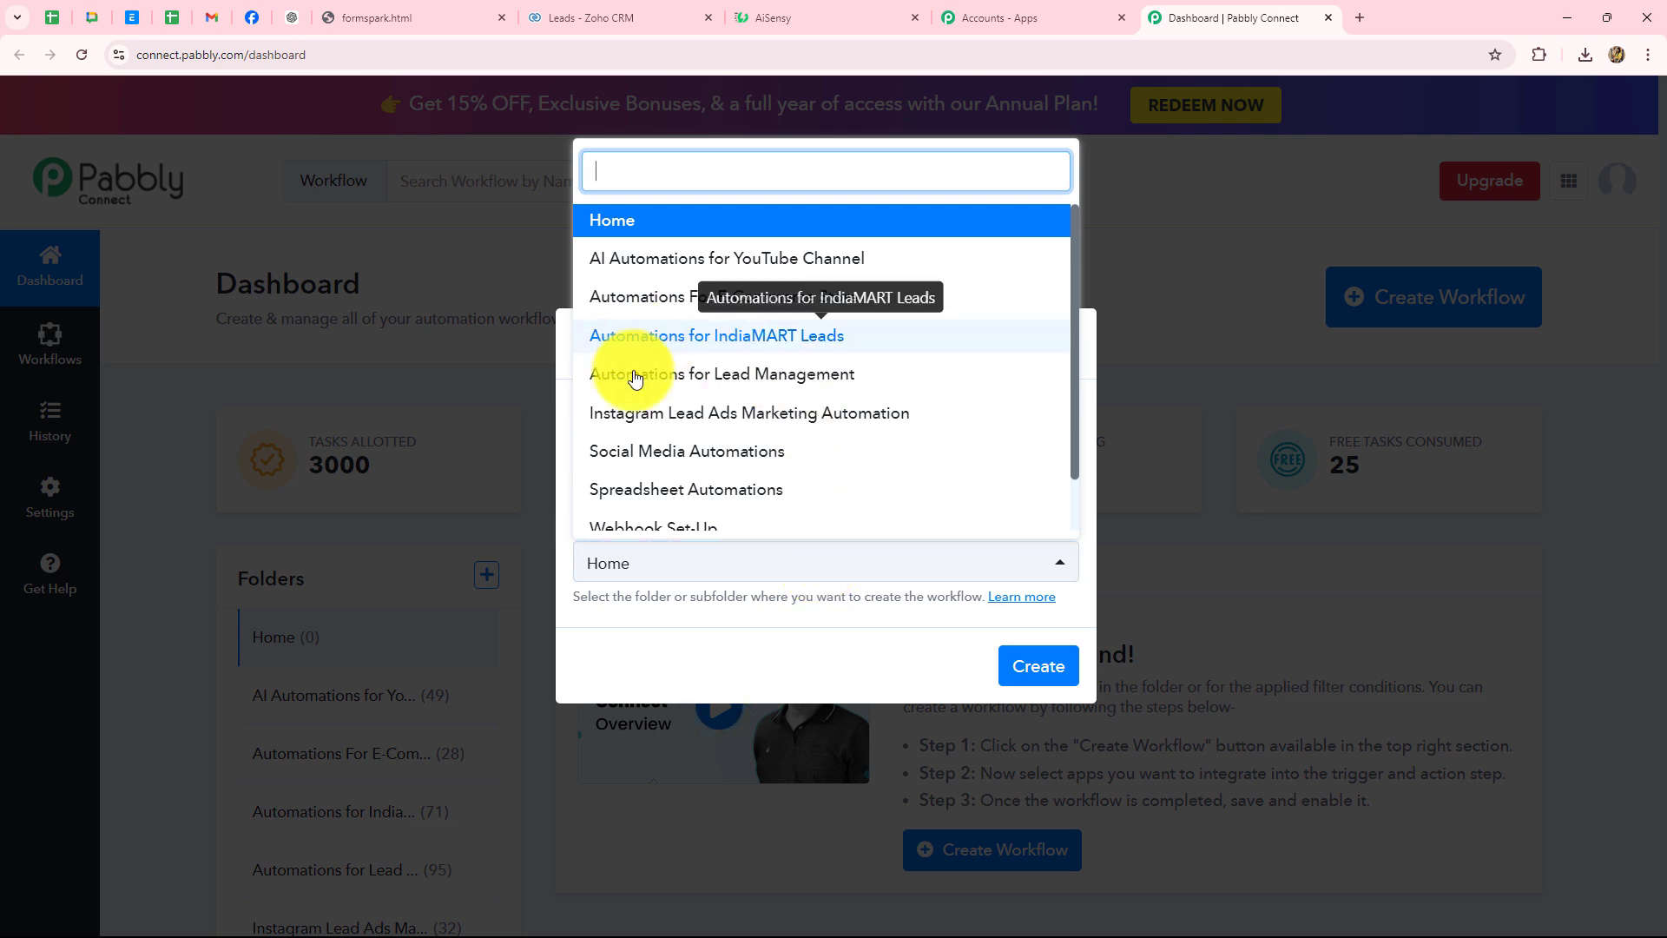
double_click(727, 373)
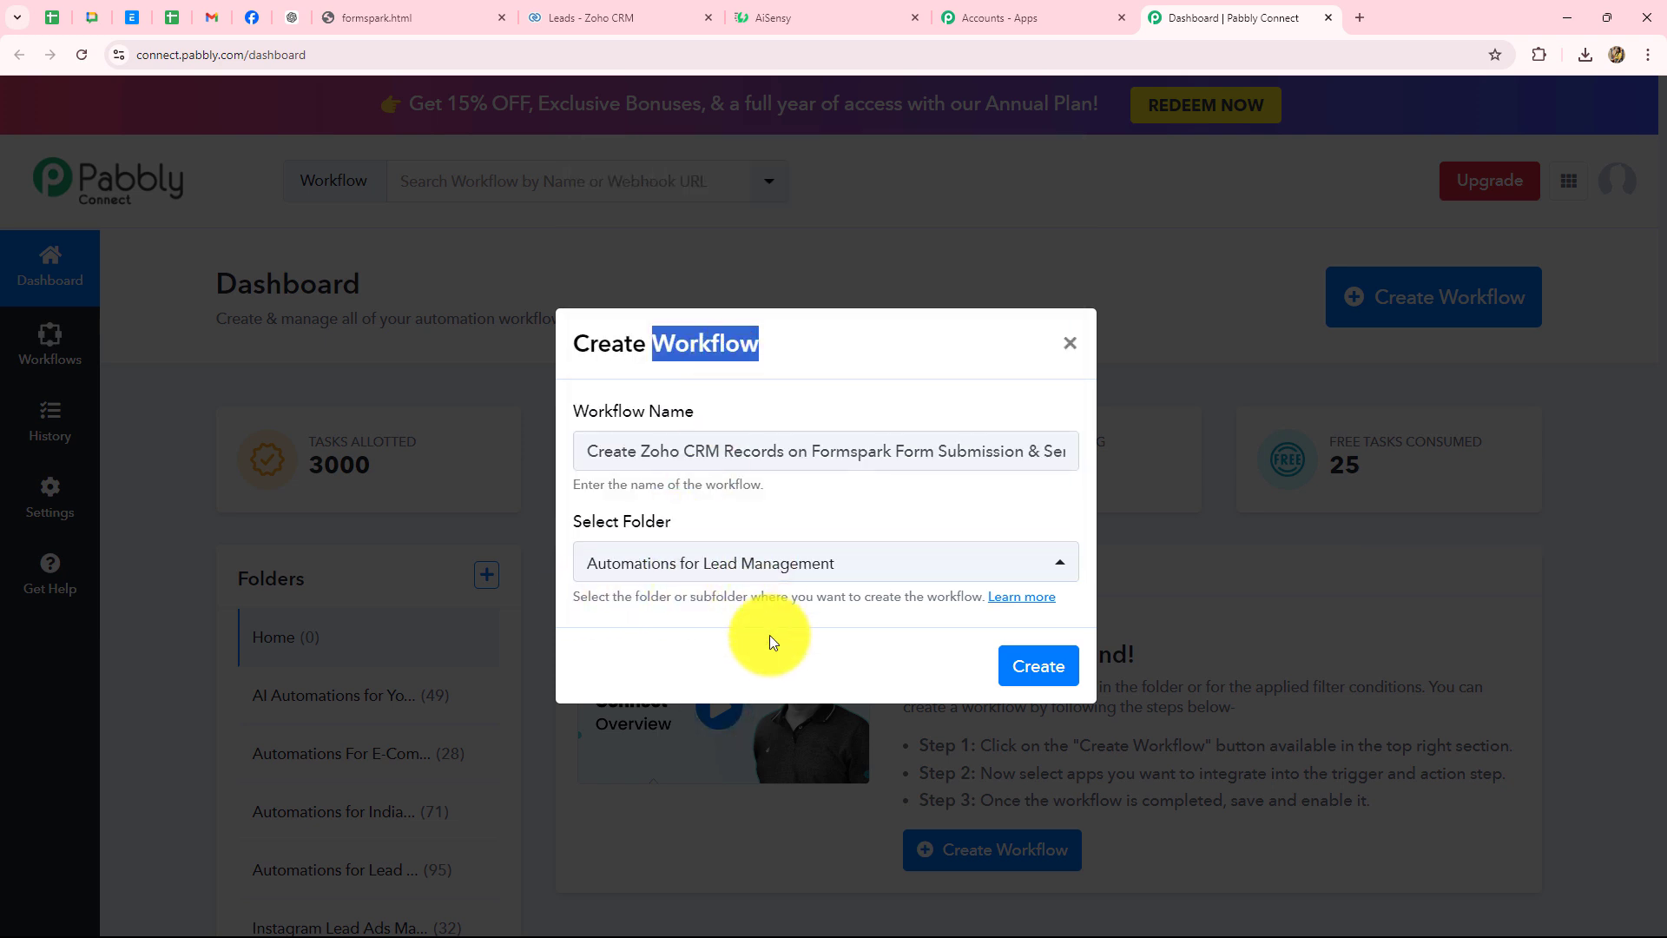
left_click(1041, 668)
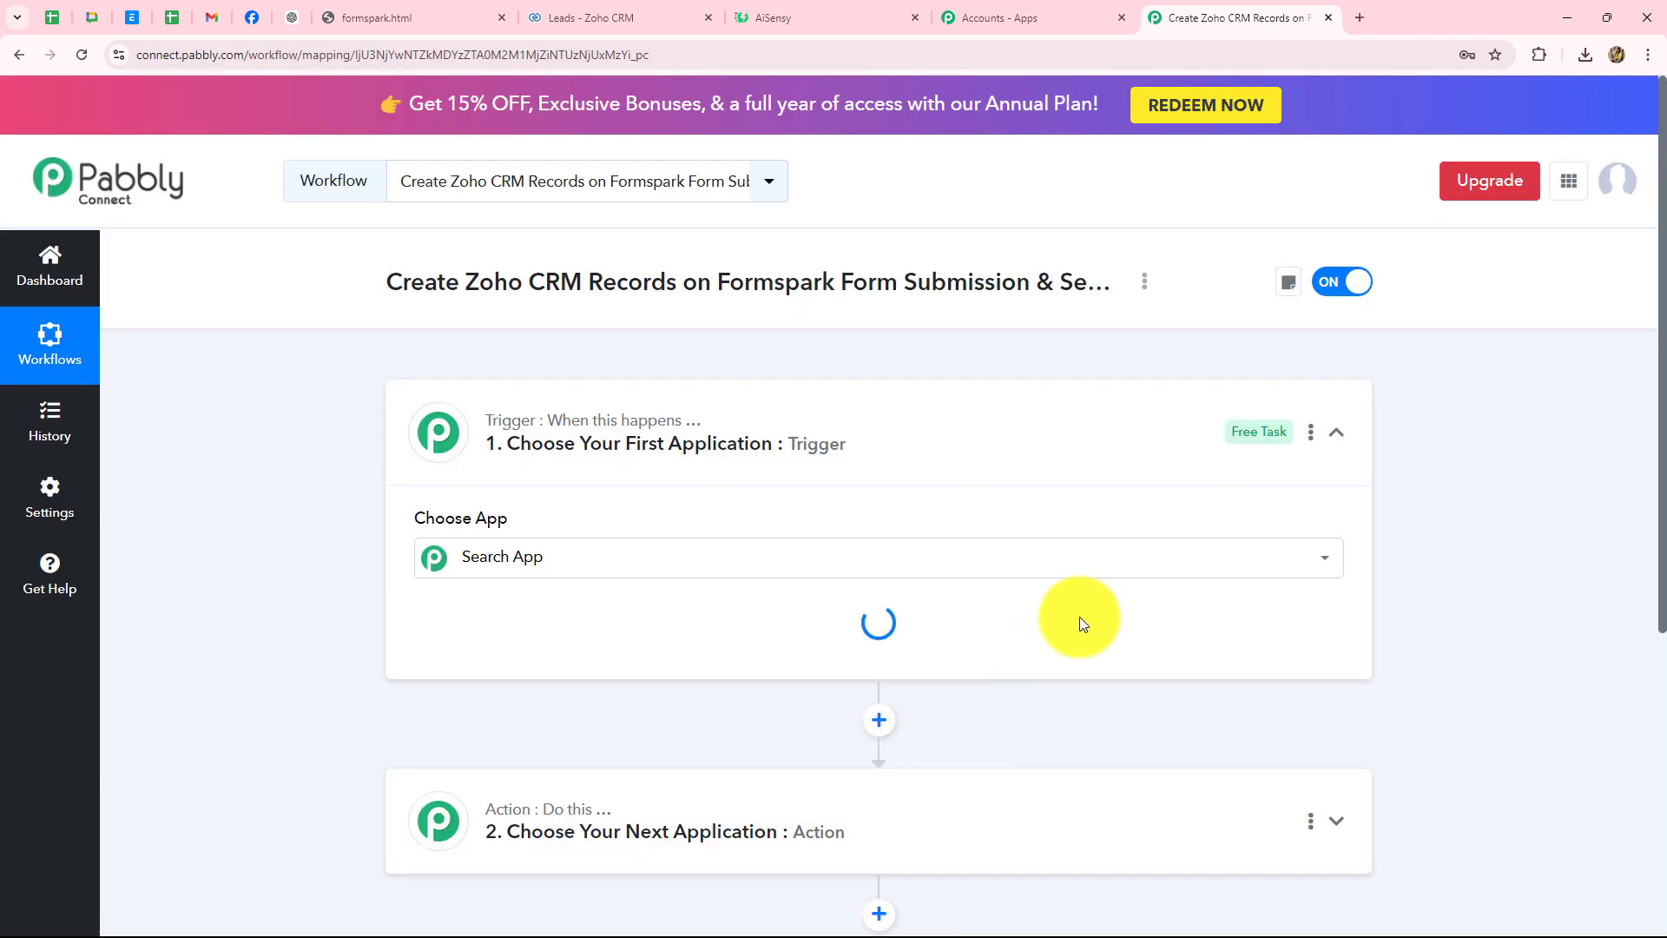
- Collapse the trigger's app chooser so the empty trigger and action steps show together
left_click(1332, 434)
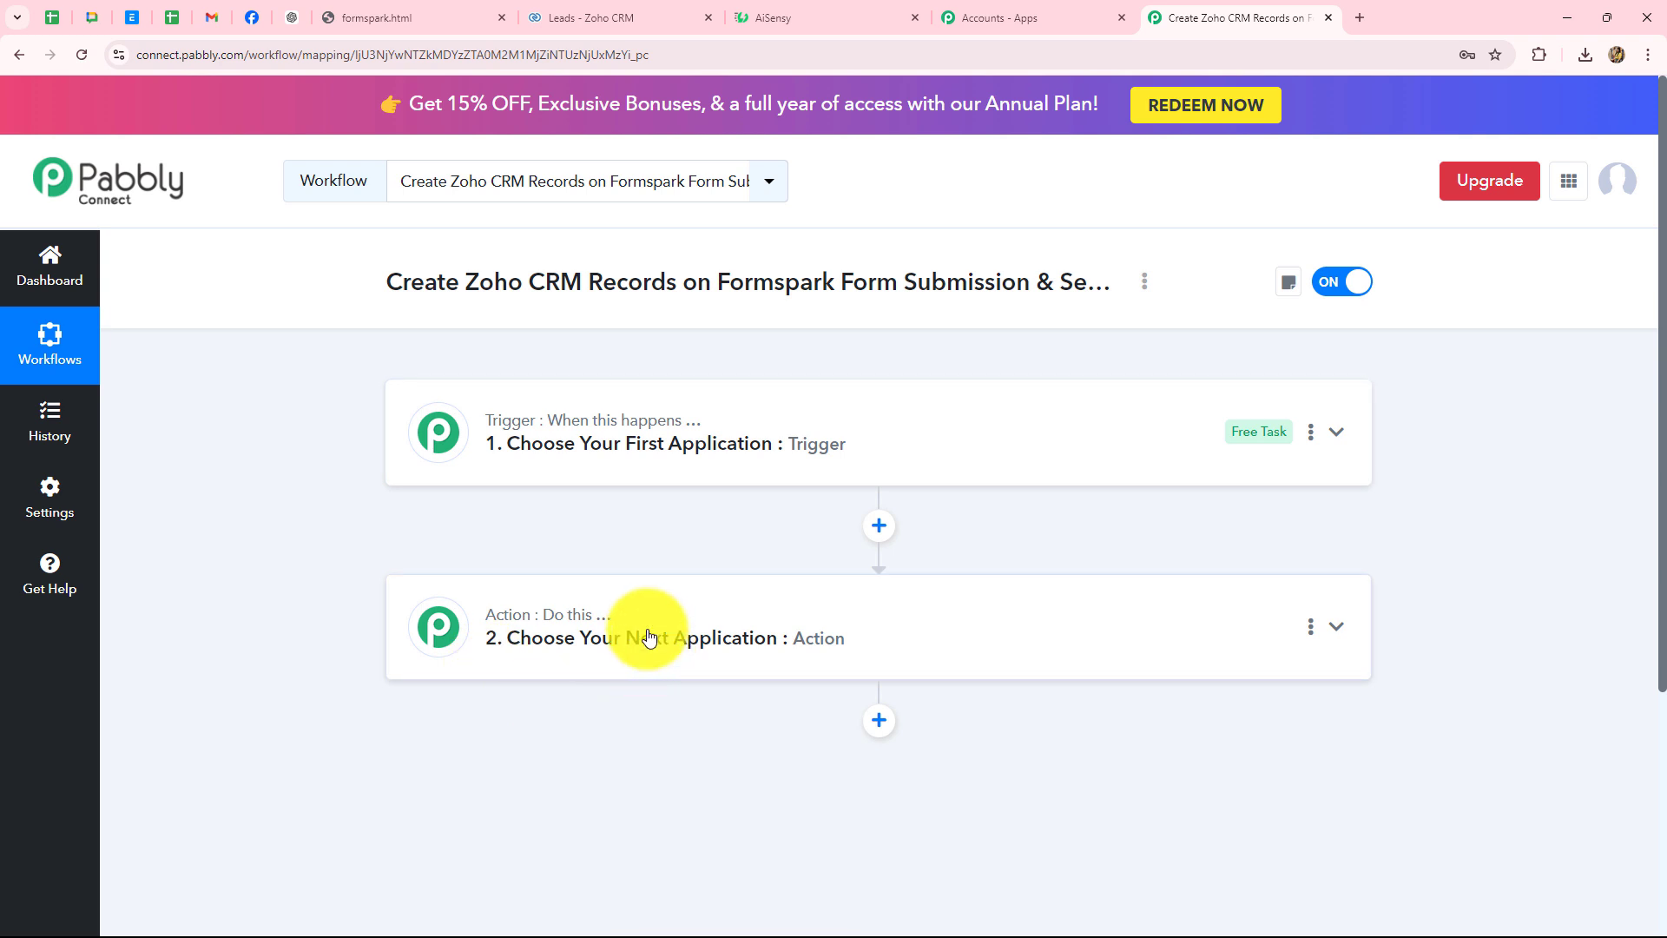
left_click(656, 427)
scroll(386, 542, "down", 3)
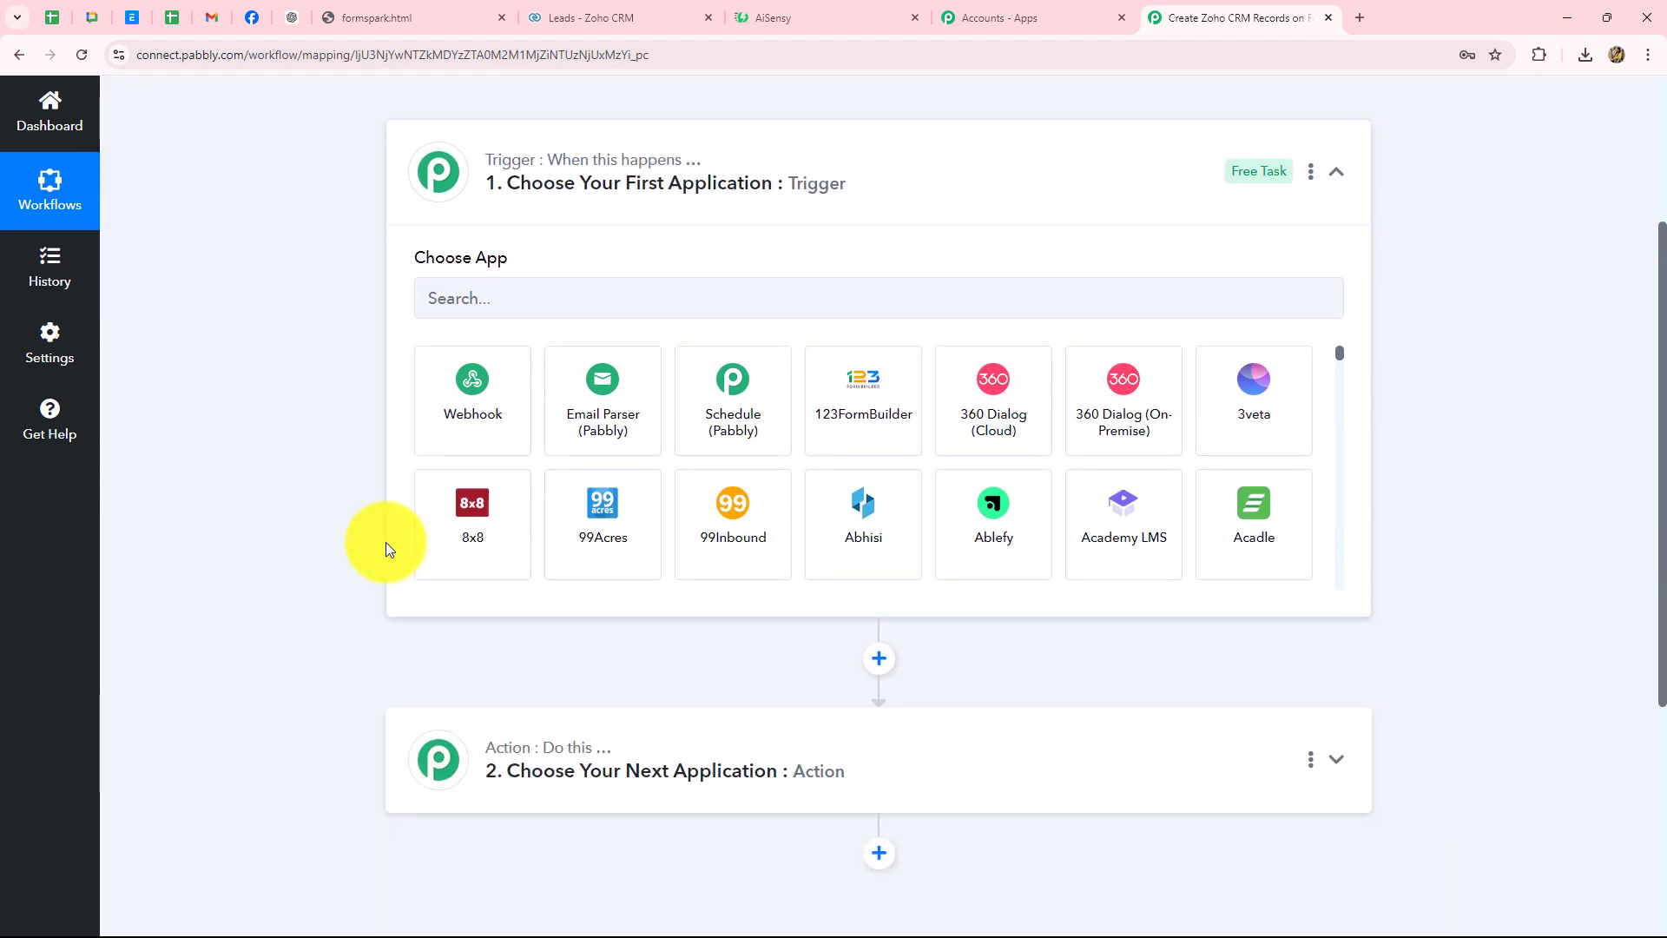
left_click(453, 311)
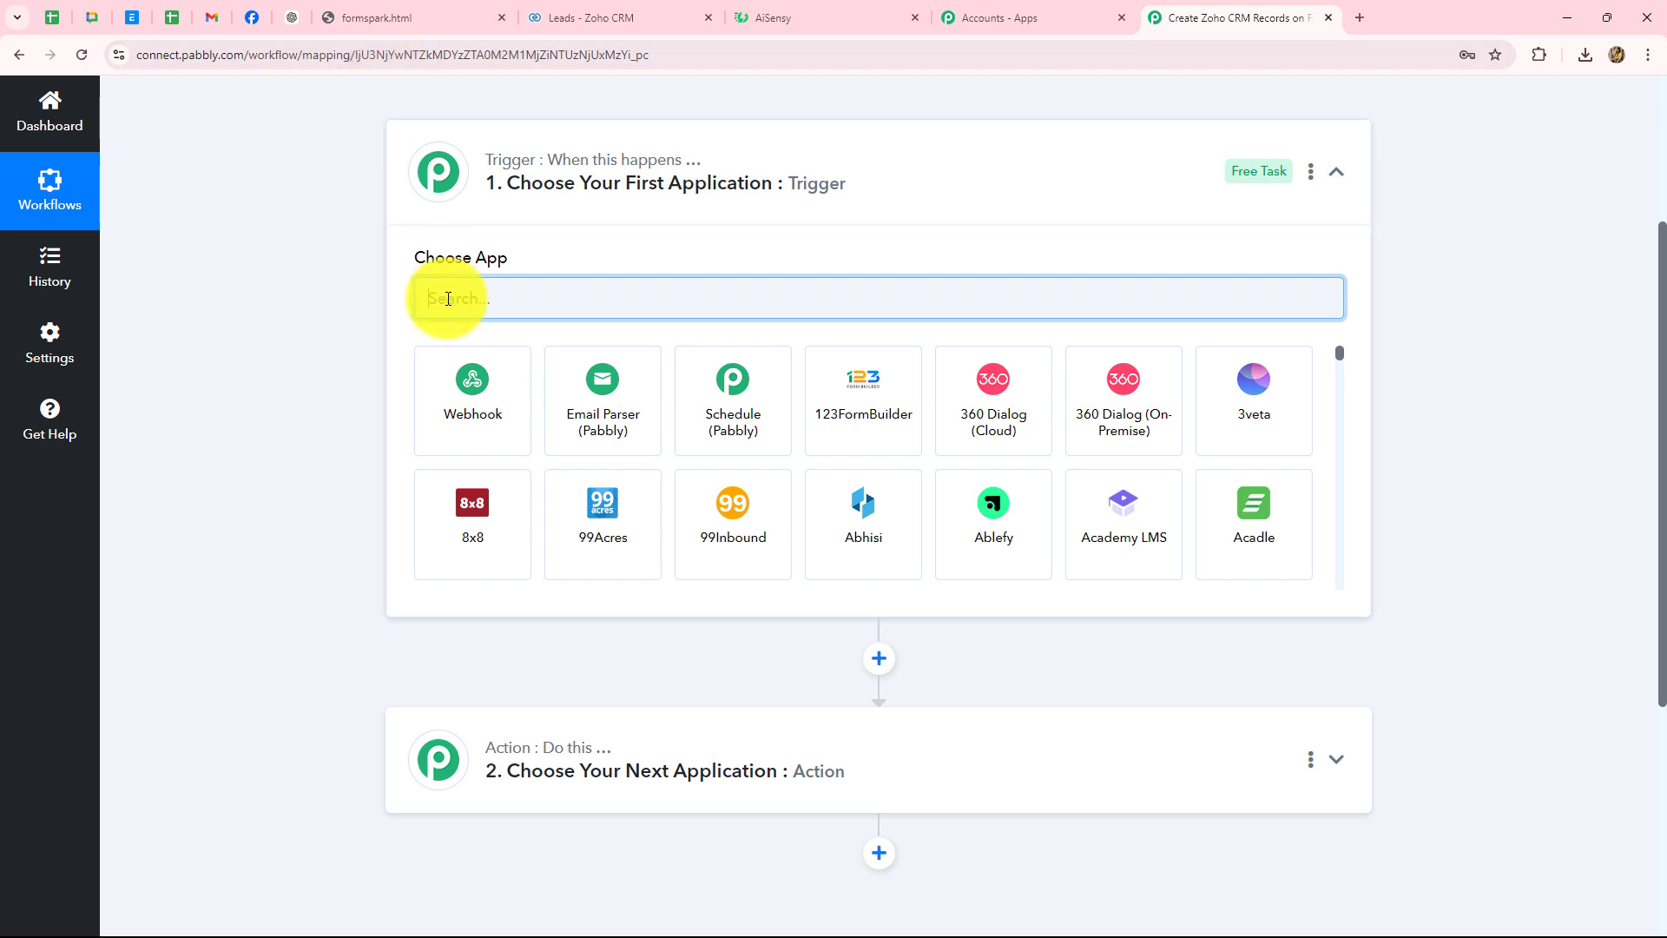
type("Formspark")
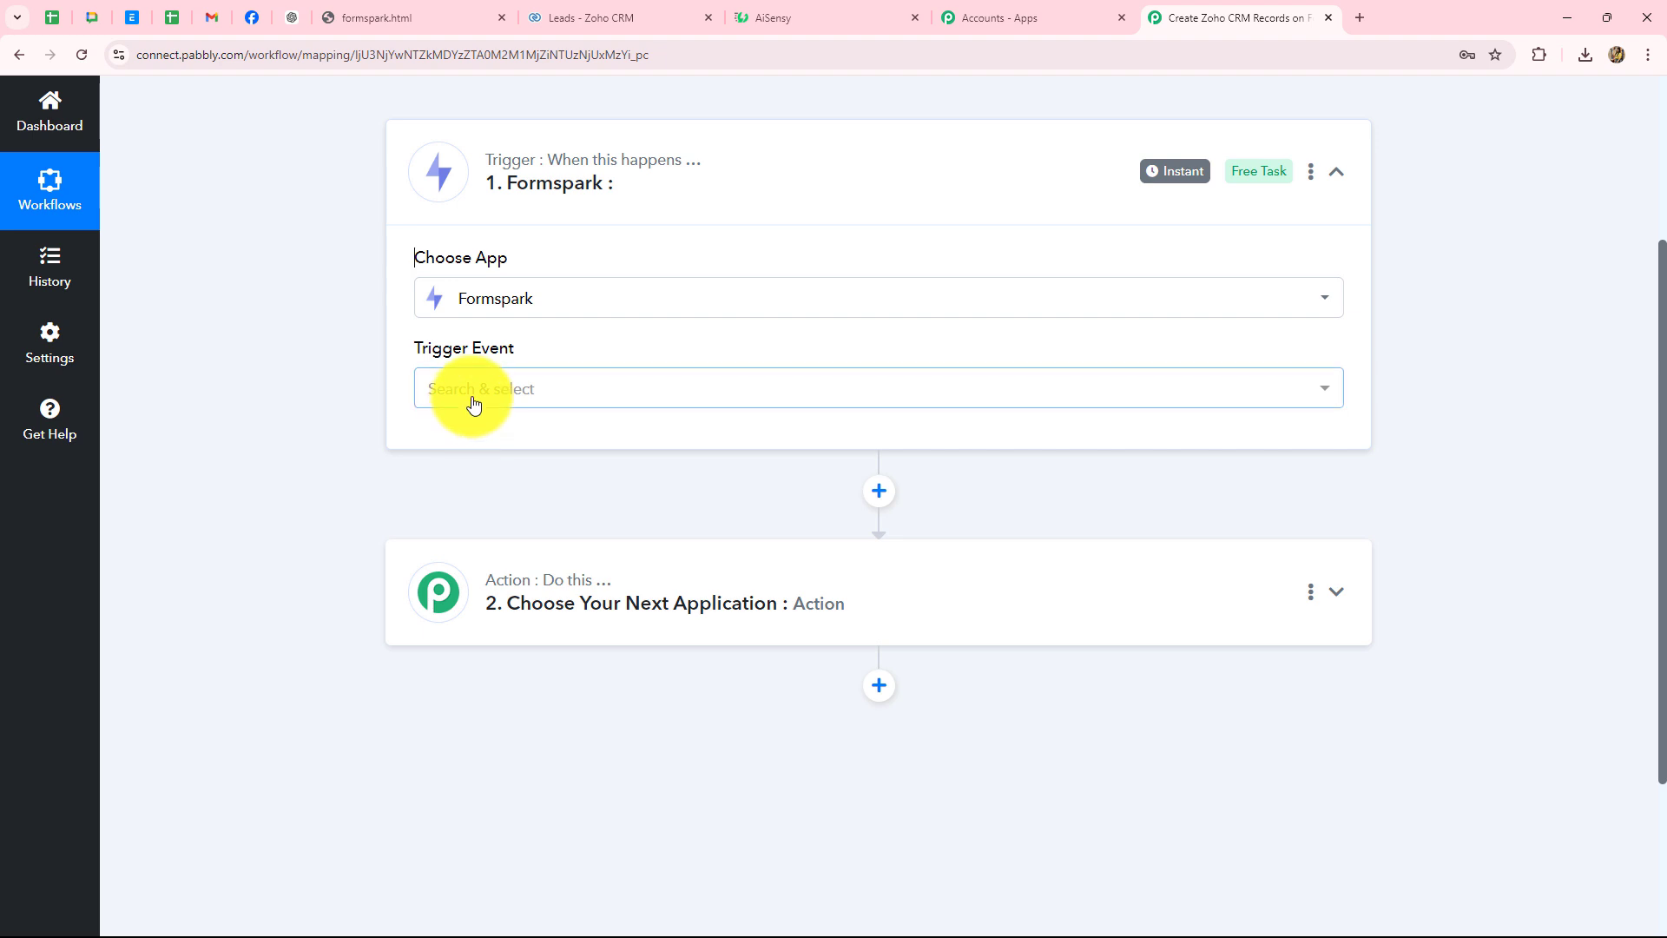
left_click(473, 389)
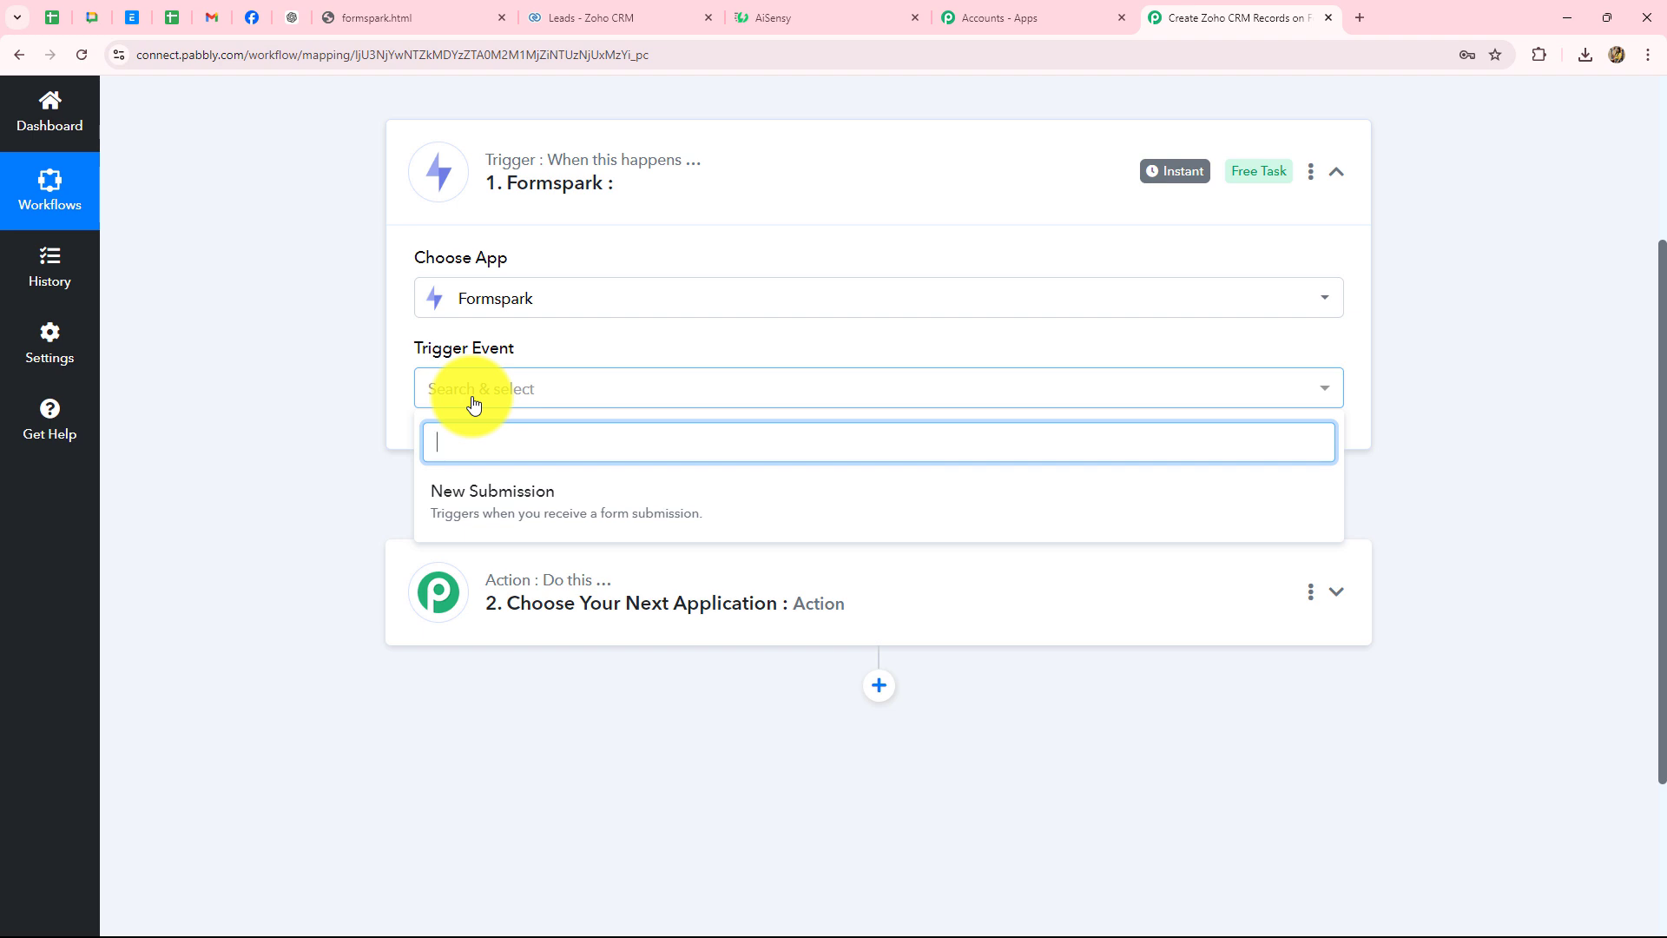
left_click(488, 505)
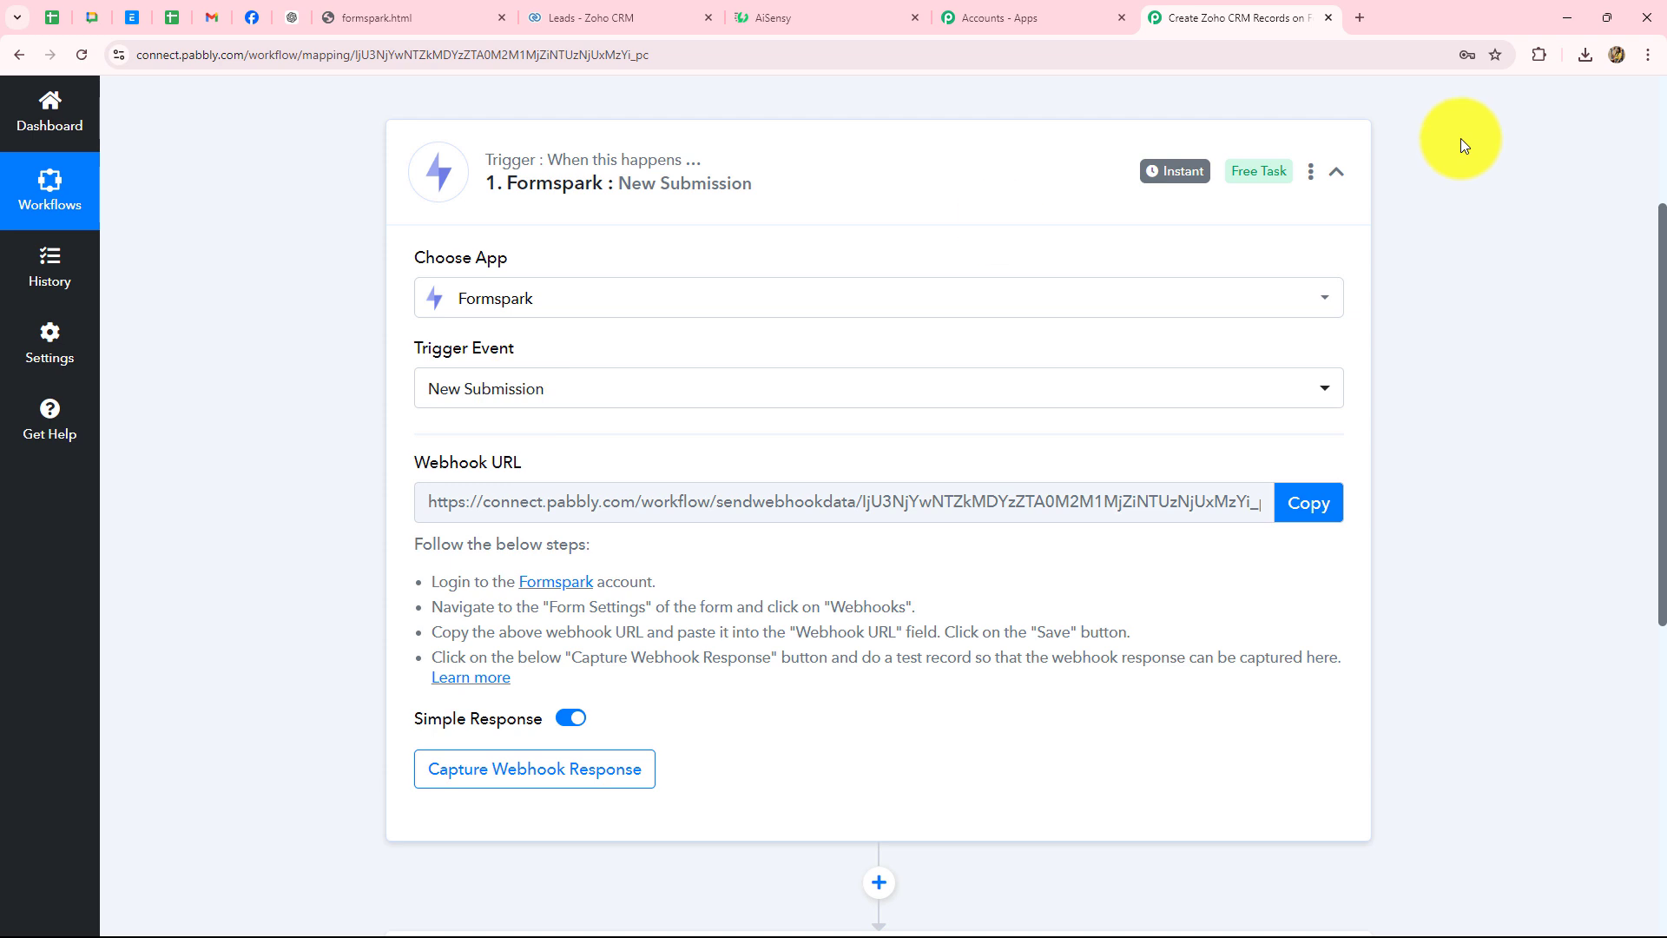
scroll(1482, 387, "down", 2)
scroll(1482, 387, "up", 2)
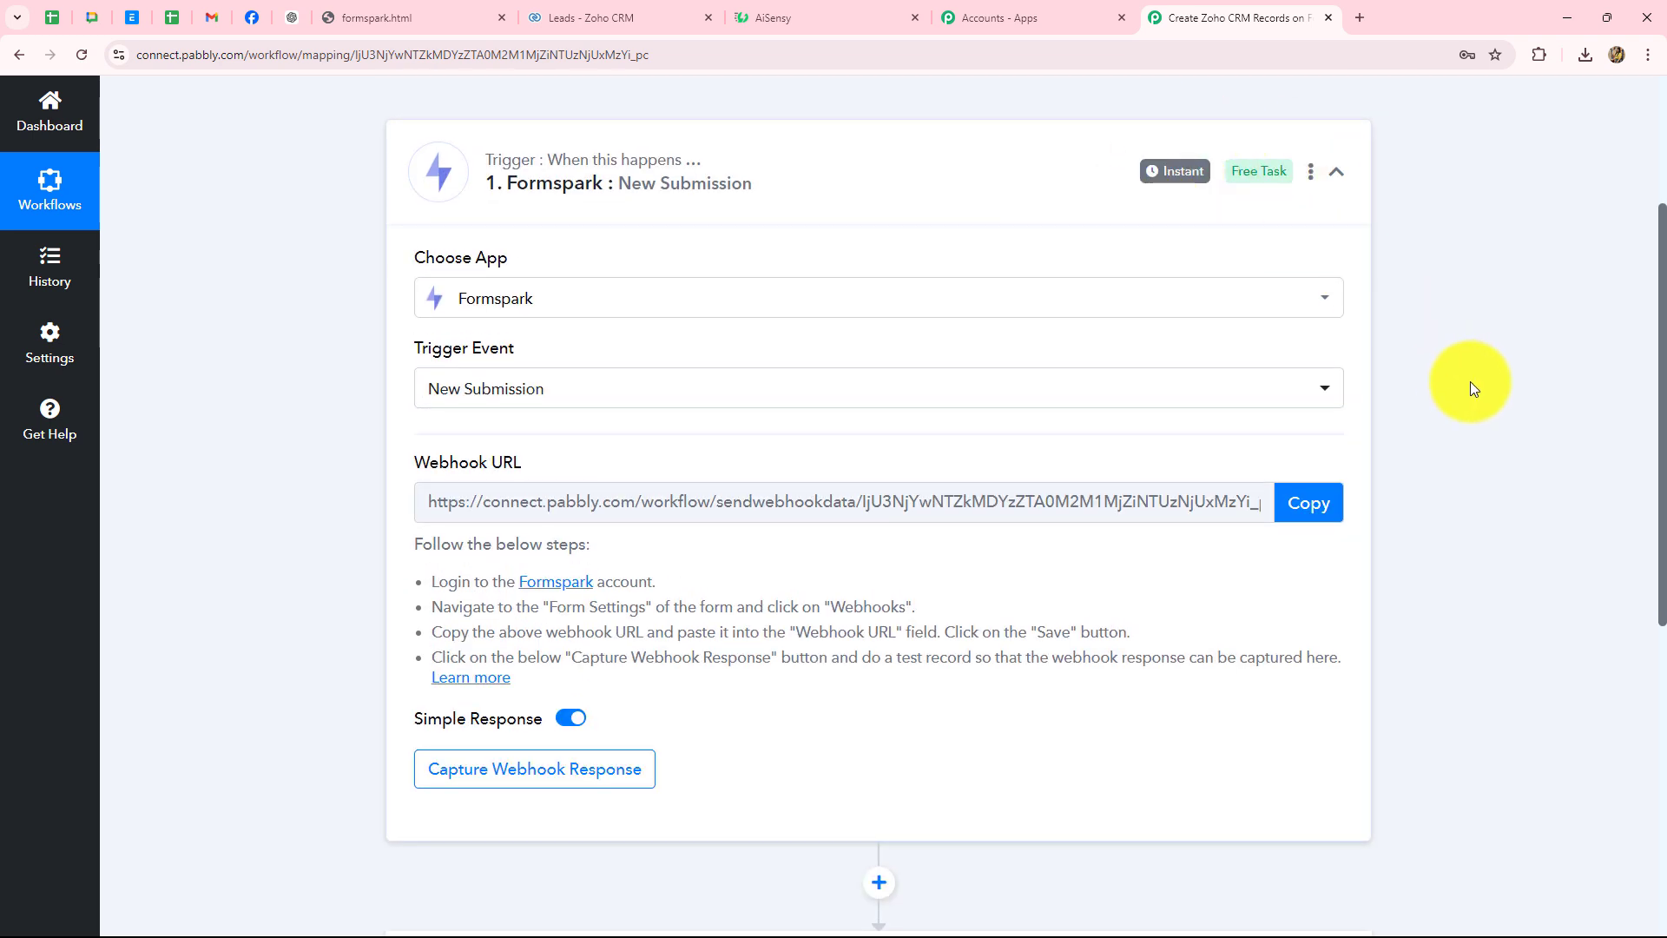
scroll(1472, 388, "down", 2)
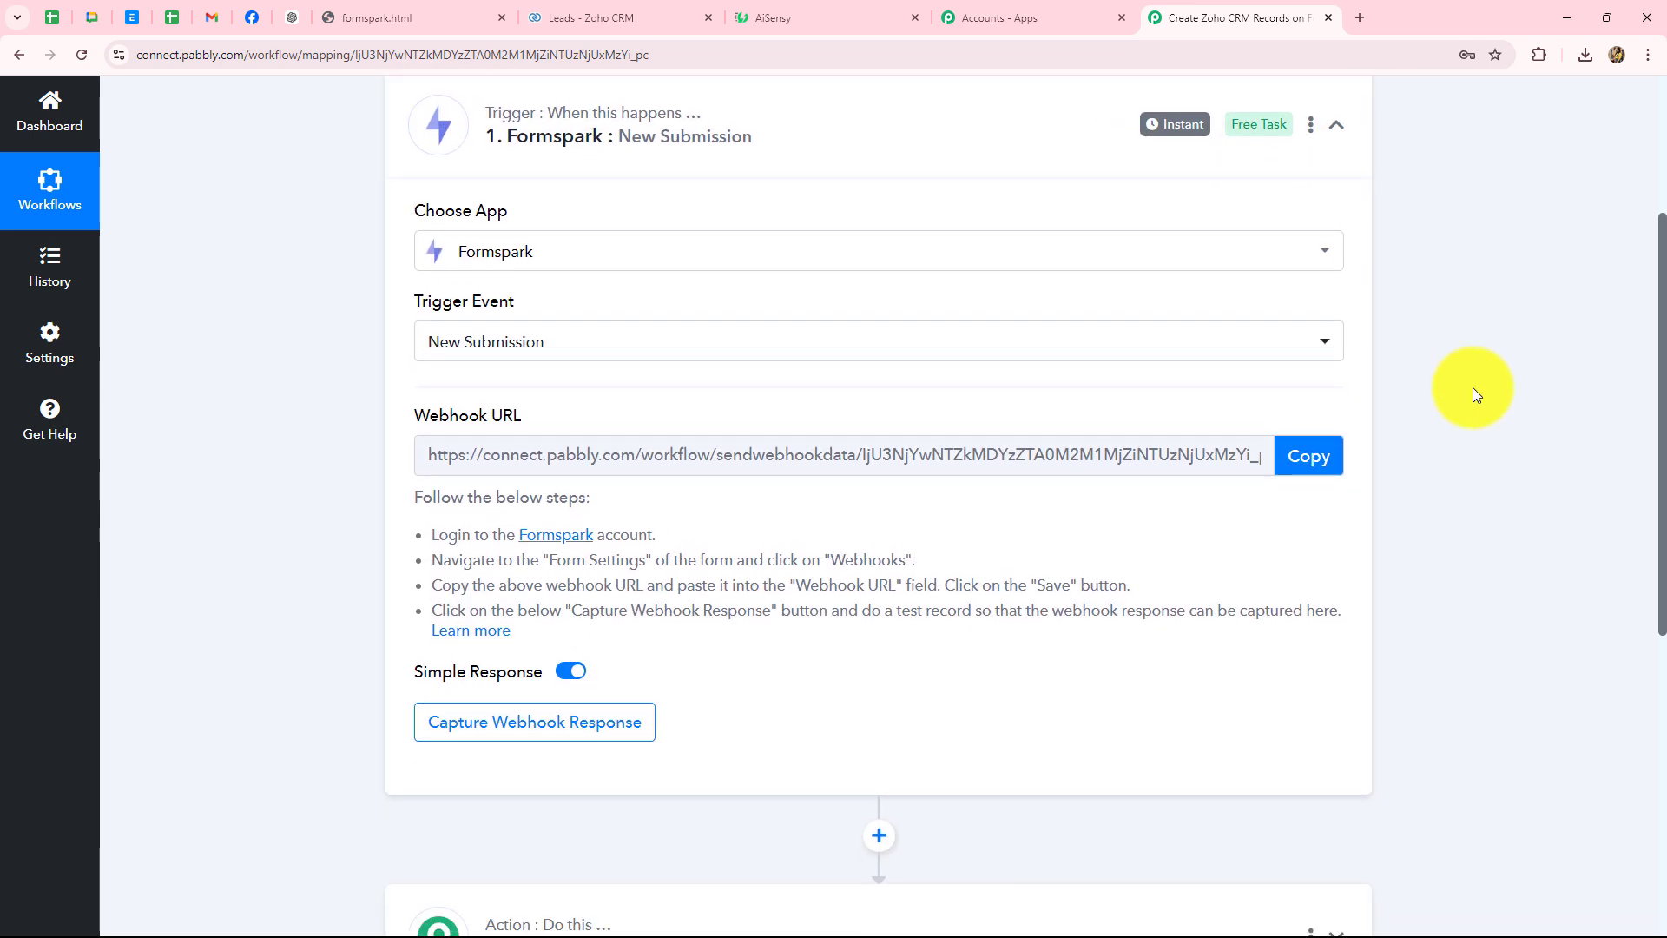
mouse_move(415, 288)
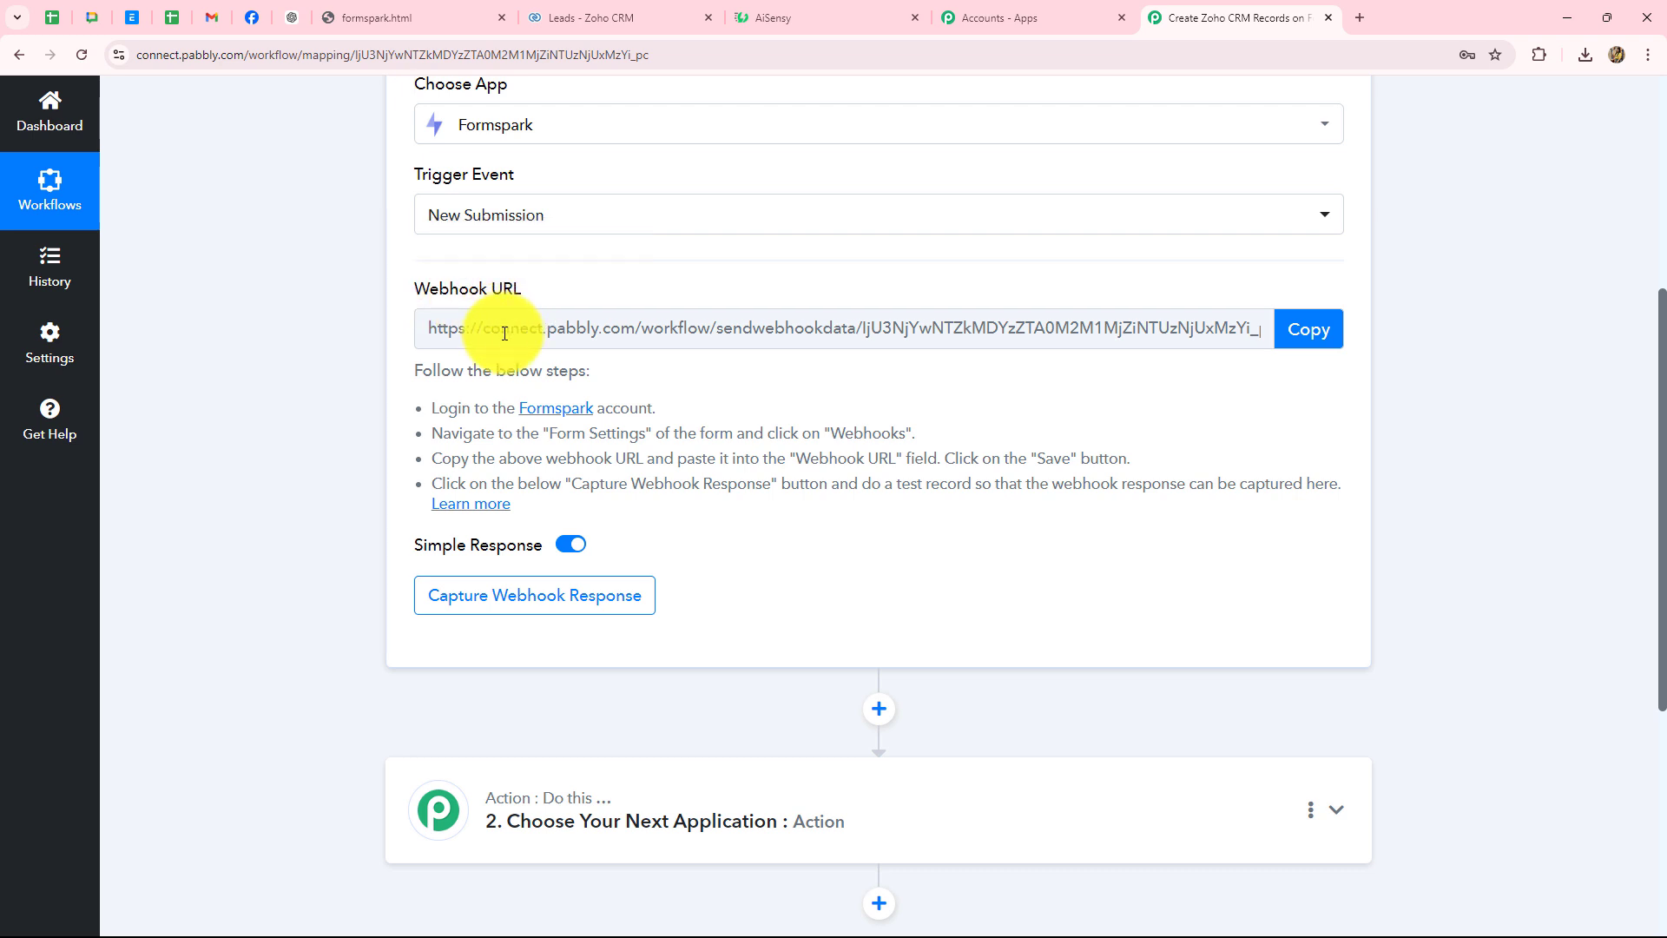
left_click_drag(436, 409, 534, 503)
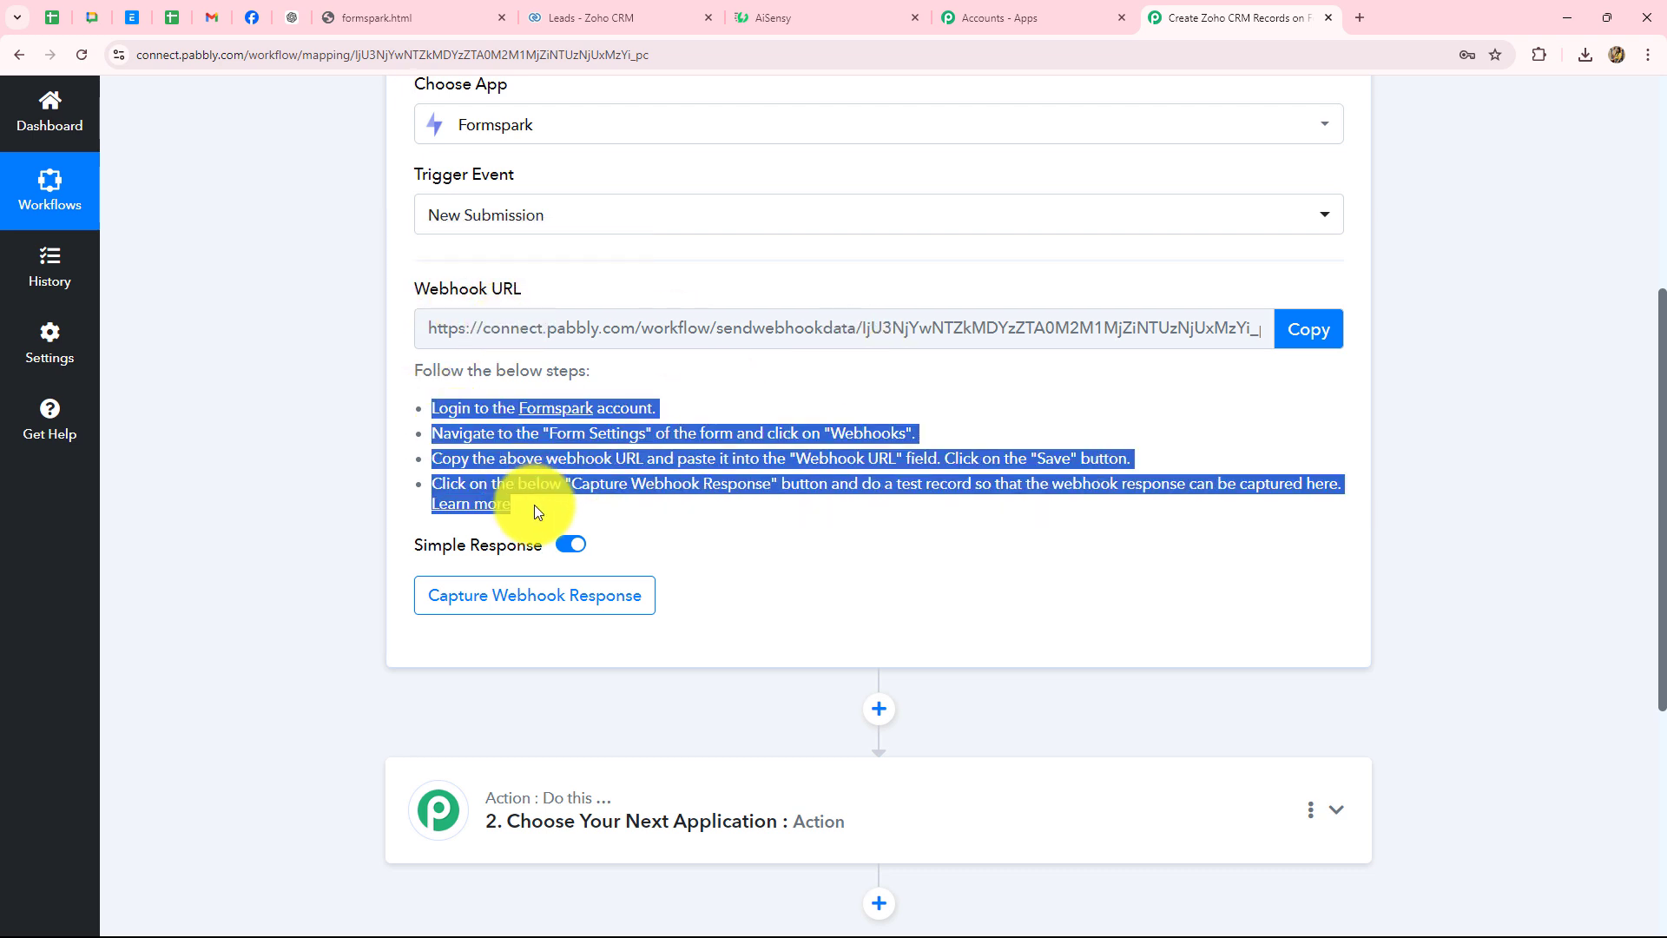
left_click(824, 556)
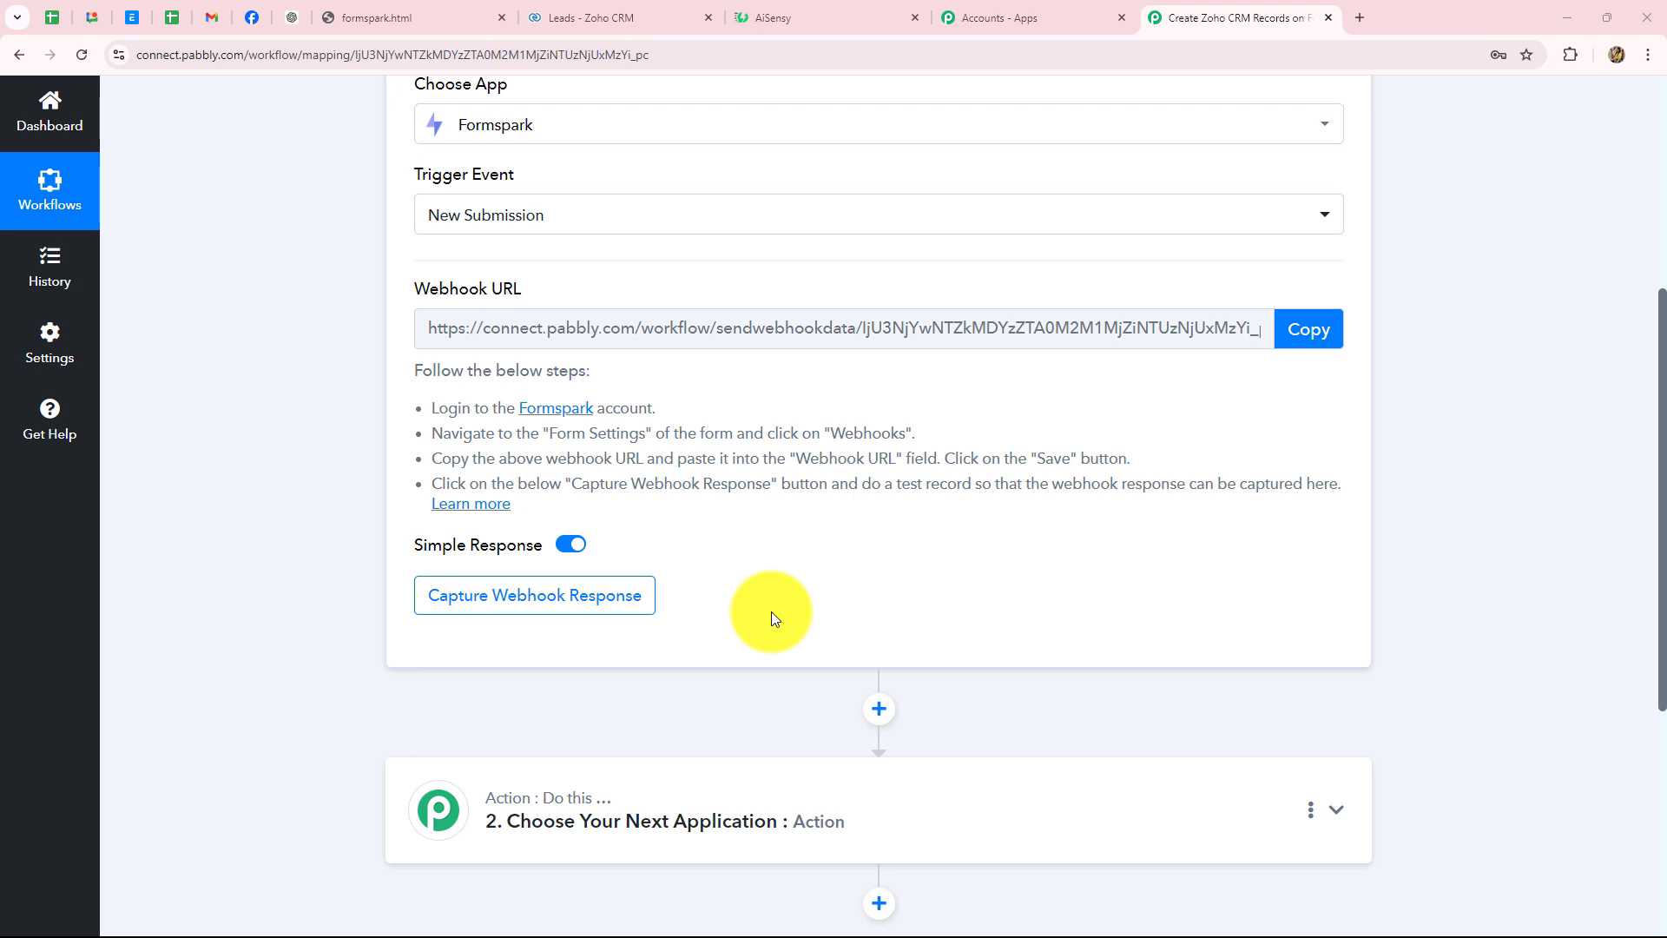
- Copy the Pabbly webhook URL and open the Lead Form settings in Formspark
left_click(1309, 329)
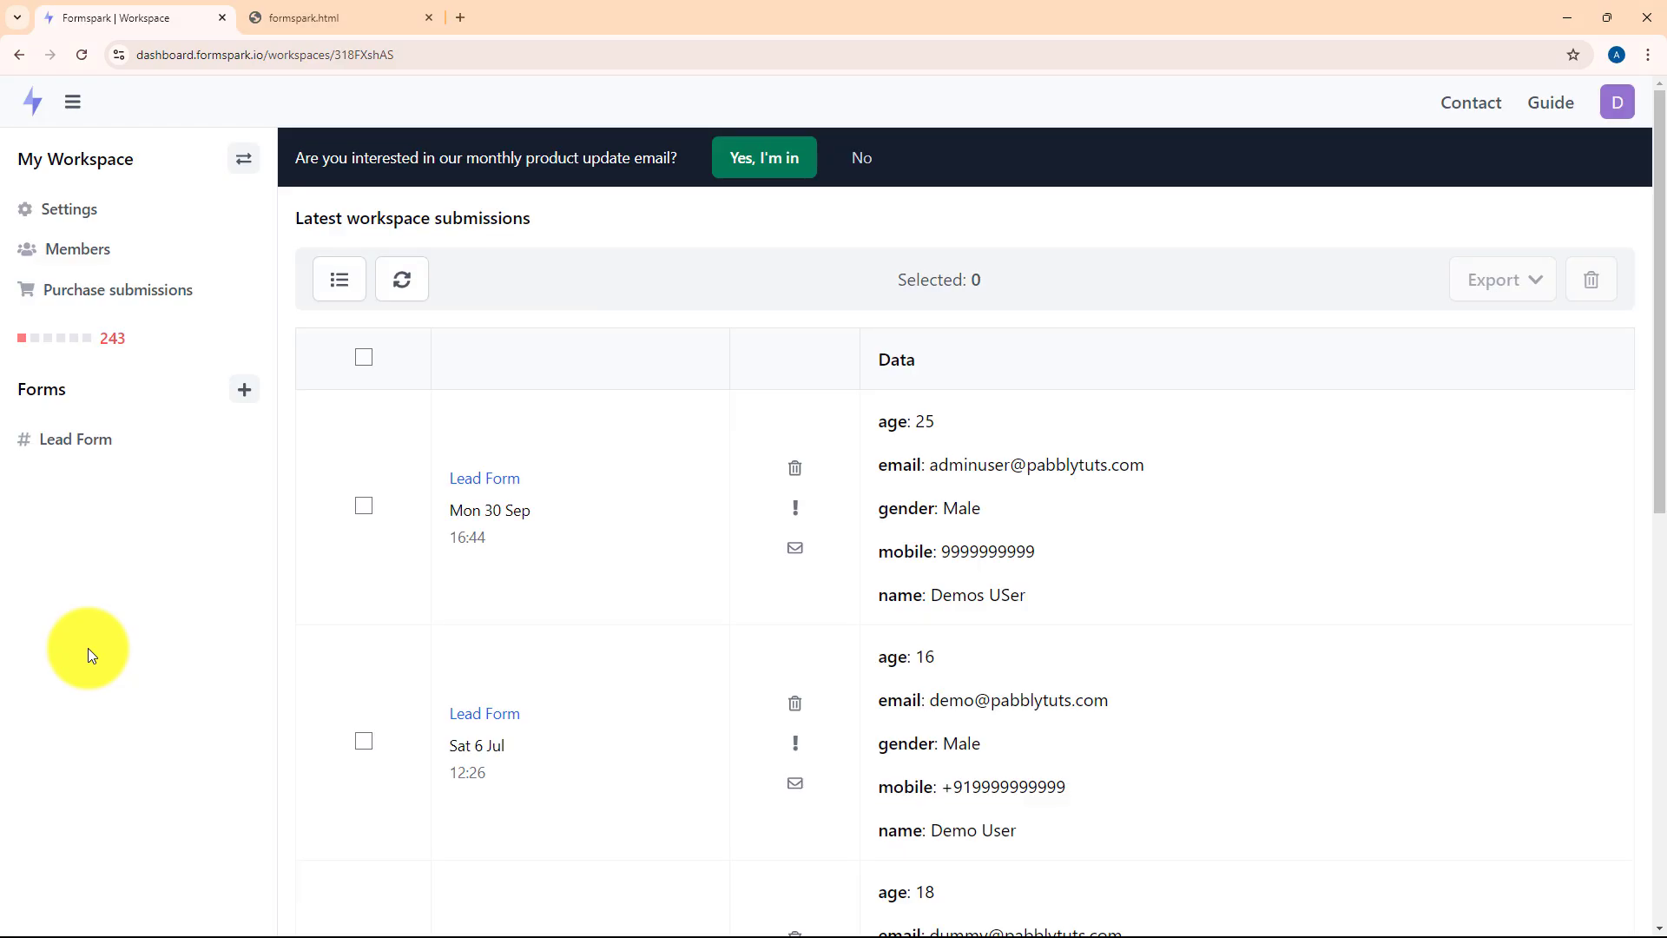
left_click(90, 451)
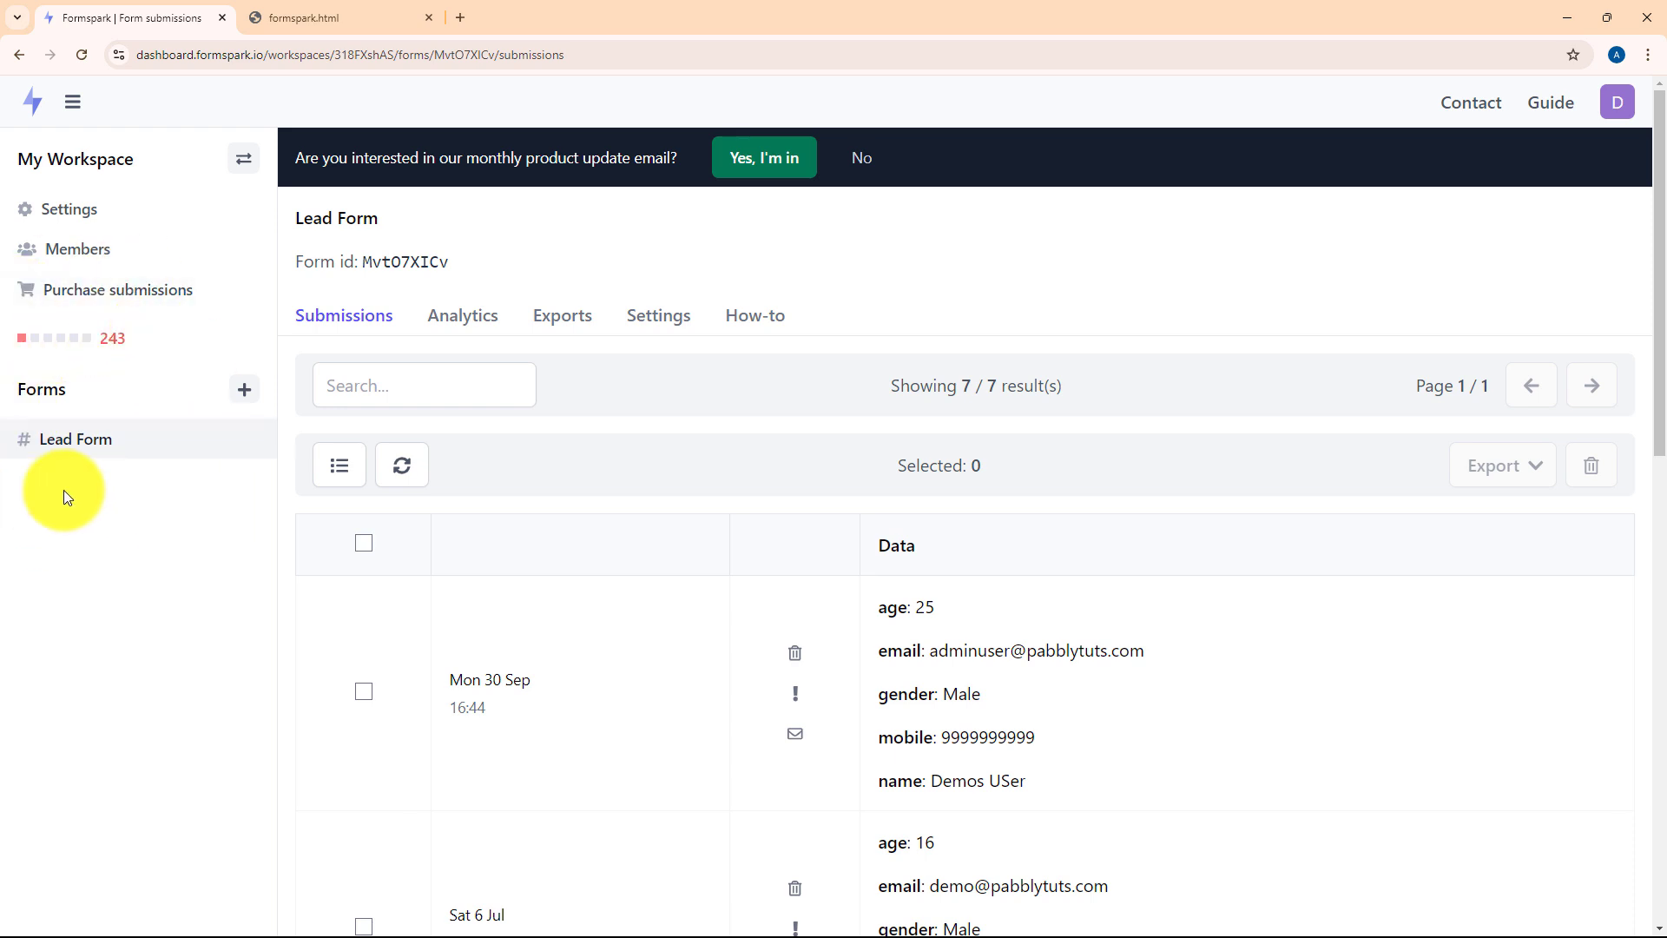
left_click(643, 318)
scroll(712, 570, "down", 7)
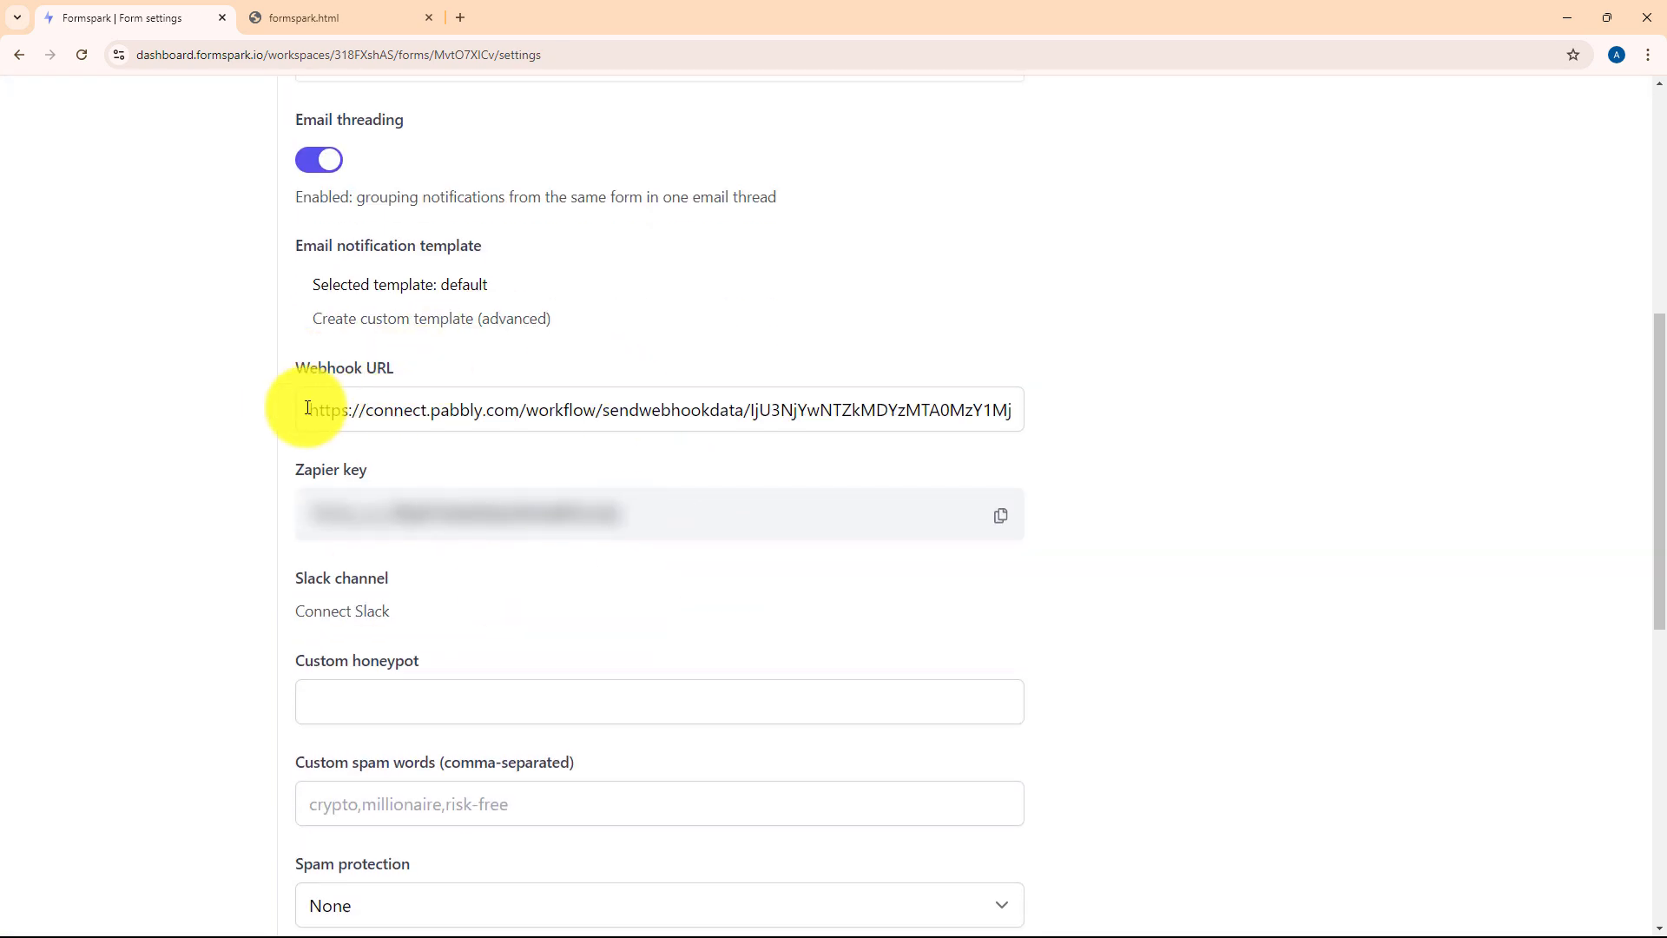
- Replace the old Webhook URL with the Pabbly webhook URL and save the form settings
left_click_drag(309, 408, 1004, 417)
left_click(1041, 420)
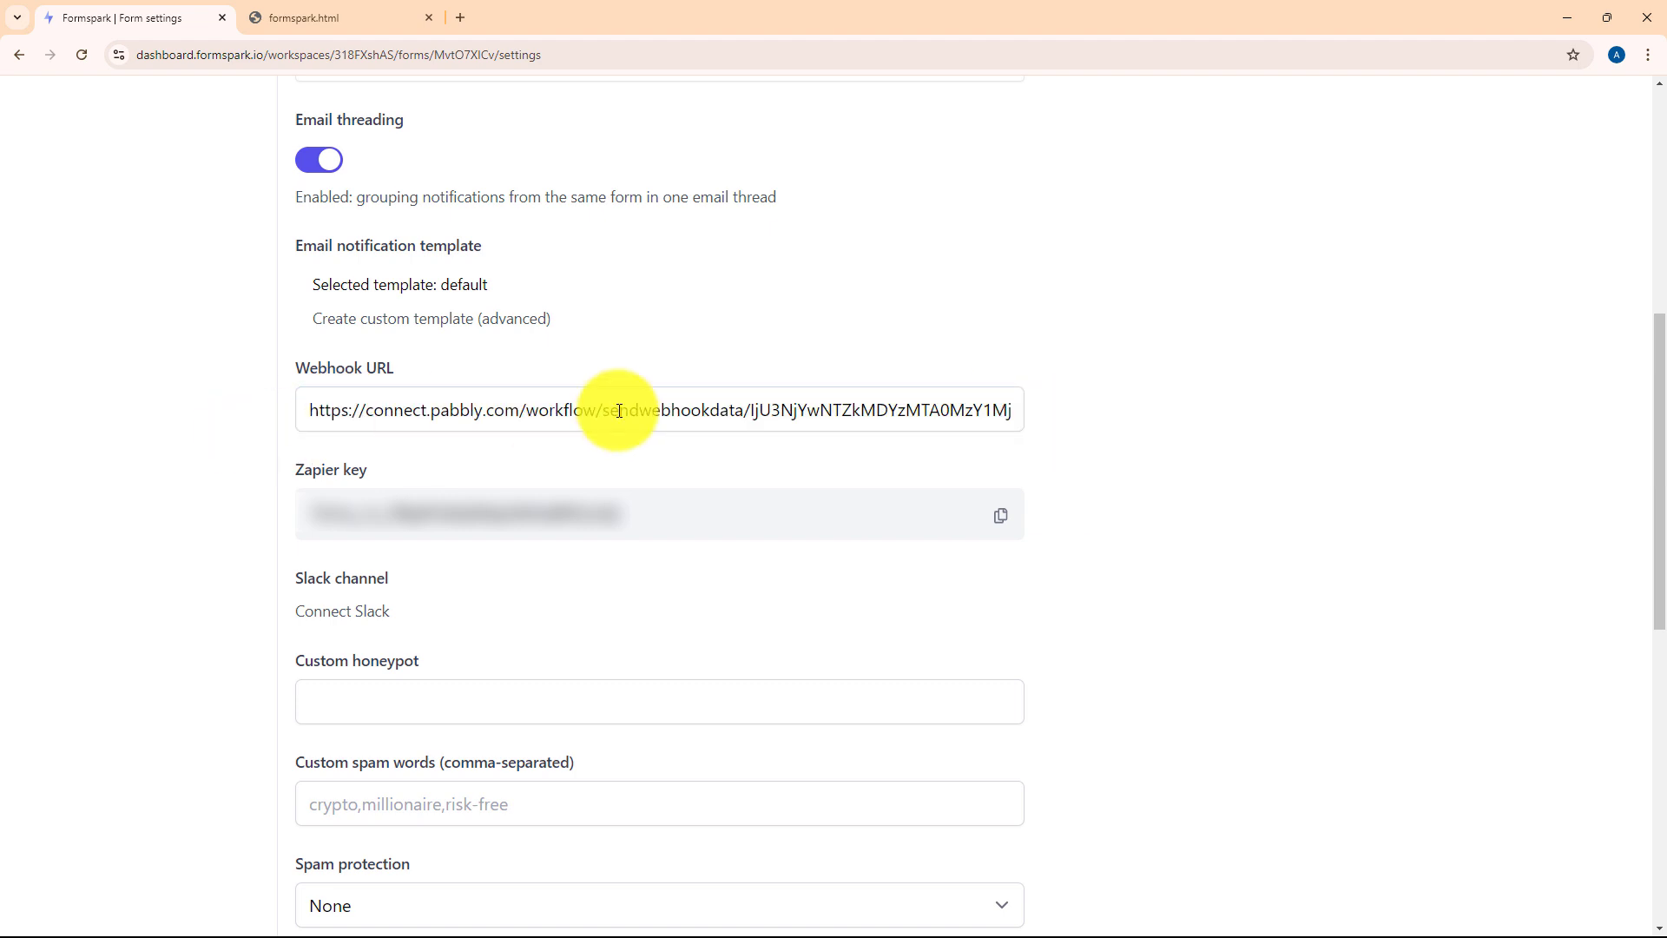
left_click(836, 412)
key("ctrl+a")
key("BackSpace")
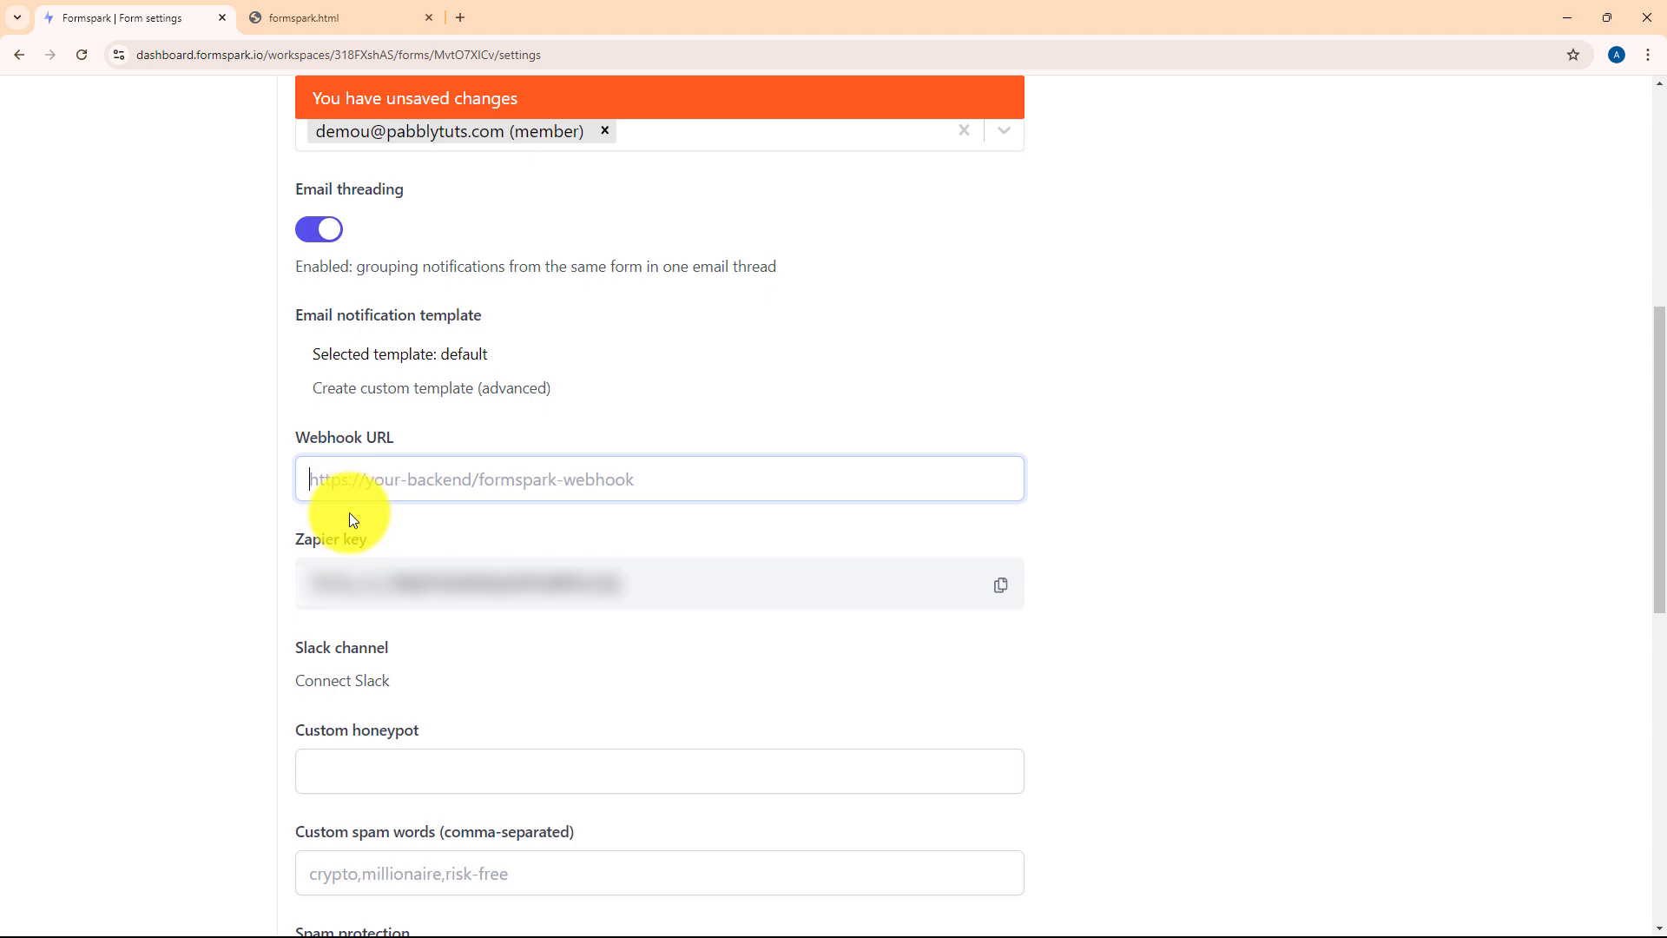
key("ctrl+v")
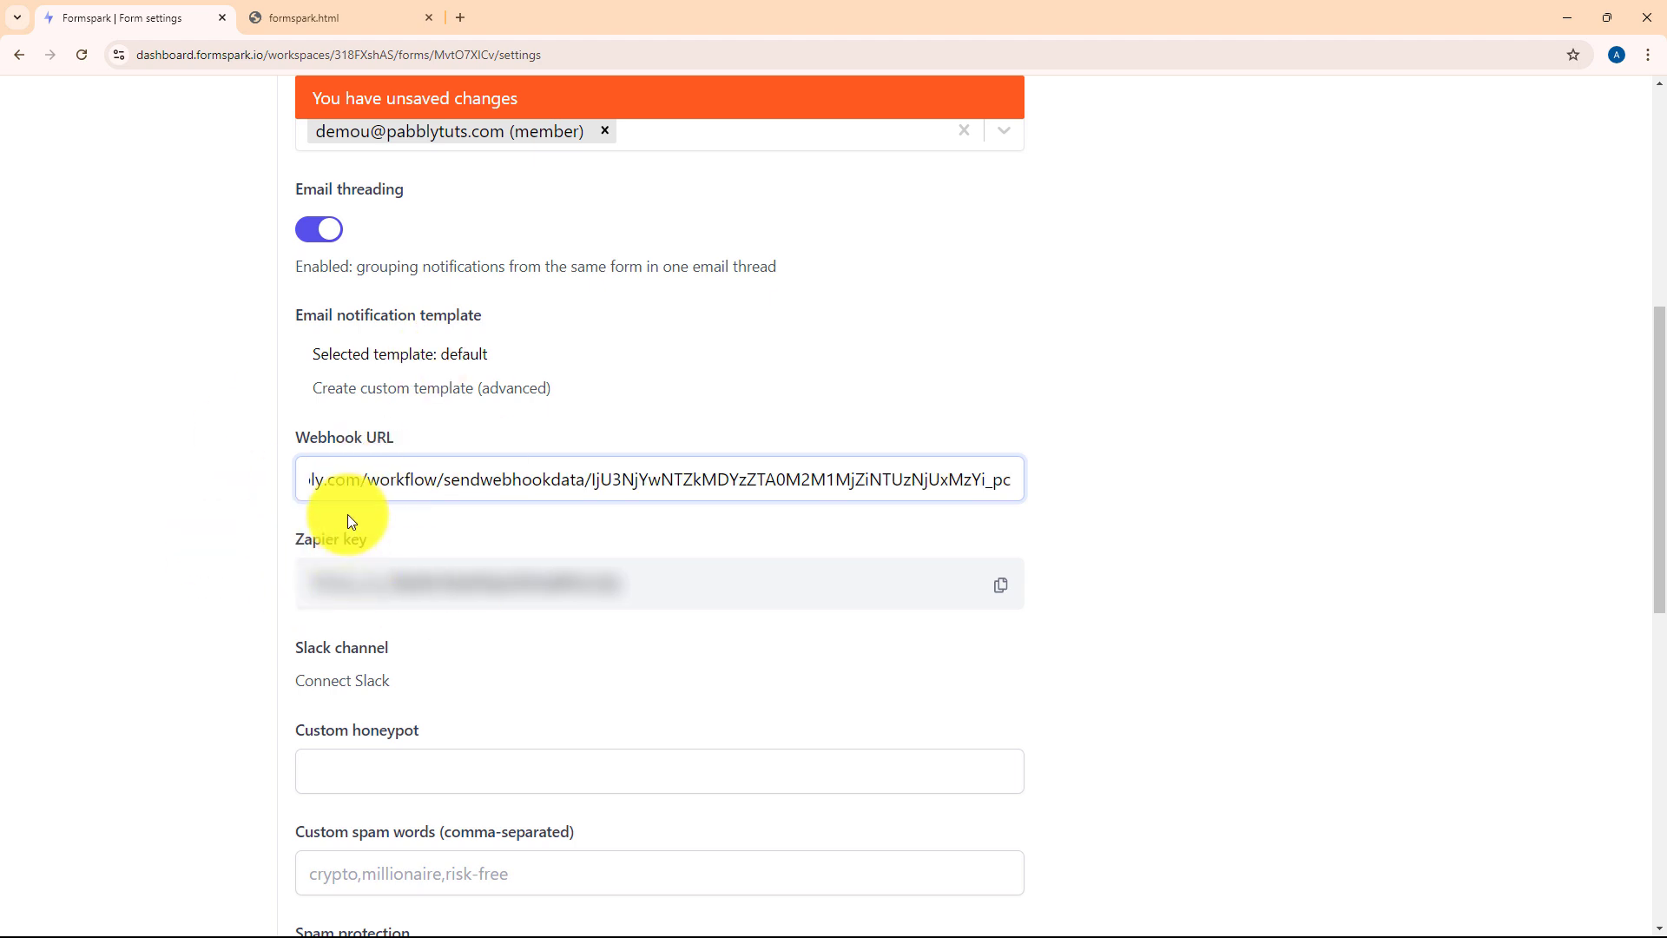
left_click(975, 286)
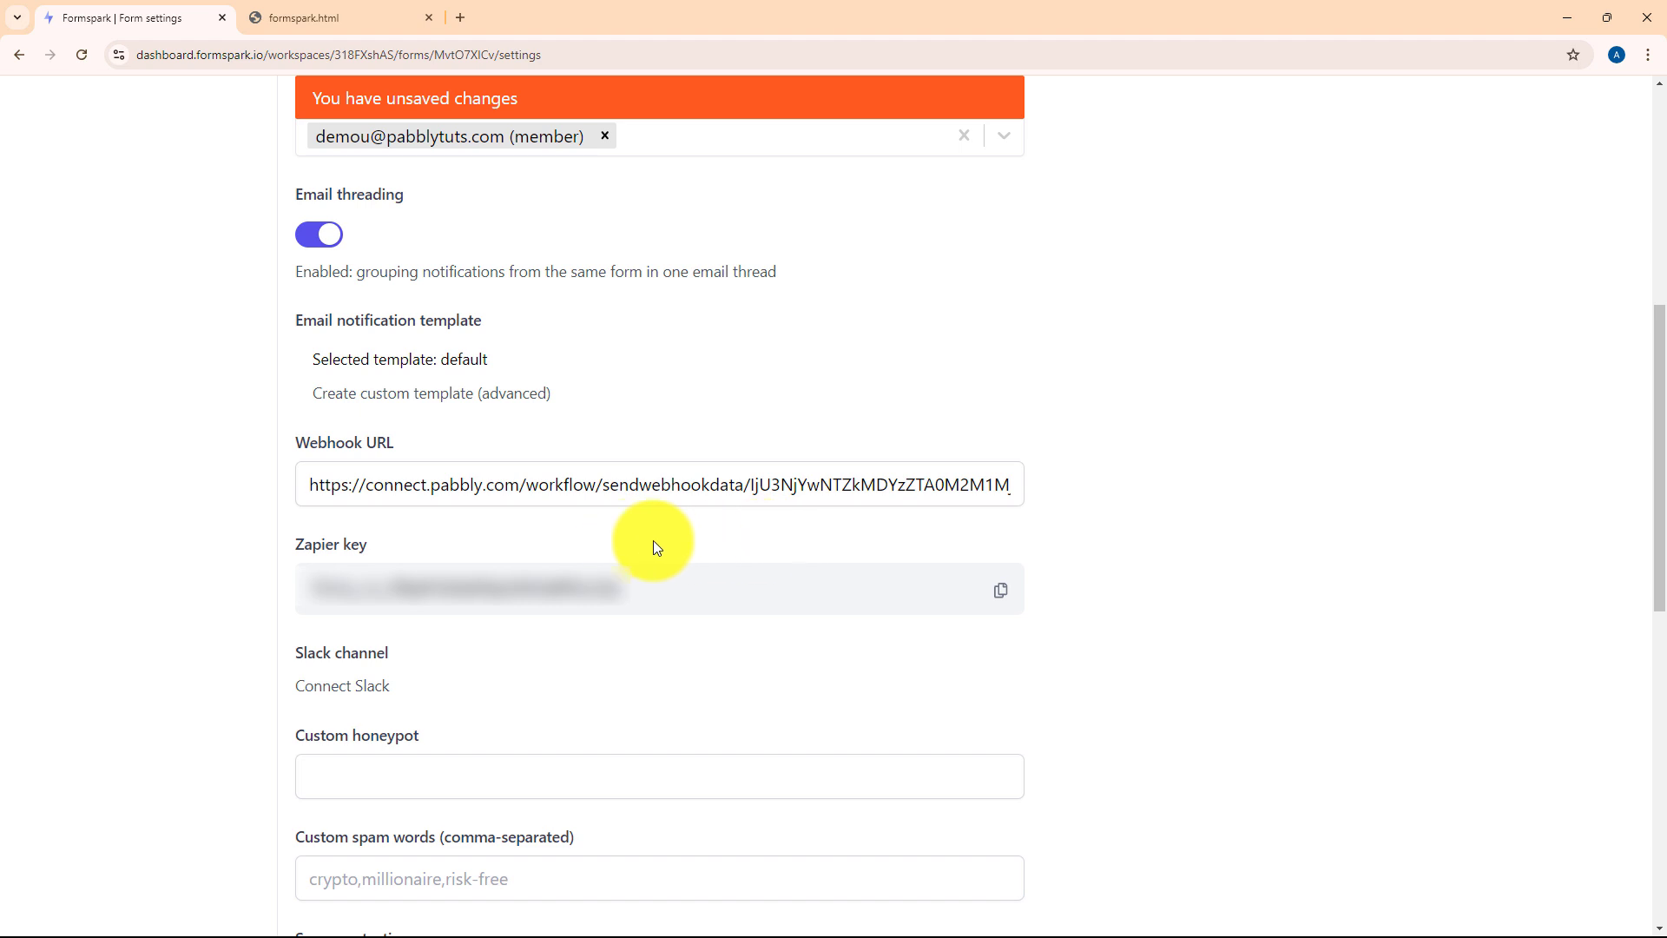
scroll(655, 546, "down", 10)
left_click(797, 704)
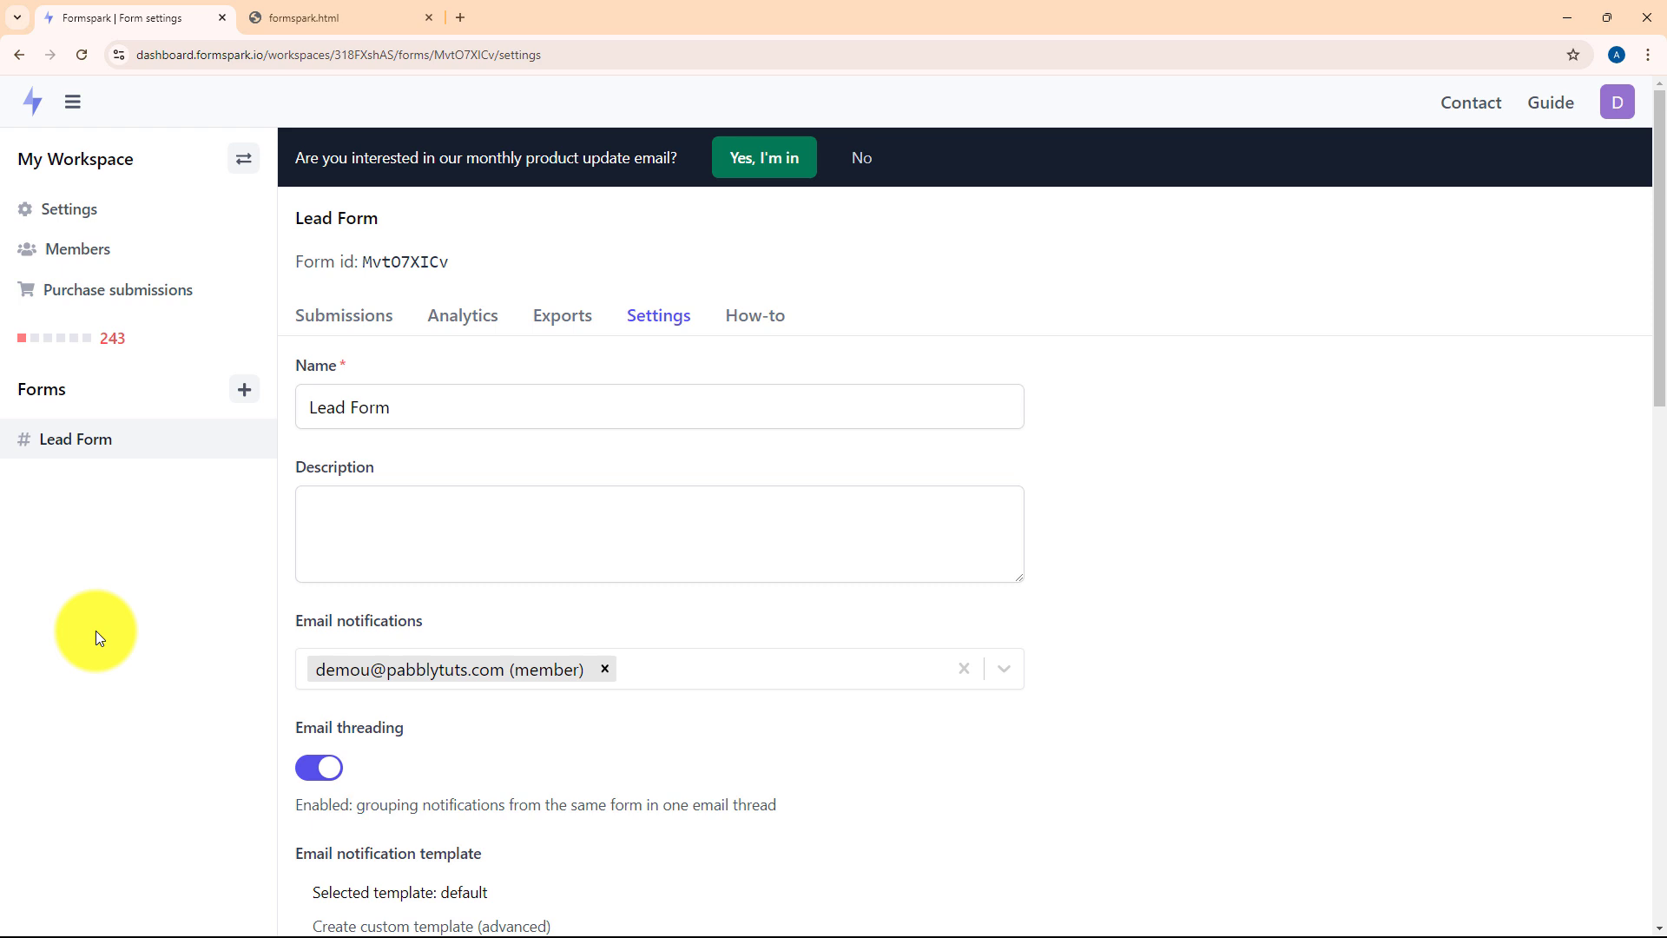
- Check the Pabbly trigger that is waiting for a webhook response
left_click(1575, 23)
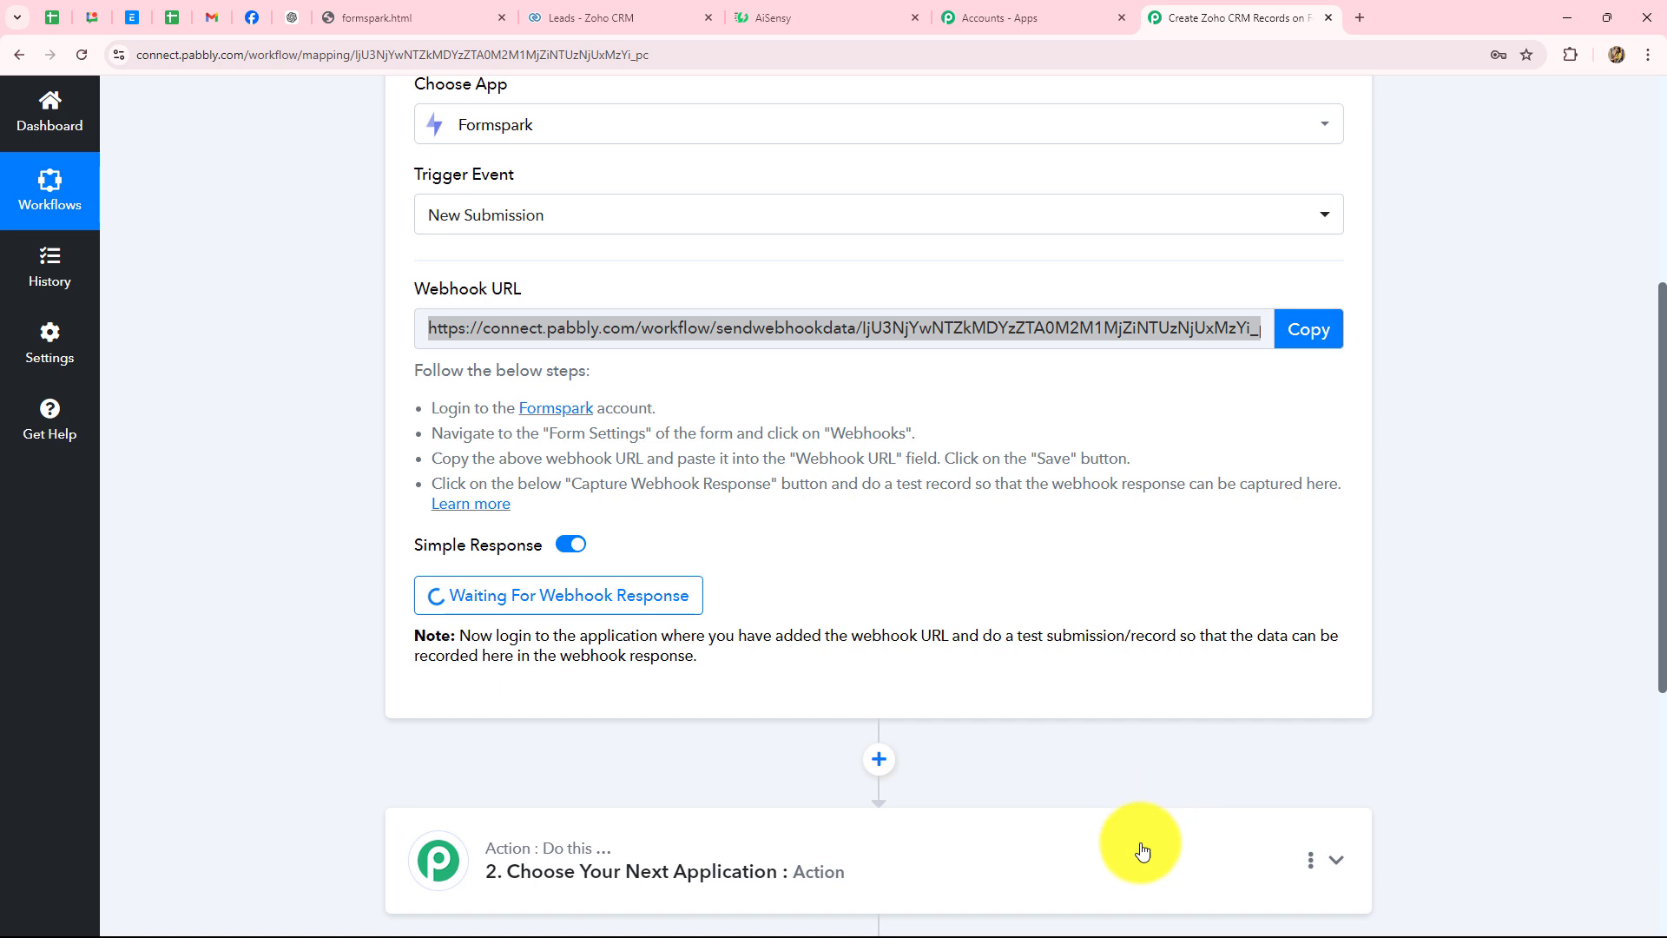
scroll(1089, 742, "up", 3)
scroll(1089, 736, "down", 4)
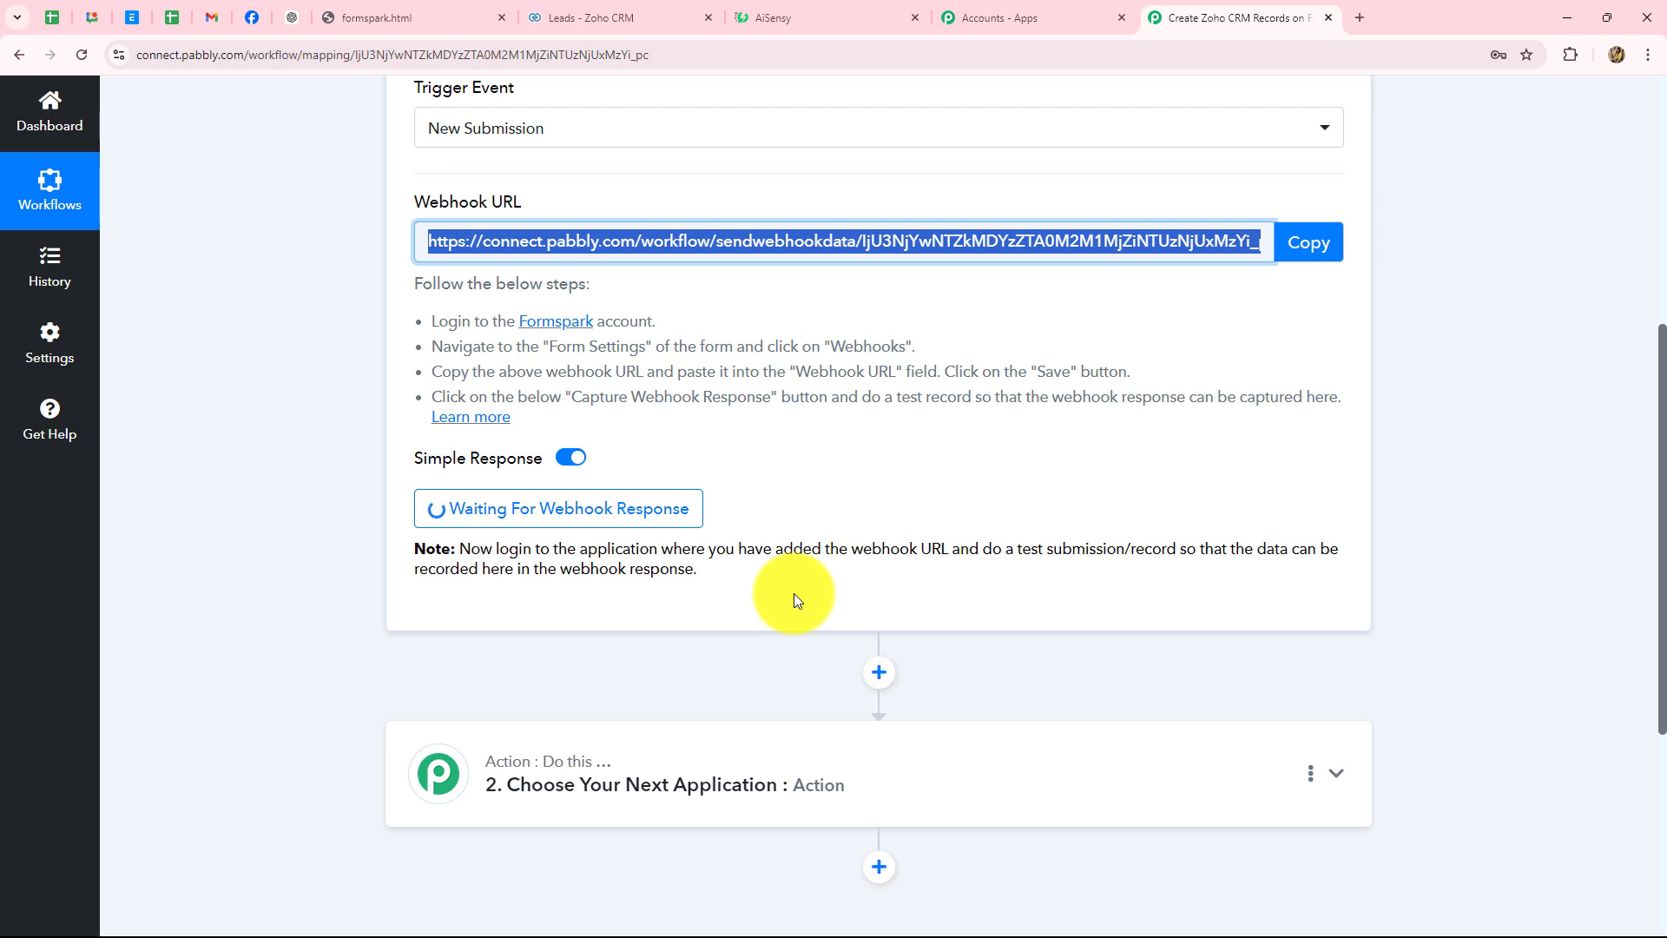
scroll(221, 414, "up", 3)
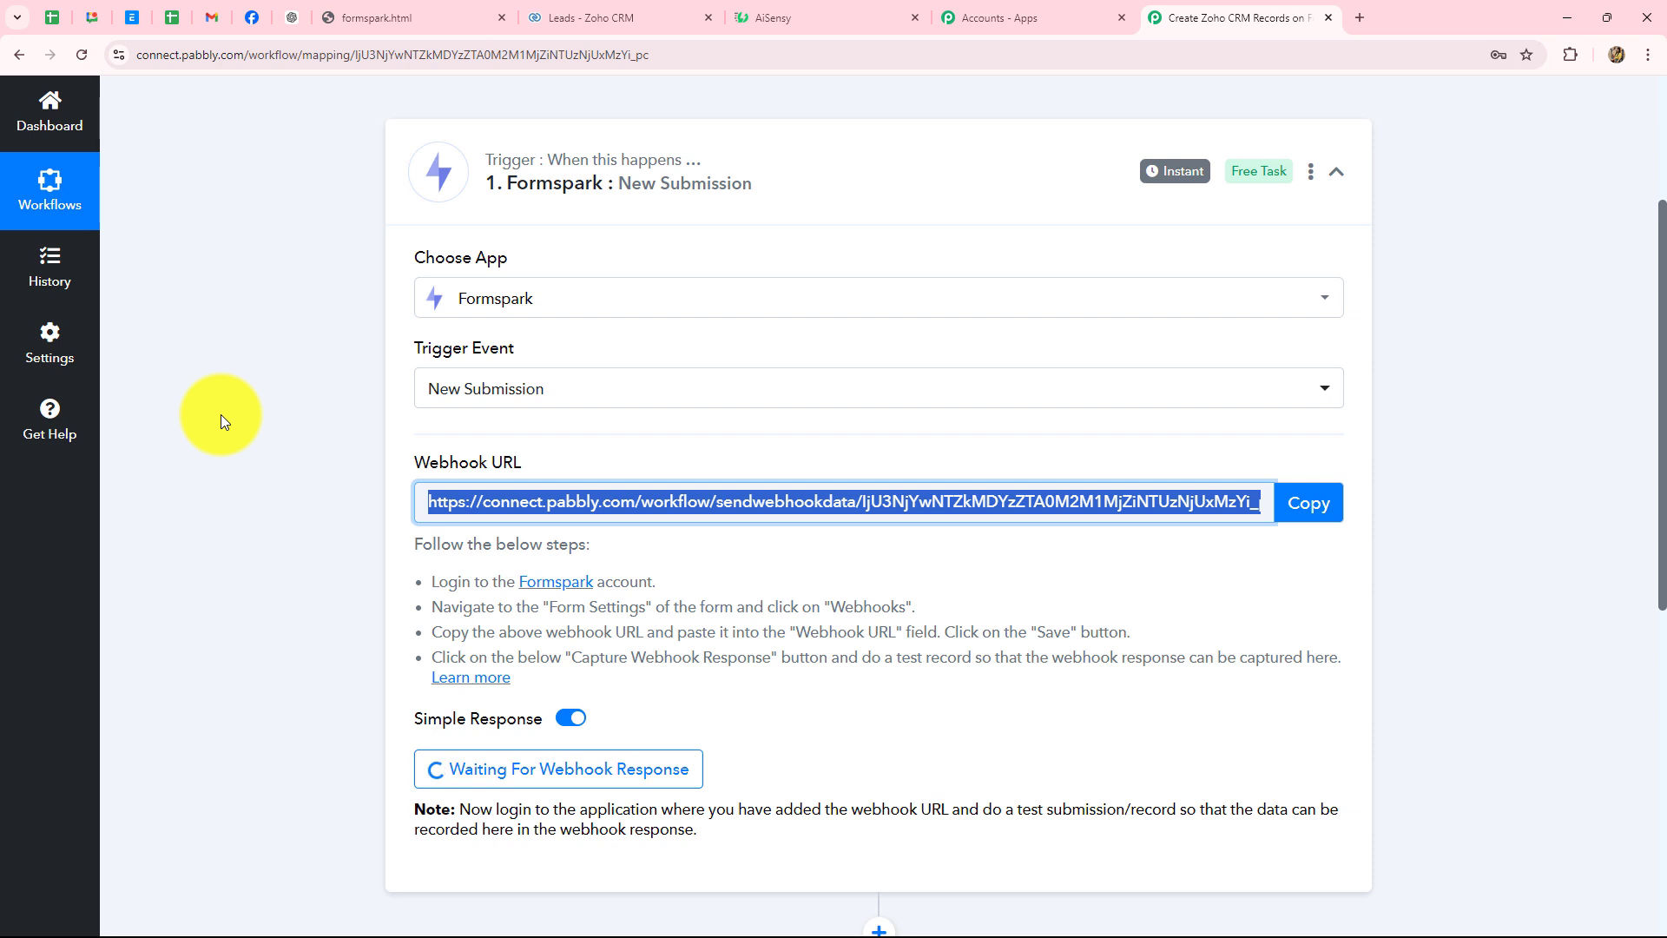
- Submit the test form with name 'Smart Lead', a saved email address and a mobile number
left_click(466, 7)
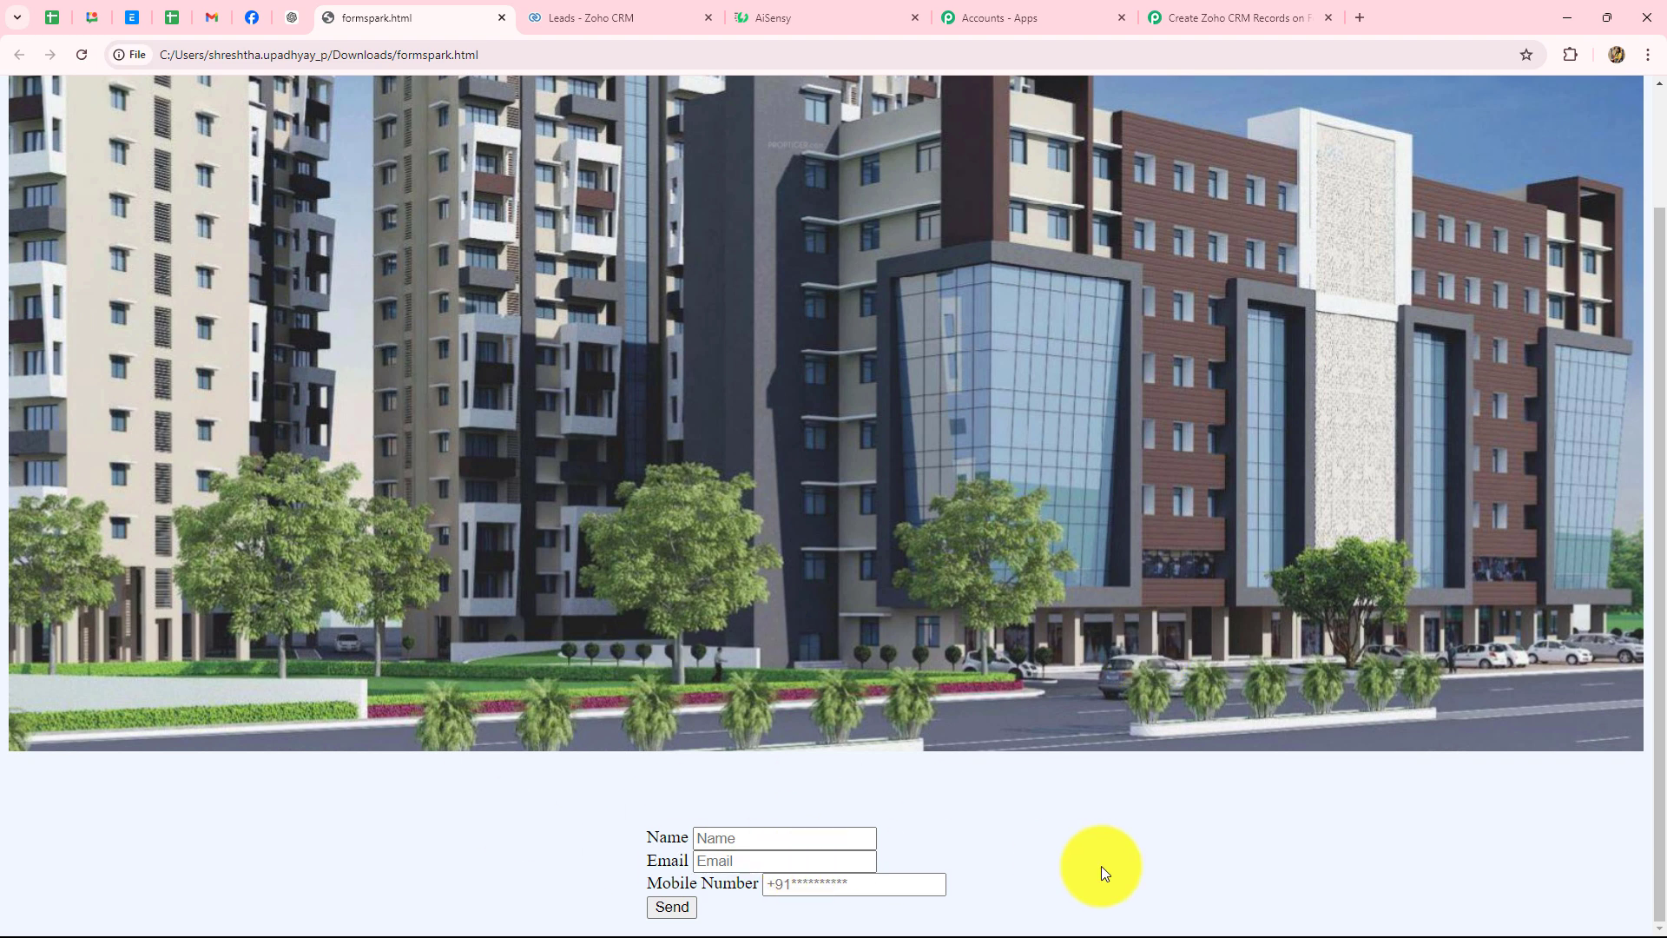
left_click(711, 839)
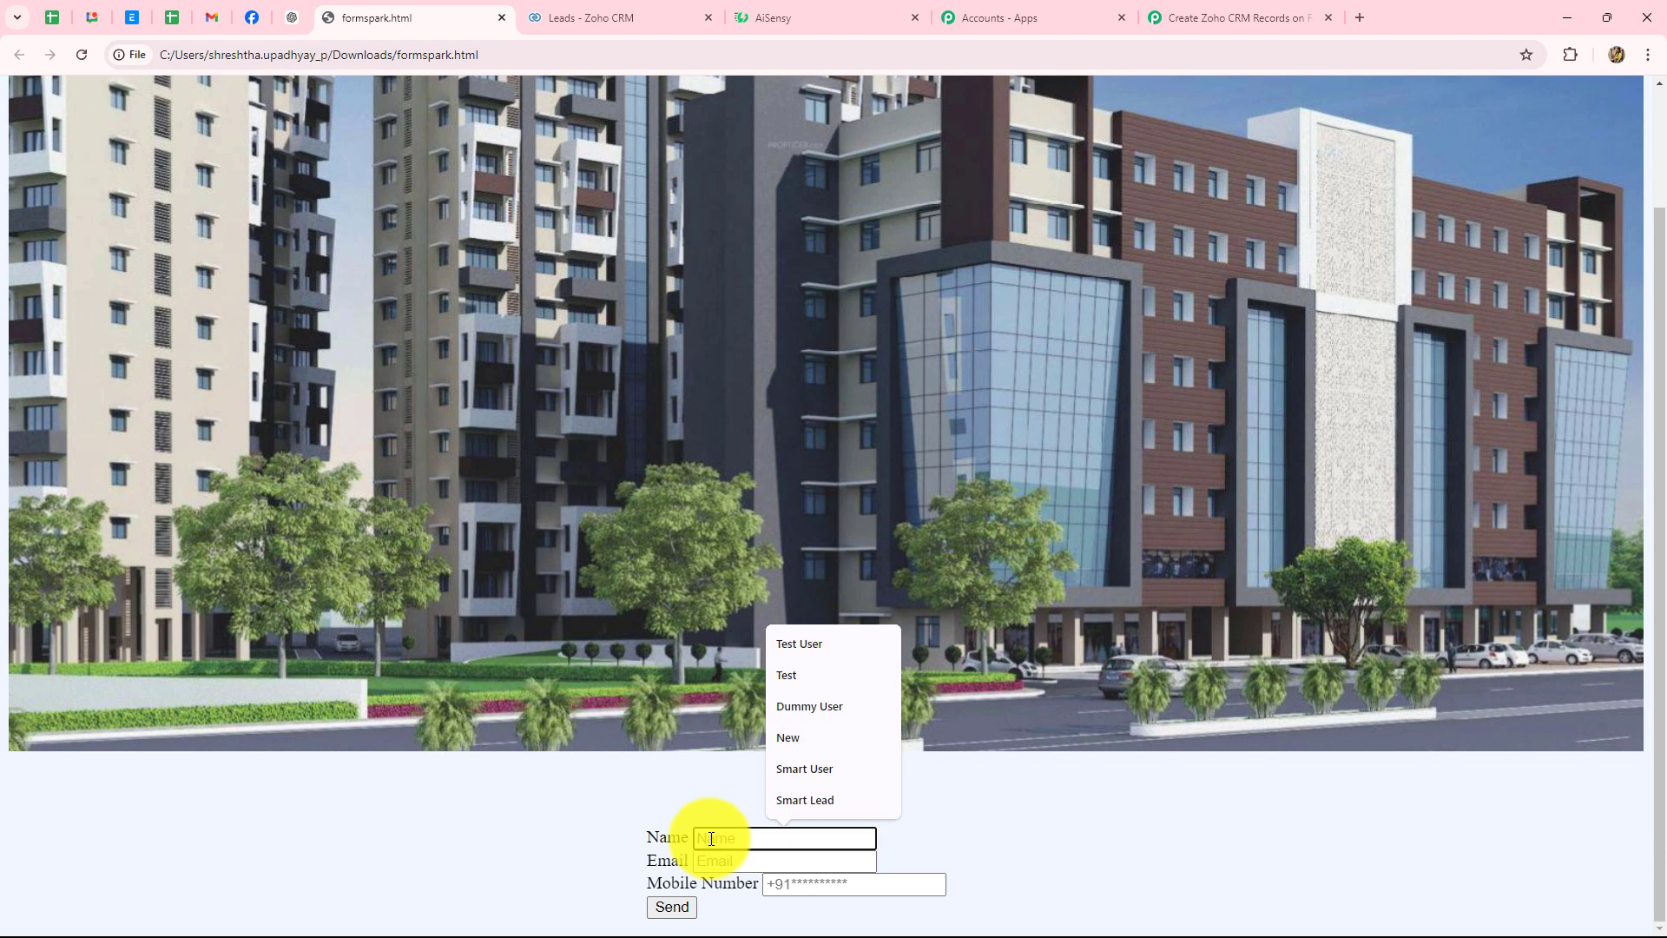
key("Caps_Lock")
type("Smart Lead")
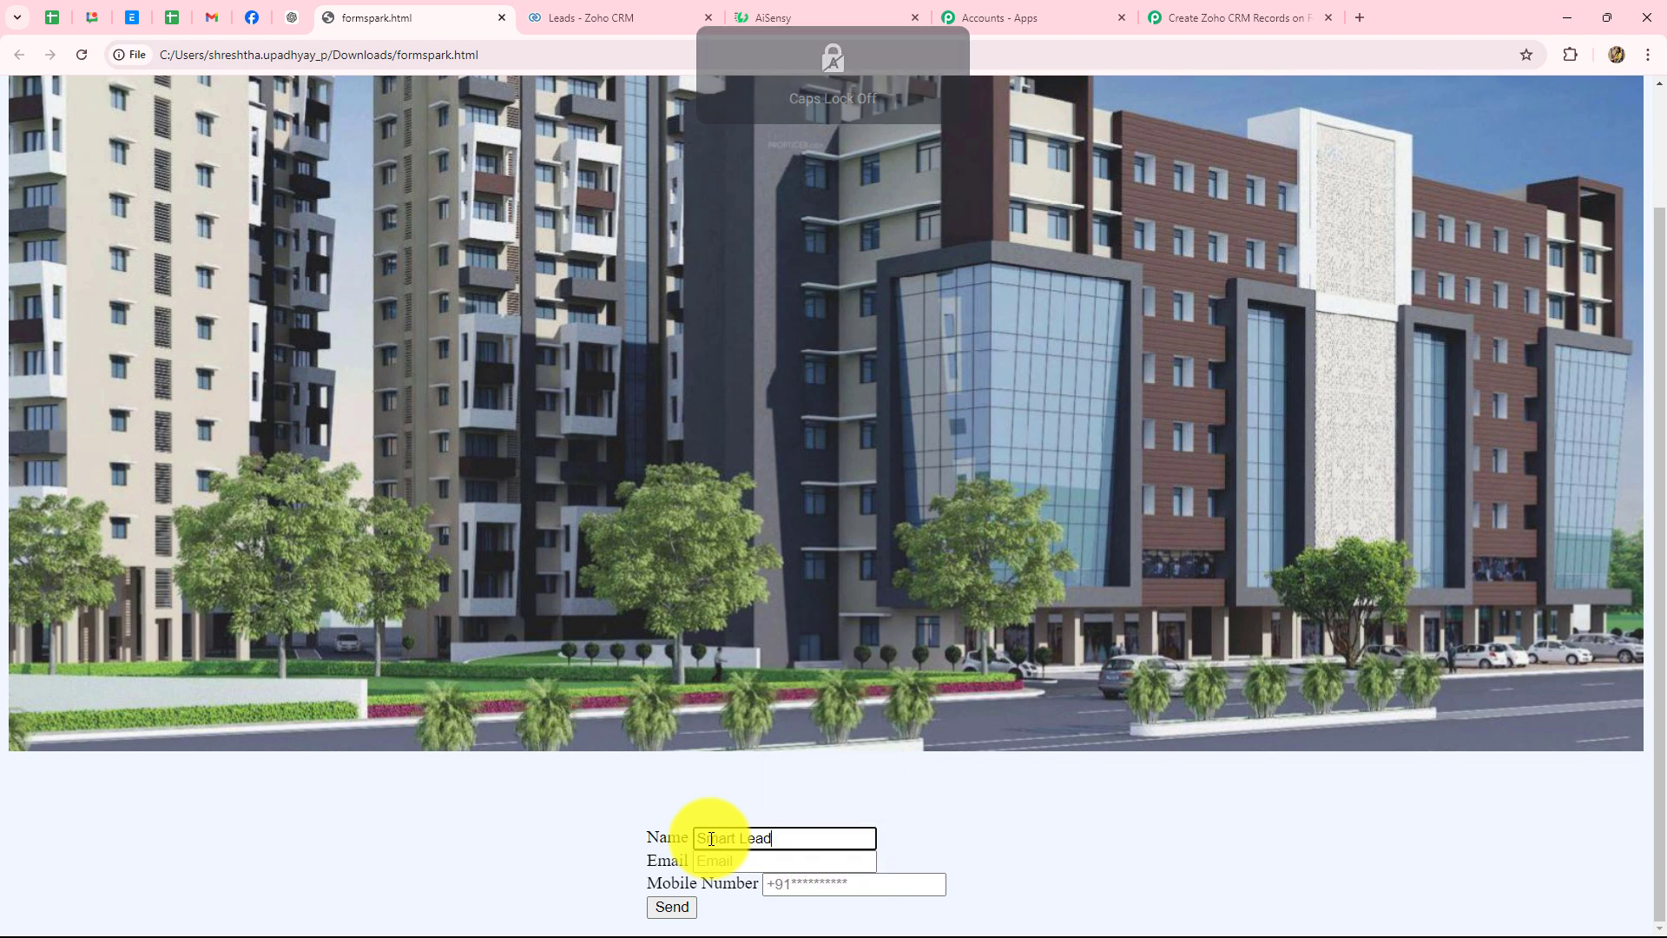
left_click(726, 868)
key("ctrl+v")
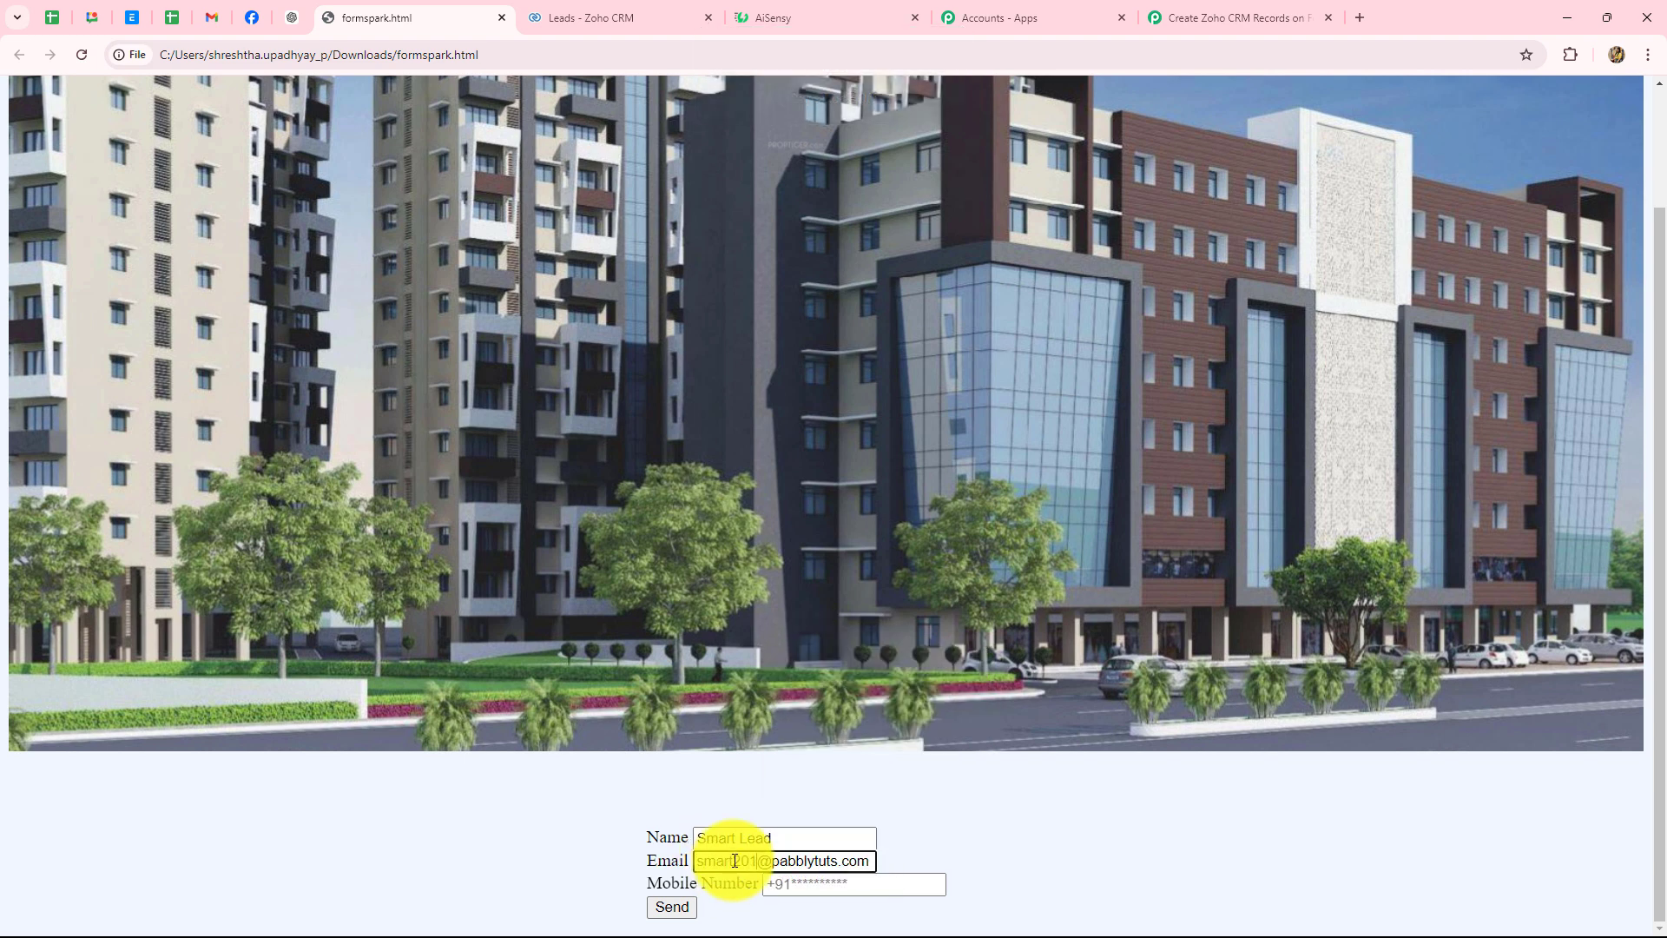
left_click(1009, 829)
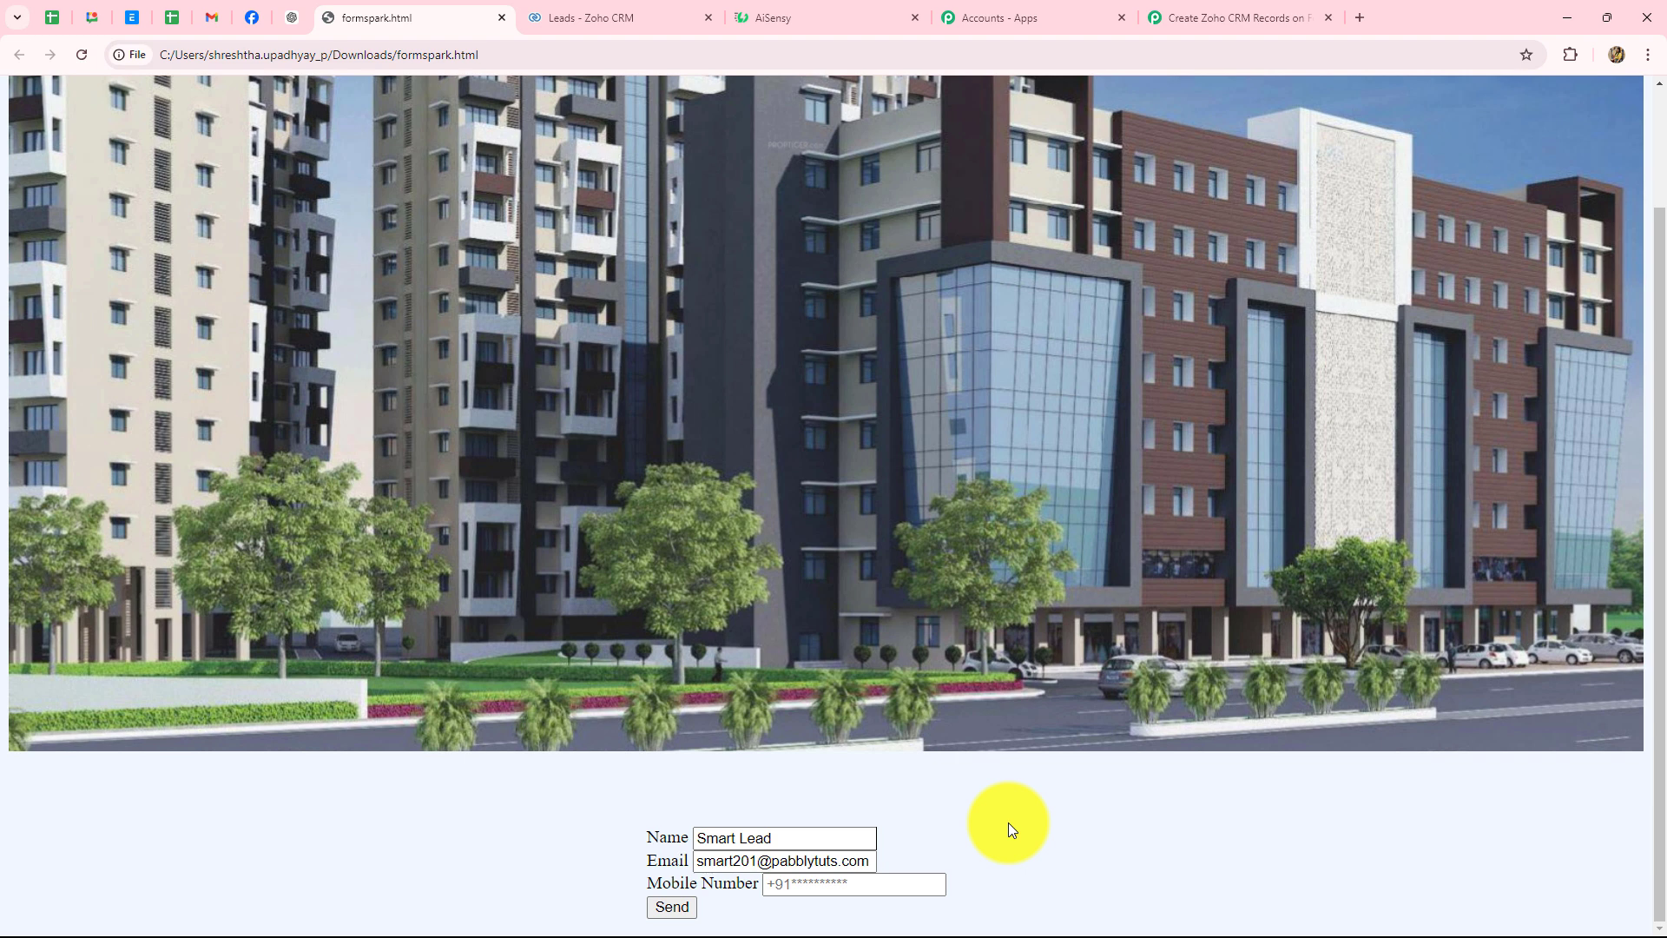
left_click(807, 885)
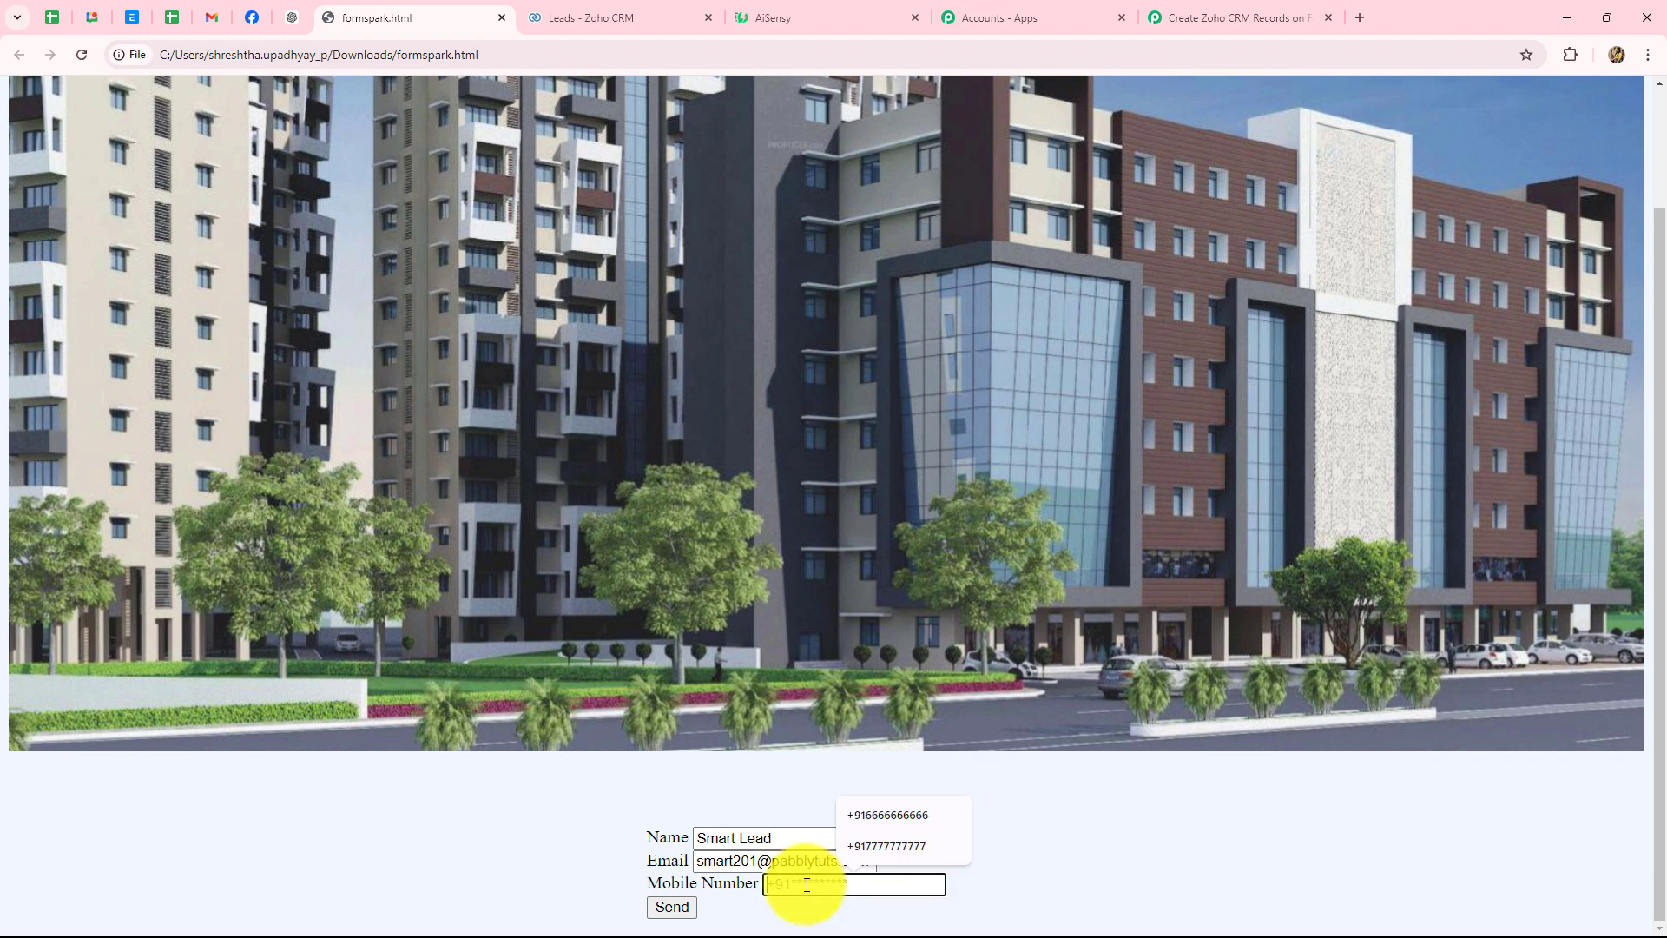
key("ctrl+v")
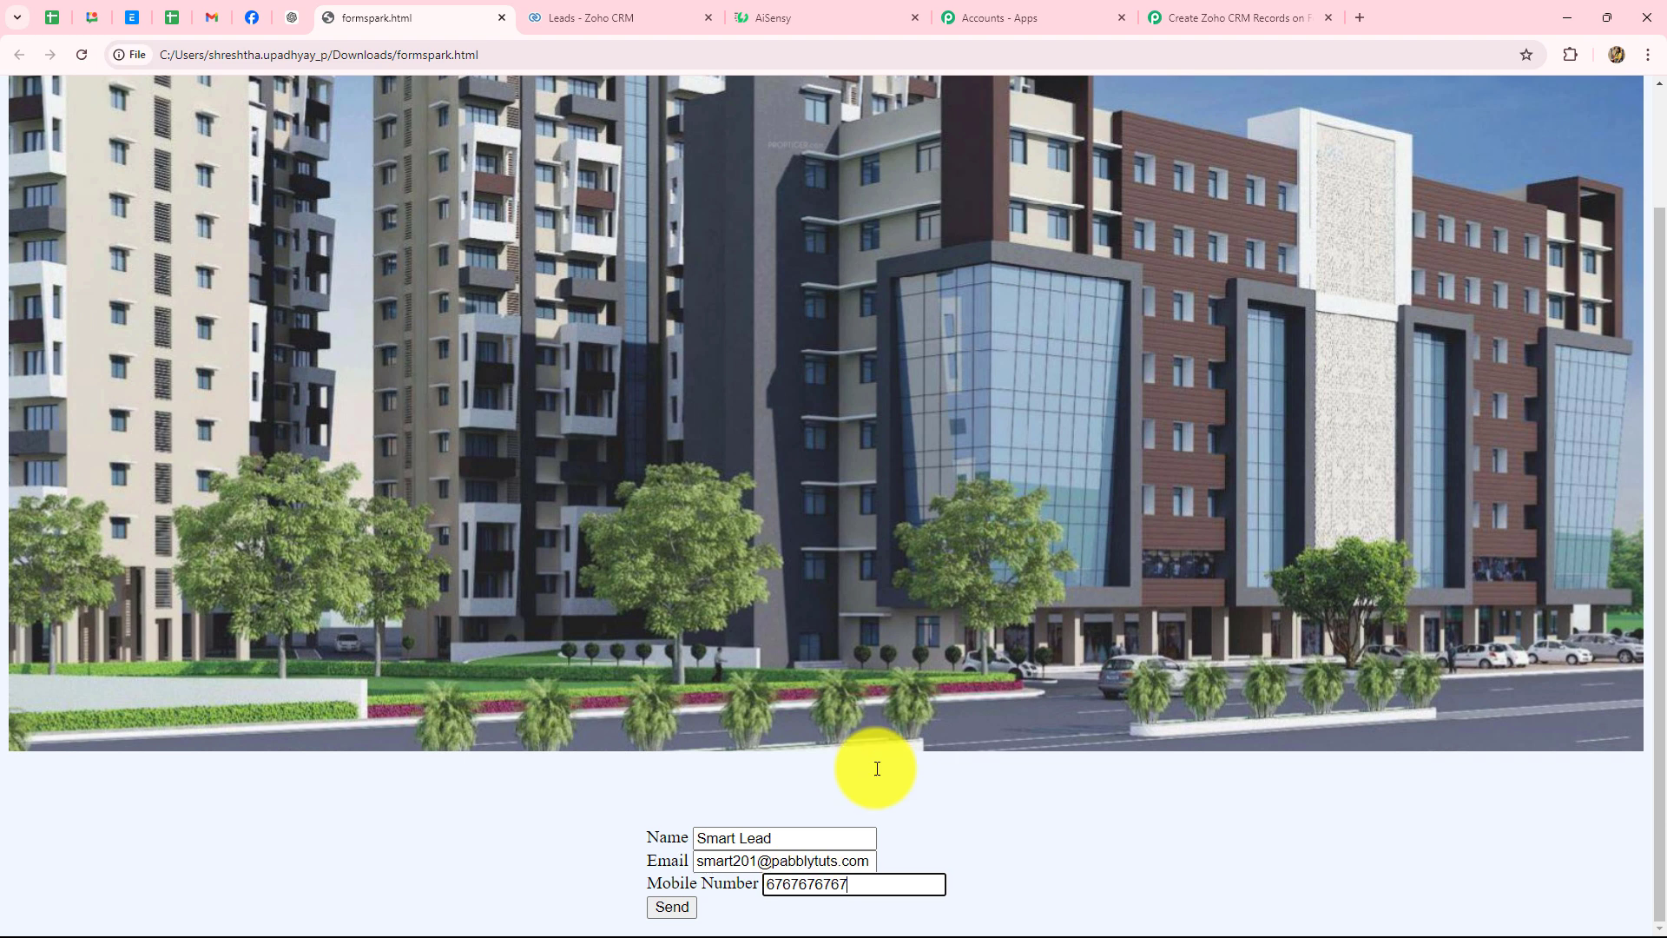
left_click(660, 907)
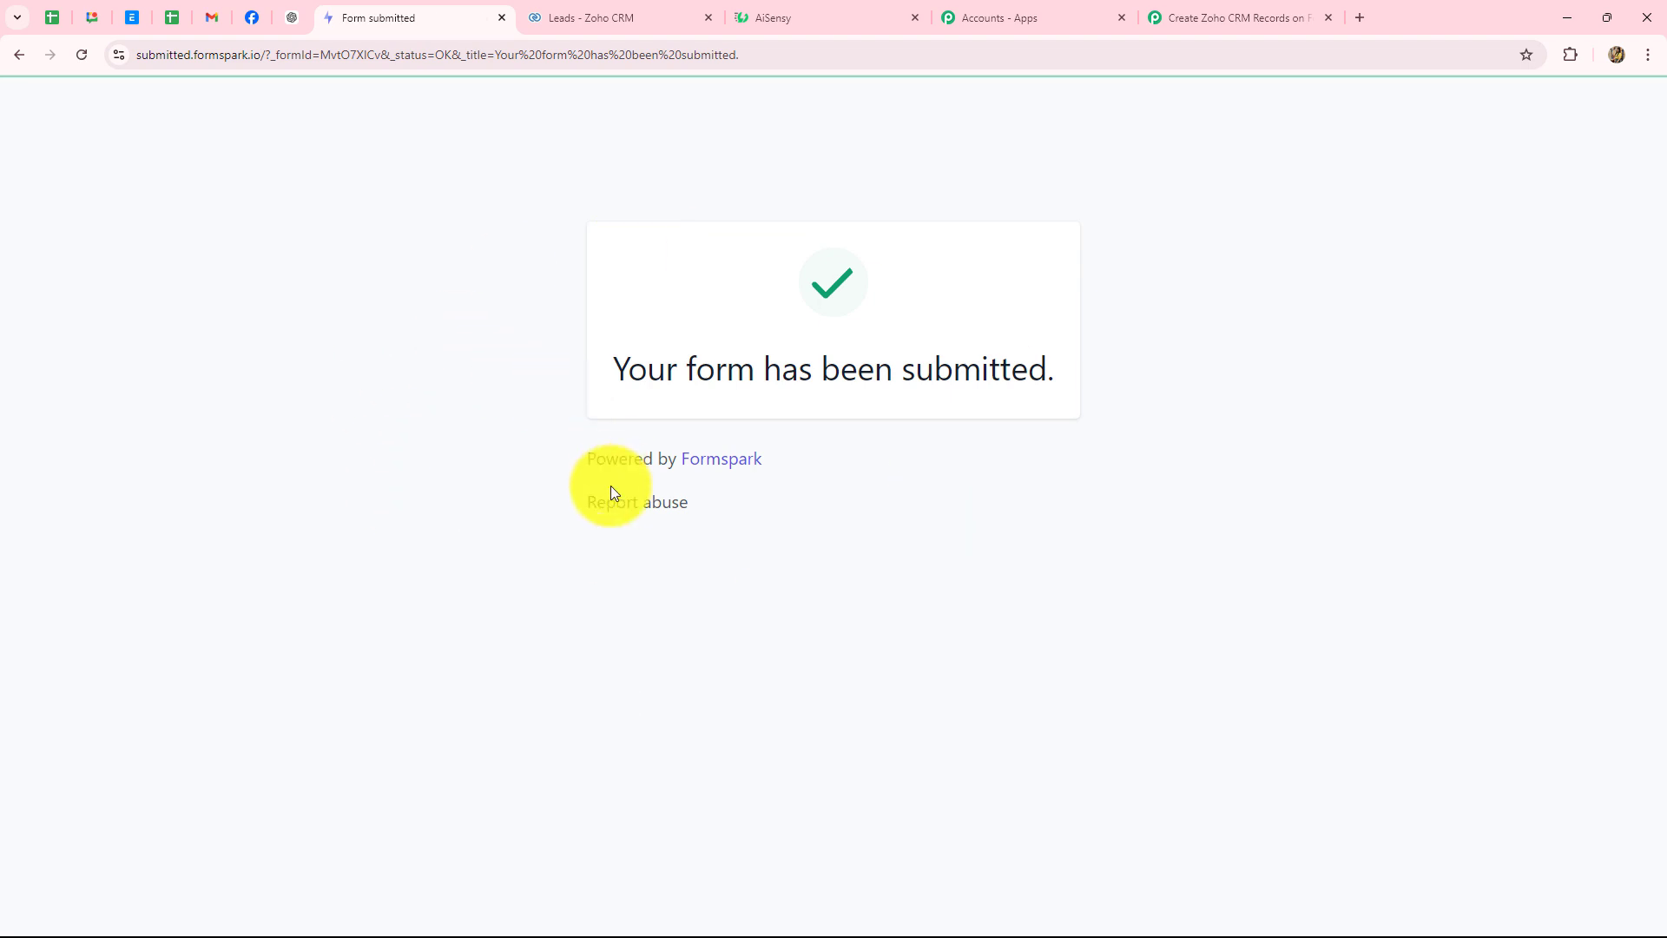
- Review the captured name, mobile number and email in the trigger's received response
left_click(1195, 19)
scroll(988, 596, "down", 5)
scroll(987, 595, "down", 2)
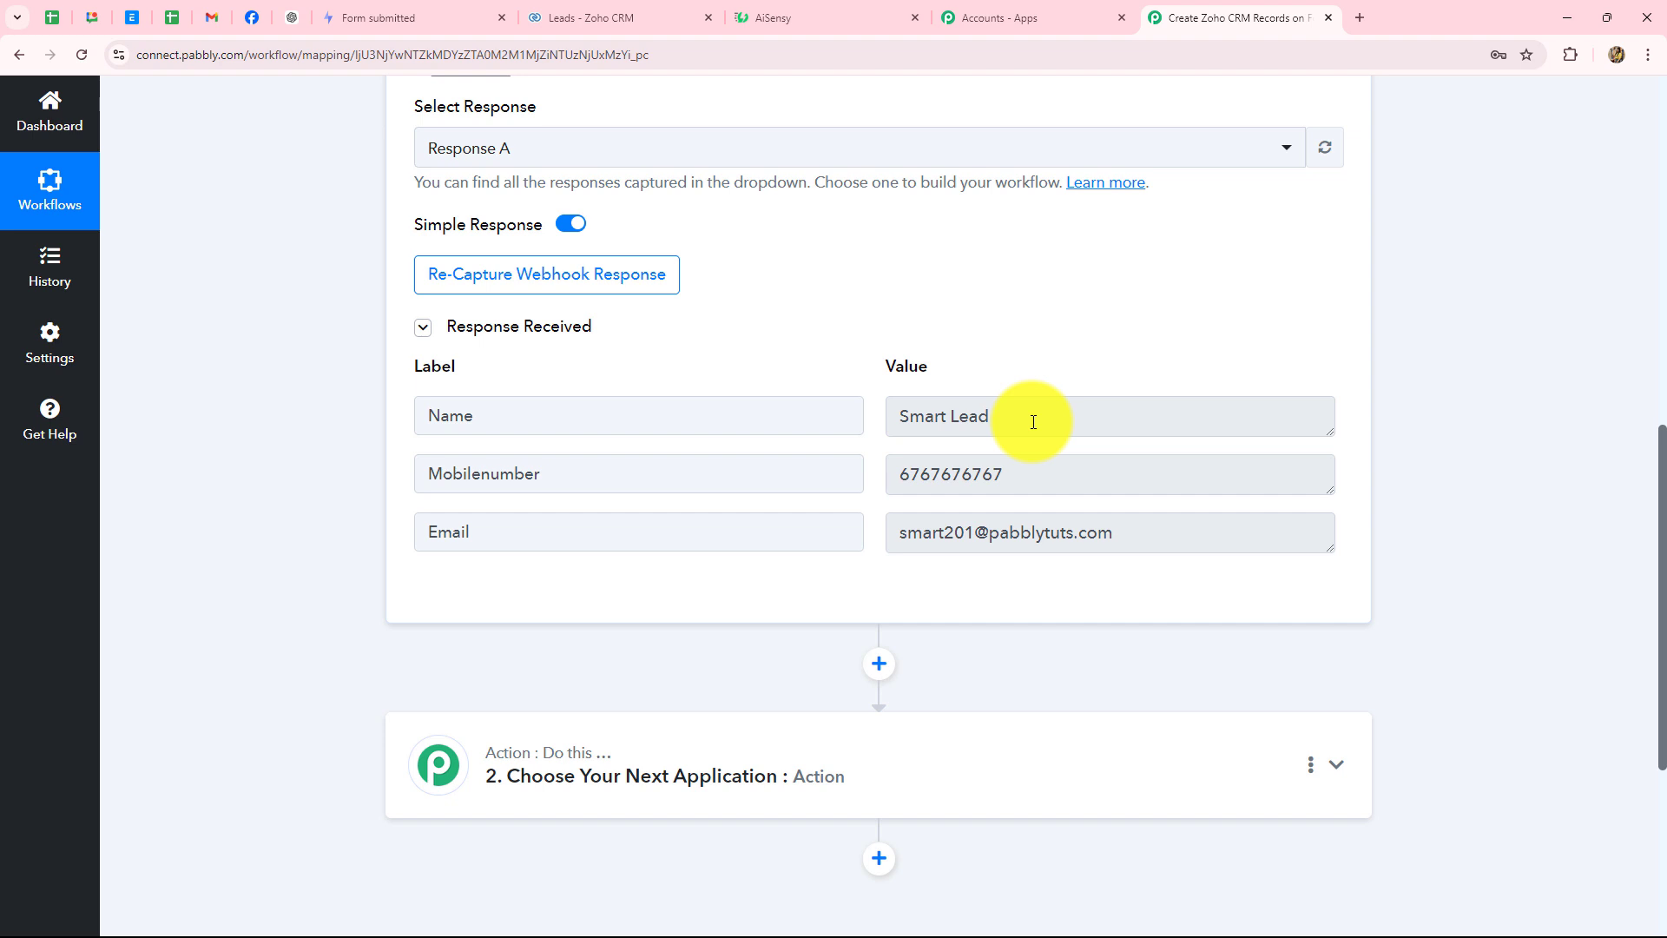
left_click(975, 423)
left_click(975, 477)
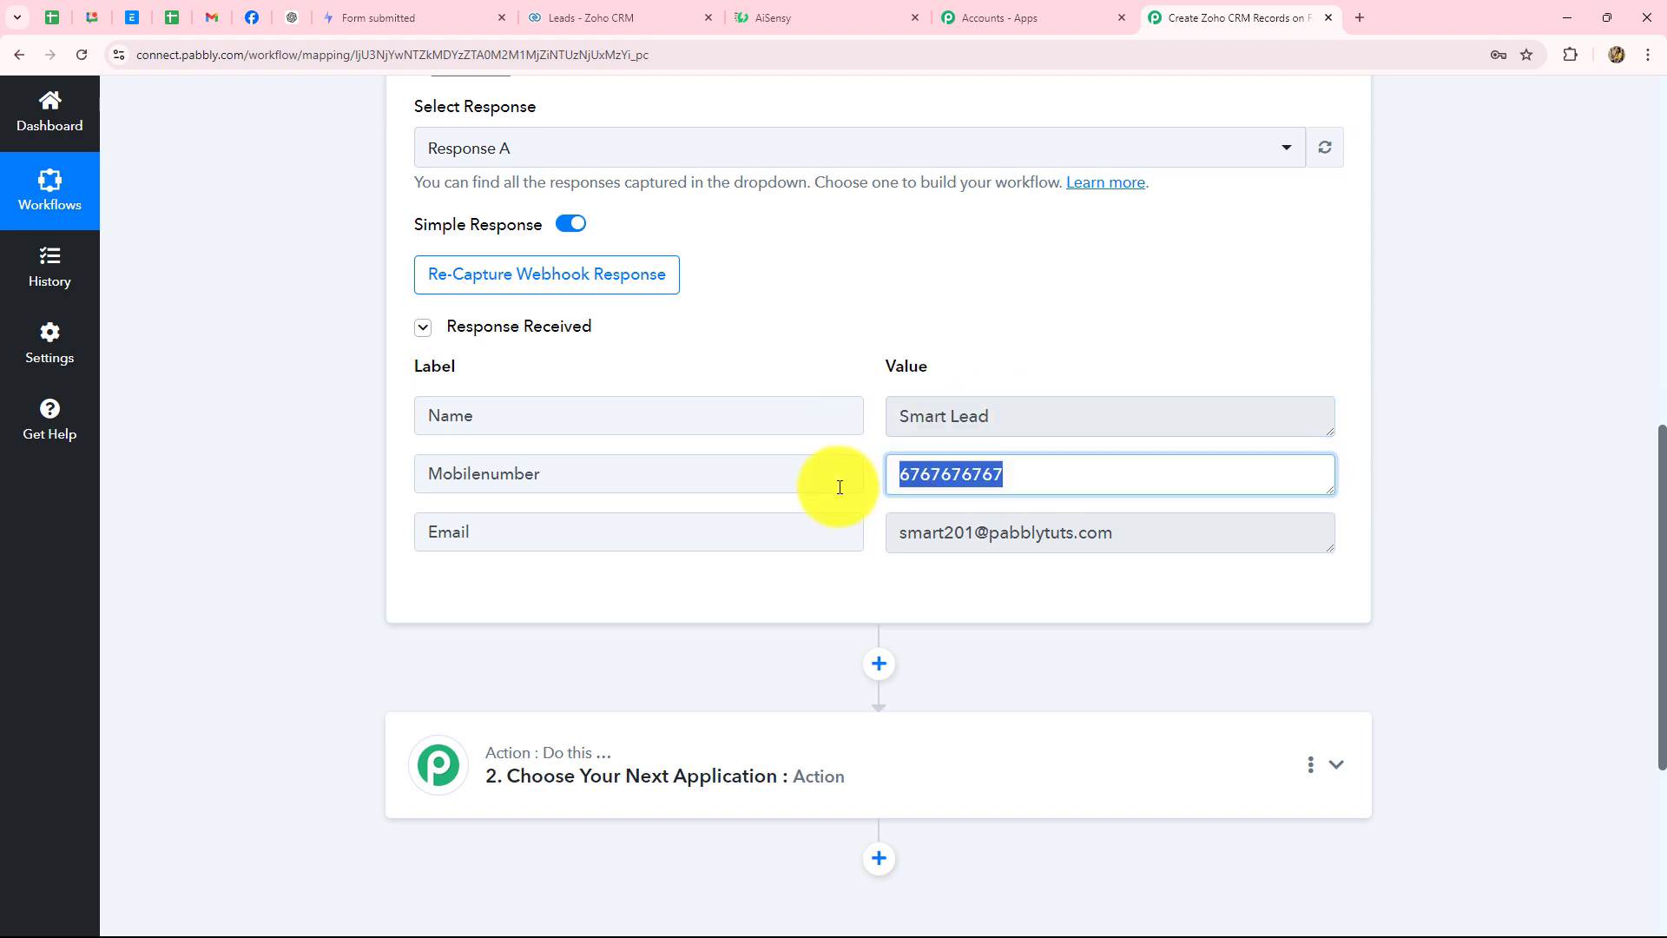
left_click(1159, 532)
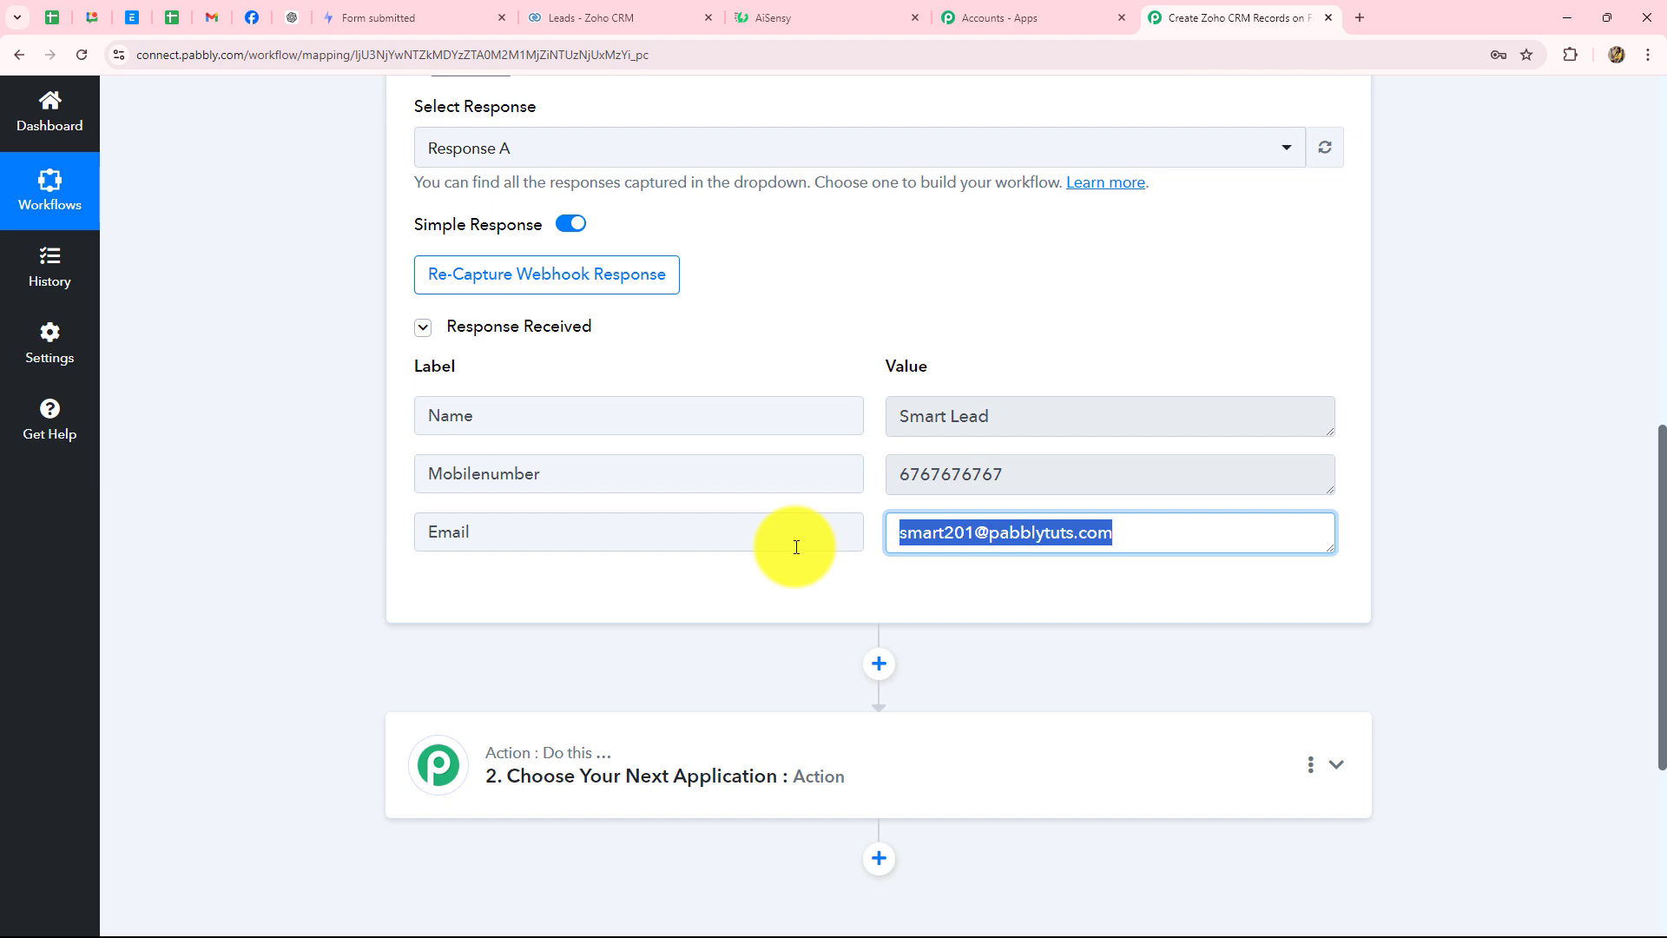
- Collapse and re-expand the Formspark trigger, and glance at the Zoho CRM leads list
scroll(1351, 545, "up", 12)
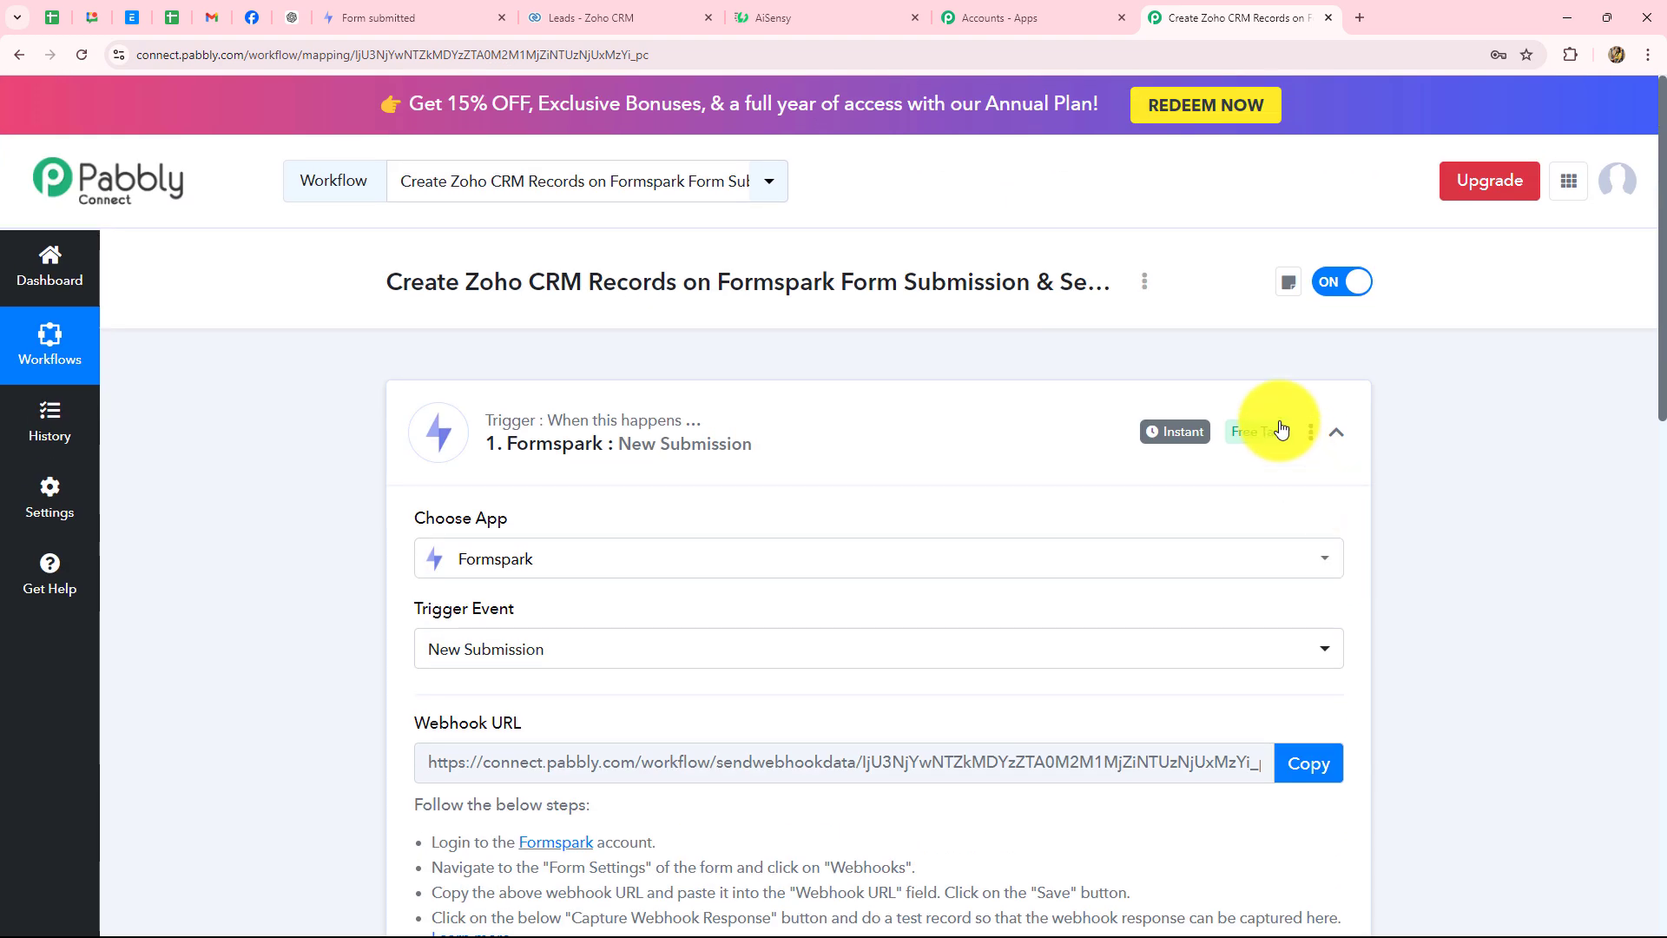
left_click(1337, 432)
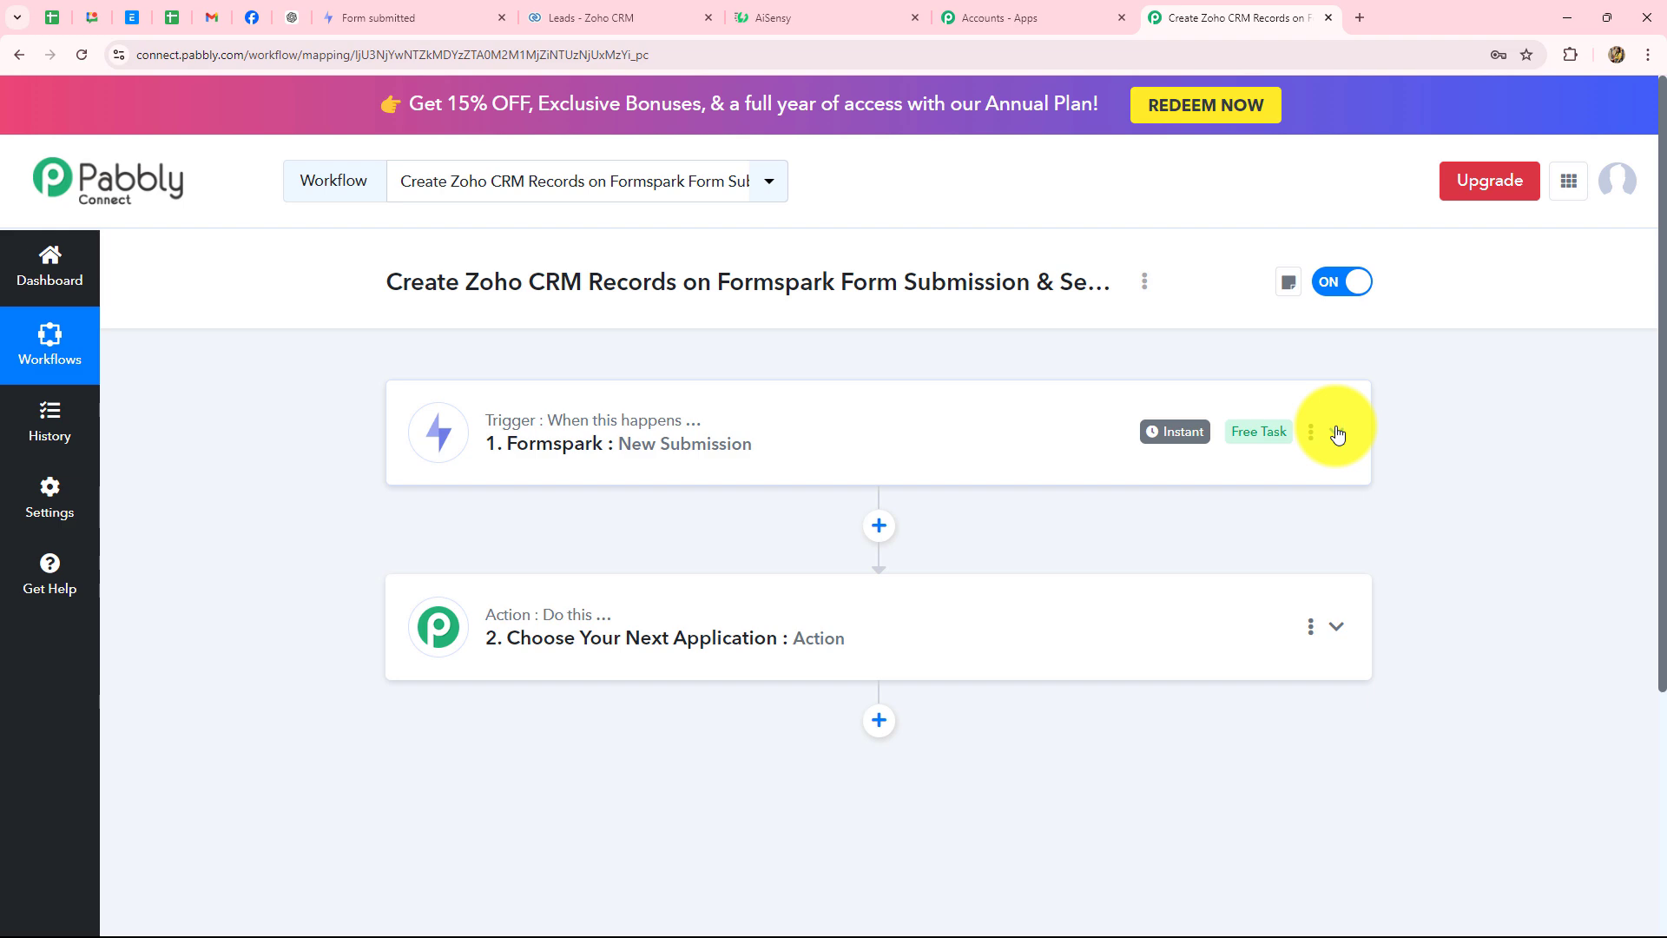
left_click(1337, 432)
scroll(1611, 659, "down", 8)
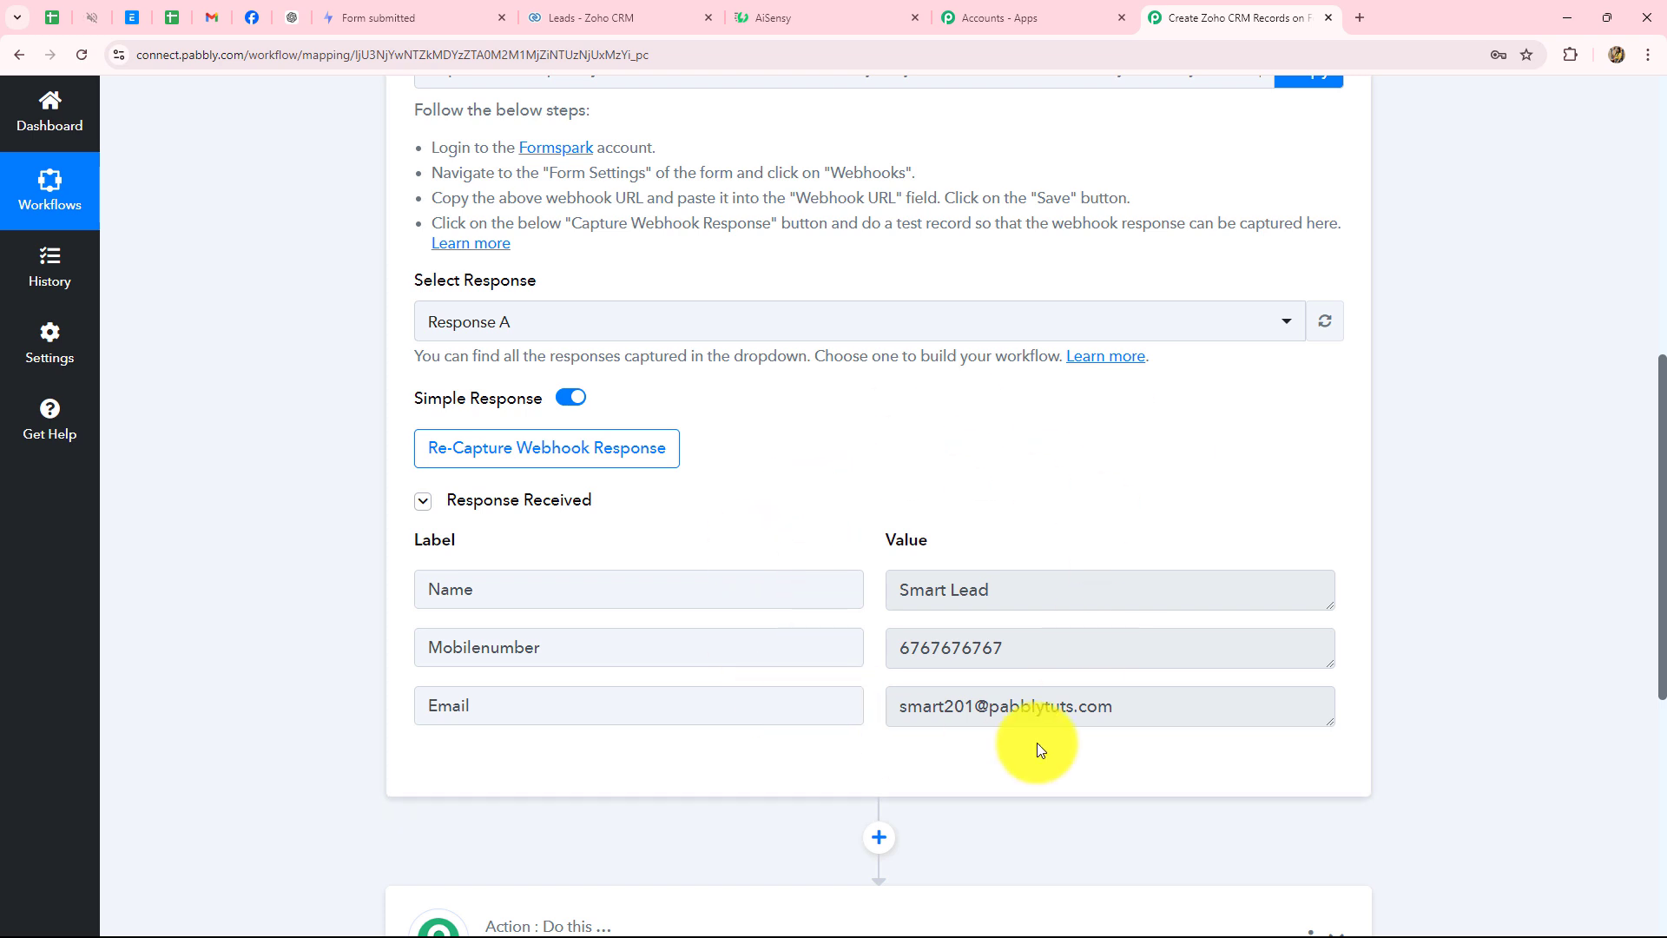
left_click(557, 10)
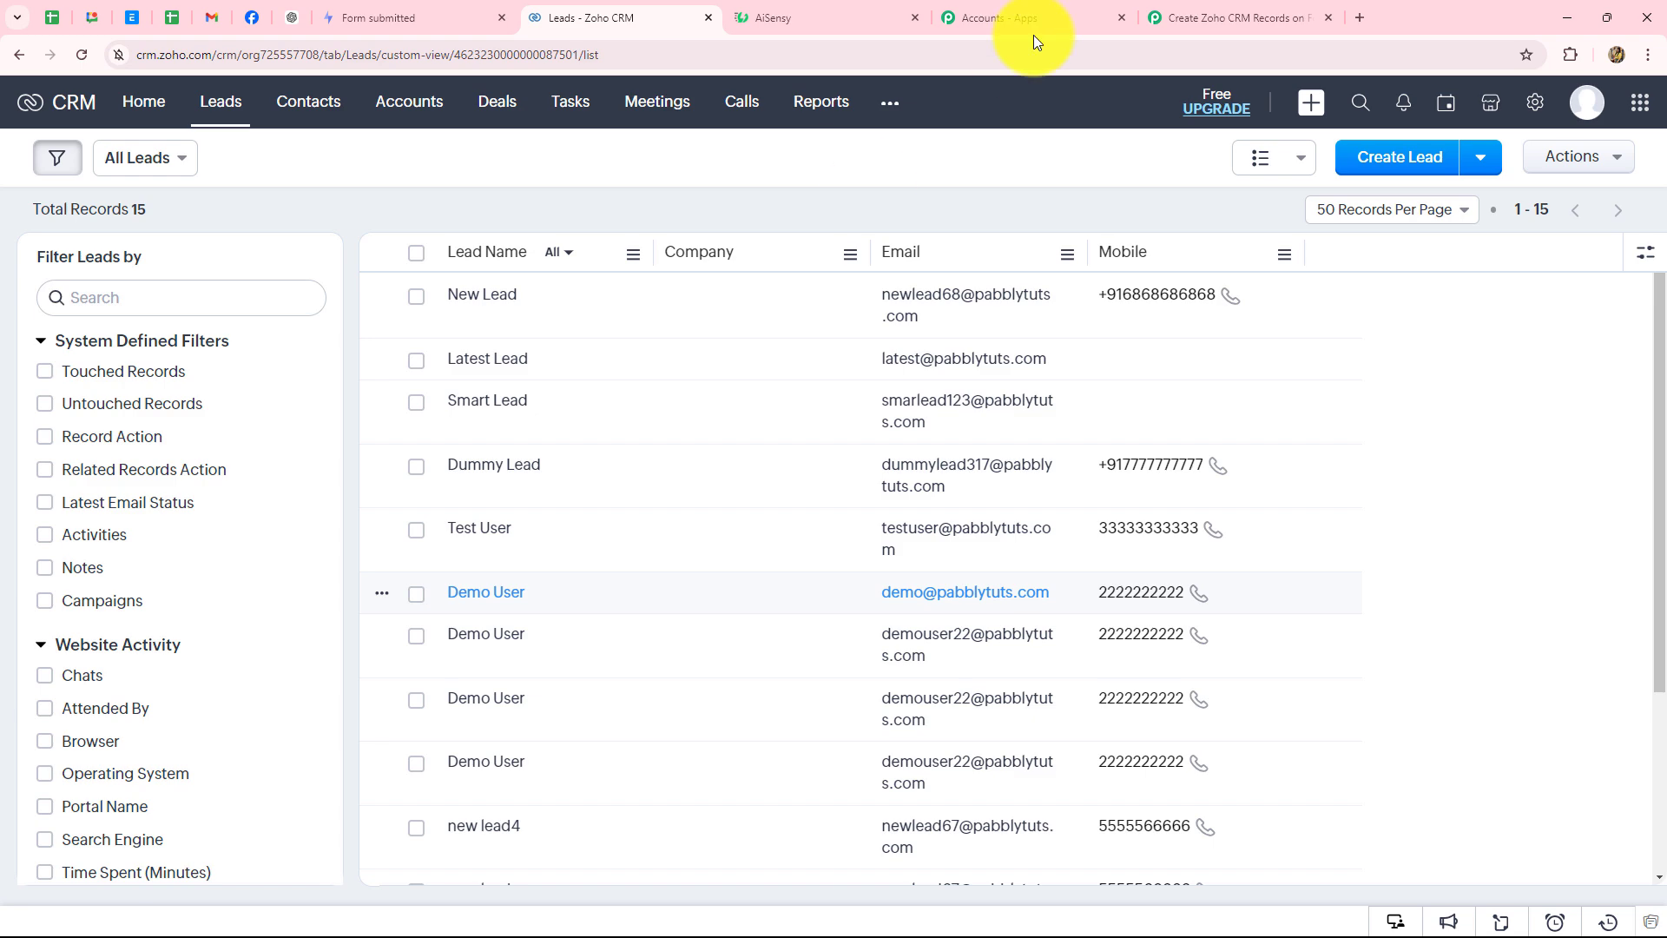
left_click(1211, 16)
scroll(1459, 382, "down", 5)
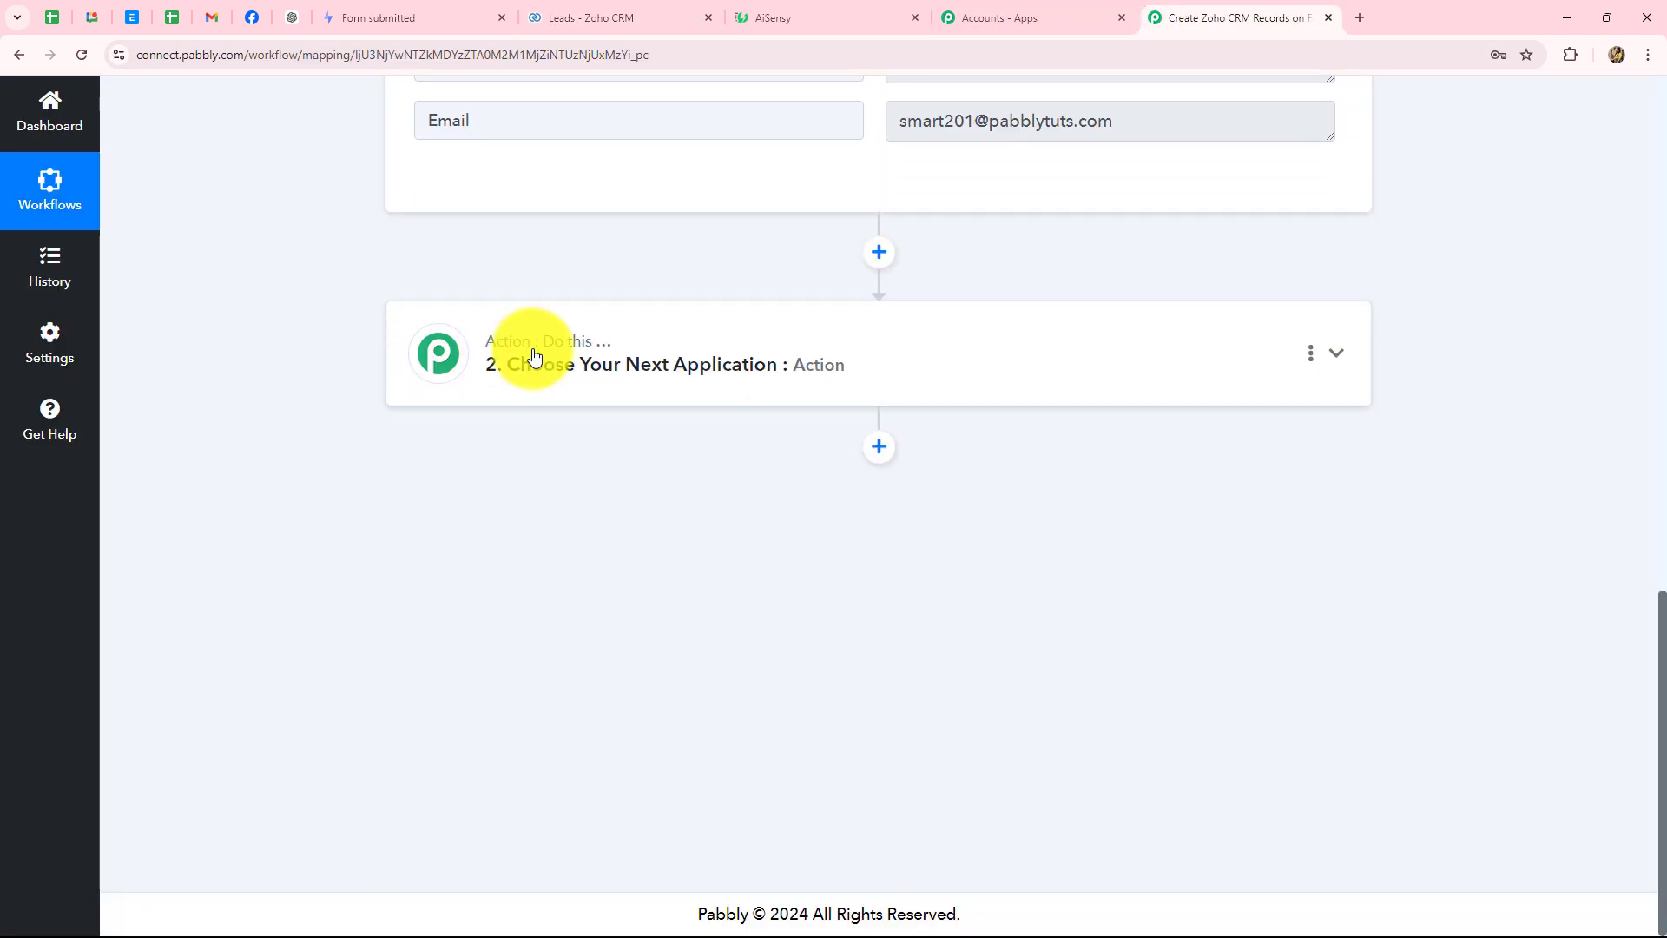
- Search for 'Zoho' and choose Zoho CRM as the action step's app
left_click(590, 351)
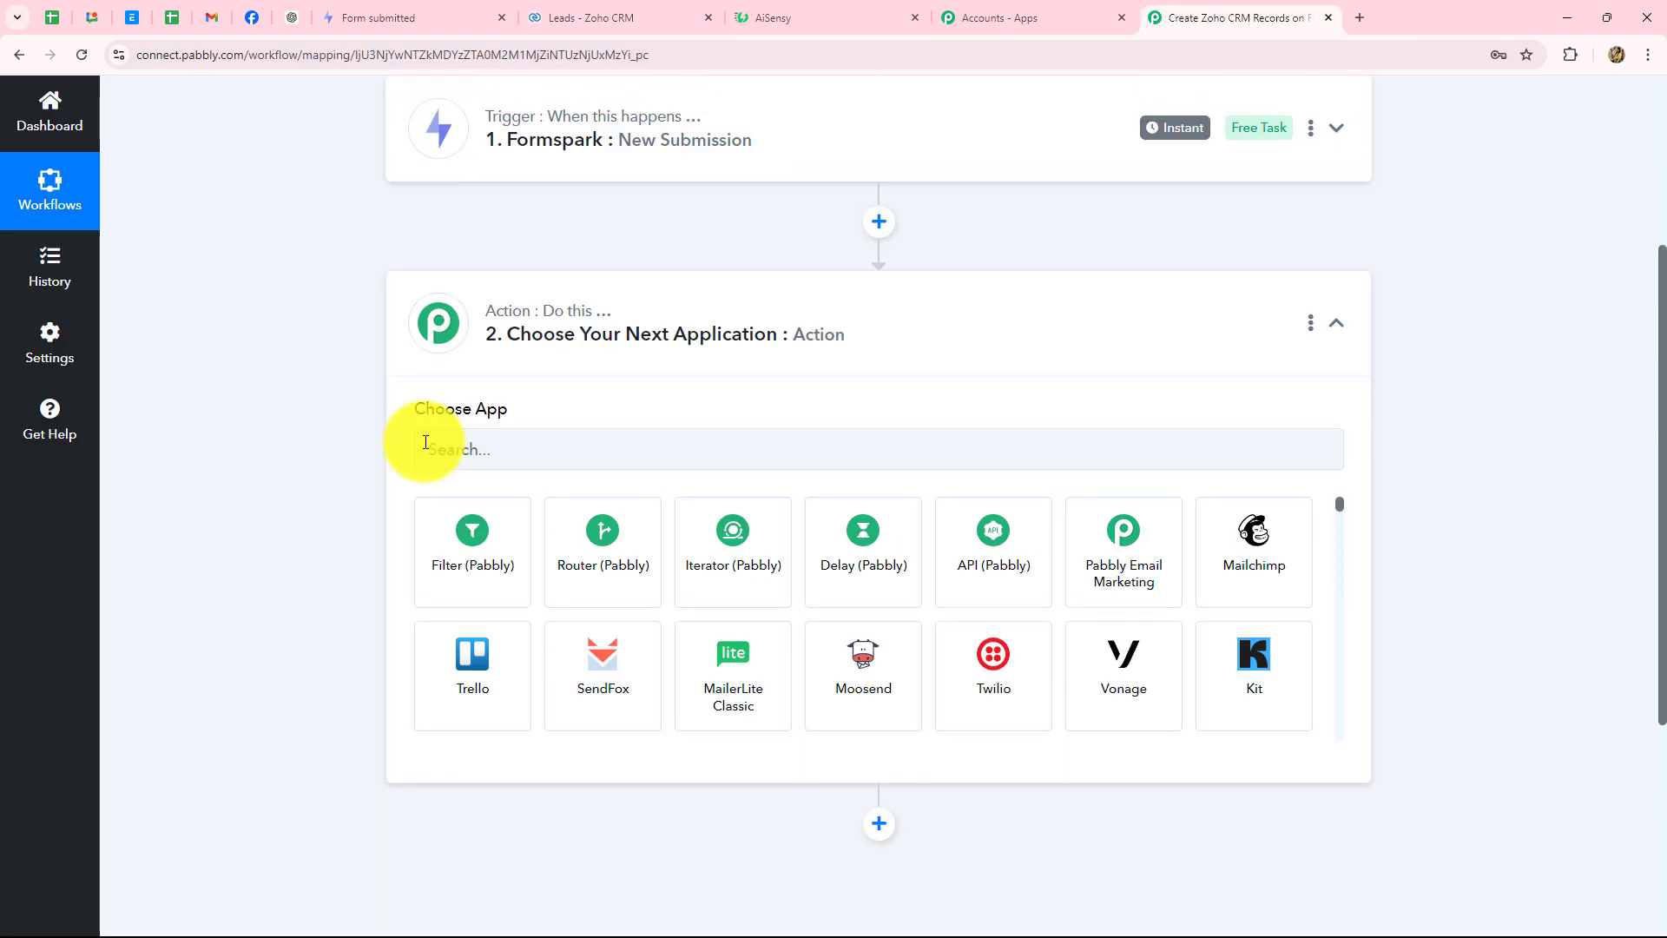
left_click(424, 443)
type("Zoh")
key("Caps_Lock")
type("o")
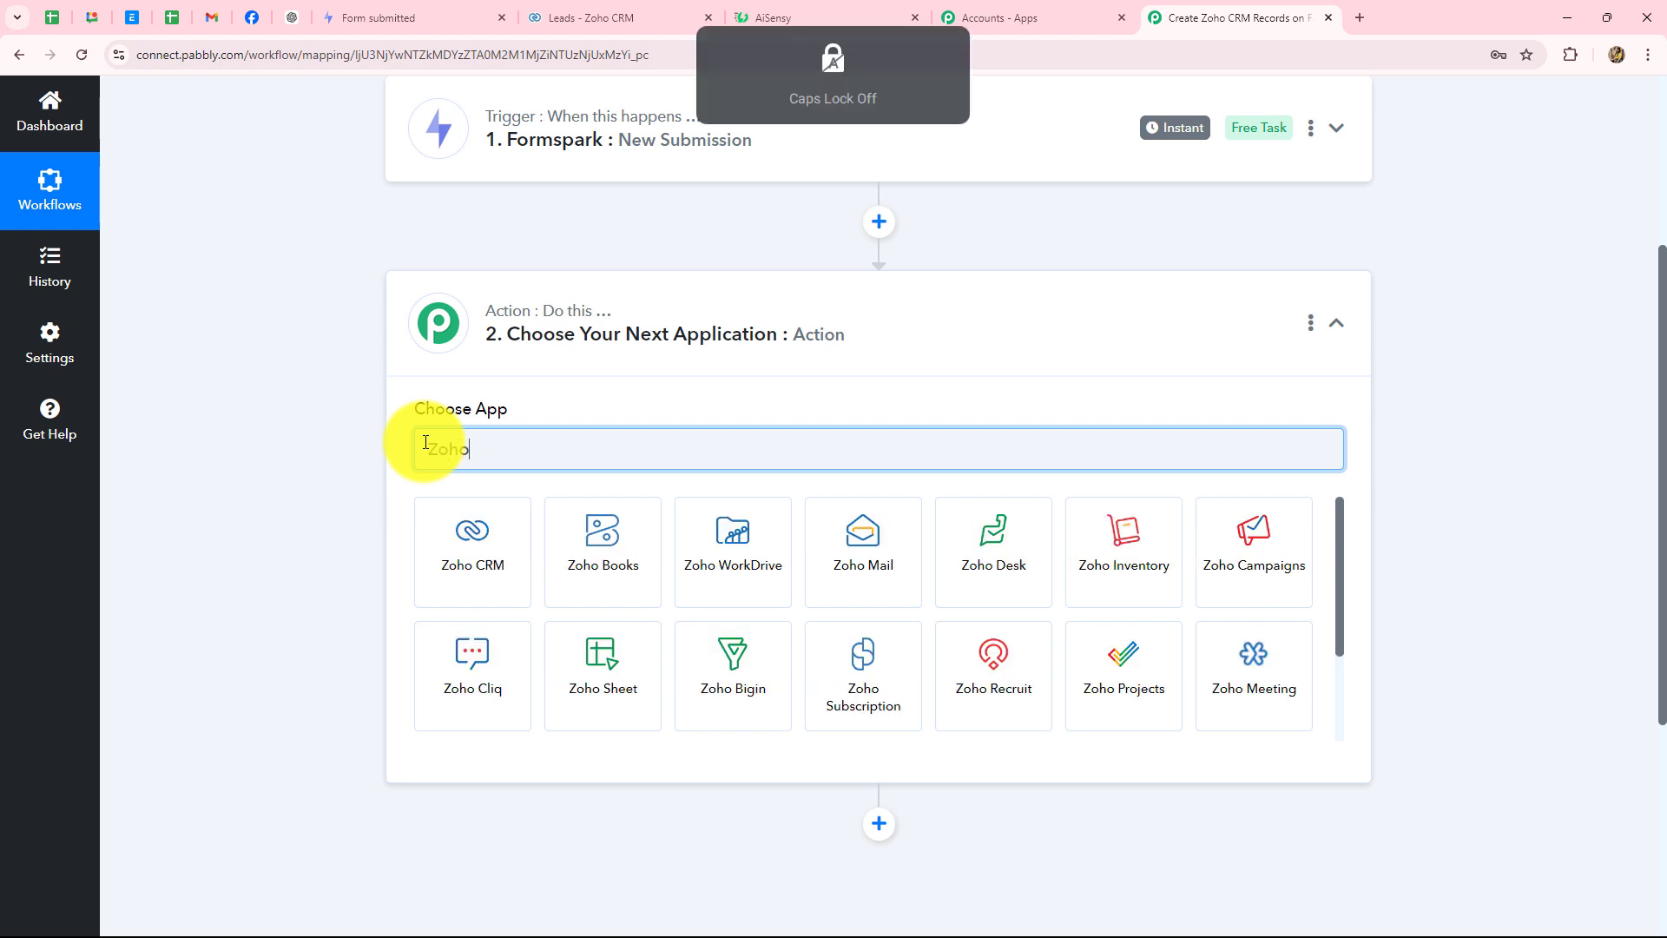
left_click(473, 549)
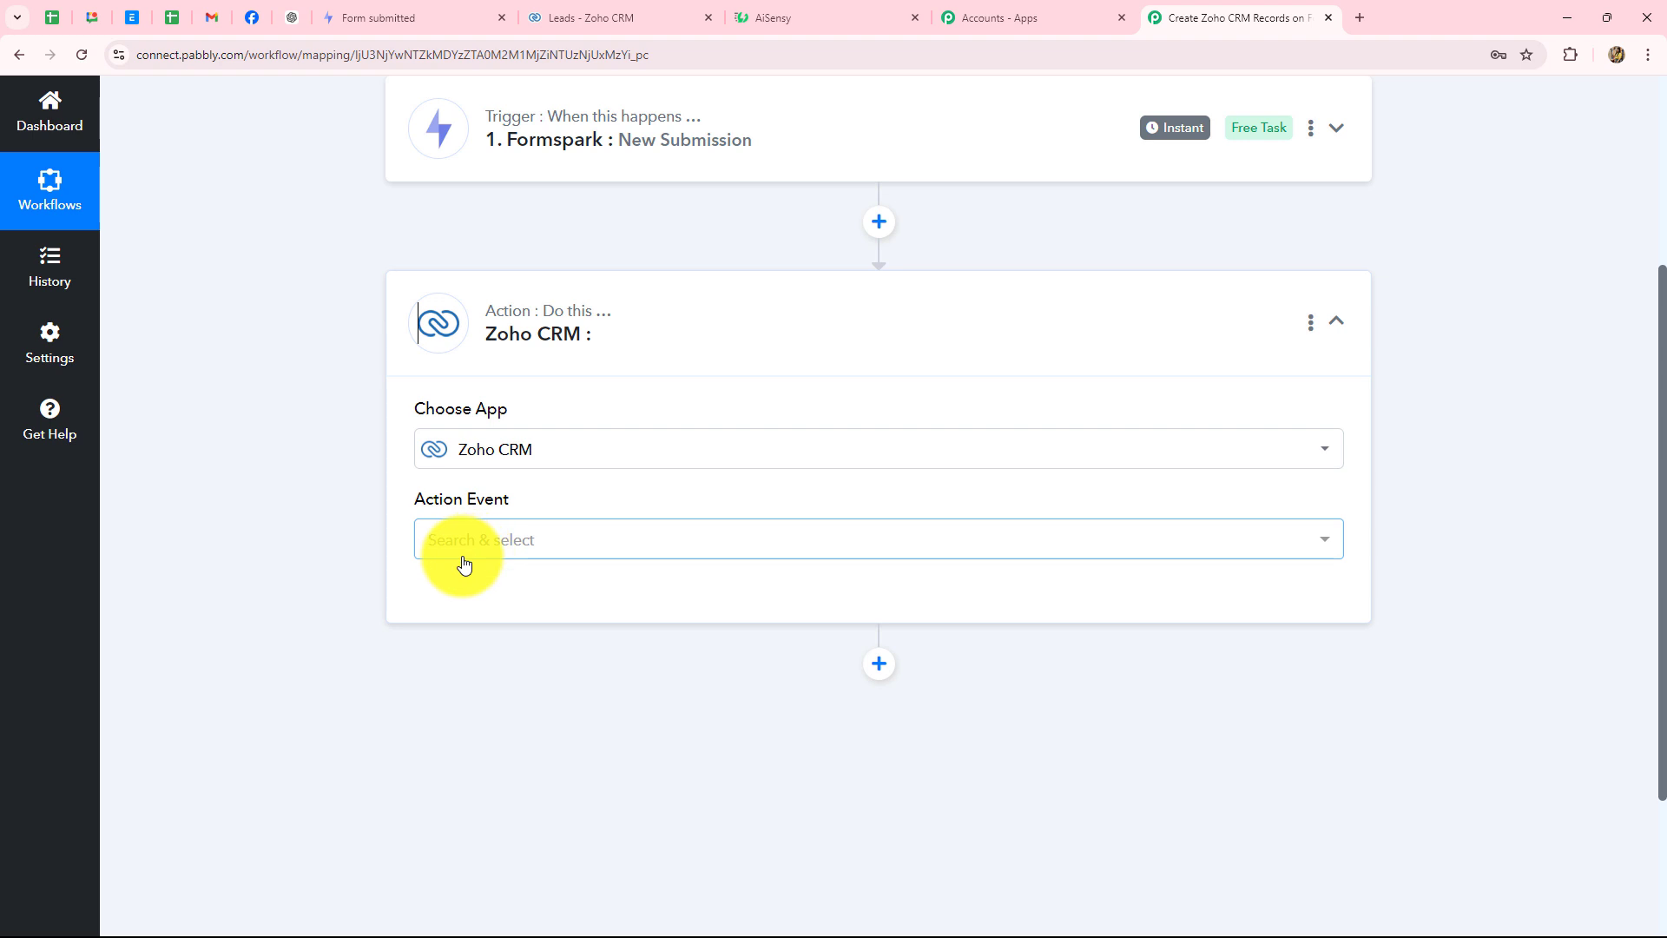
- Set the action event to Insert/Update Record and start connecting a Zoho CRM account
left_click(455, 536)
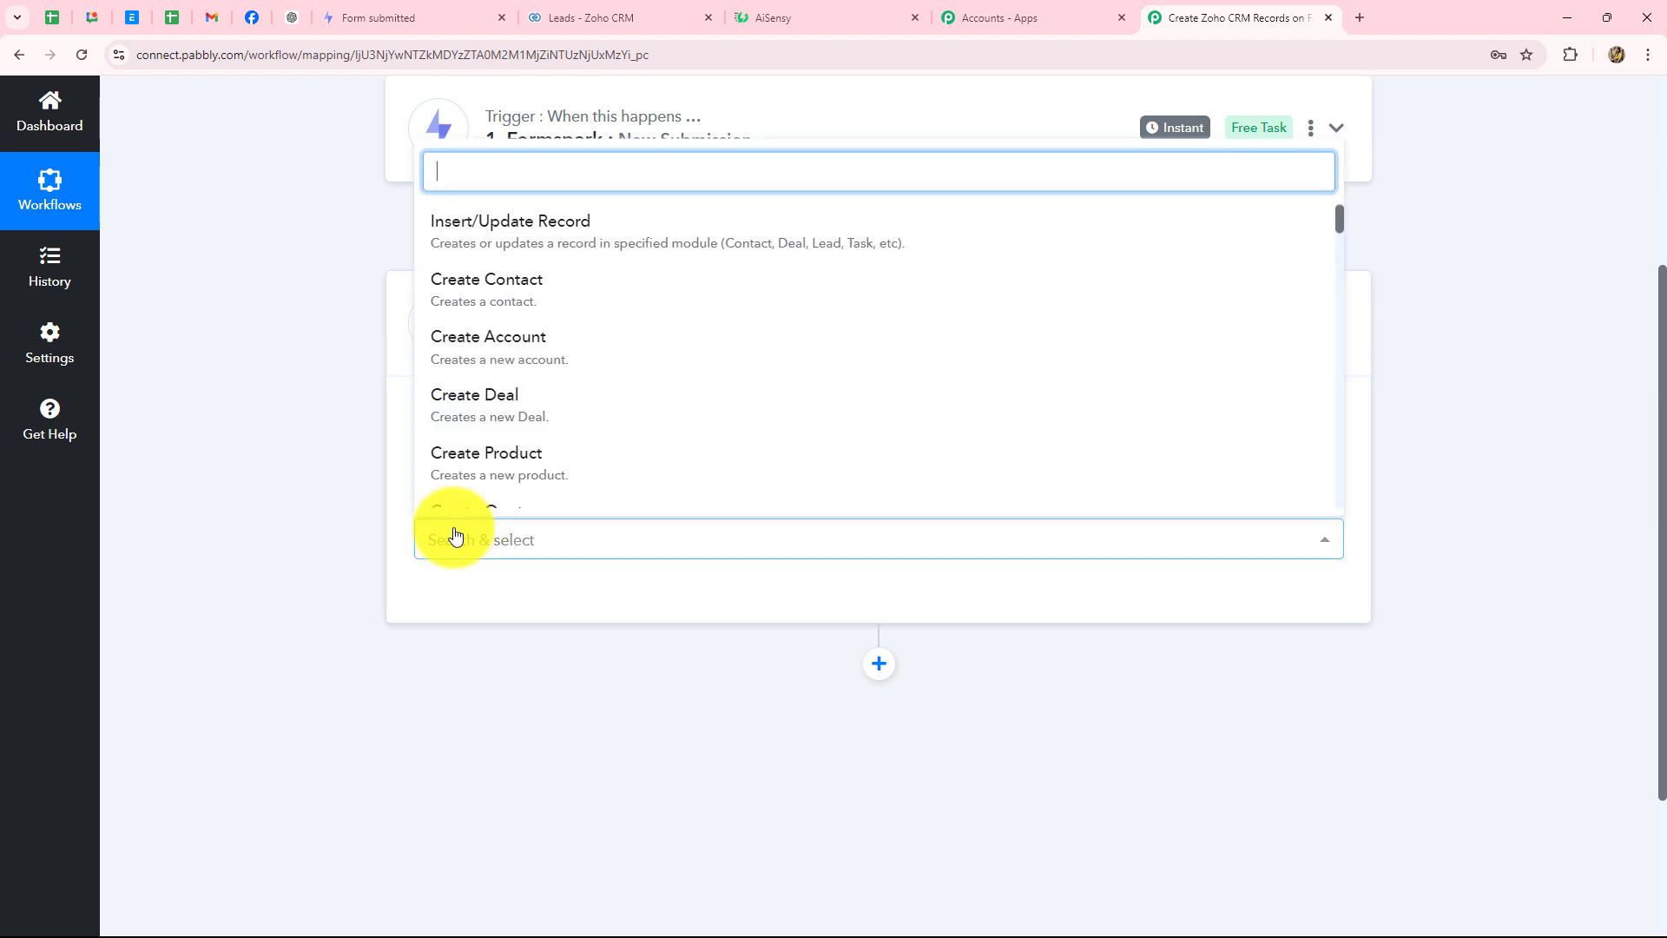
left_click(467, 238)
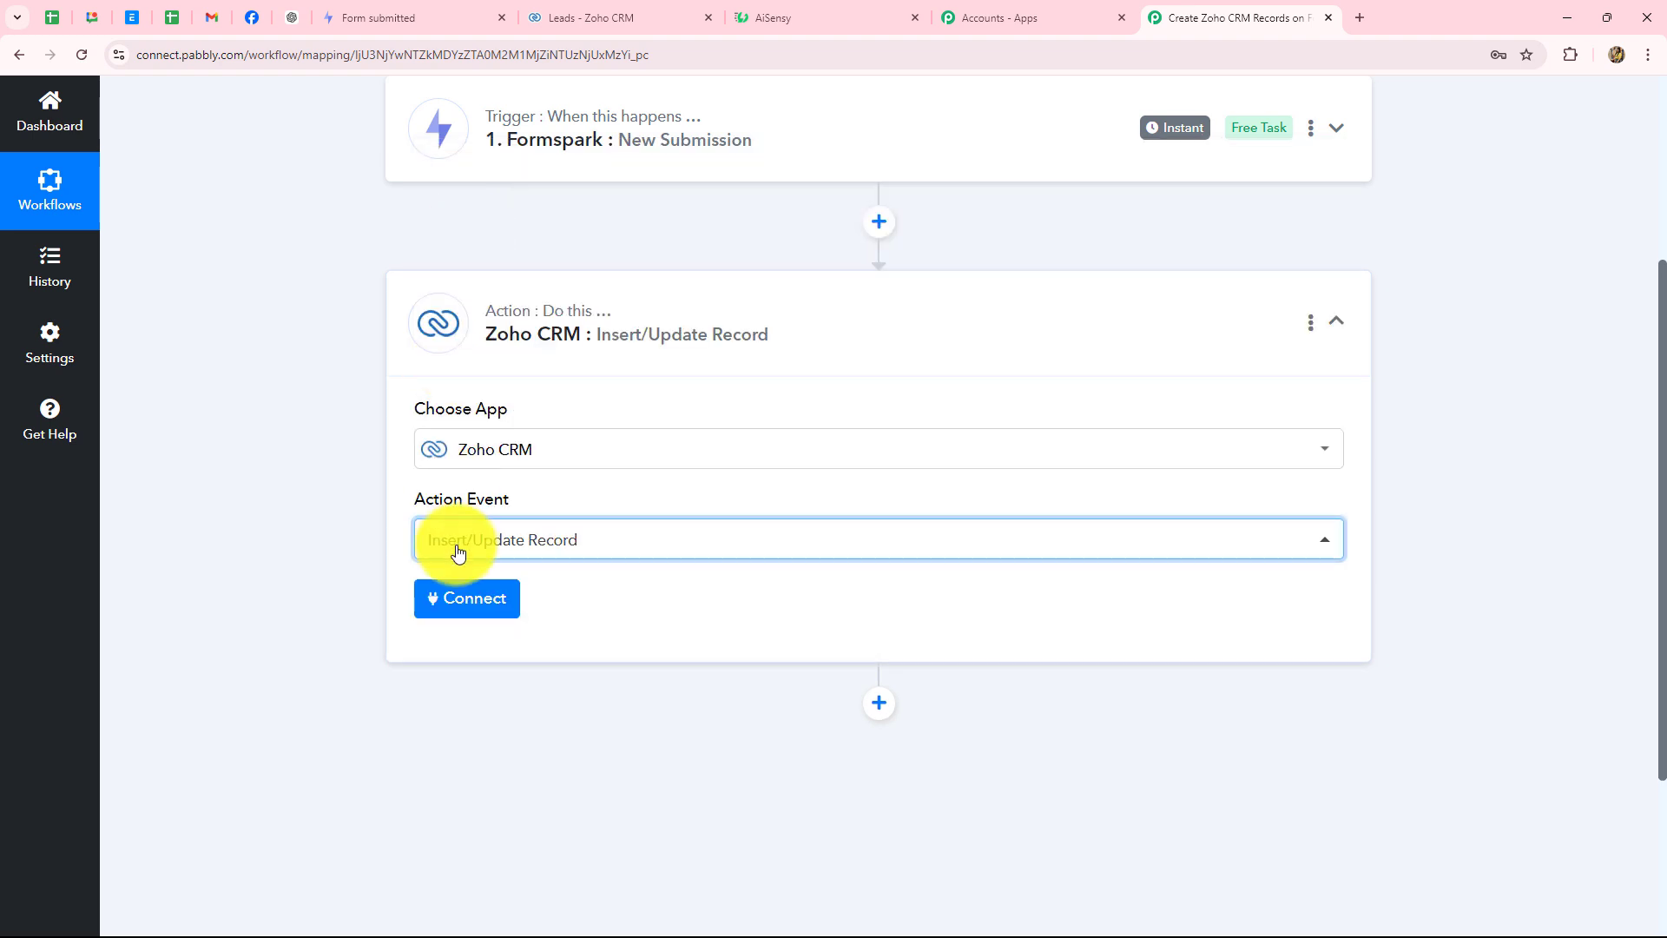
left_click(463, 597)
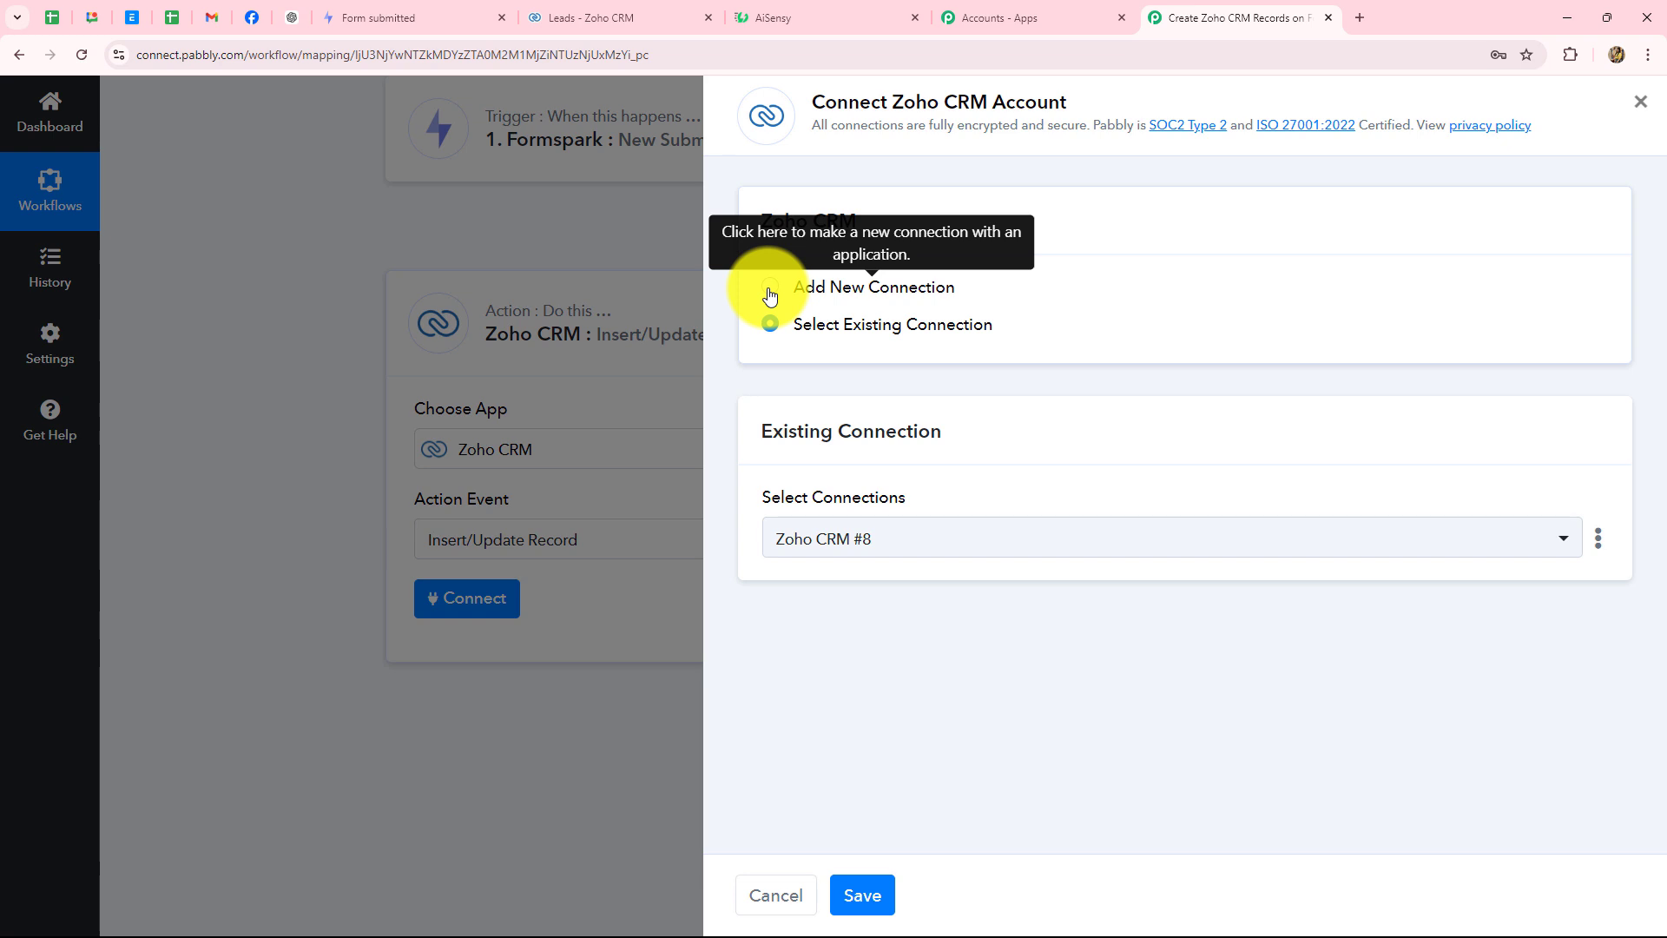
- Choose Add New Connection for Zoho CRM and copy the zoho.com domain from the Zoho tab
left_click(769, 296)
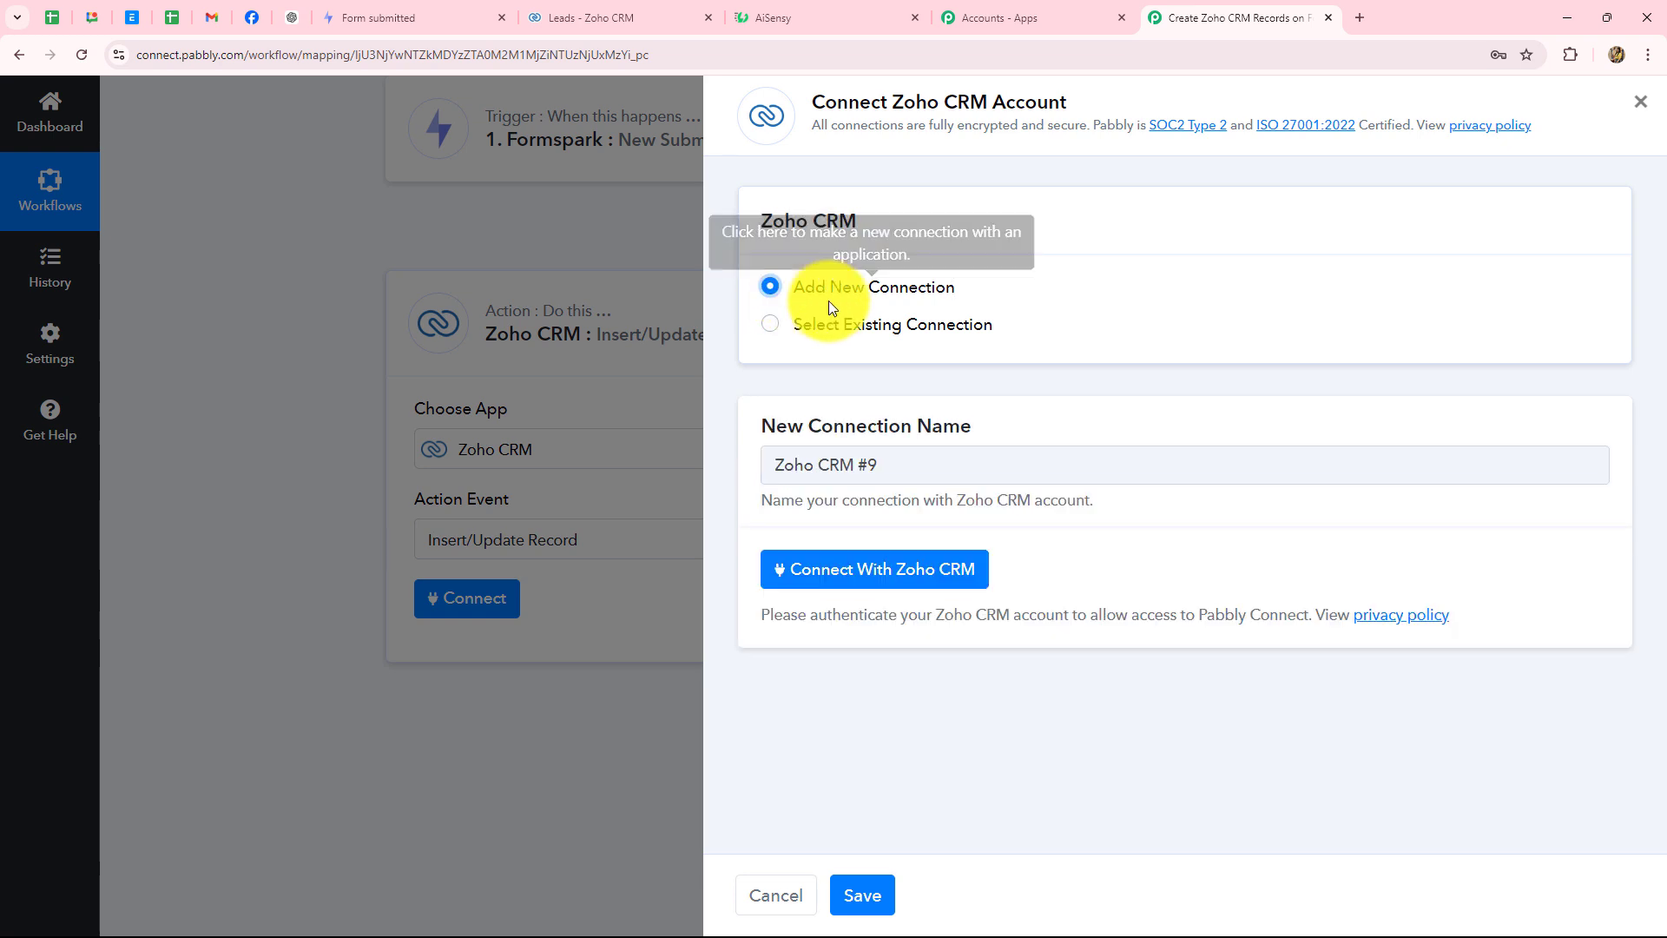
left_click(866, 569)
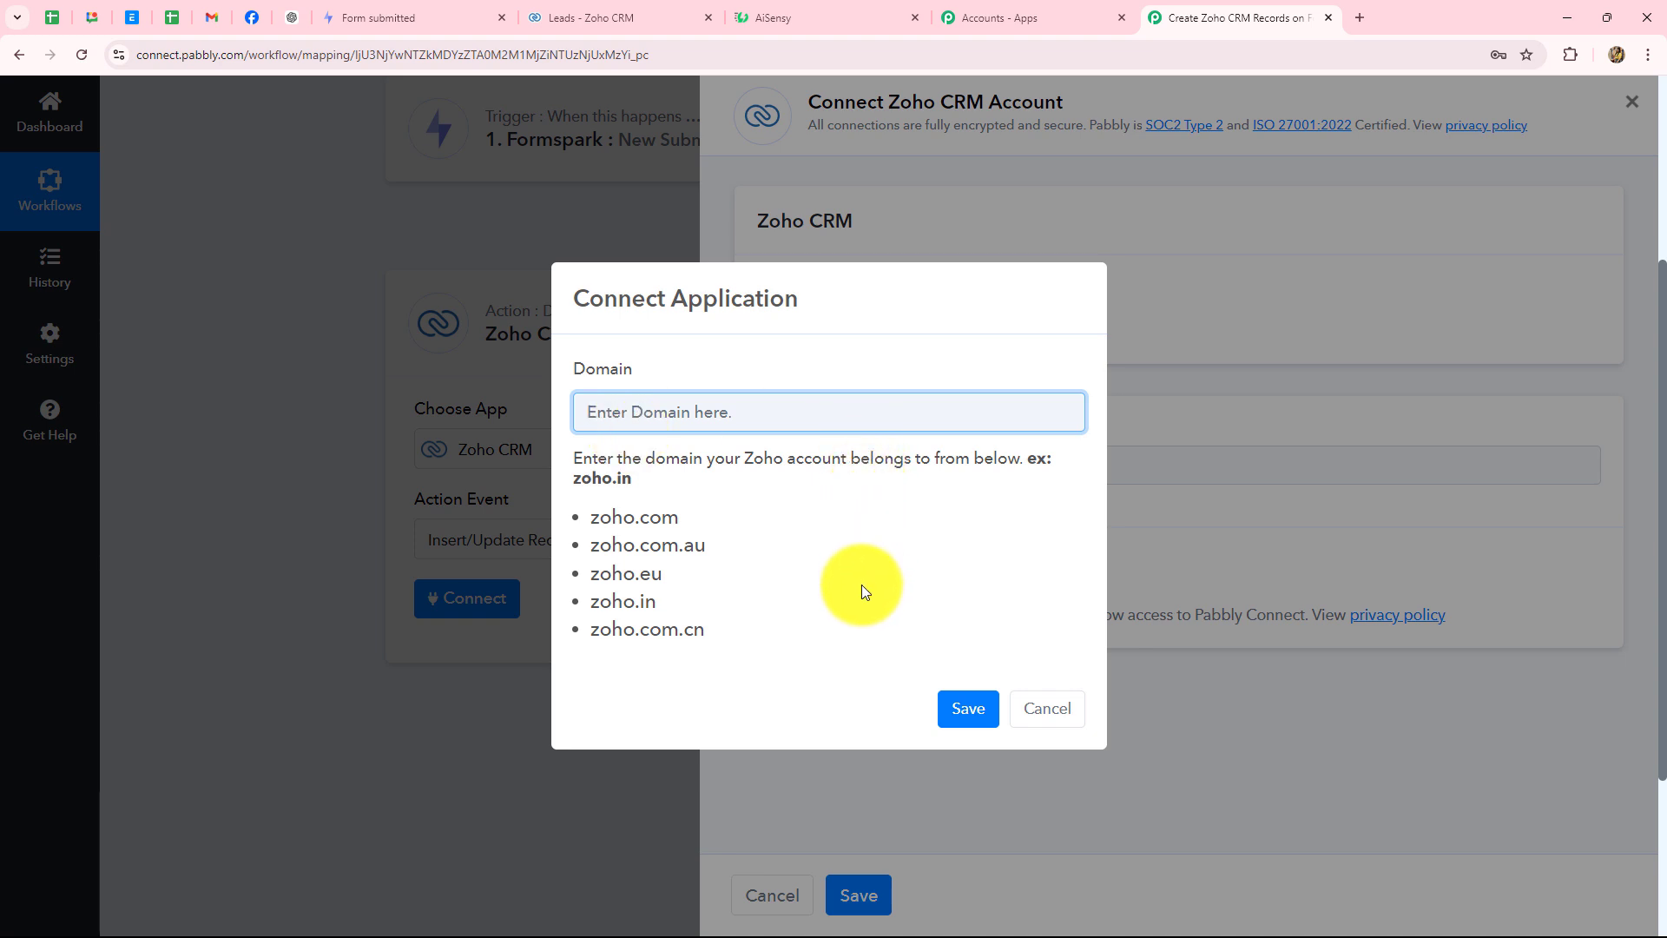
left_click(576, 19)
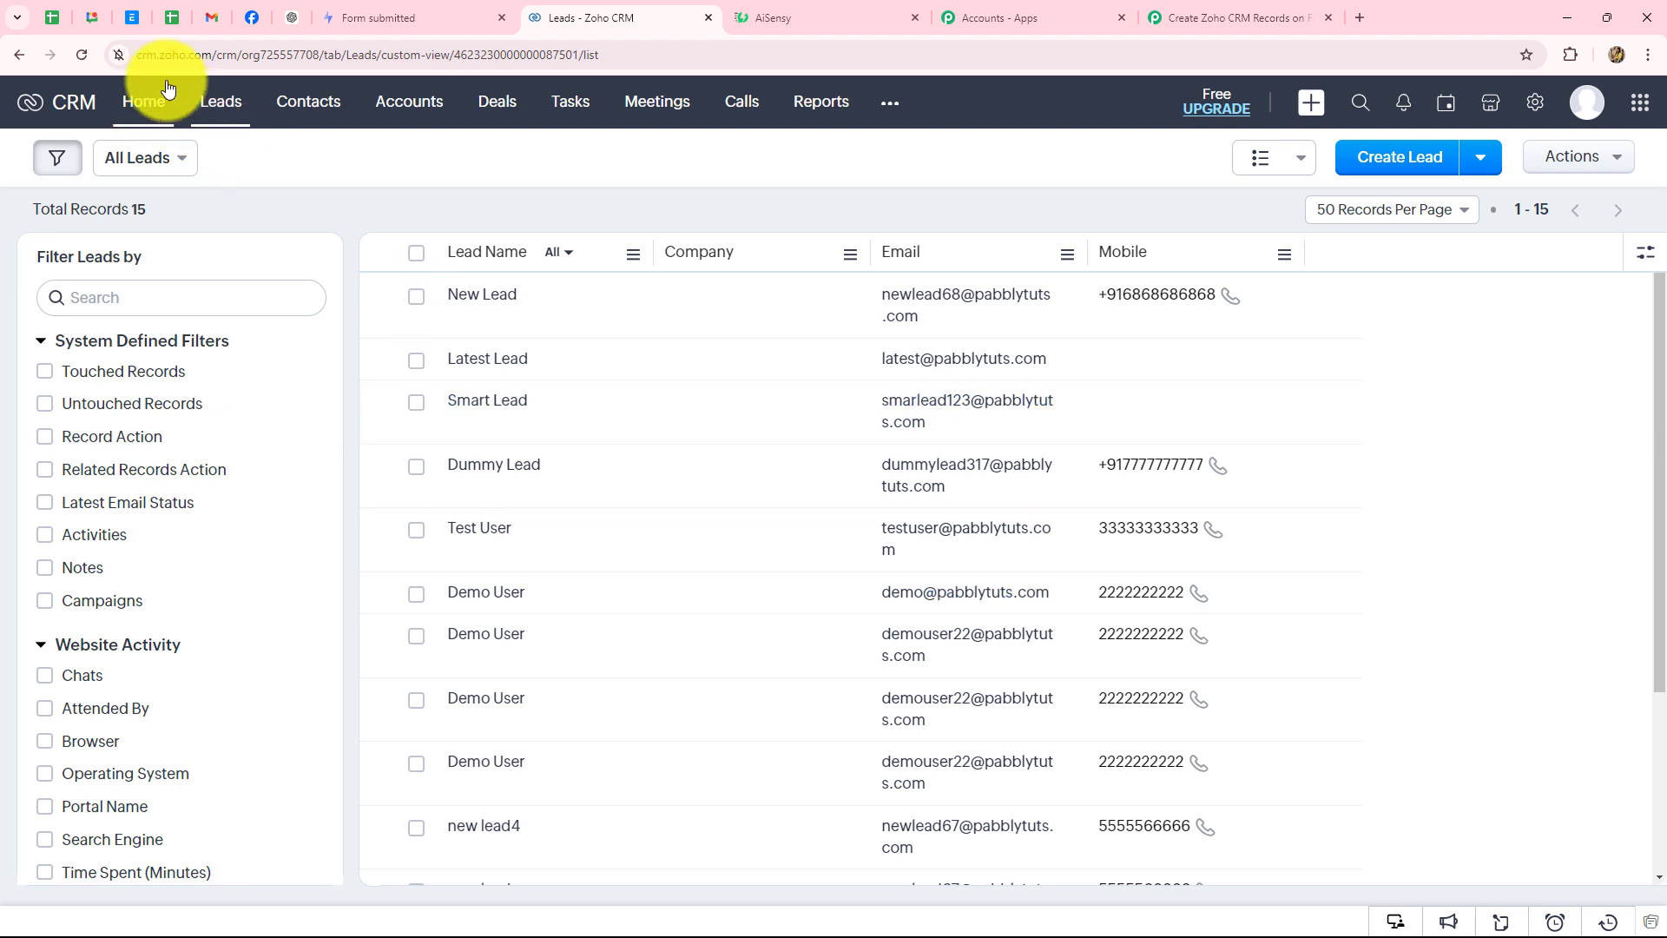
left_click(135, 53)
mouse_move(198, 54)
left_mouse_down()
mouse_move(242, 54)
mouse_move(200, 54)
left_mouse_up()
key("ctrl+c")
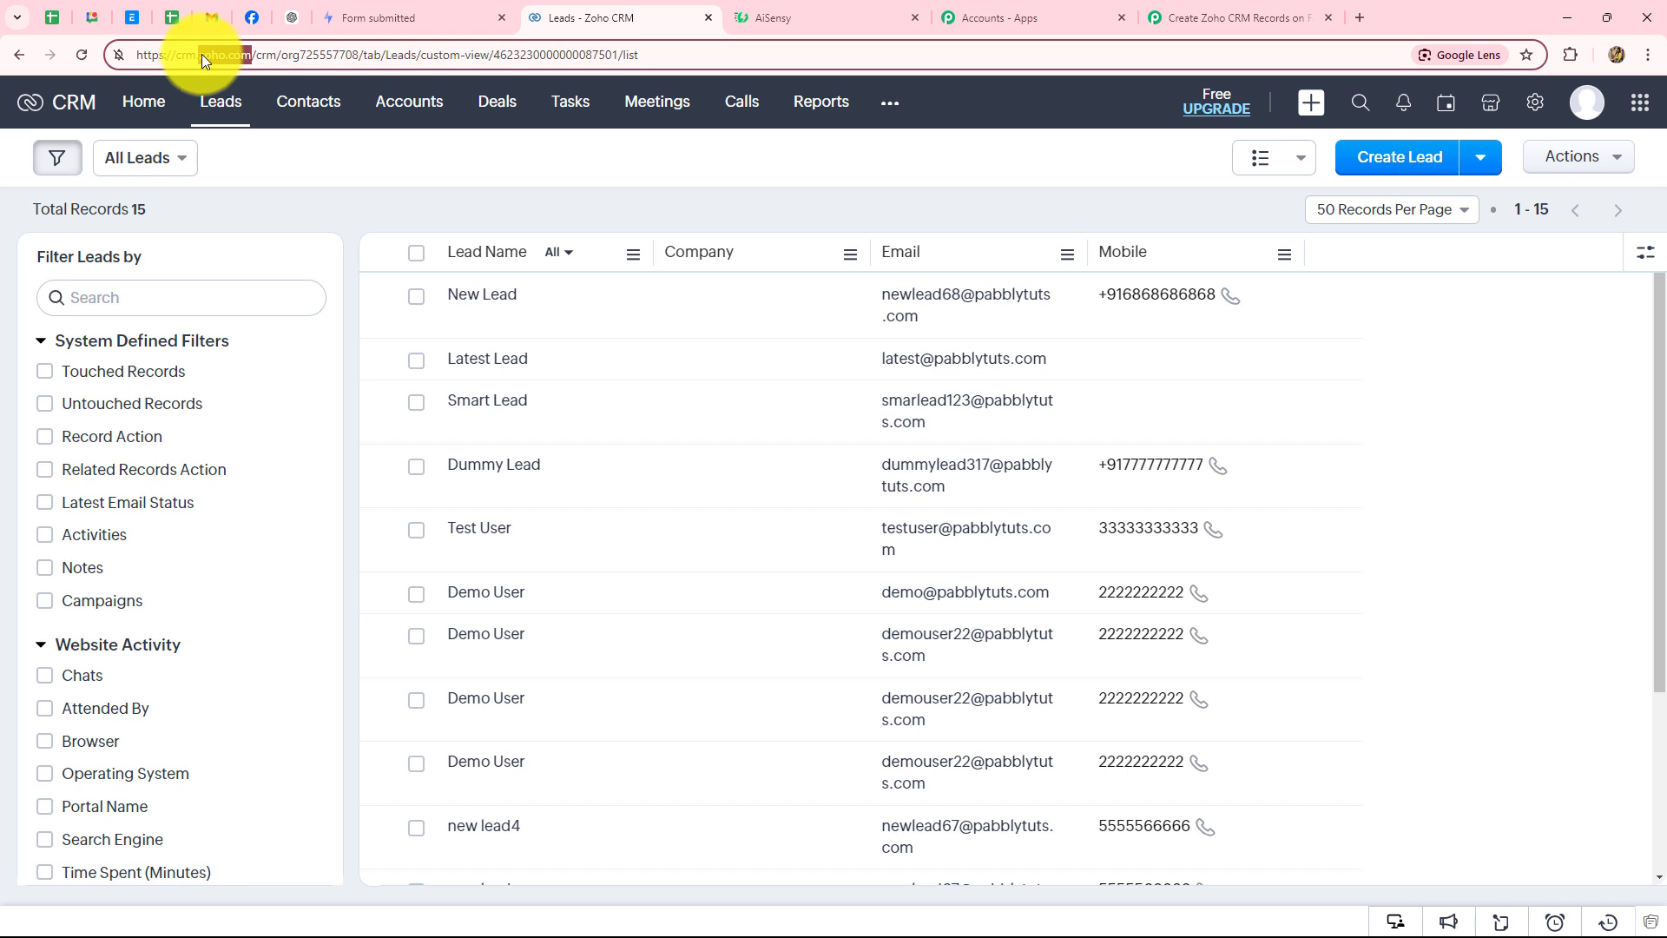
- Enter zoho.com as the Domain, save, and accept Pabbly's access in the Zoho consent popup
left_click(1175, 17)
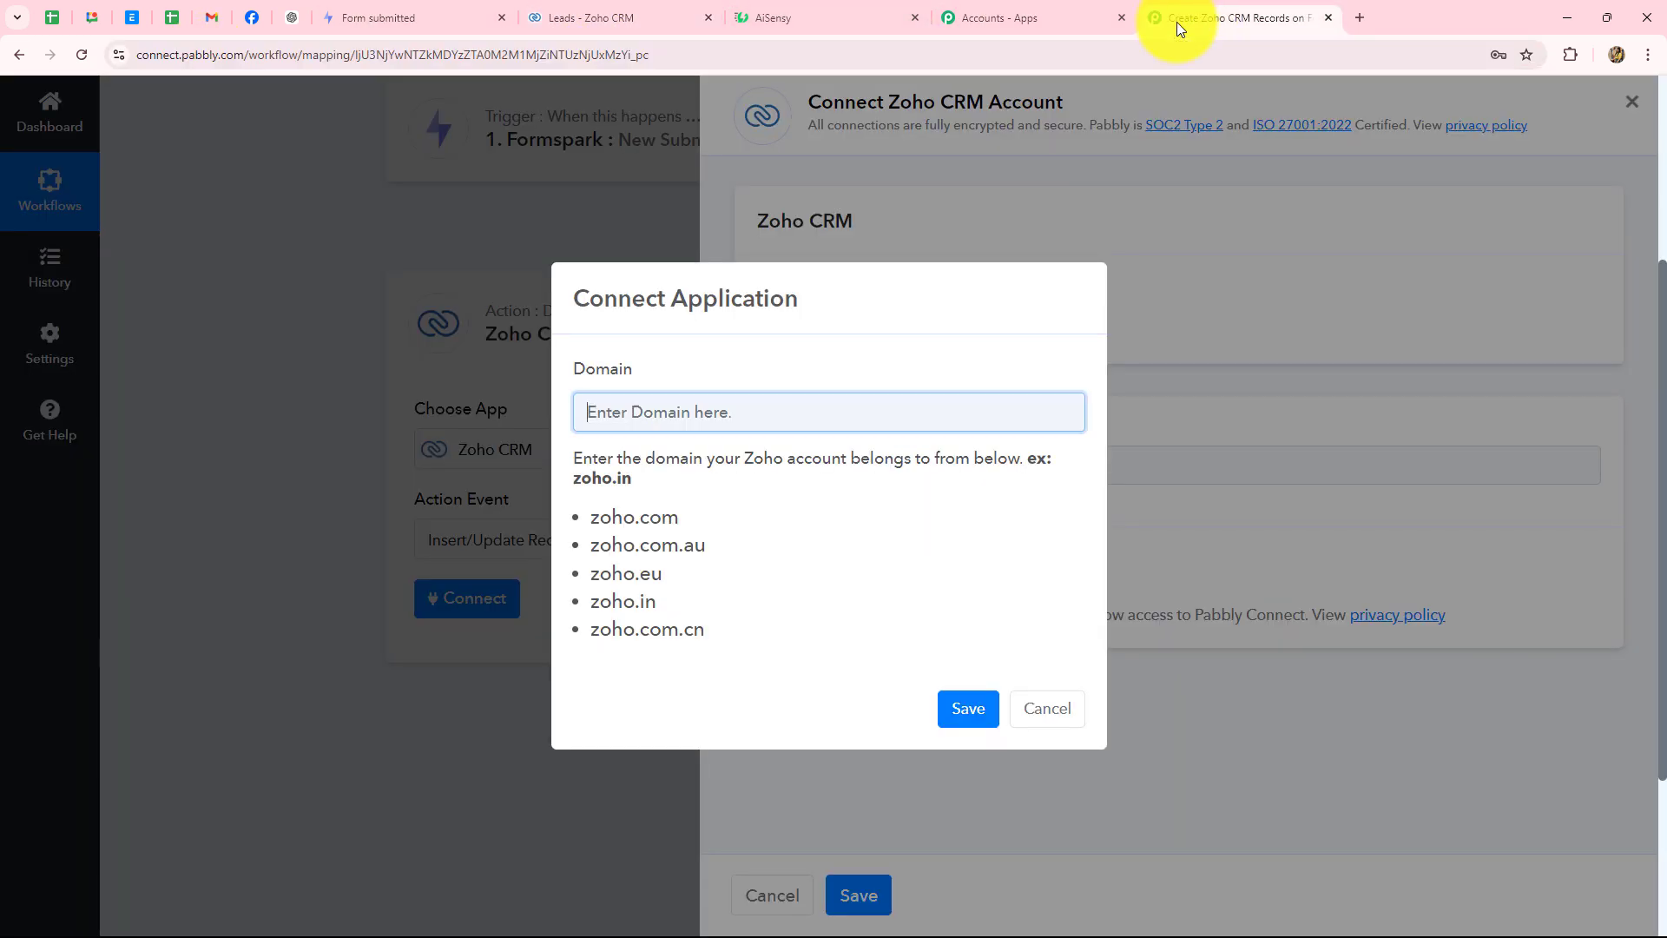
left_click(717, 400)
key("ctrl+v")
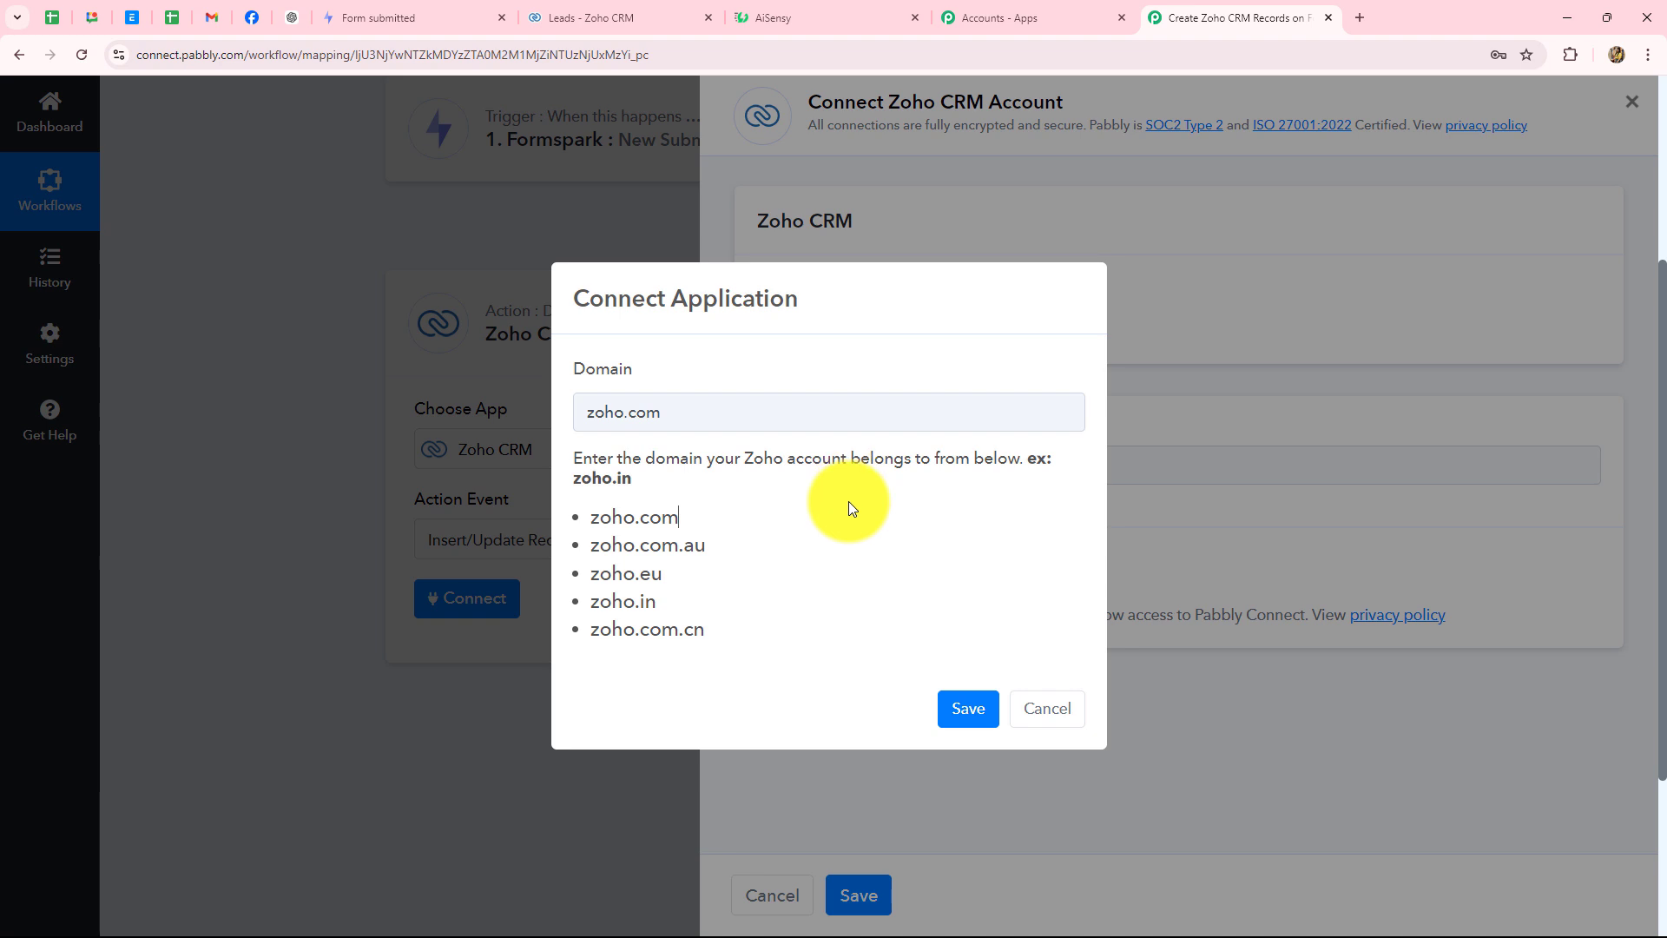
left_click(963, 707)
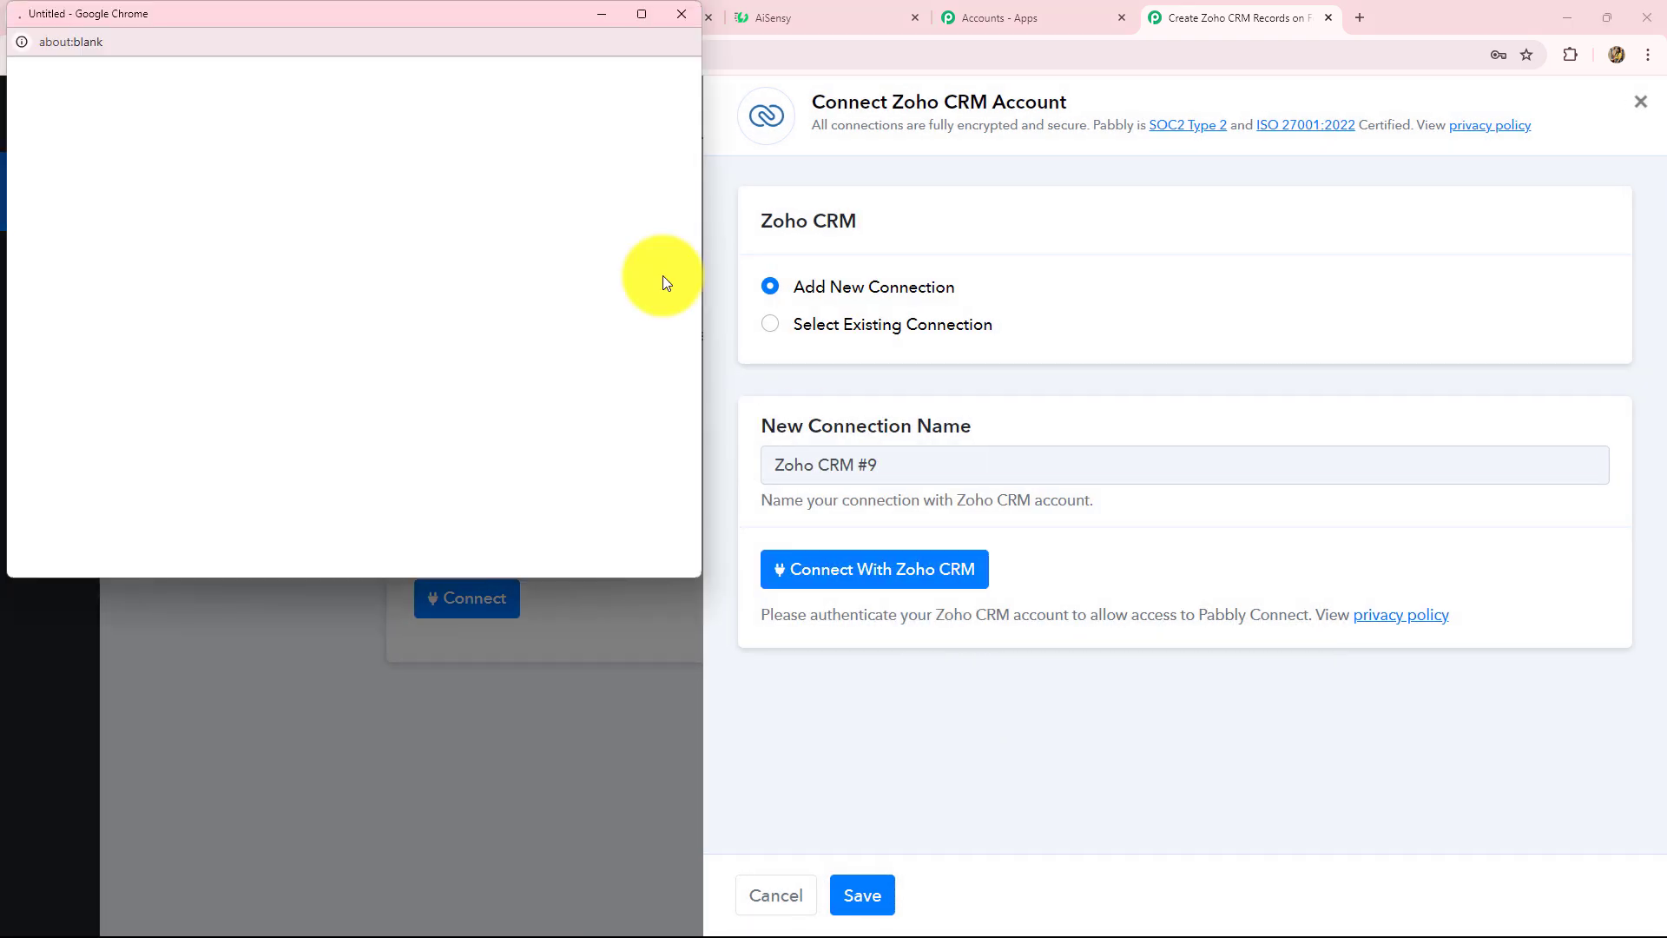
scroll(309, 342, "down", 3)
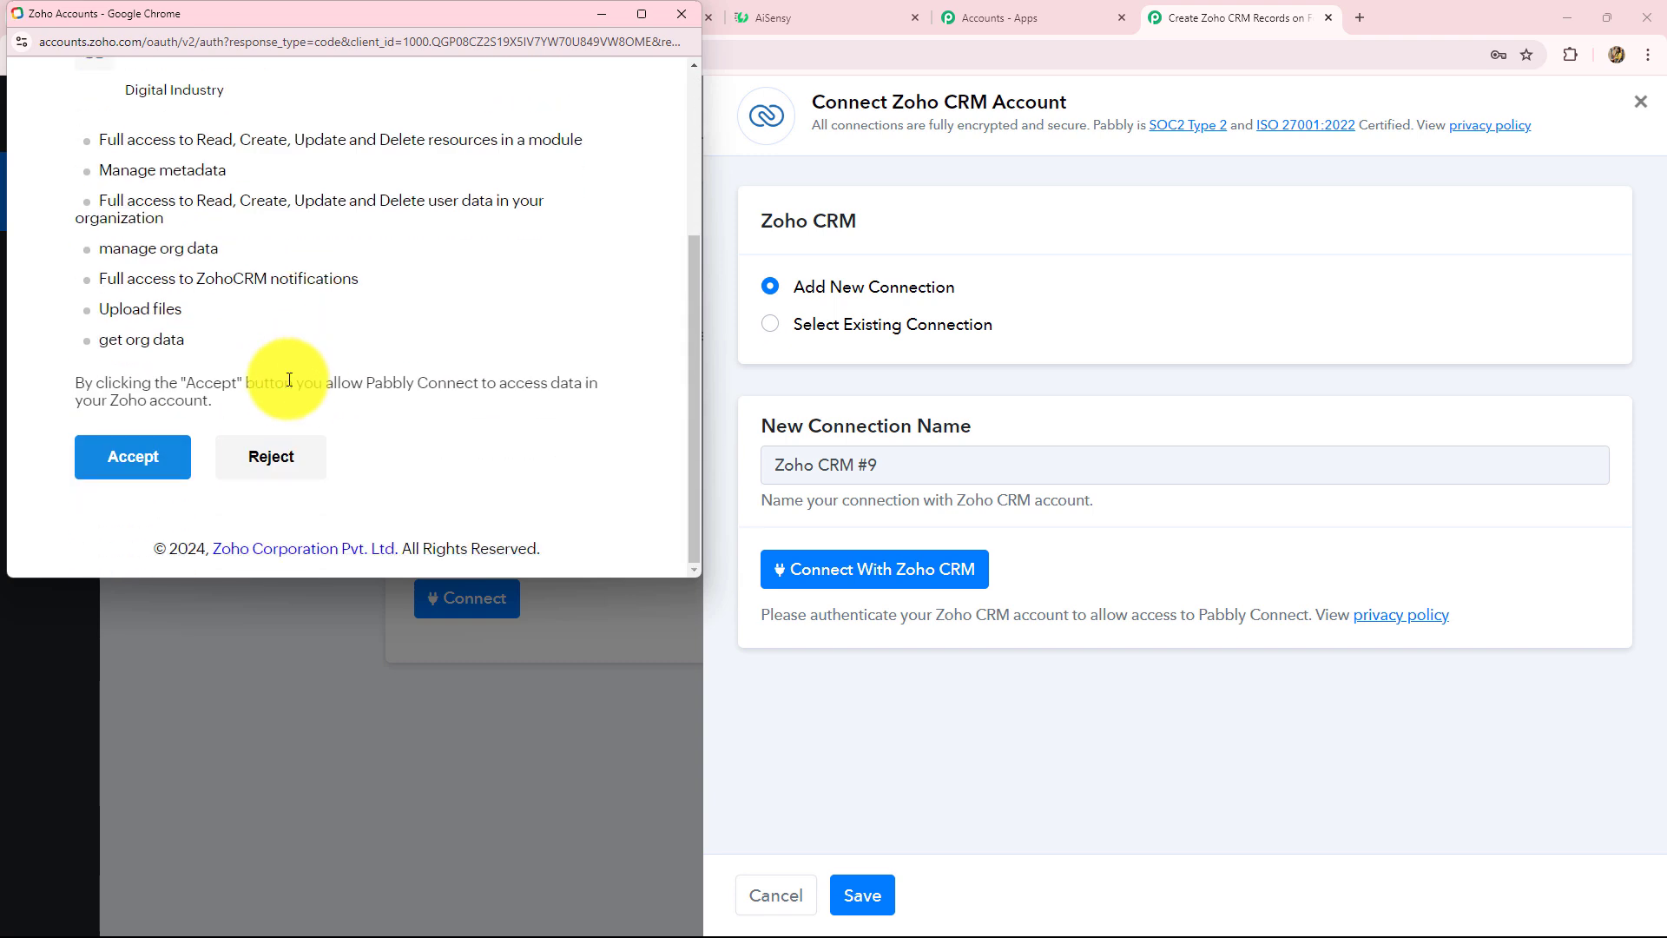
left_click(142, 455)
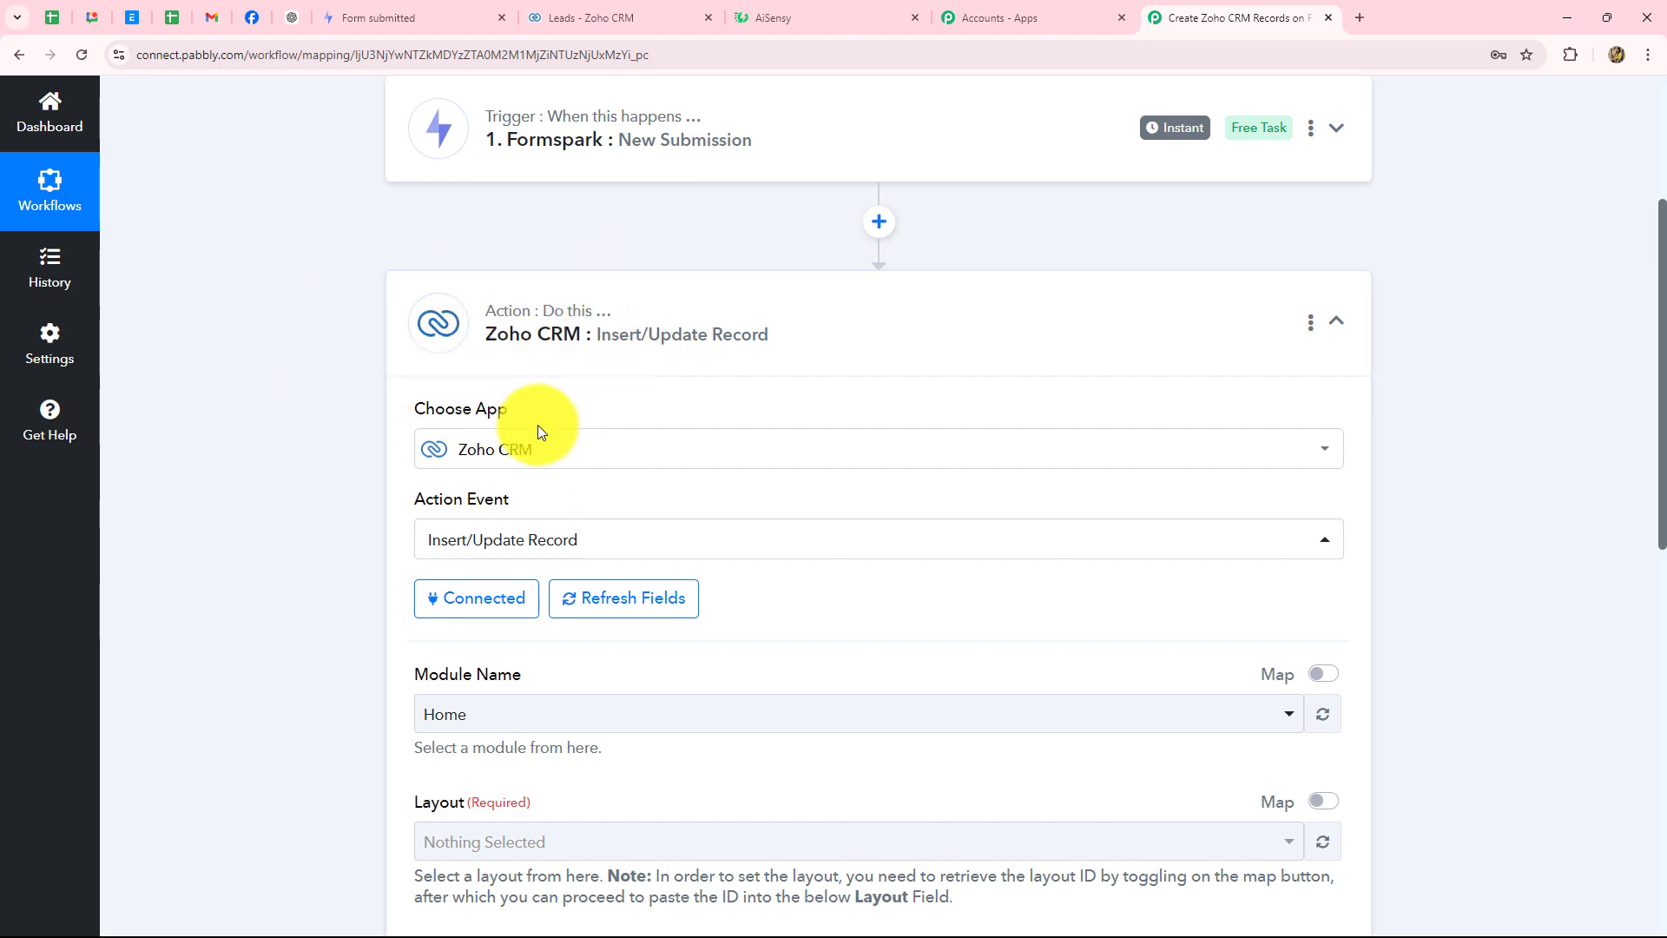
- Select Leads as the Zoho CRM module
scroll(539, 425, "down", 8)
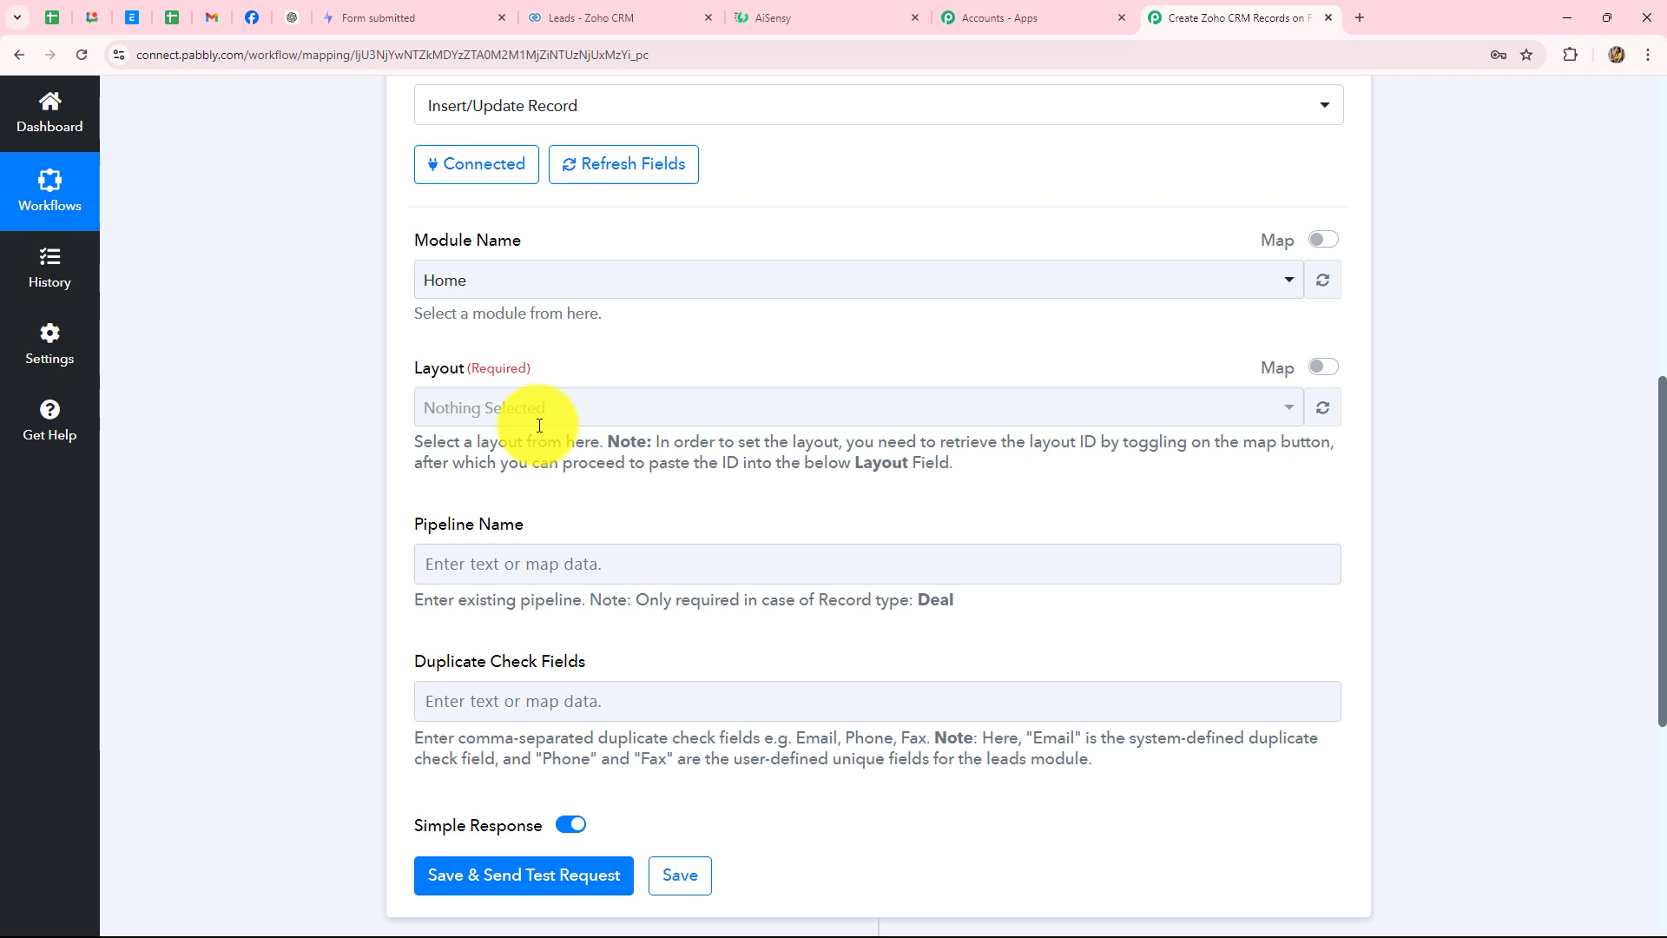
scroll(536, 418, "up", 3)
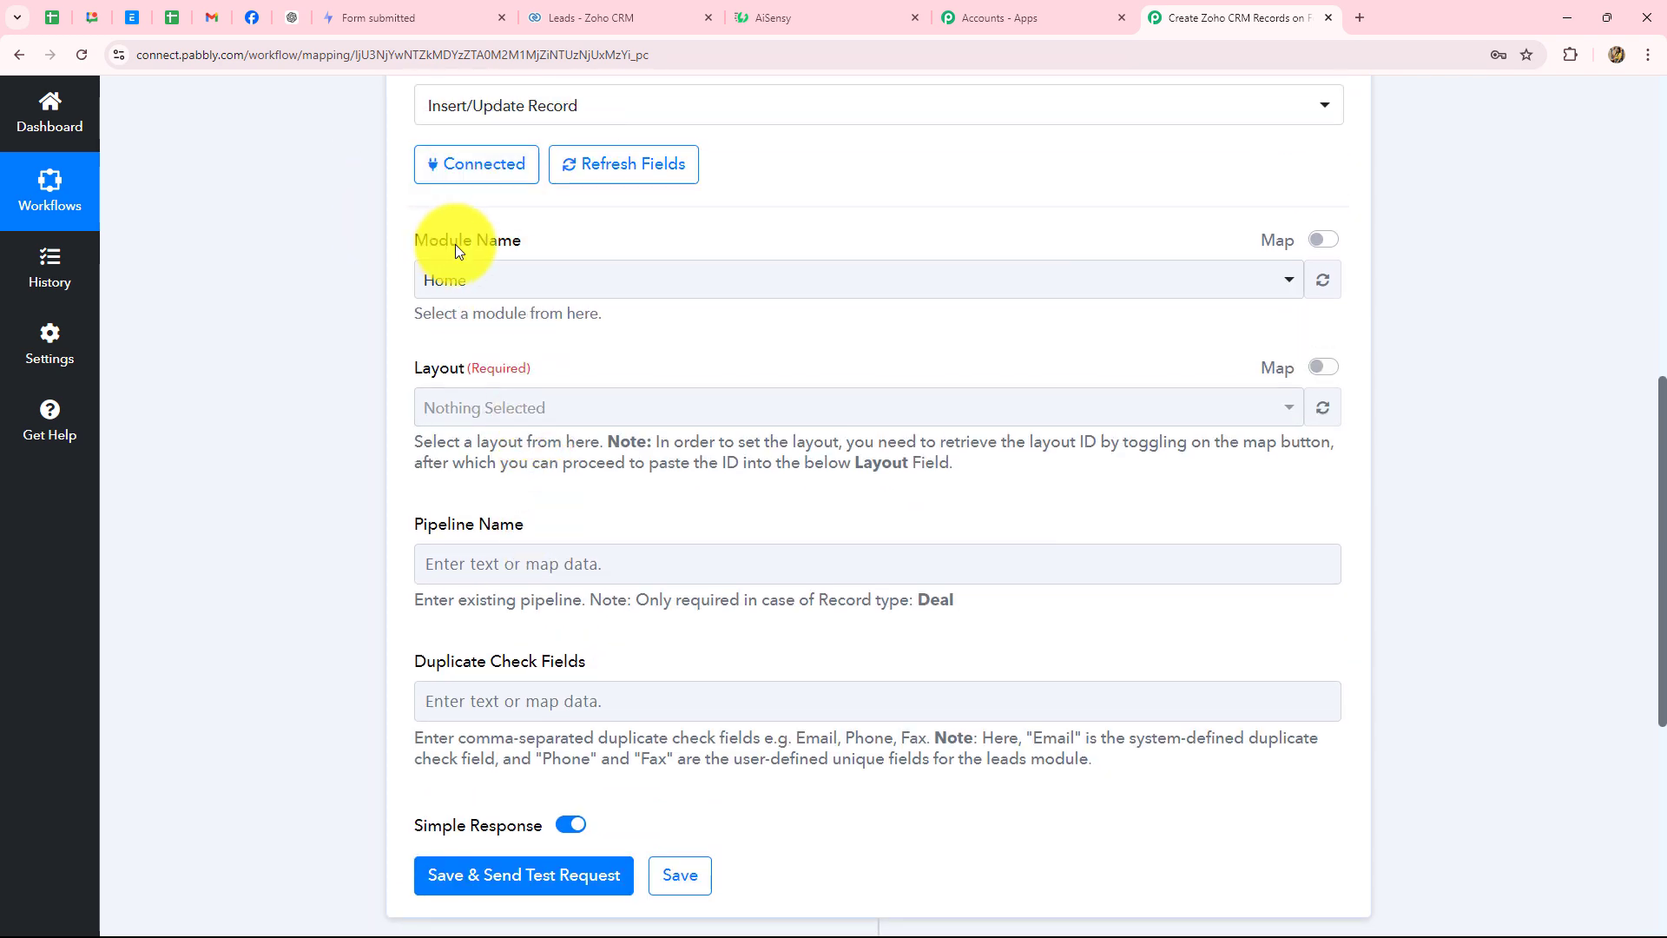
left_click(489, 282)
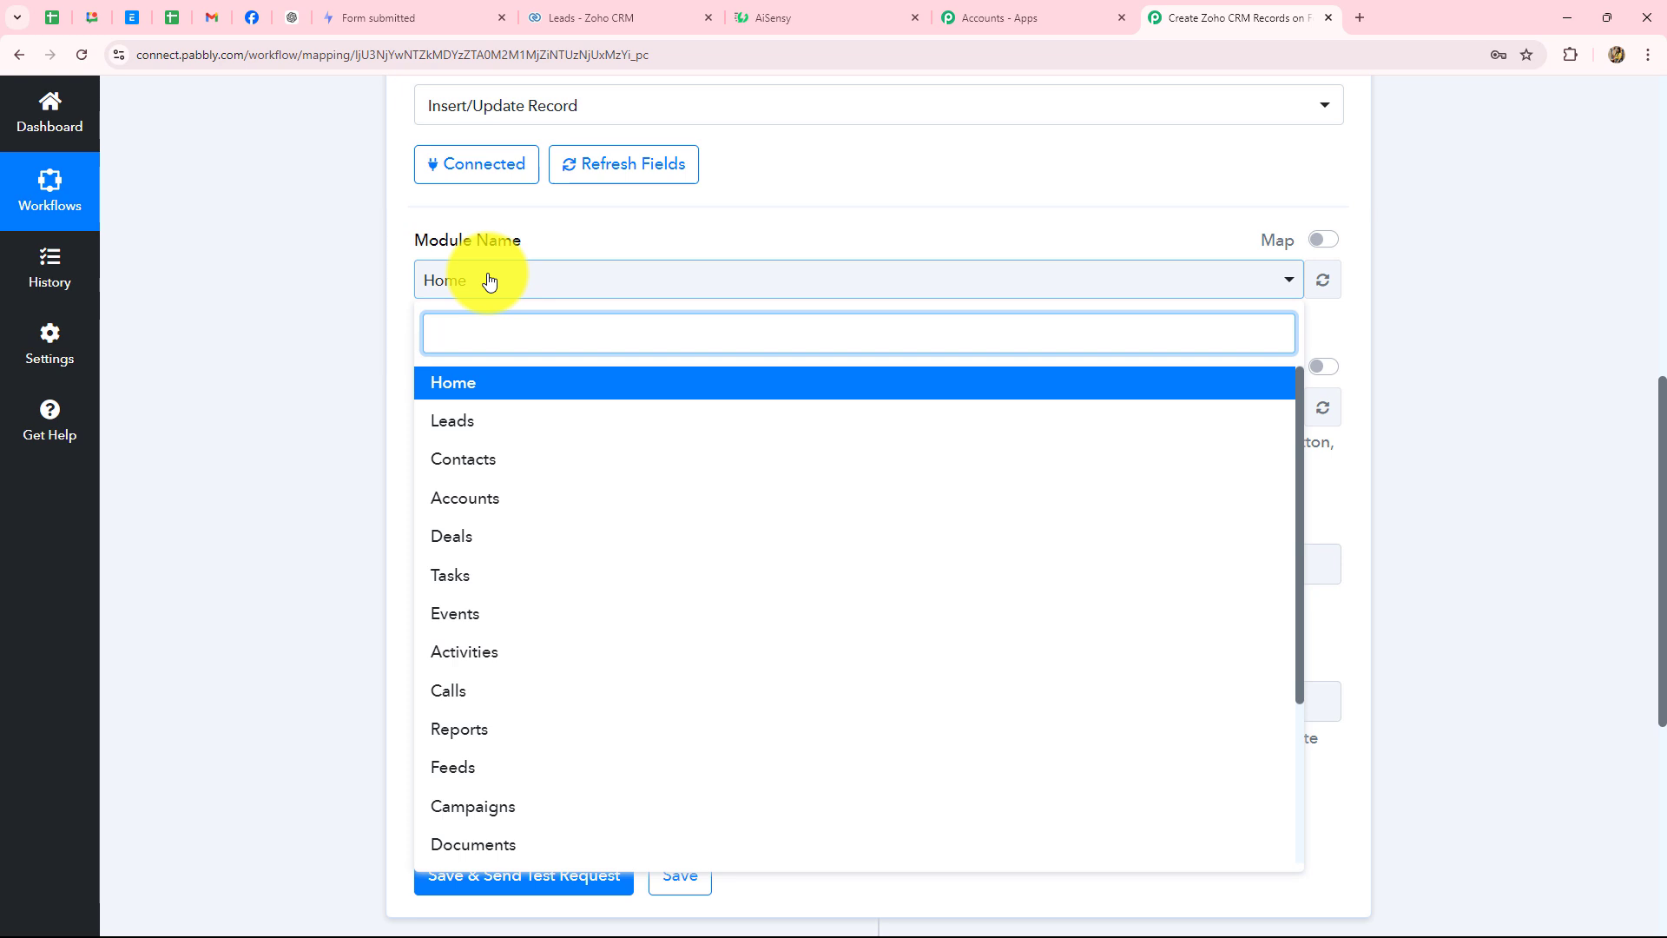
left_click(472, 423)
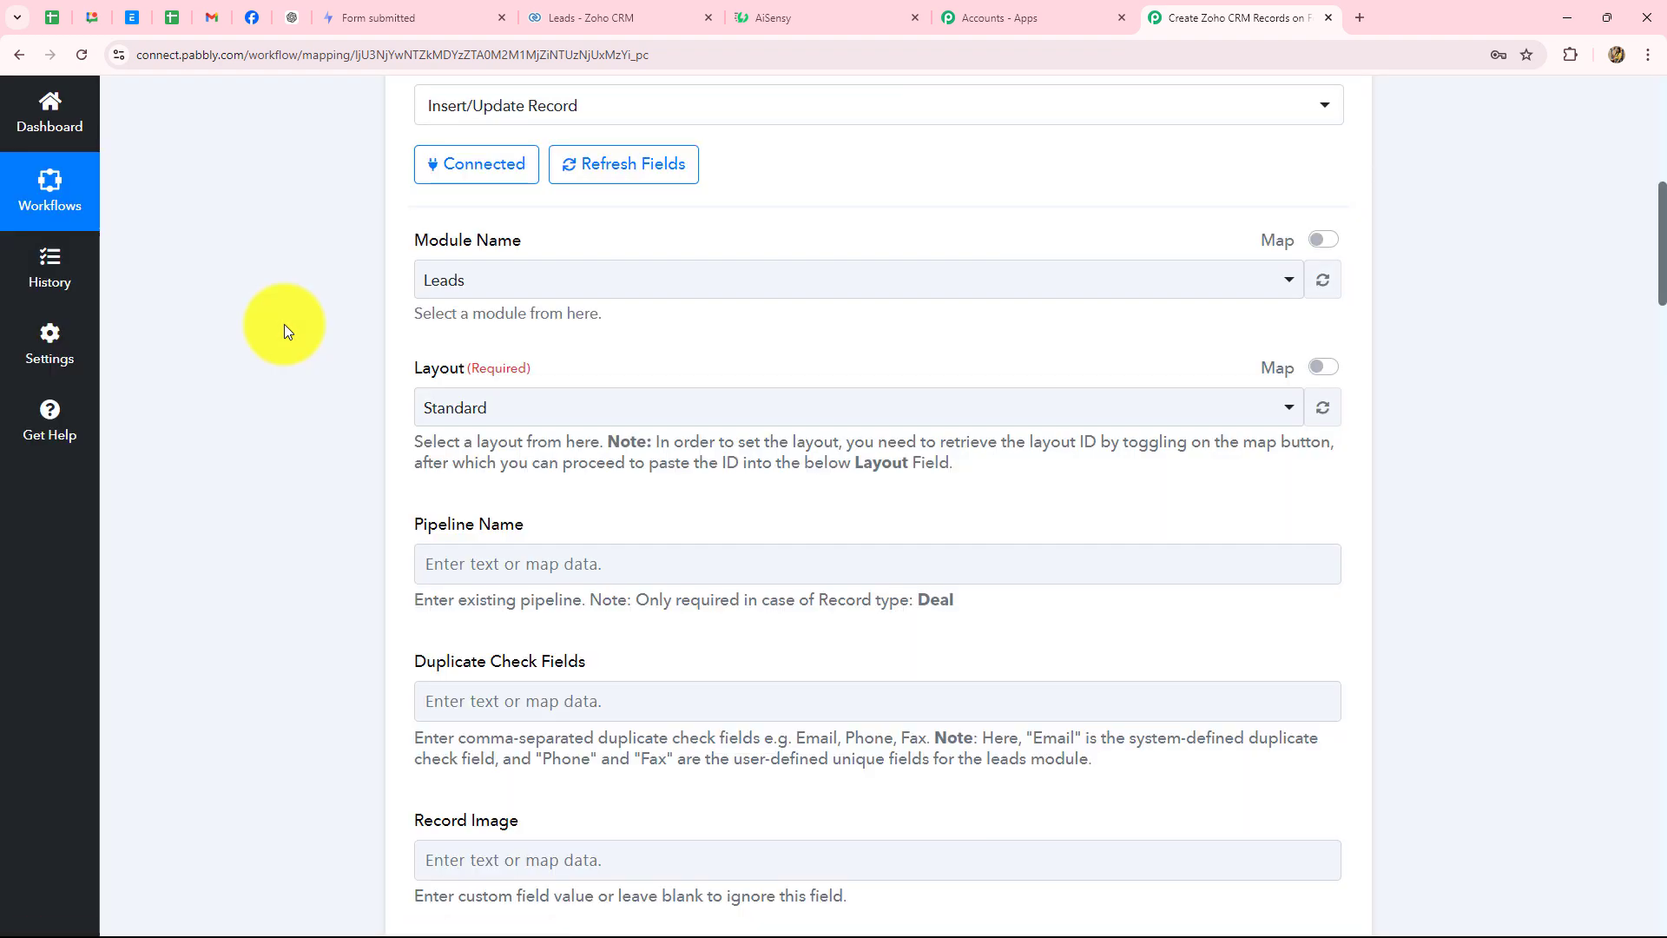
- Pick the Standard layout and scroll through the empty lead fields such as Company, Email and Phone
scroll(284, 325, "down", 12)
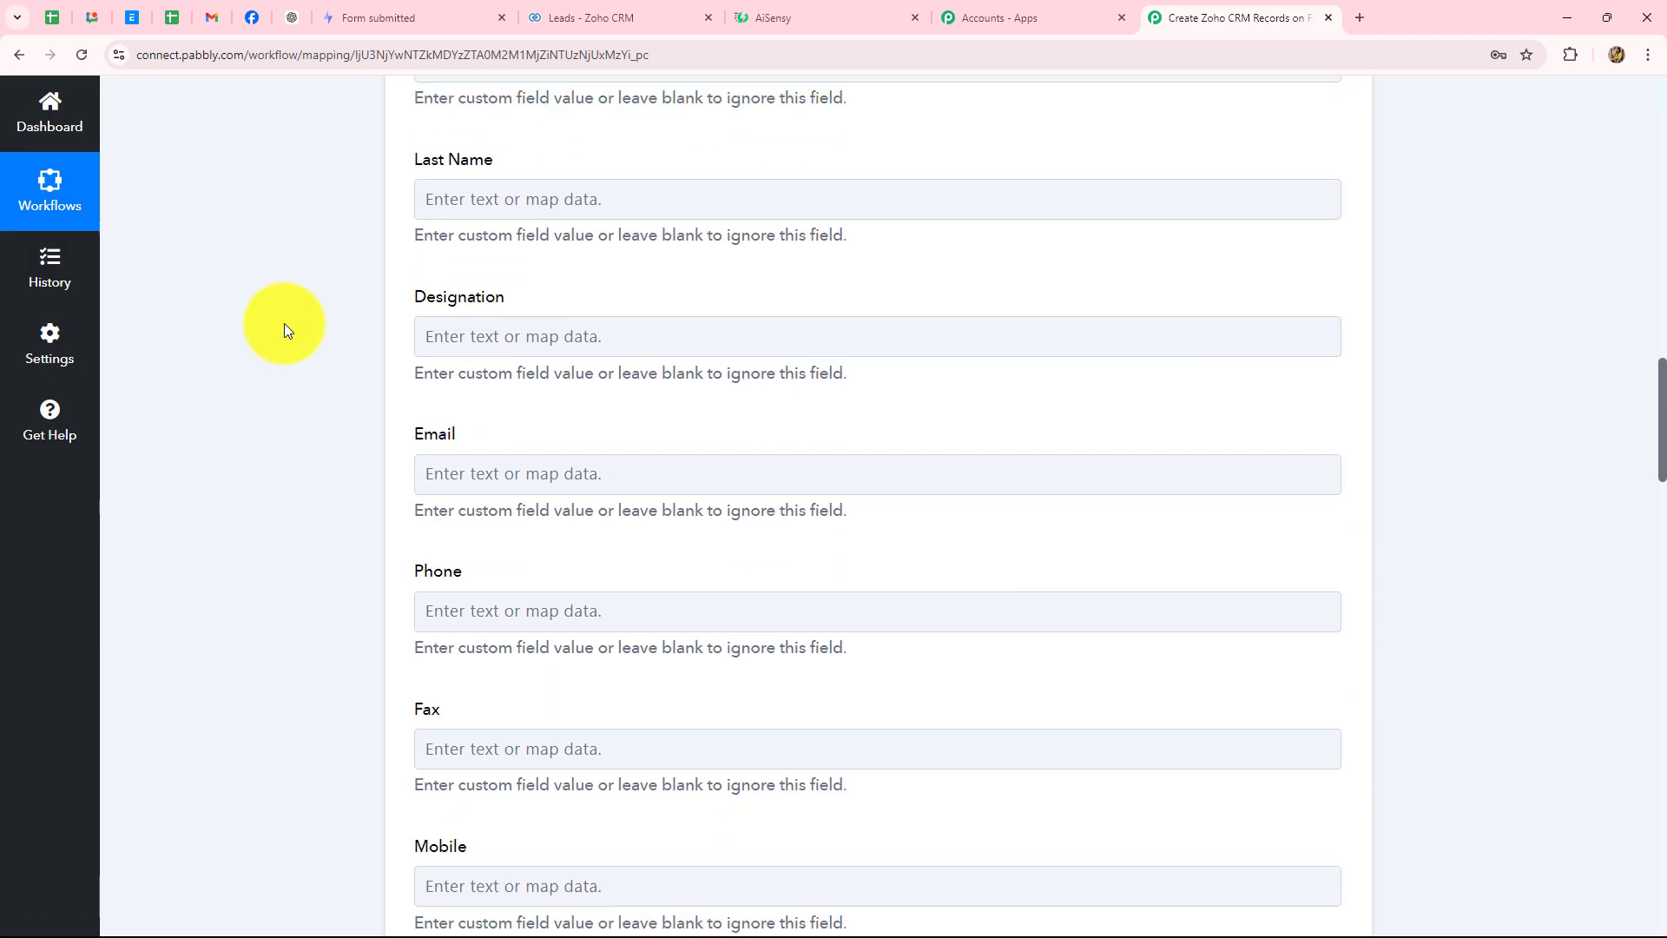
scroll(284, 325, "up", 15)
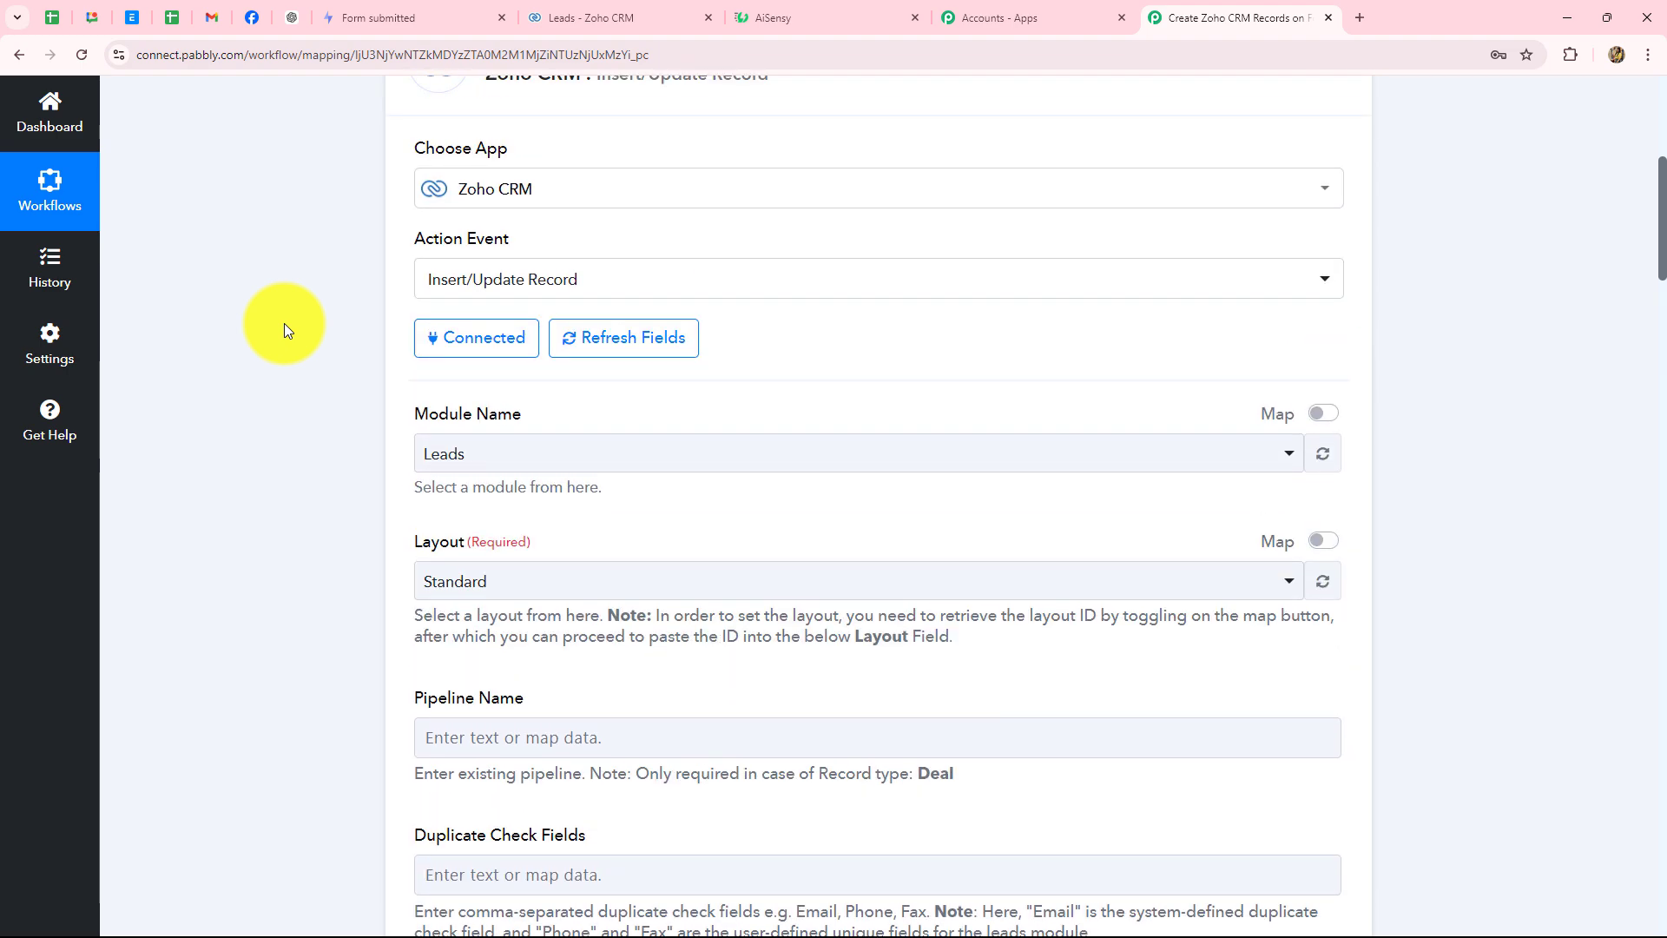
scroll(284, 323, "down", 4)
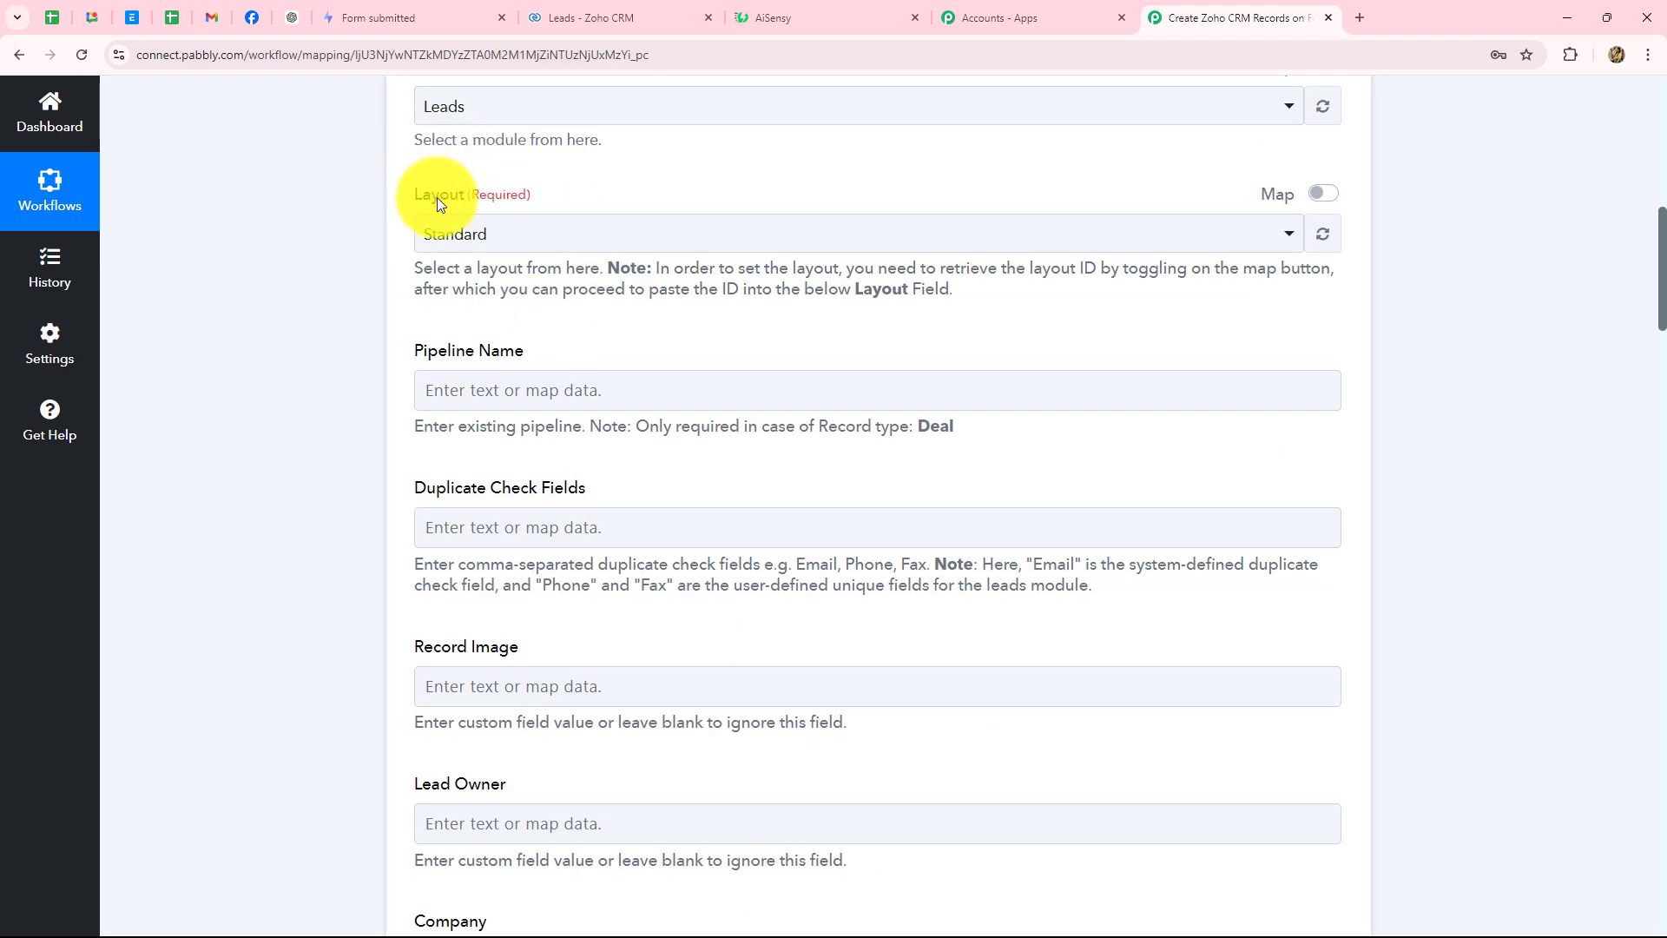
left_click(469, 233)
left_click(460, 356)
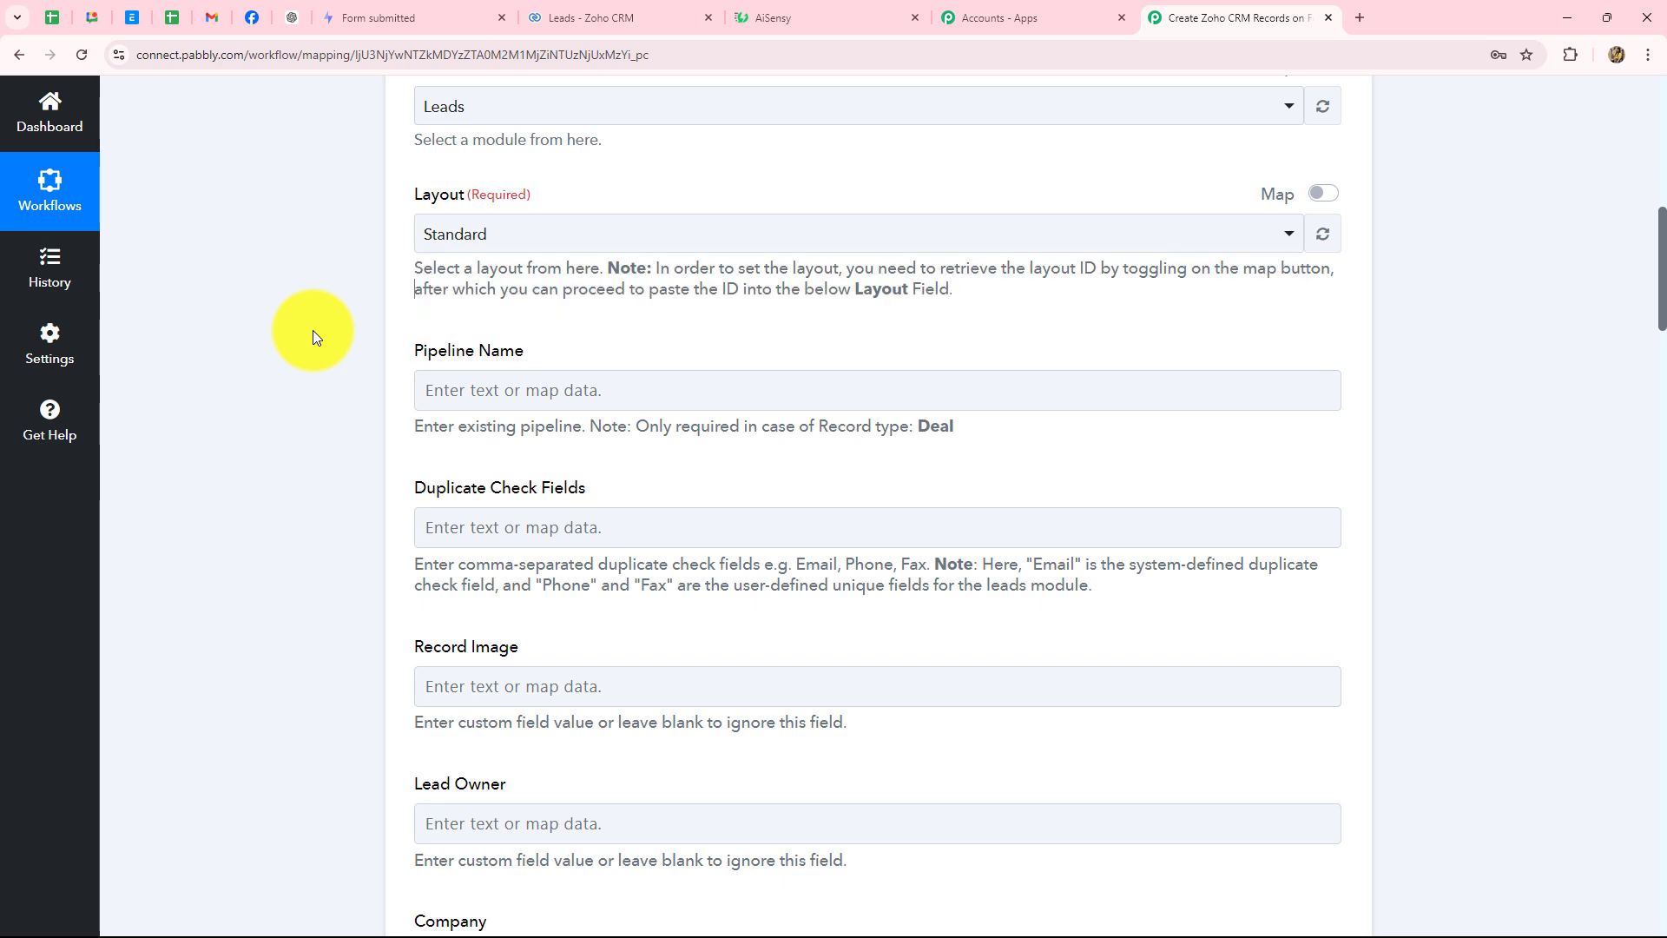
scroll(320, 330, "down", 3)
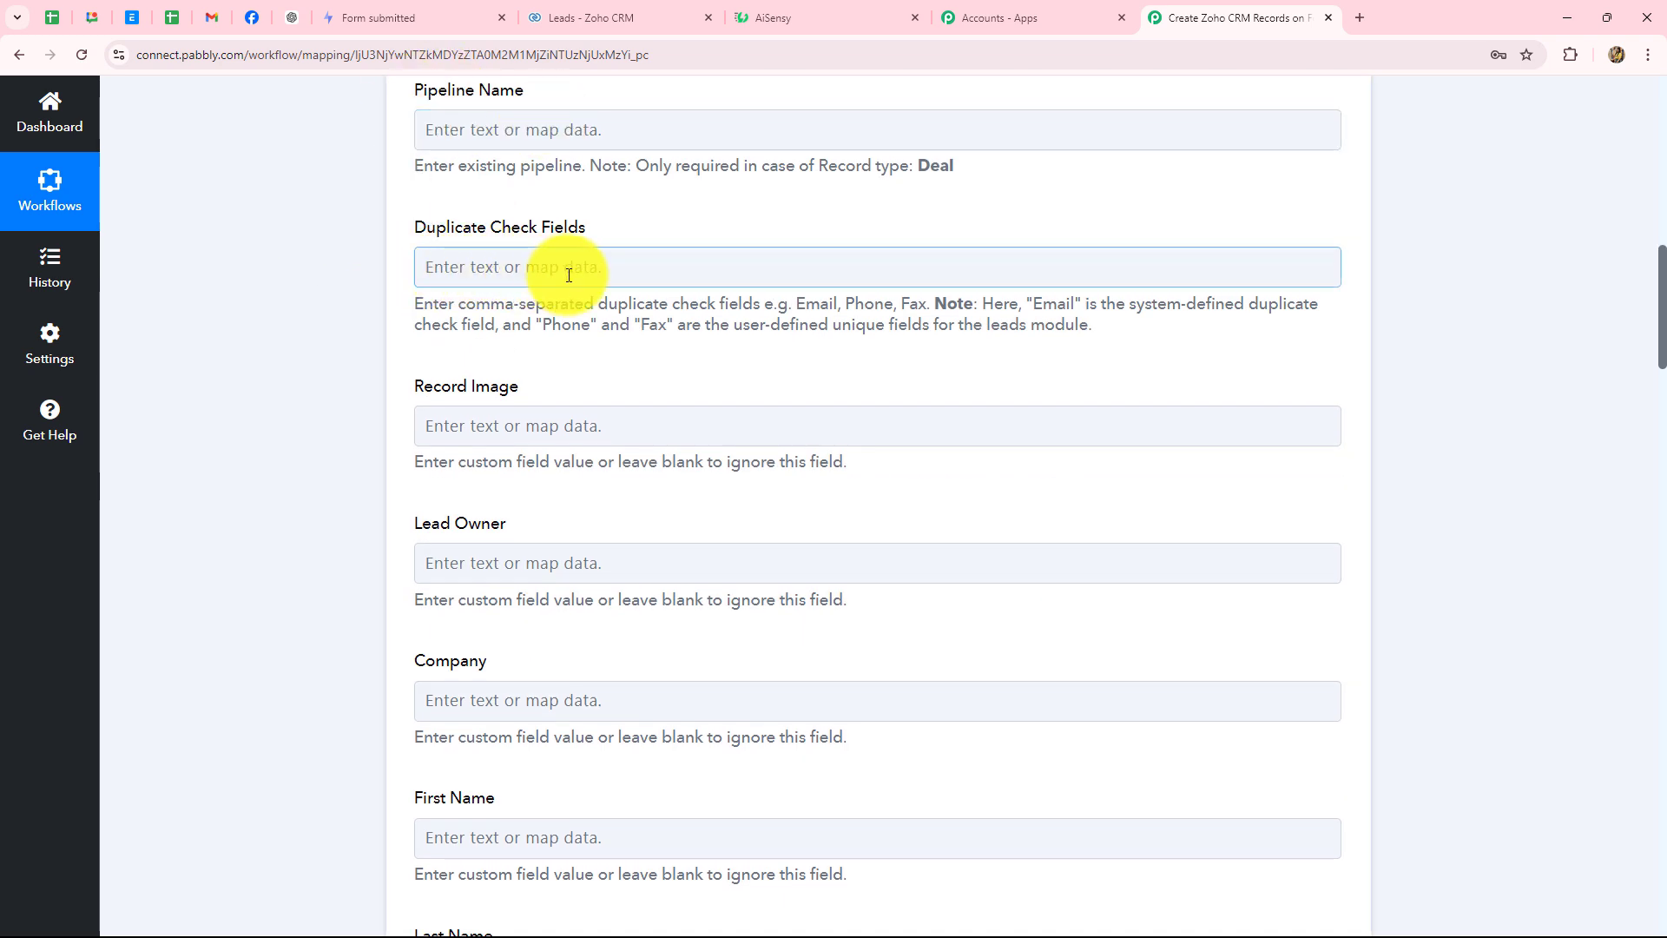
scroll(486, 417, "down", 3)
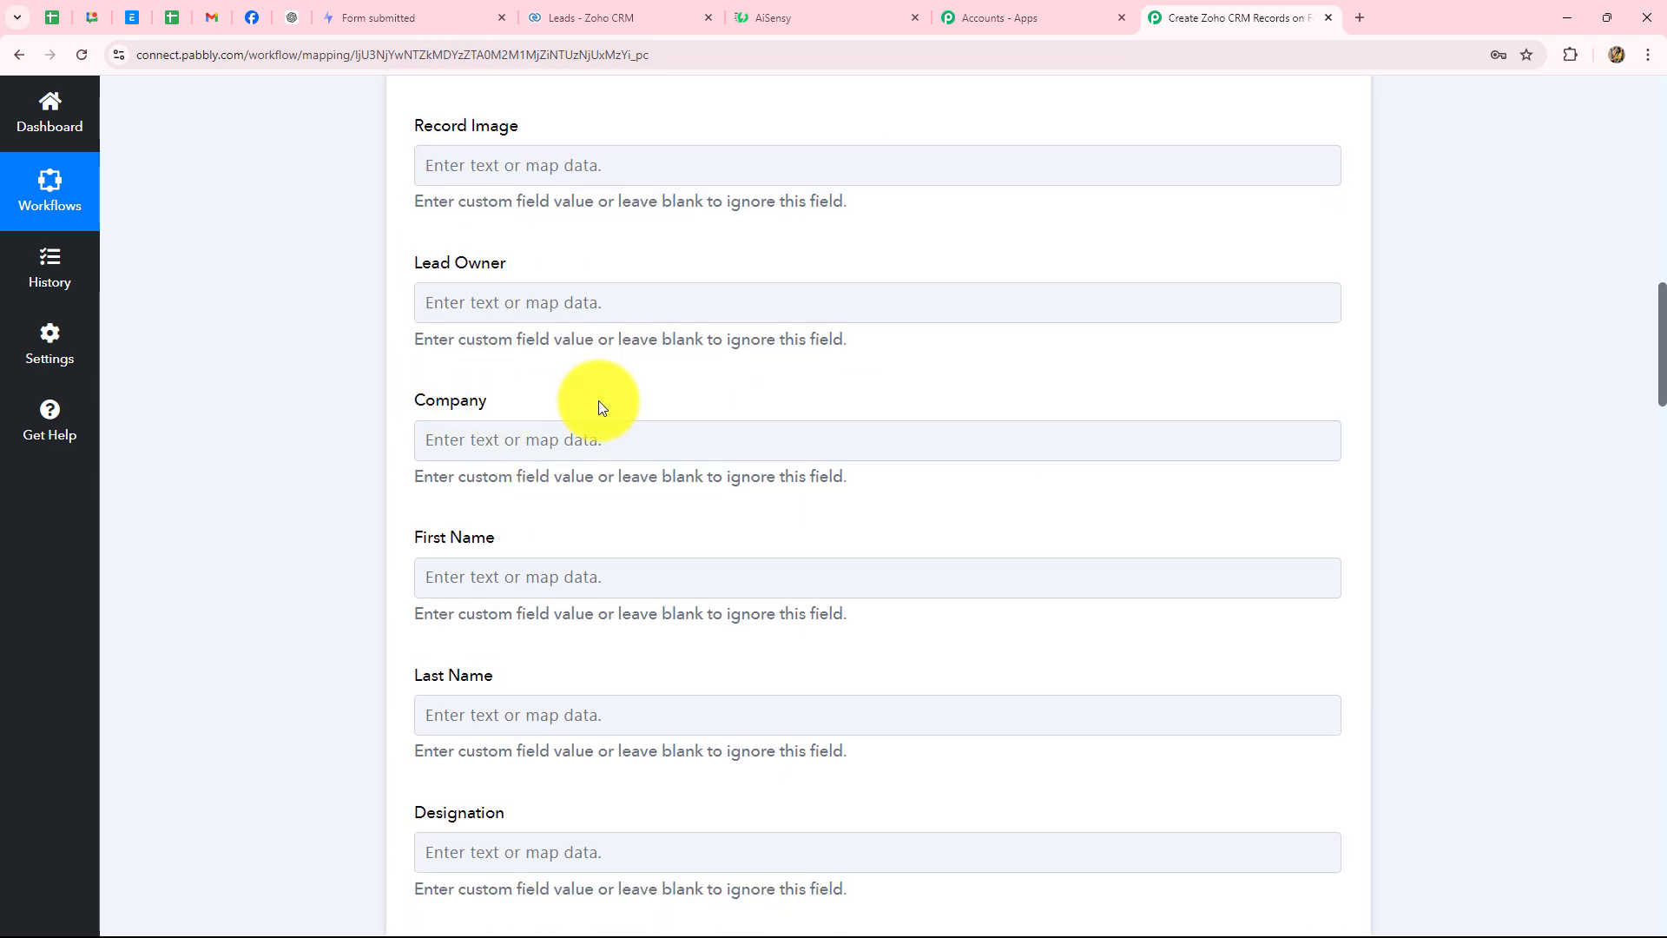
scroll(601, 402, "up", 4)
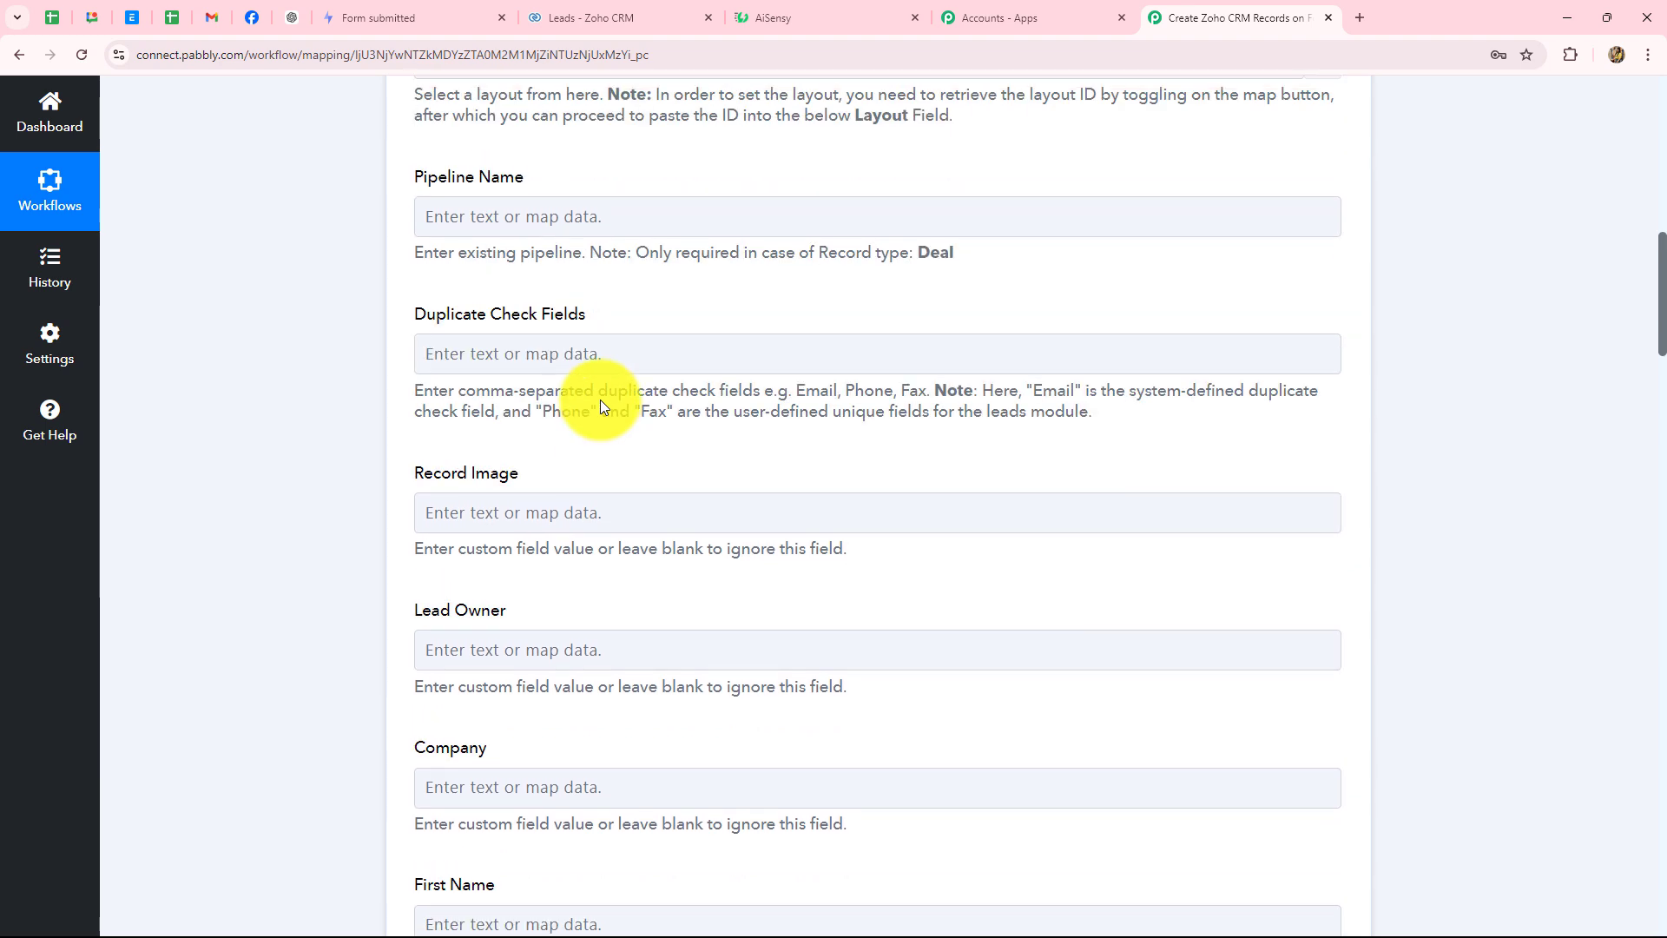
scroll(601, 403, "down", 4)
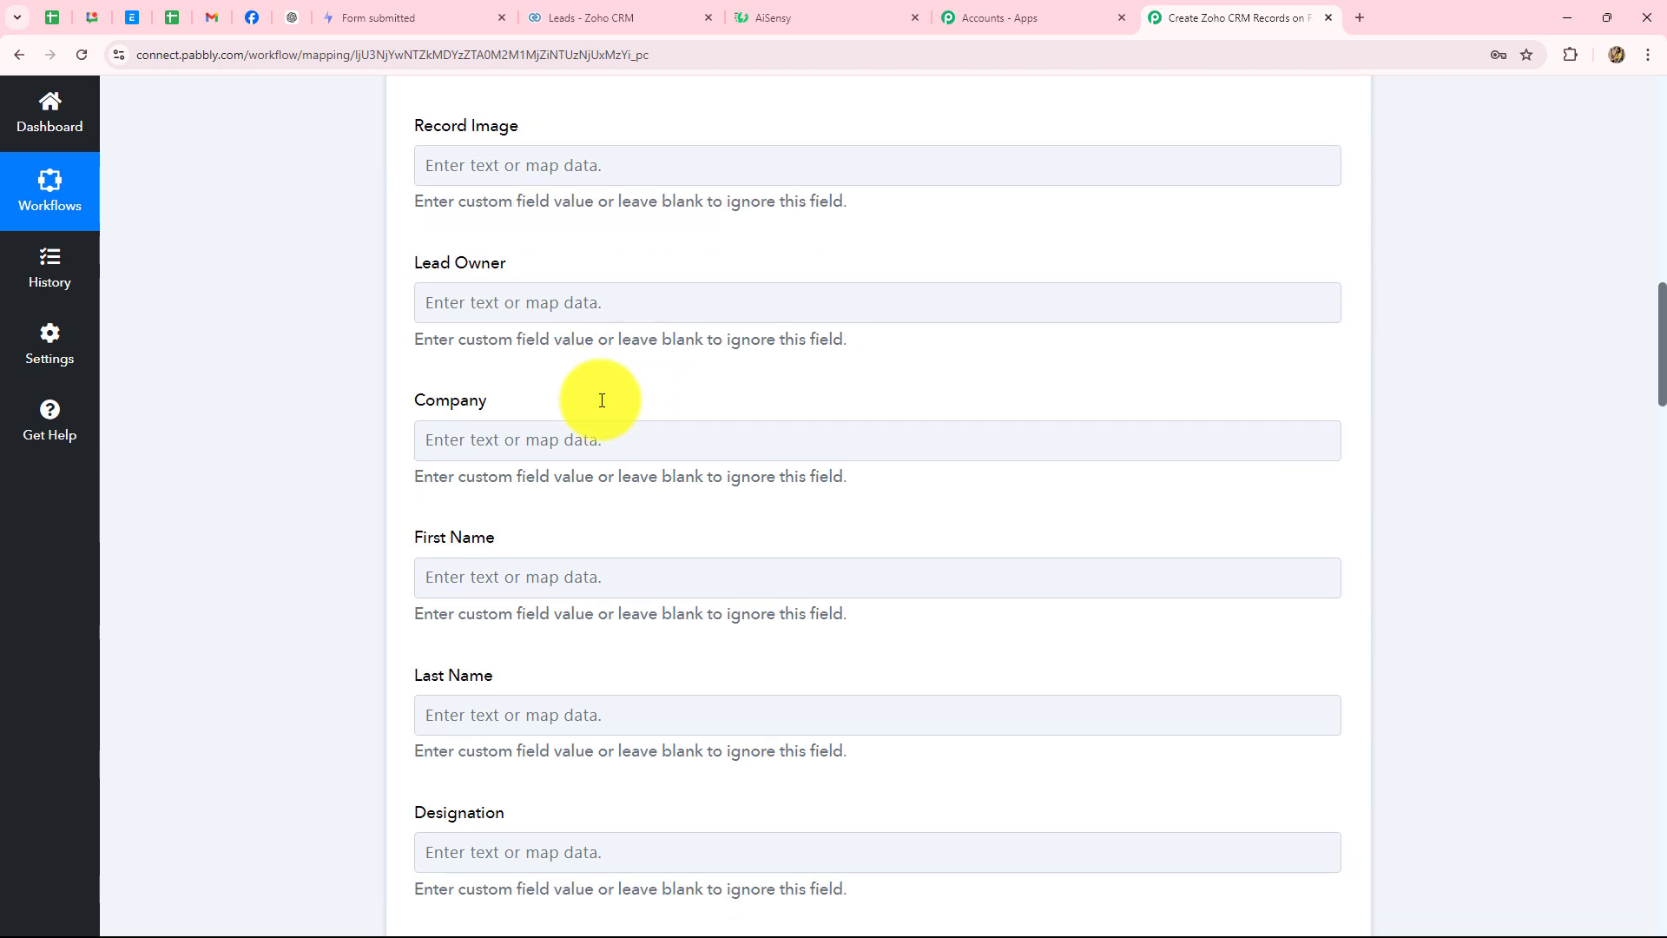
scroll(601, 386, "down", 3)
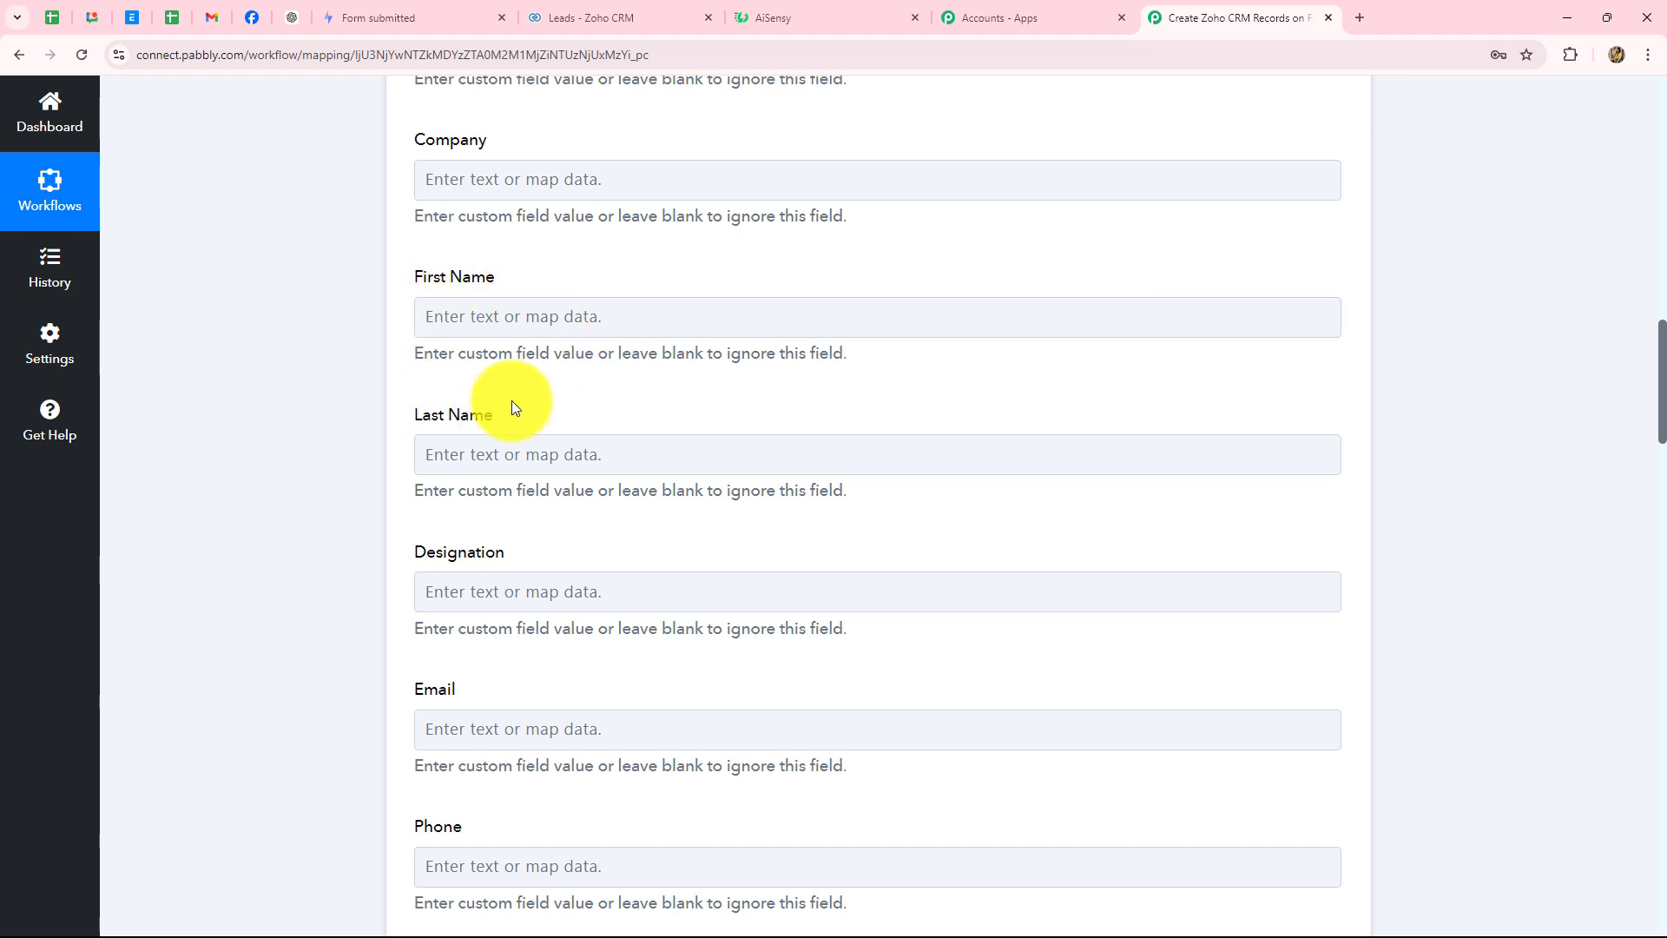
- Check the Formspark Name value mapped into the Zoho CRM First Name field
left_click(501, 332)
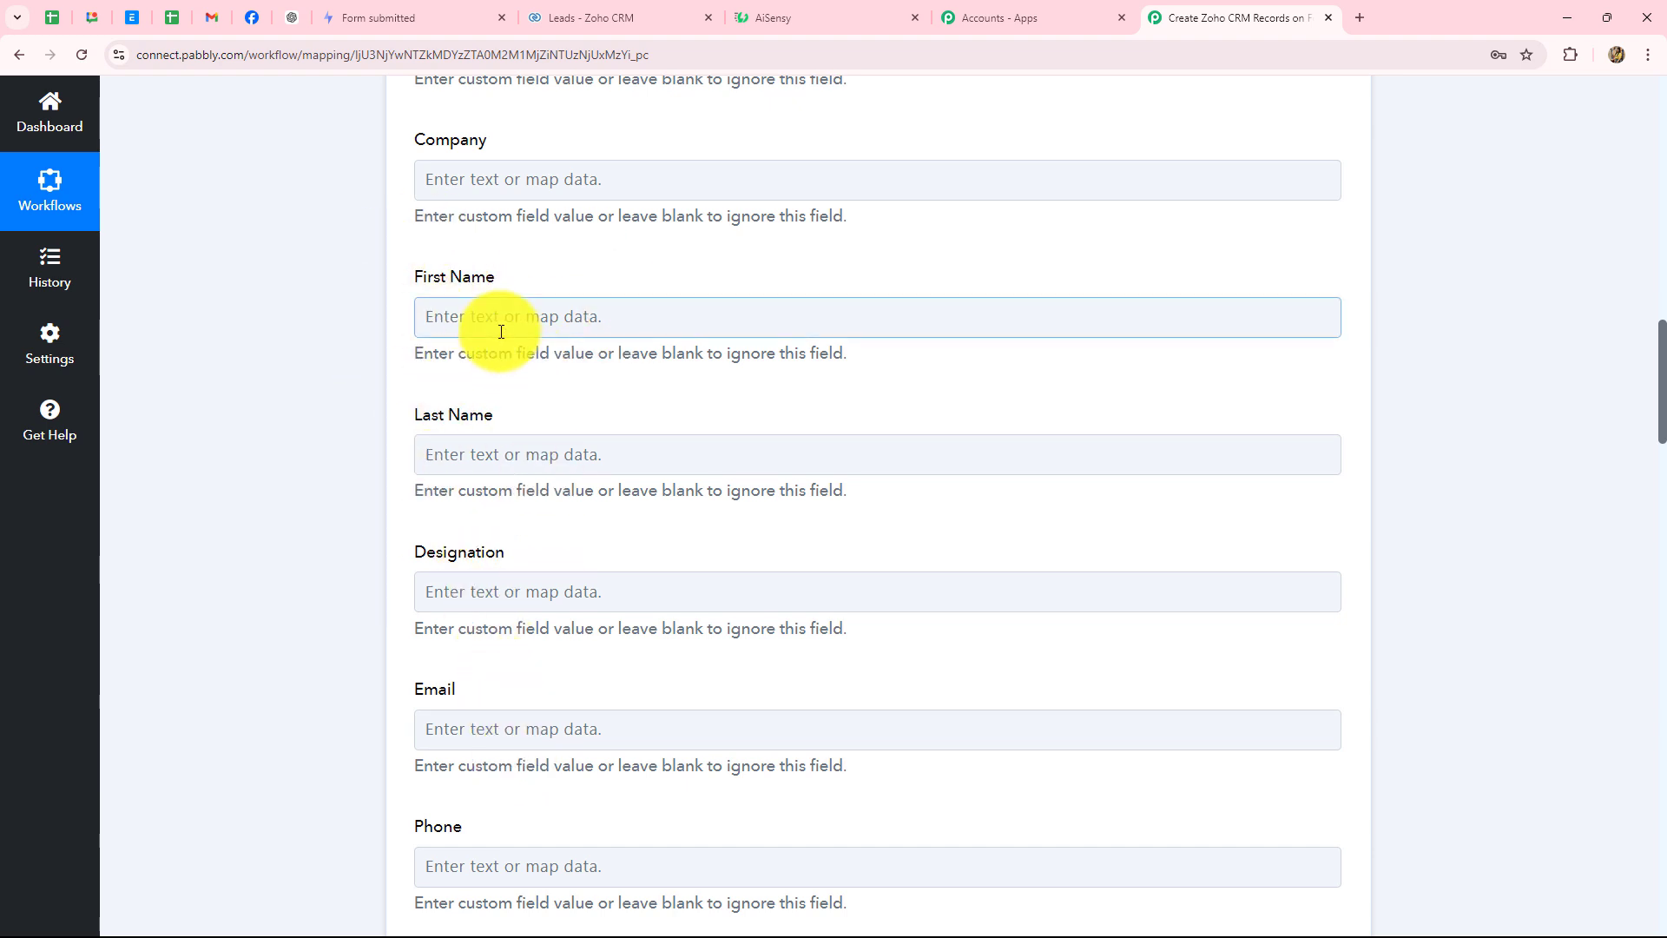
left_click(501, 317)
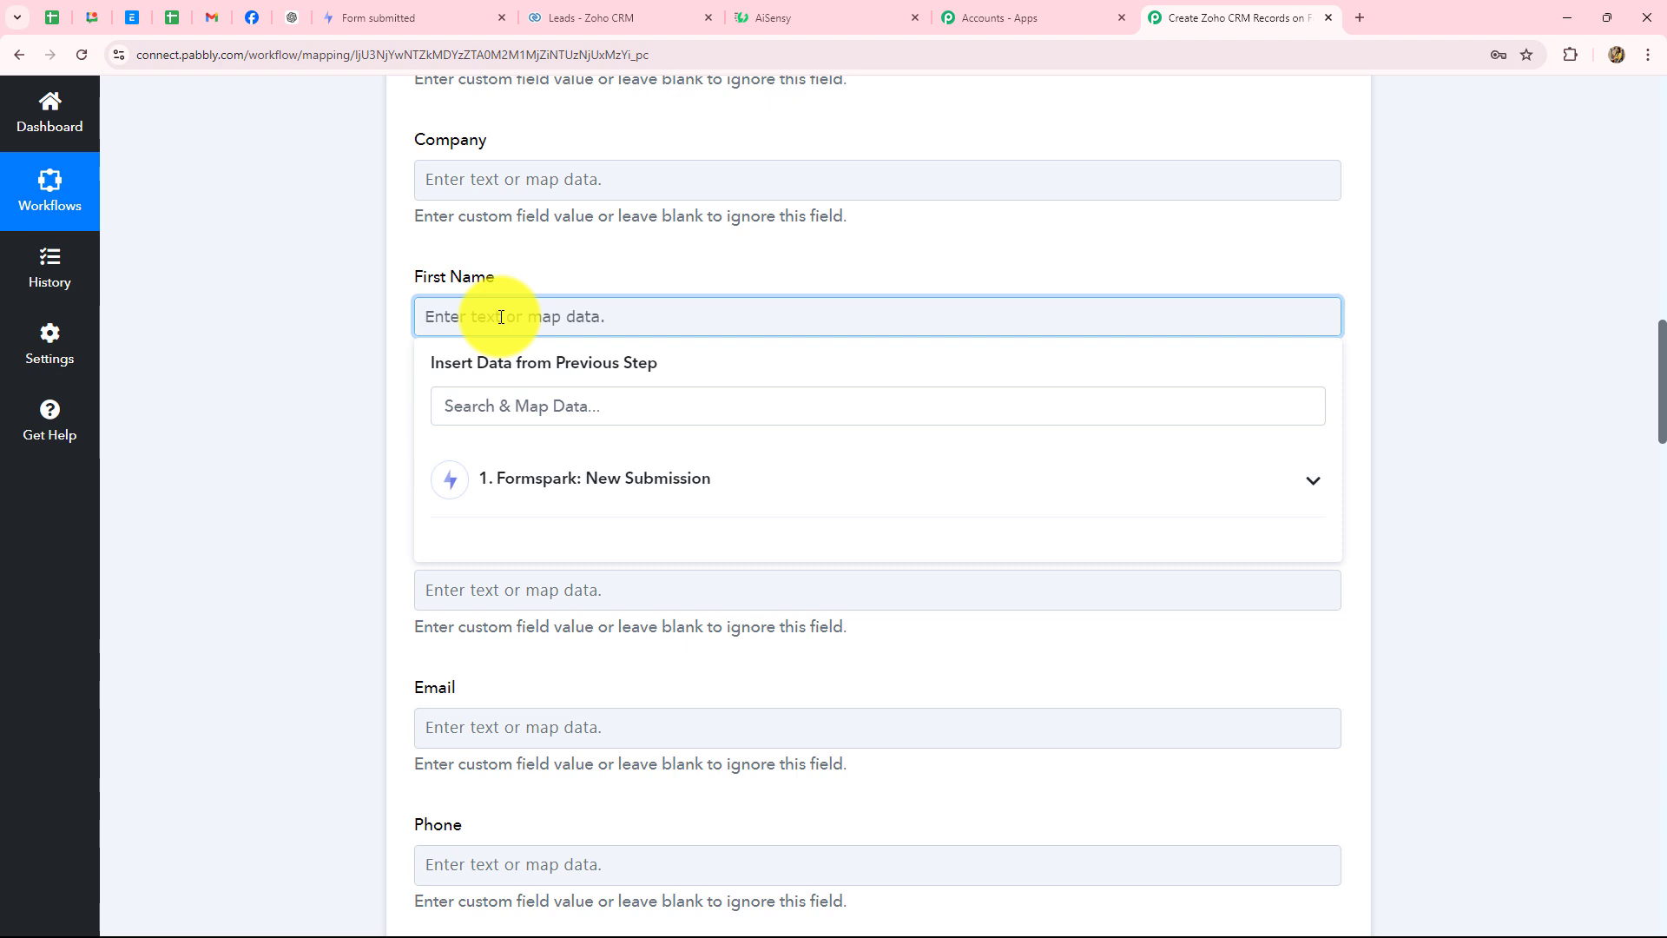
left_click(550, 474)
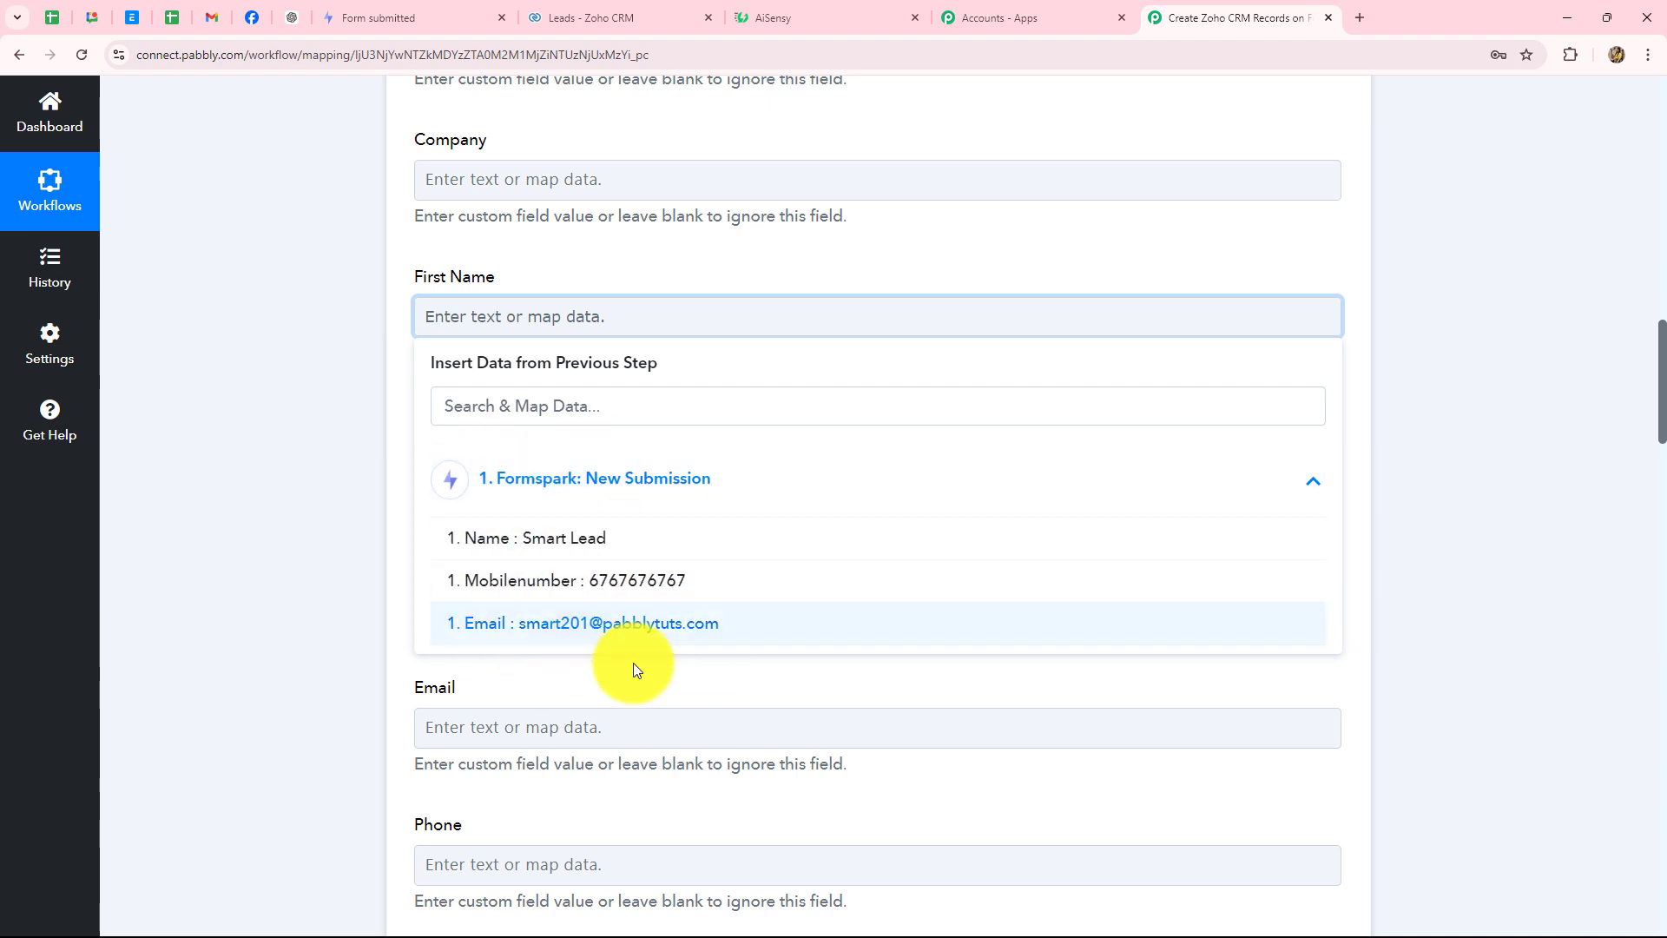
left_click(346, 359)
left_click(476, 325)
left_click(560, 479)
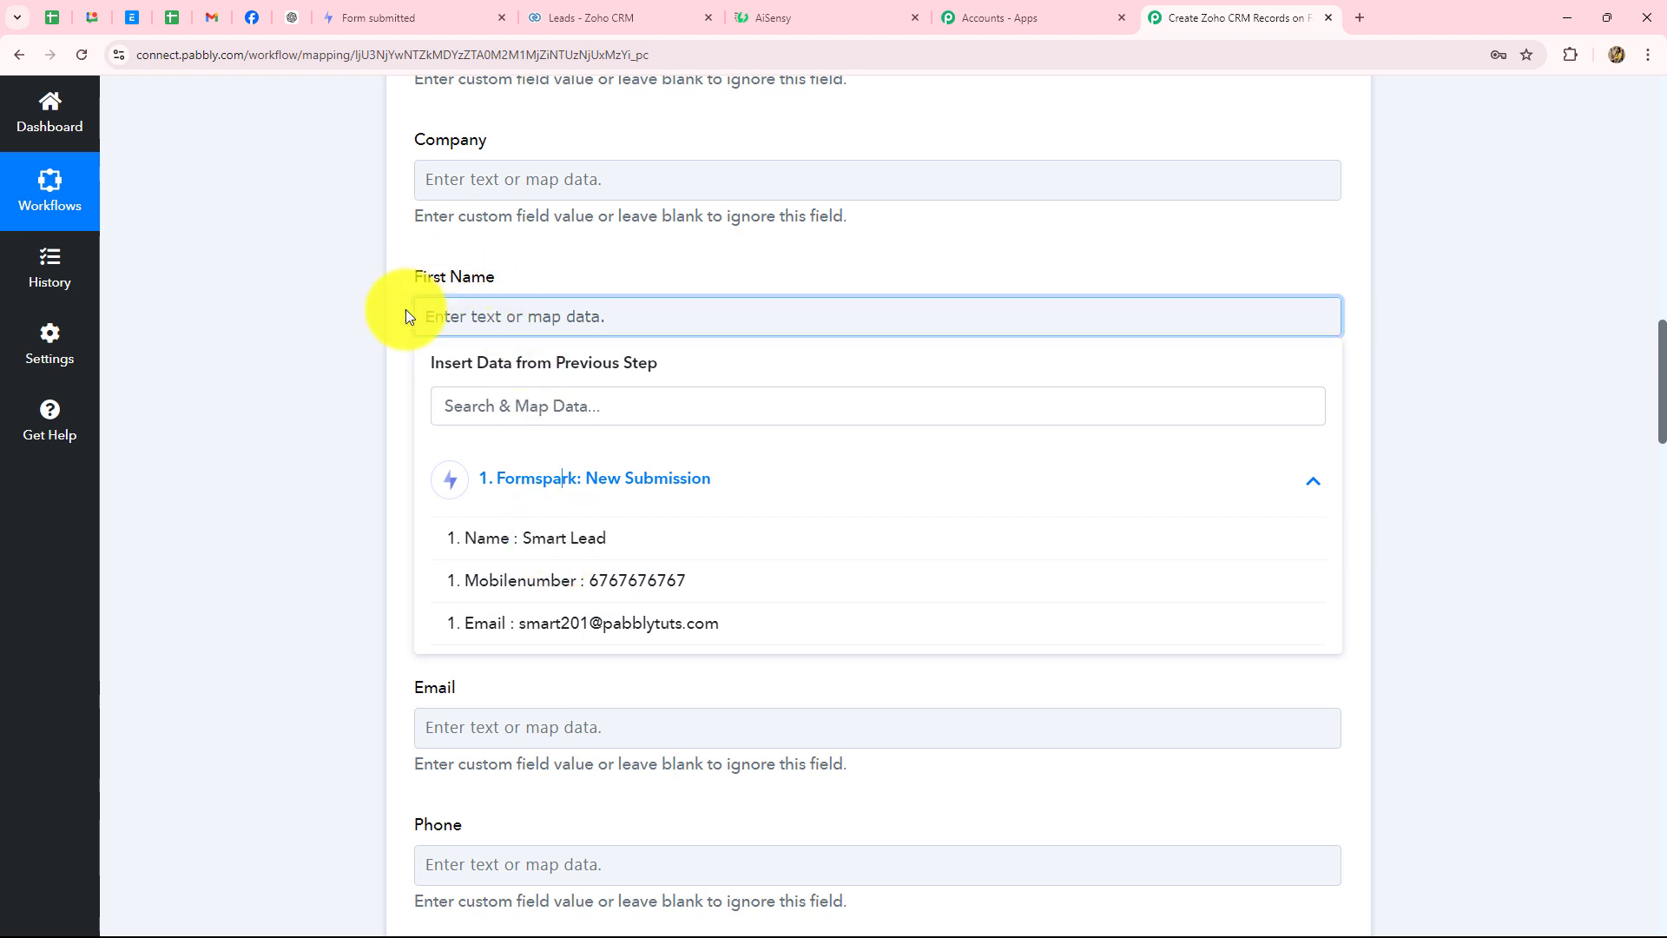
left_click(470, 314)
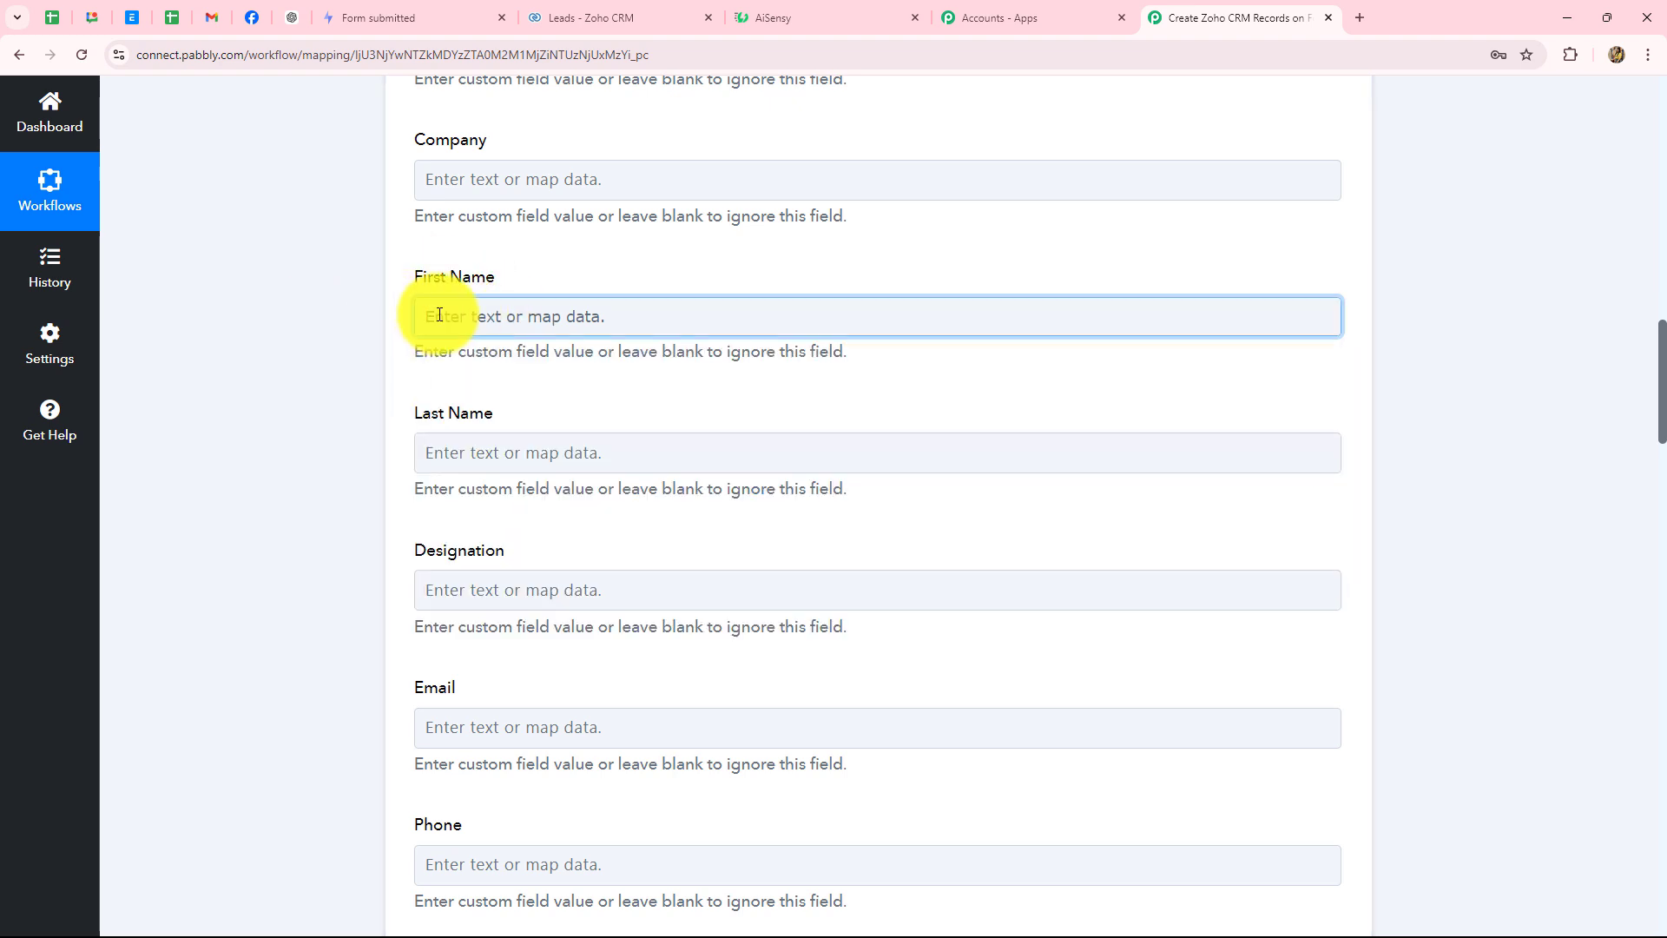
left_click(495, 316)
left_click(559, 502)
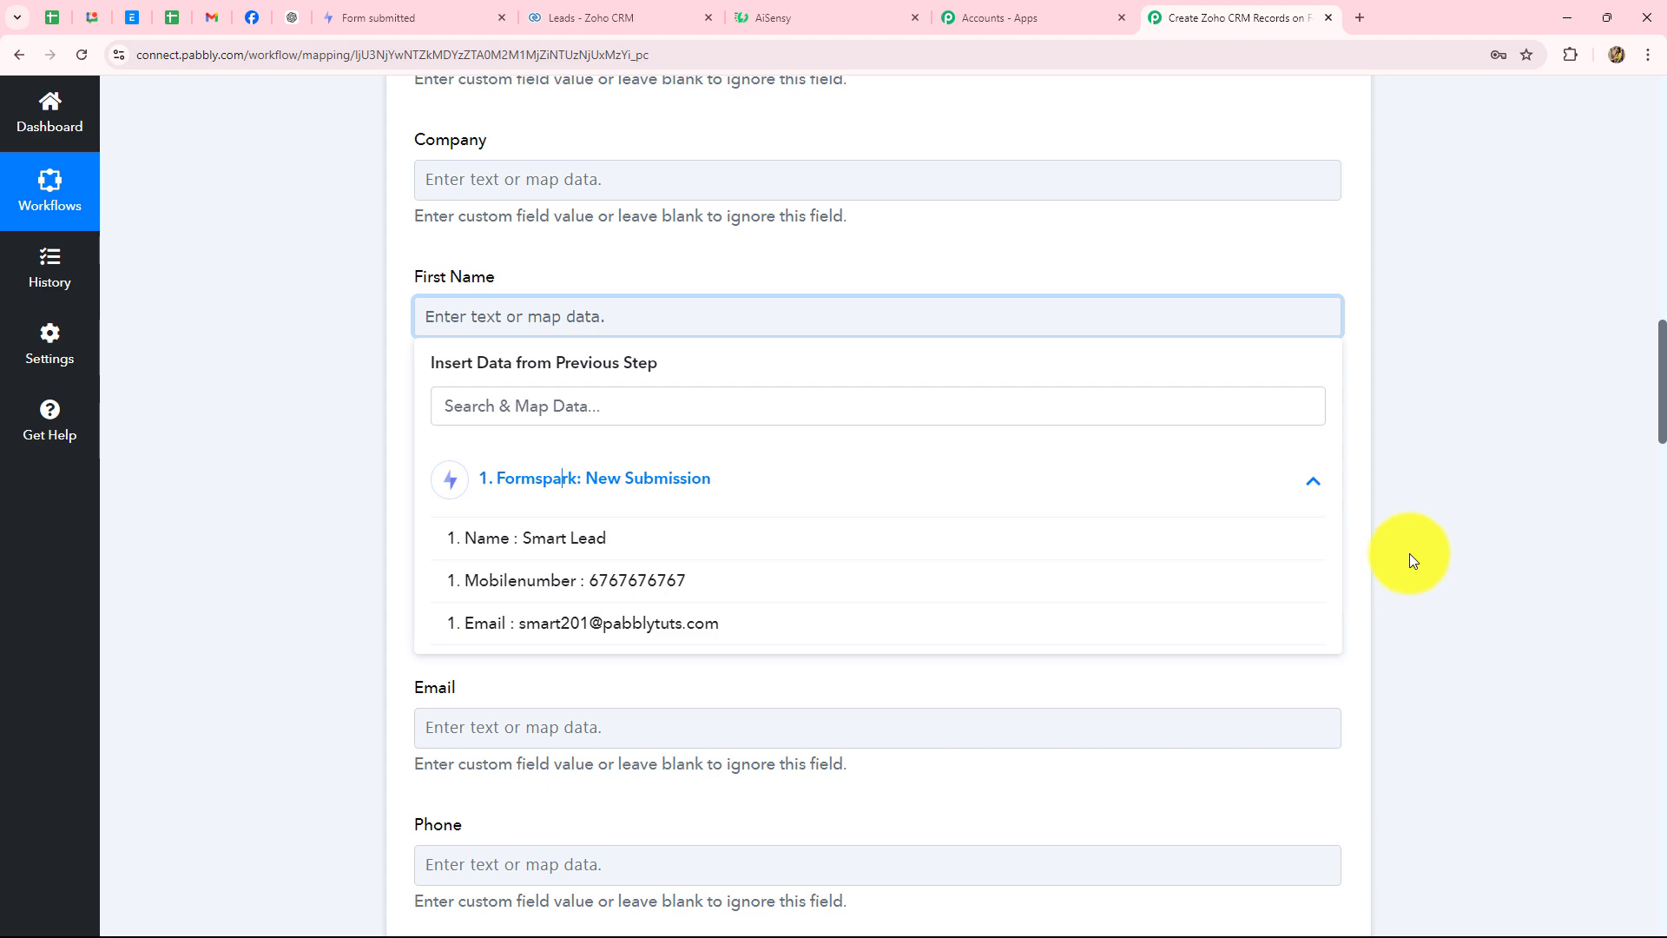
left_click(1421, 523)
scroll(1420, 523, "up", 20)
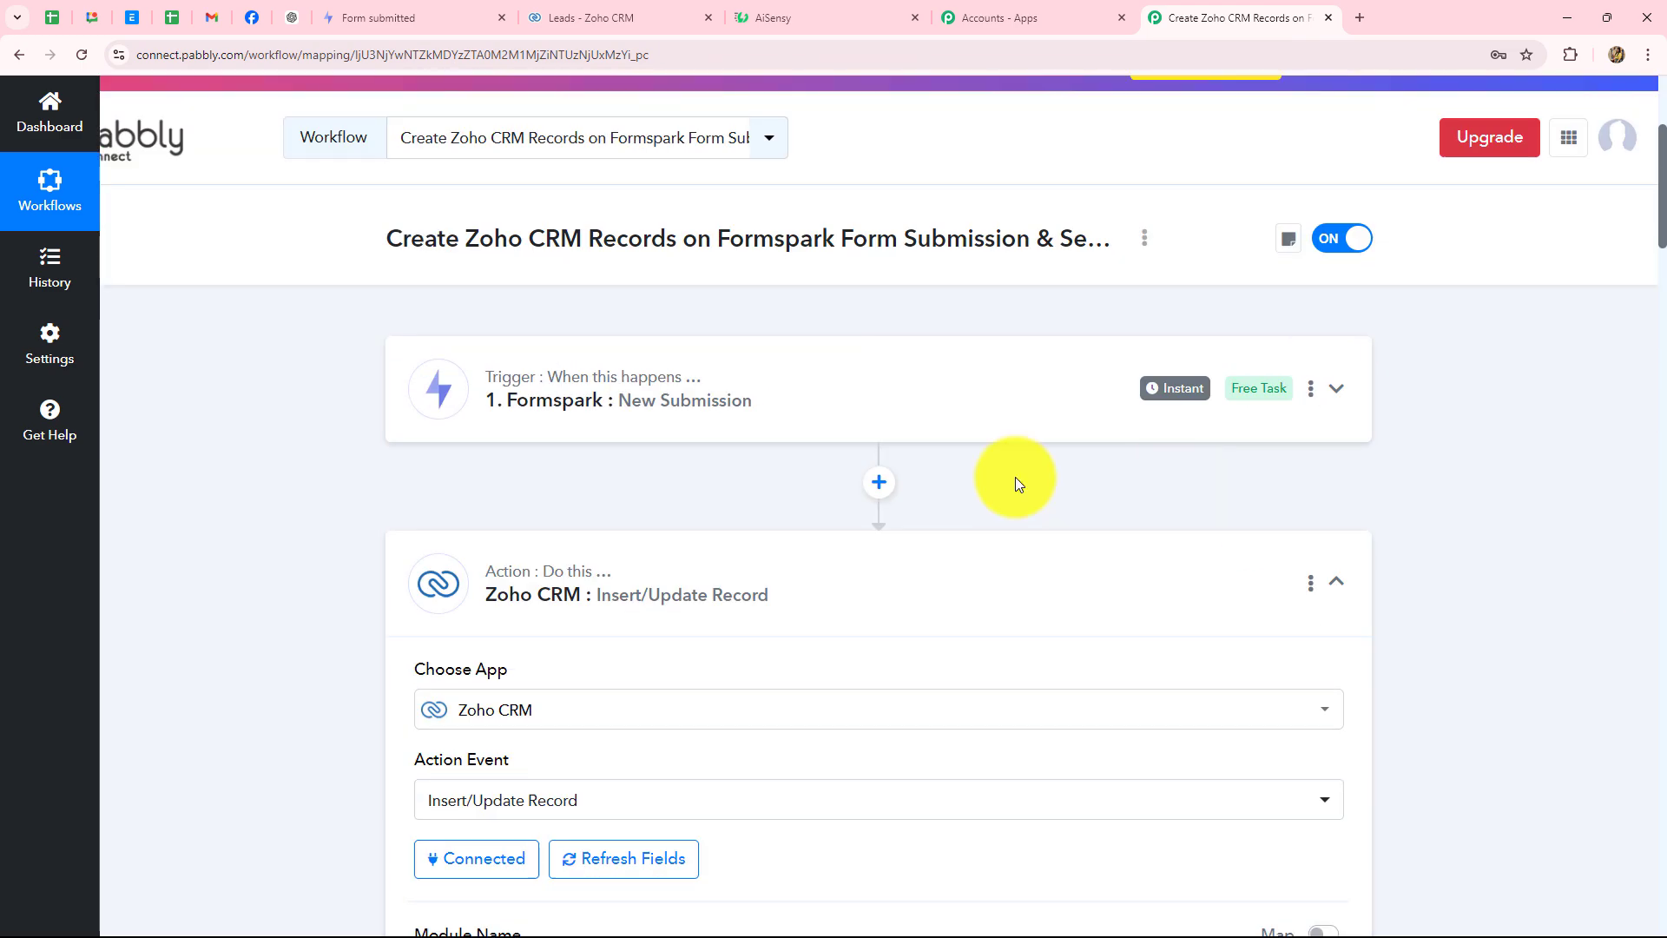
- Insert a Text Formatter (Pabbly) step with the Split Text event after the trigger and connect it
left_click(880, 484)
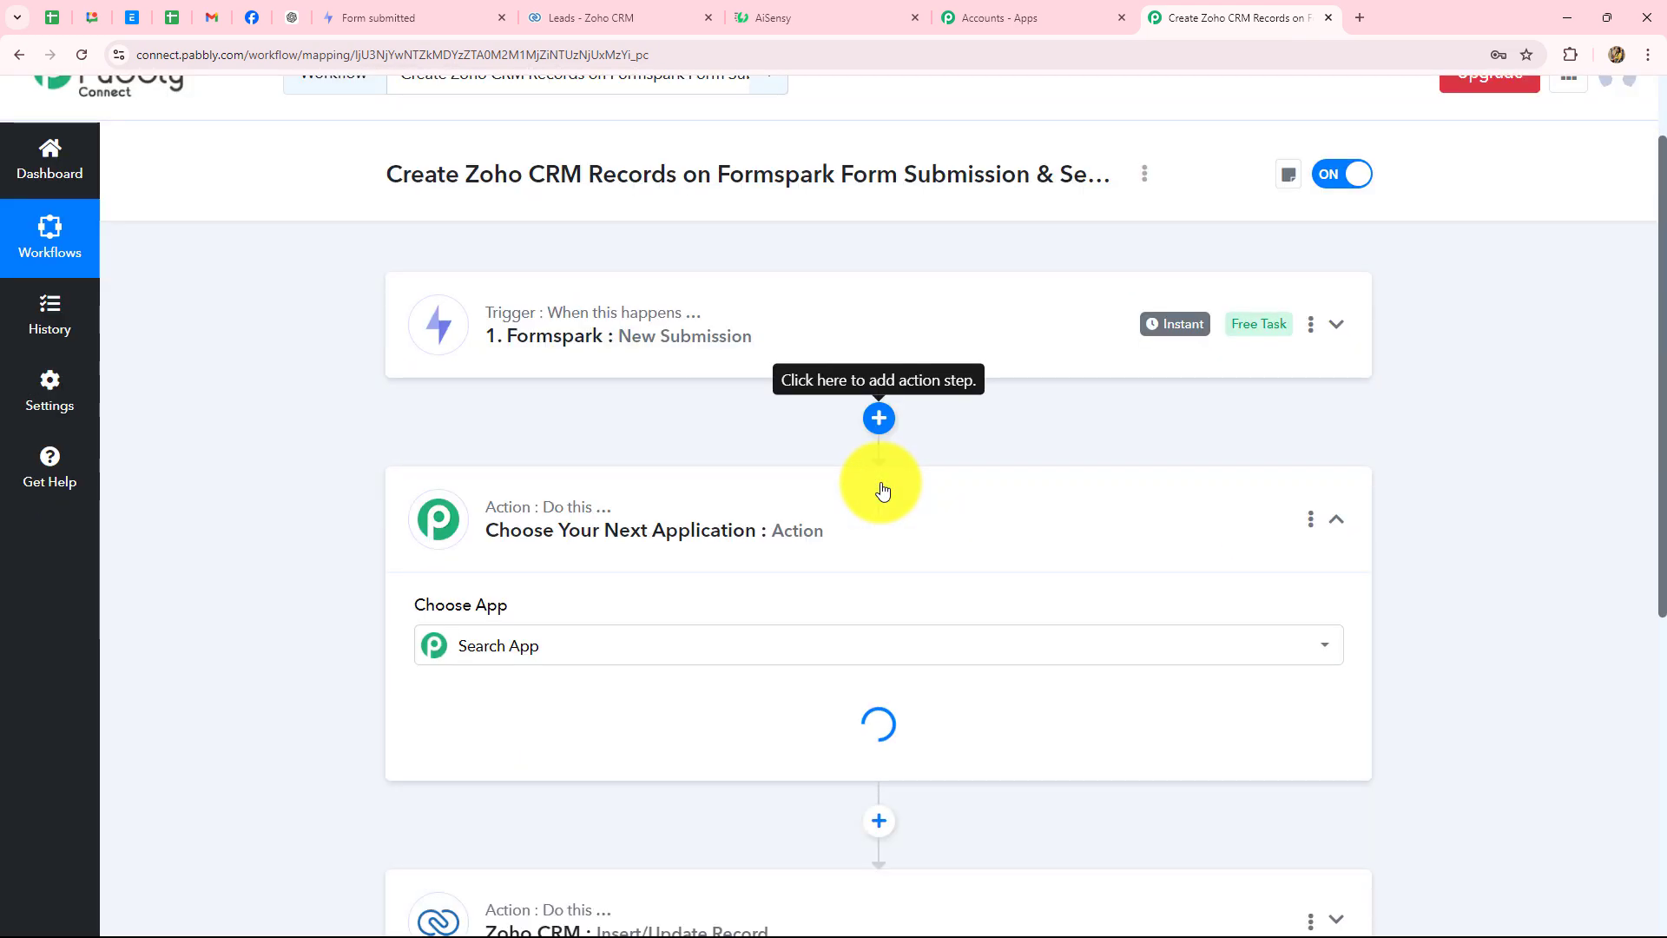
left_click(447, 401)
type("te")
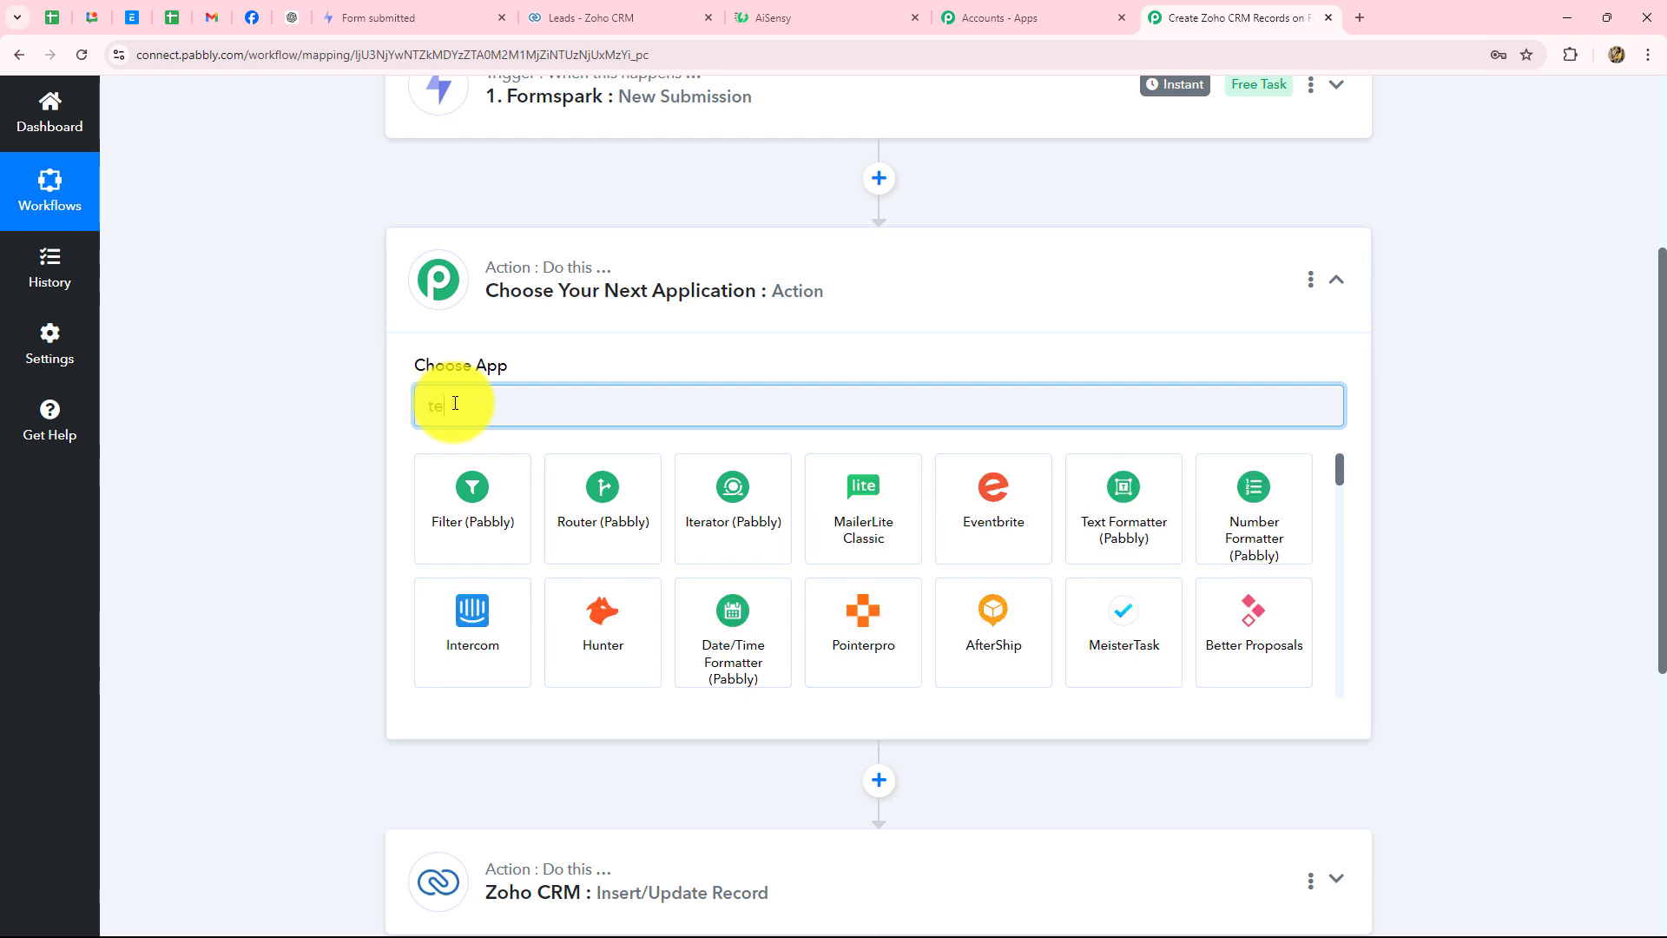
type("xt")
left_click(451, 484)
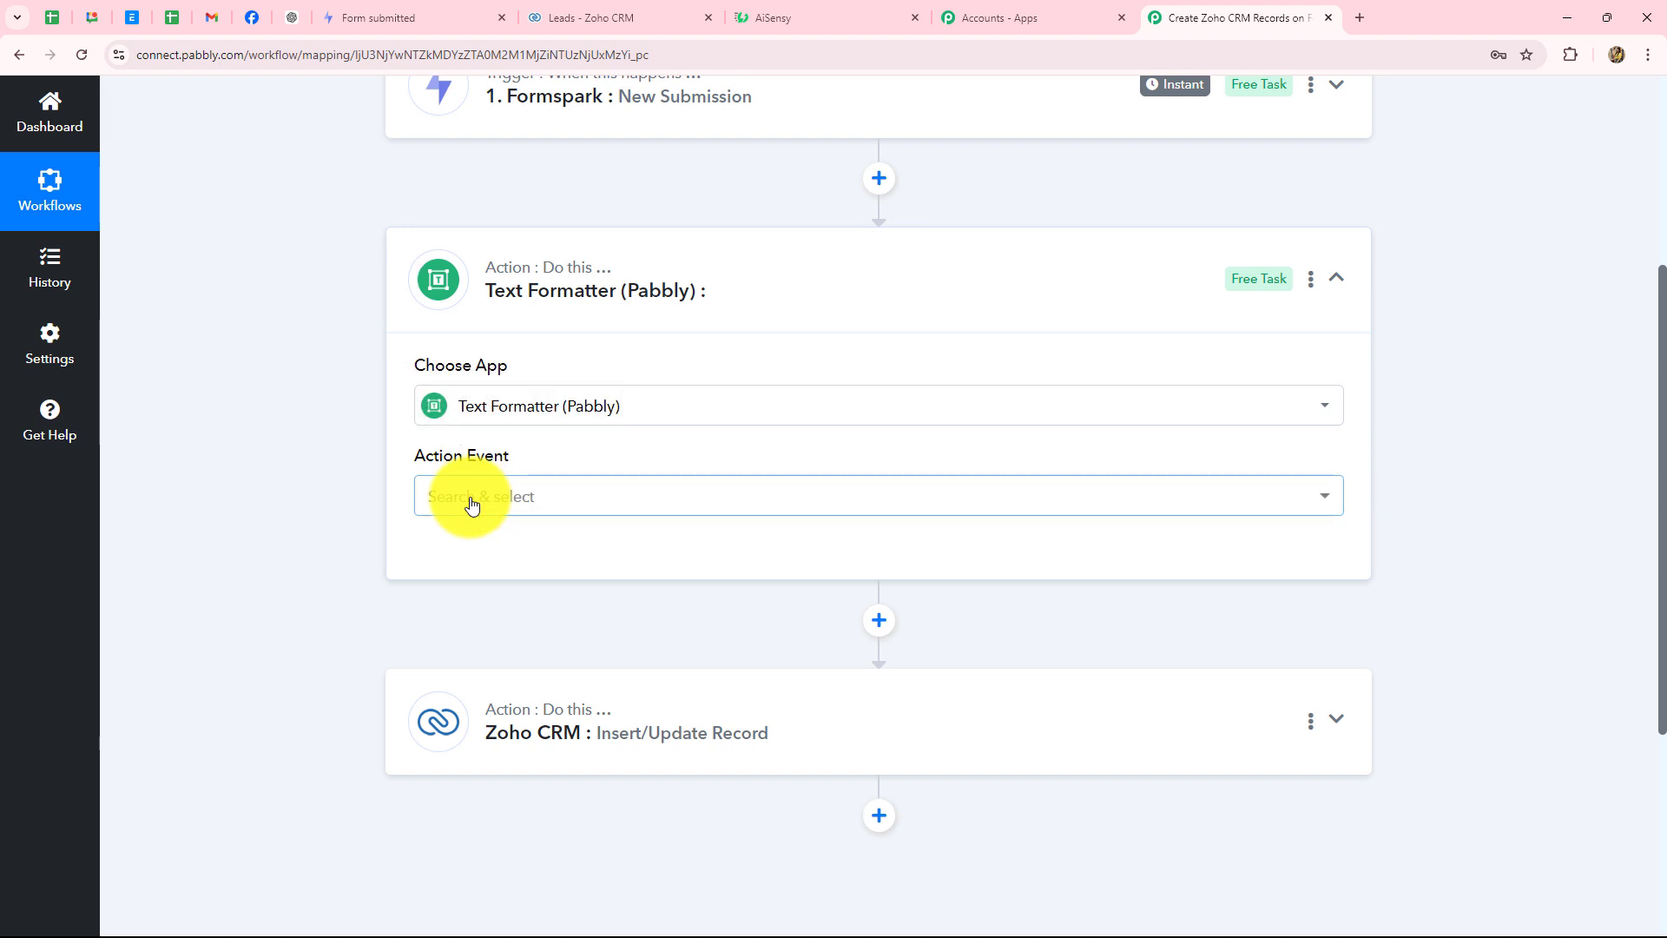
left_click(471, 502)
type("s")
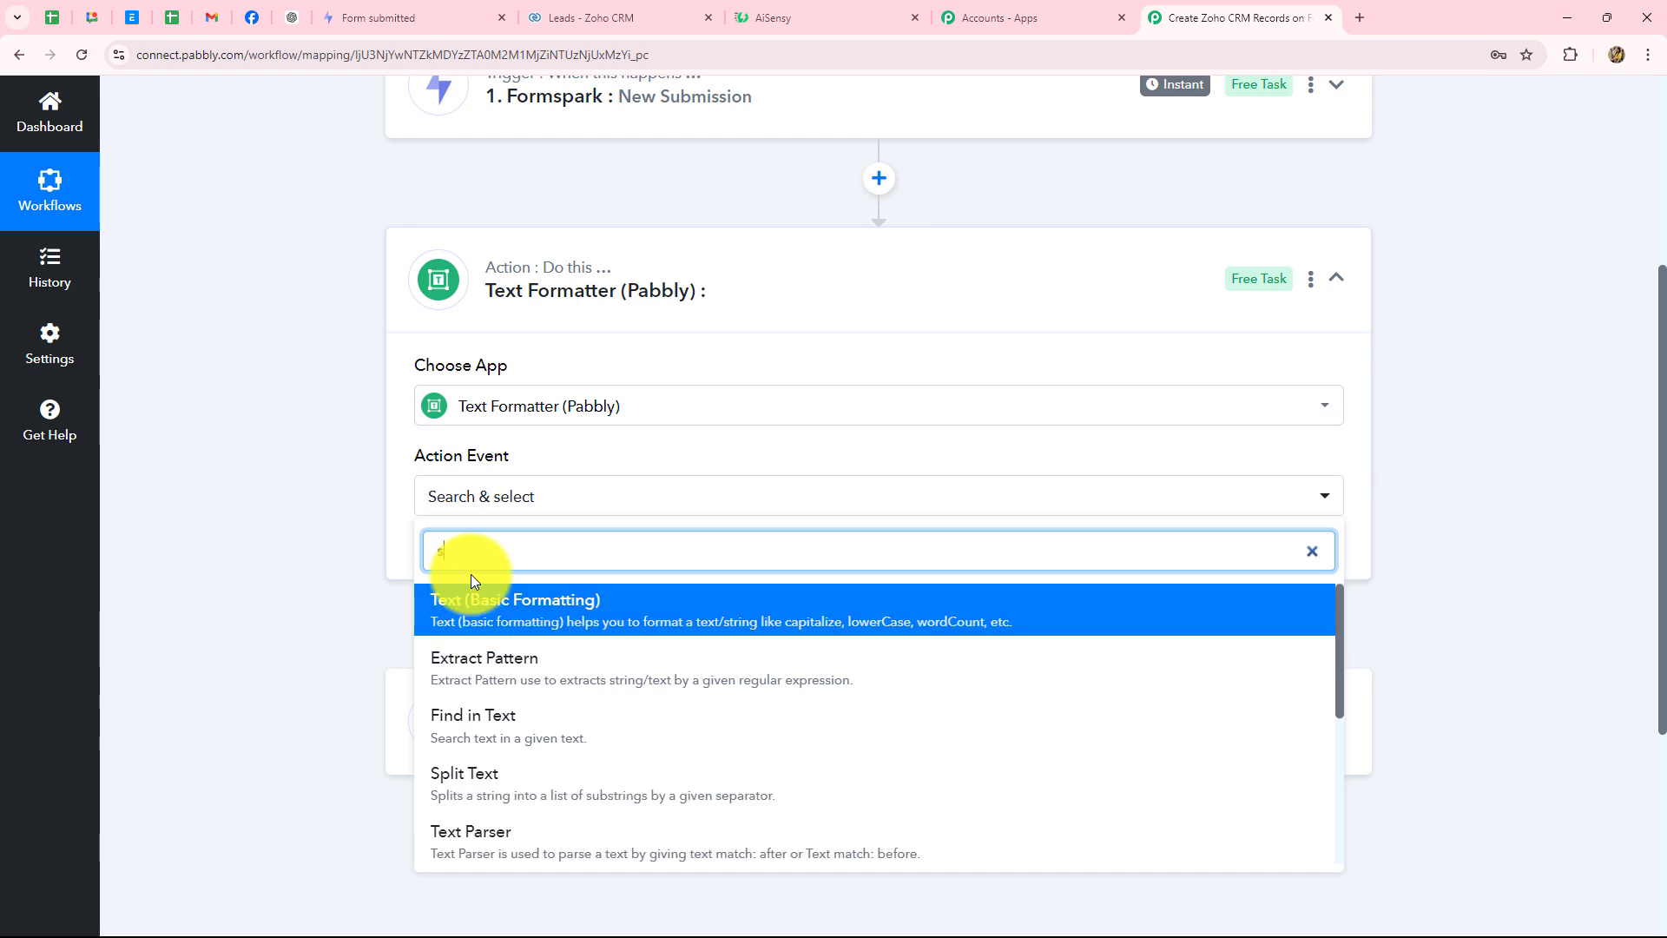
left_click(456, 782)
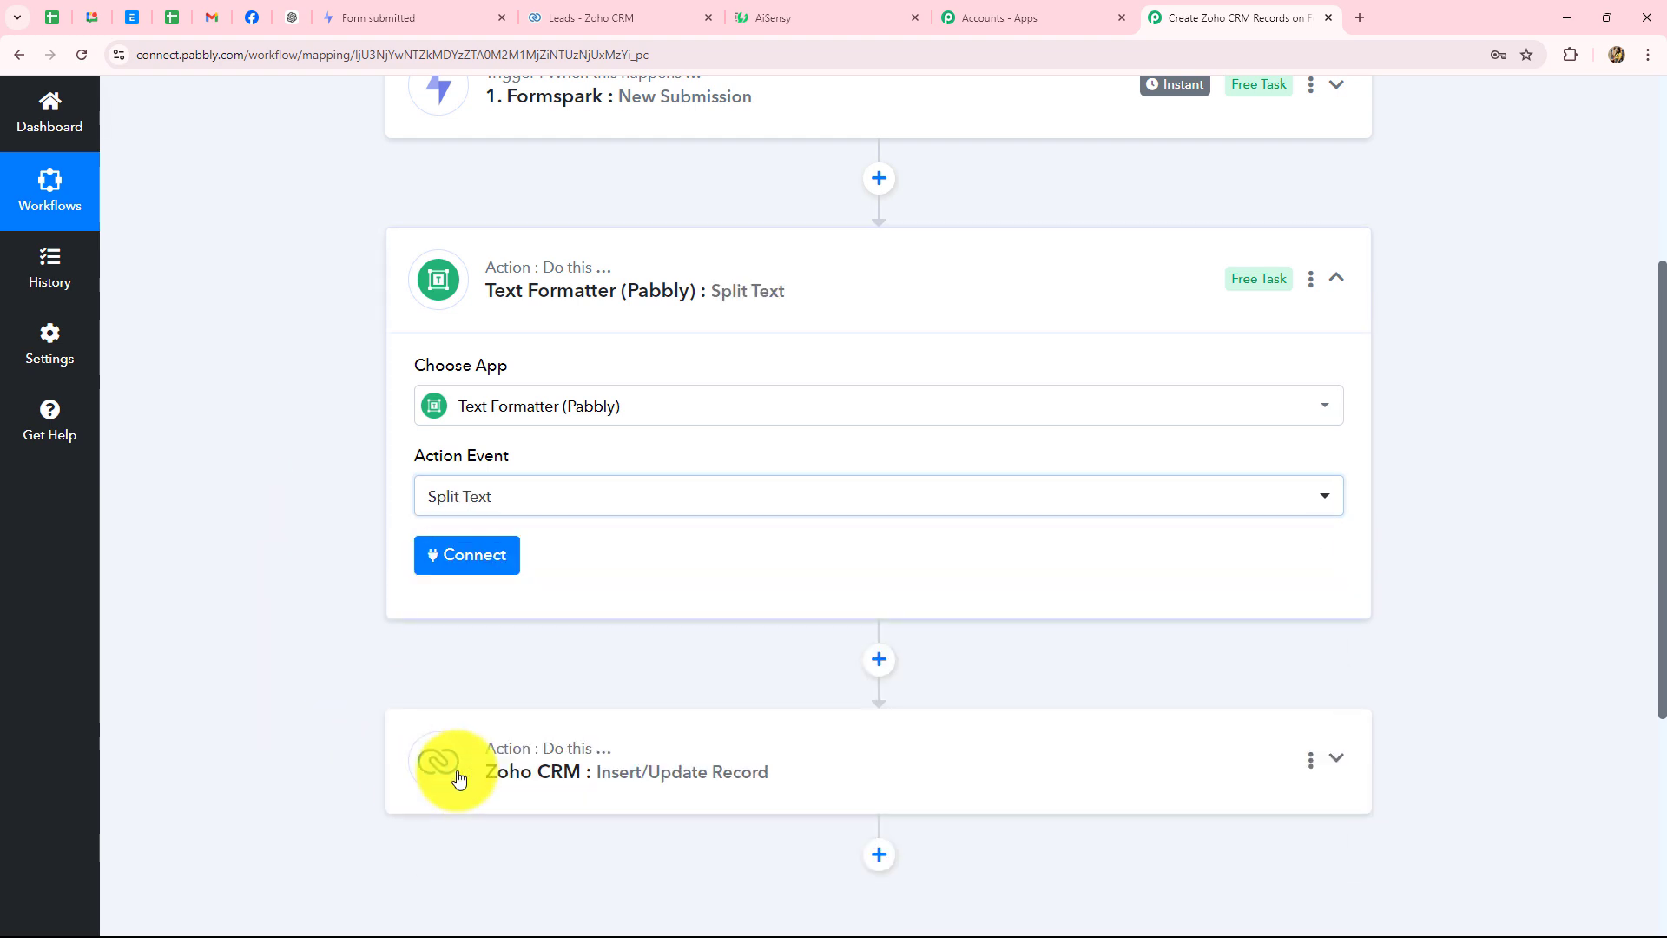
left_click(498, 562)
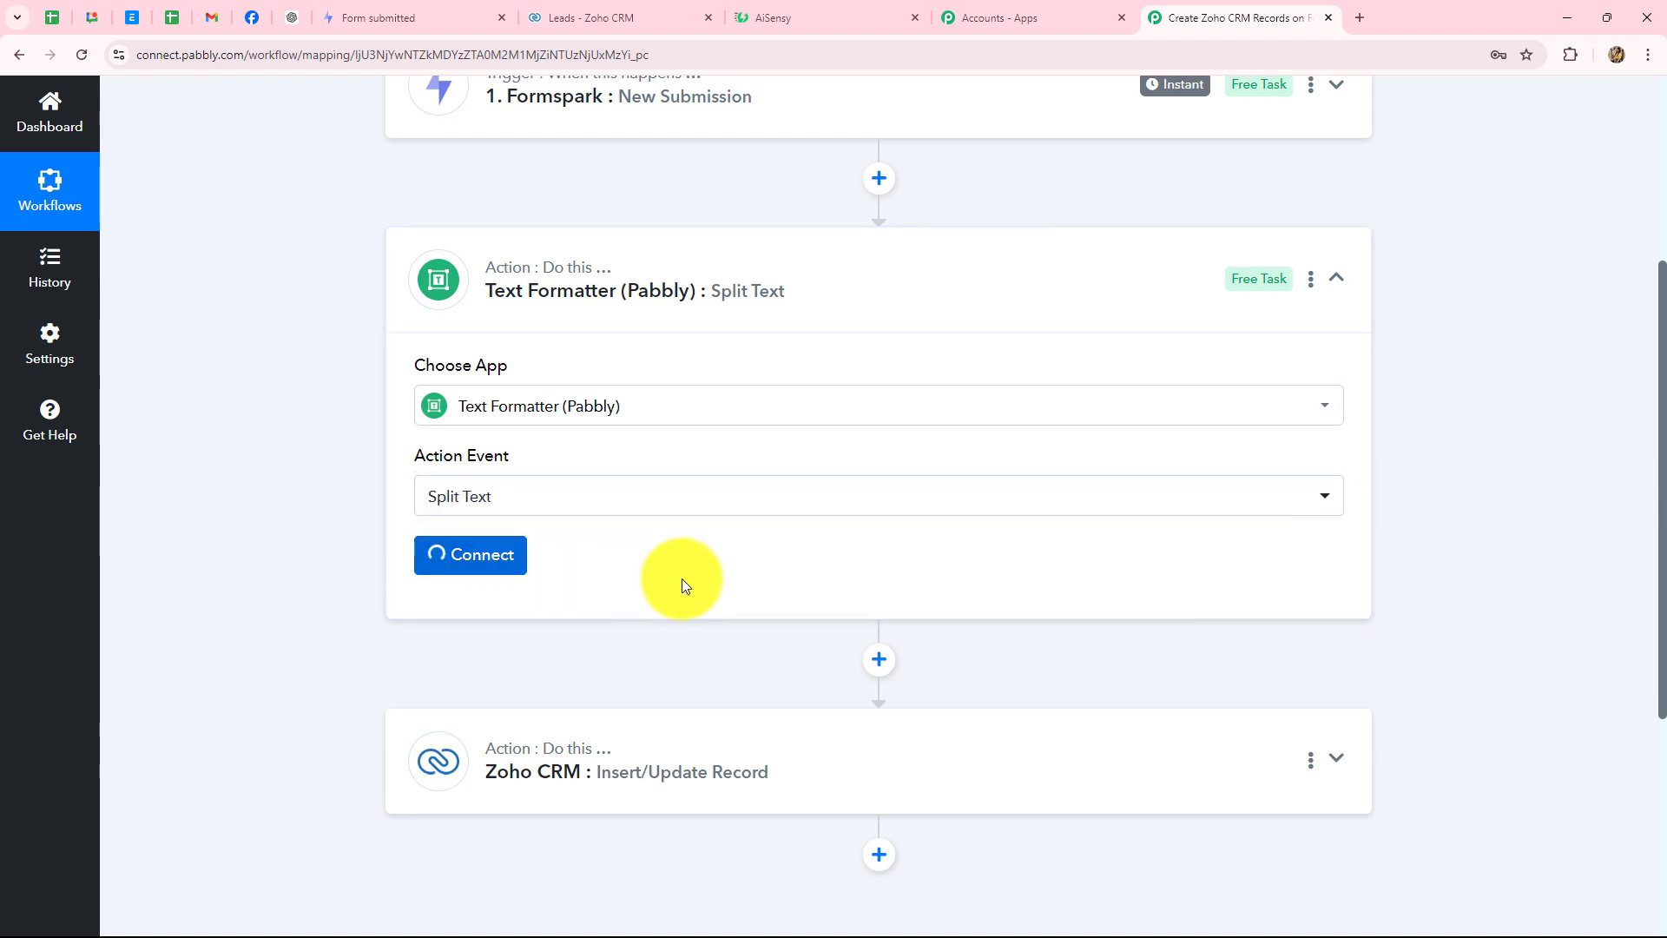
scroll(860, 554, "down", 5)
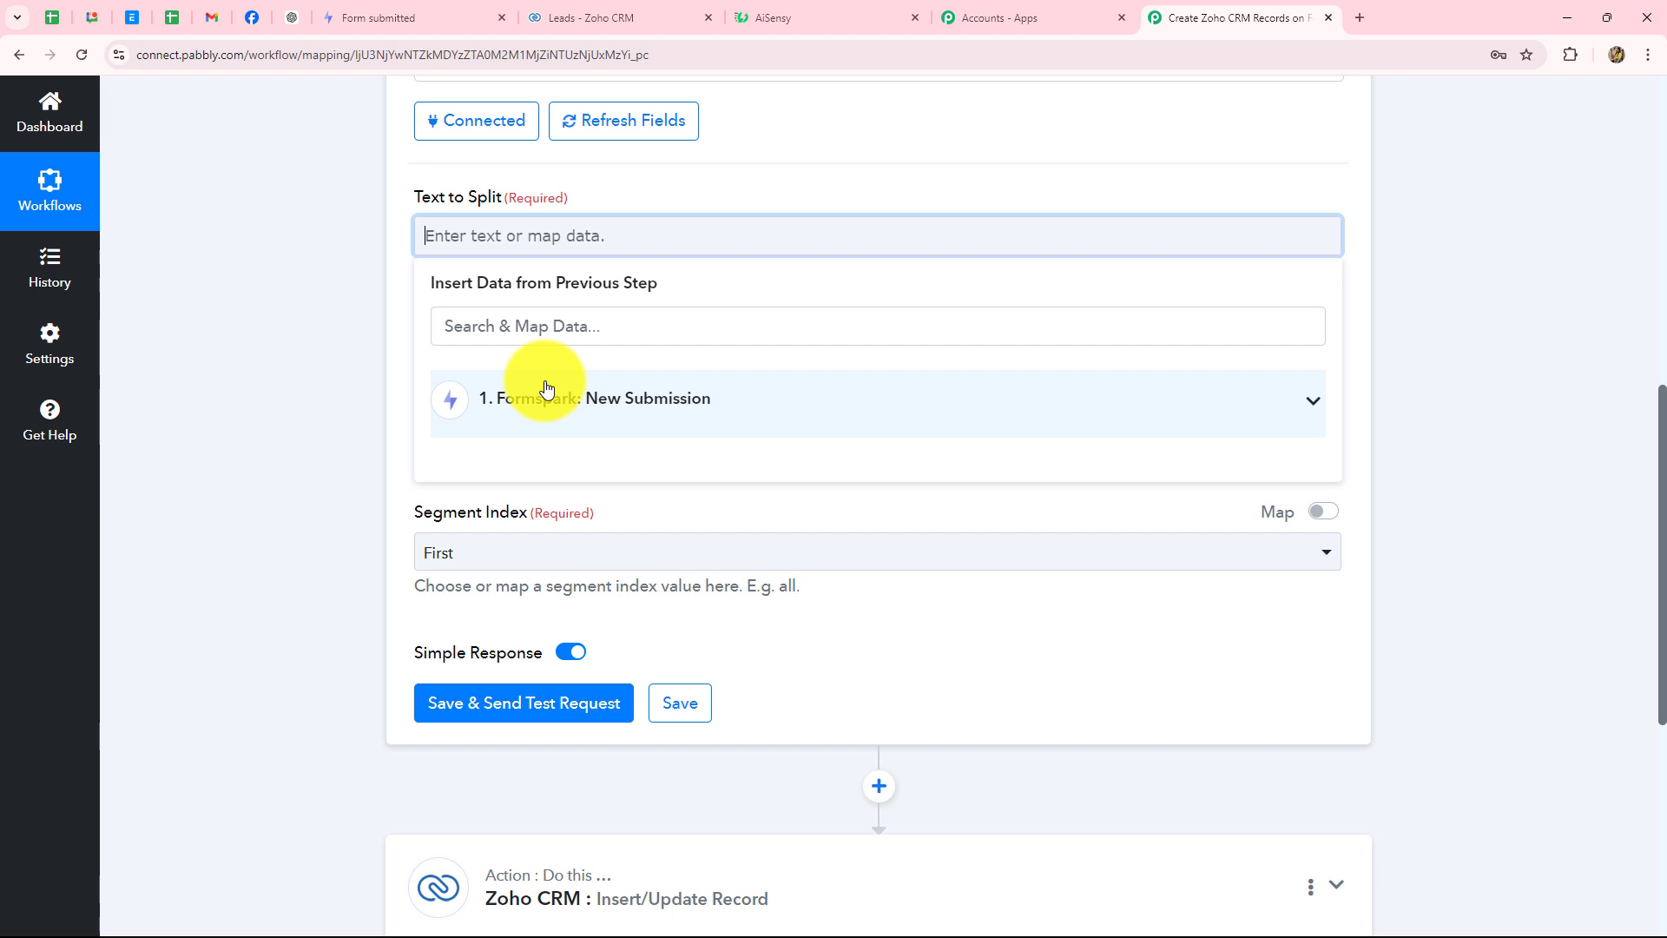
- Map the Formspark Name value into Text to Split
left_click(552, 398)
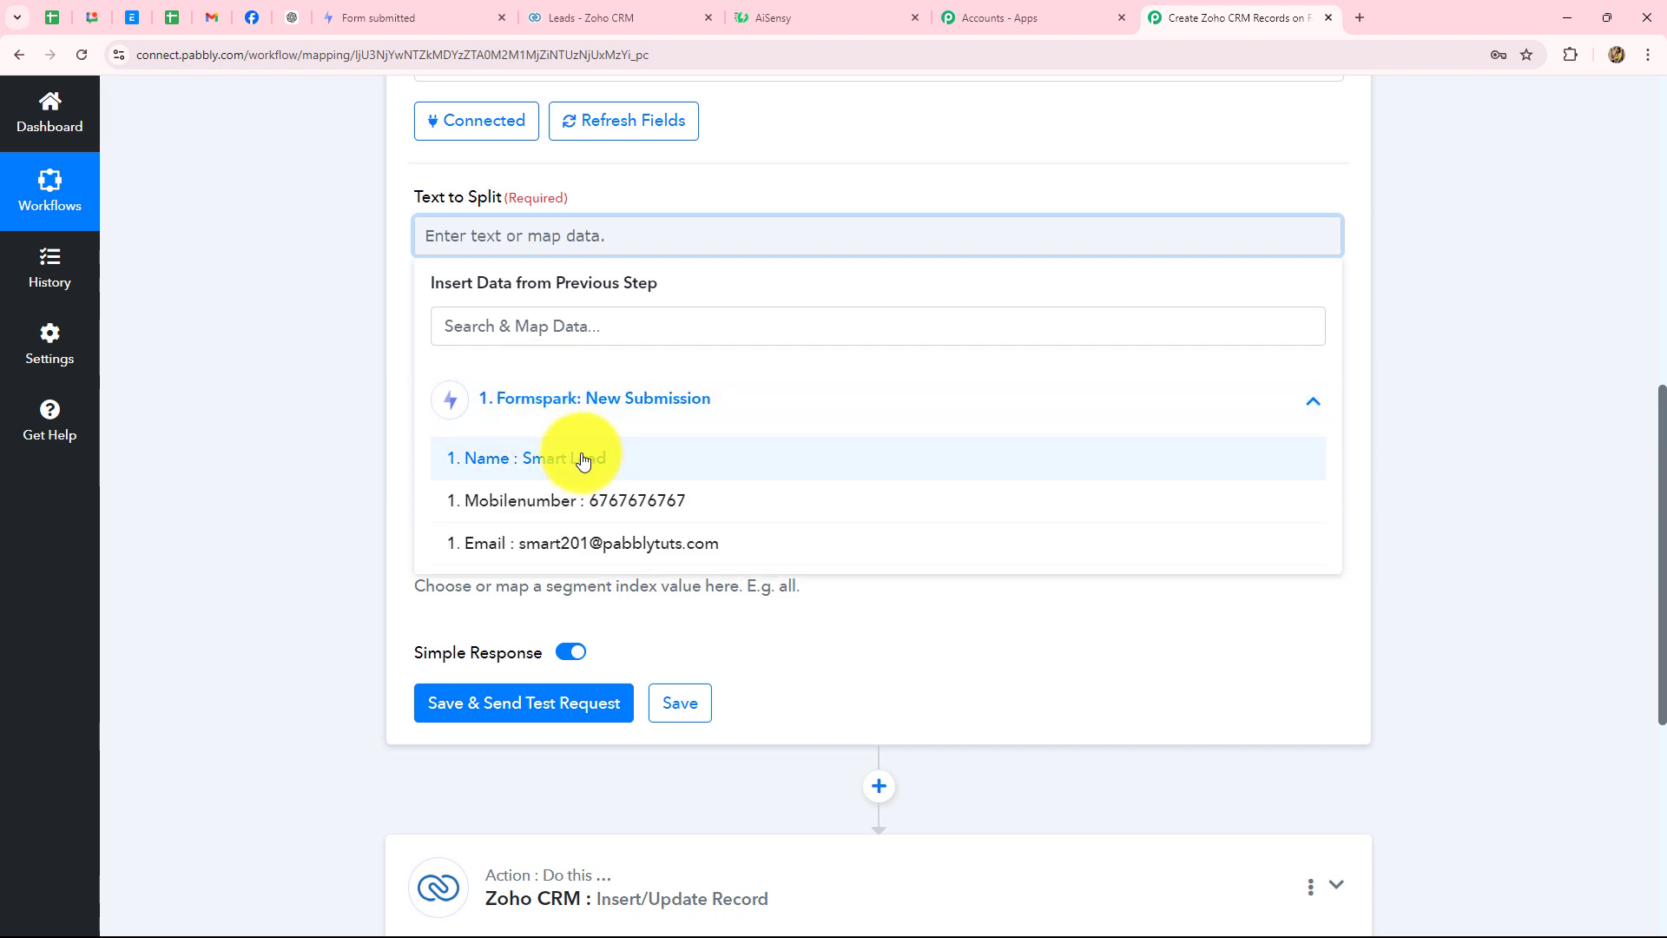
left_click(582, 458)
left_click(1421, 275)
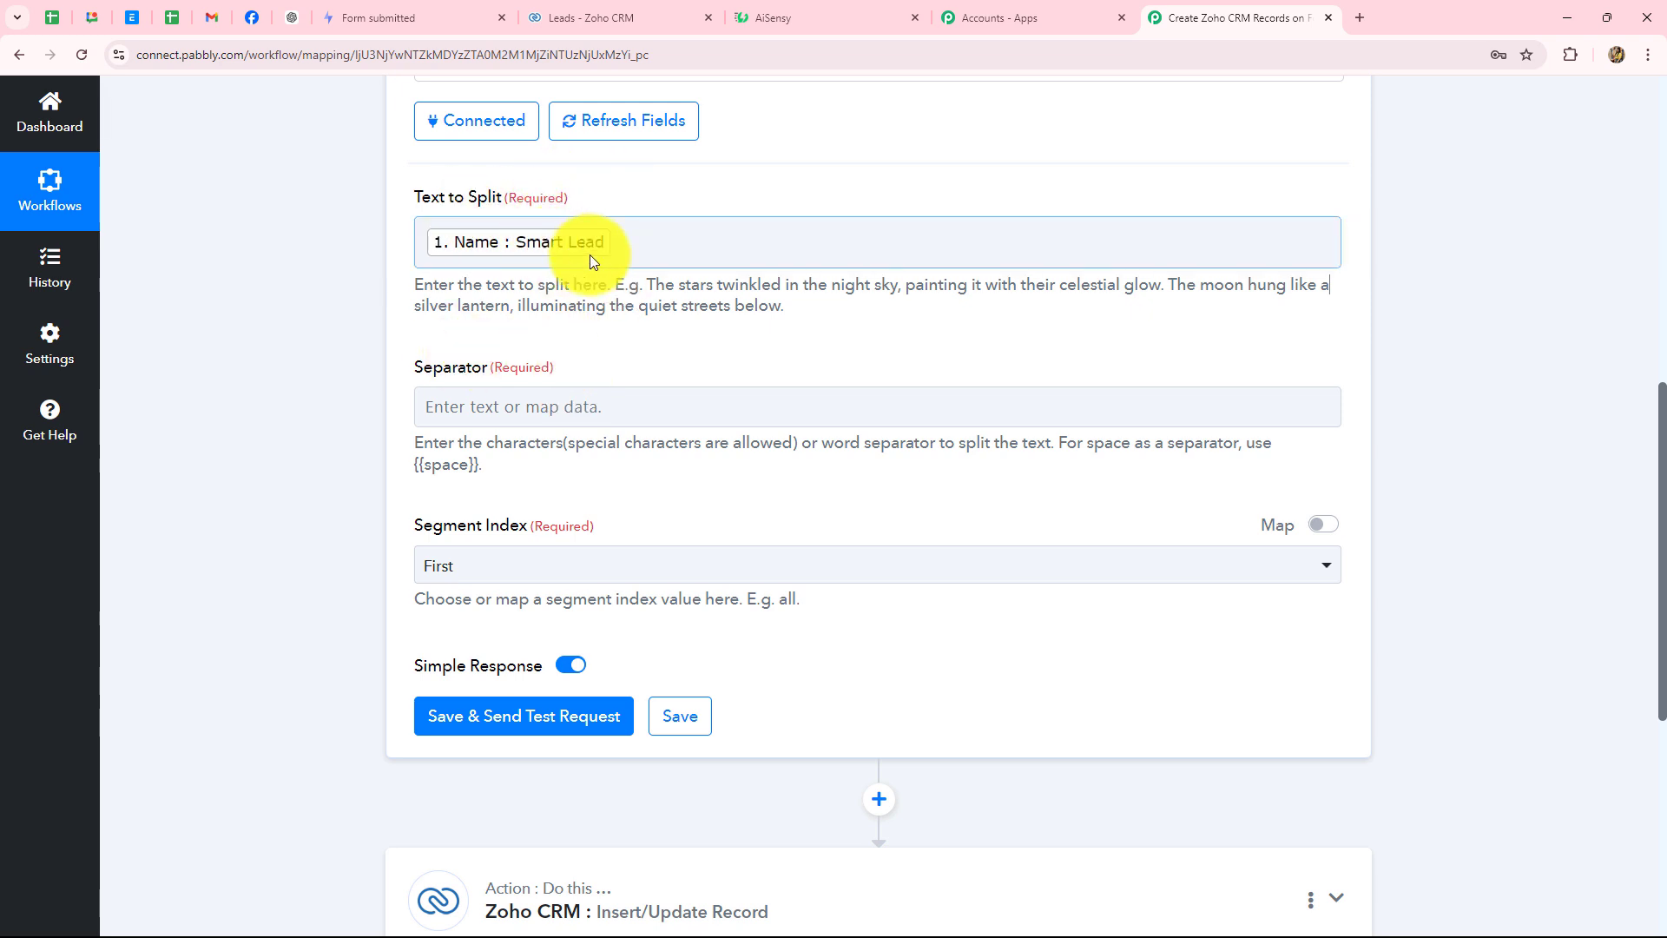
- Copy {{space}} from the help text and paste it into the Separator field
scroll(573, 382, "down", 2)
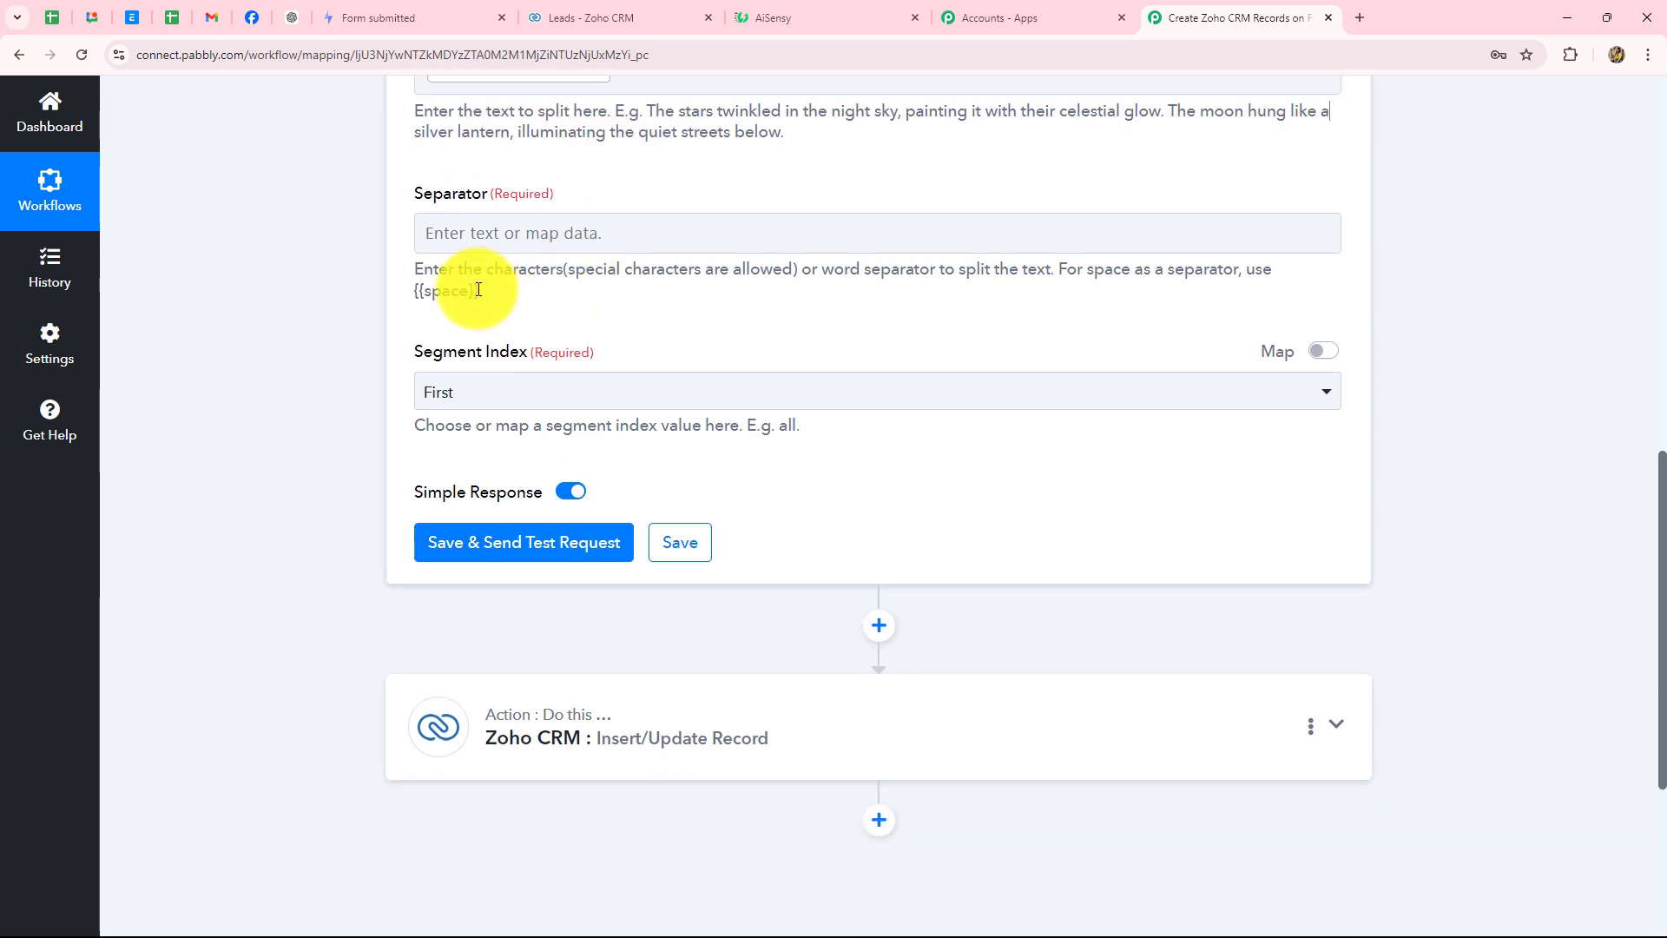
left_click_drag(479, 290, 393, 309)
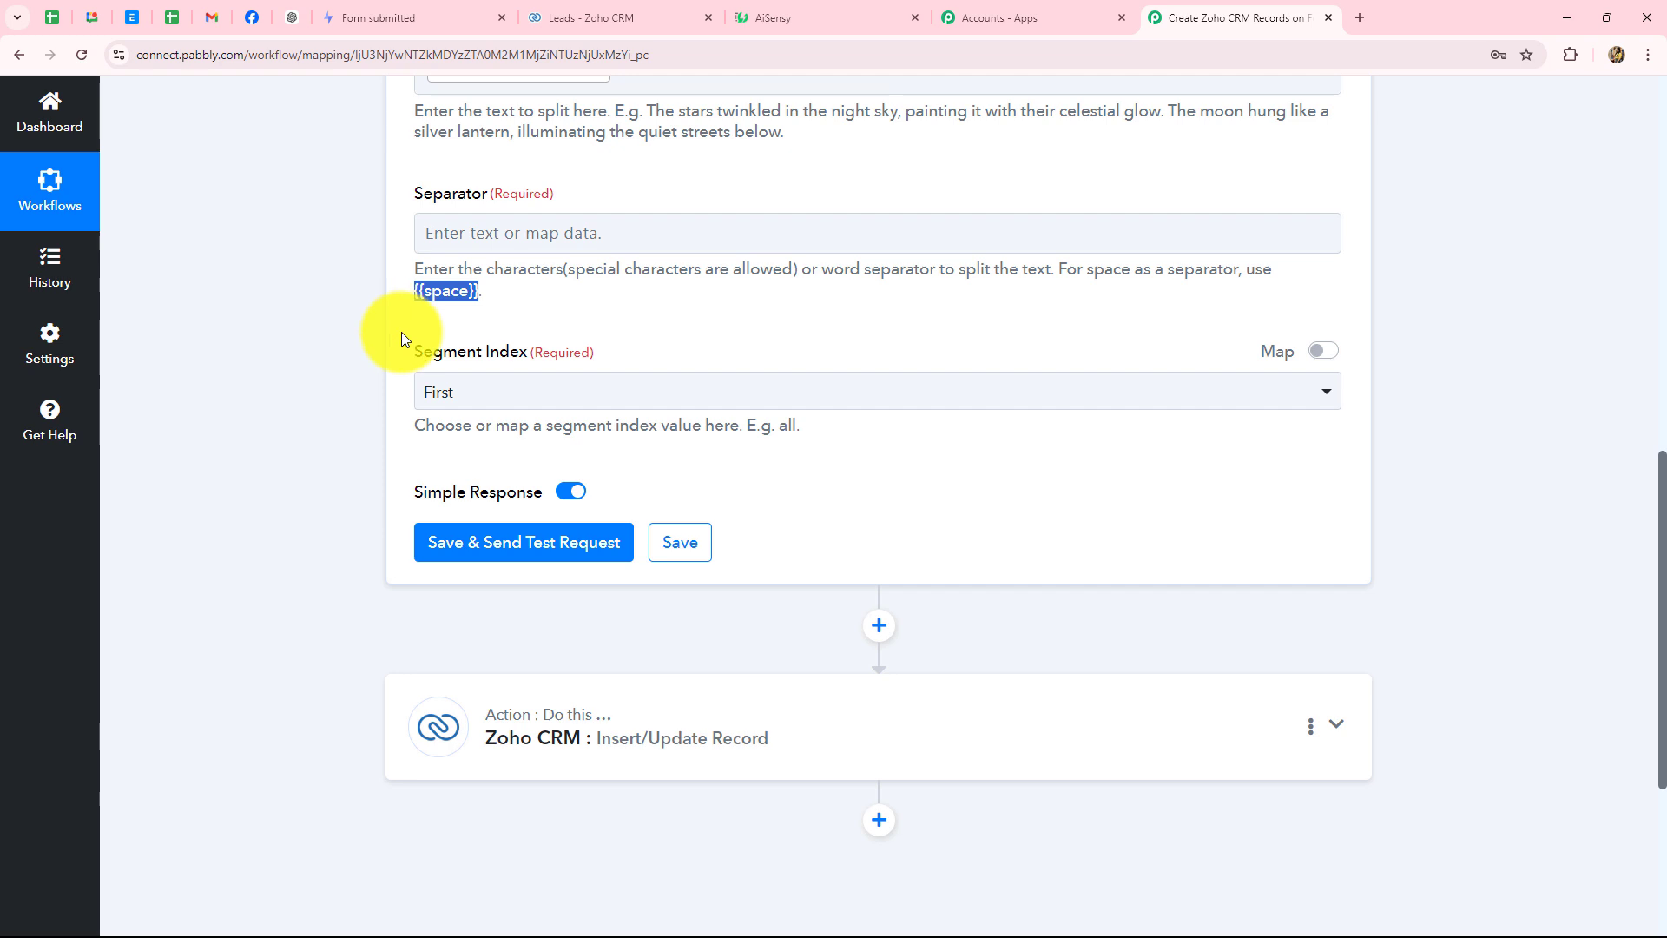
left_click(582, 424)
scroll(581, 424, "up", 3)
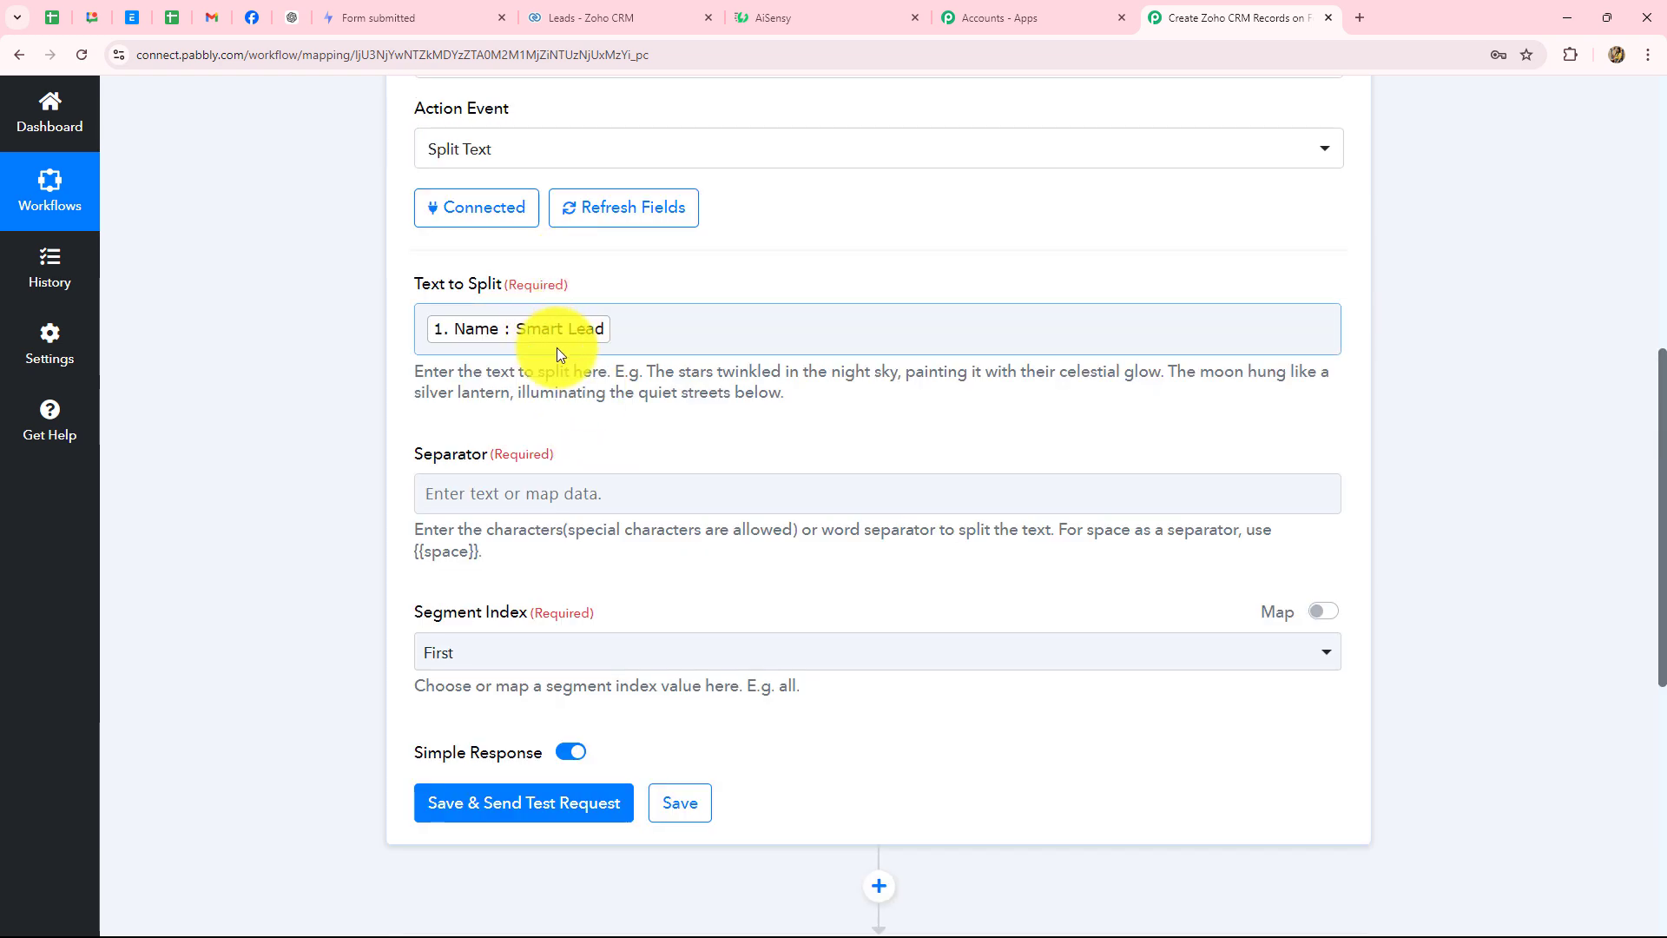
scroll(550, 382, "down", 1)
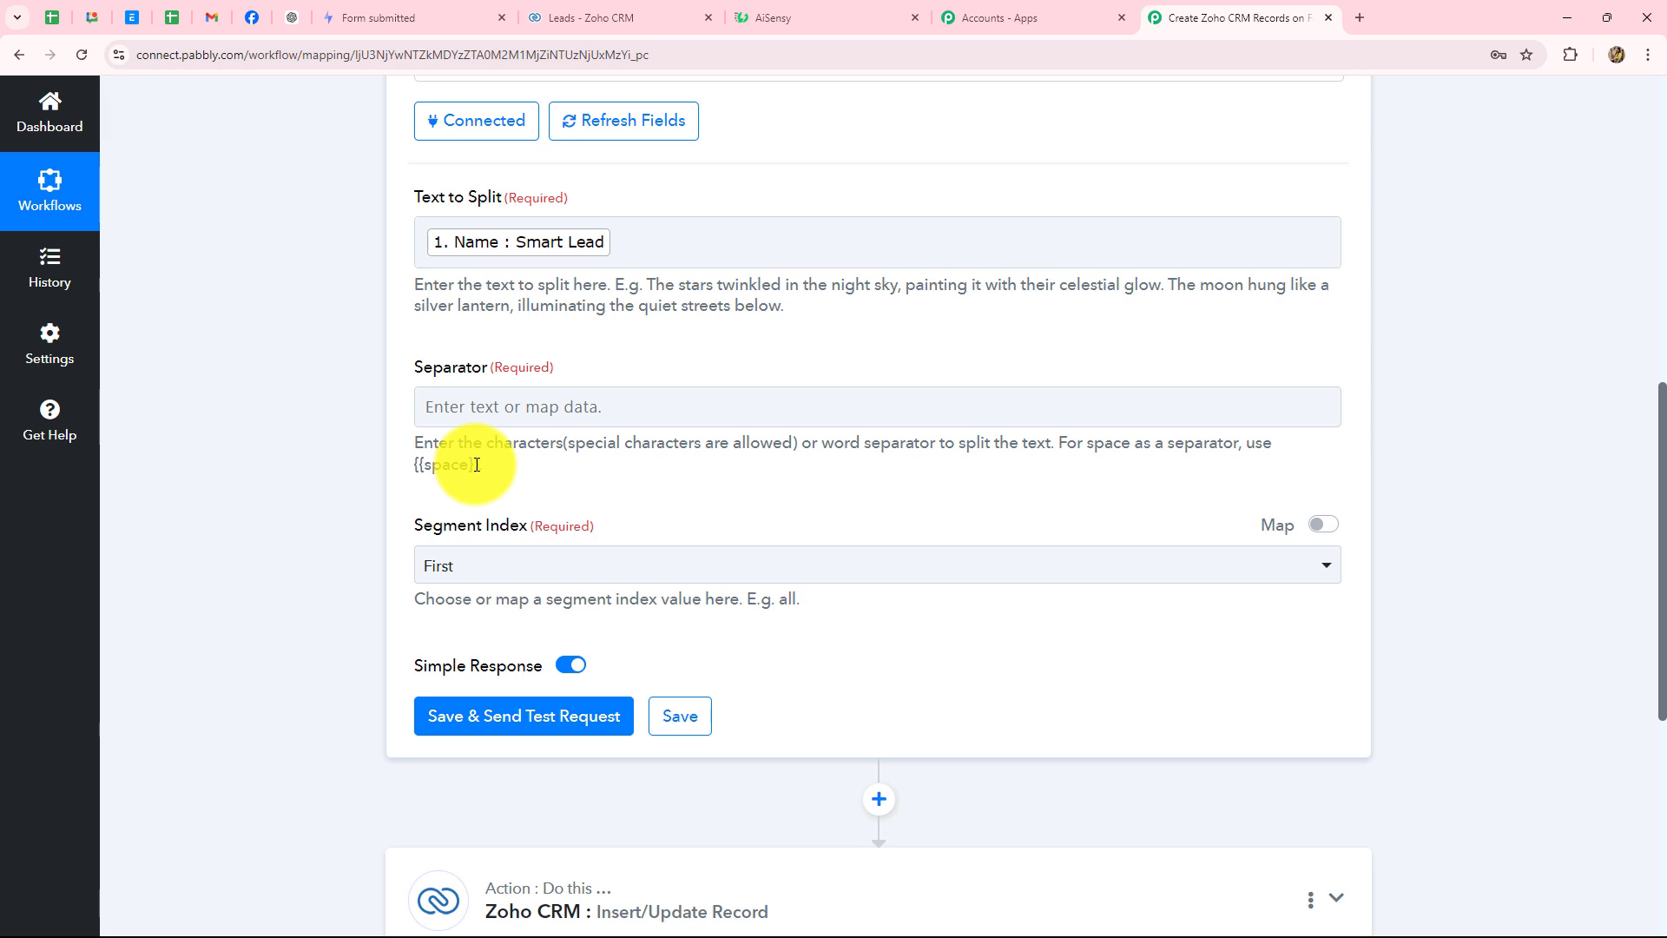
left_click_drag(480, 466, 389, 469)
key("ctrl+c")
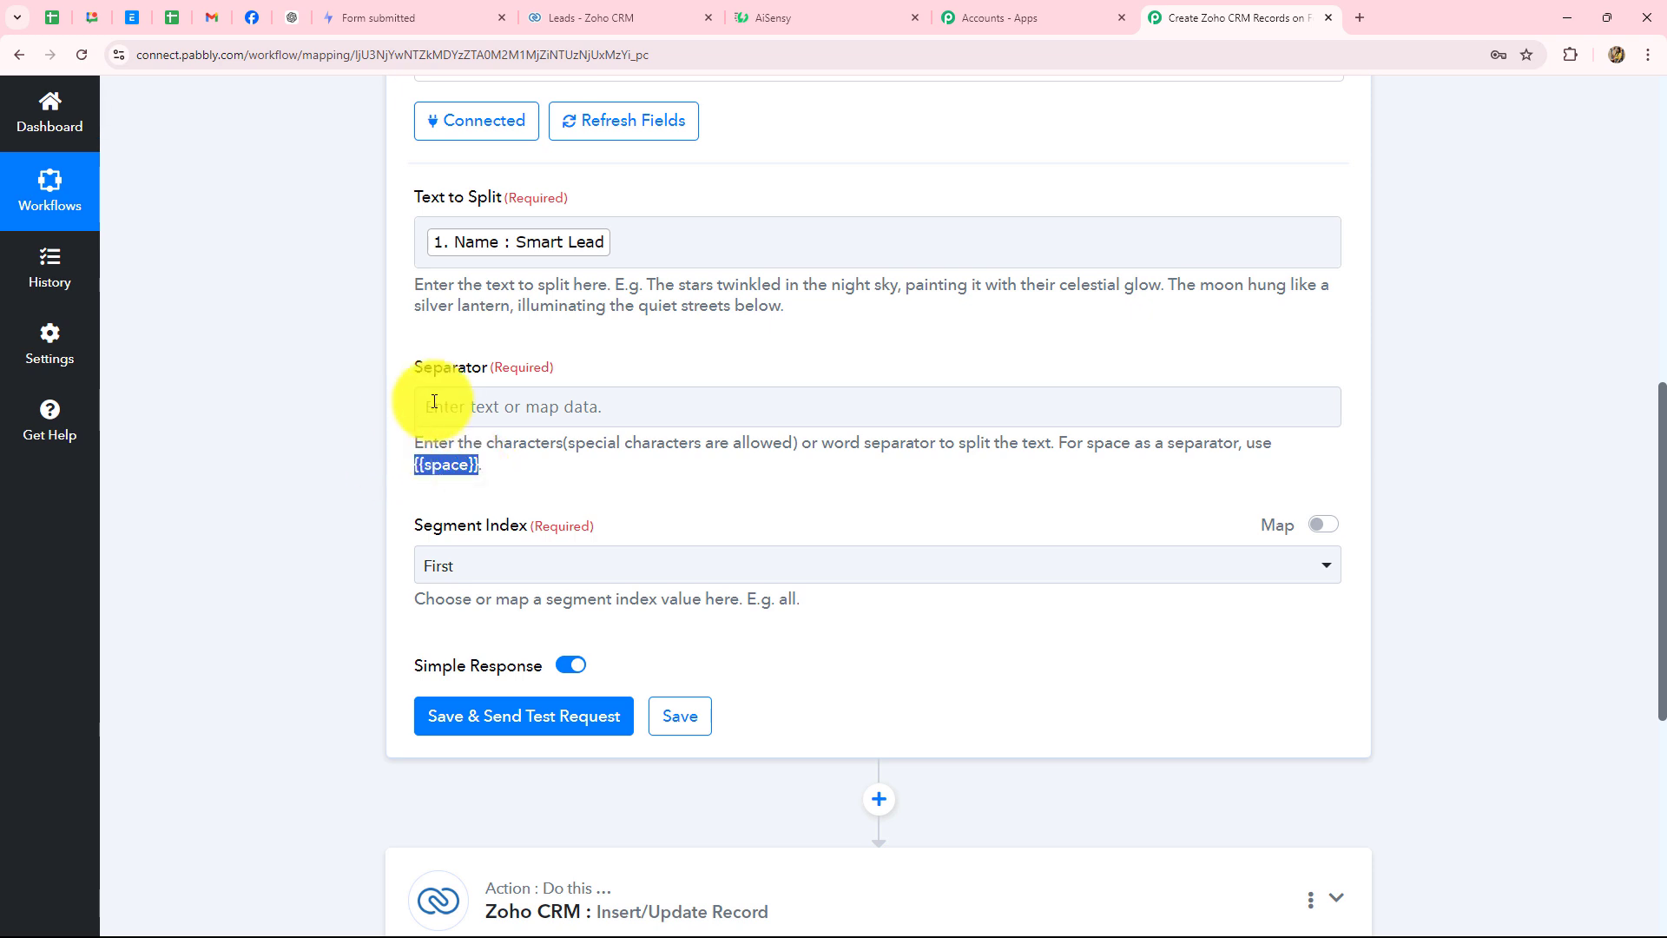
left_click(438, 402)
key("ctrl+v")
left_click(309, 450)
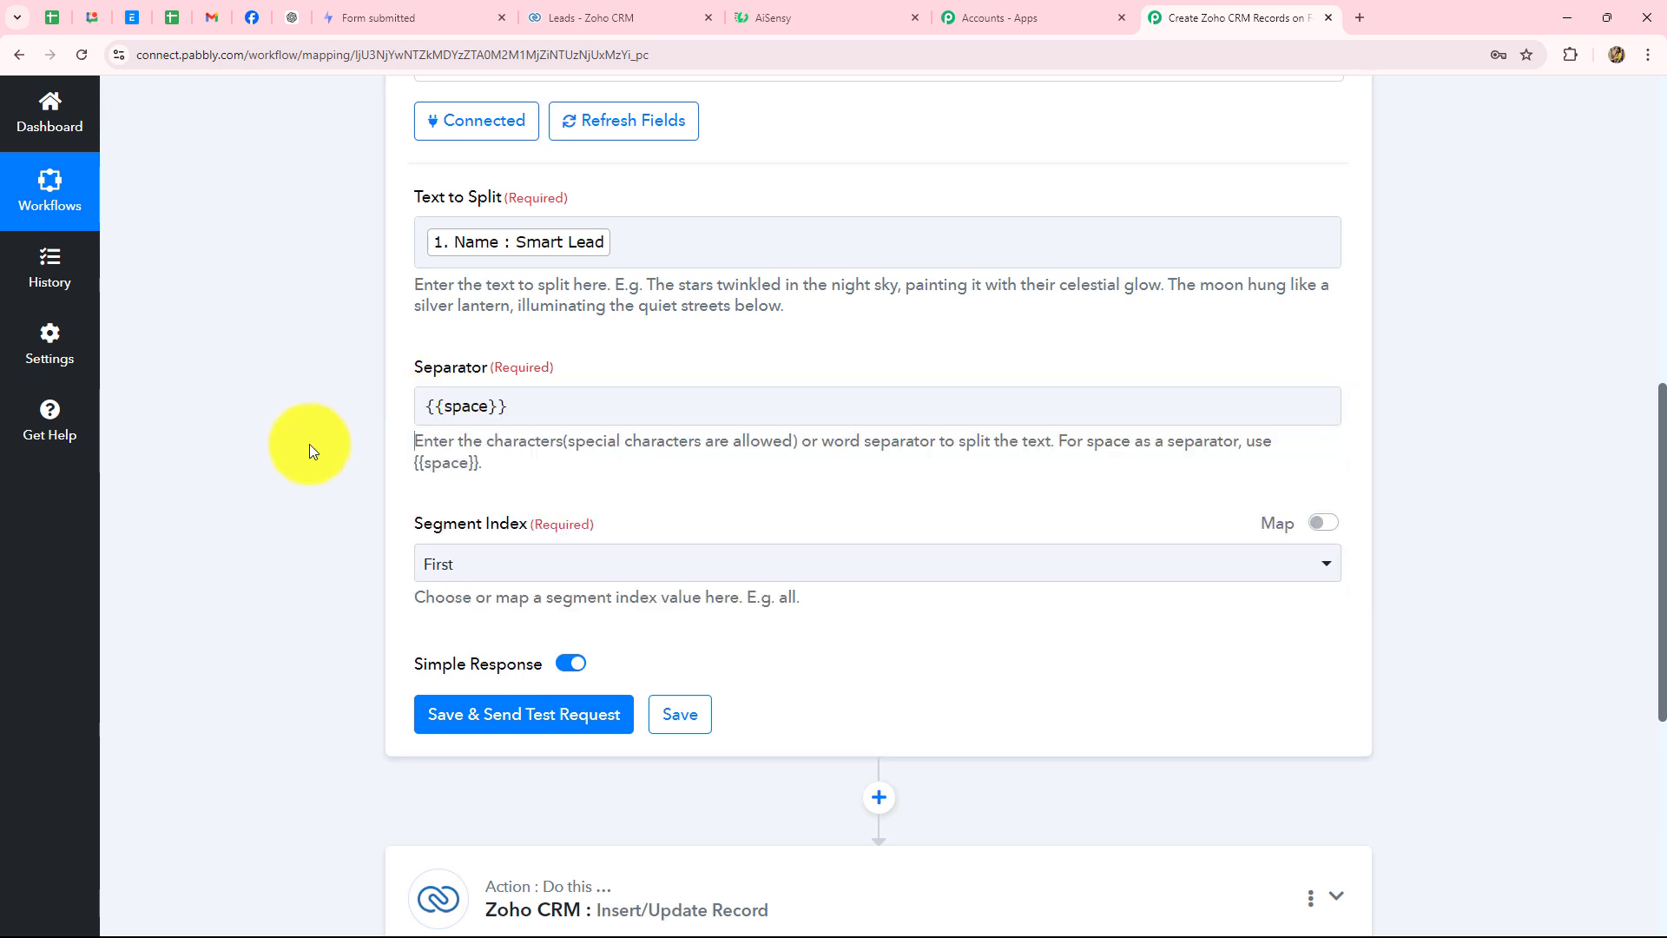
scroll(309, 450, "down", 3)
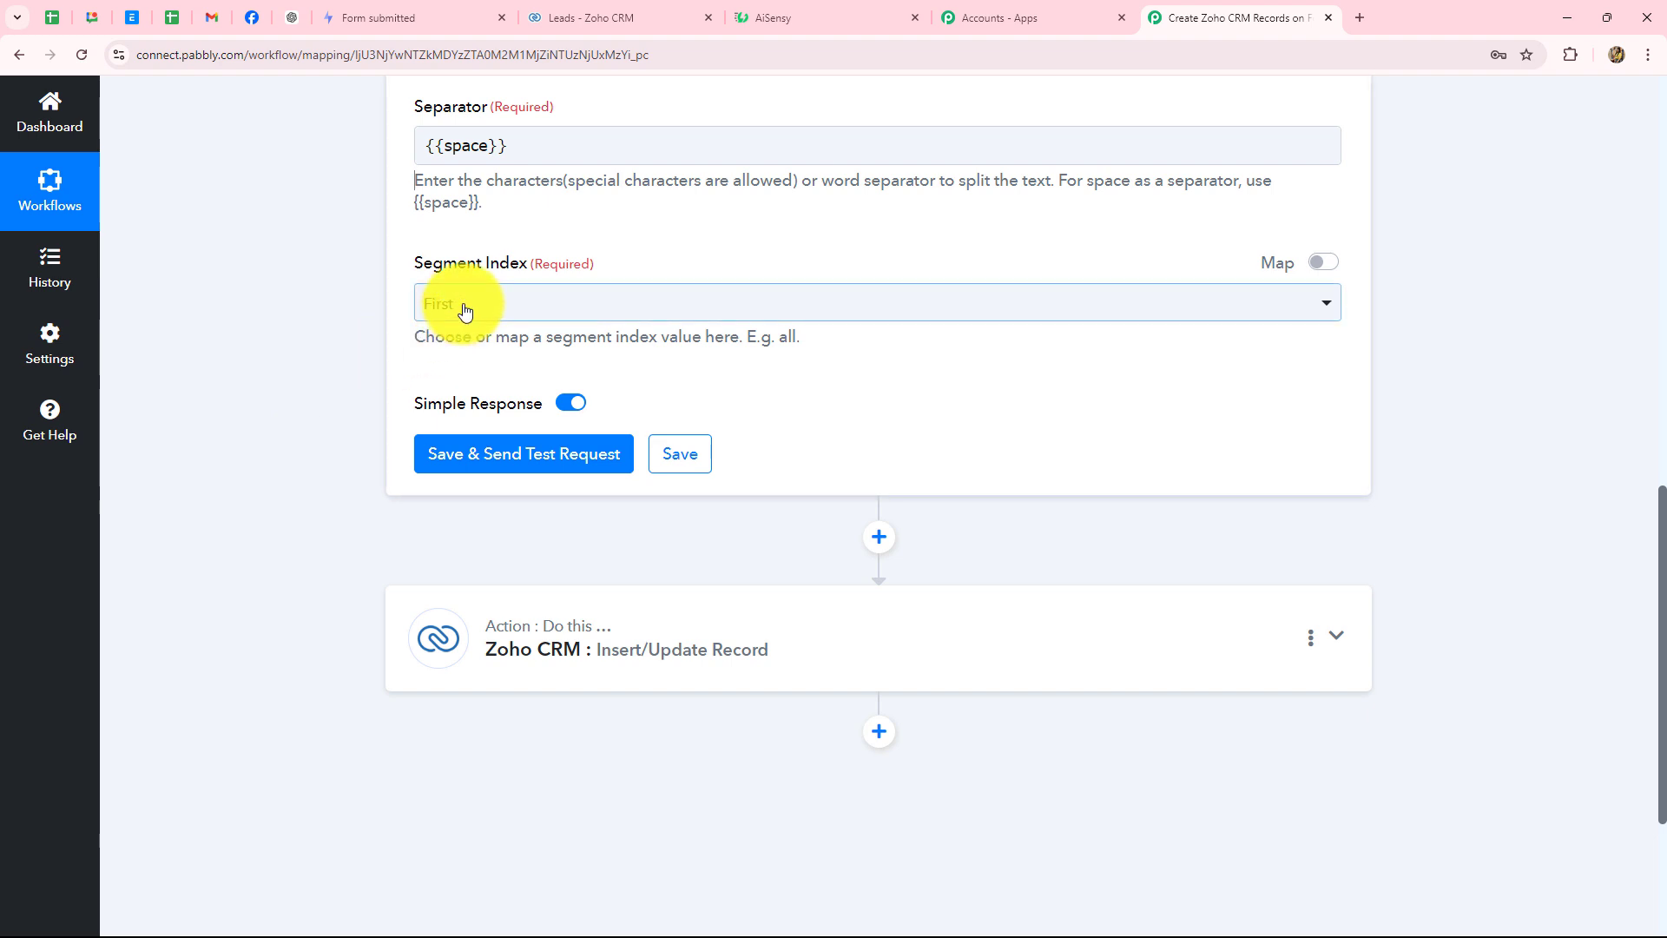
- Set Segment Index to All so every split part is returned
left_click(467, 312)
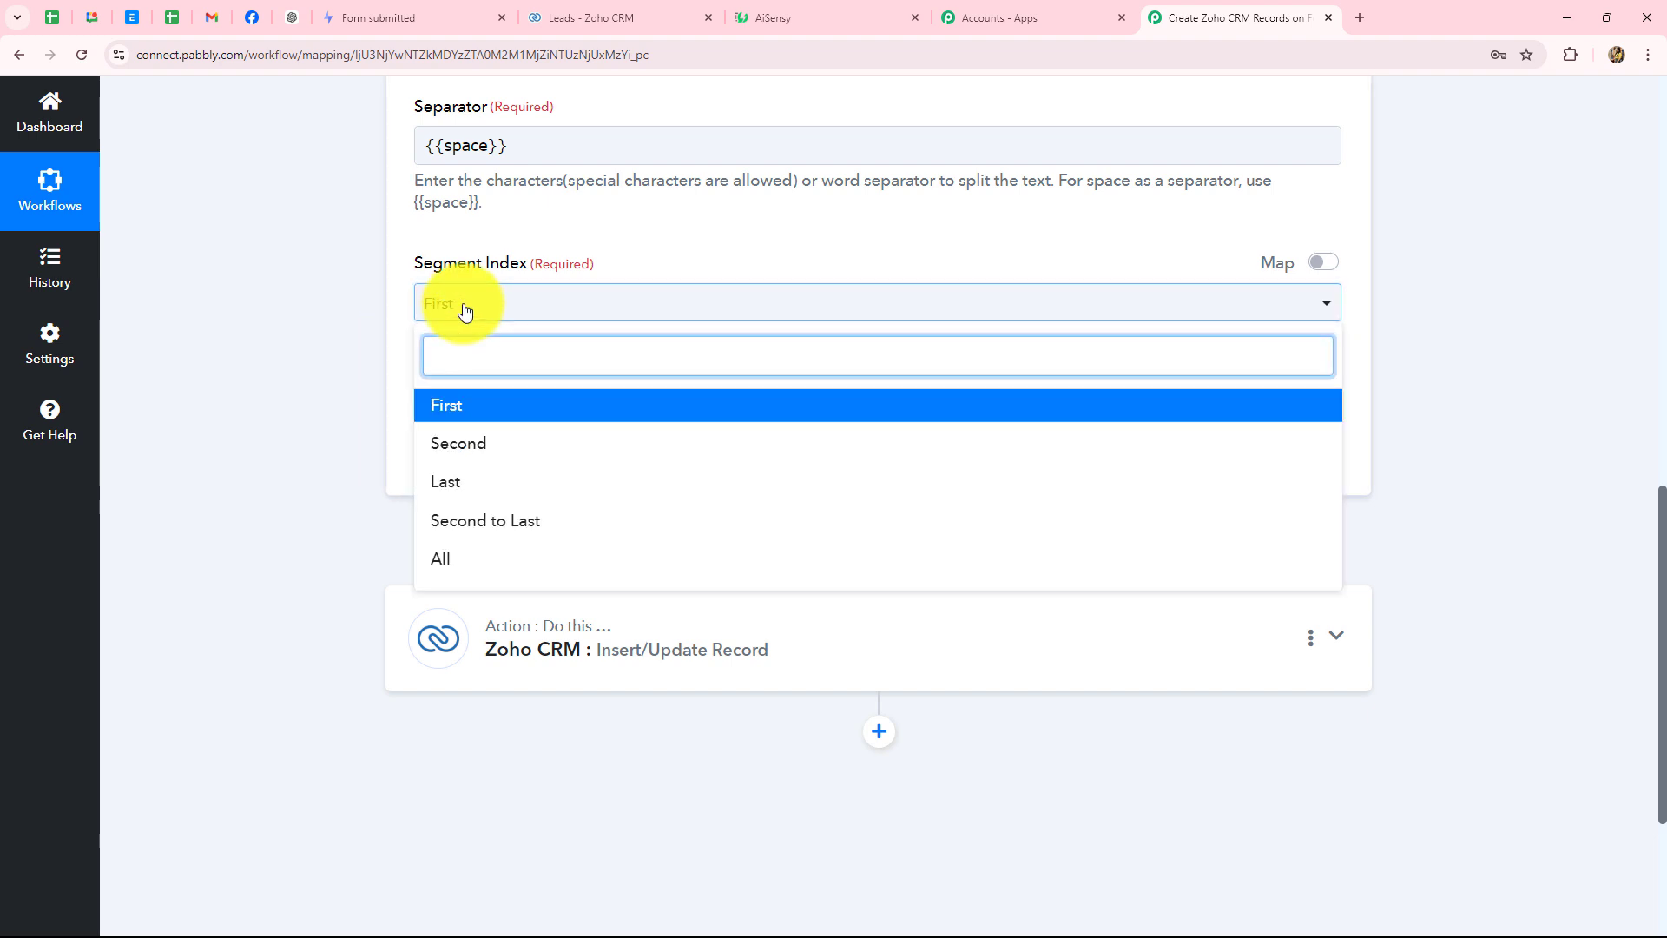
scroll(466, 312, "up", 3)
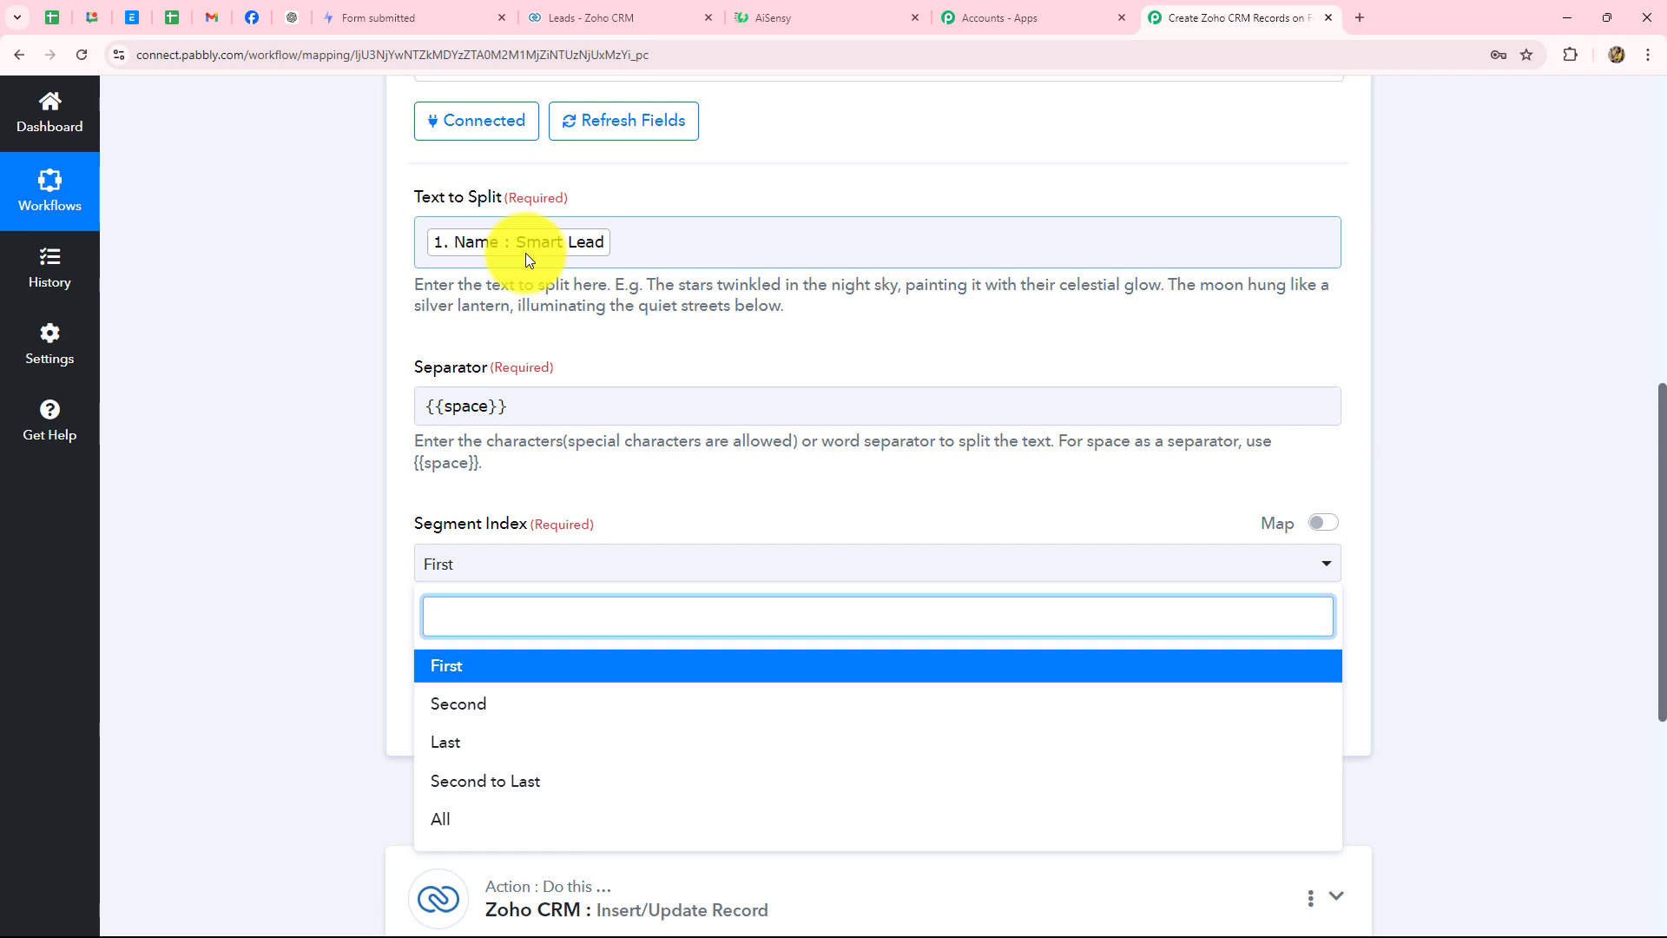
scroll(539, 451, "down", 2)
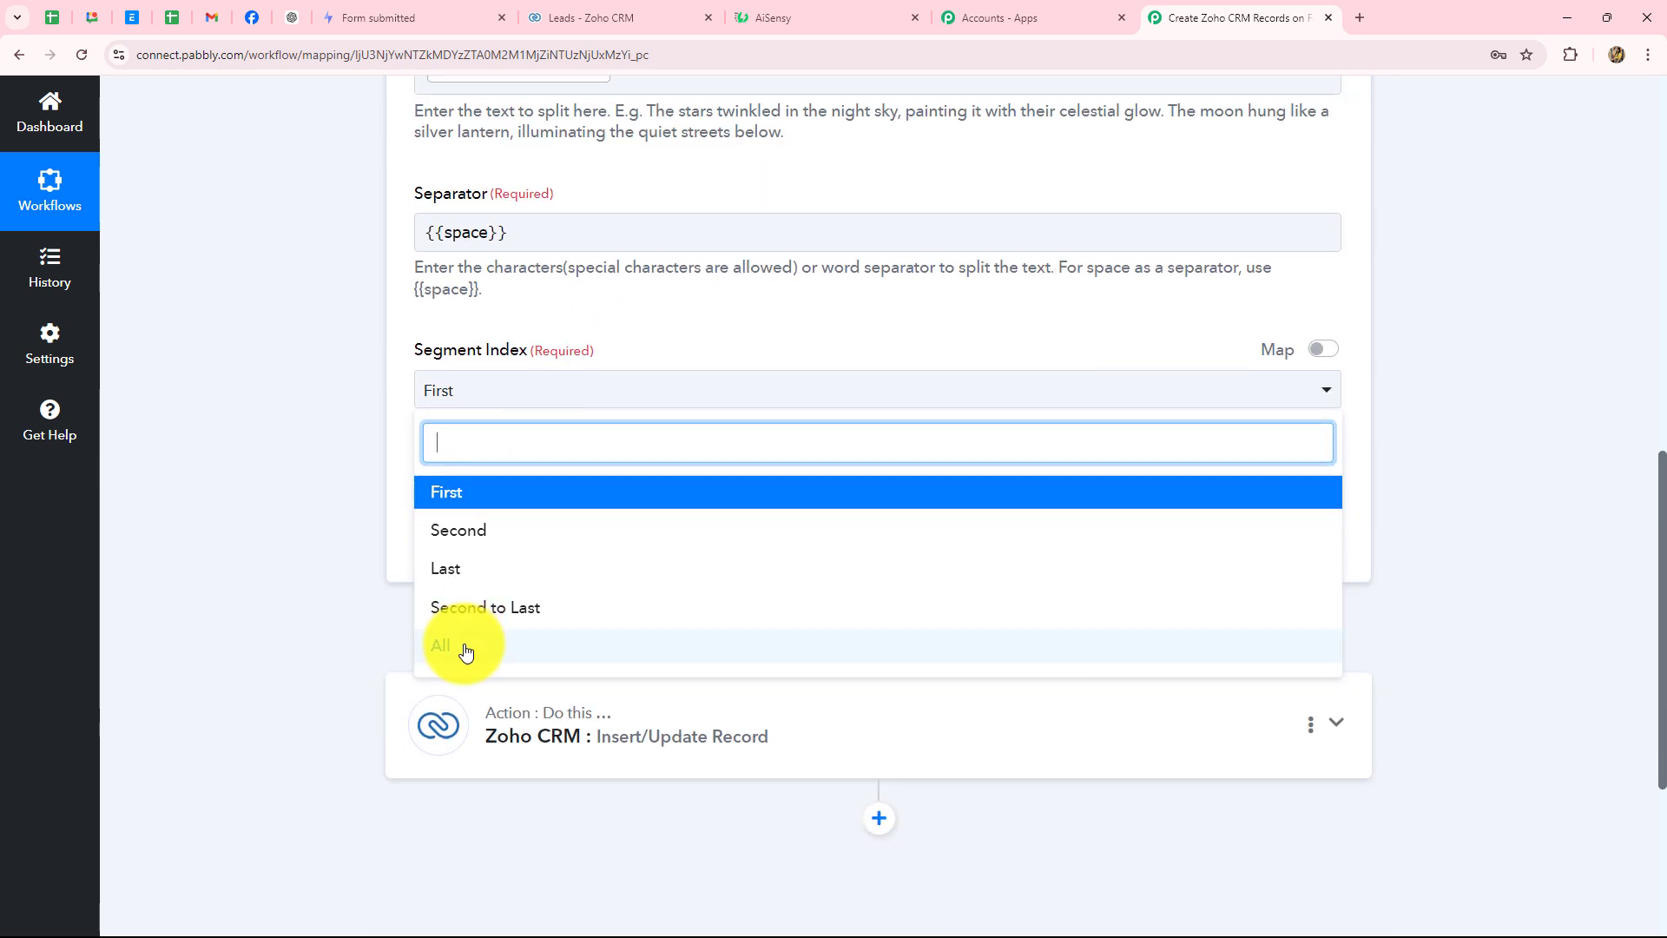
scroll(558, 210, "up", 1)
scroll(597, 173, "down", 2)
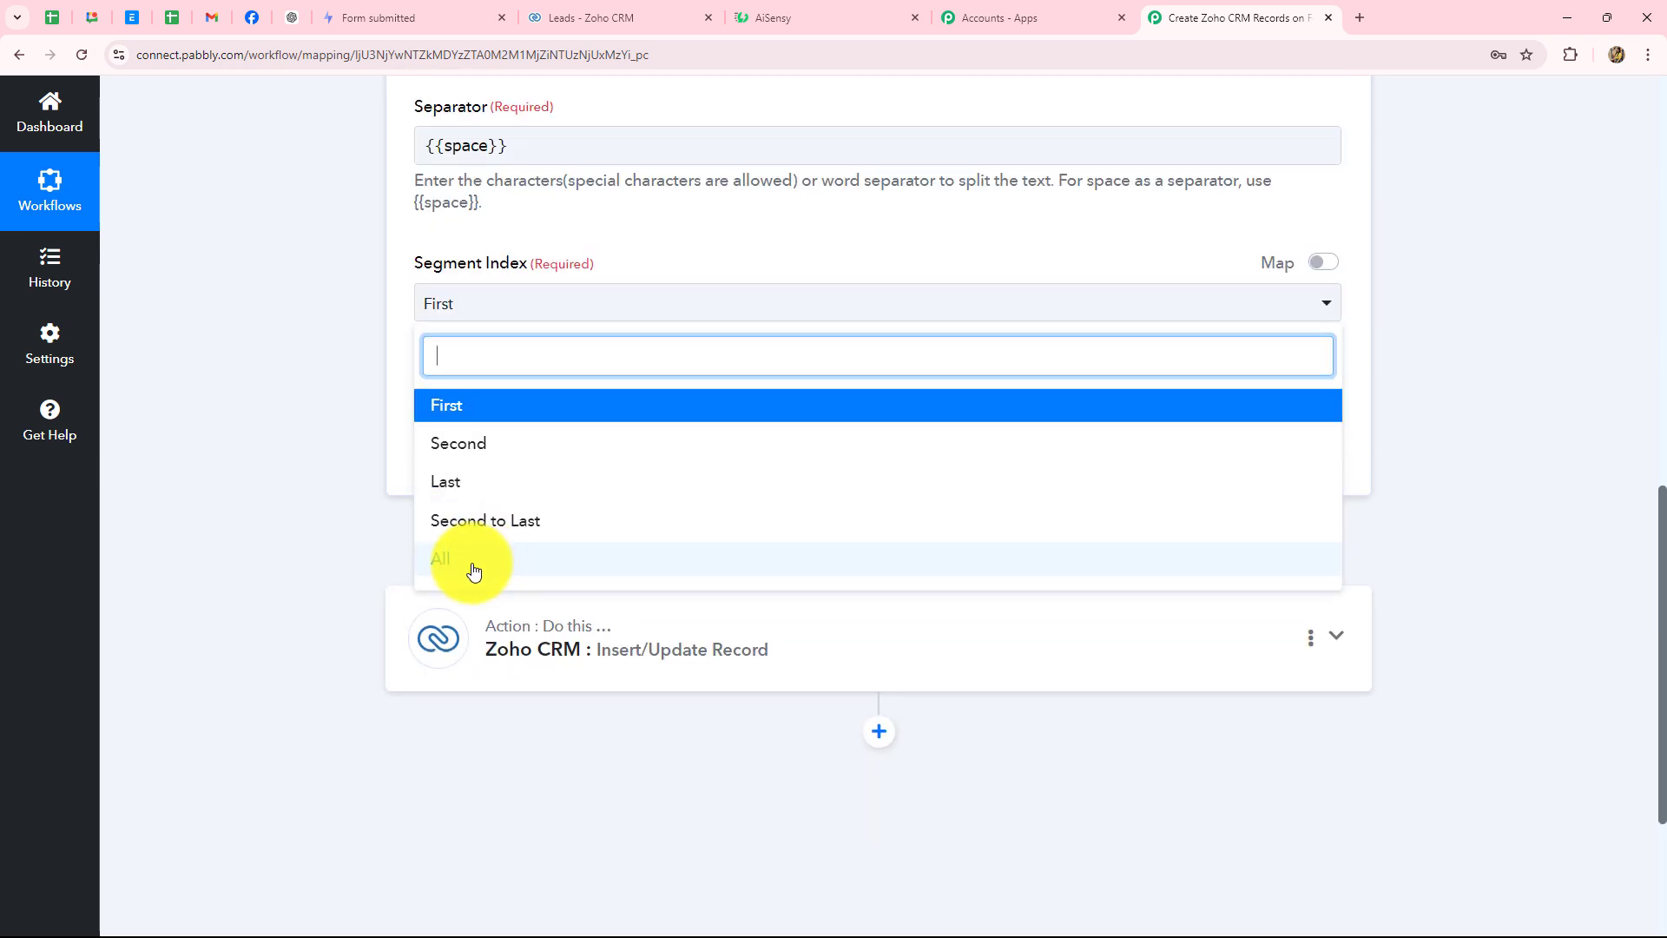
left_click(473, 566)
- Save and test the Split Text step, getting Smart and Lead, then expand the Zoho CRM step
left_click(526, 472)
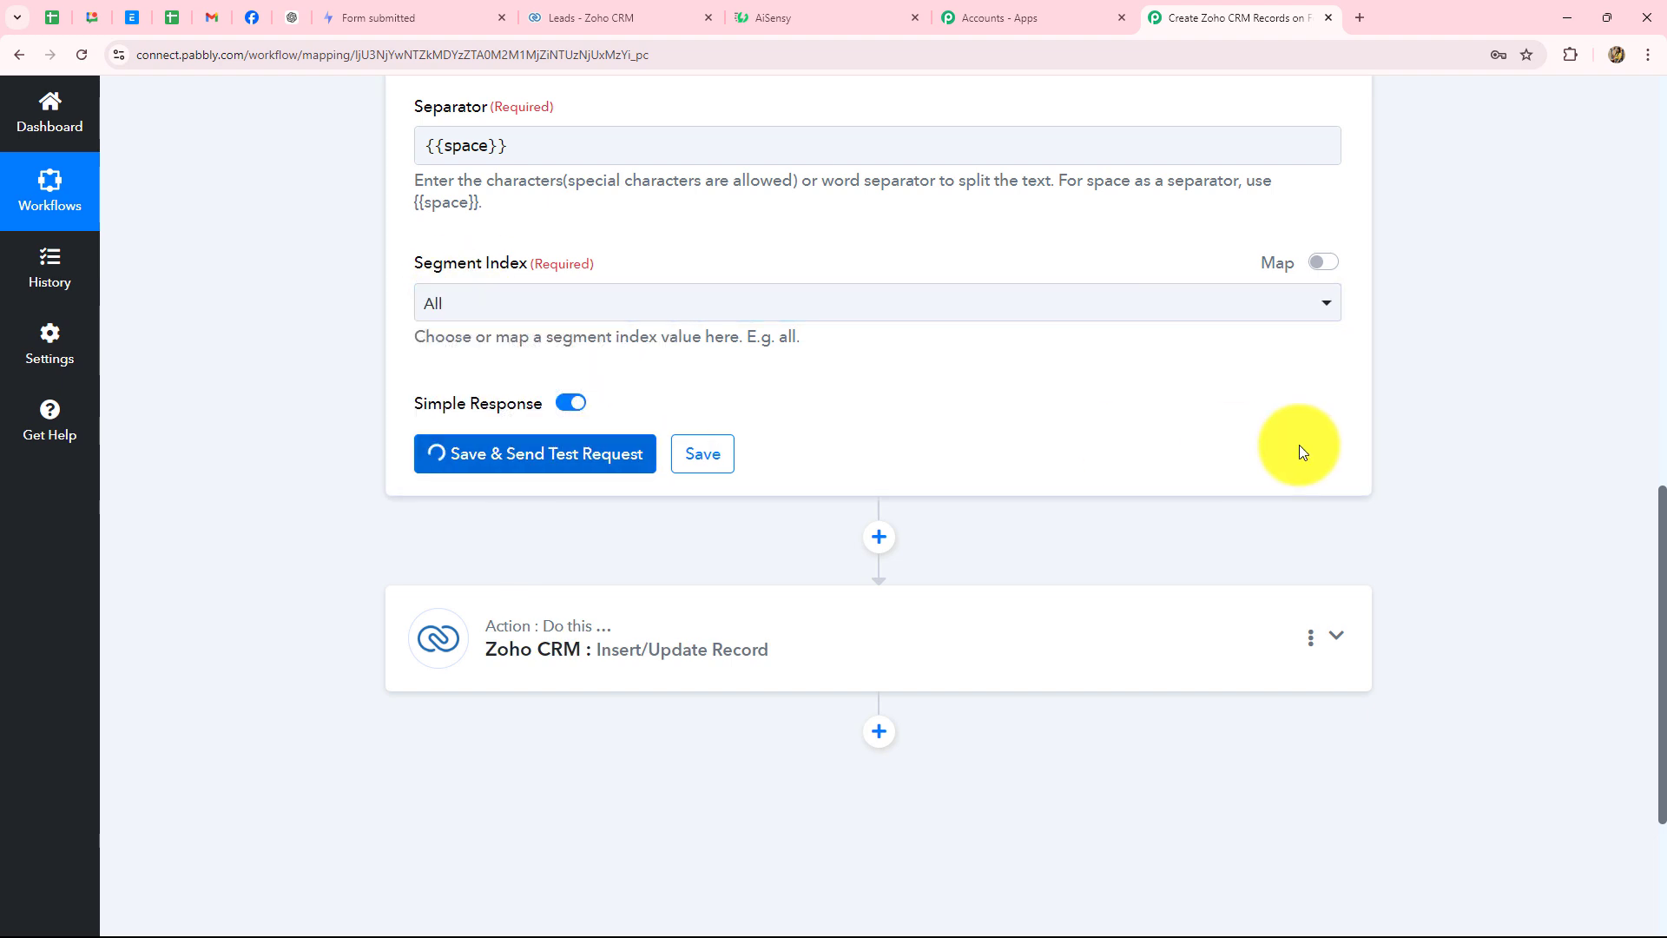
scroll(1299, 445, "down", 3)
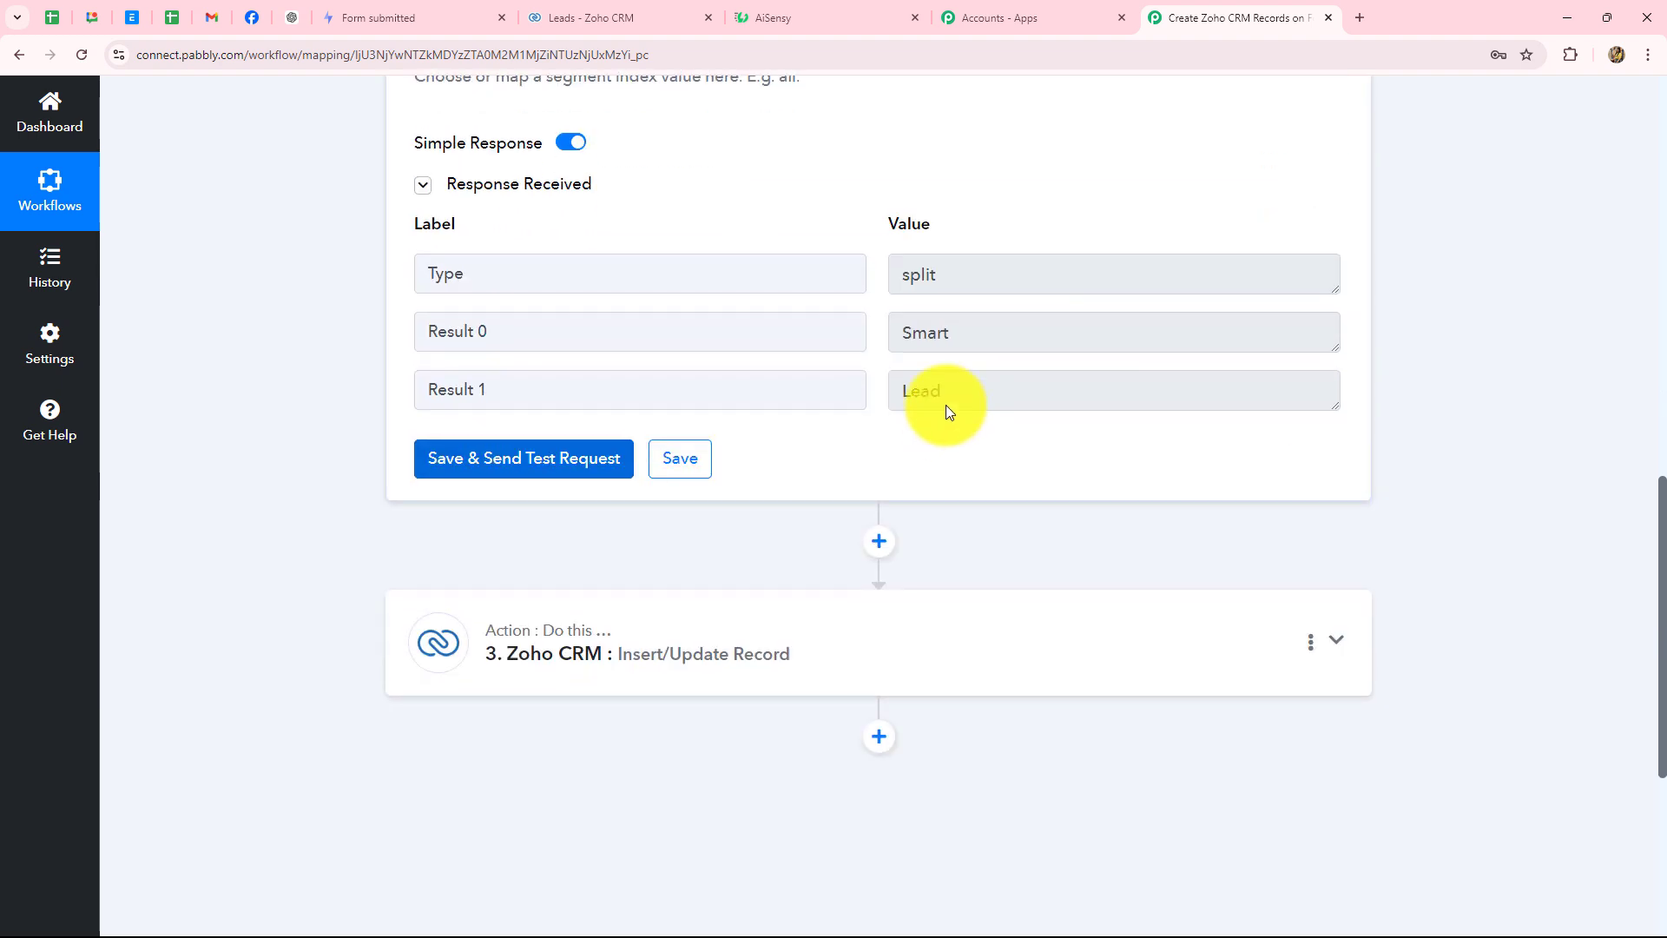
left_click_drag(1025, 335, 877, 337)
left_click_drag(968, 387, 890, 336)
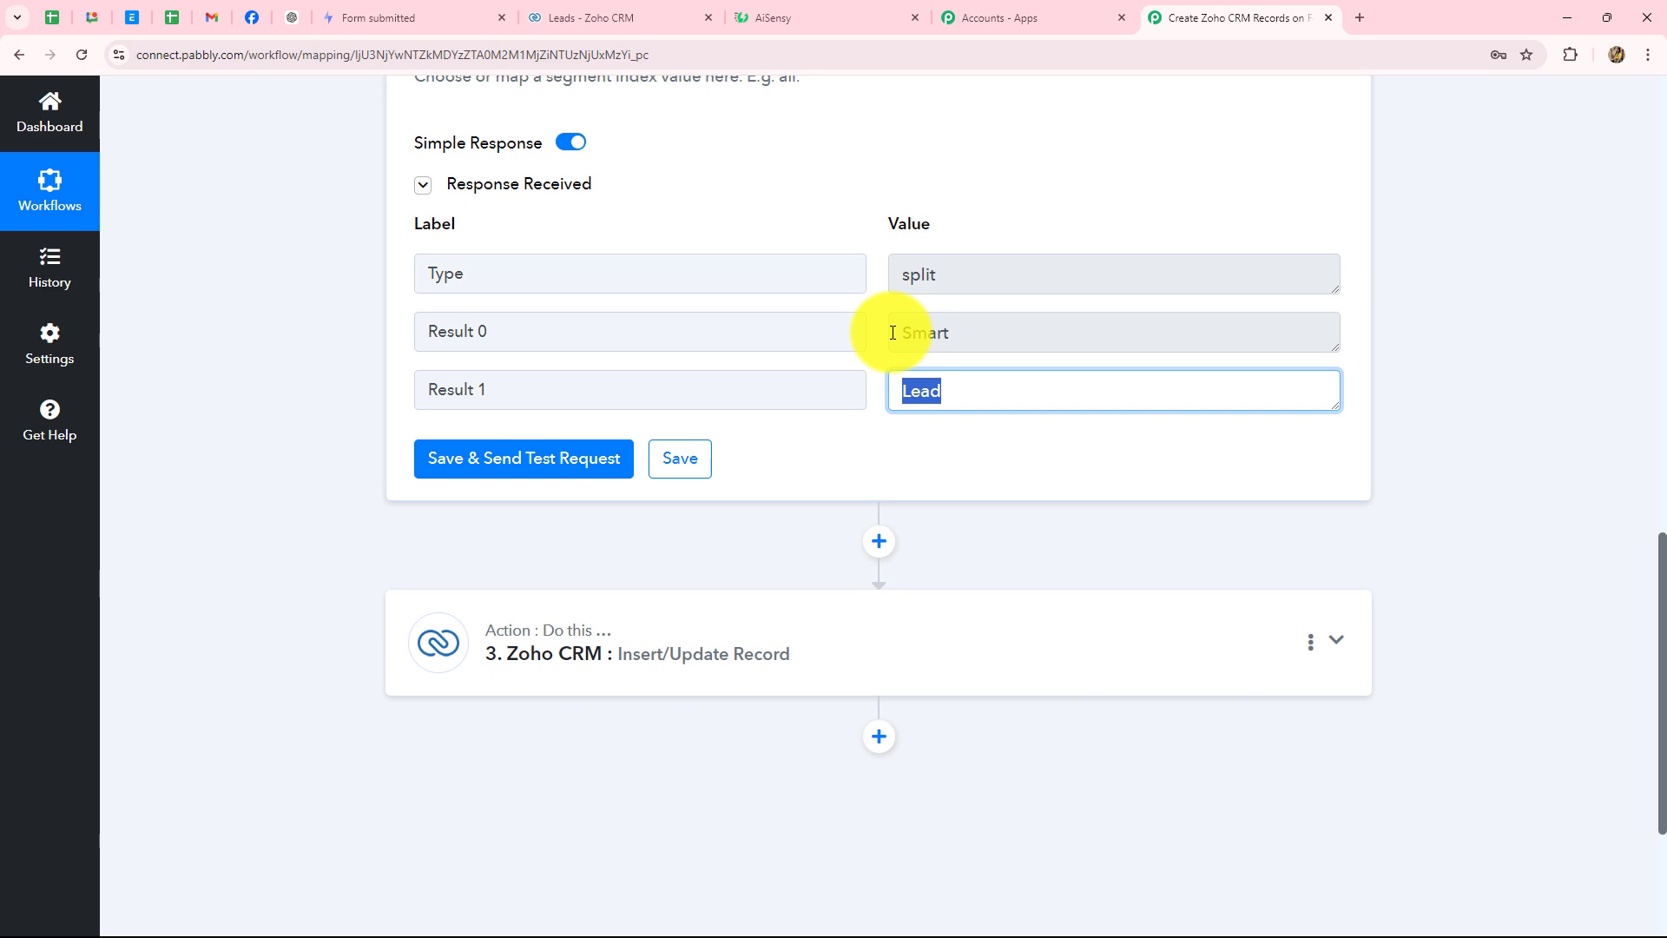
scroll(840, 455, "down", 3)
left_click(758, 357)
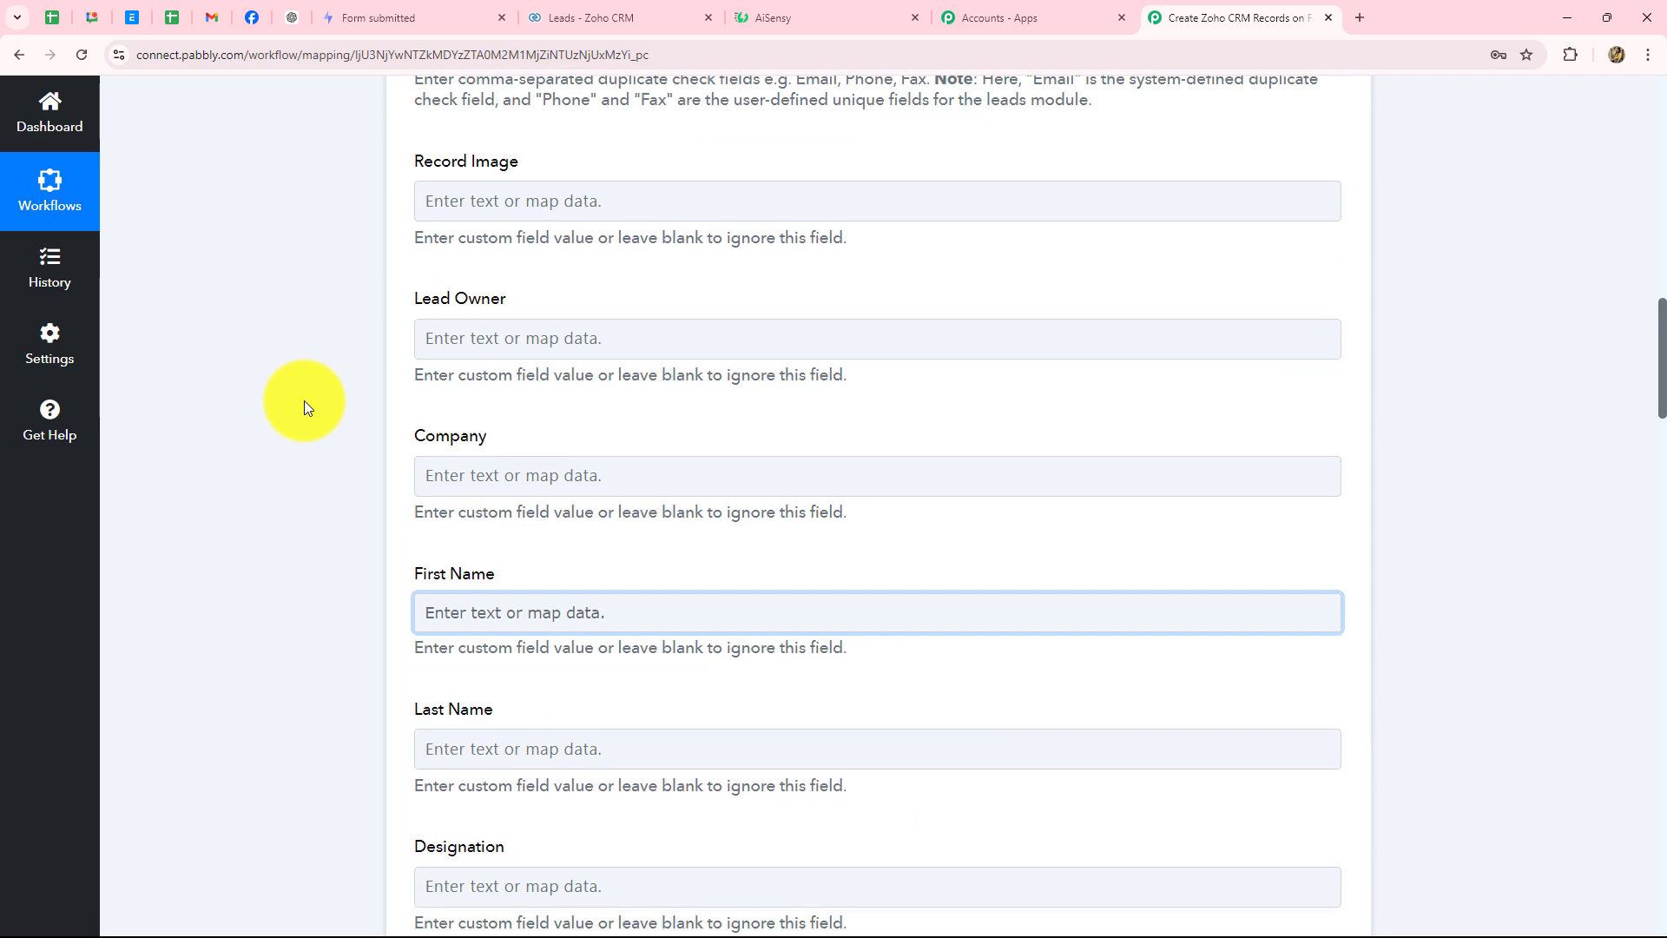
- Map split Result 0 (Smart) into First Name and Result 1 (Lead) into Last Name
scroll(296, 422, "down", 4)
scroll(294, 432, "down", 6)
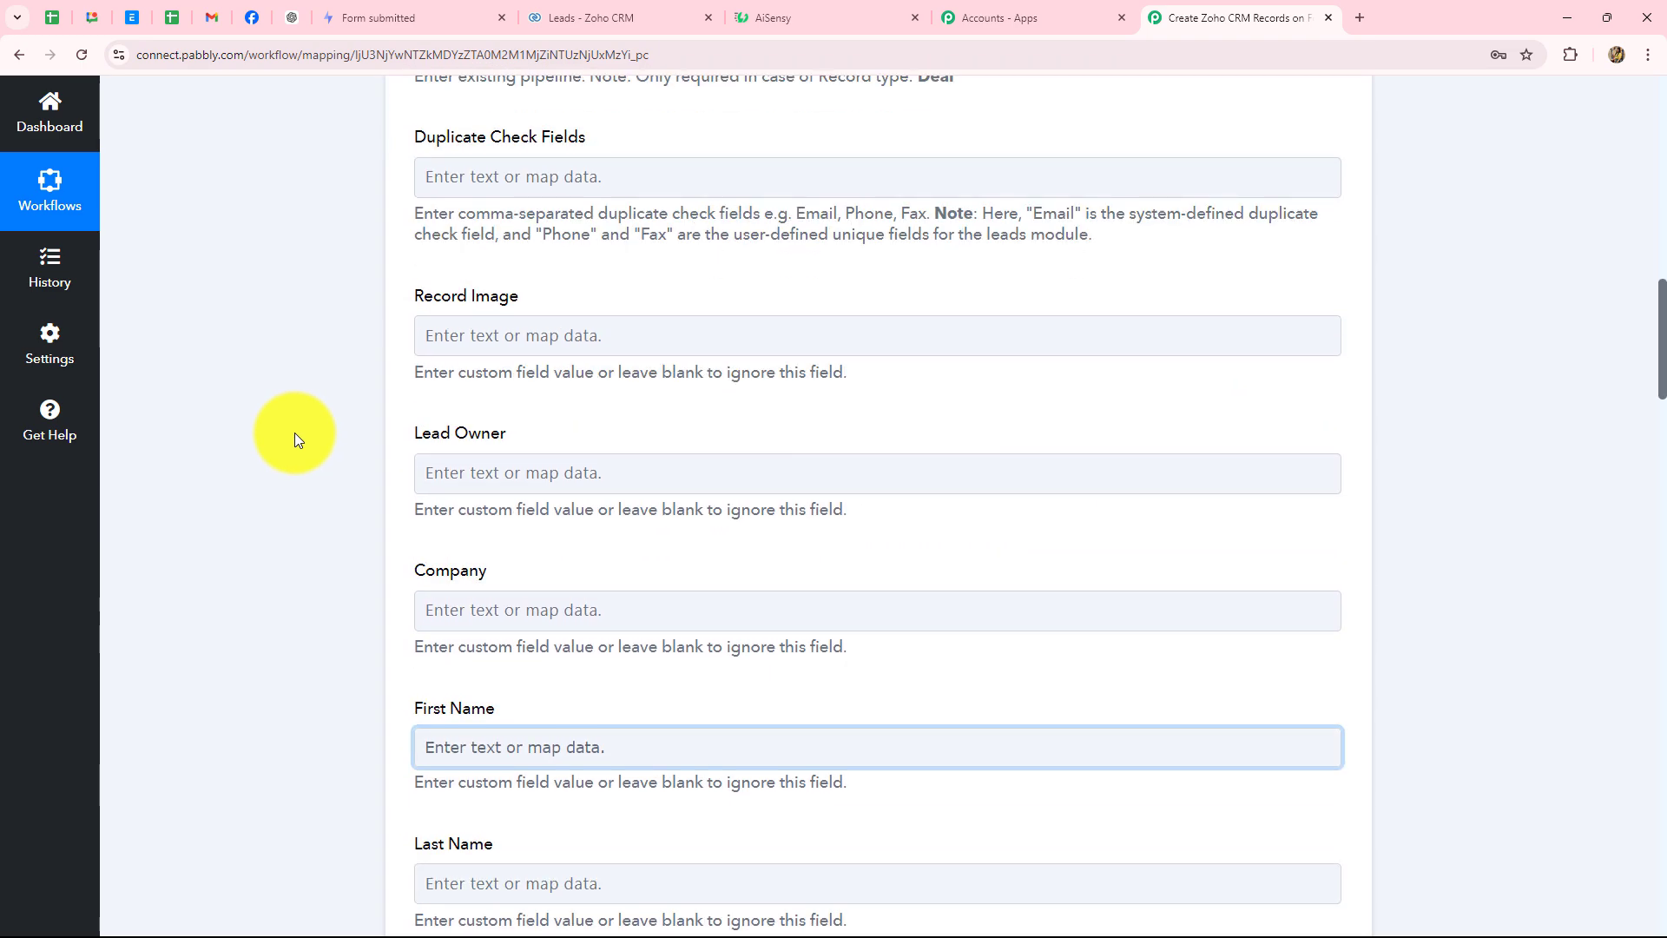
scroll(497, 225, "down", 3)
left_click(497, 225)
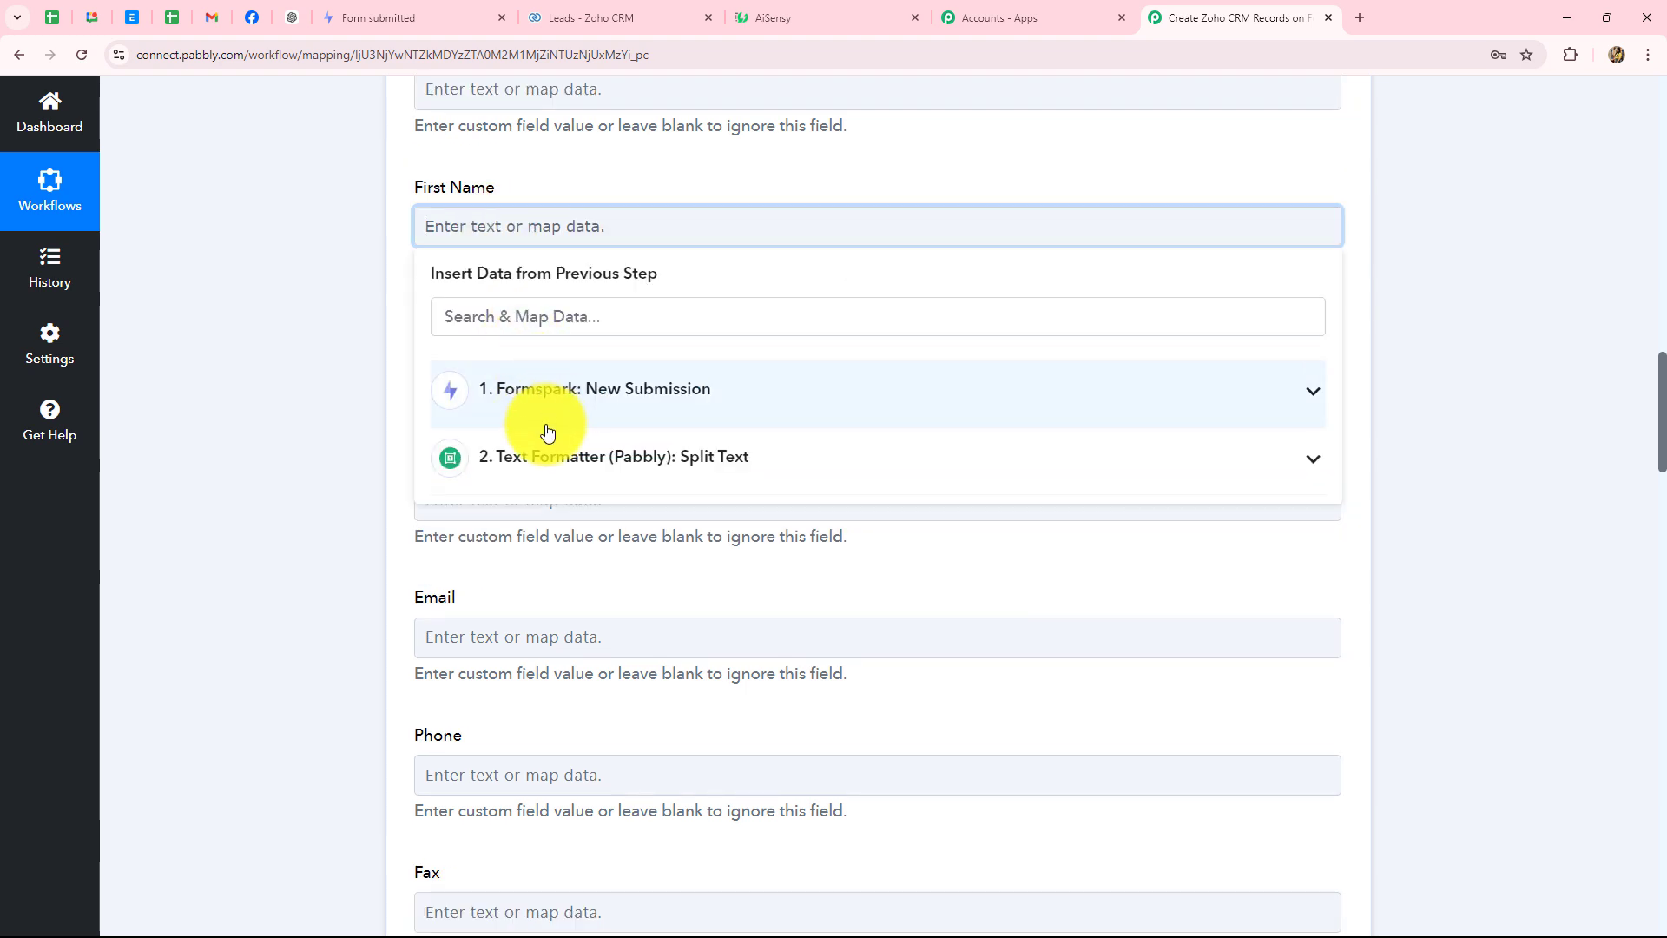
left_click(560, 457)
left_click(559, 555)
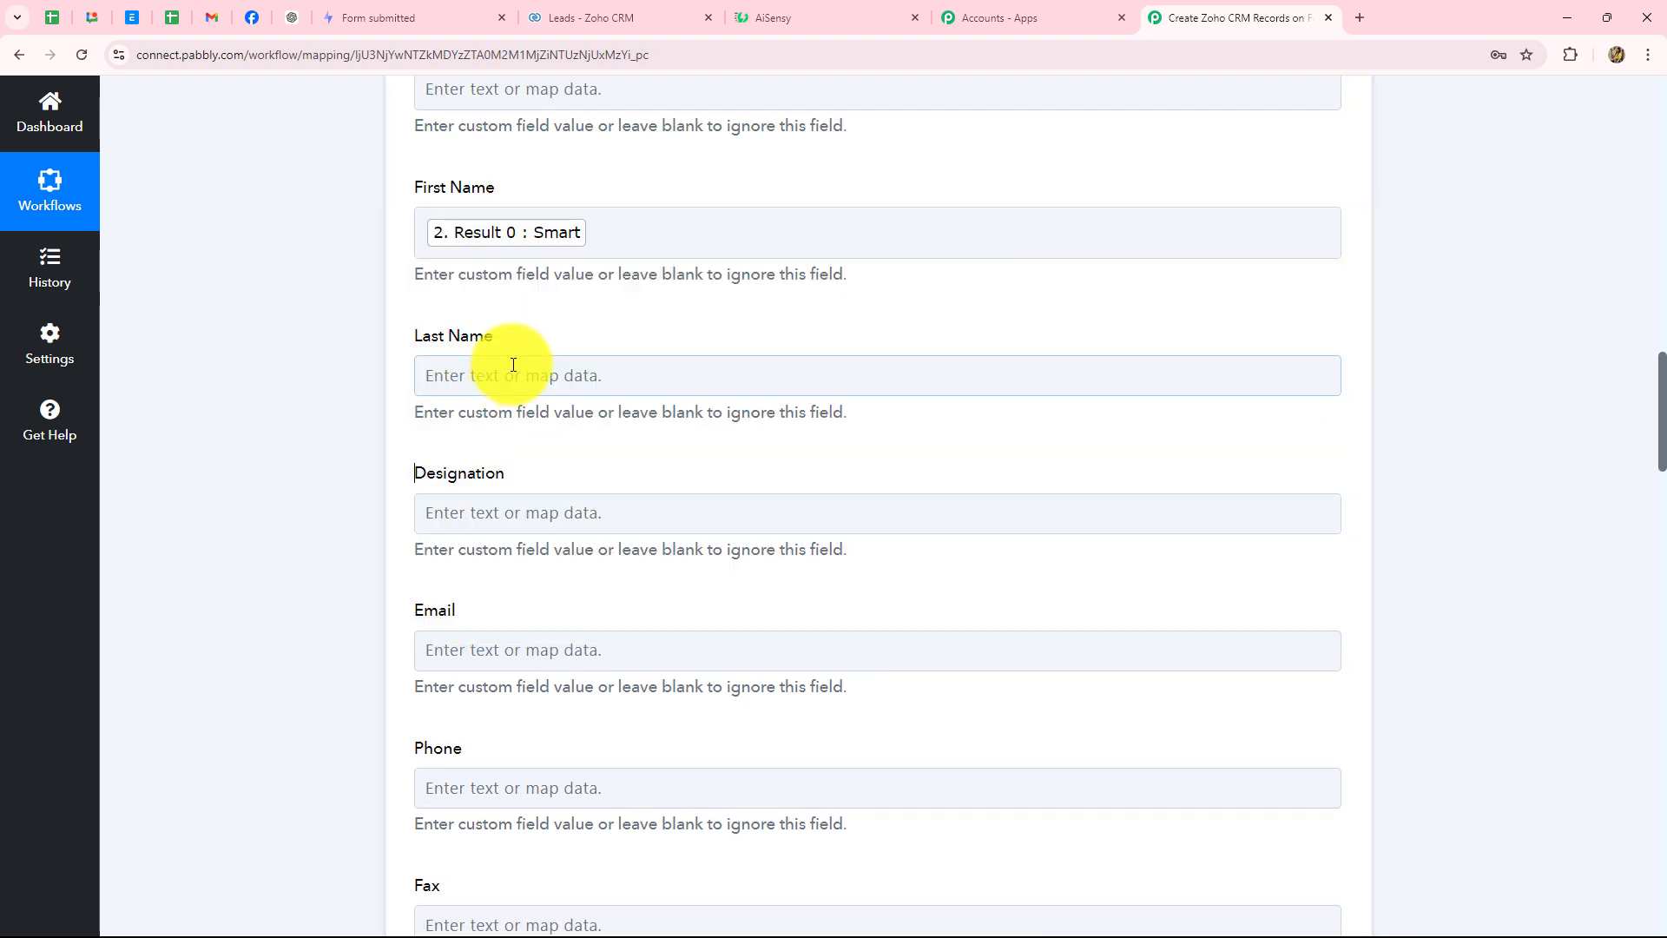
left_click(516, 373)
left_click(565, 605)
left_click(509, 750)
left_click(342, 623)
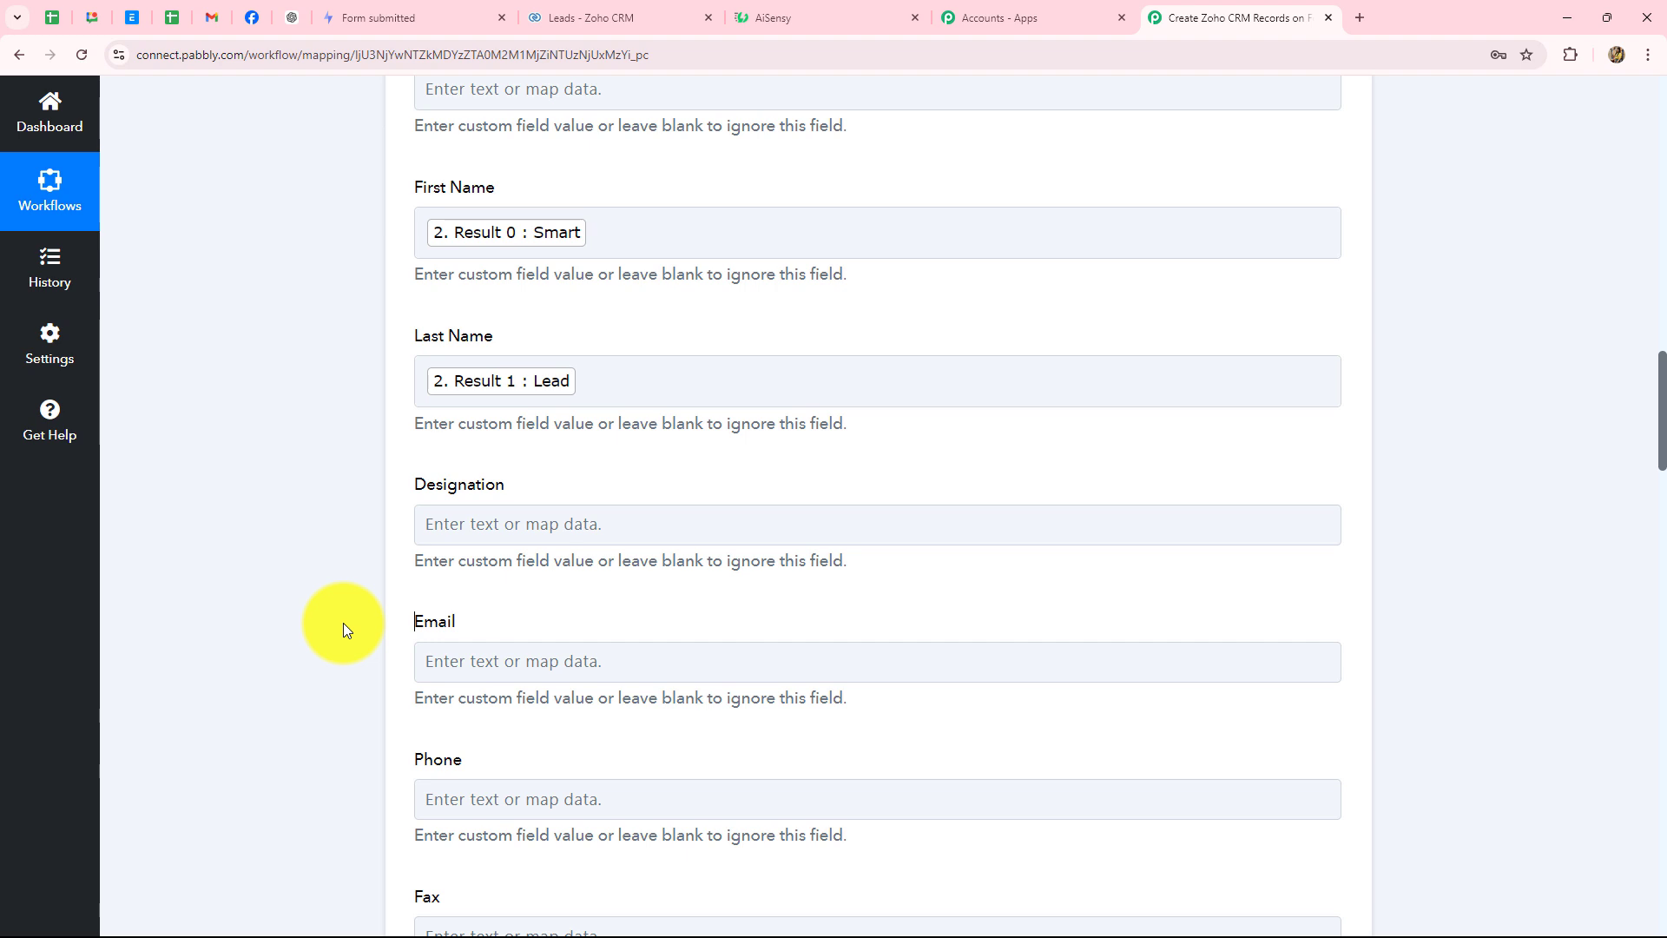
- Map the Formspark submission's Email into the Zoho CRM Email field
scroll(342, 622, "down", 3)
left_click(546, 272)
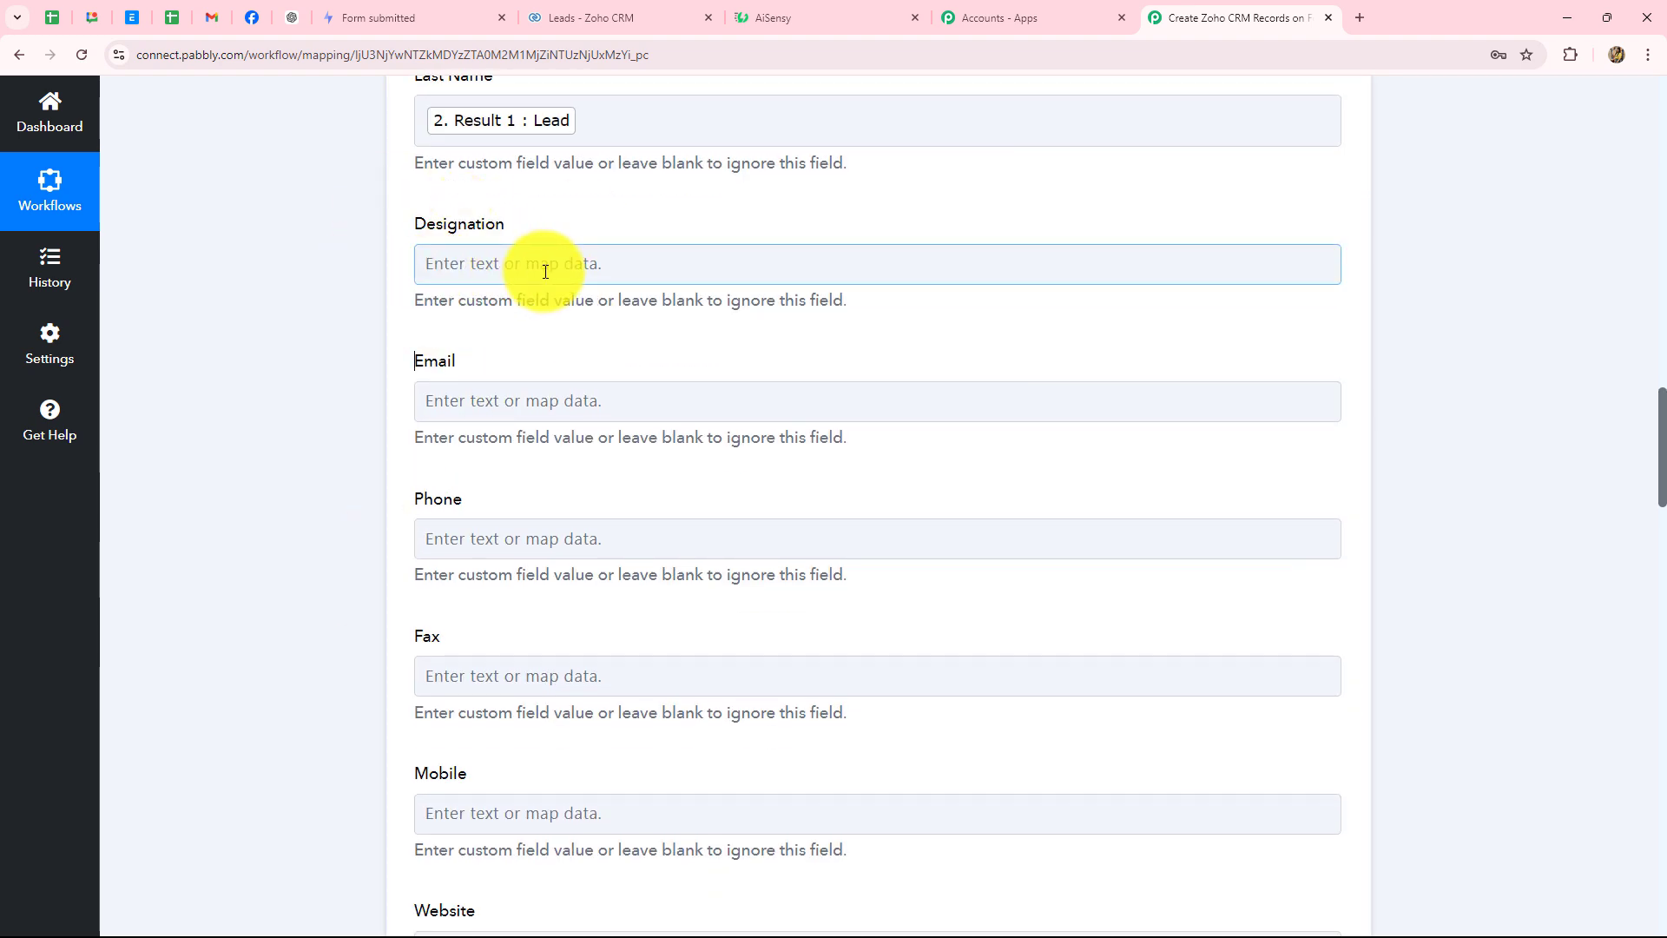
scroll(545, 272, "down", 2)
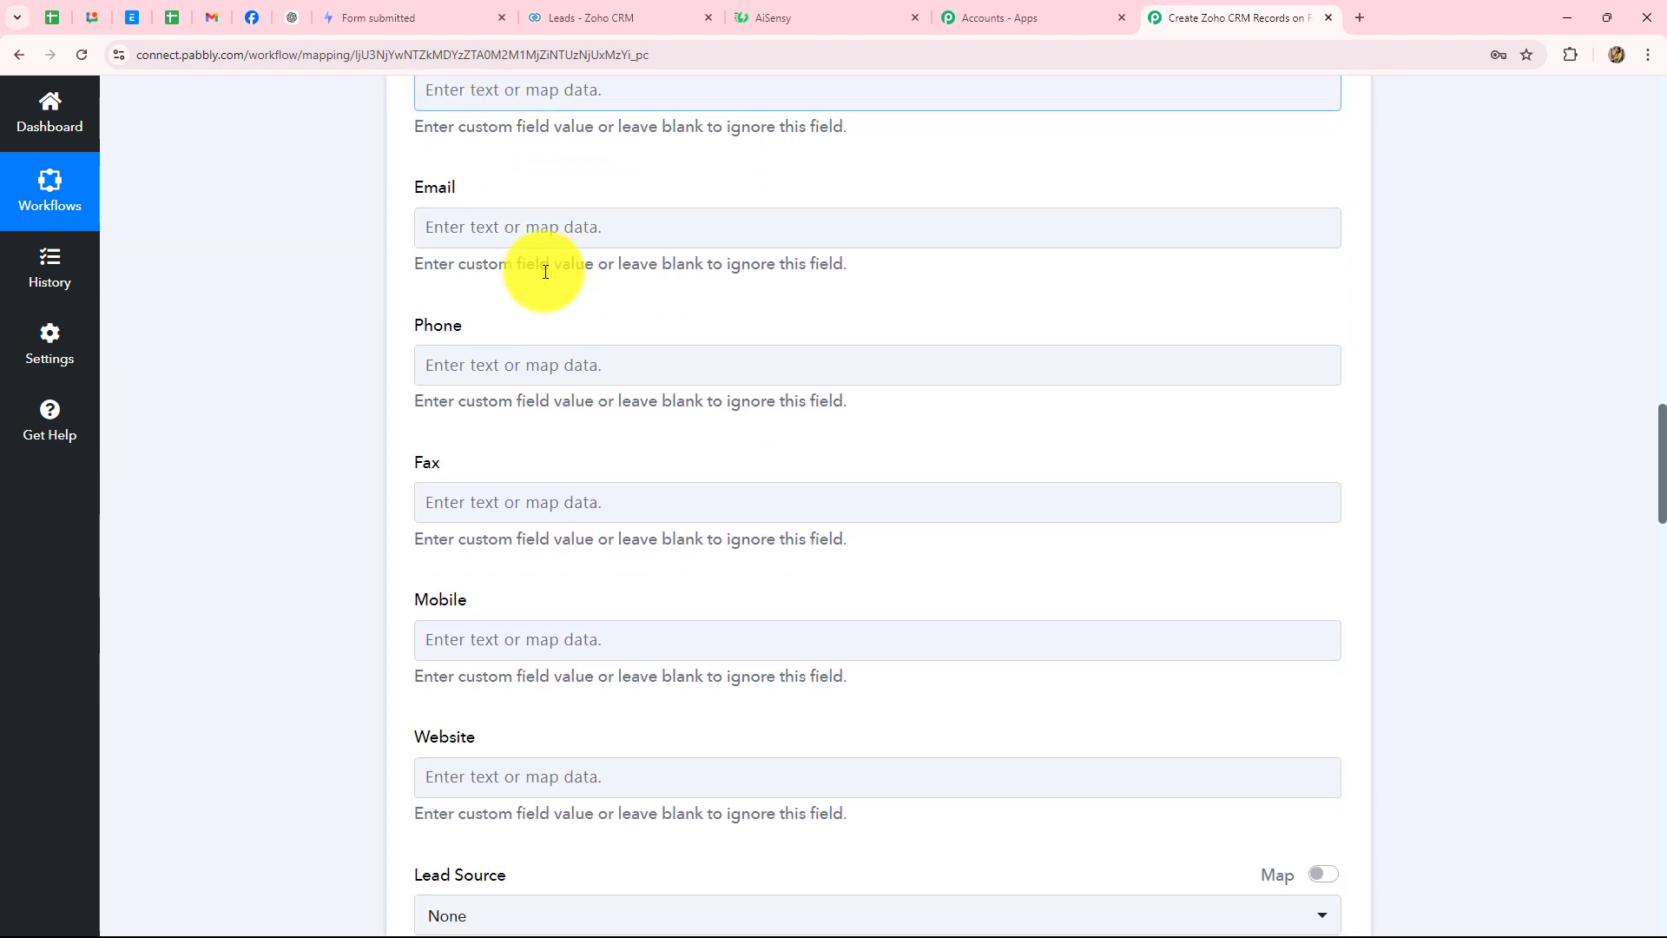
left_click(511, 223)
left_click(572, 408)
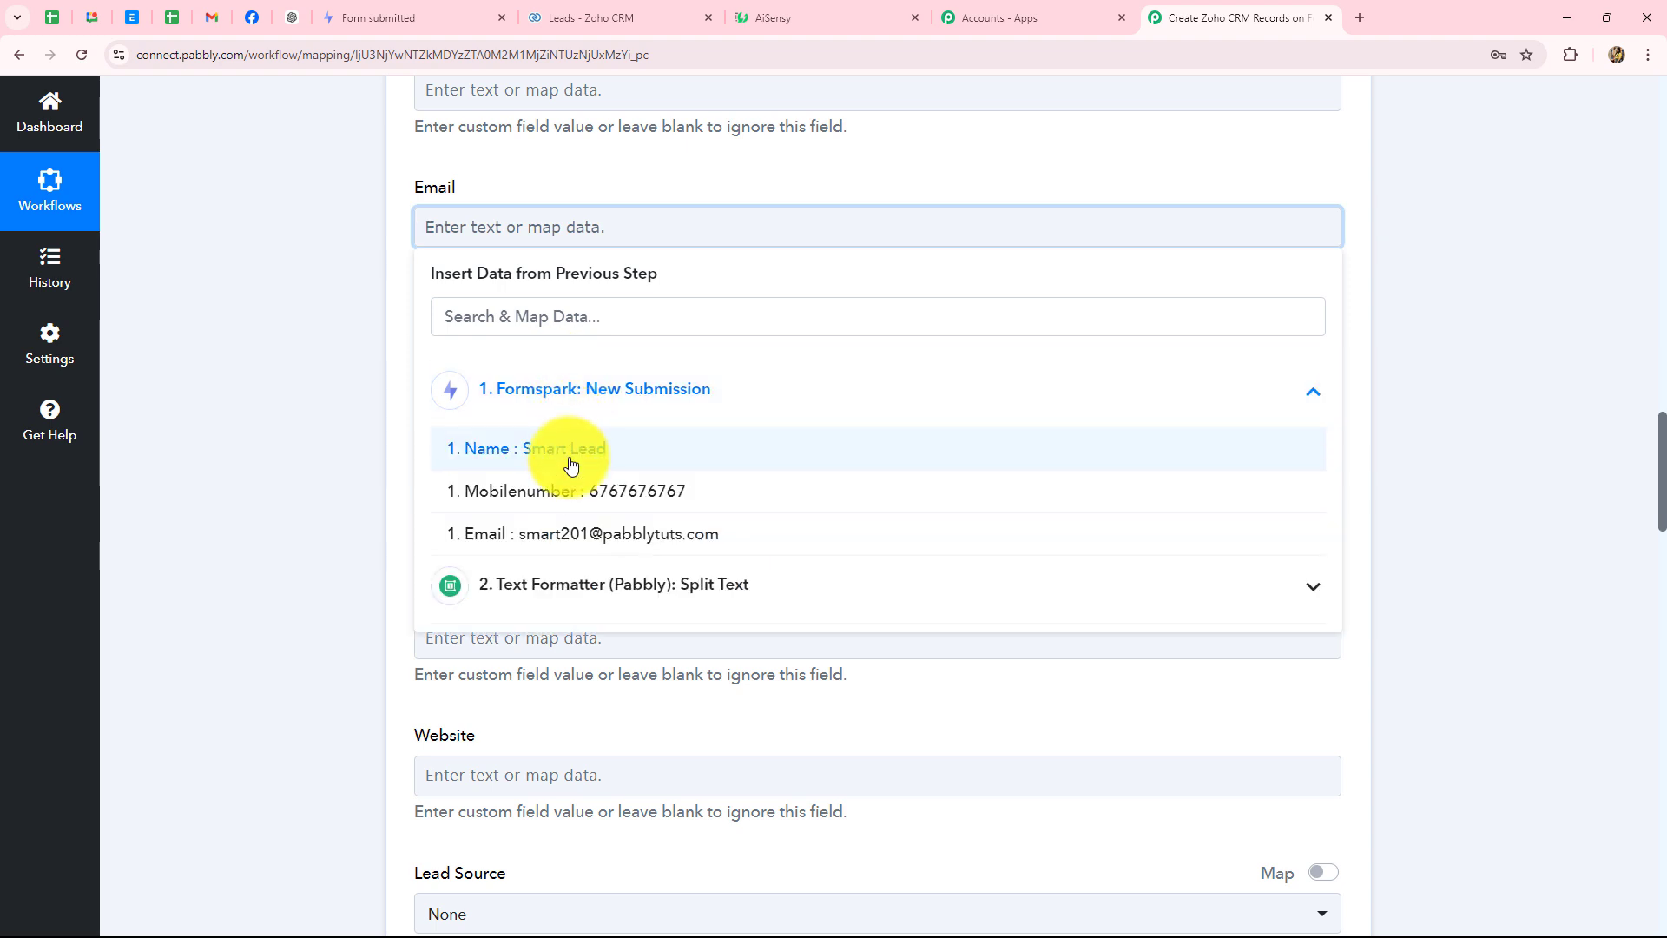
left_click(610, 535)
left_click(336, 482)
scroll(335, 482, "down", 2)
- Map the Formspark Mobilenumber into the Zoho CRM Mobile field
scroll(335, 480, "down", 1)
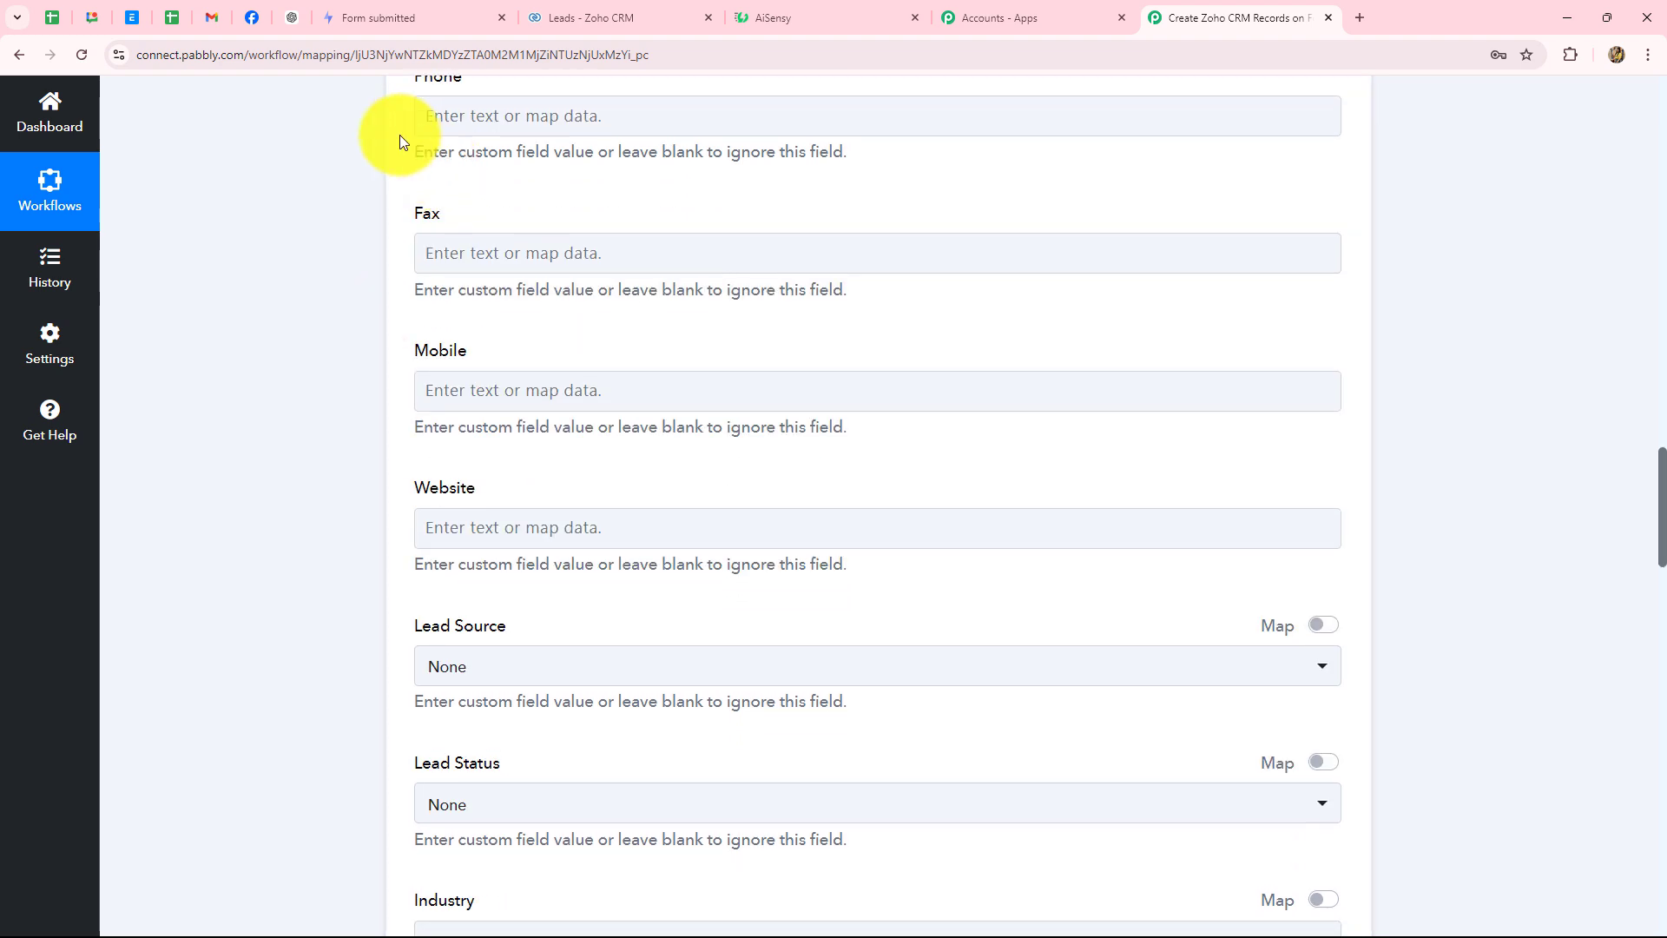
left_click(480, 397)
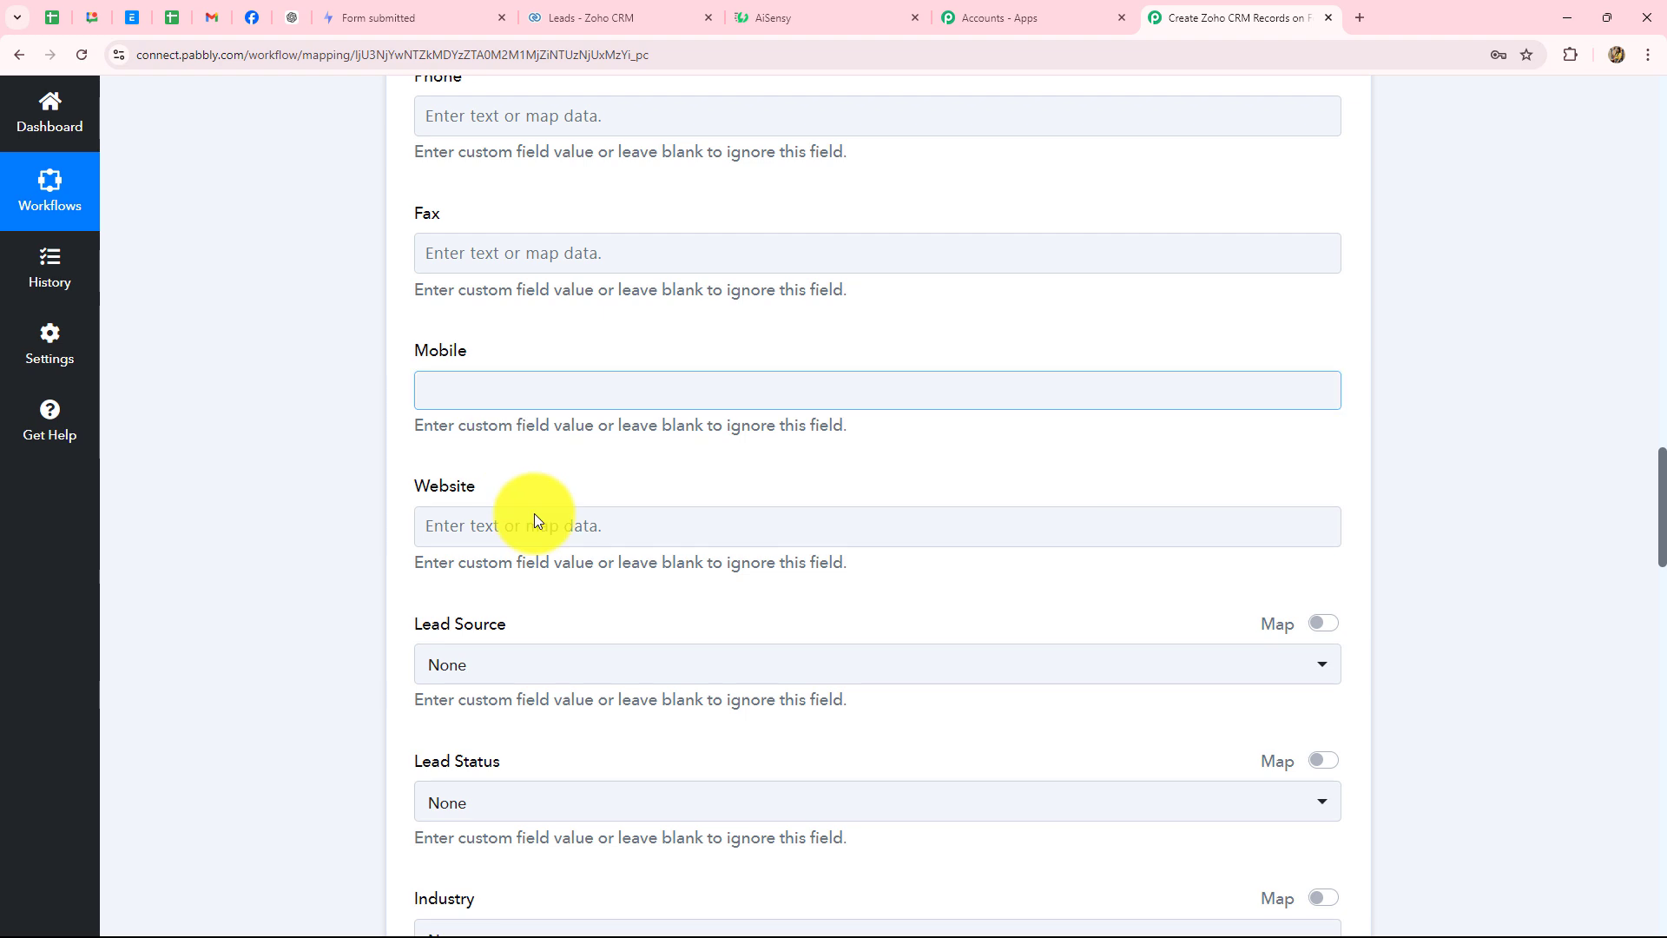
left_click(540, 560)
left_click(647, 669)
left_click(325, 488)
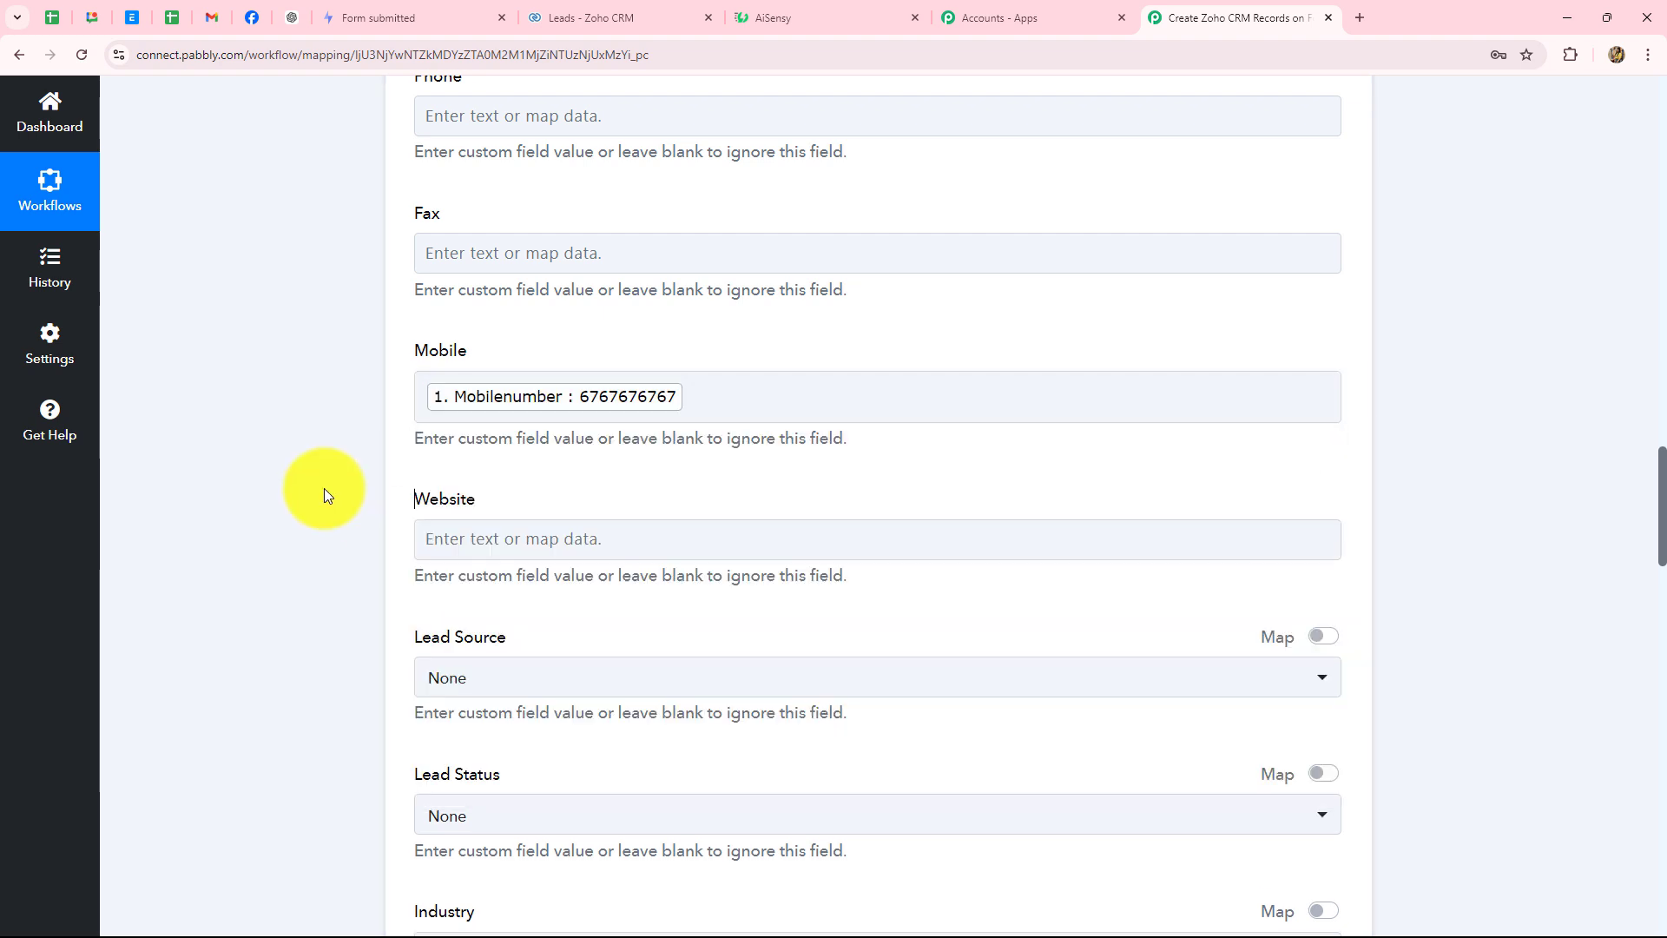
scroll(325, 488, "down", 3)
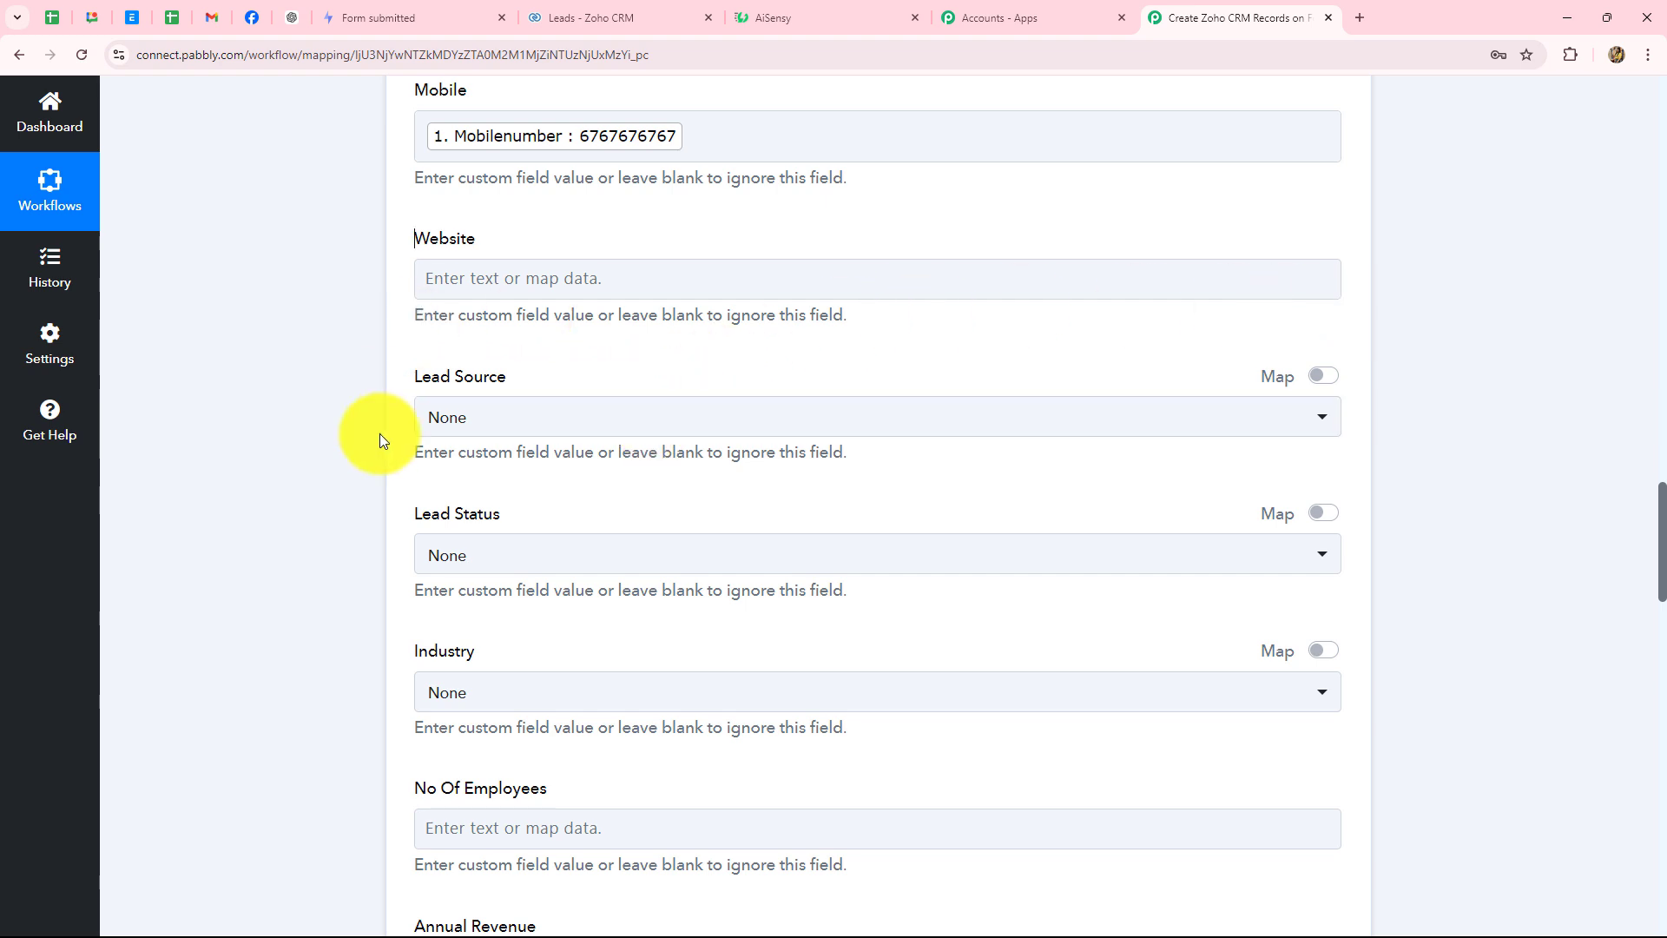
left_click(540, 427)
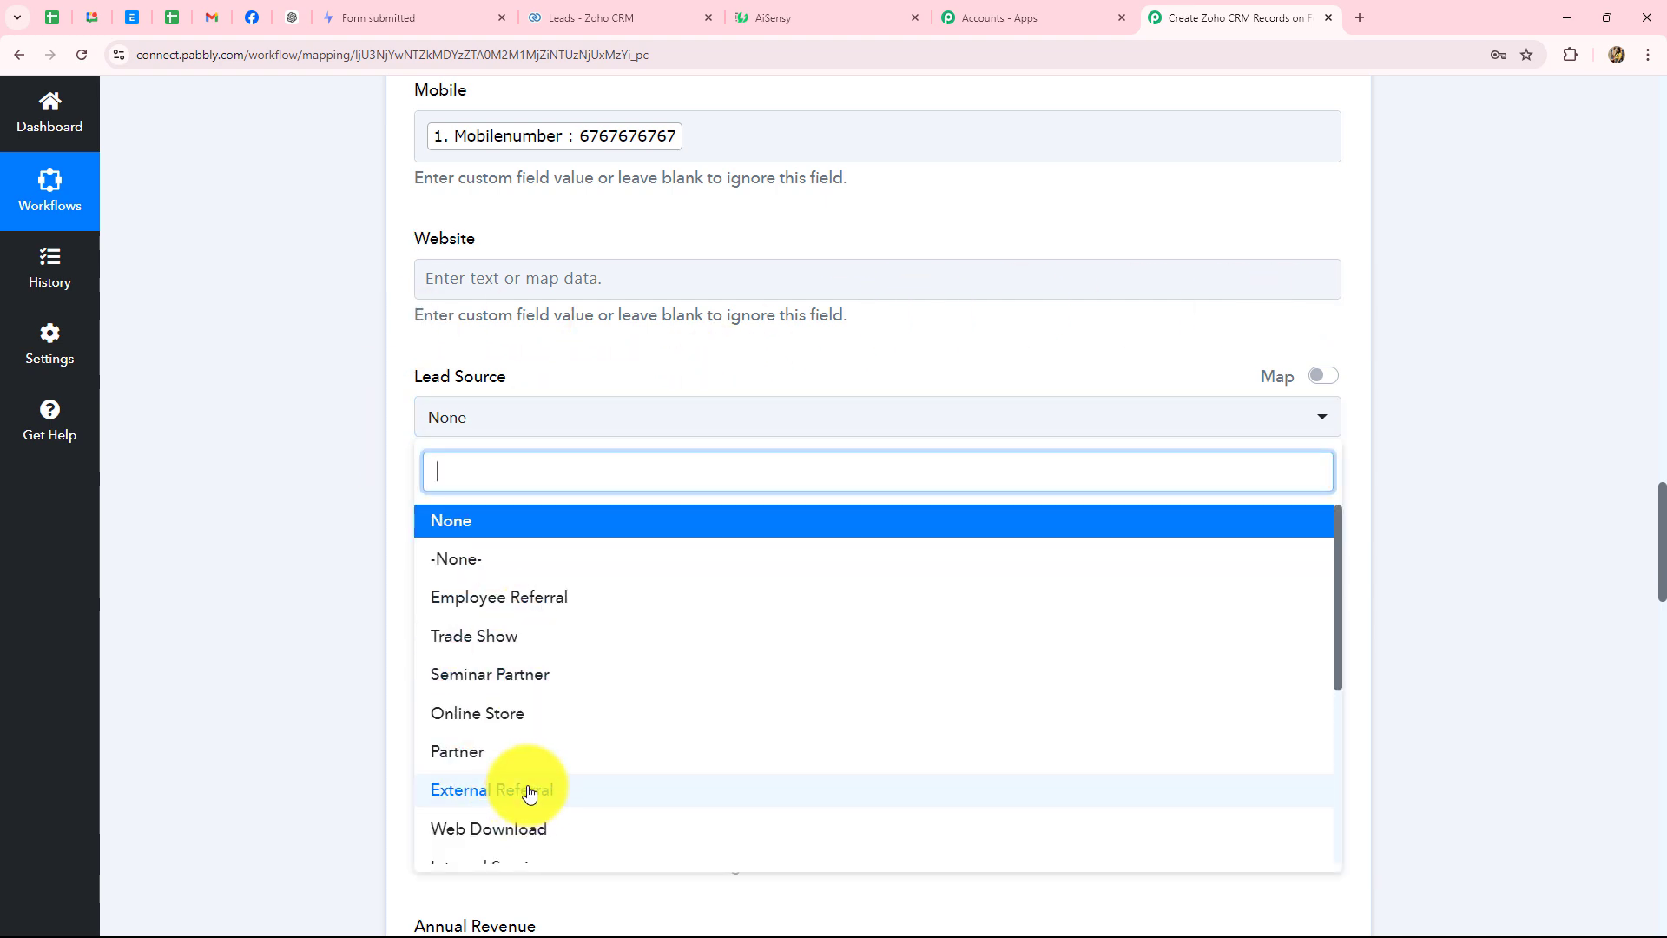
scroll(527, 790, "down", 3)
scroll(529, 794, "down", 1)
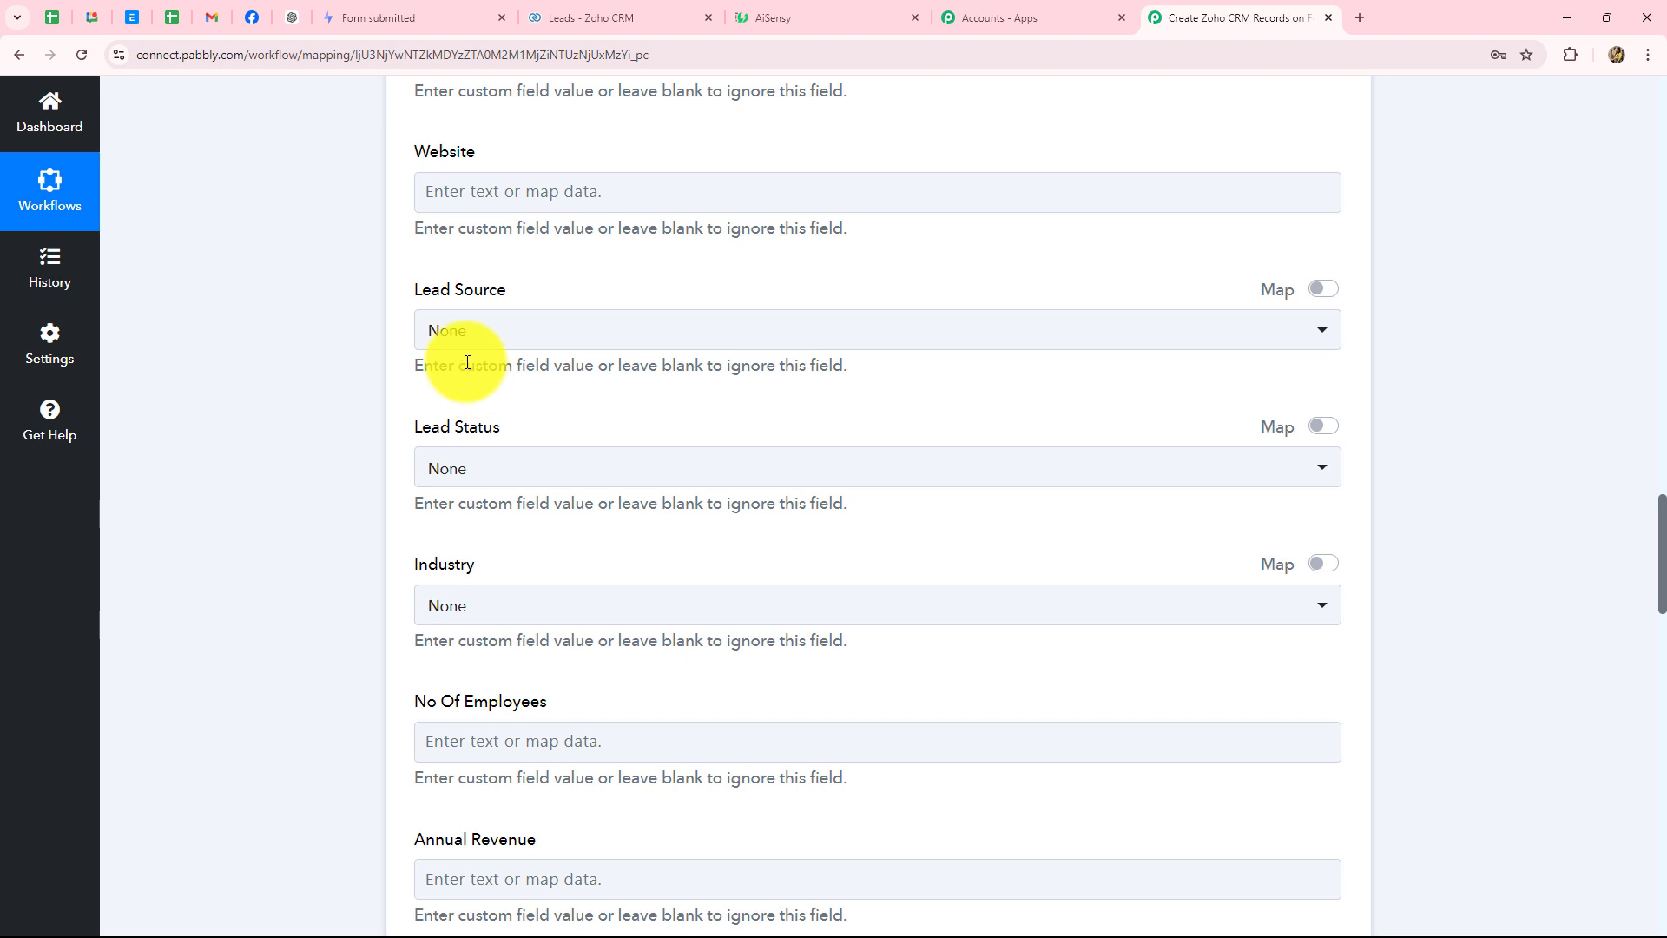
scroll(484, 360, "down", 1)
scroll(484, 360, "down", 3)
left_click(500, 210)
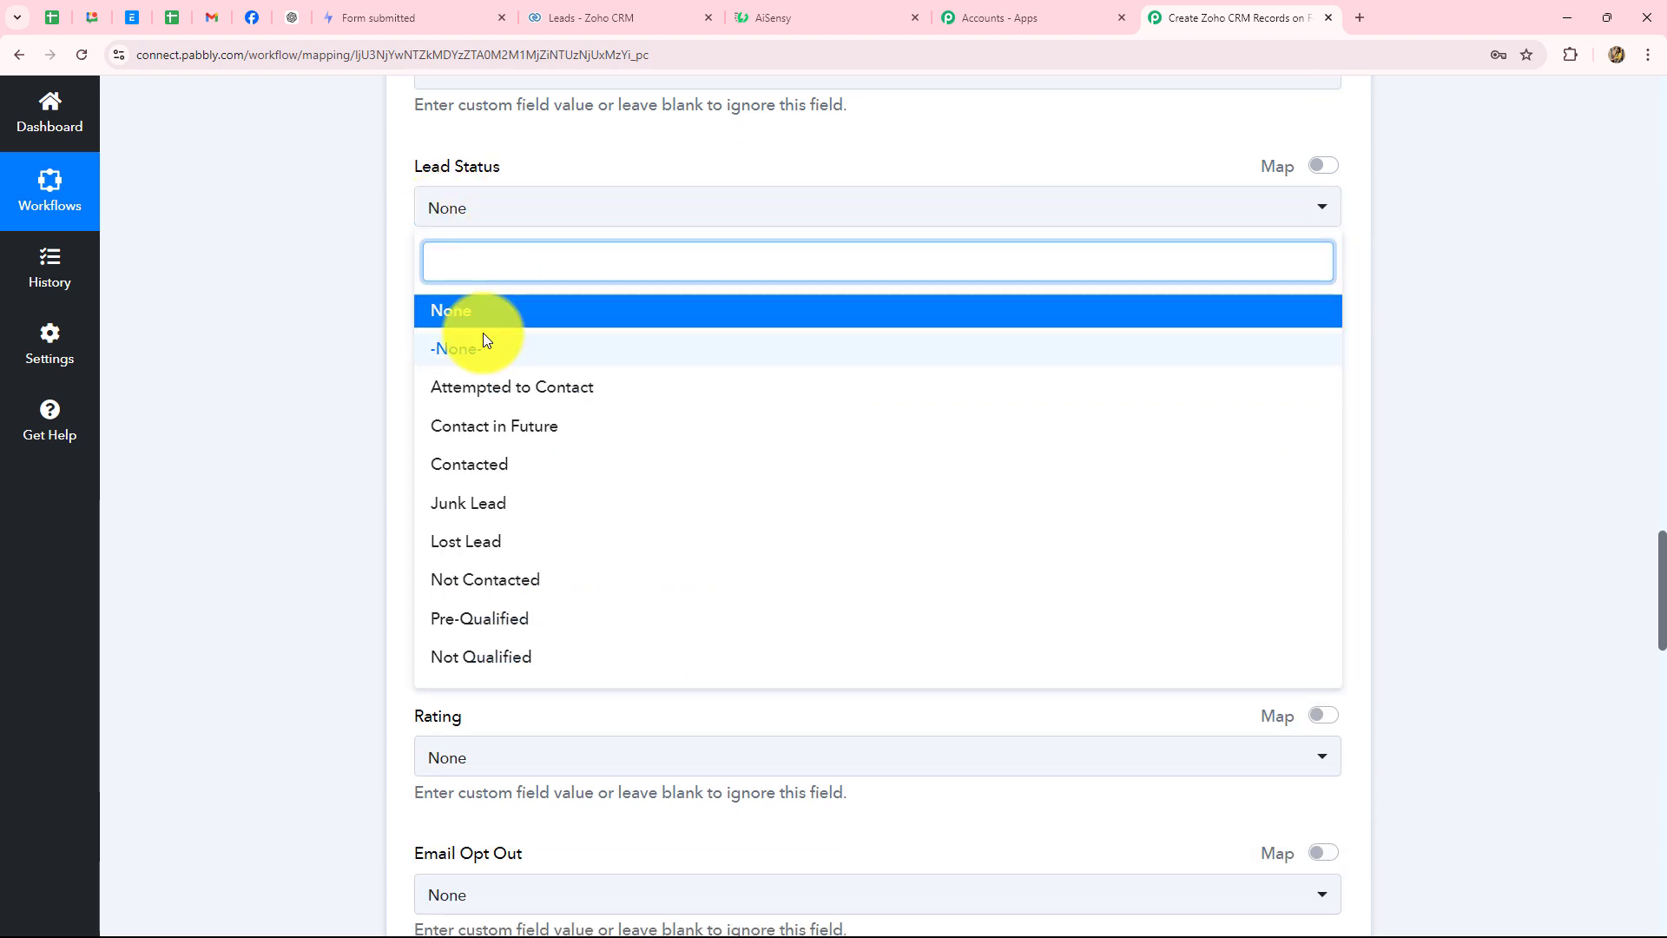
left_click(295, 345)
scroll(295, 342, "down", 2)
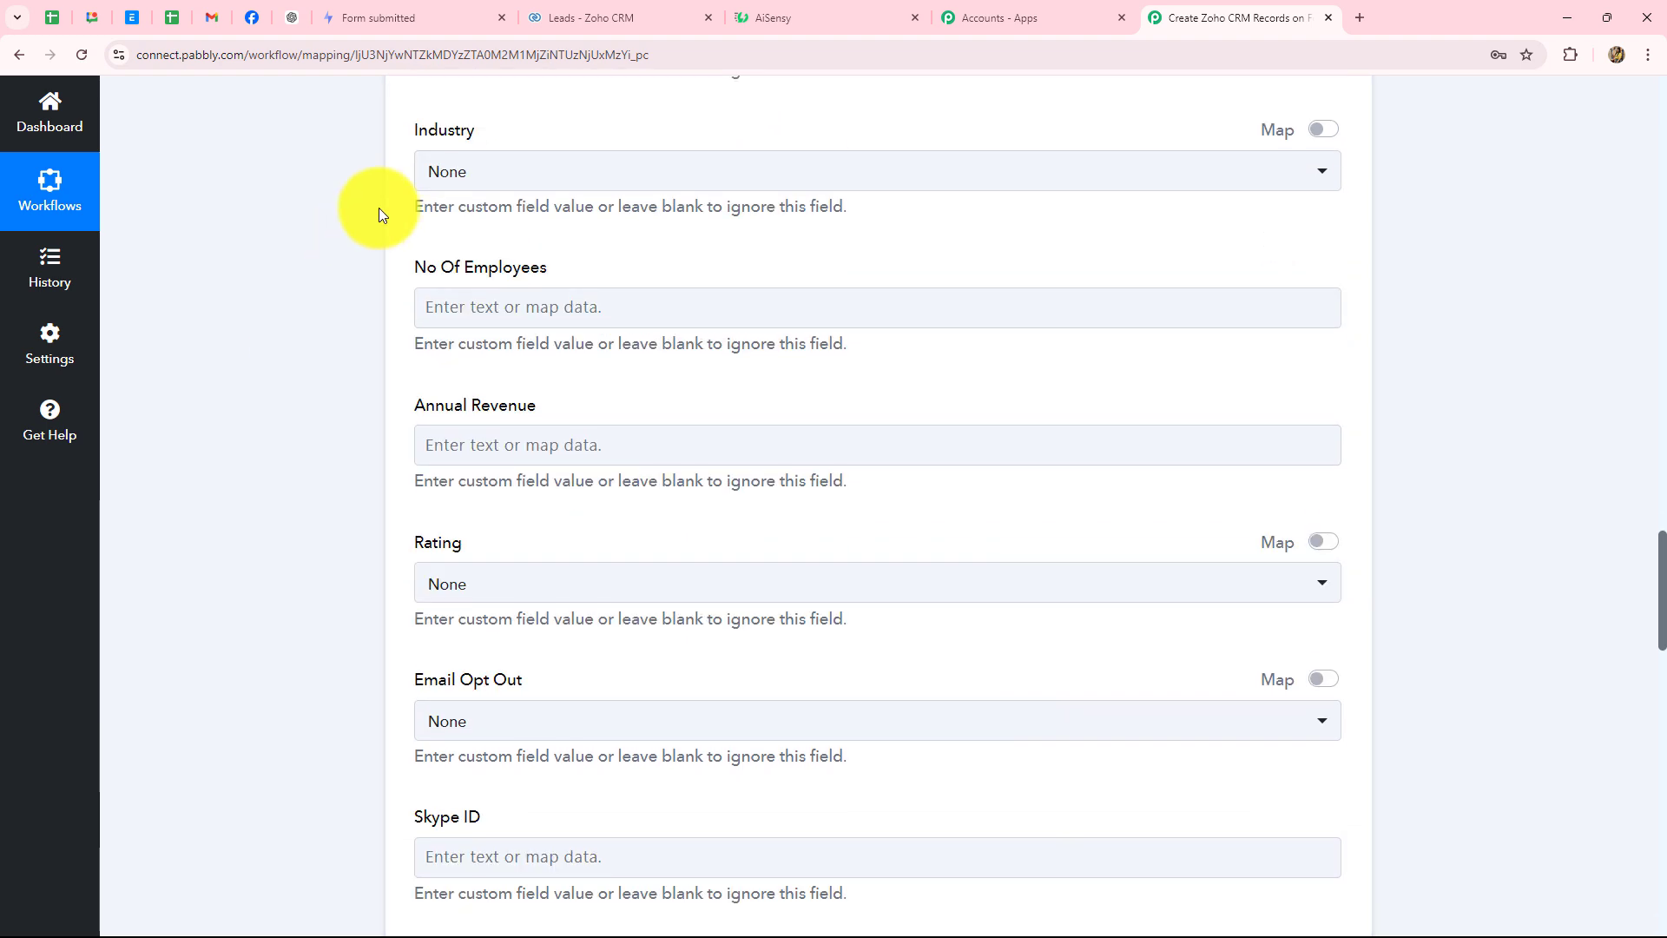
scroll(670, 447, "down", 4)
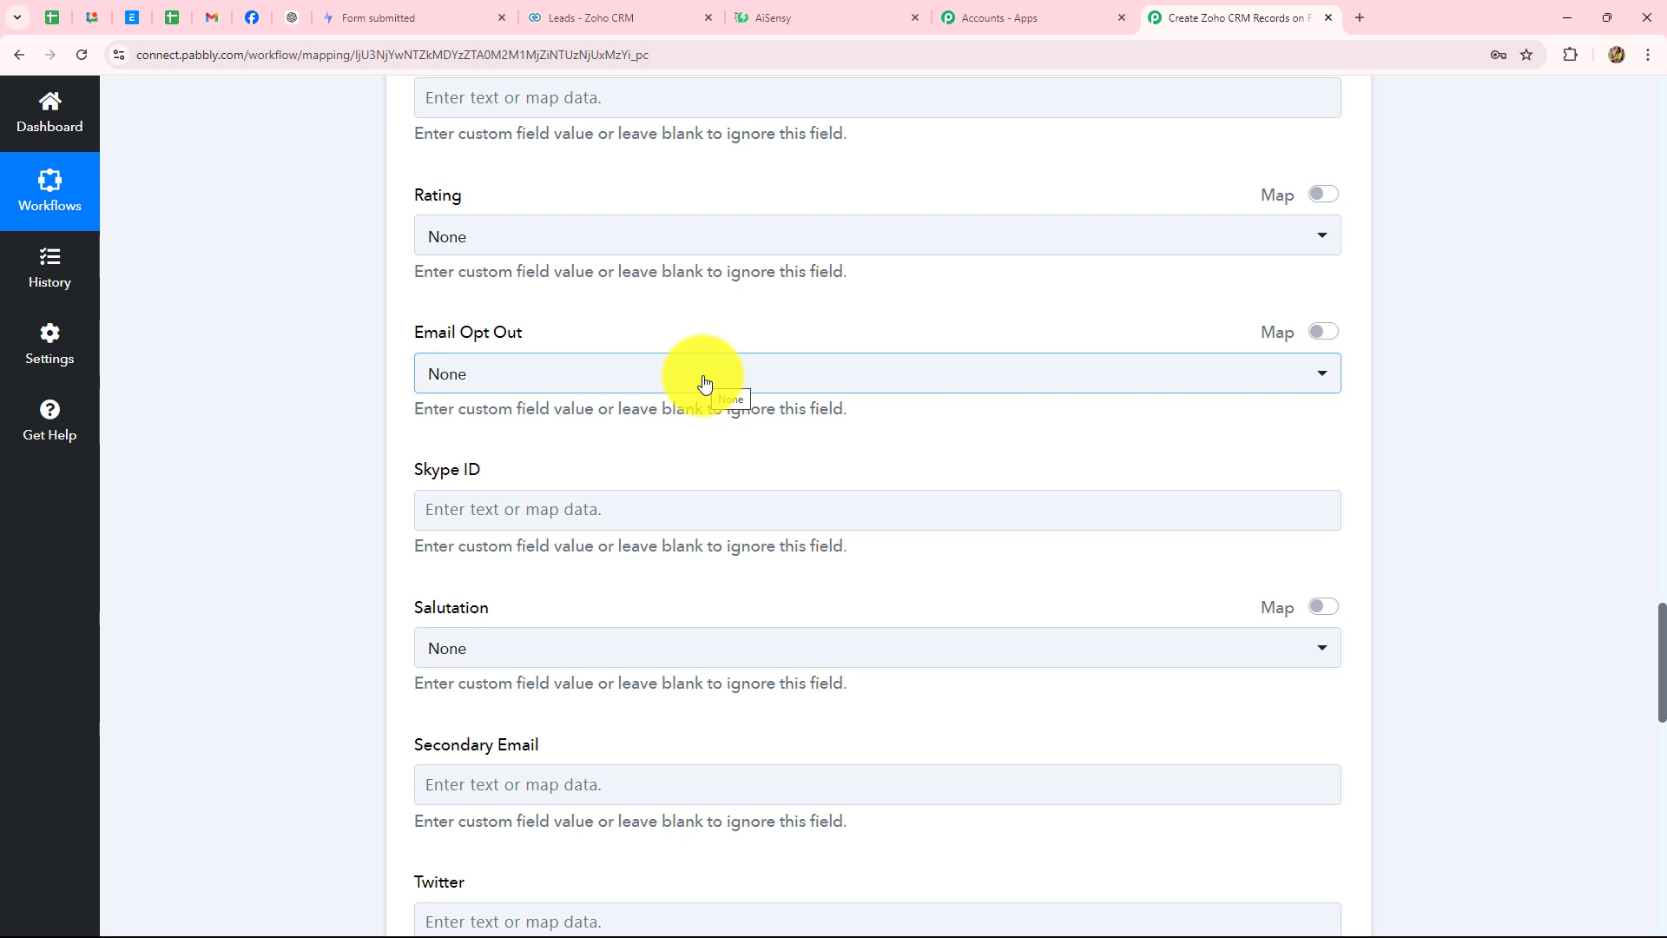
scroll(704, 383, "down", 17)
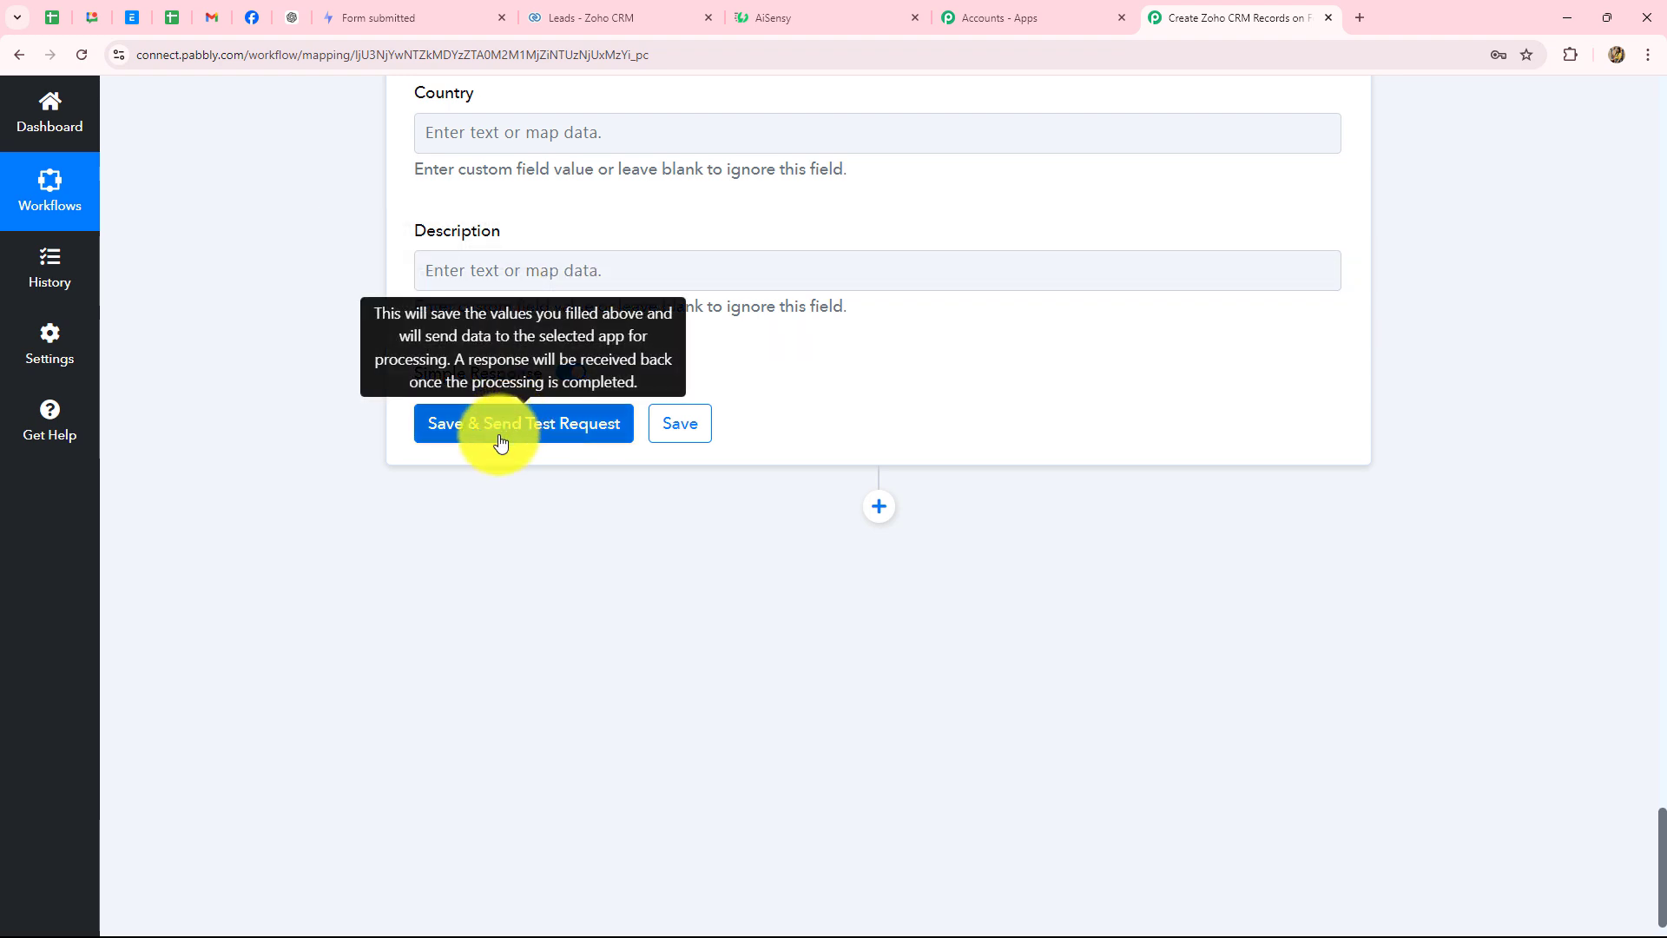
- Save the Zoho CRM step and send a test request, then review the response
left_click(551, 434)
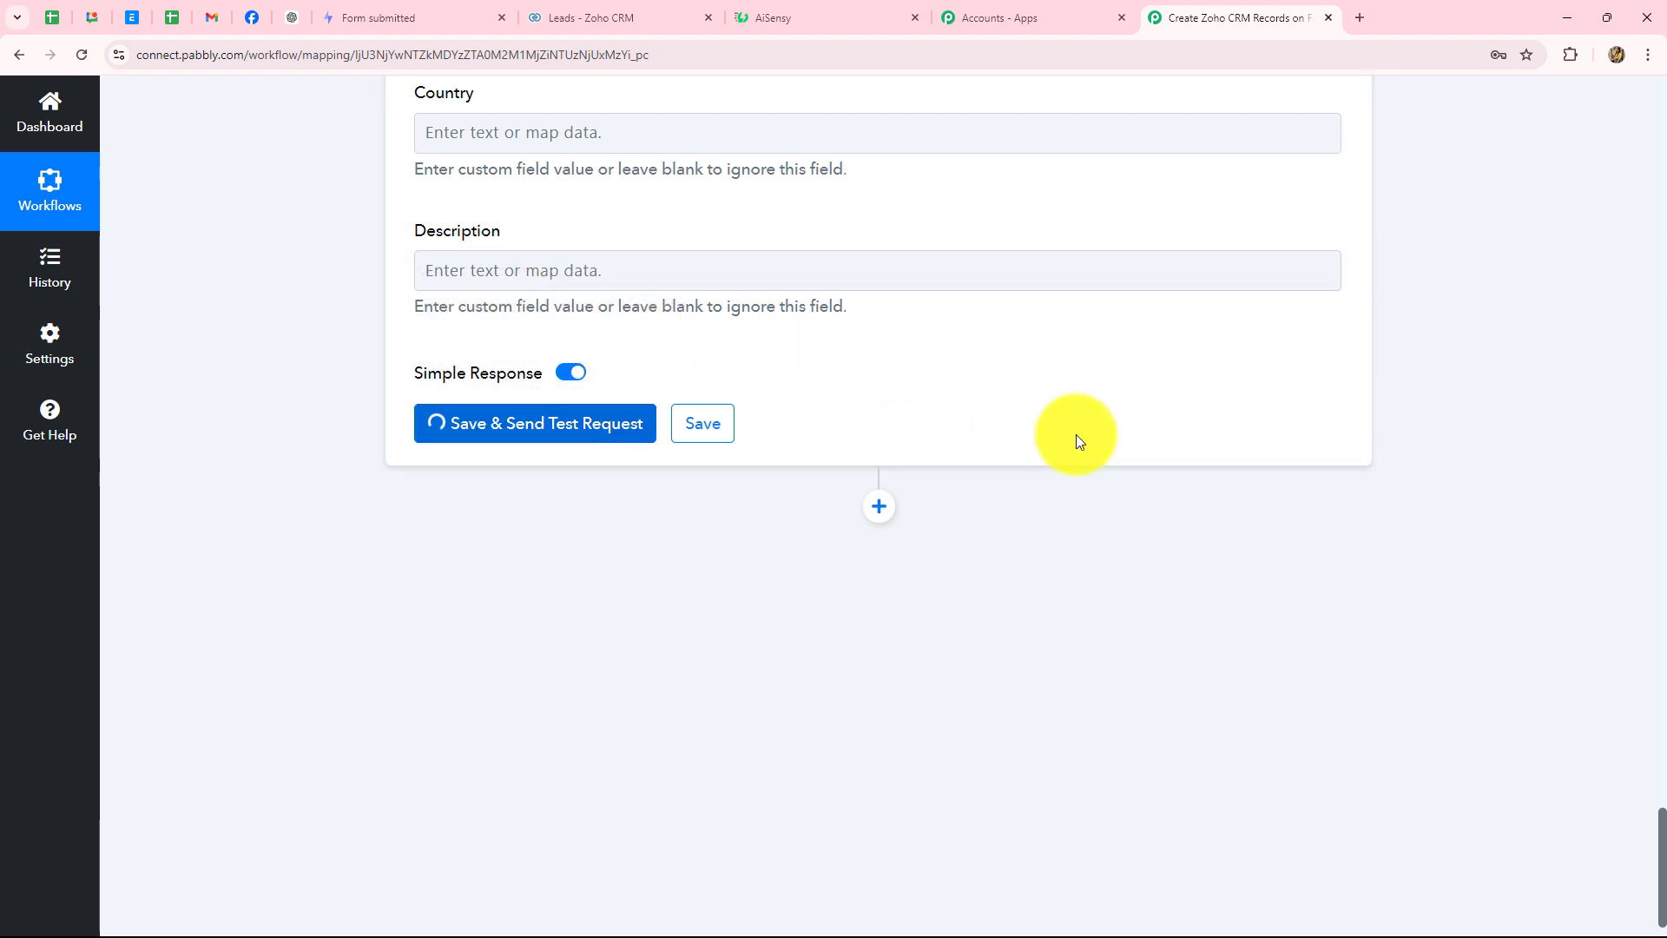
scroll(1076, 443, "down", 2)
scroll(1075, 487, "up", 2)
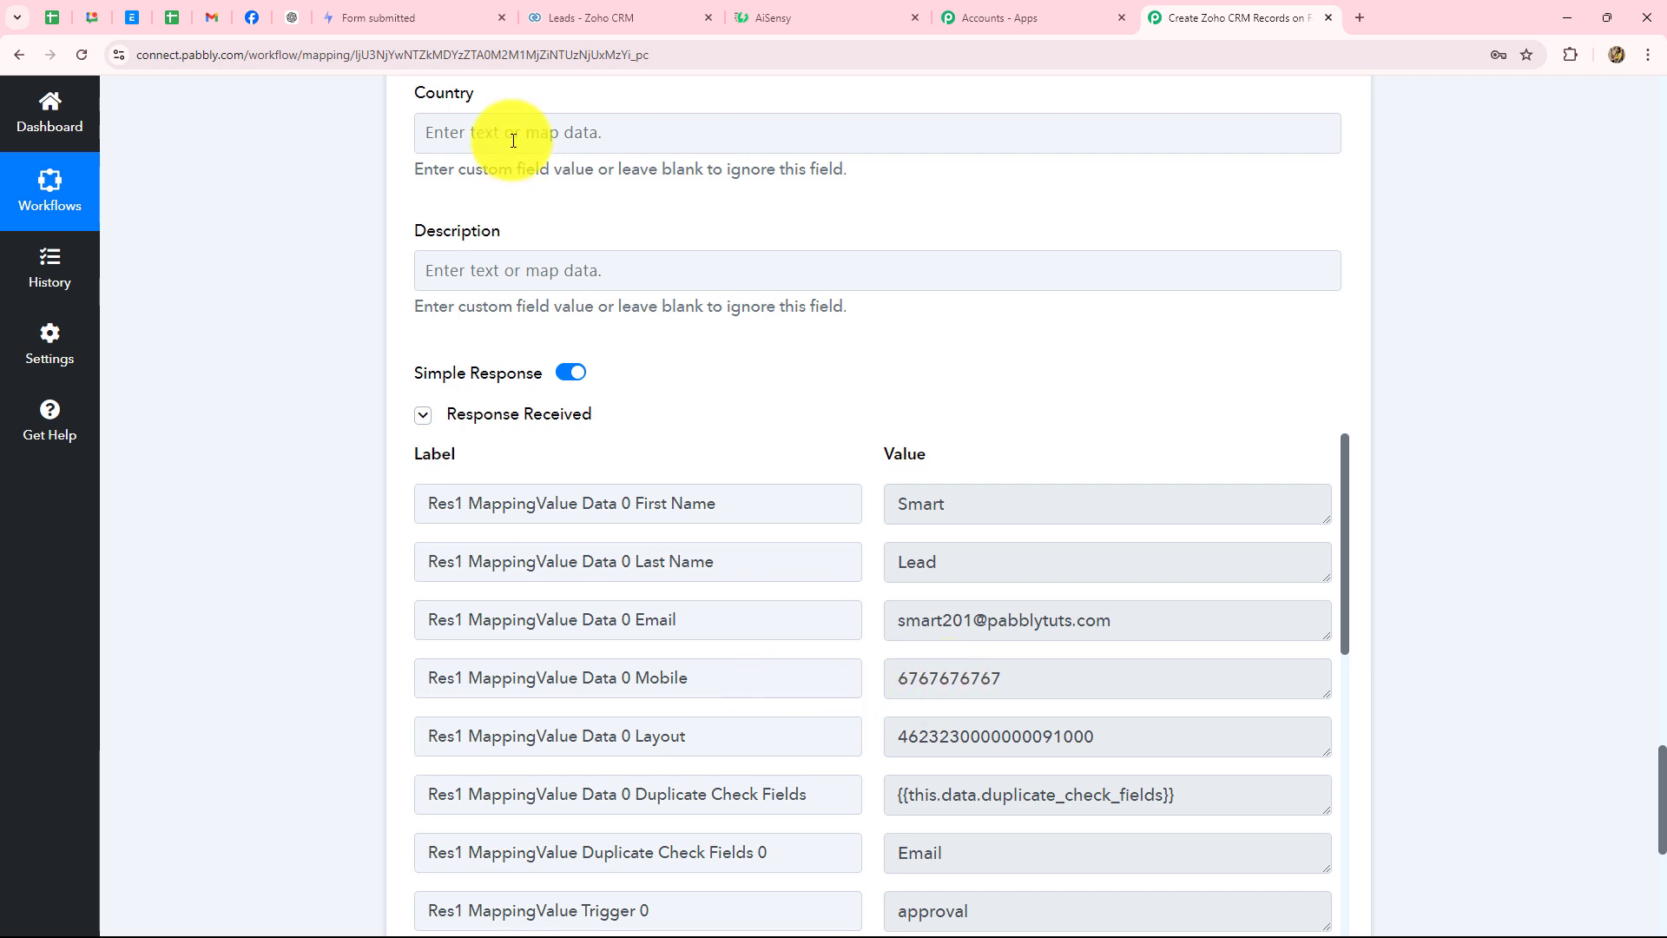
- Refresh the Zoho CRM Leads list to confirm the Smart Lead record, then return to Pabbly
left_click(602, 17)
left_click(222, 104)
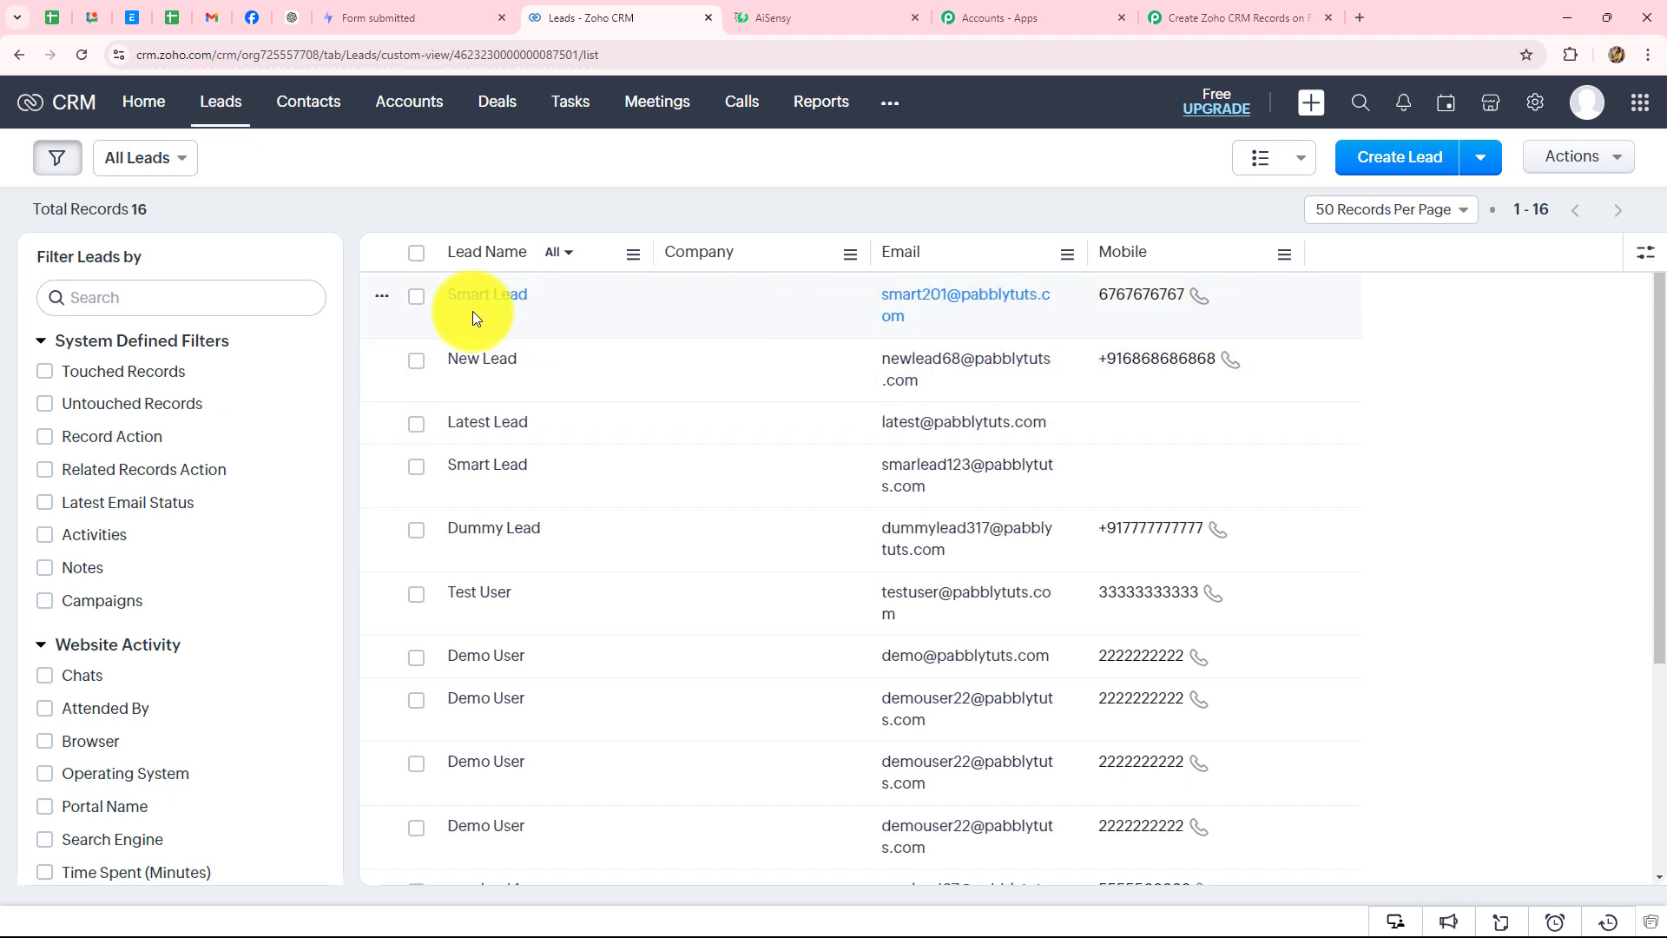
left_click(1176, 26)
scroll(1644, 614, "up", 10)
scroll(1661, 623, "up", 20)
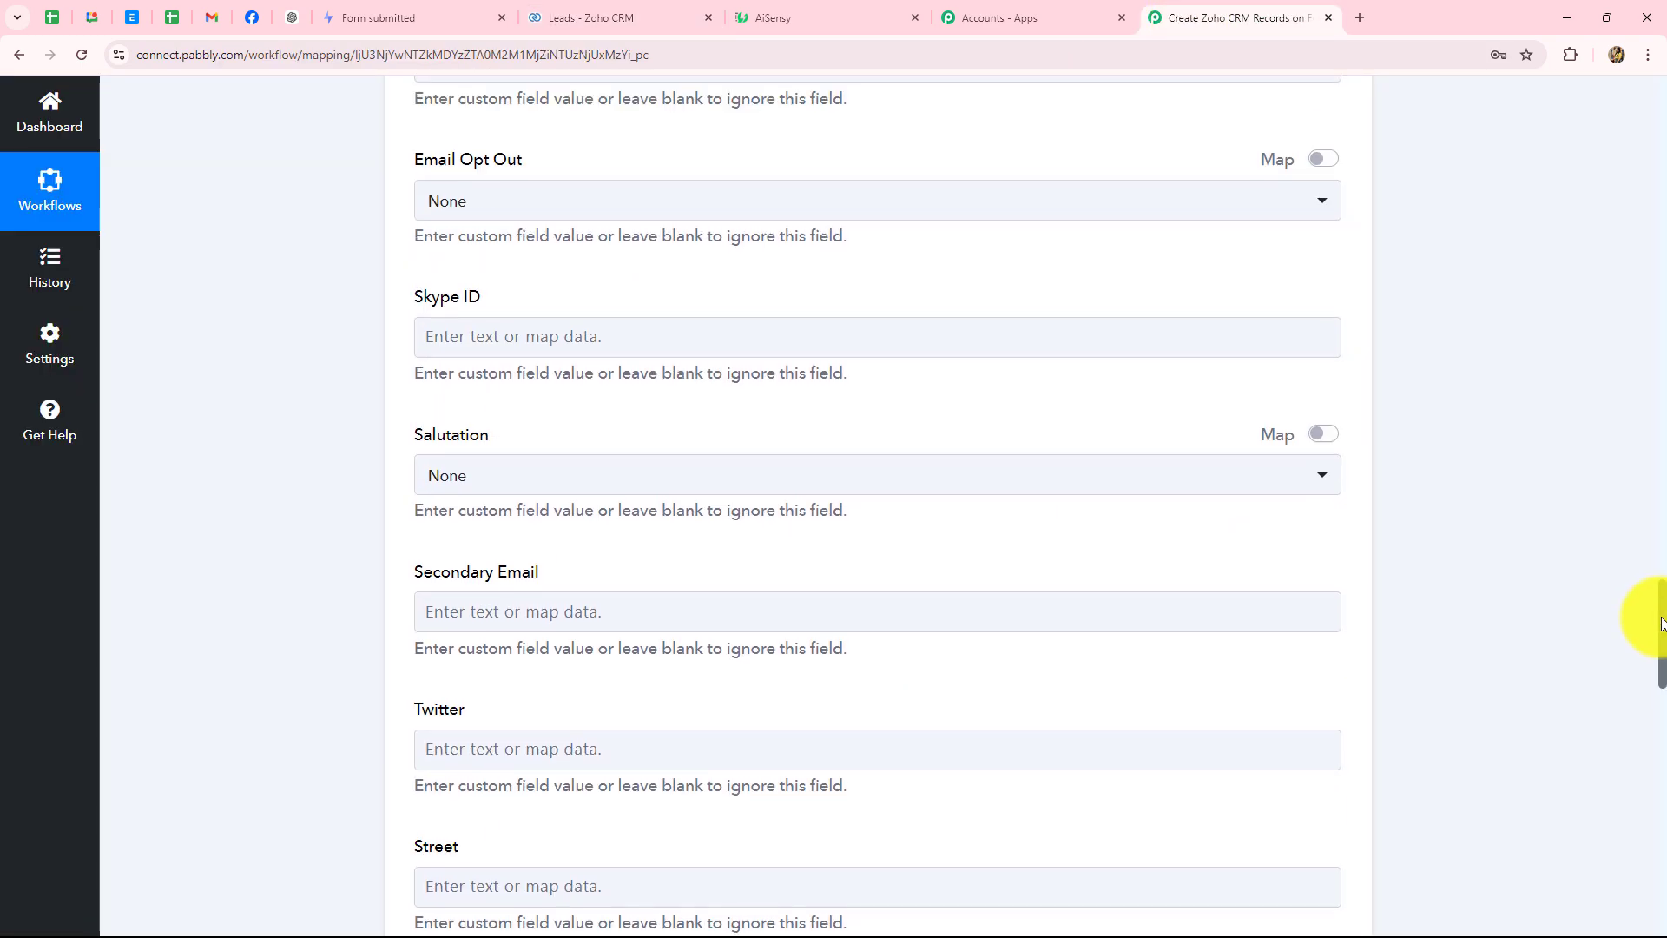
scroll(1662, 623, "up", 20)
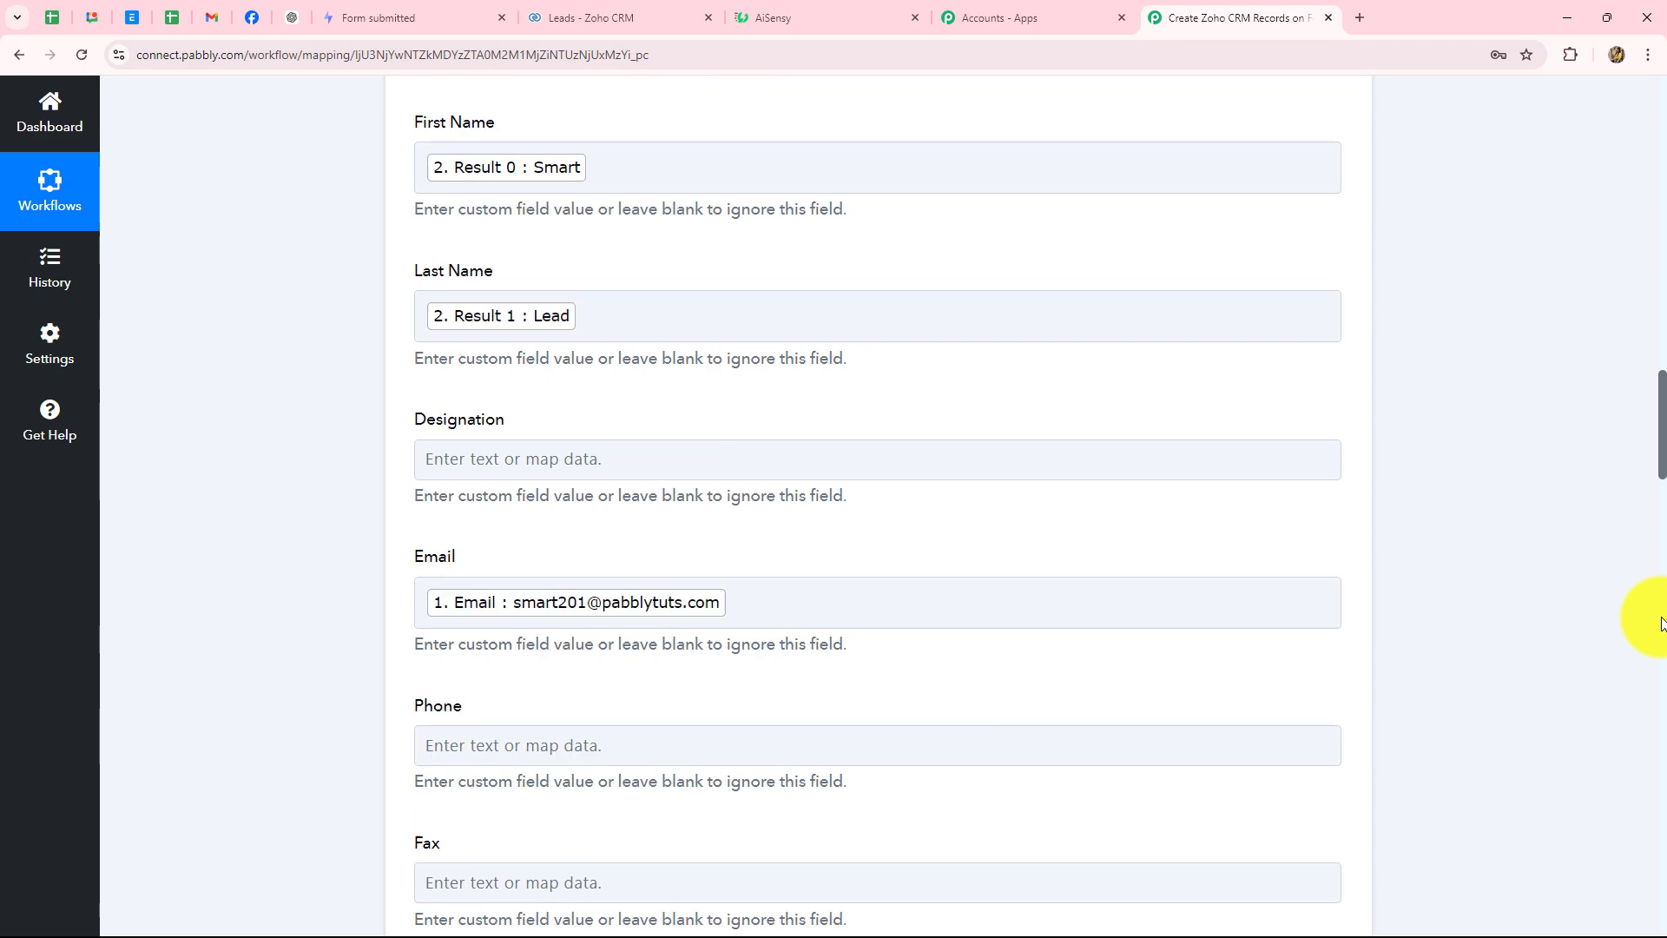
scroll(1661, 623, "up", 2)
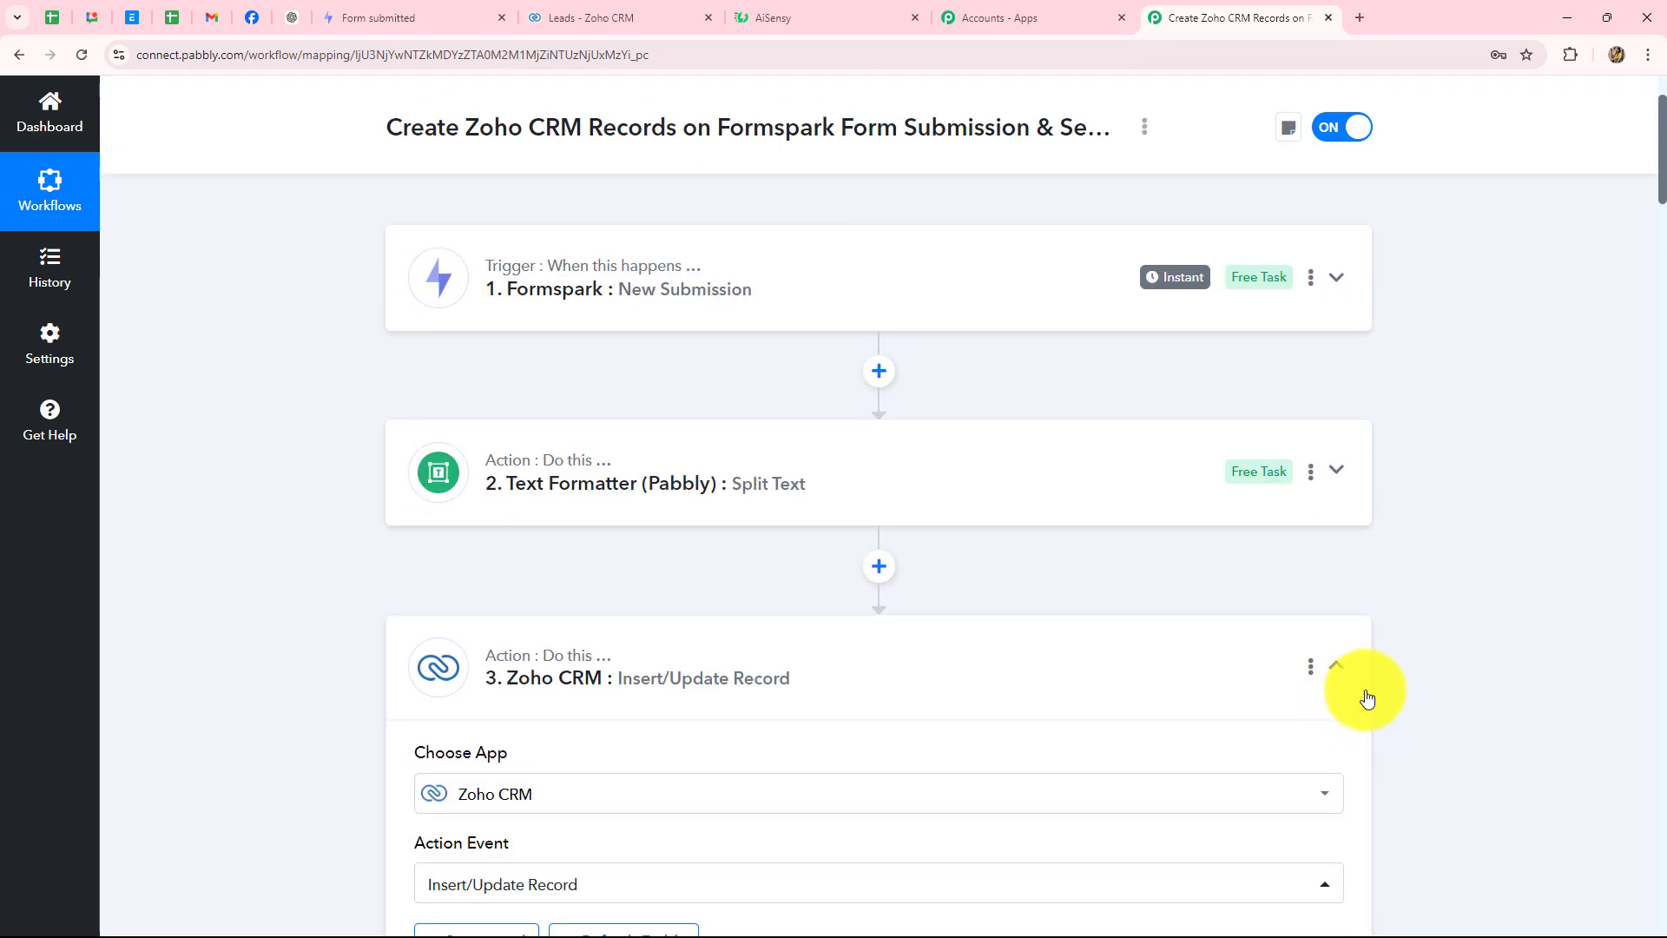
- Below the collapsed Zoho CRM step, add a Gmail step using the Send Email (V1) action event
left_click(1341, 666)
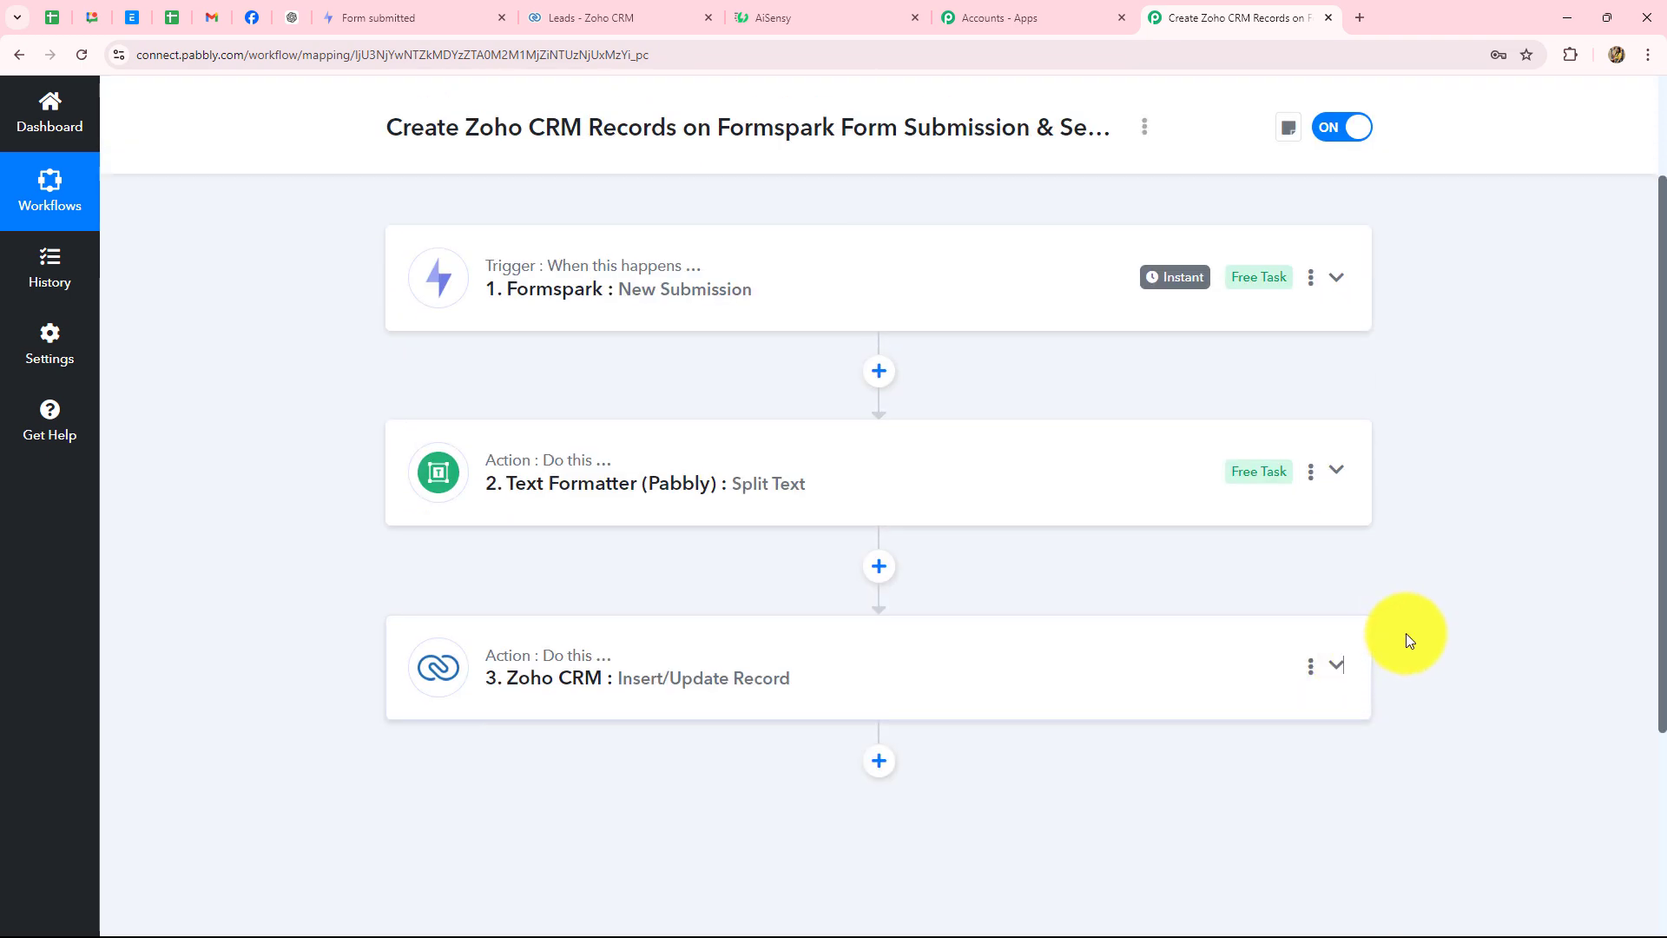
scroll(1405, 633, "down", 3)
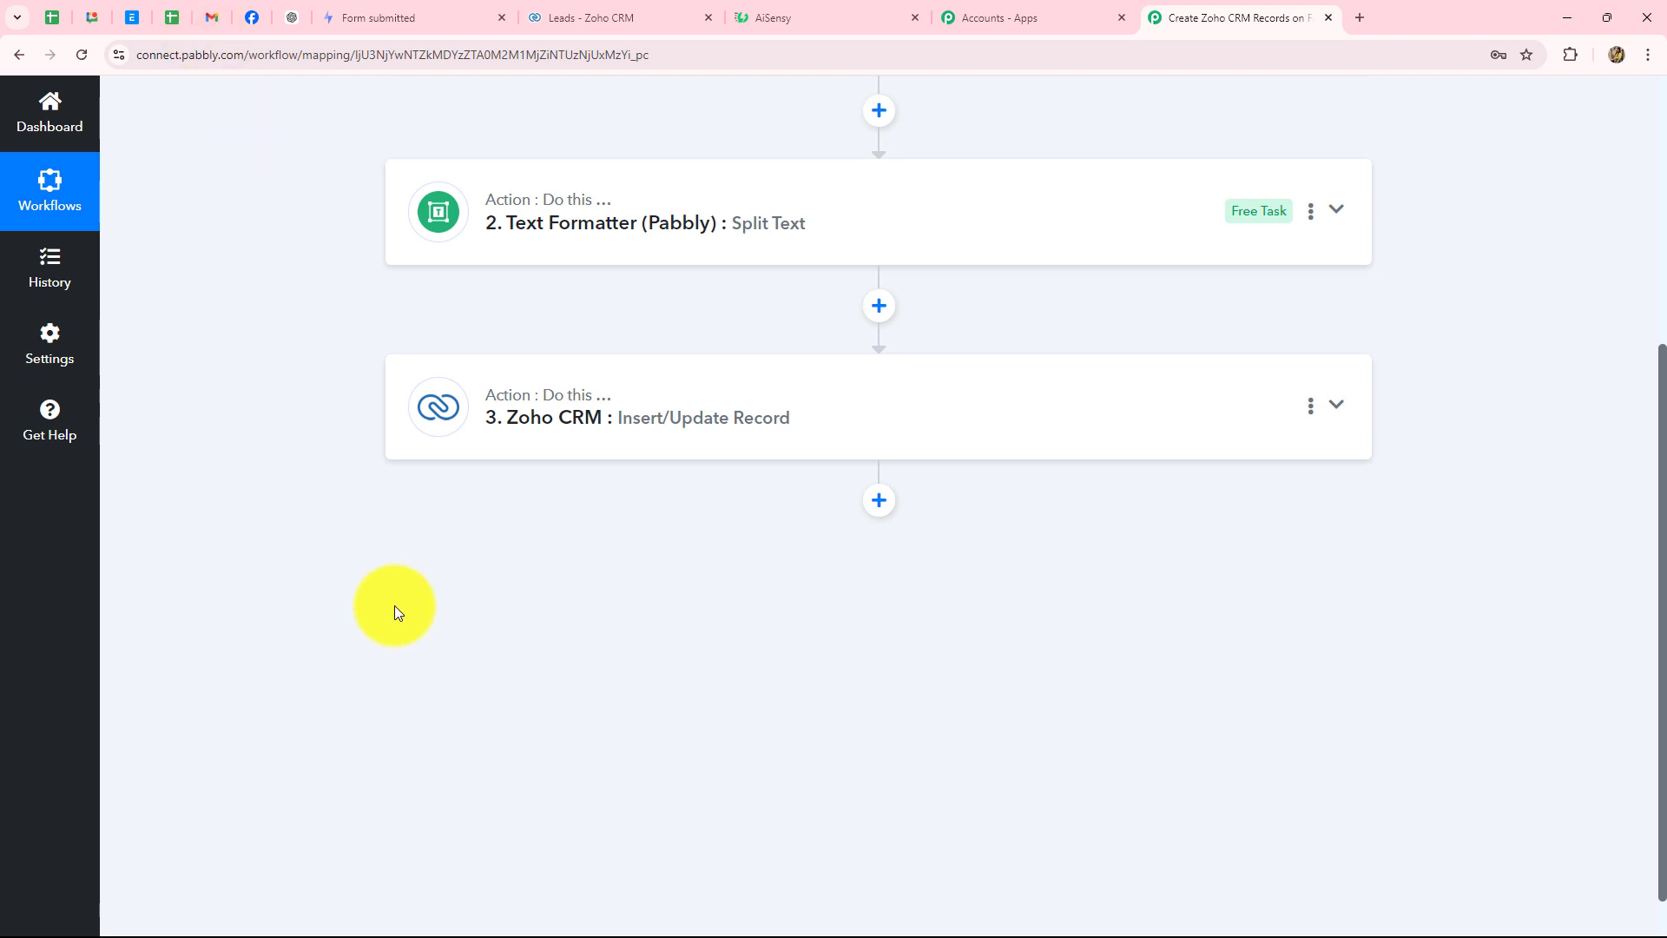
left_click(878, 501)
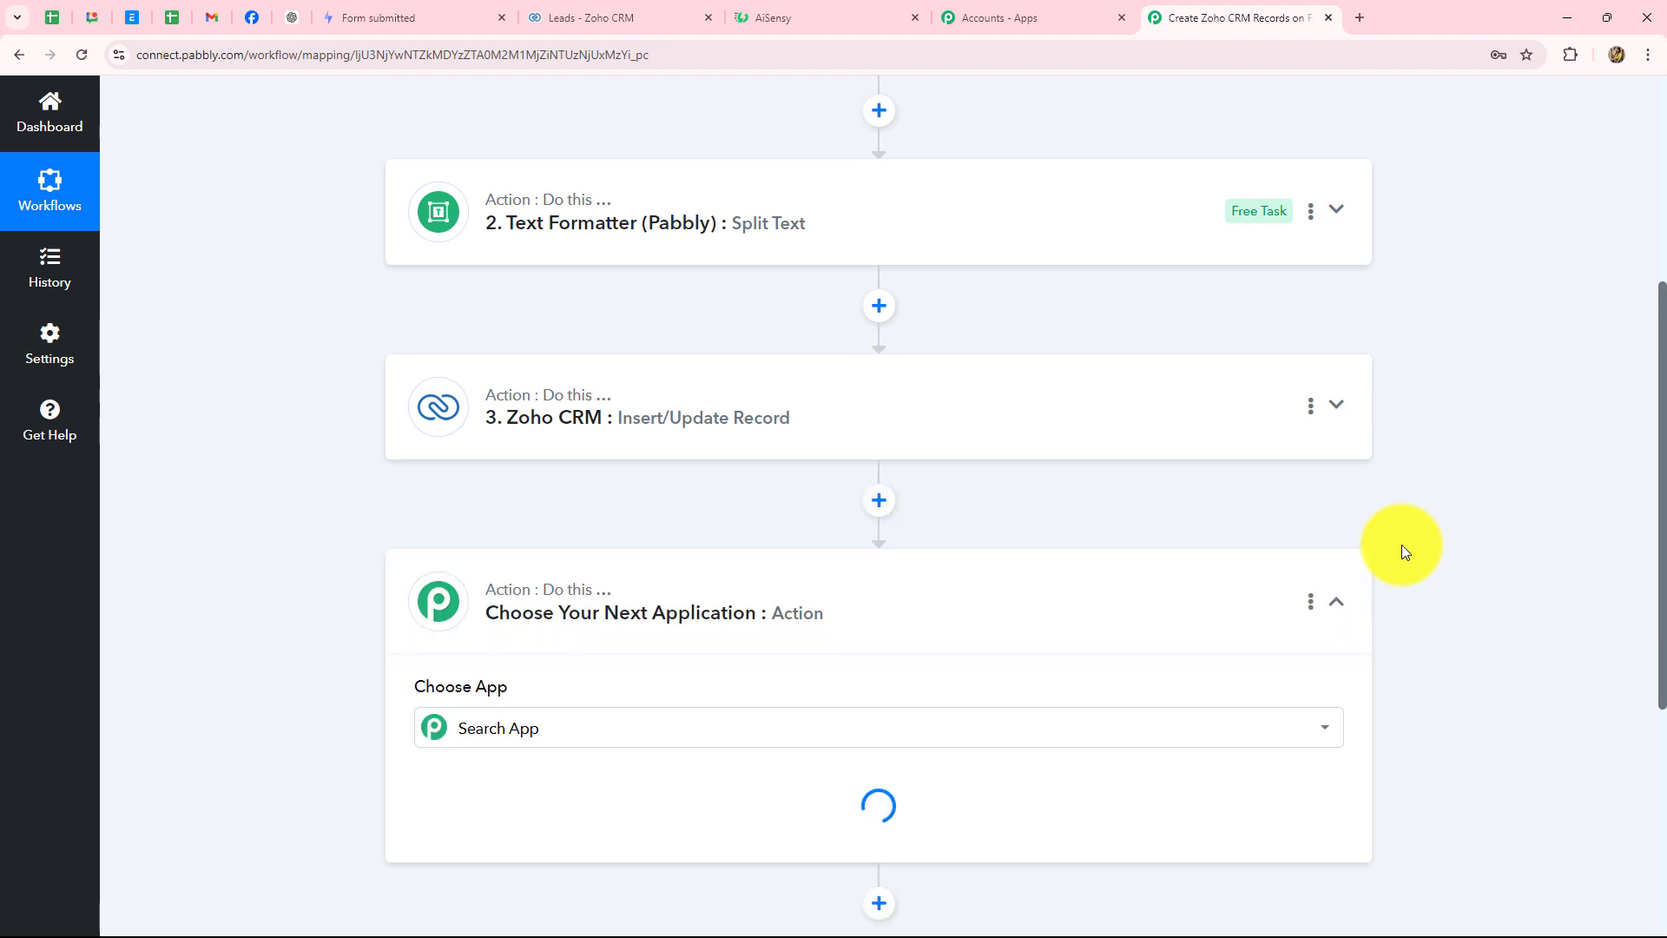
key("Caps_Lock")
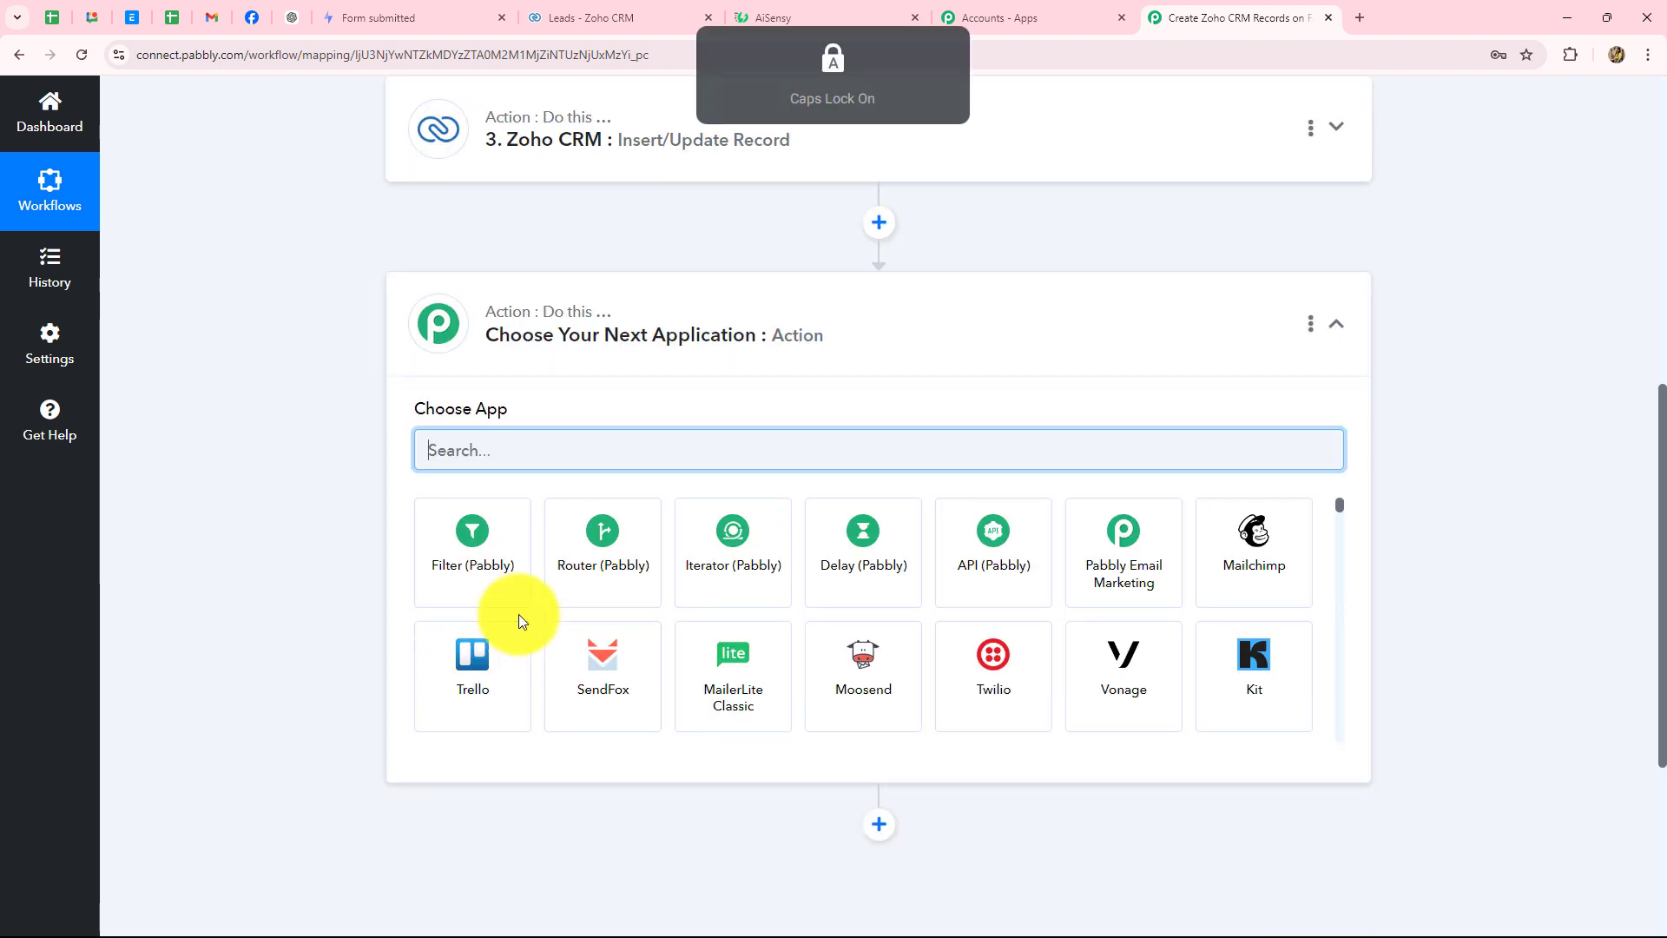
type("Gma")
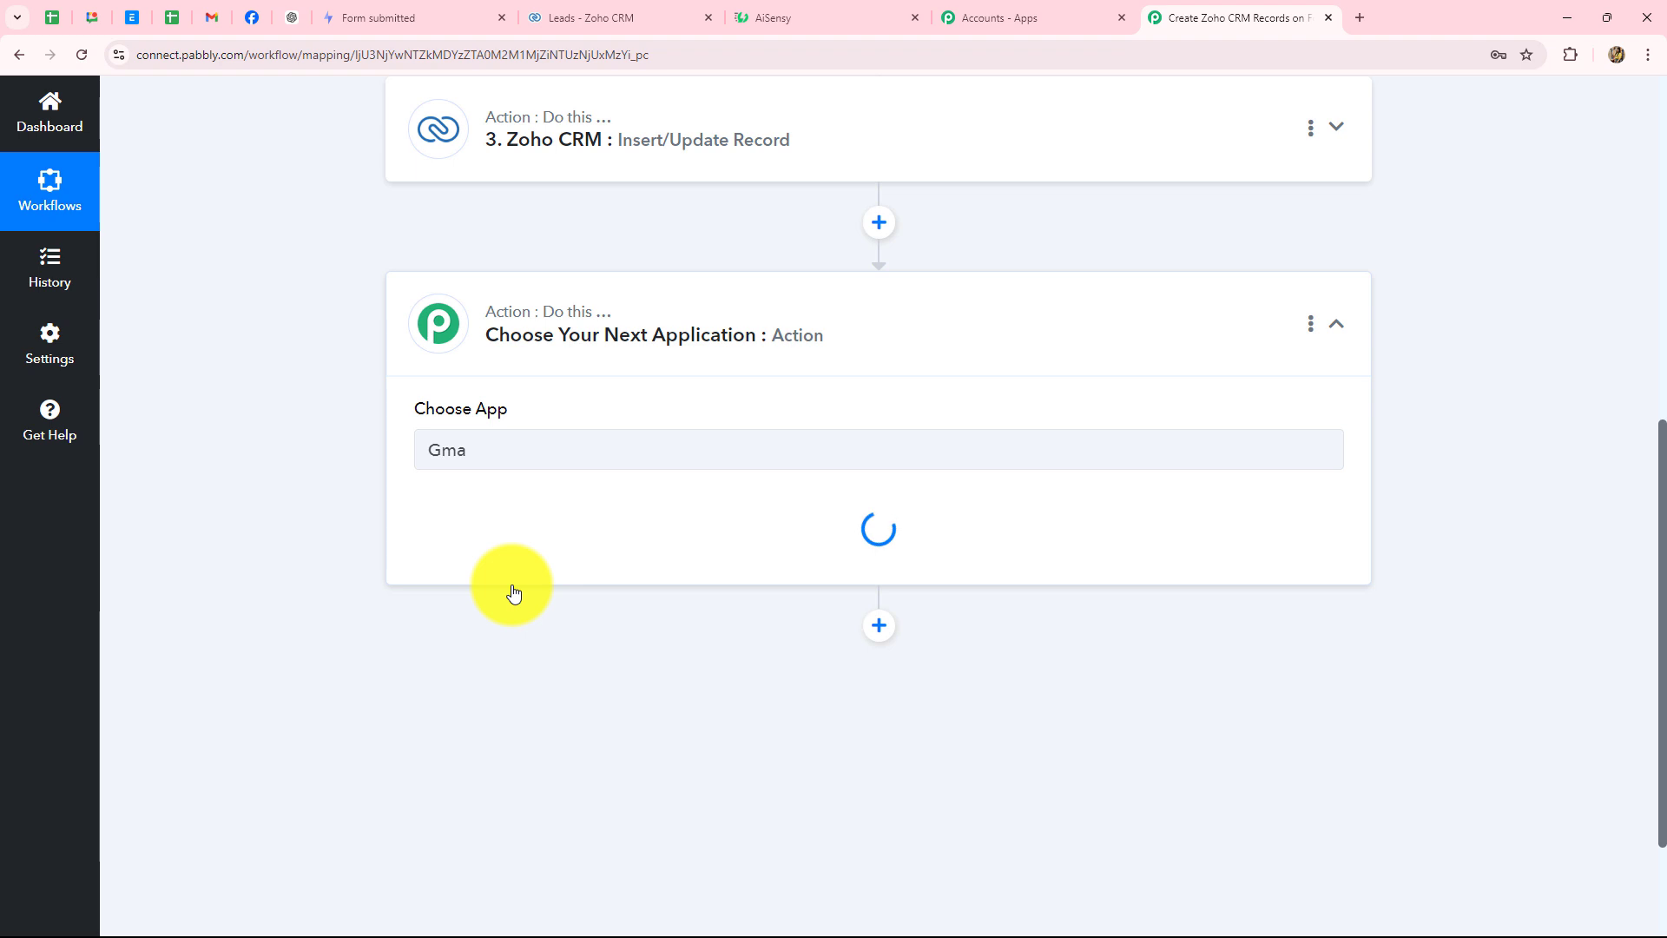
left_click(514, 591)
left_click(497, 545)
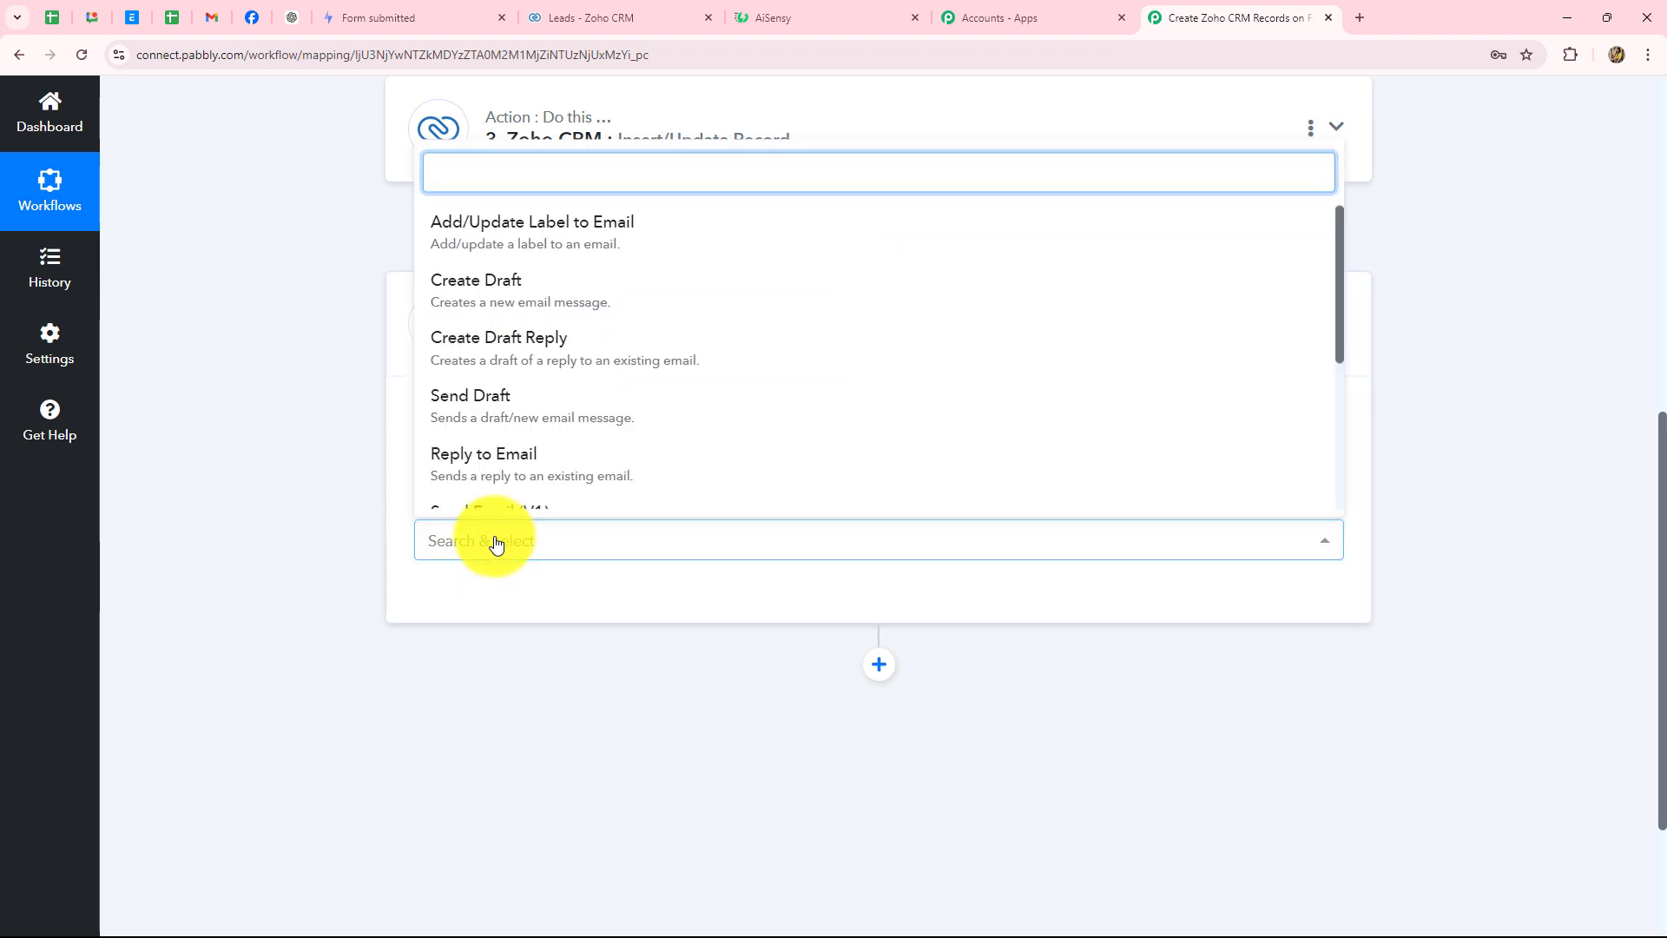
left_click(495, 512)
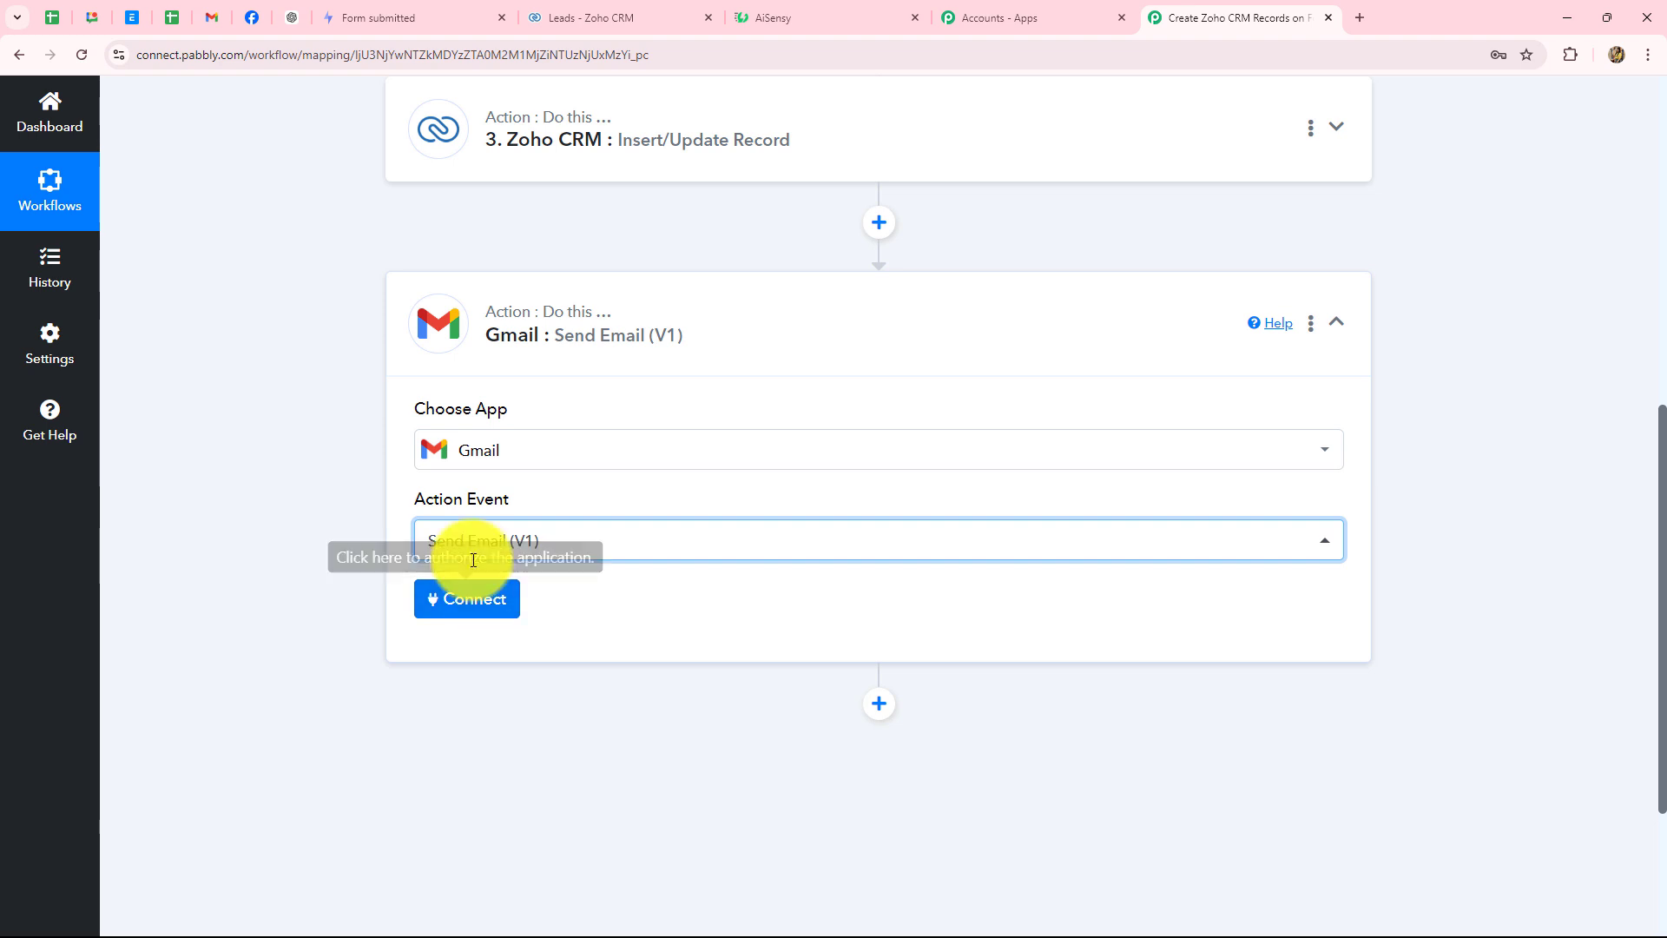
- Add a new Gmail connection and allow Pabbly Connect access in the Google sign-in popup
left_click(465, 607)
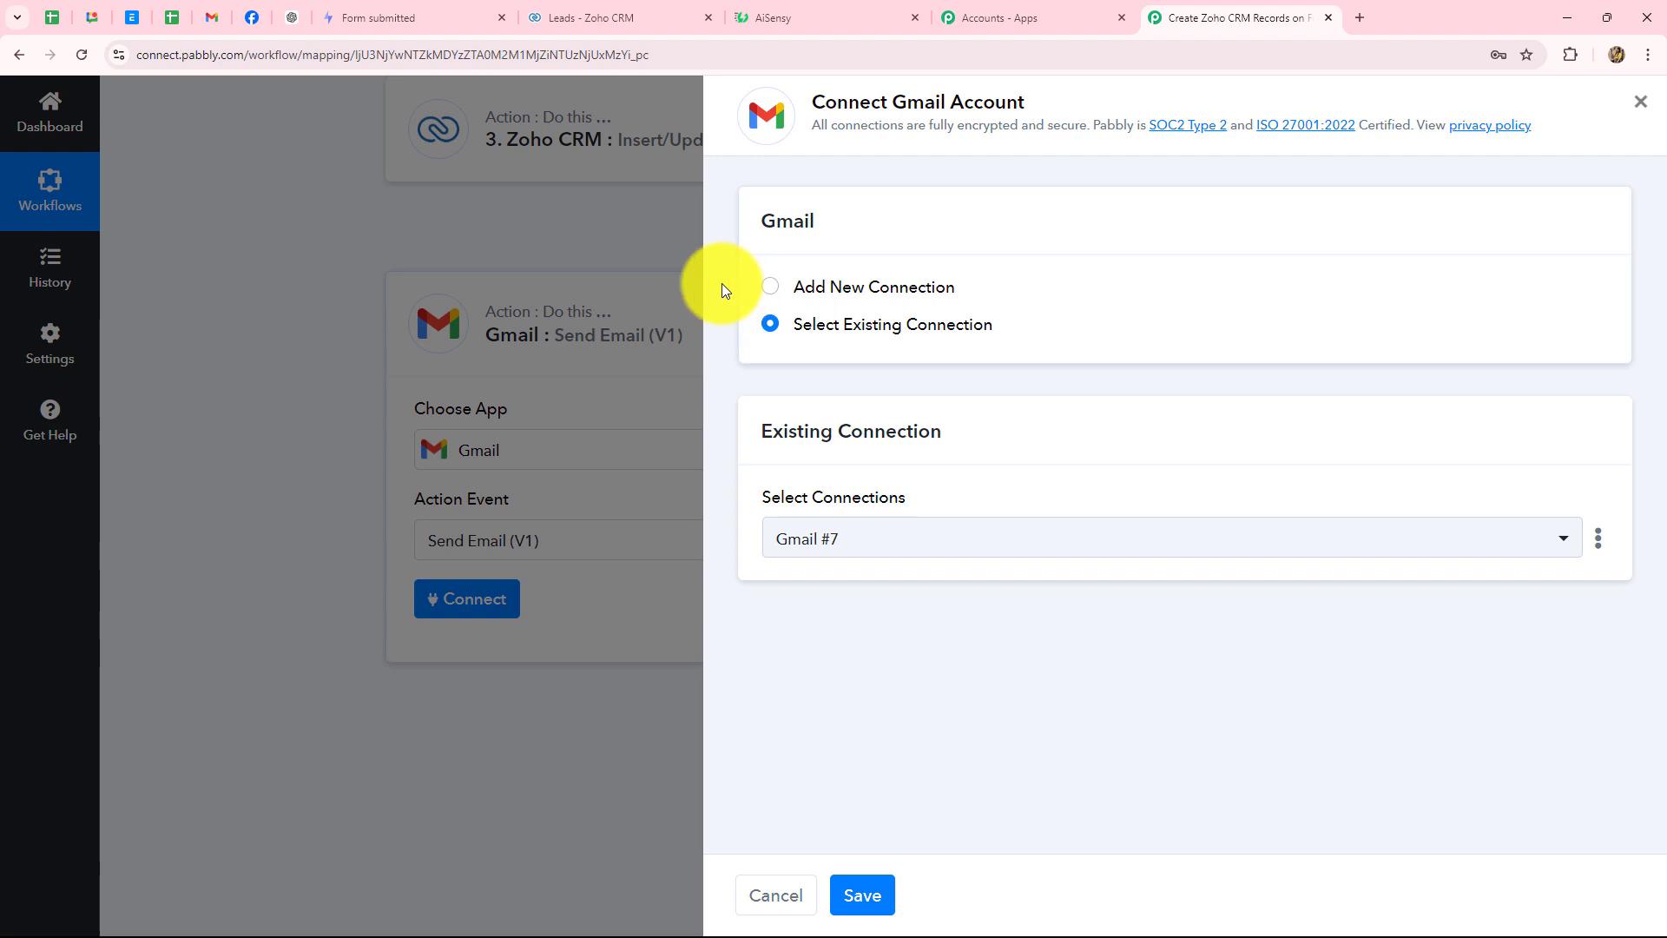
left_click(212, 17)
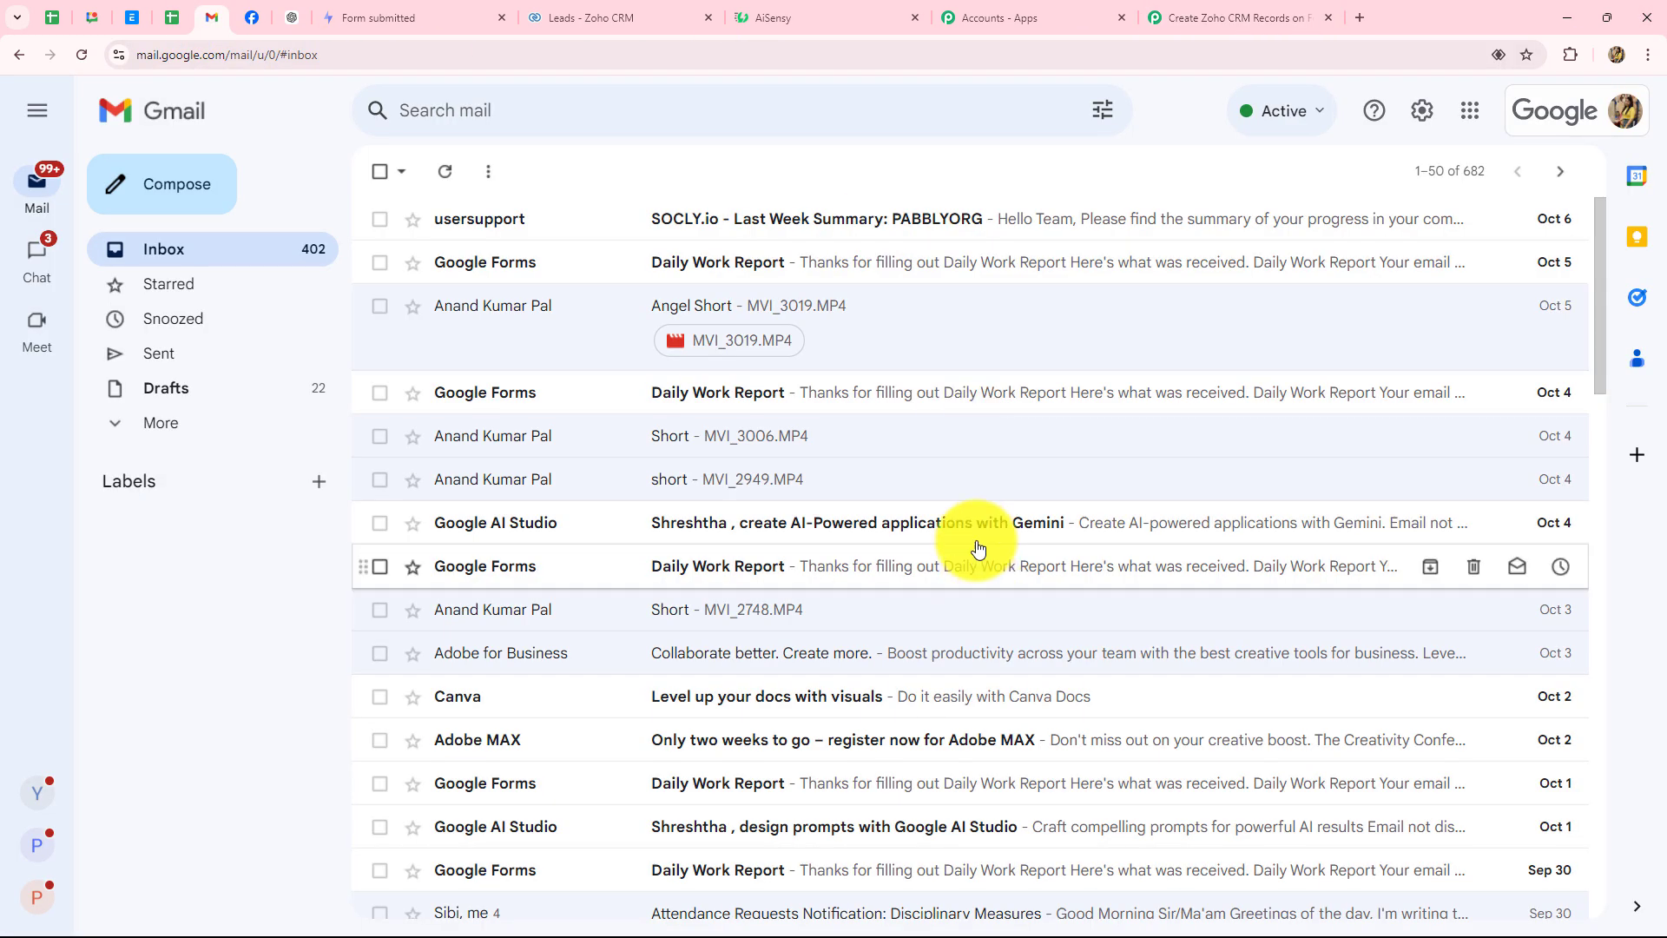
left_click(1242, 17)
left_click(777, 295)
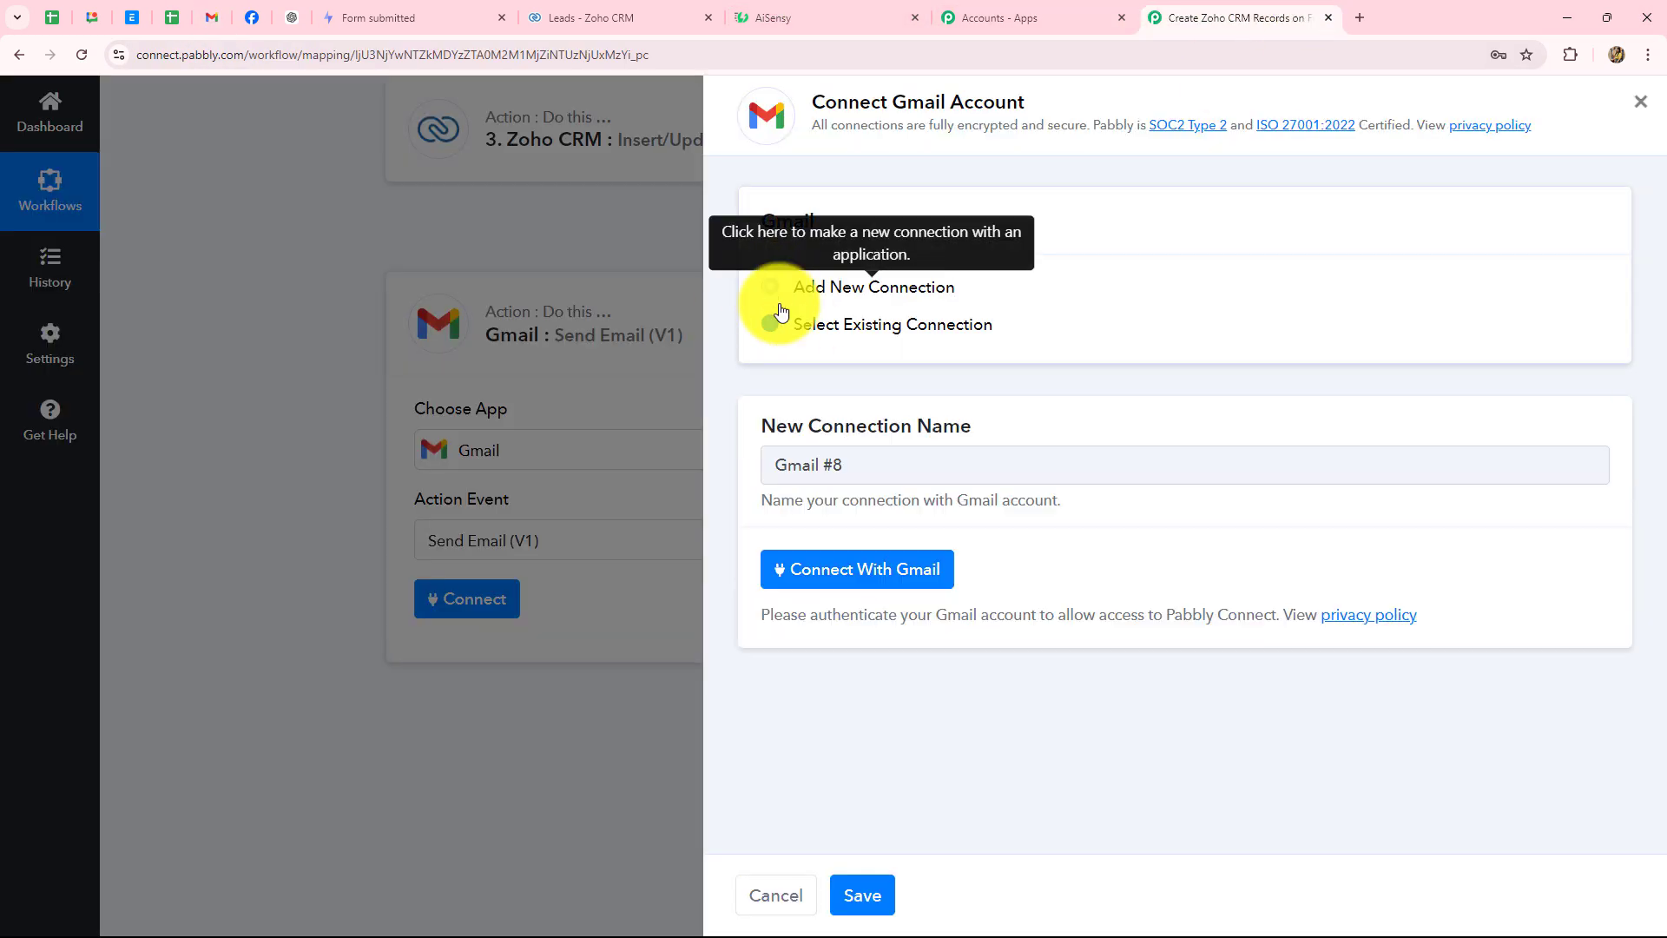
left_click(826, 580)
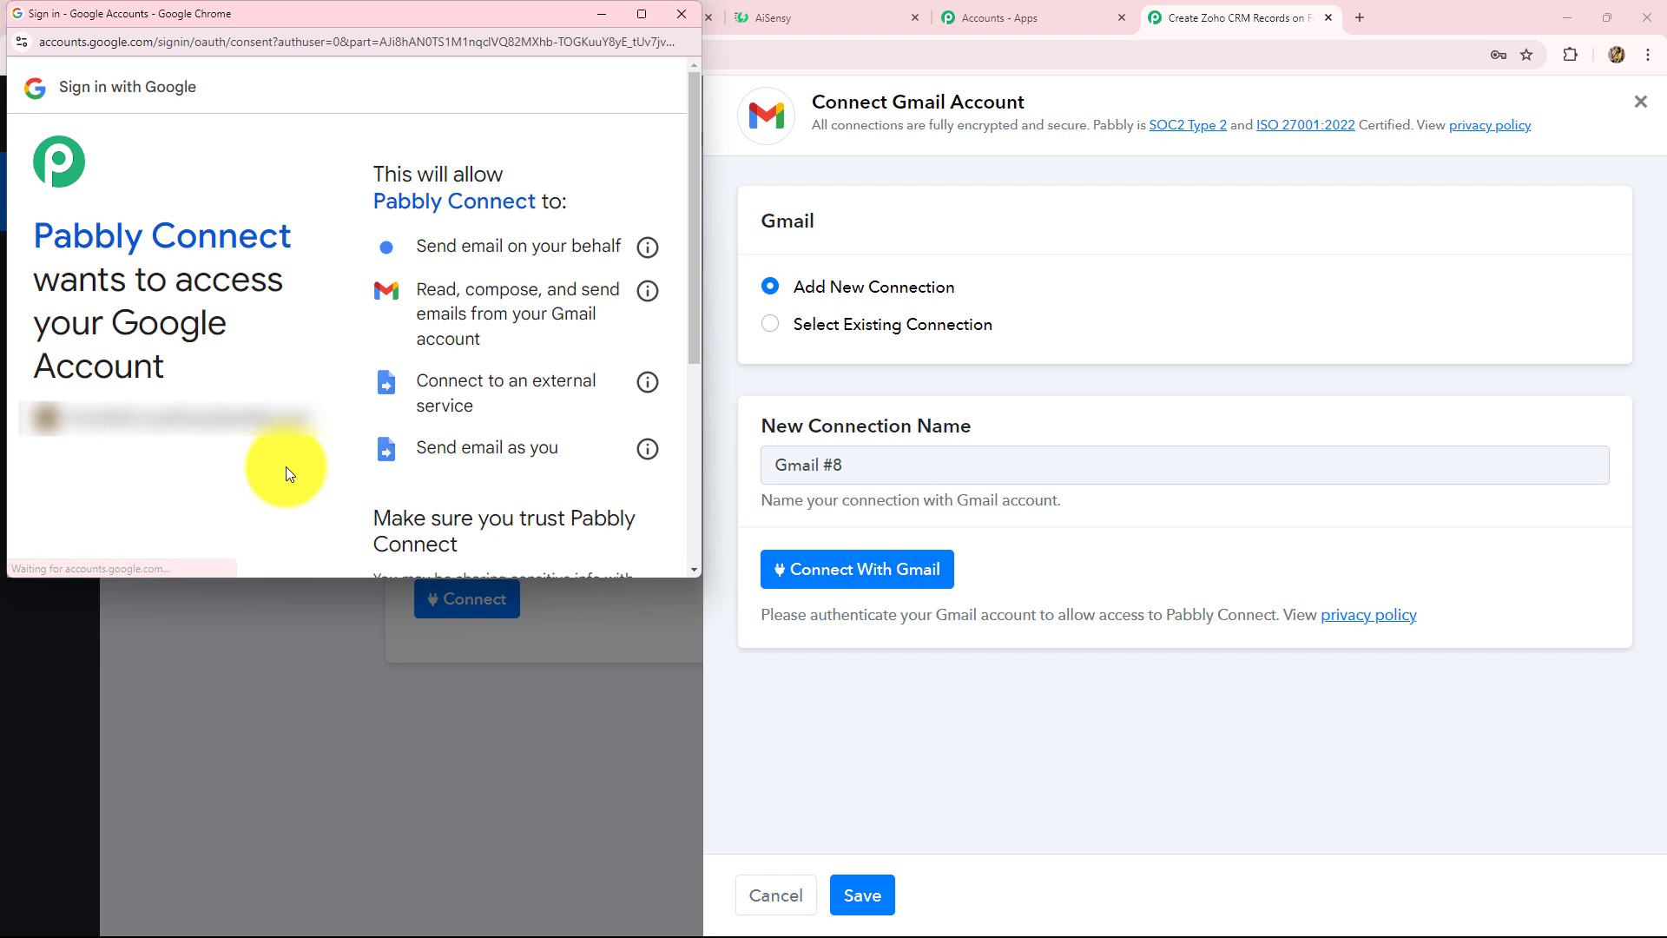
scroll(284, 466, "down", 4)
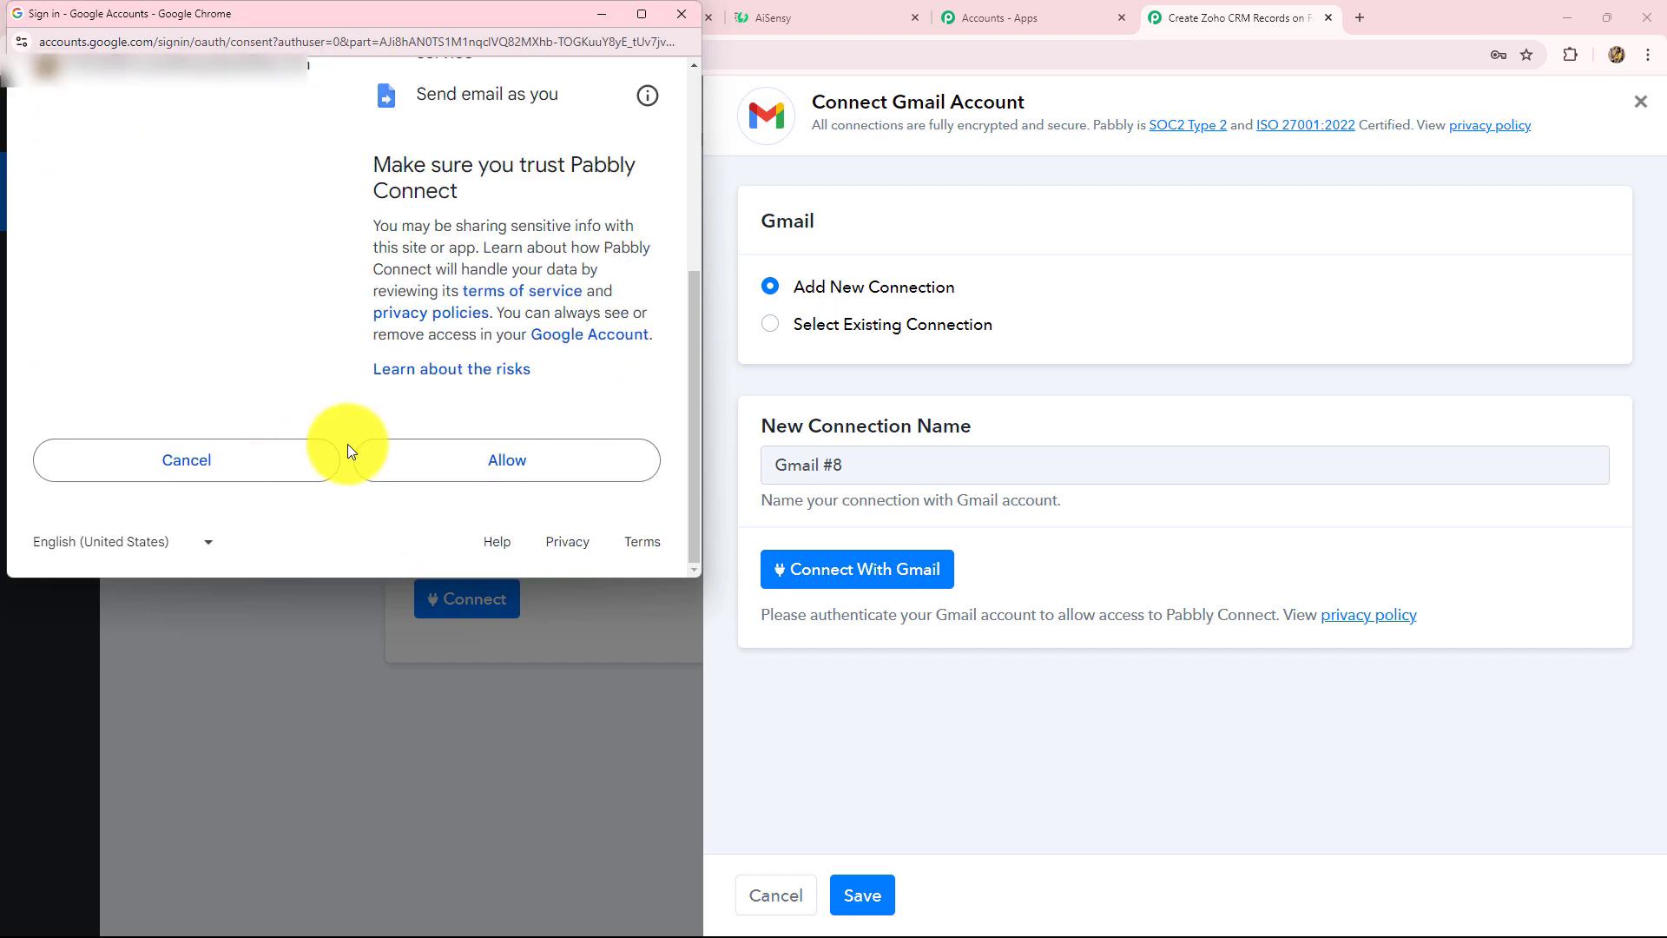
left_click_drag(371, 157, 526, 347)
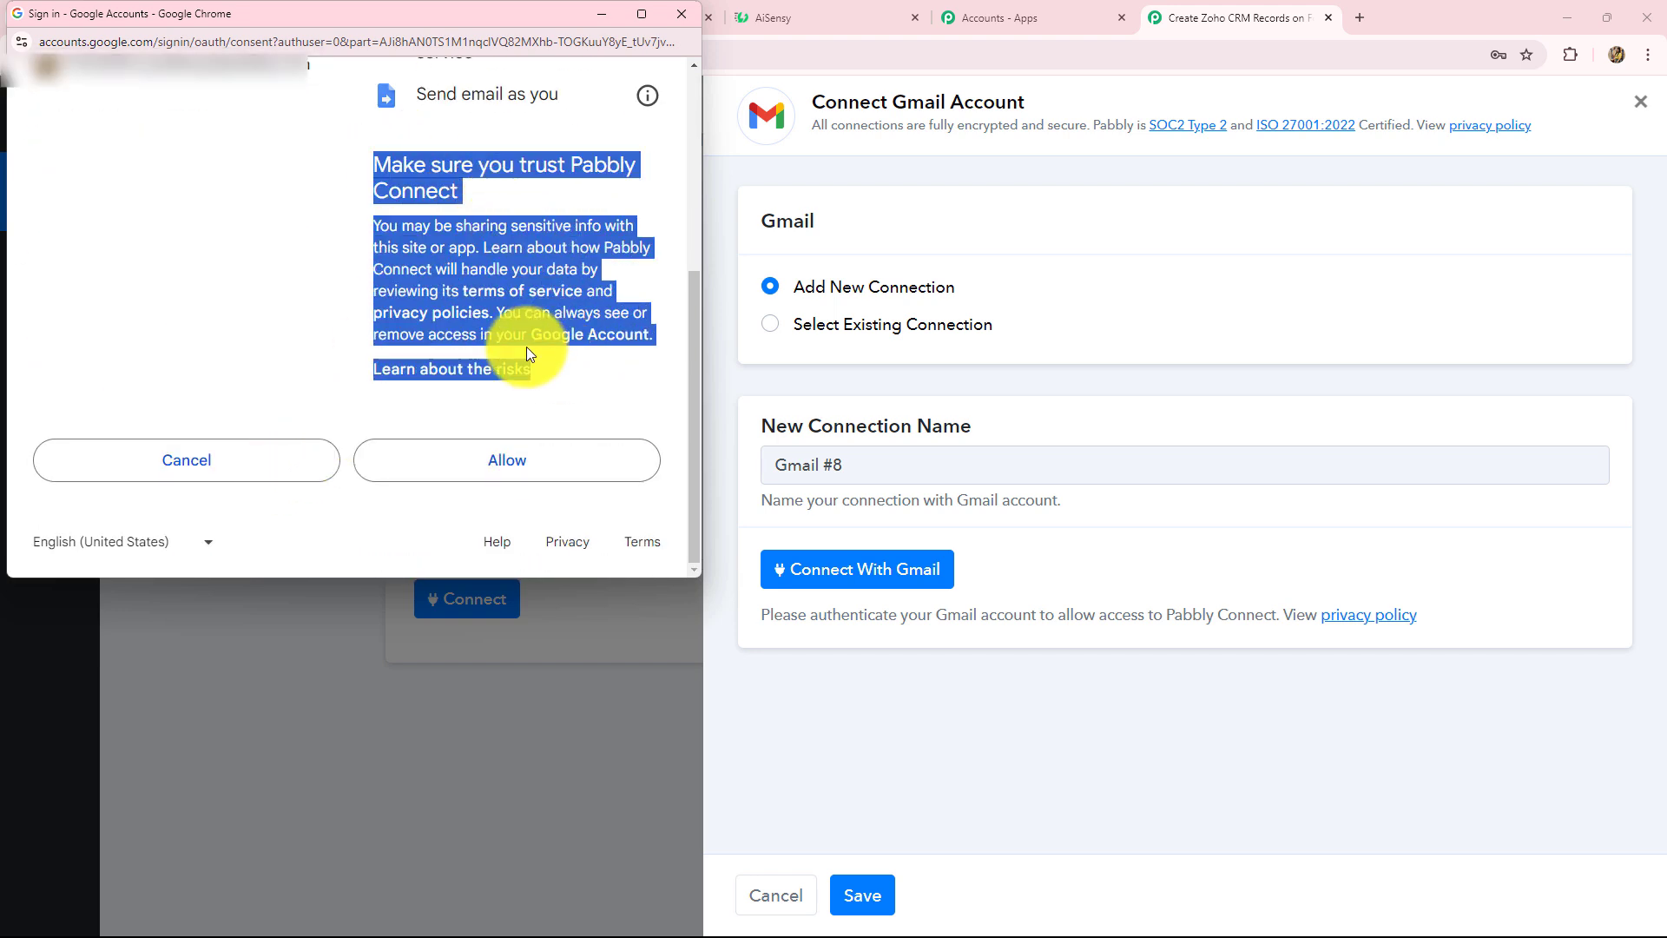
left_click(283, 320)
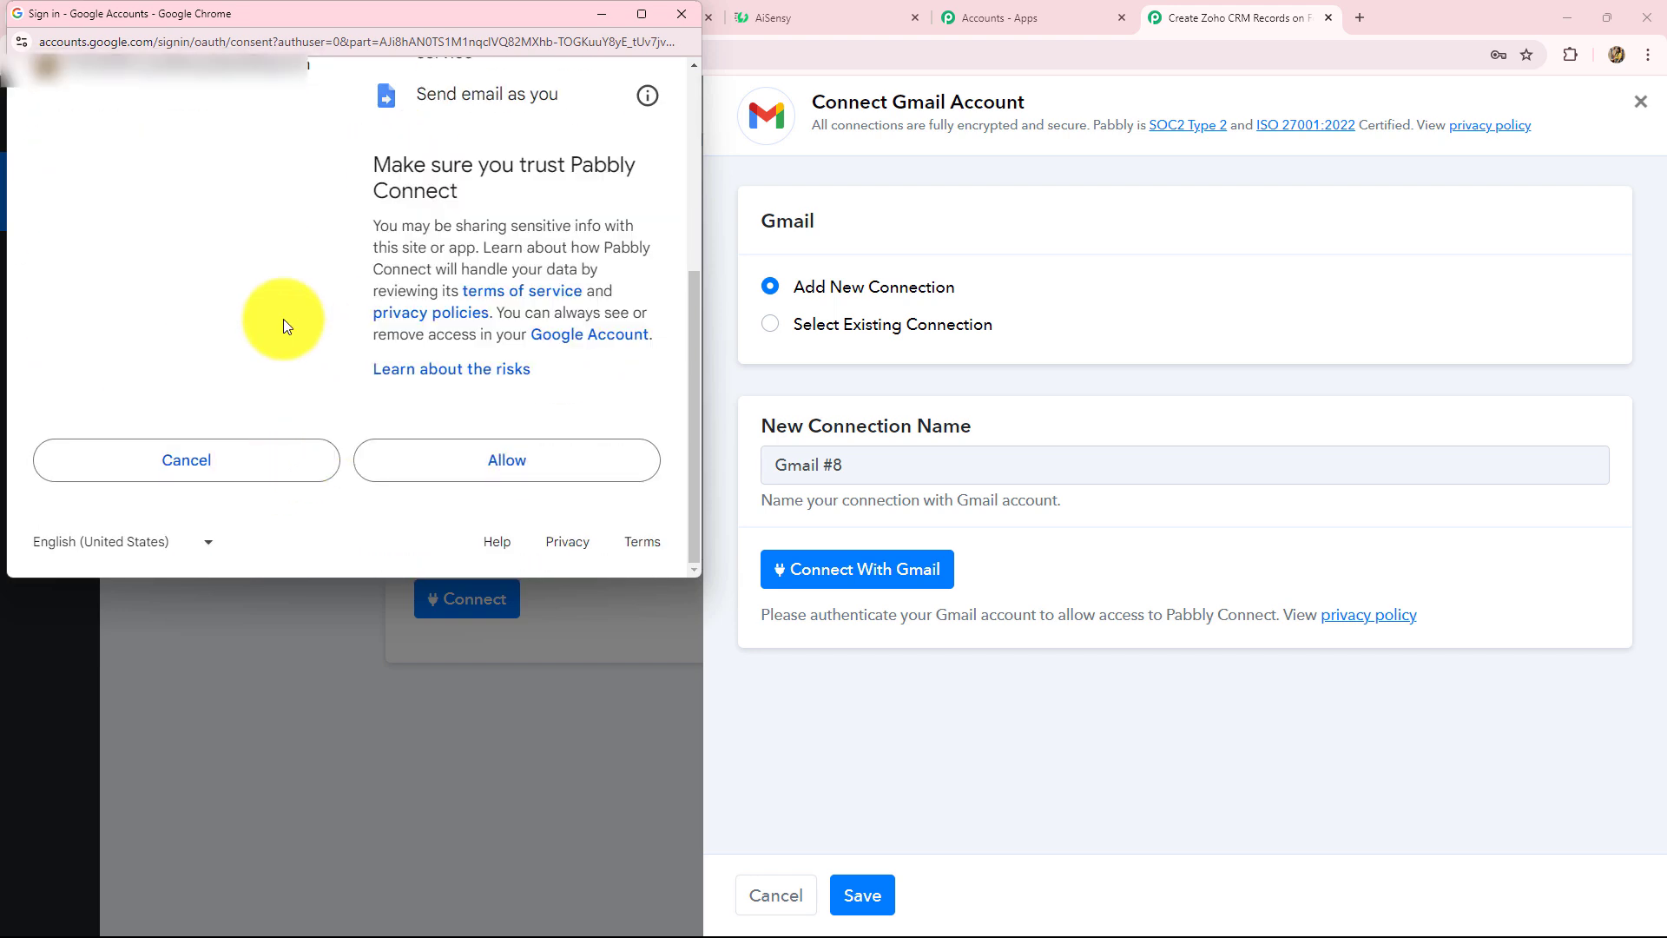
left_click(562, 451)
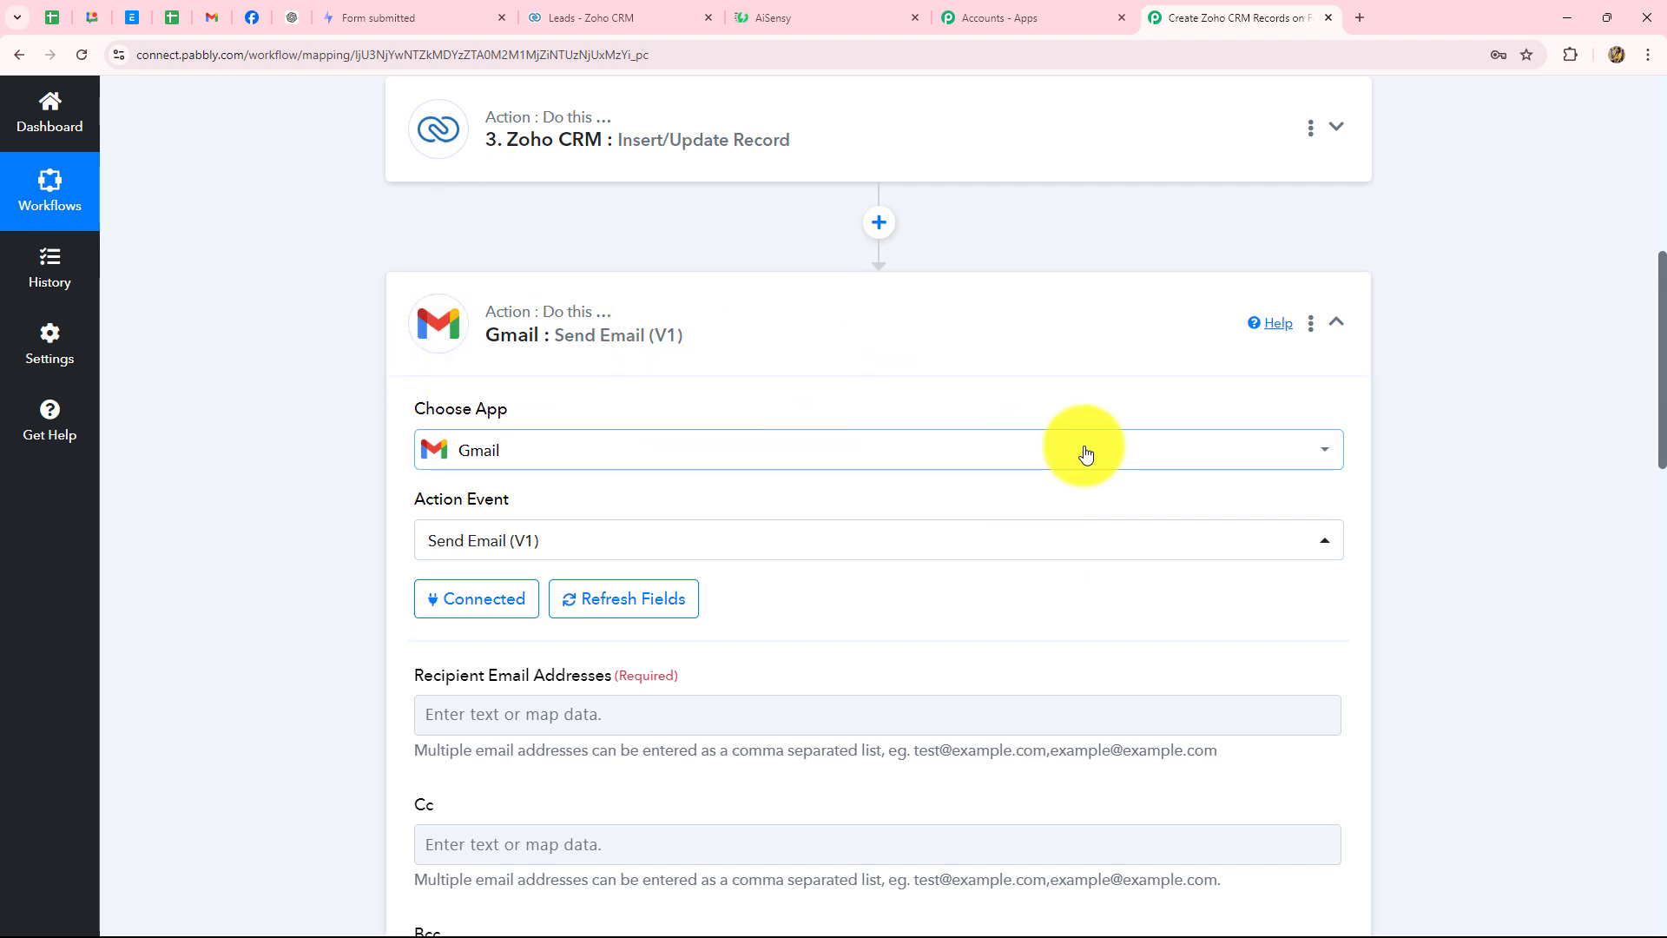
- Map the Formspark submission's Email into Recipient Email Addresses
scroll(1085, 452, "down", 5)
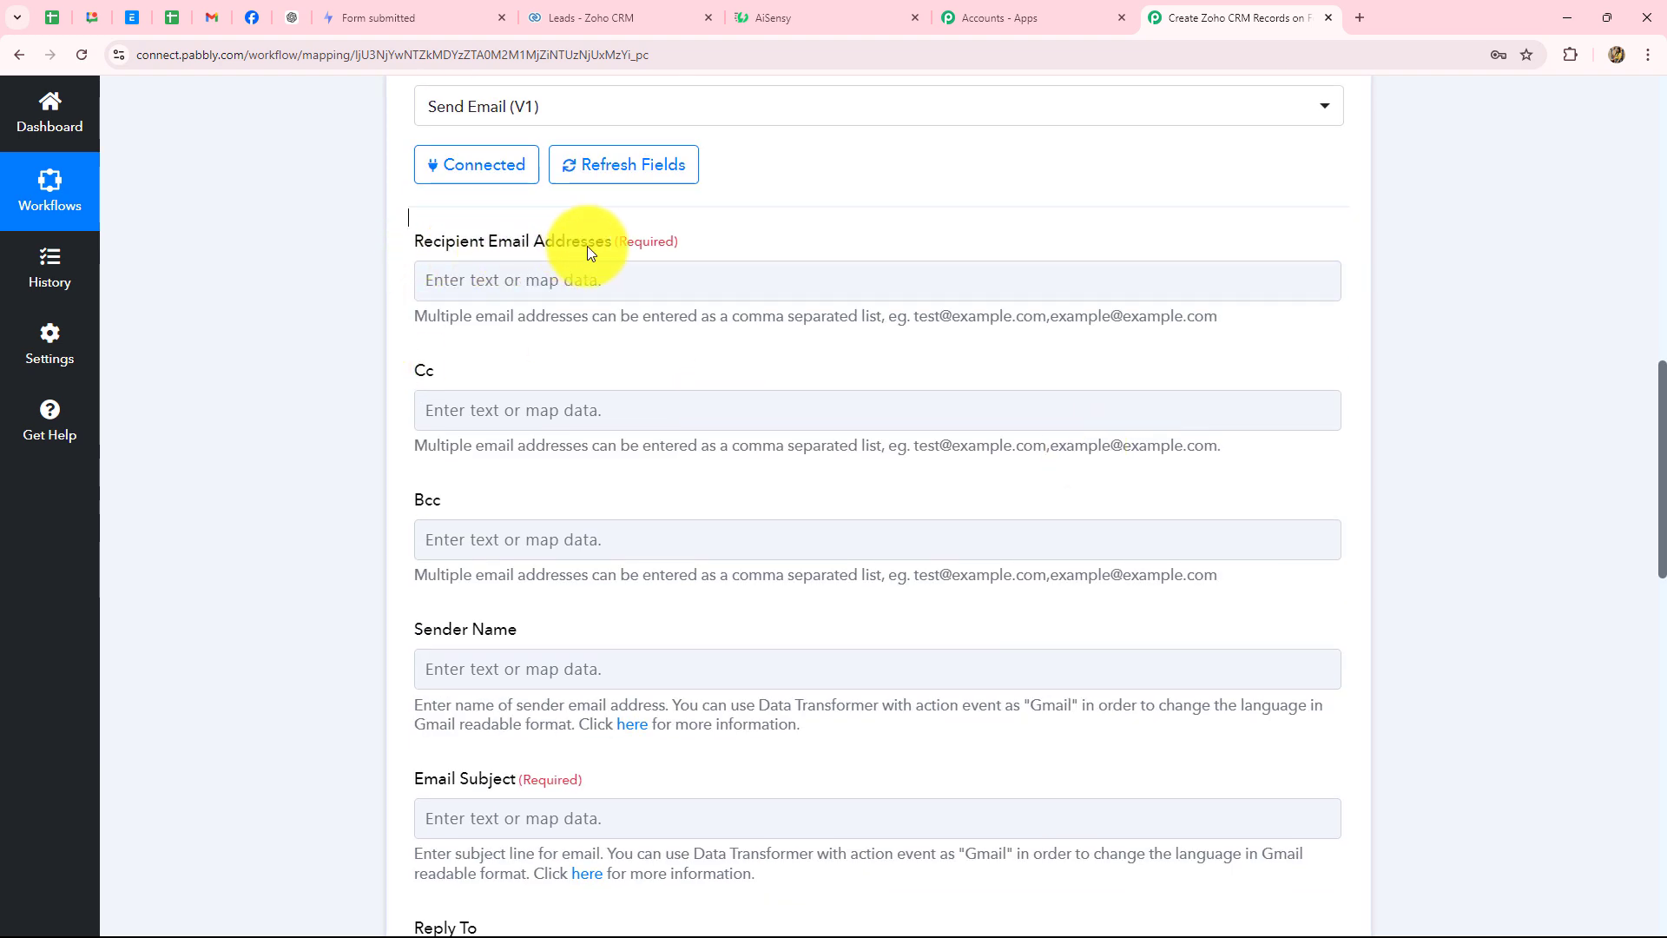
left_click(635, 280)
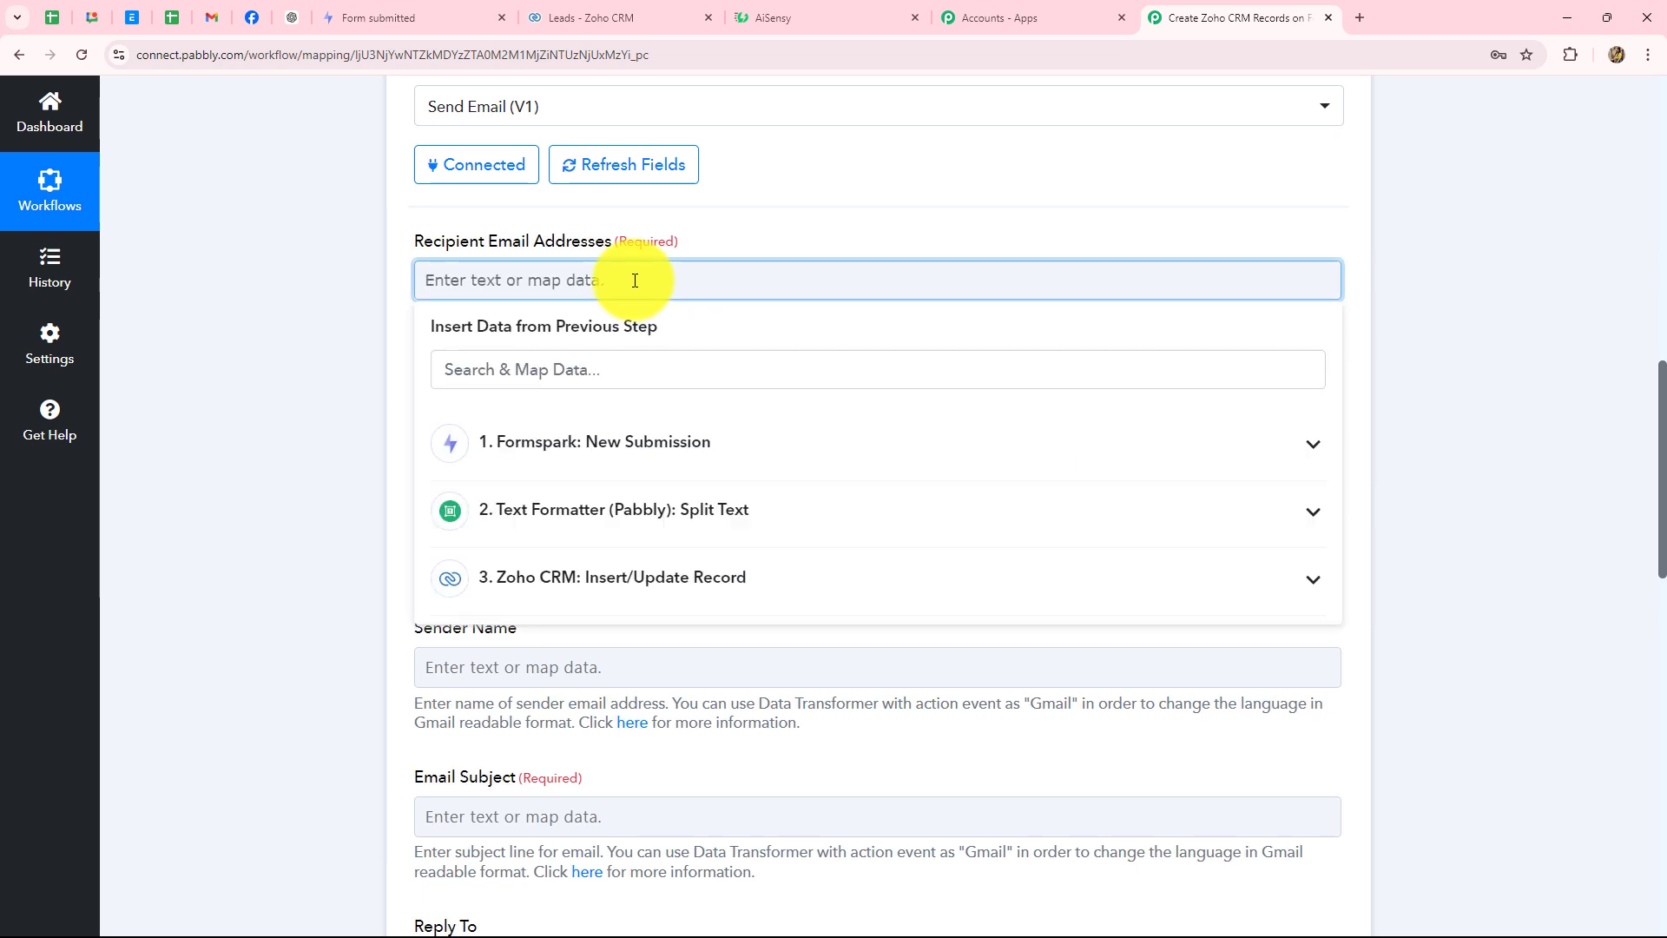
left_click(532, 439)
left_click(585, 594)
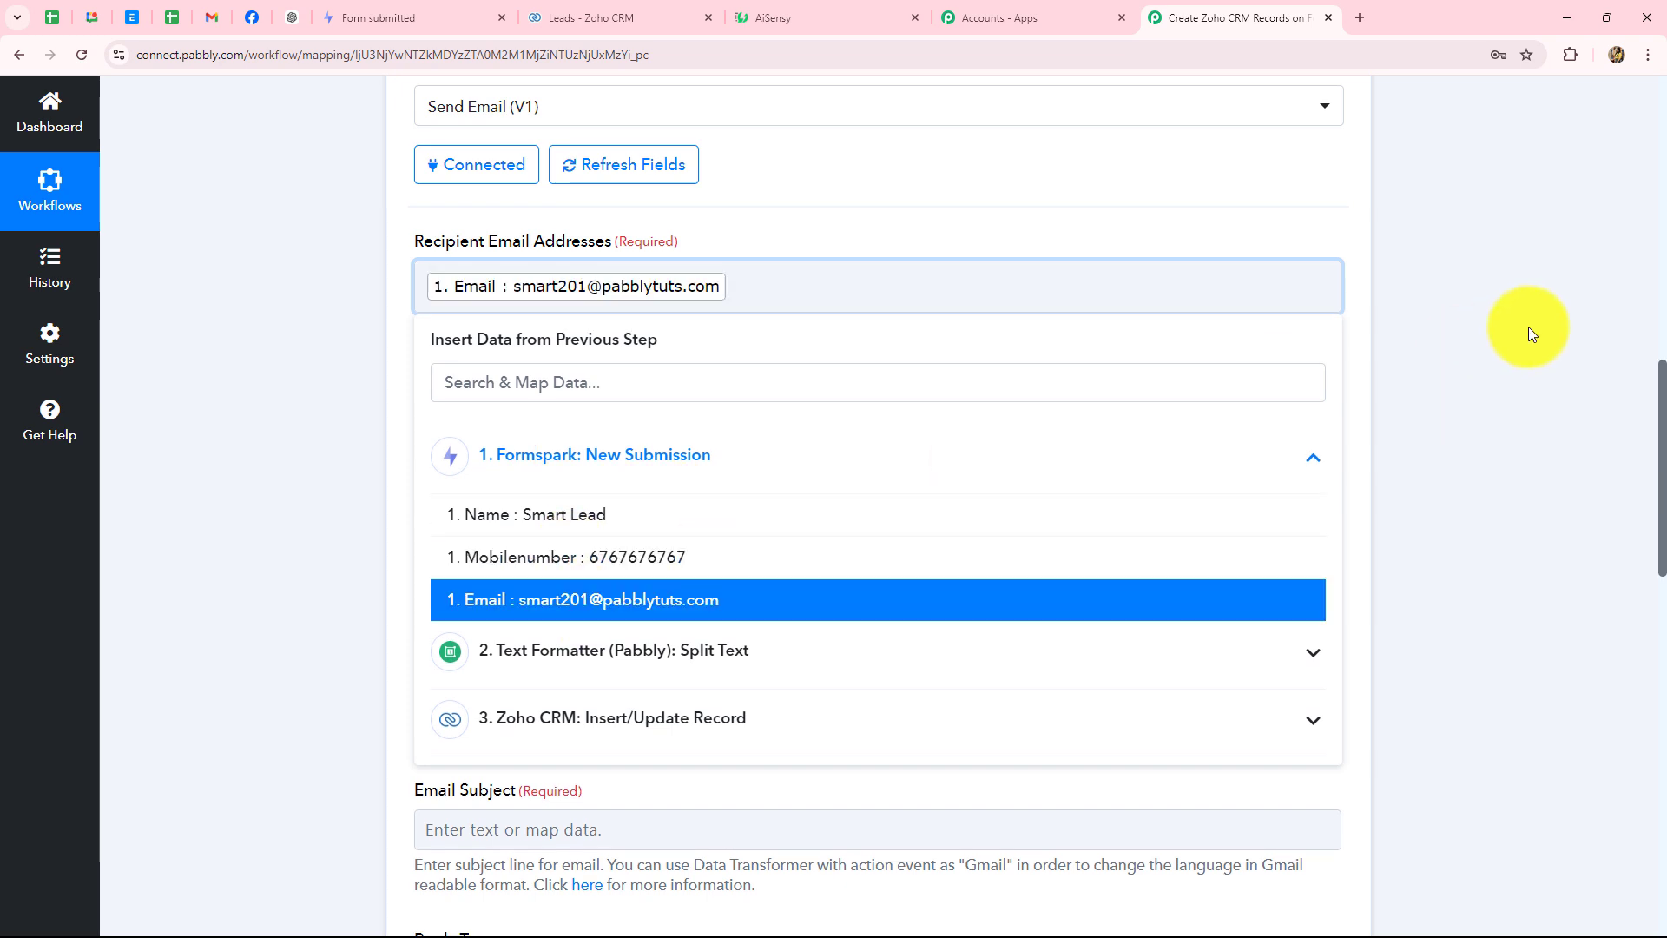
left_click(1531, 333)
scroll(542, 341, "down", 5)
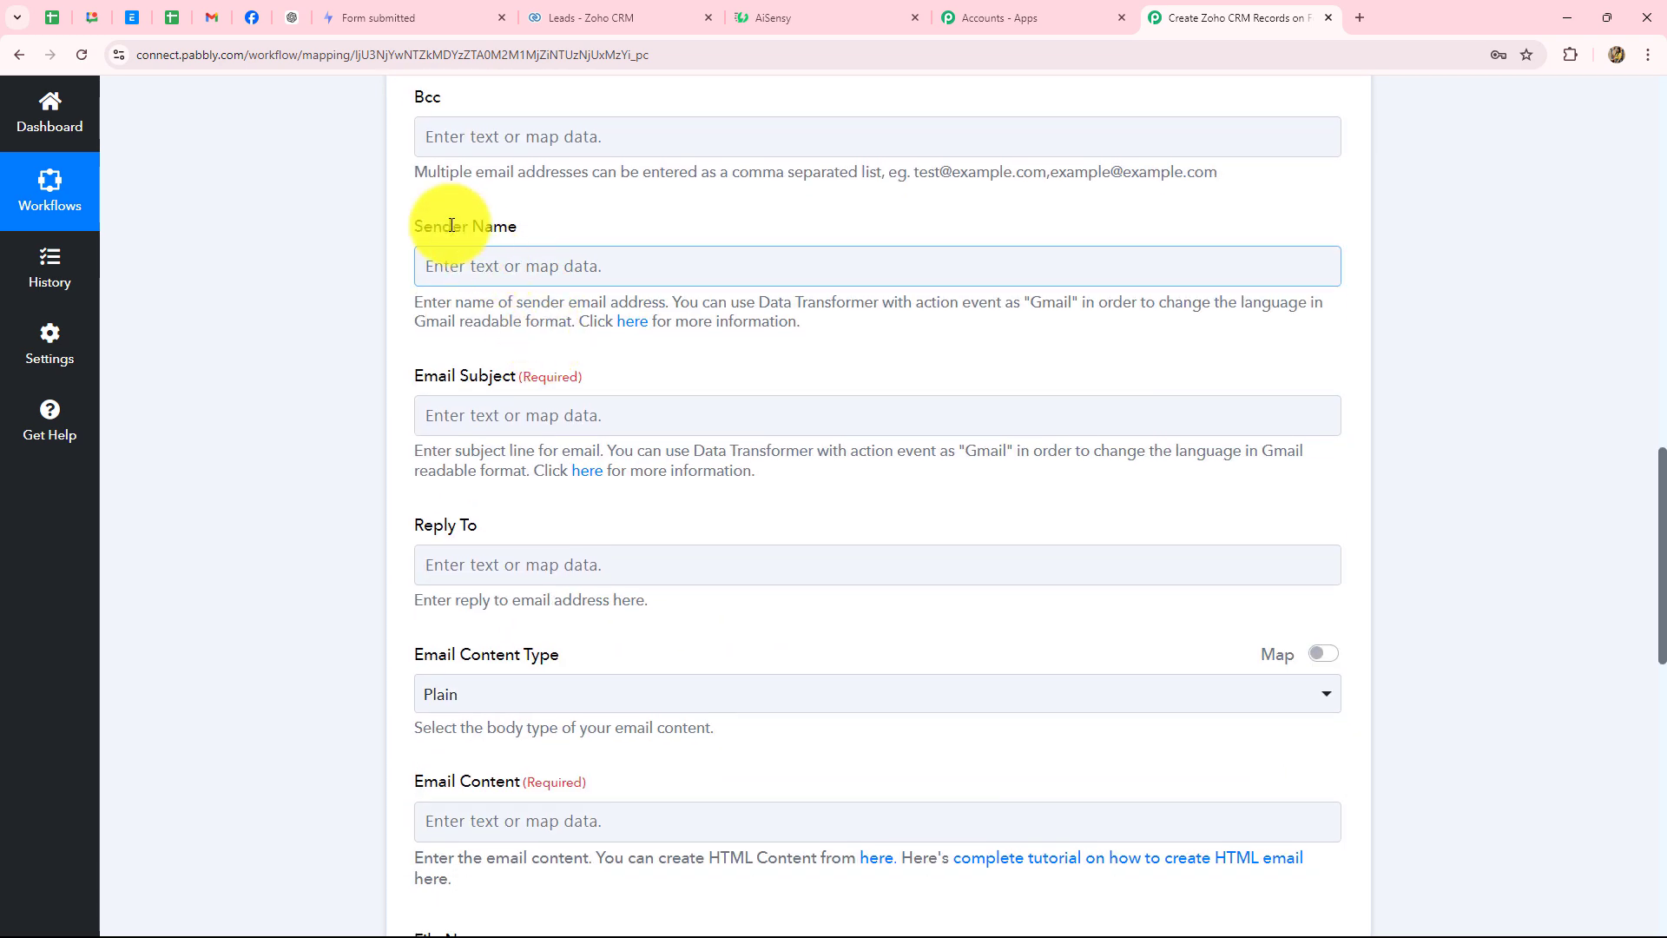
scroll(486, 261, "down", 1)
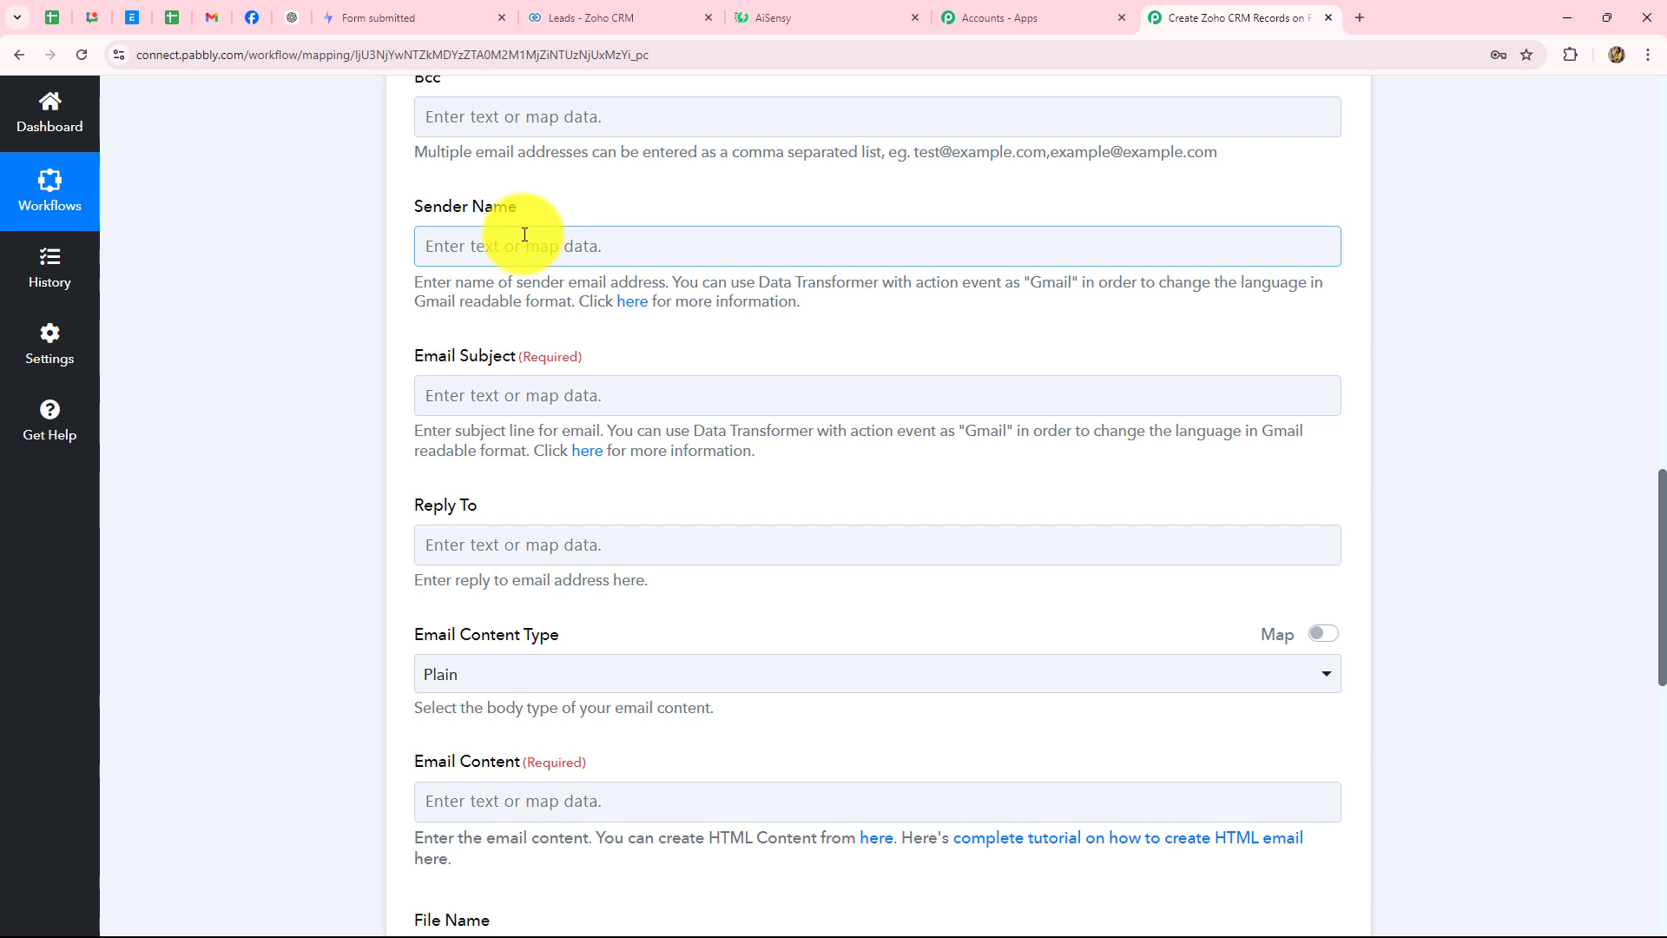
- Enter PrimeProperties as the Sender Name
left_click(525, 235)
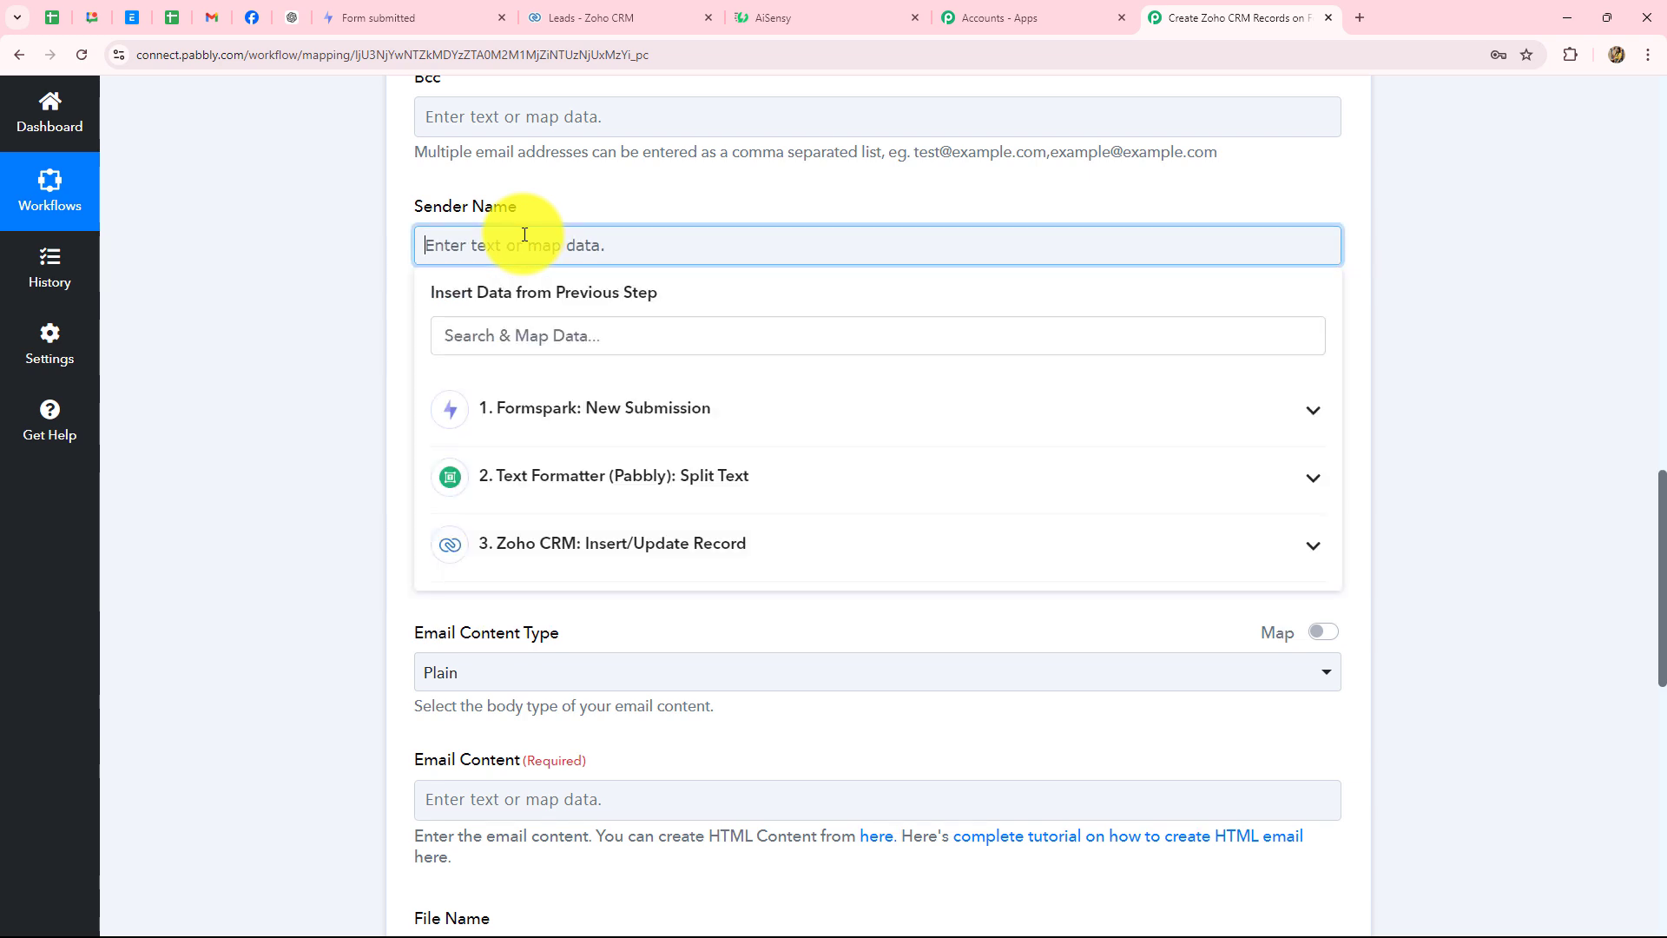
type("PrimeProperties")
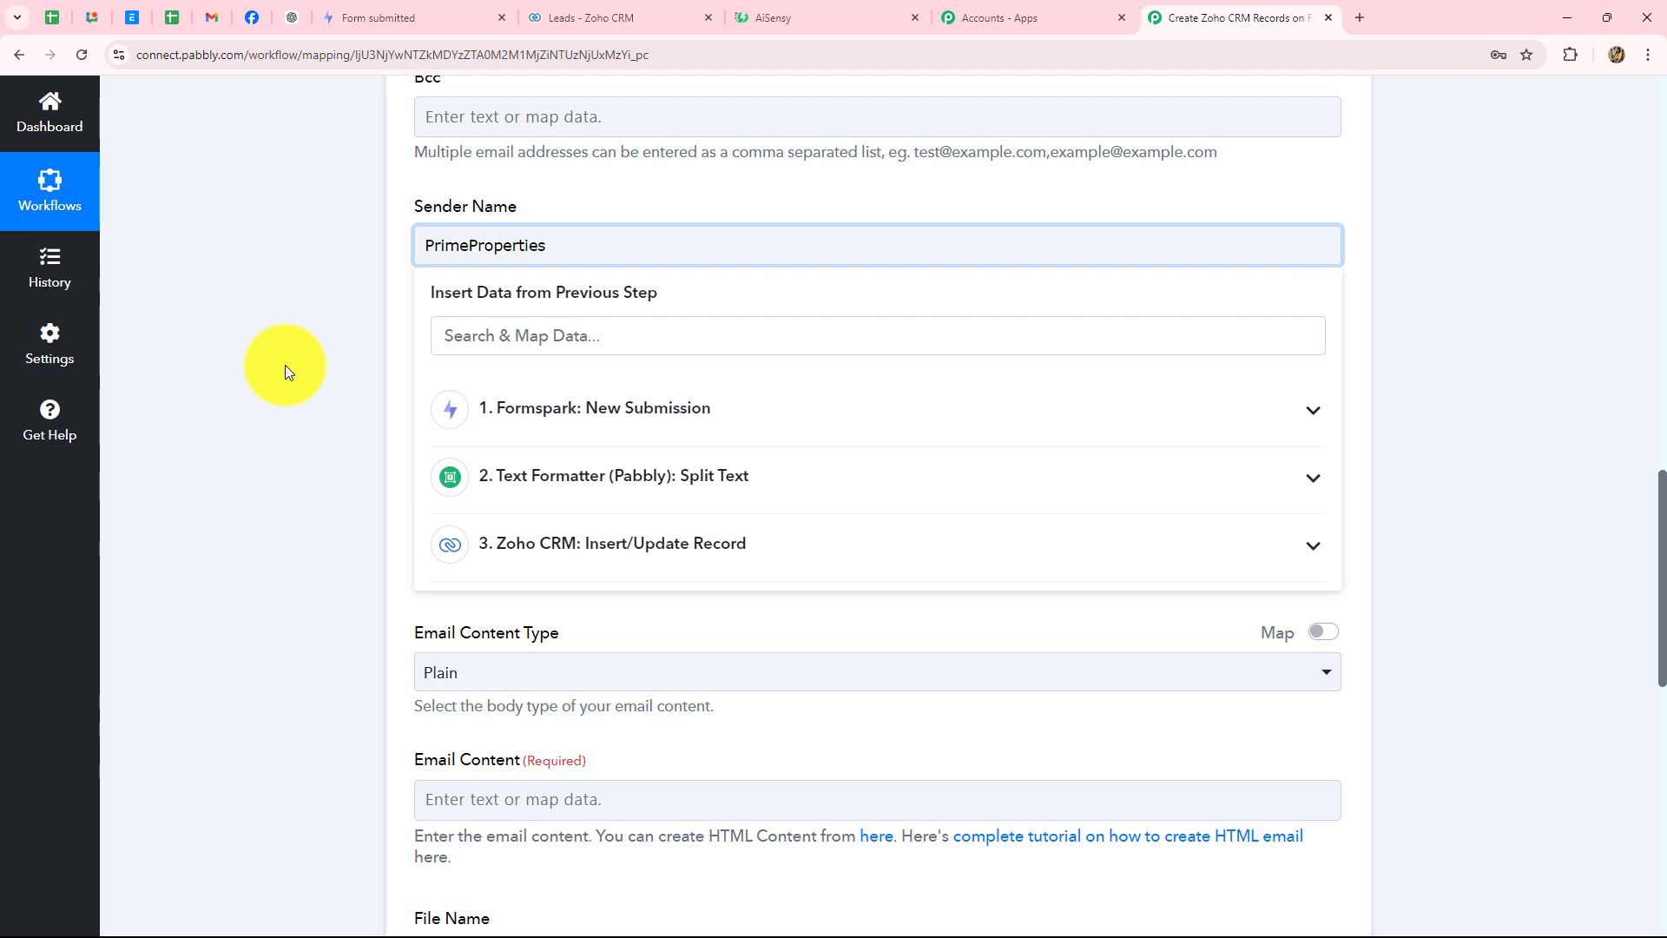
left_click(278, 365)
scroll(426, 271, "up", 1)
left_click_drag(622, 336, 366, 336)
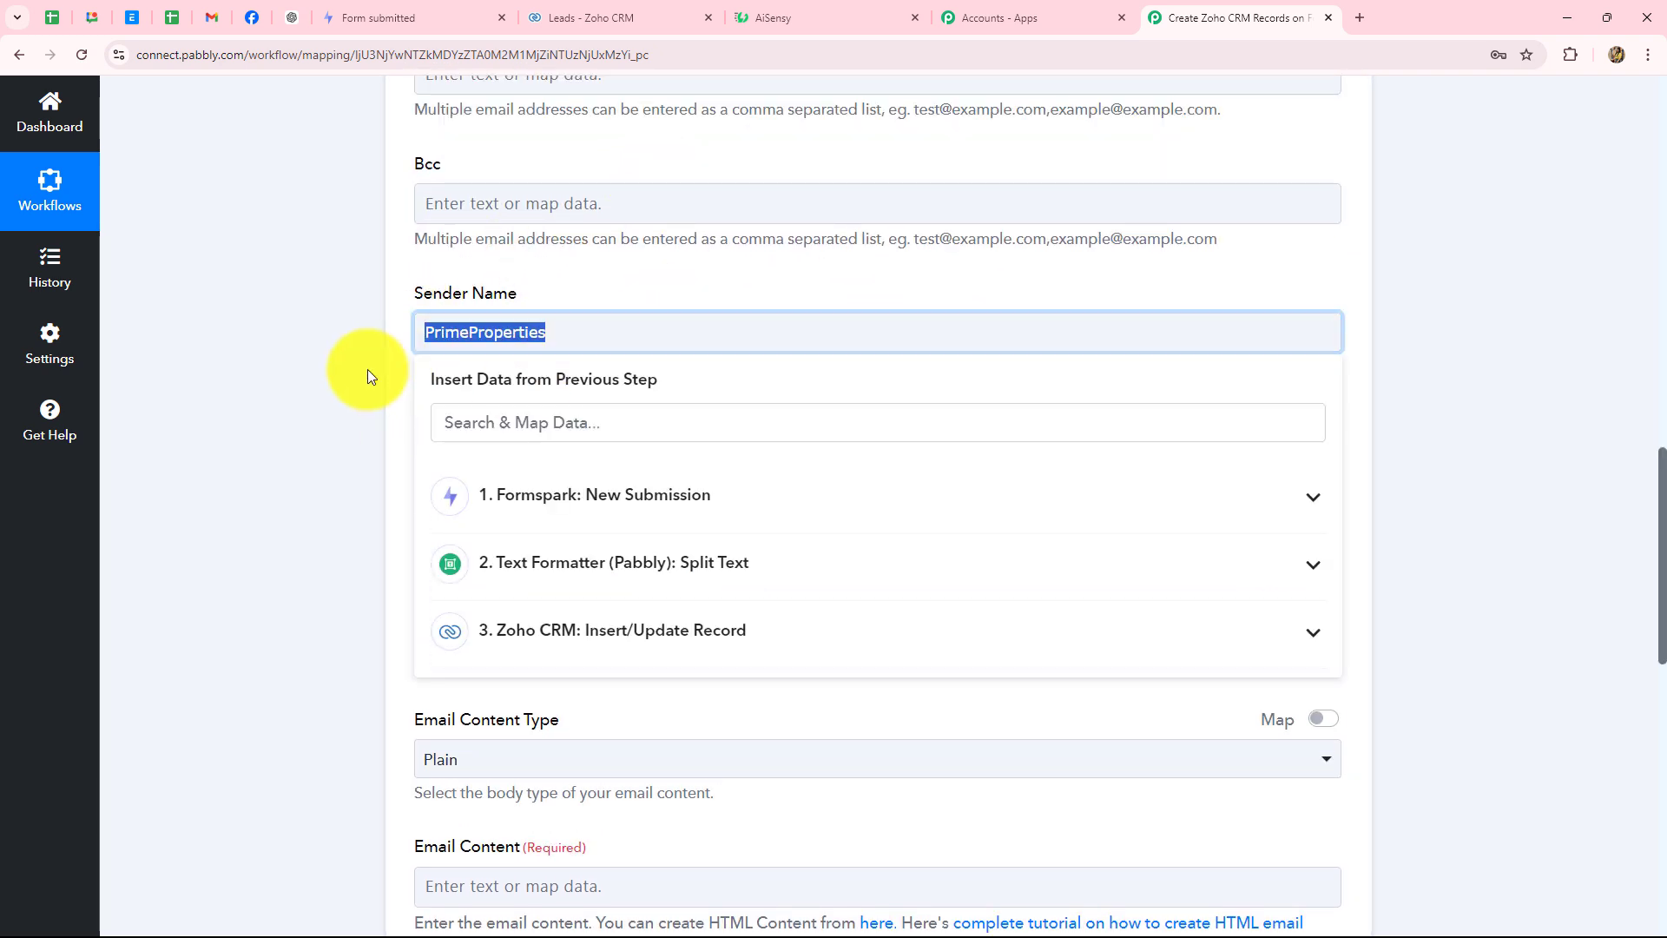
left_click(217, 356)
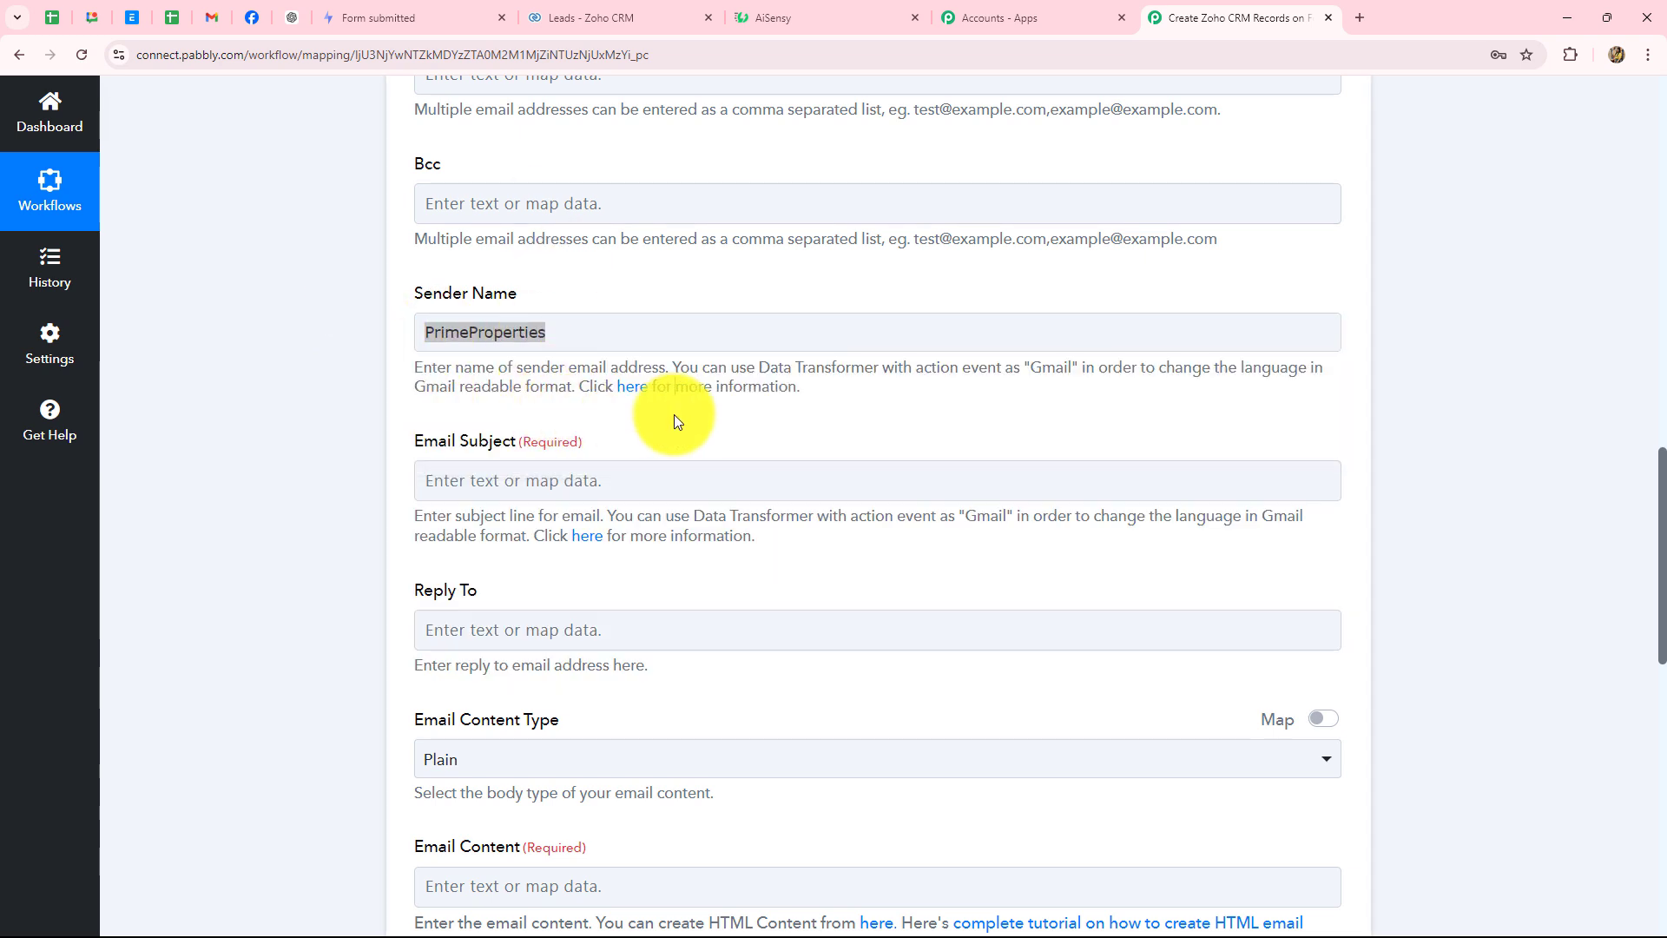
scroll(674, 414, "down", 3)
- Paste "Thank You for Reaching Out to PrimeProperties!" into Email Subject
left_click(527, 487)
scroll(515, 317, "up", 1)
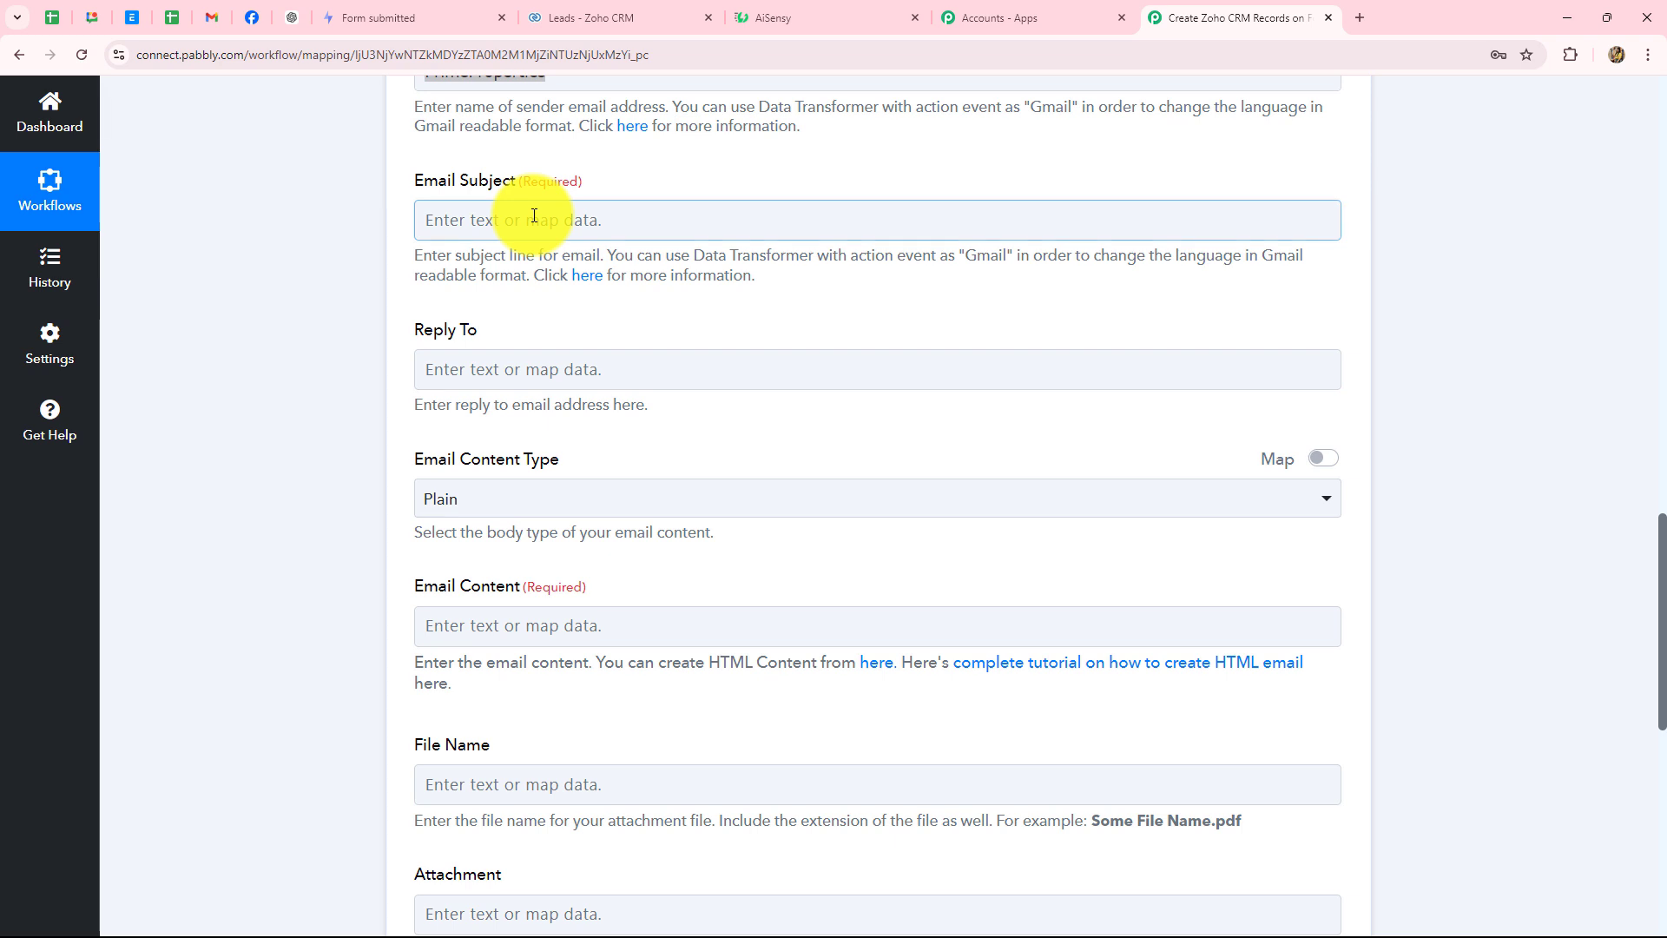
left_click(465, 225)
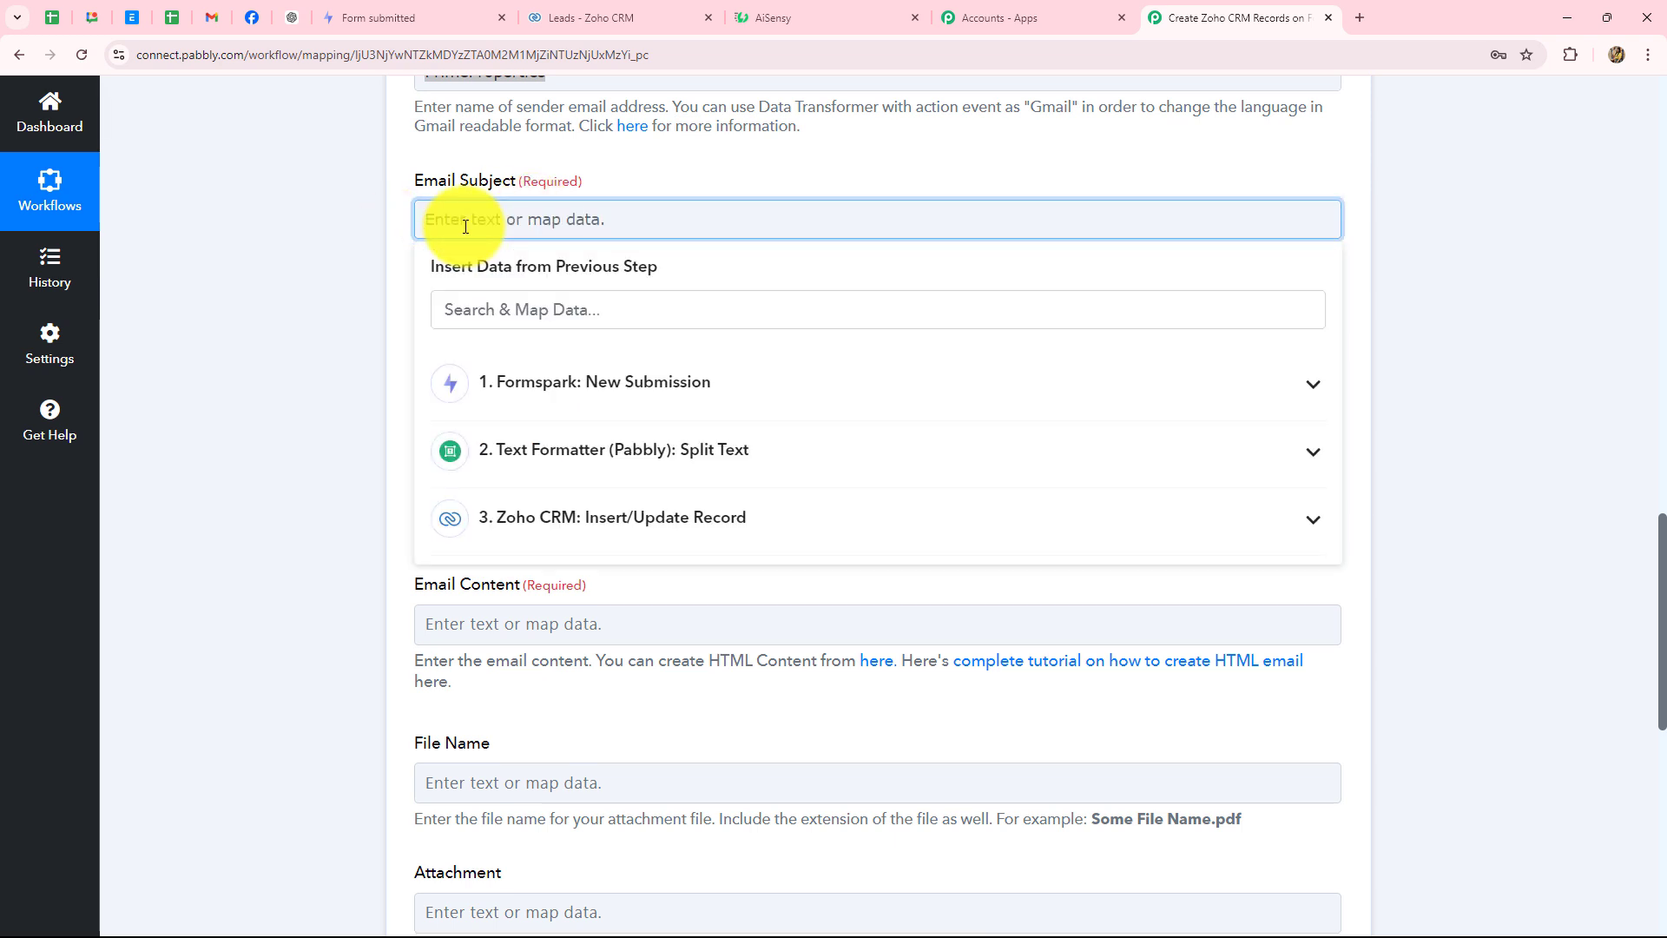
type("Thank You for Reaching Out to PrimeProperties!")
scroll(452, 260, "up", 1)
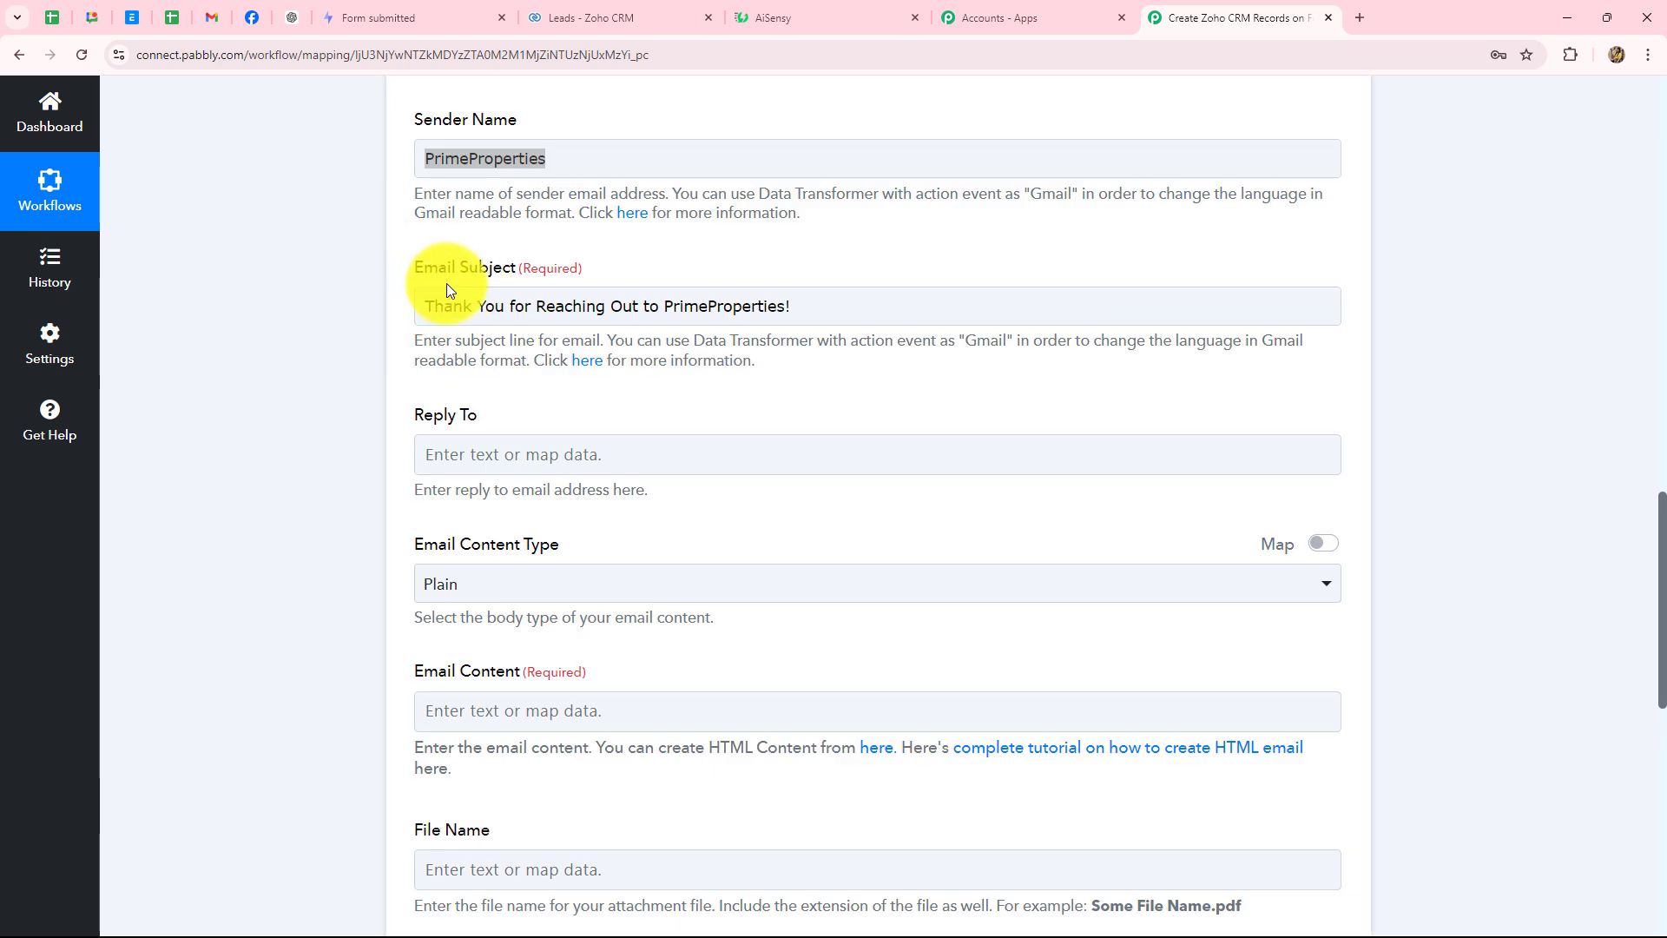
scroll(446, 283, "down", 1)
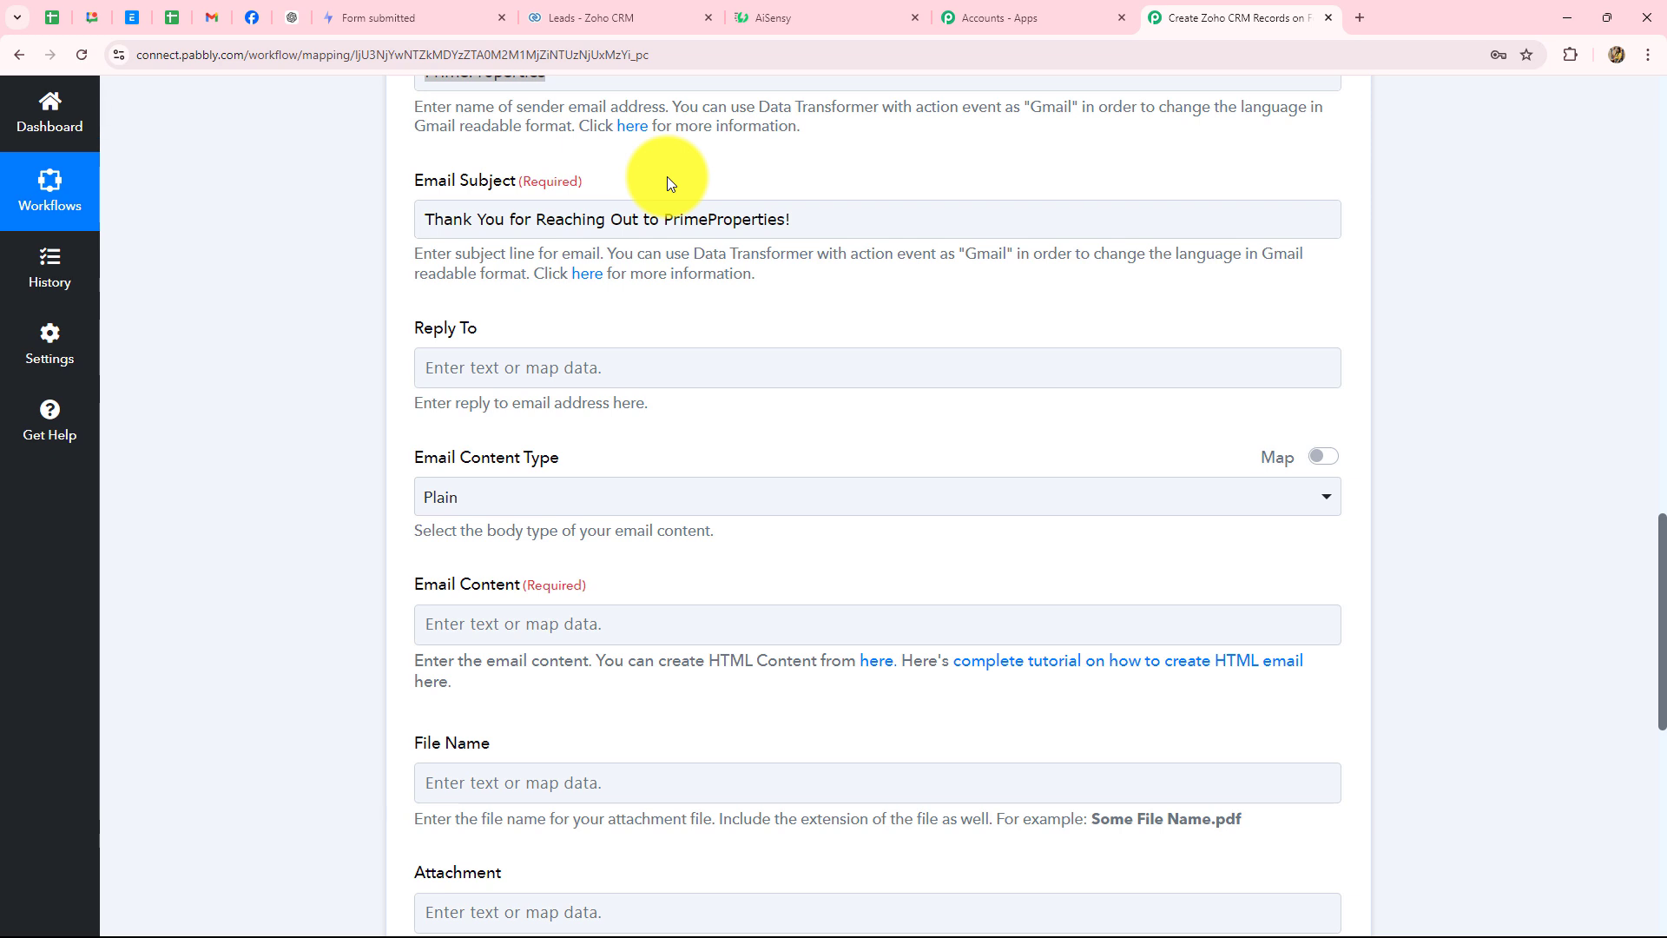
scroll(599, 304, "down", 3)
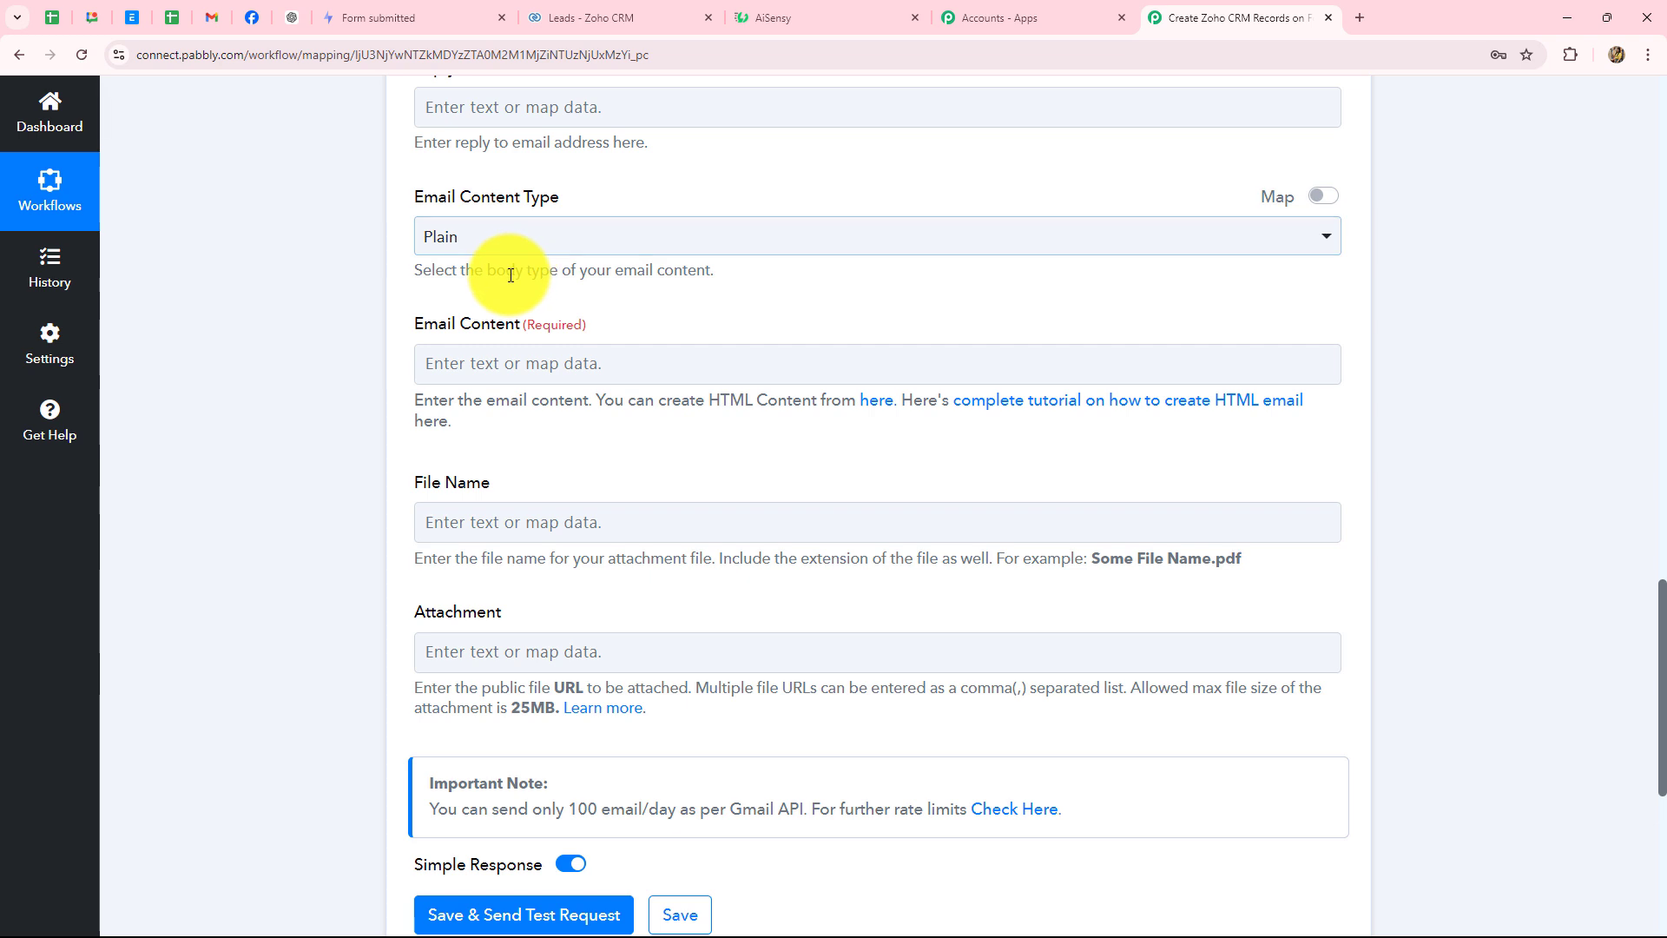
- Paste the PrimeProperties thank-you message into the Gmail Email Content
left_click(495, 254)
scroll(318, 290, "down", 2)
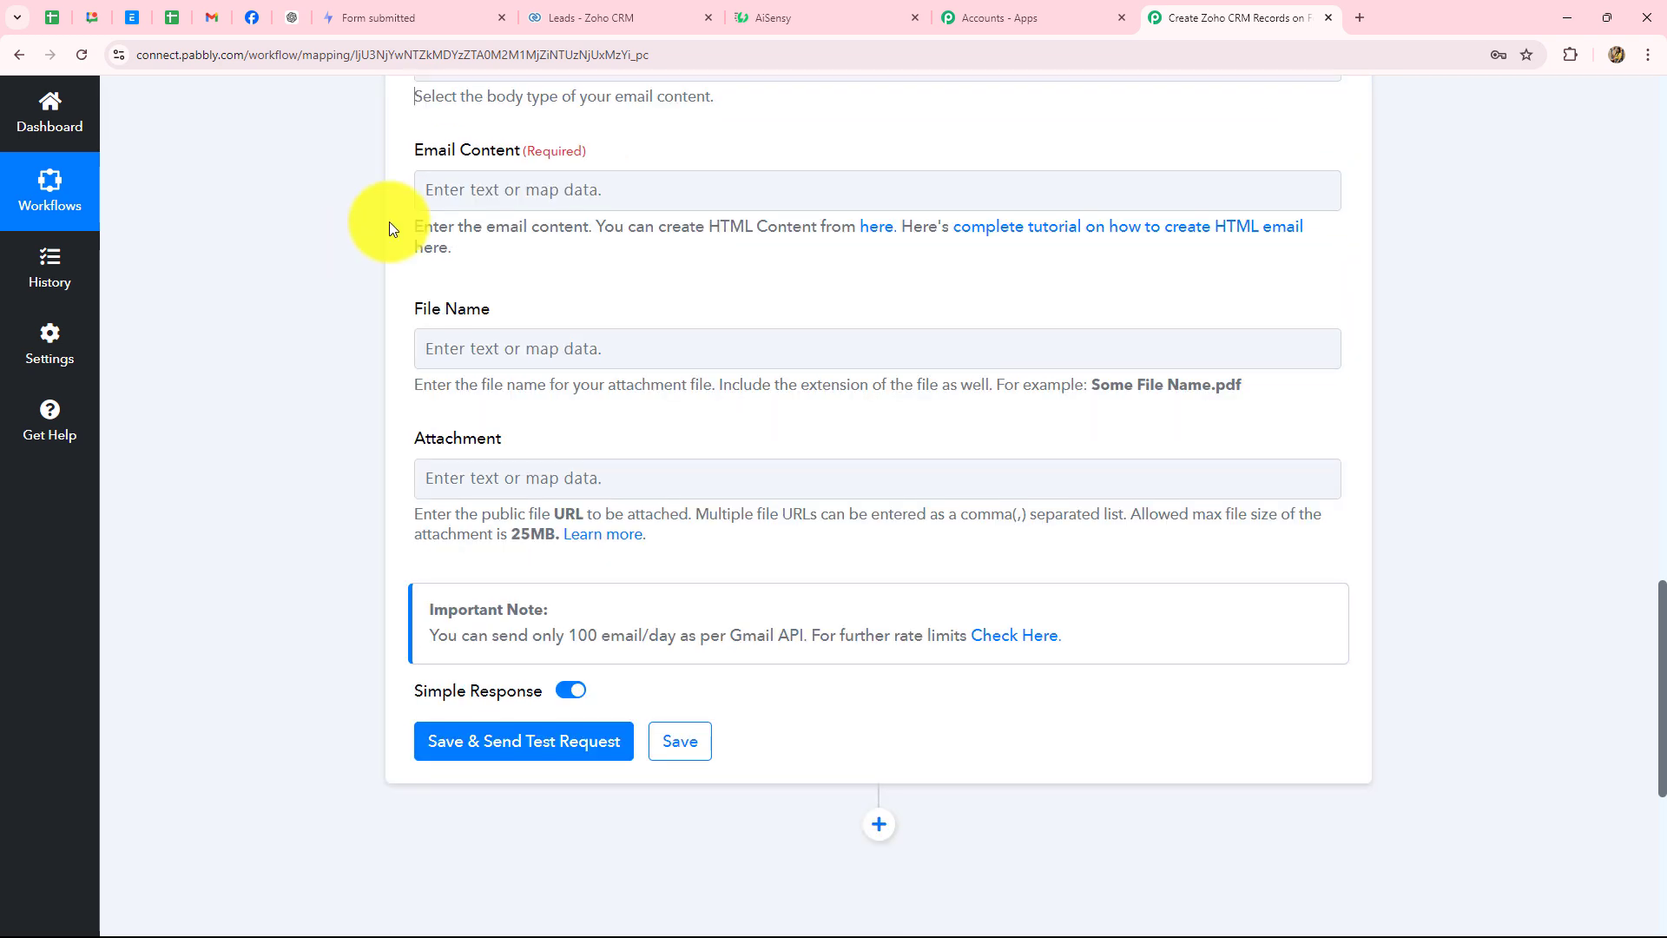
left_click(454, 191)
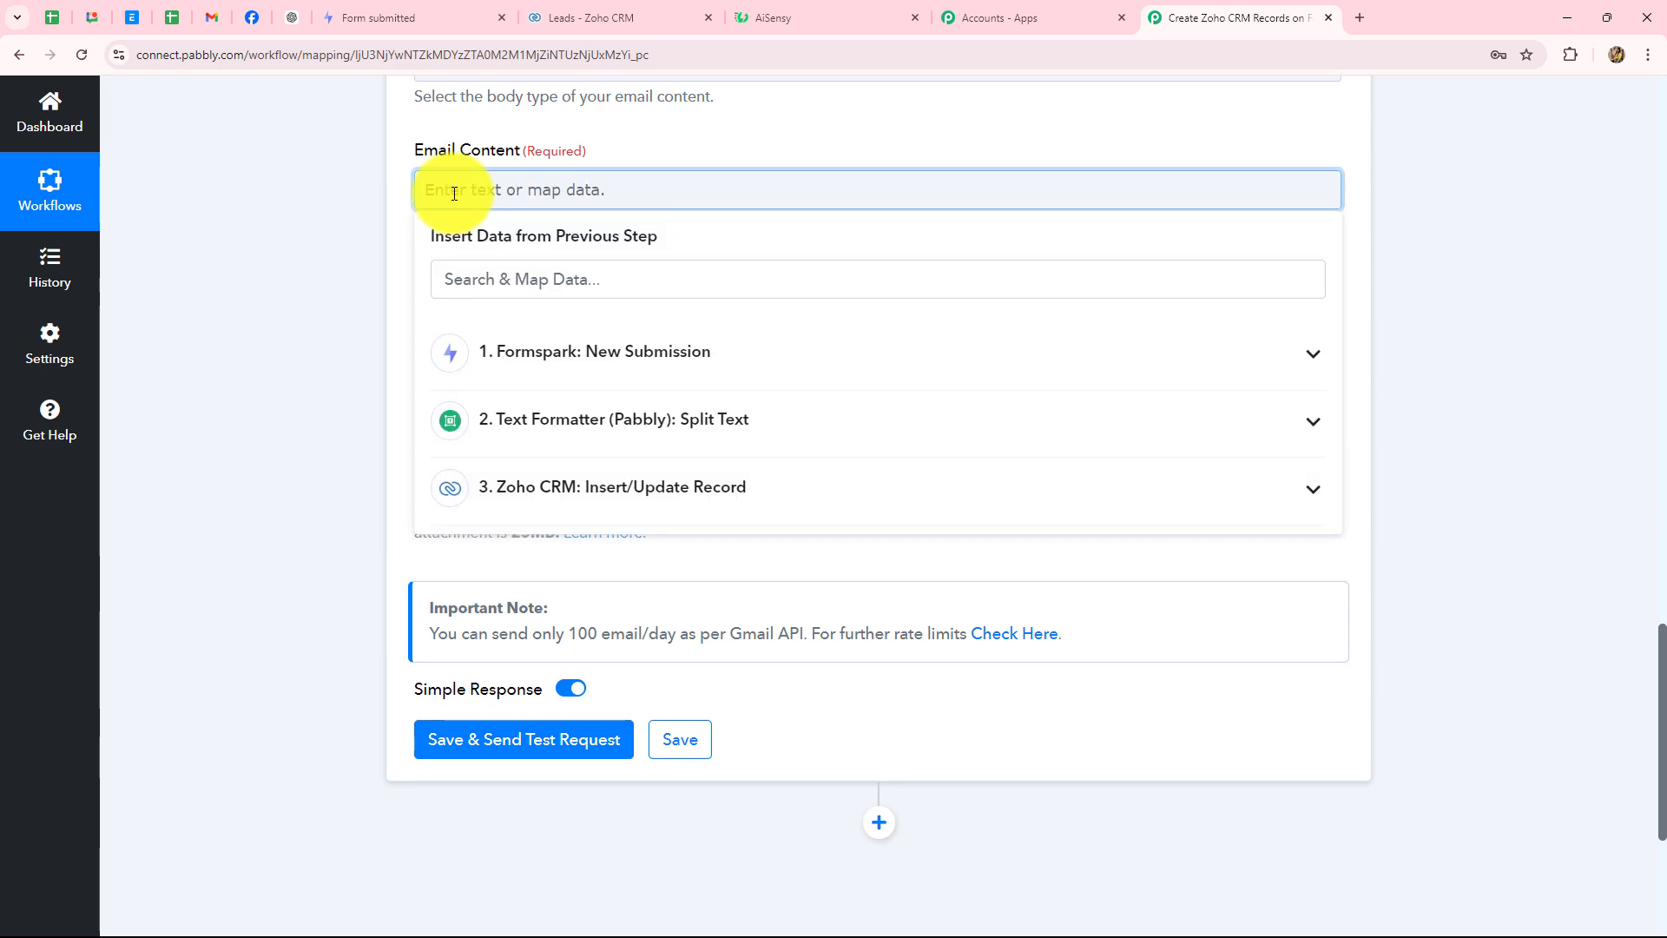
type("Hi,  Thank you for contacting PrimeProperties! We’ve received your inquiry and added your details to our system. Our team will be in touch with you shortly to assist with your real estate needs. If you have any questions or require immediate assistance, feel free to reach out to us at 7777777777. We look forward to helping you find the perfect property!  Best regards, The PrimeProperties Team.")
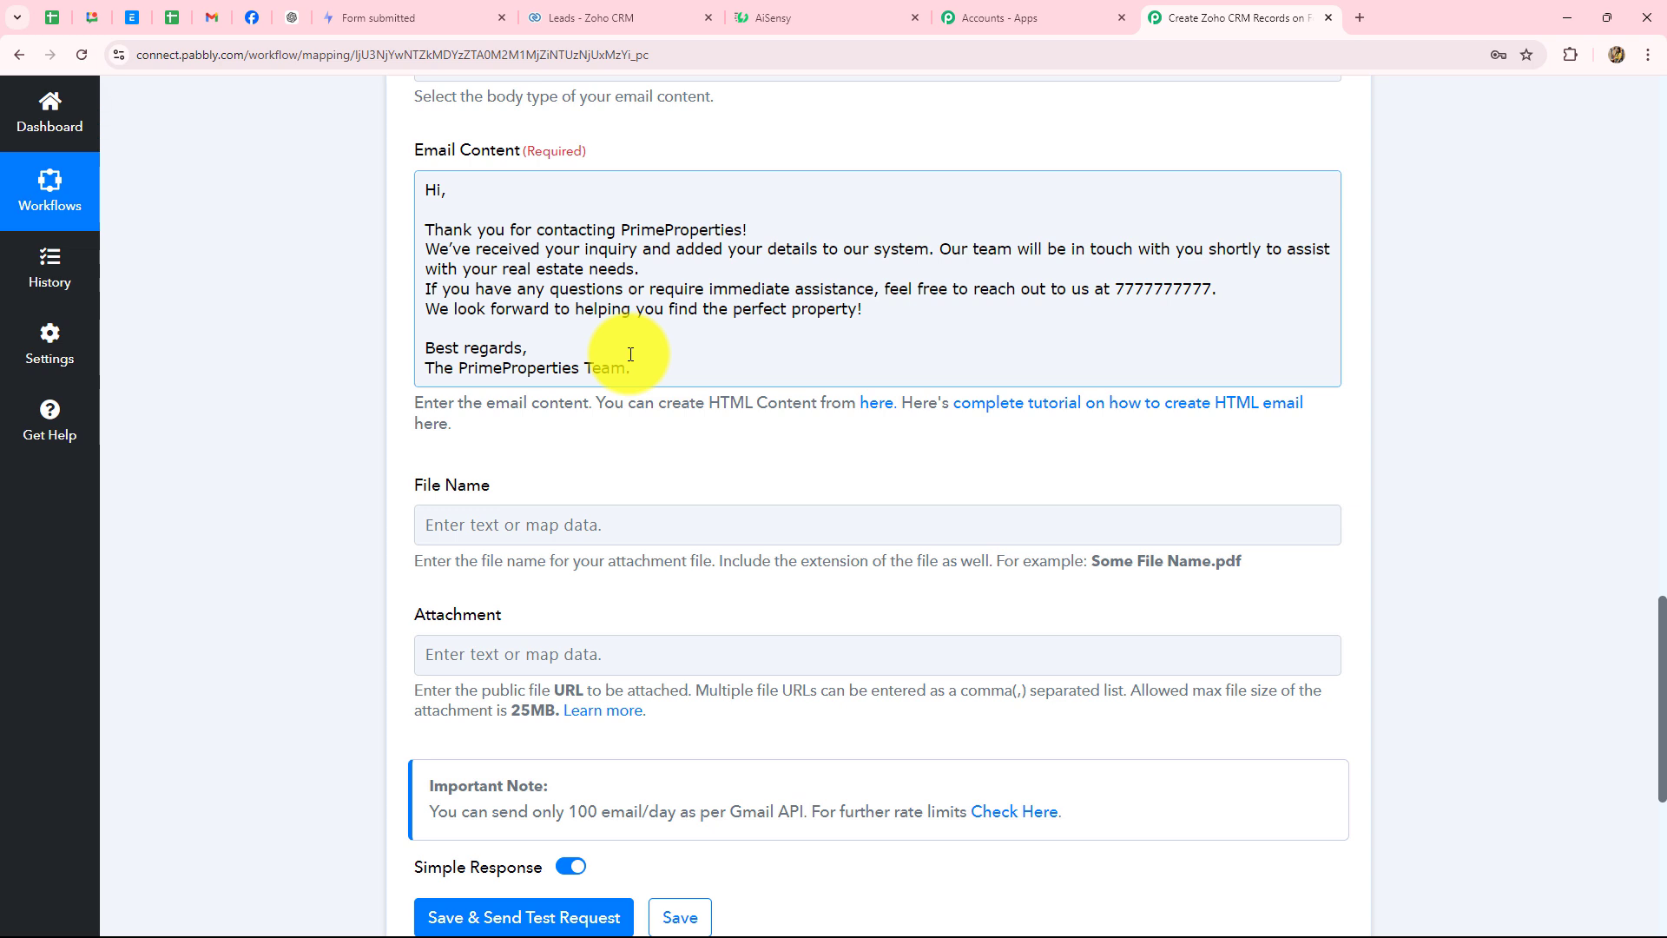
- Insert the Formspark submission's Name field right after 'Hi,' in the greeting
left_click(472, 192)
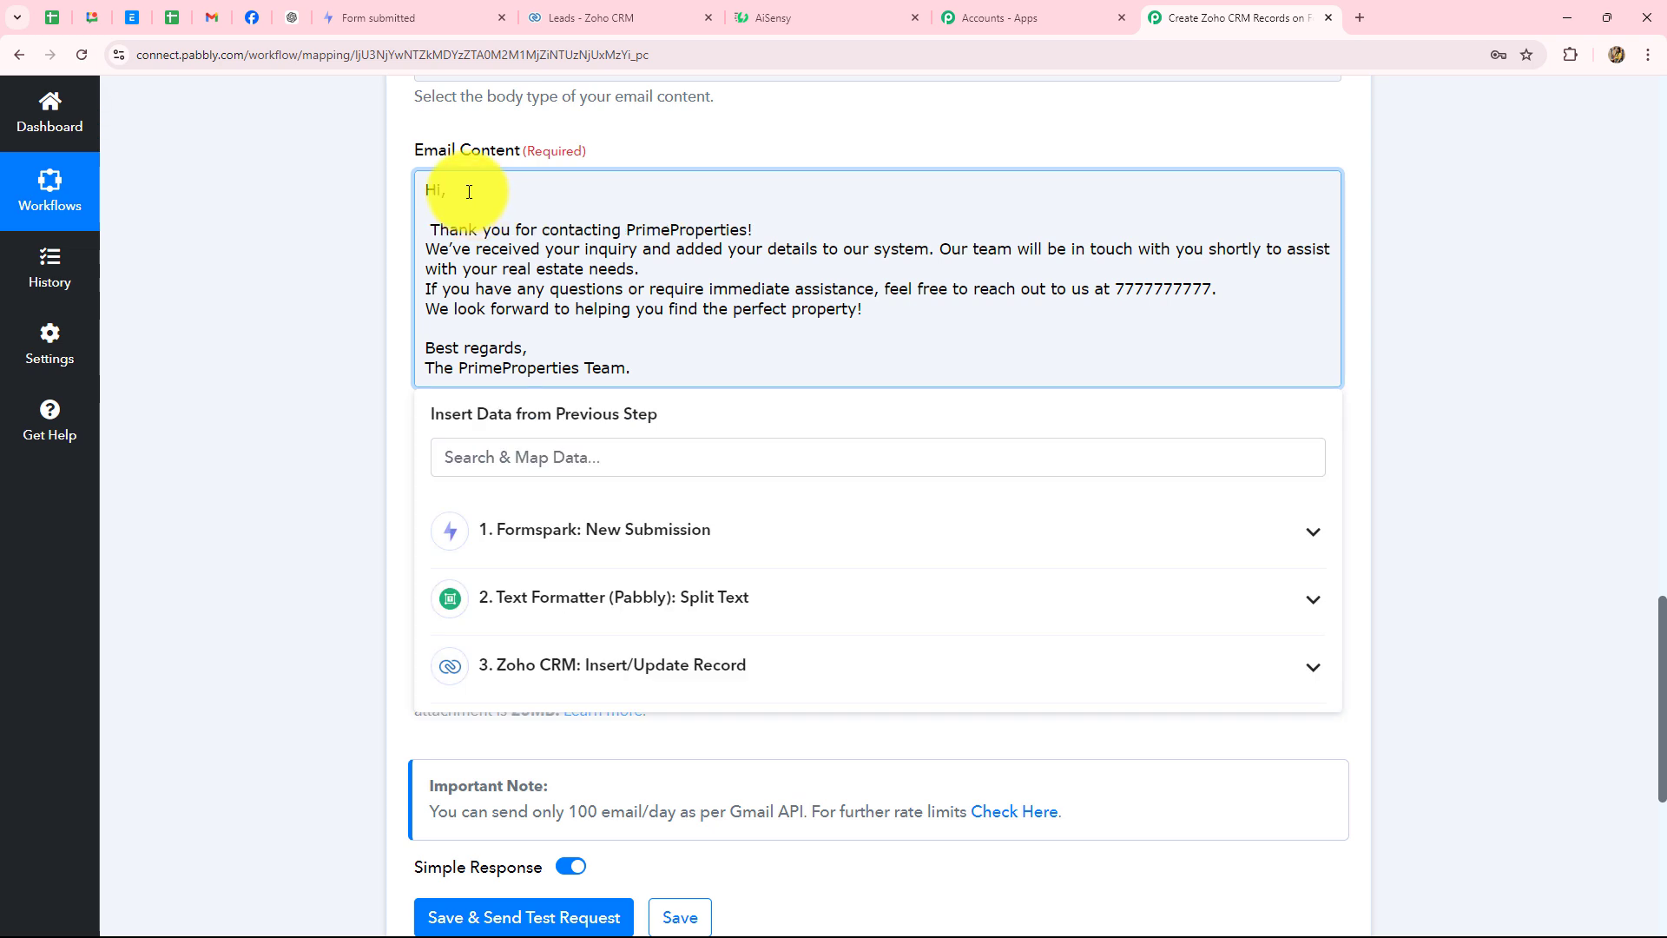
key("BackSpace")
left_click(469, 191)
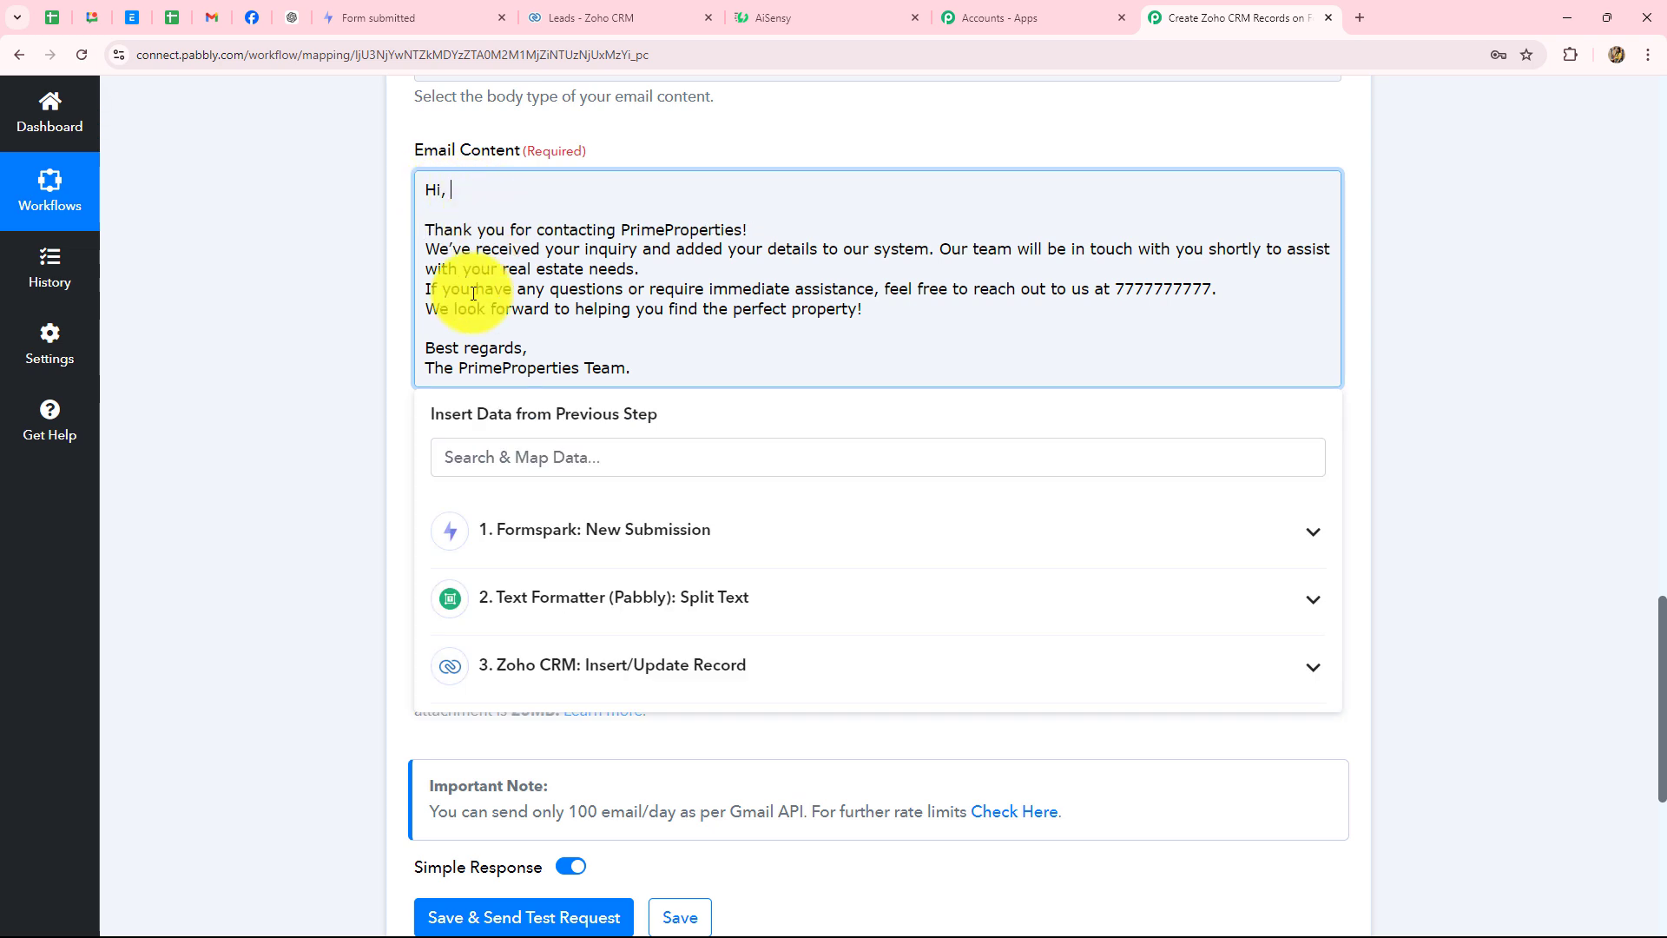
left_click(575, 560)
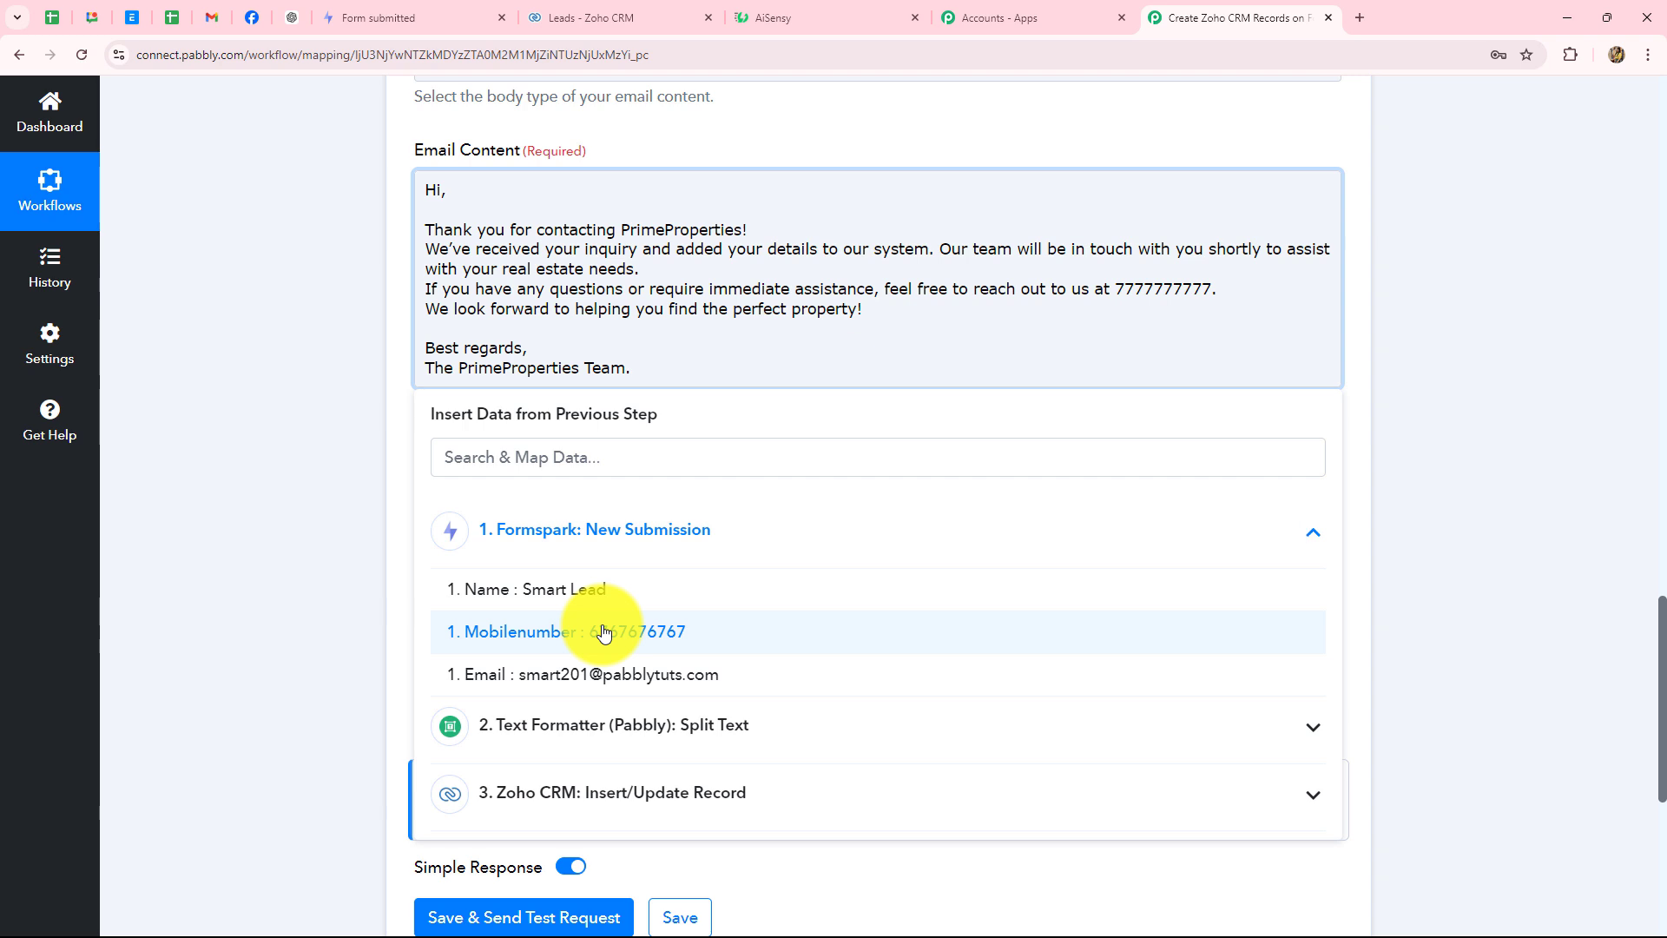
left_click(591, 590)
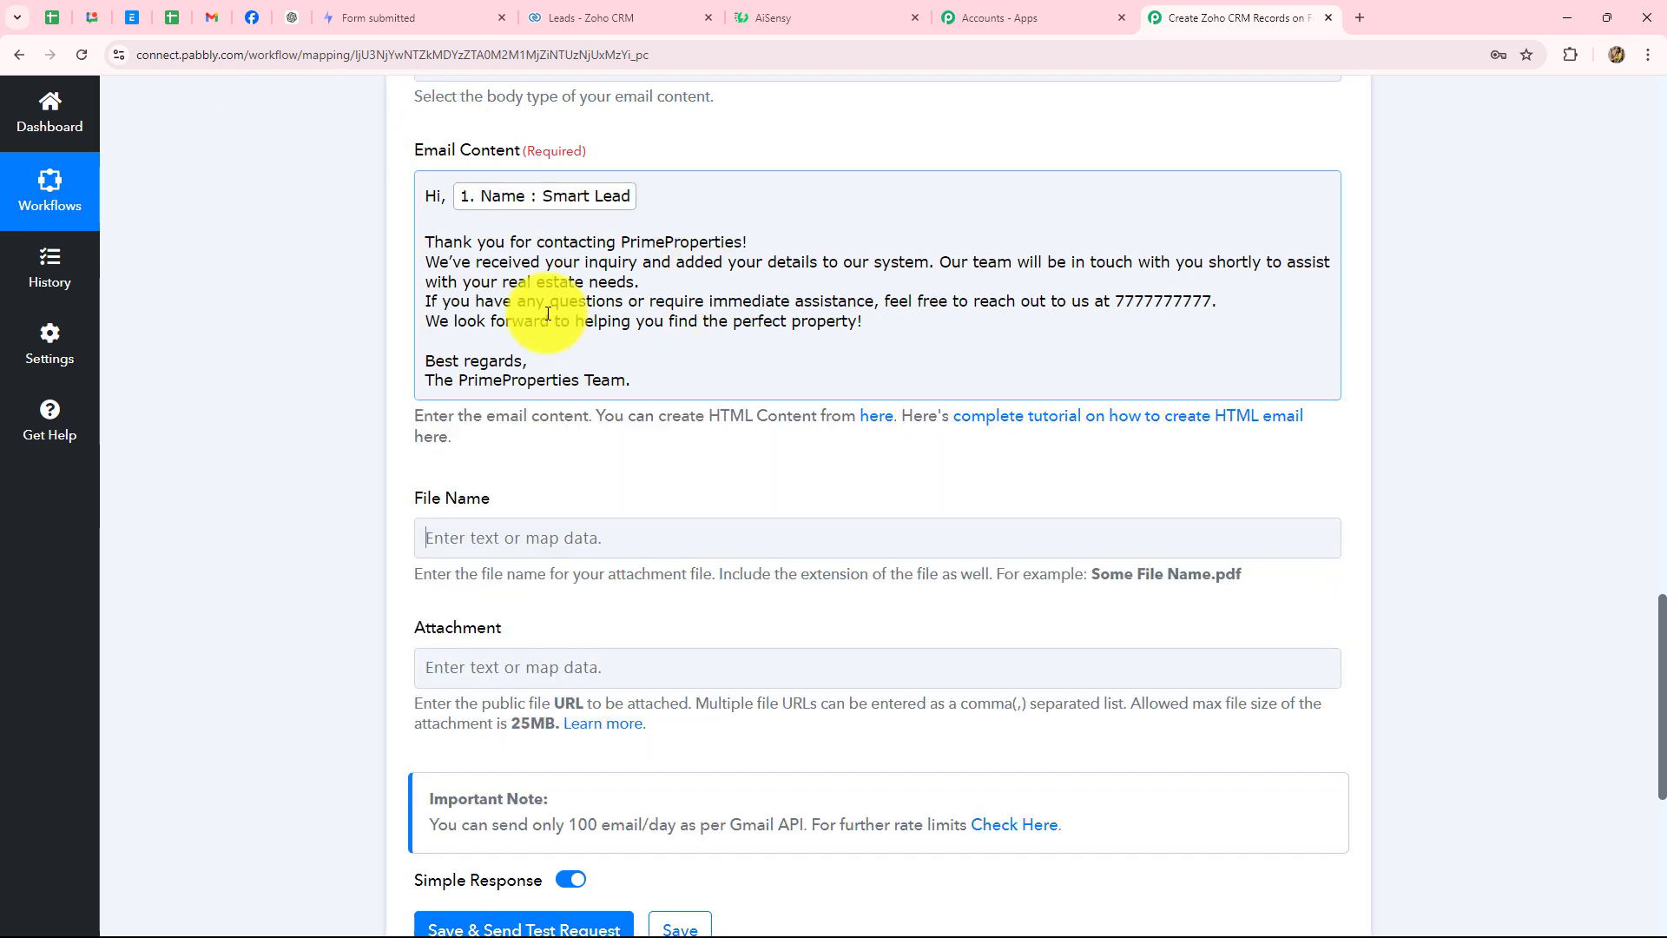
scroll(719, 399, "down", 2)
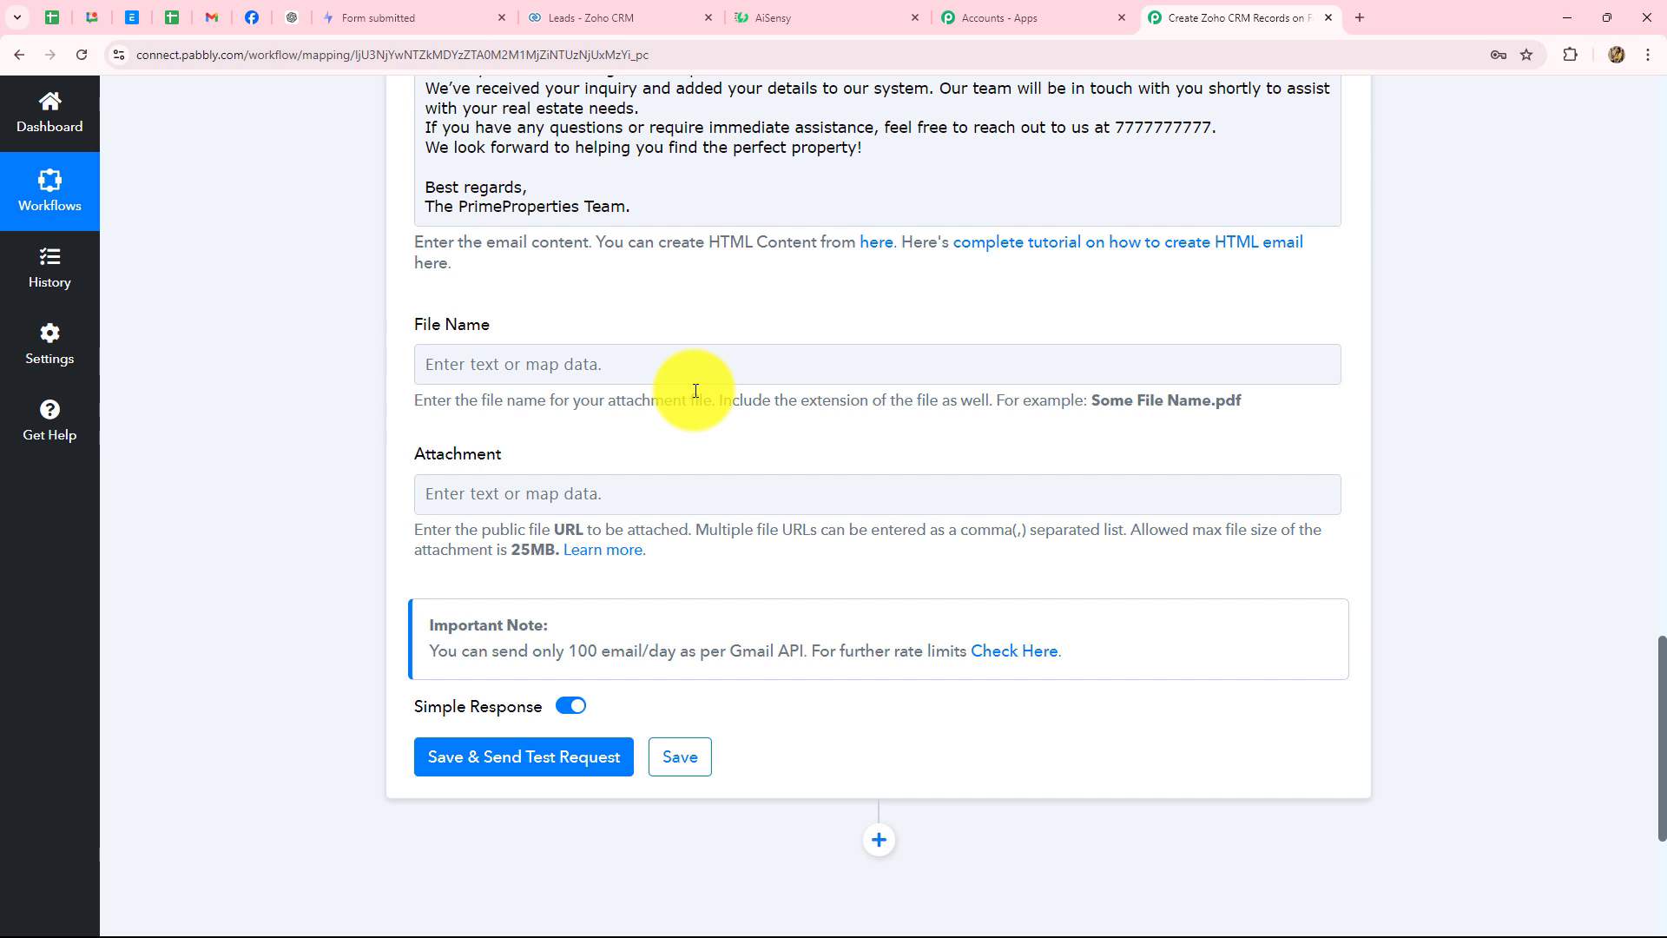
- Save the Gmail step with a test email and confirm the response status reads 'sent'
scroll(695, 391, "down", 5)
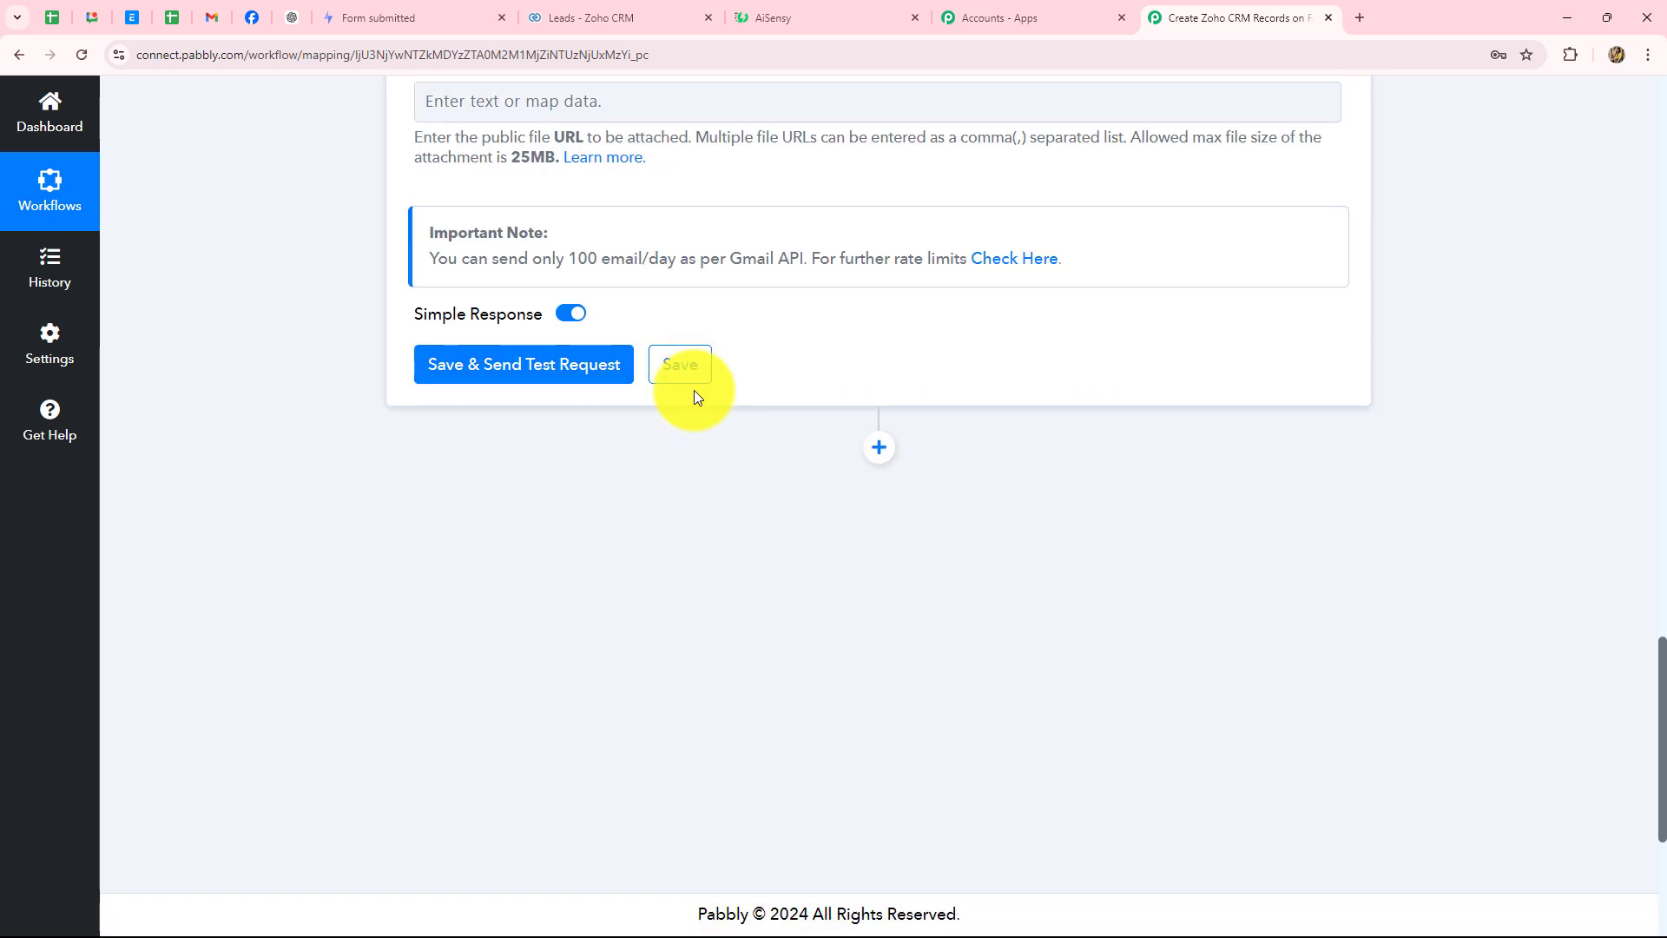
left_click(584, 371)
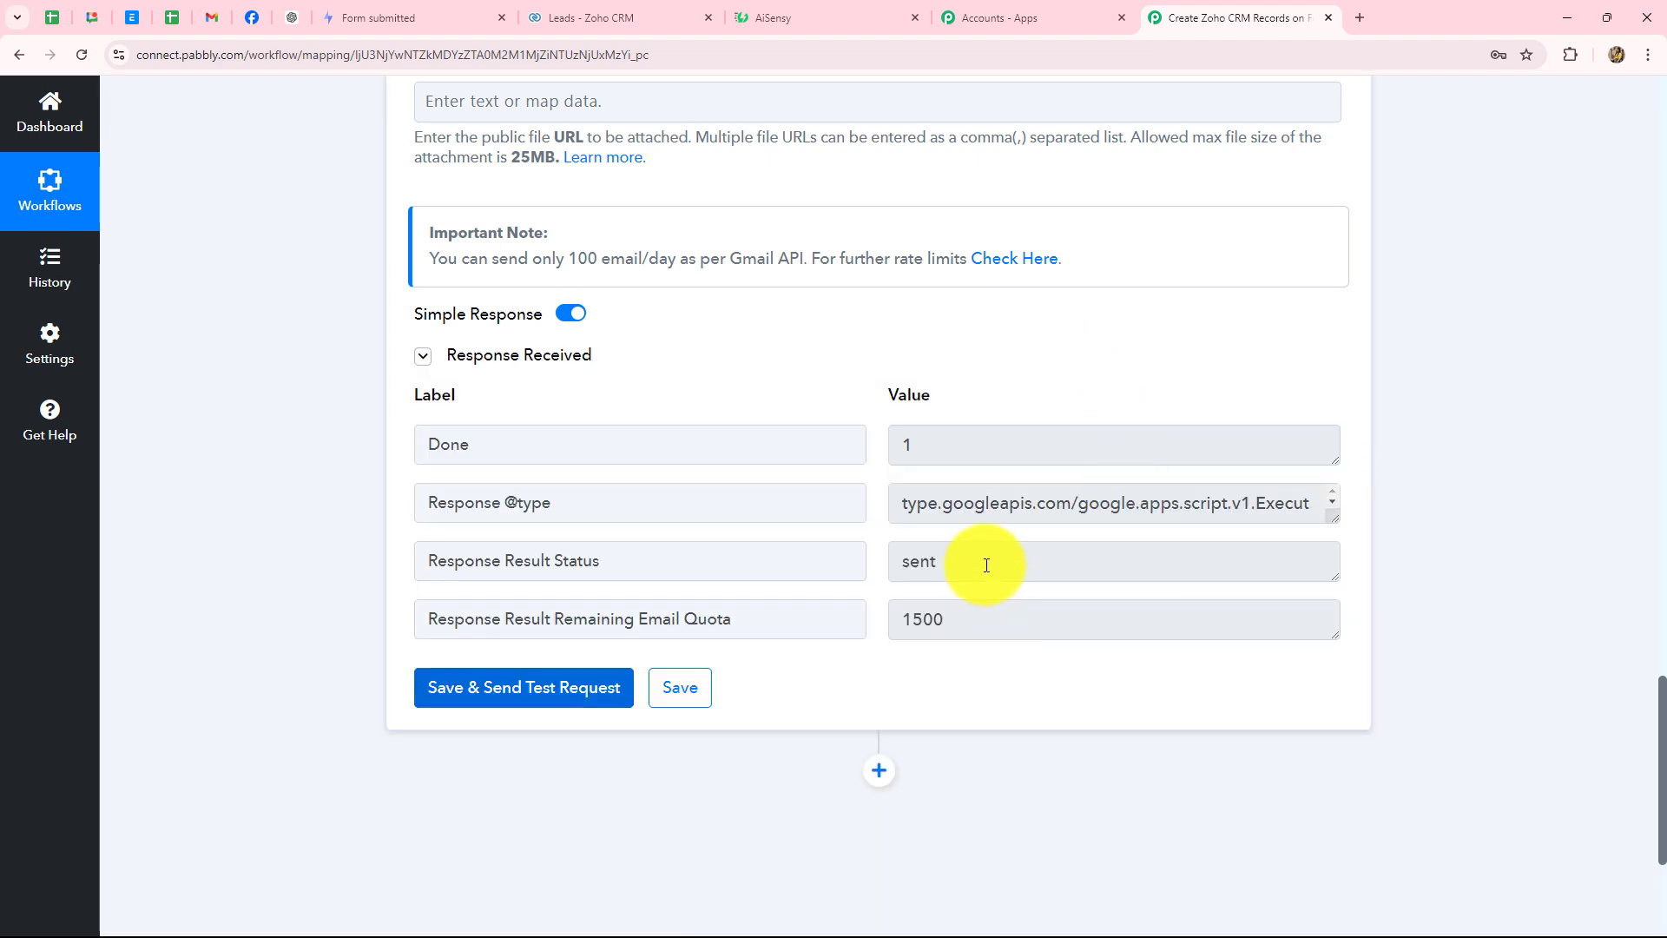
left_click_drag(986, 566, 903, 572)
scroll(902, 572, "up", 20)
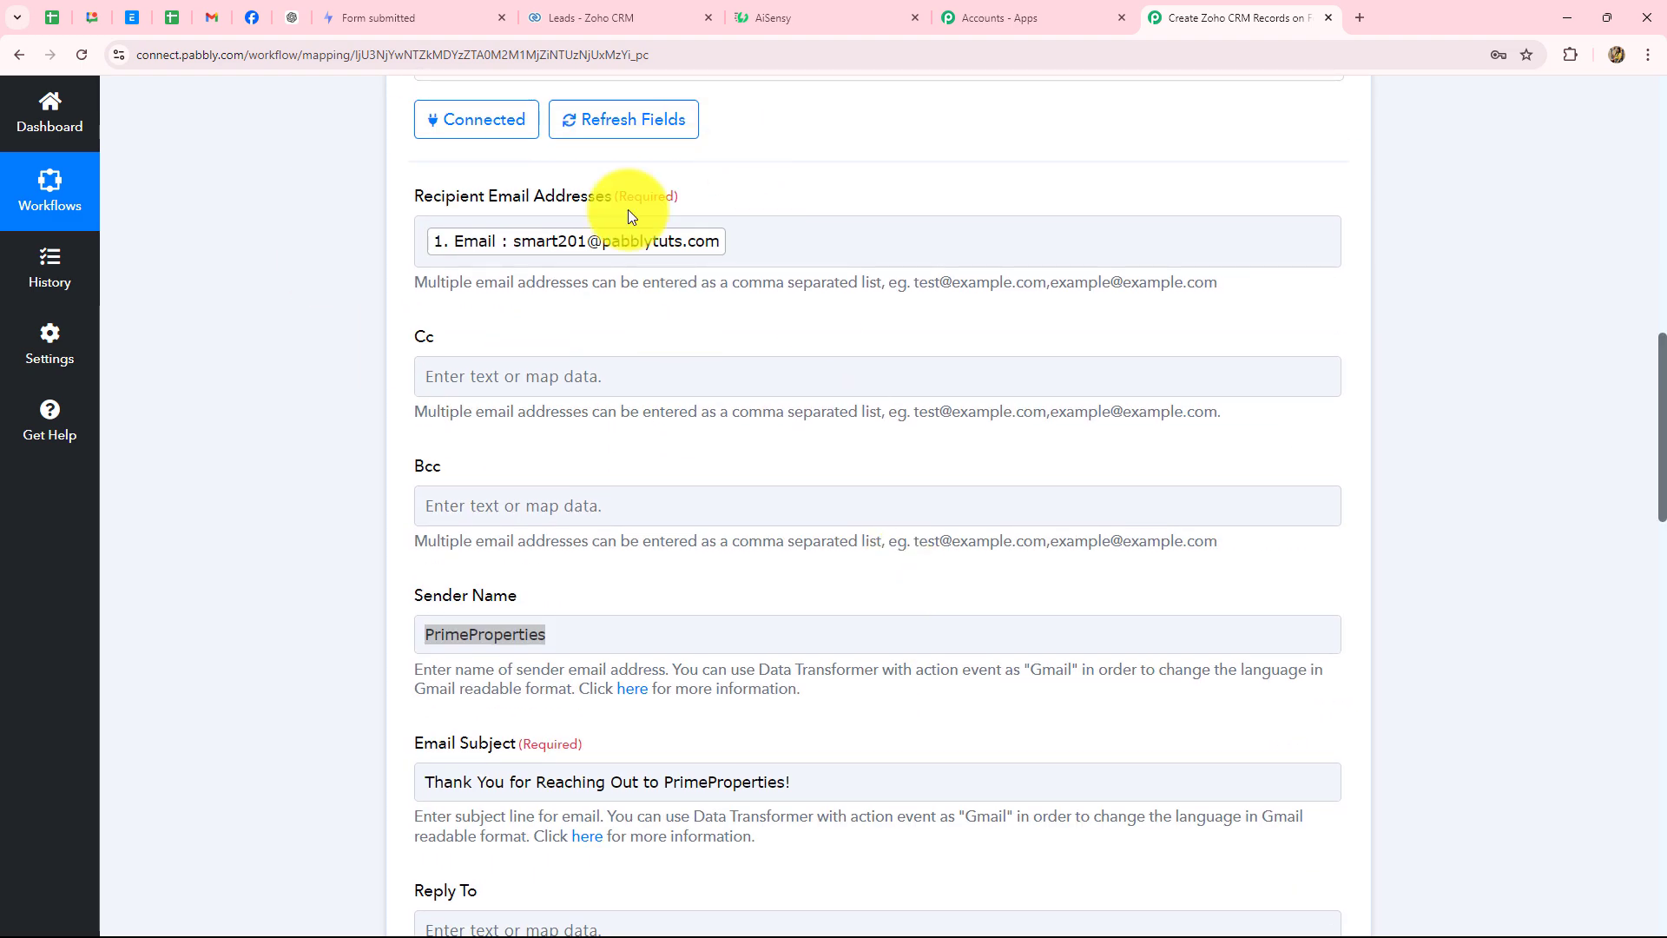
left_click(674, 268)
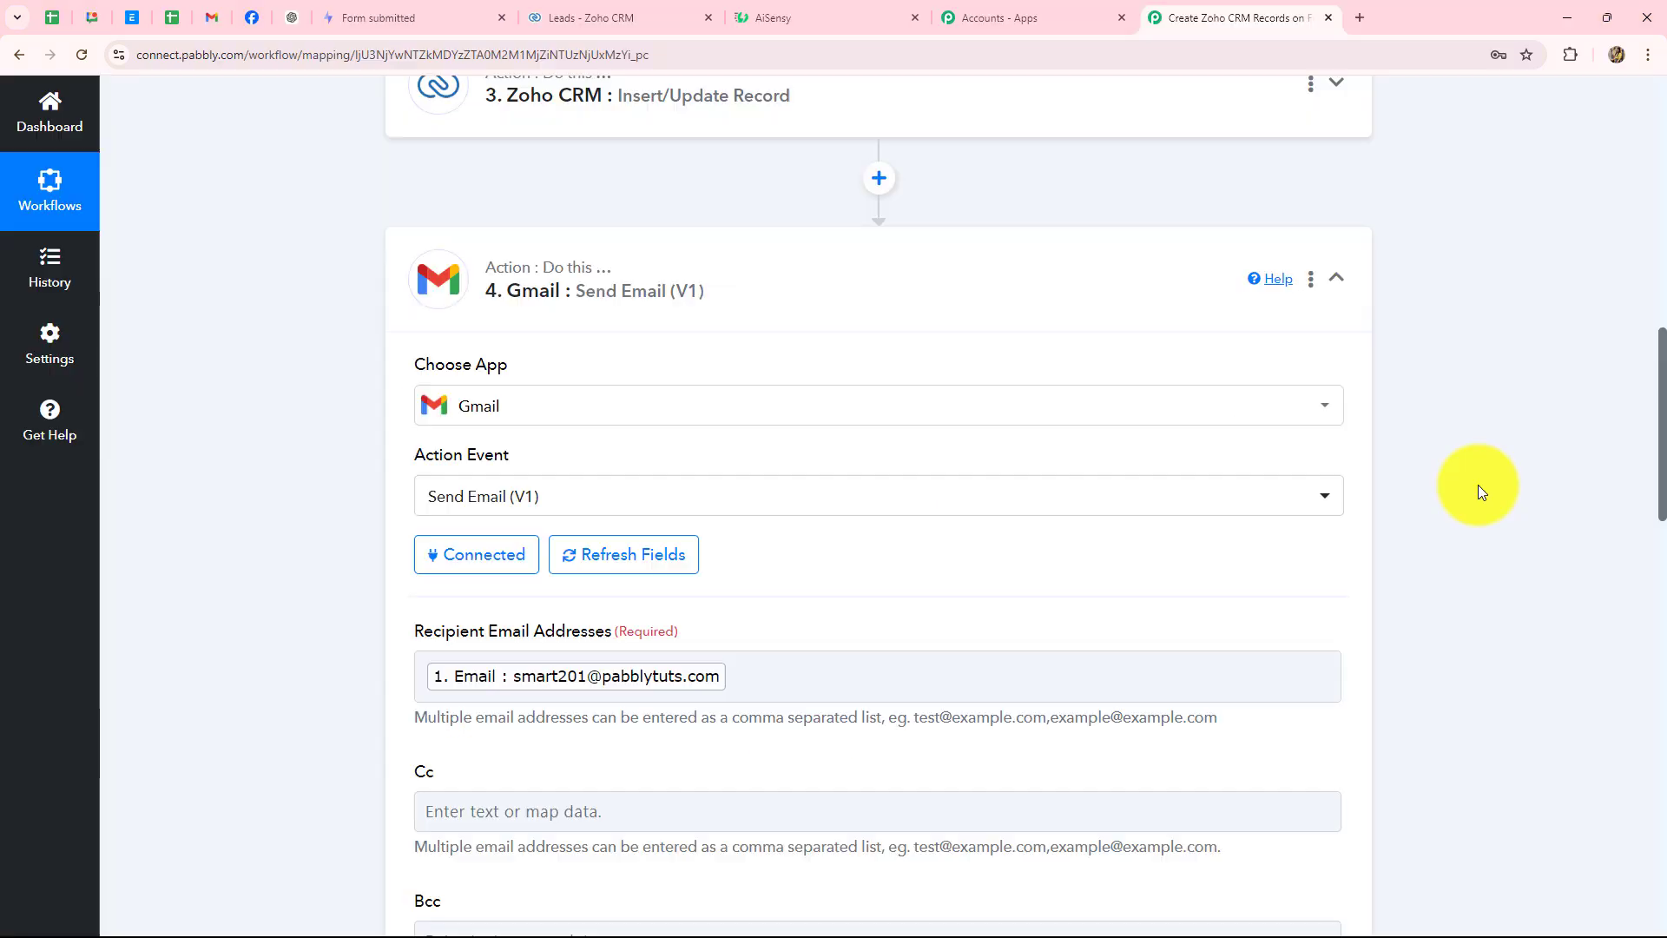
scroll(1414, 561, "up", 5)
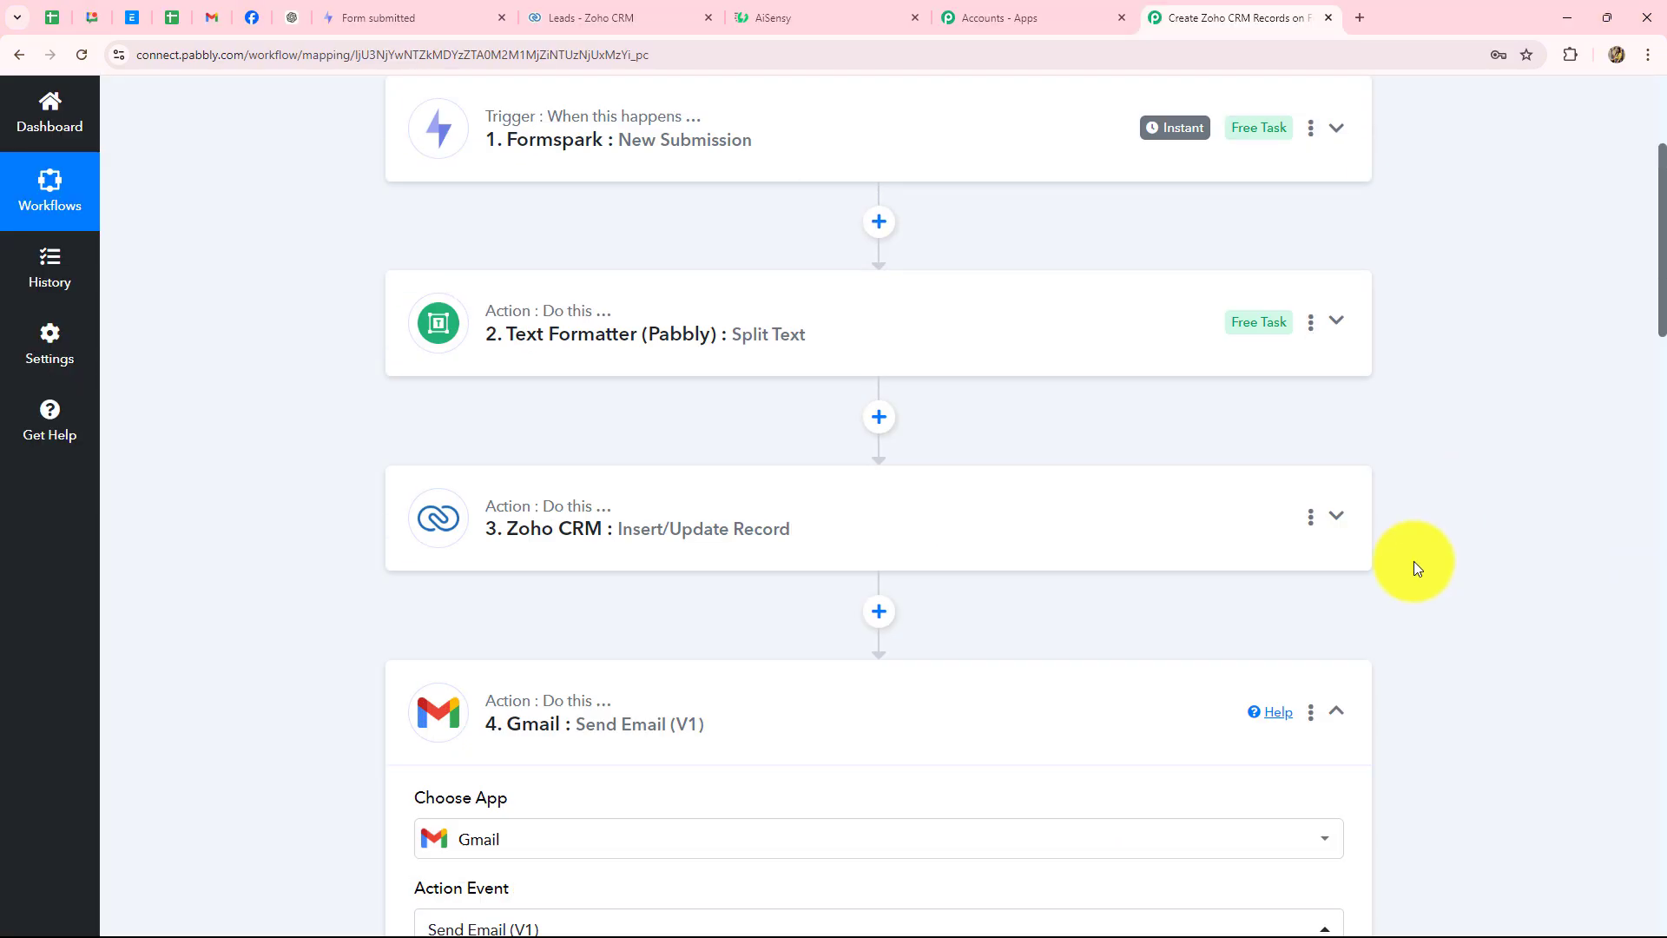
- Collapse the Gmail Send Email step and glance at the AiSensy dashboard before returning
left_click(1337, 714)
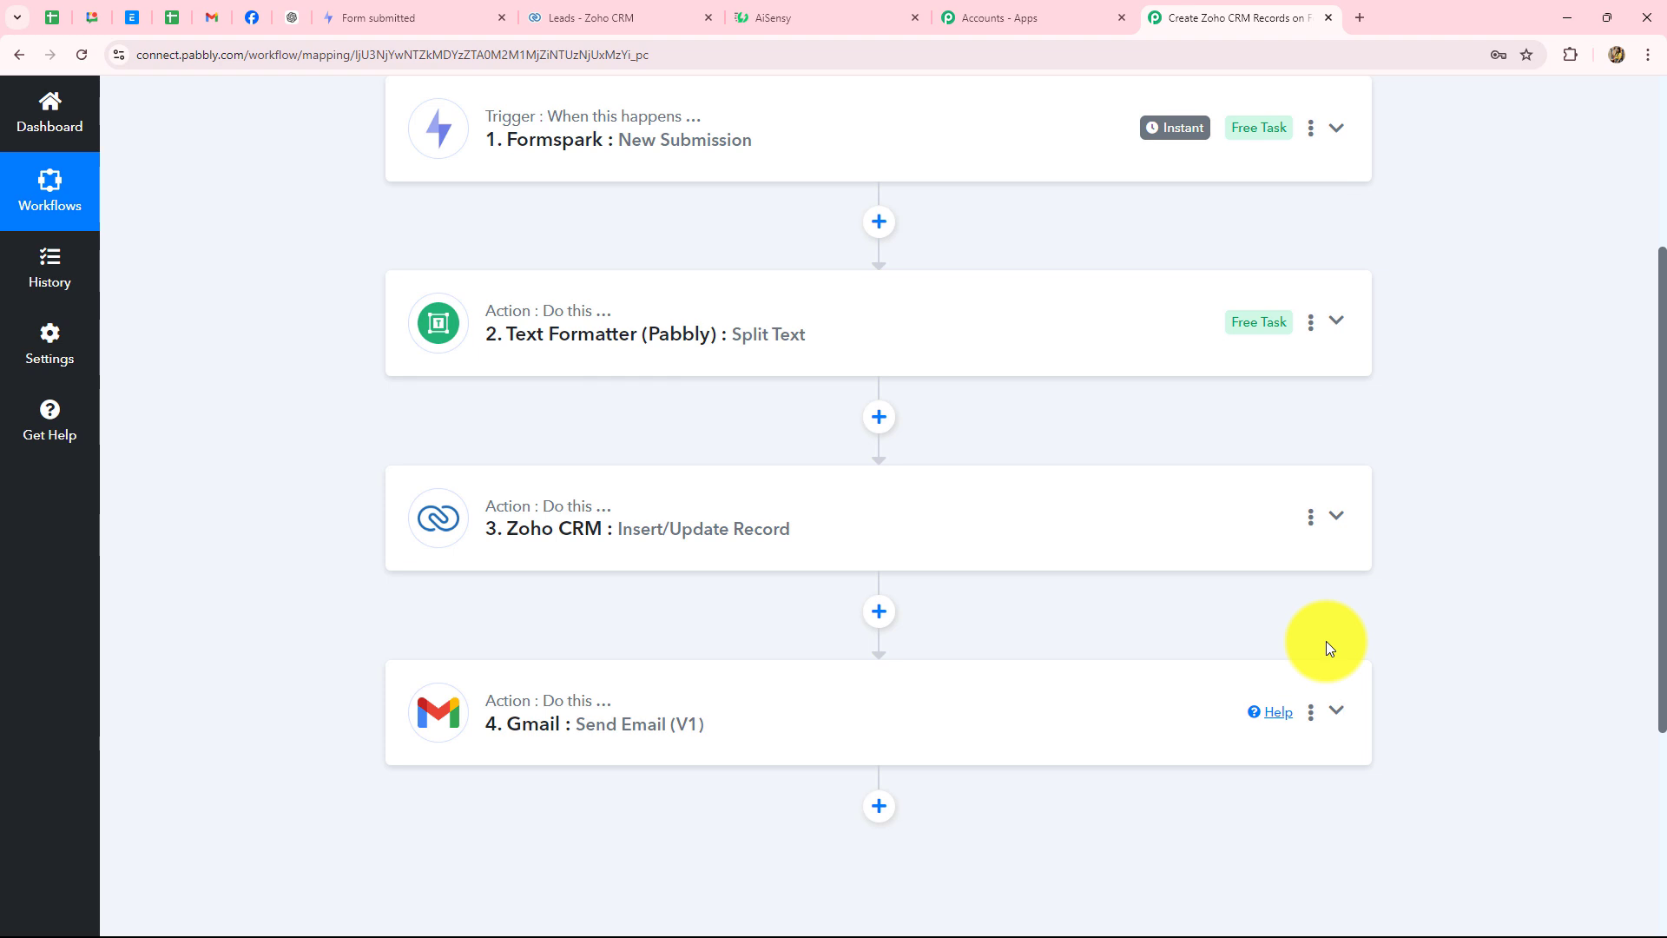
scroll(1327, 644, "down", 3)
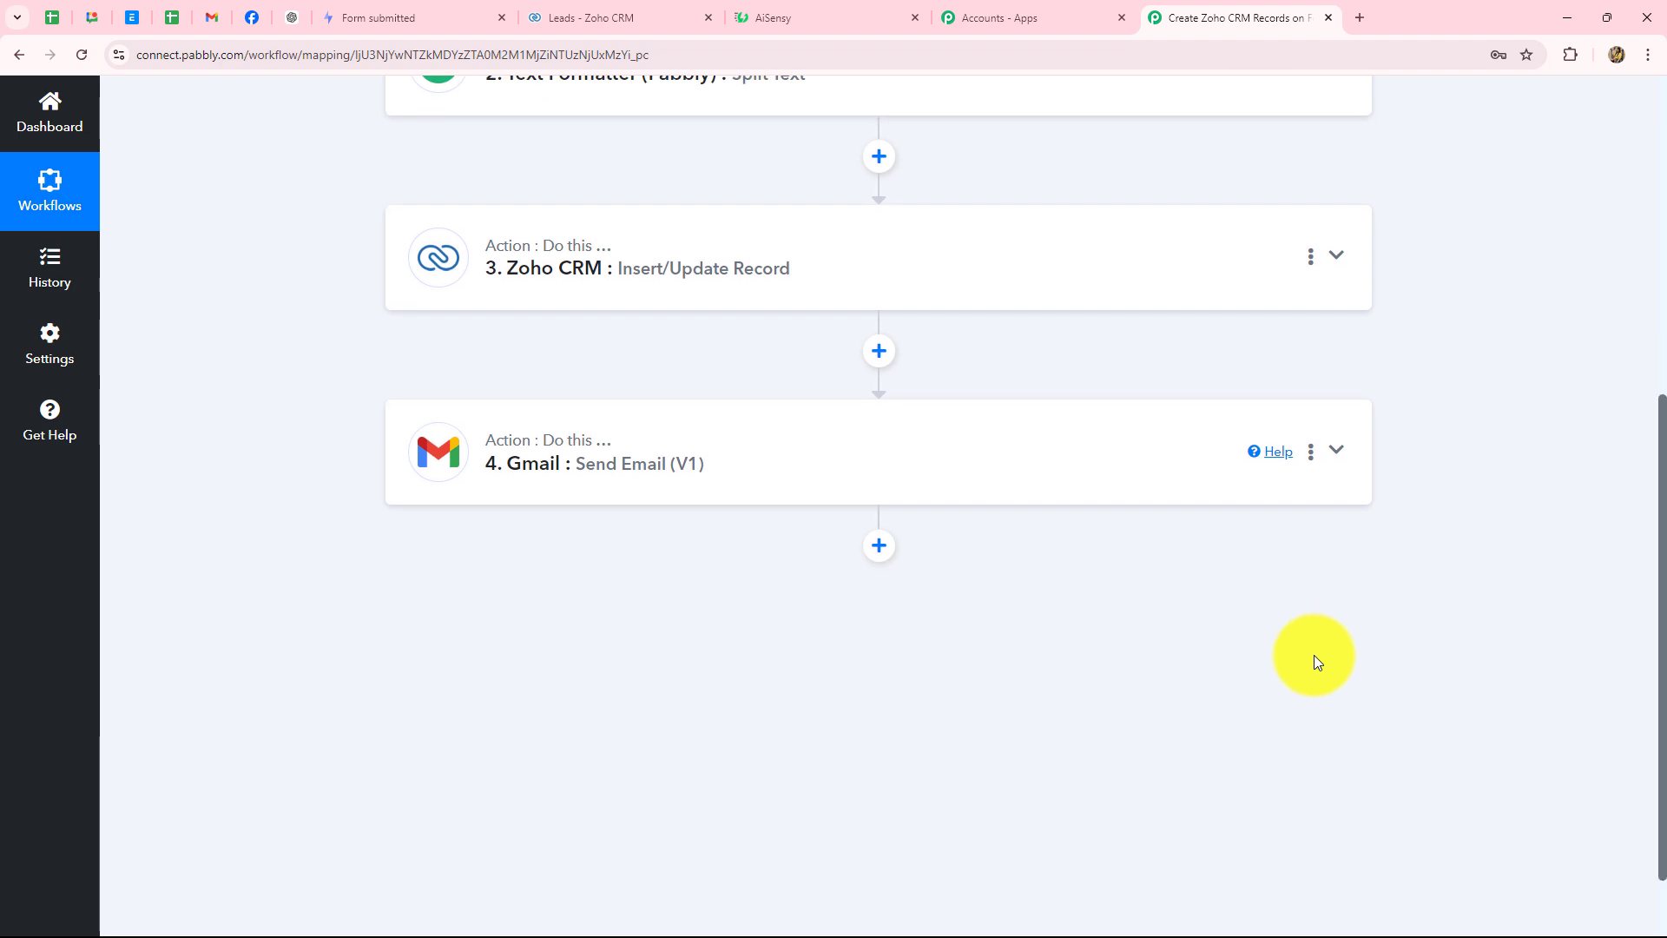
left_click(785, 18)
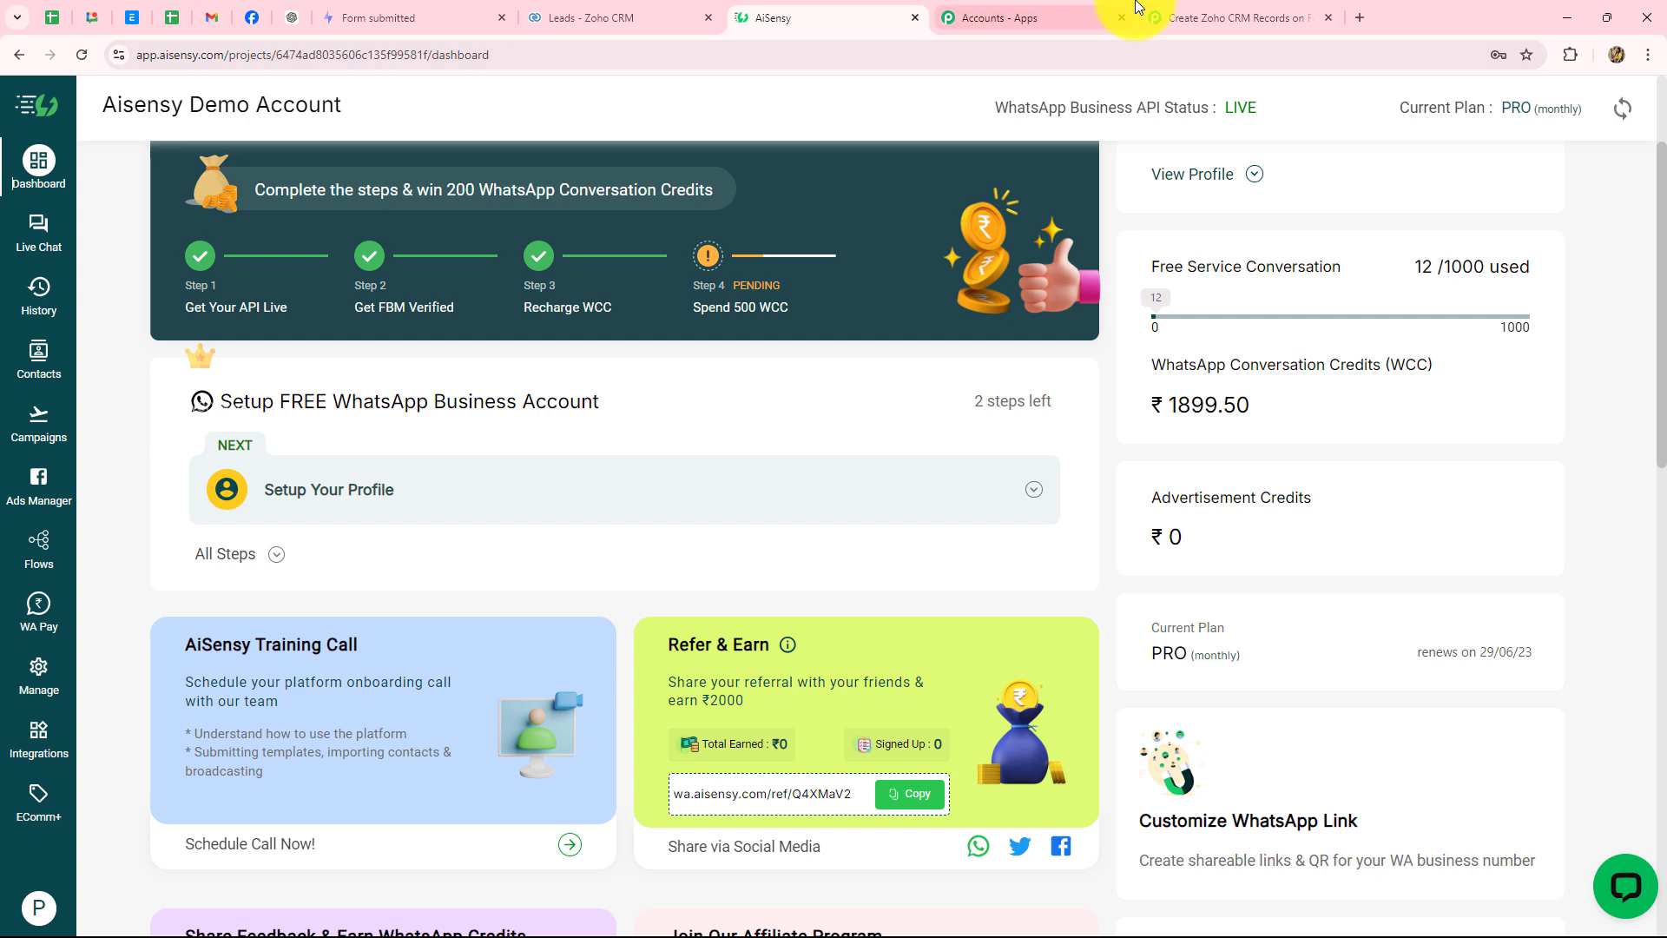
left_click(1202, 17)
- Add a fifth step using WhatsApp by AiSensy's Send Template Message event and start connecting
left_click(890, 549)
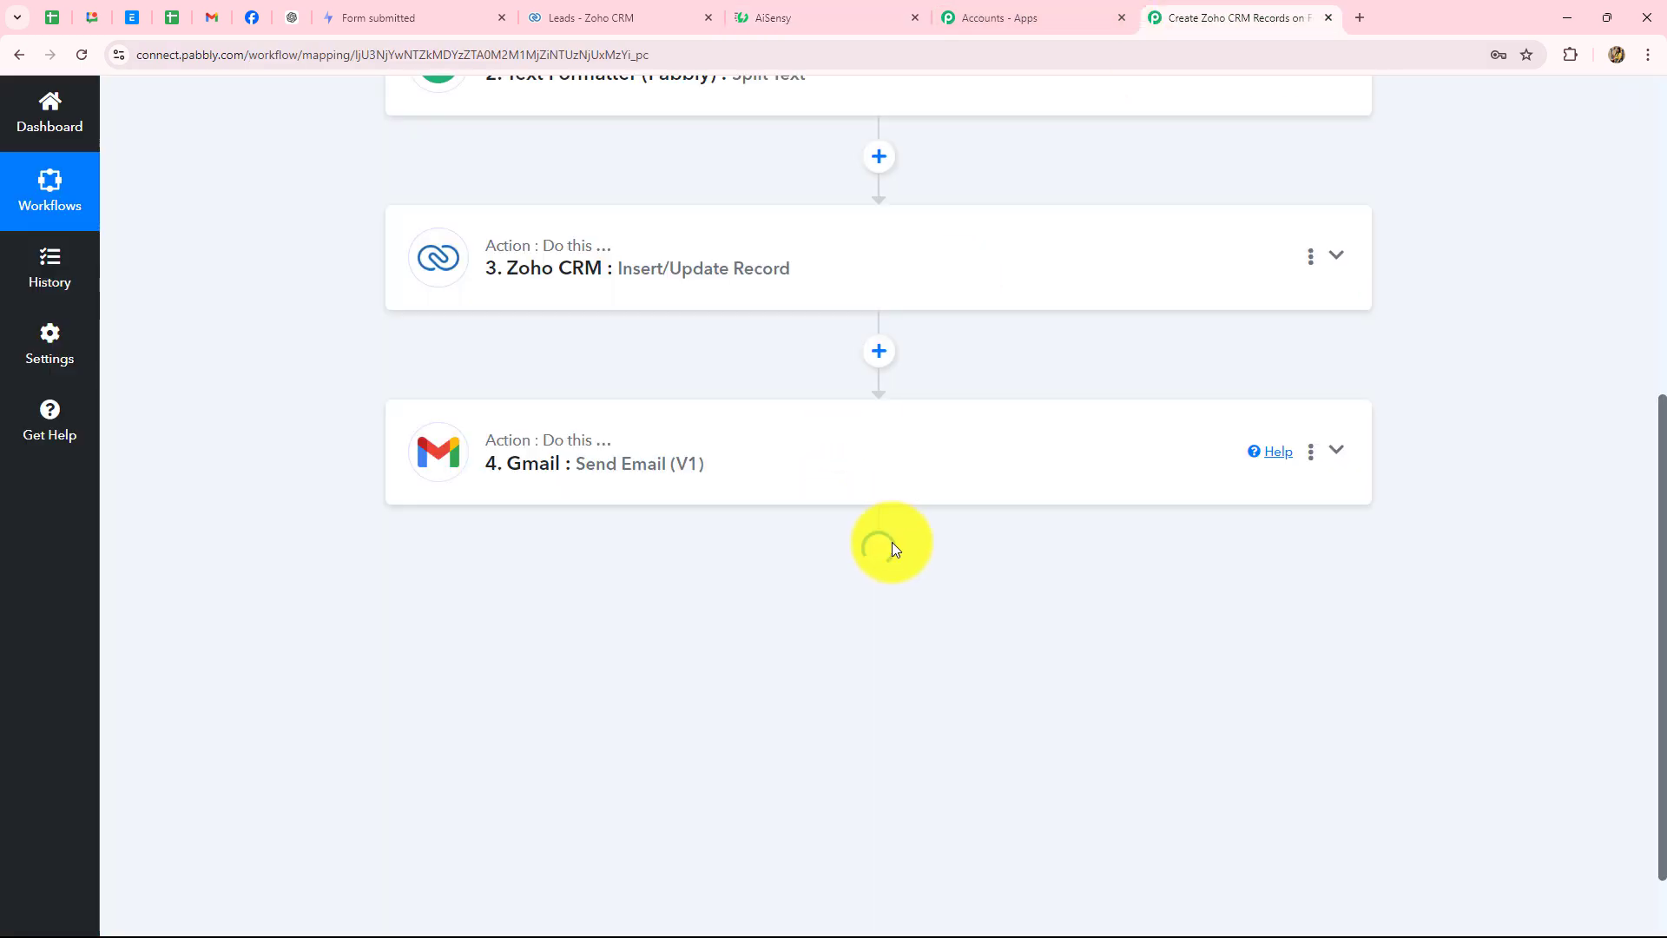
scroll(1429, 488, "down", 1)
scroll(1429, 488, "down", 3)
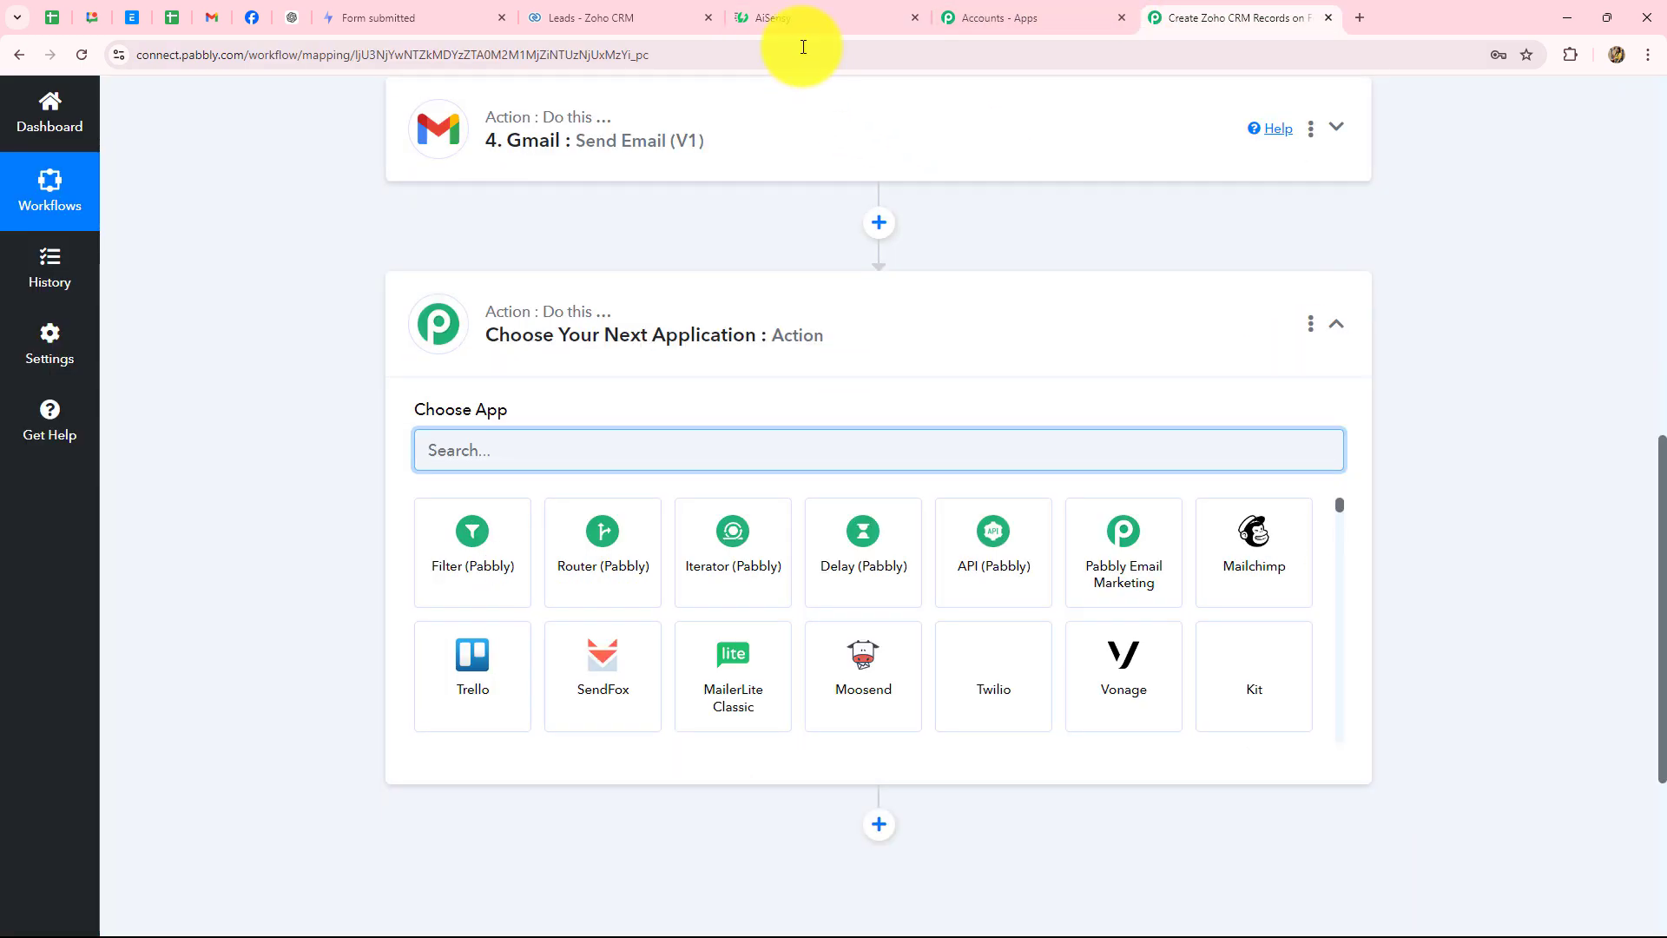
left_click(776, 19)
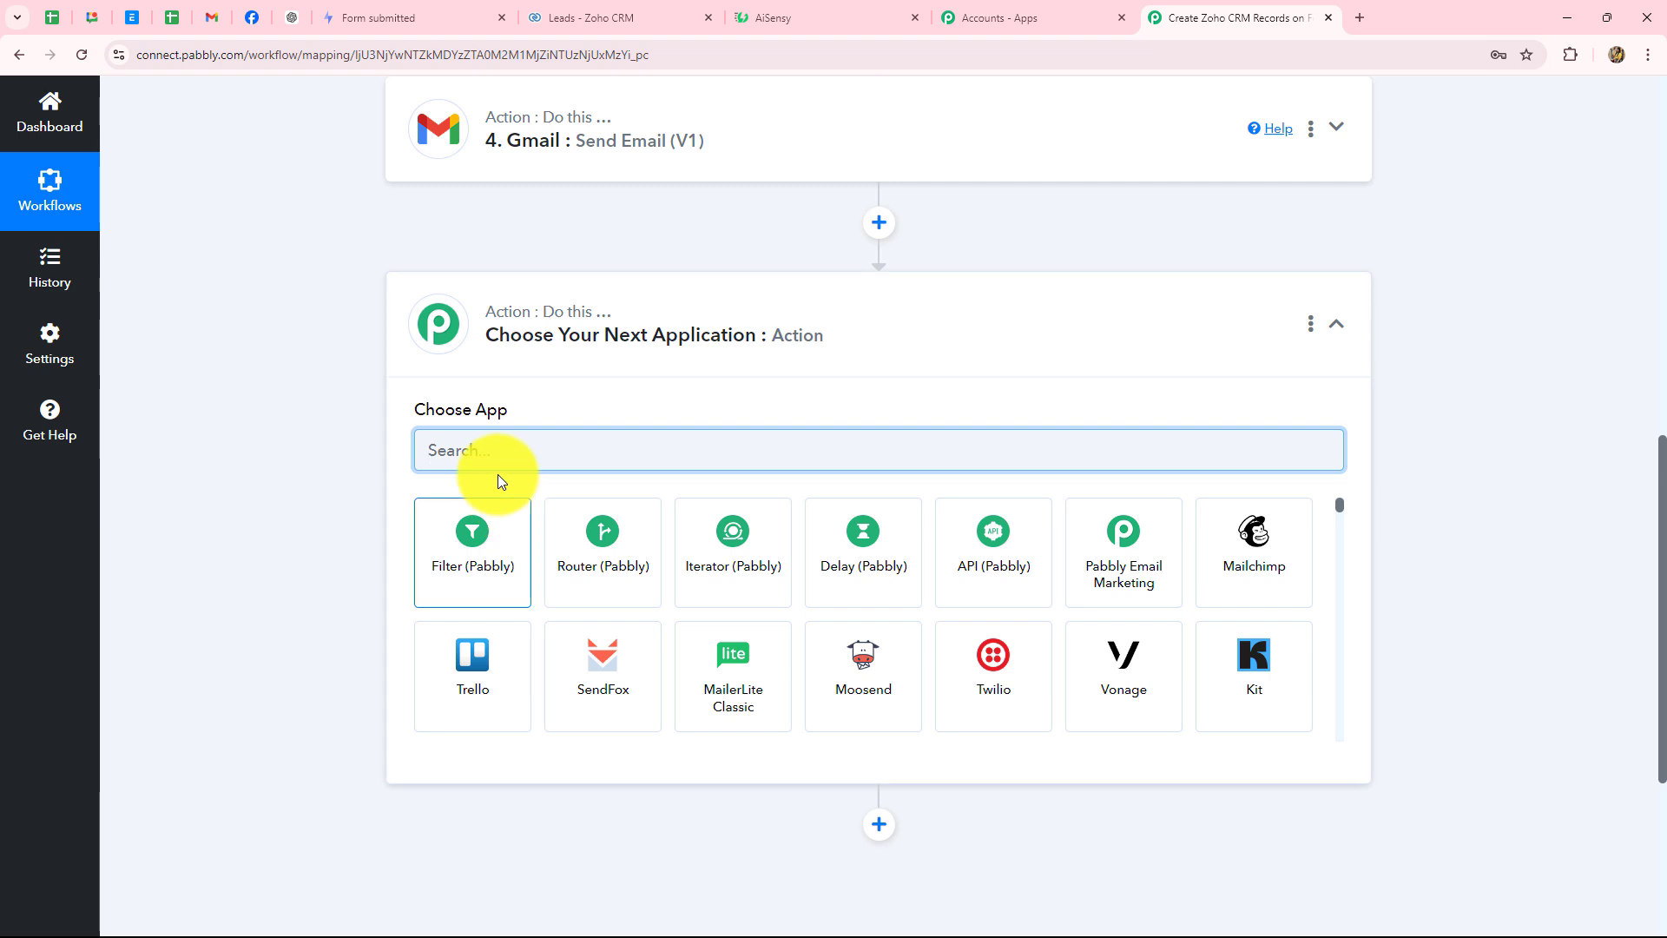
type("Ai")
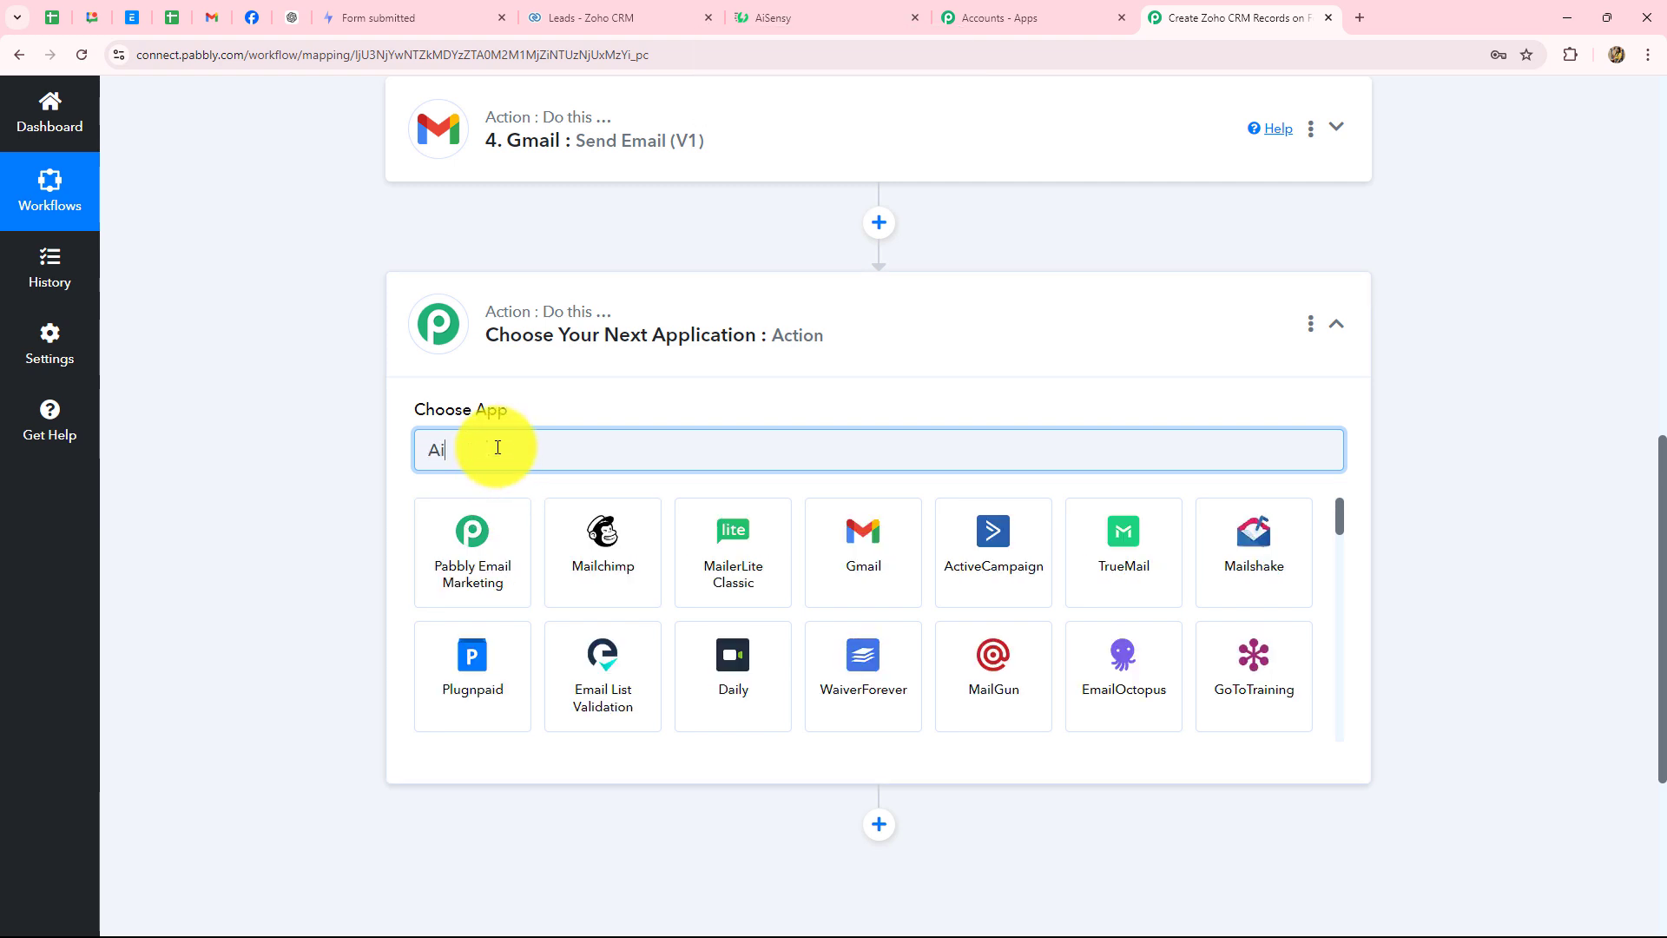
left_click(480, 551)
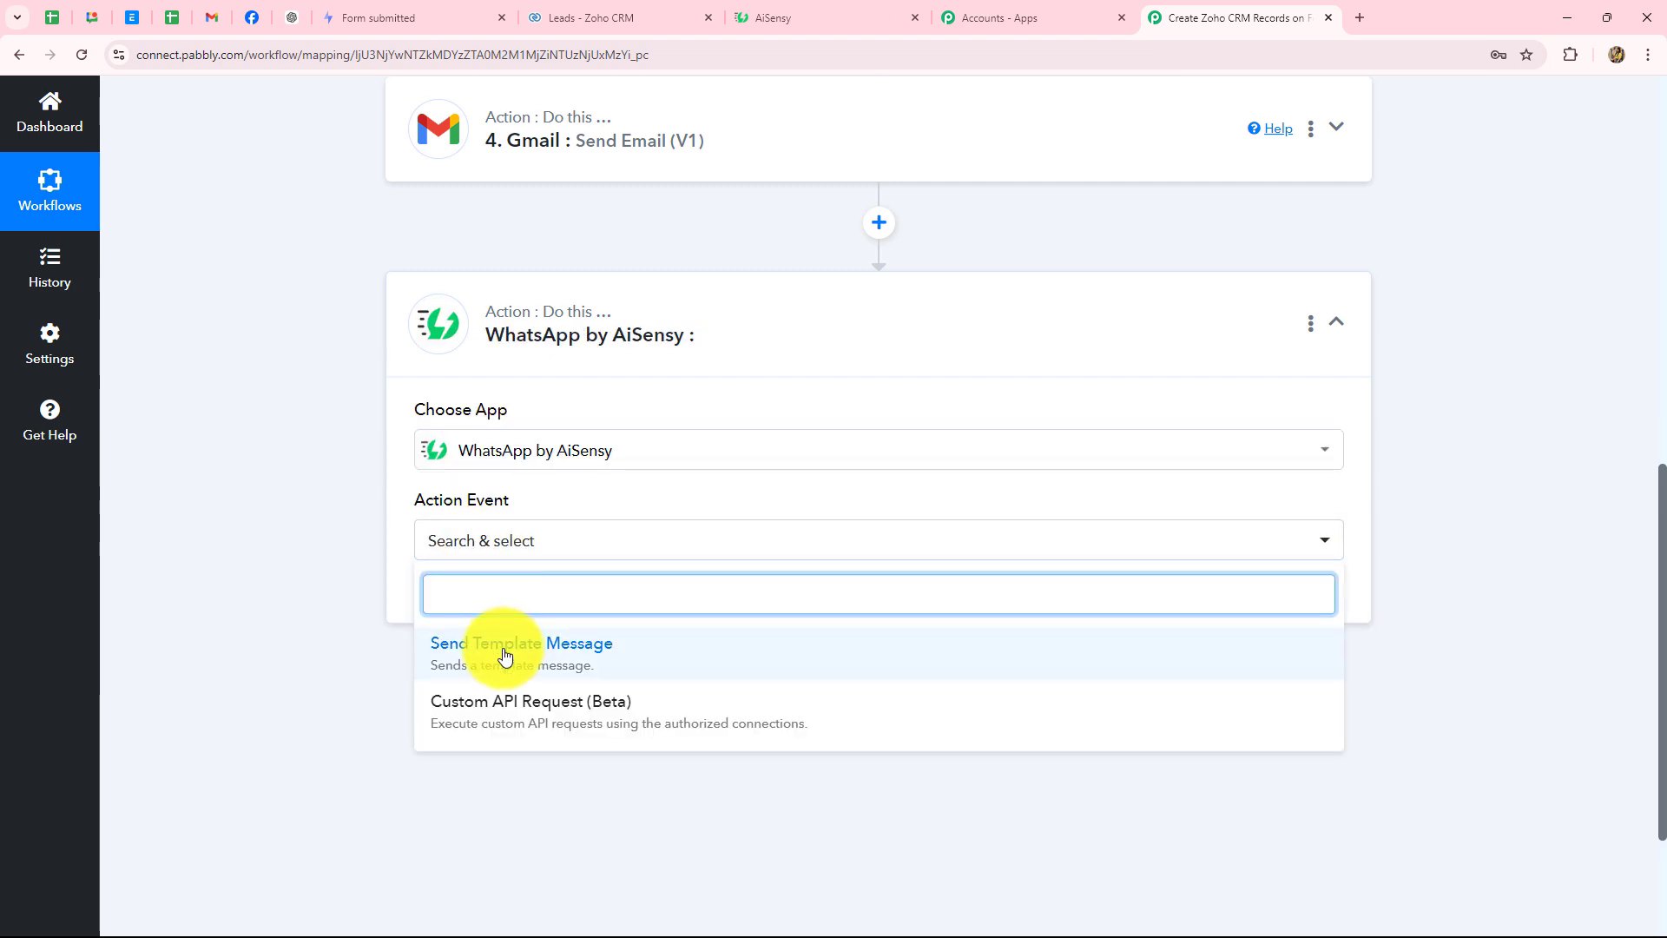
left_click(501, 657)
left_click(485, 599)
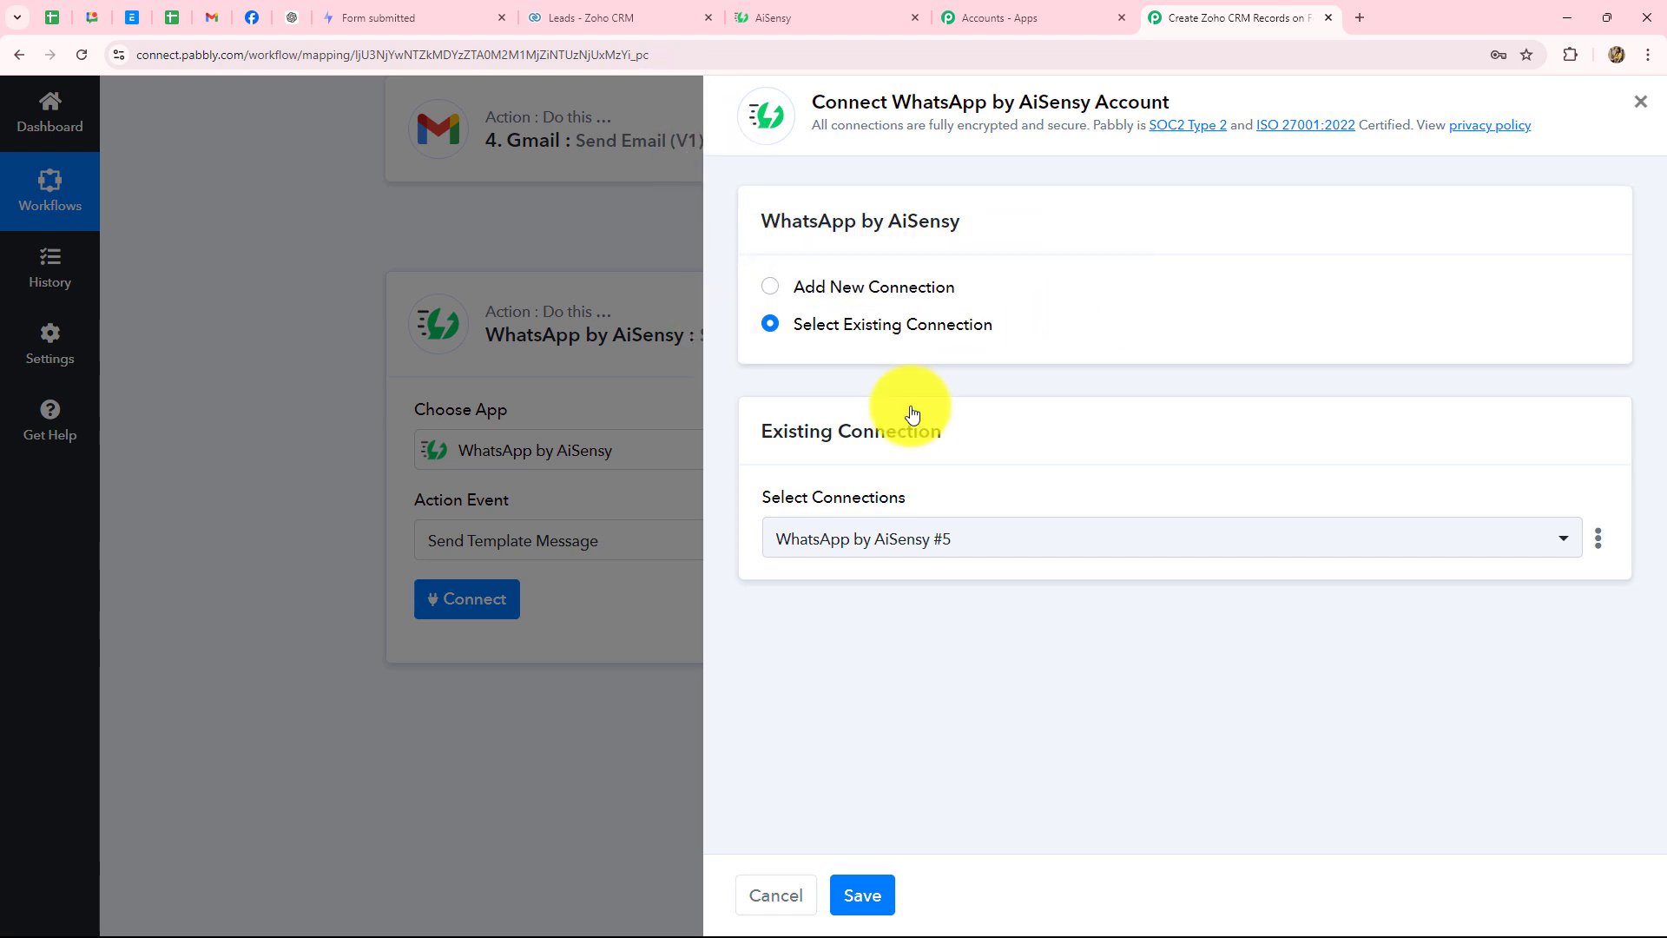
- Choose a new connection and copy the API key from AiSensy's Manage > API Key page
left_click(770, 287)
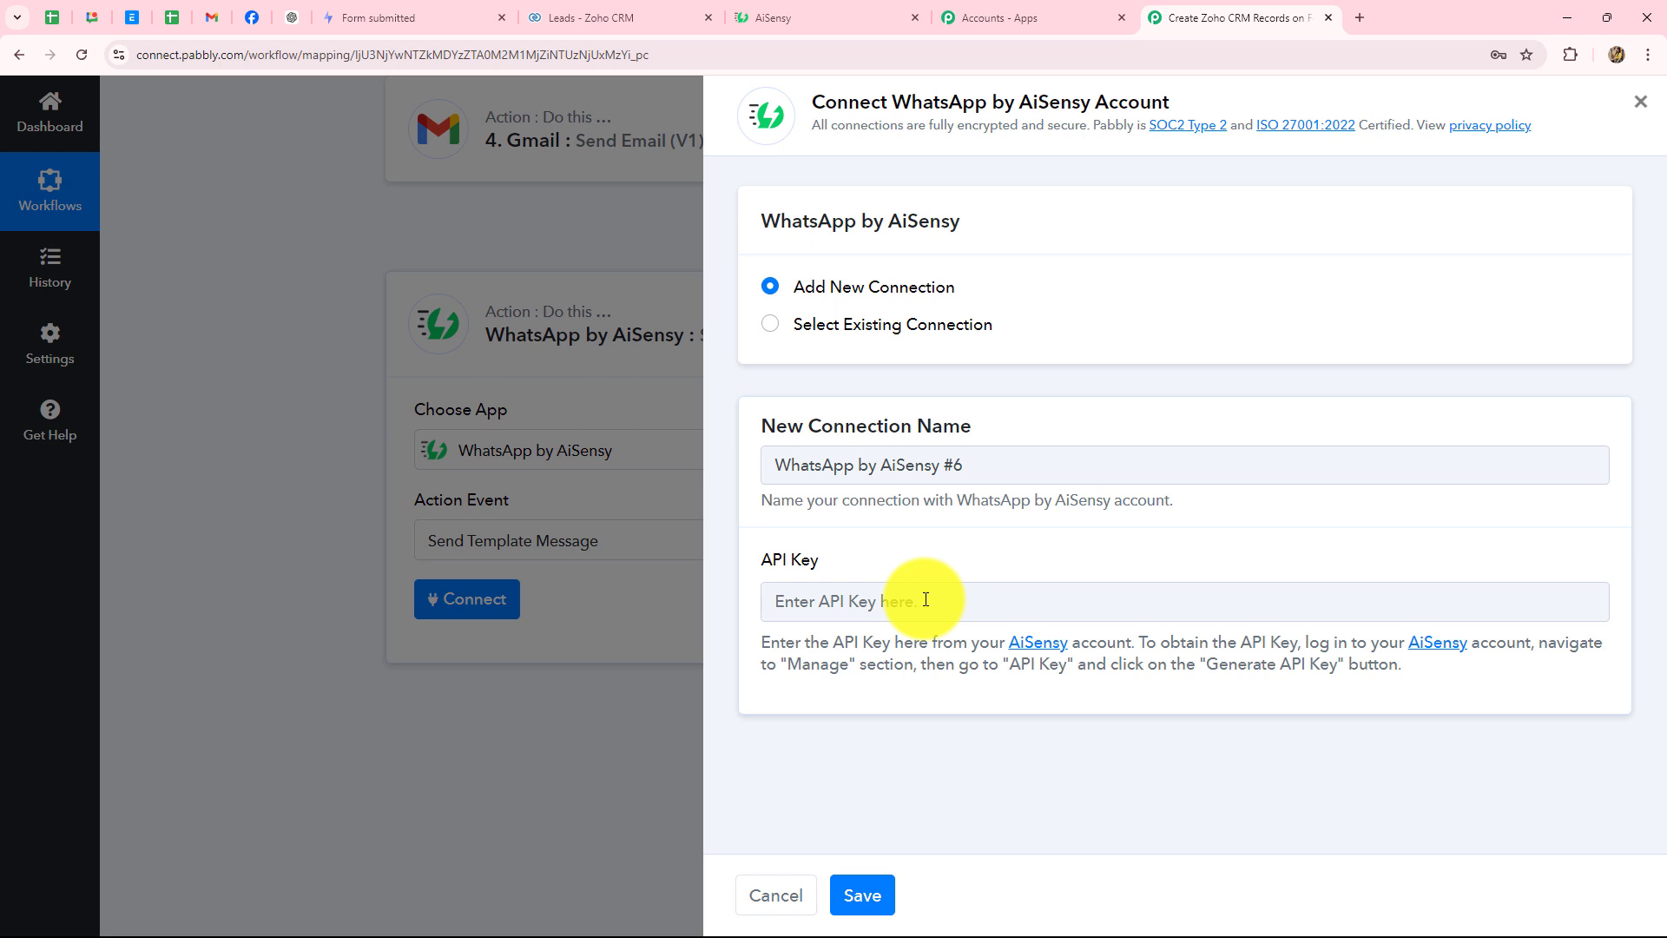
left_click_drag(786, 665, 1441, 672)
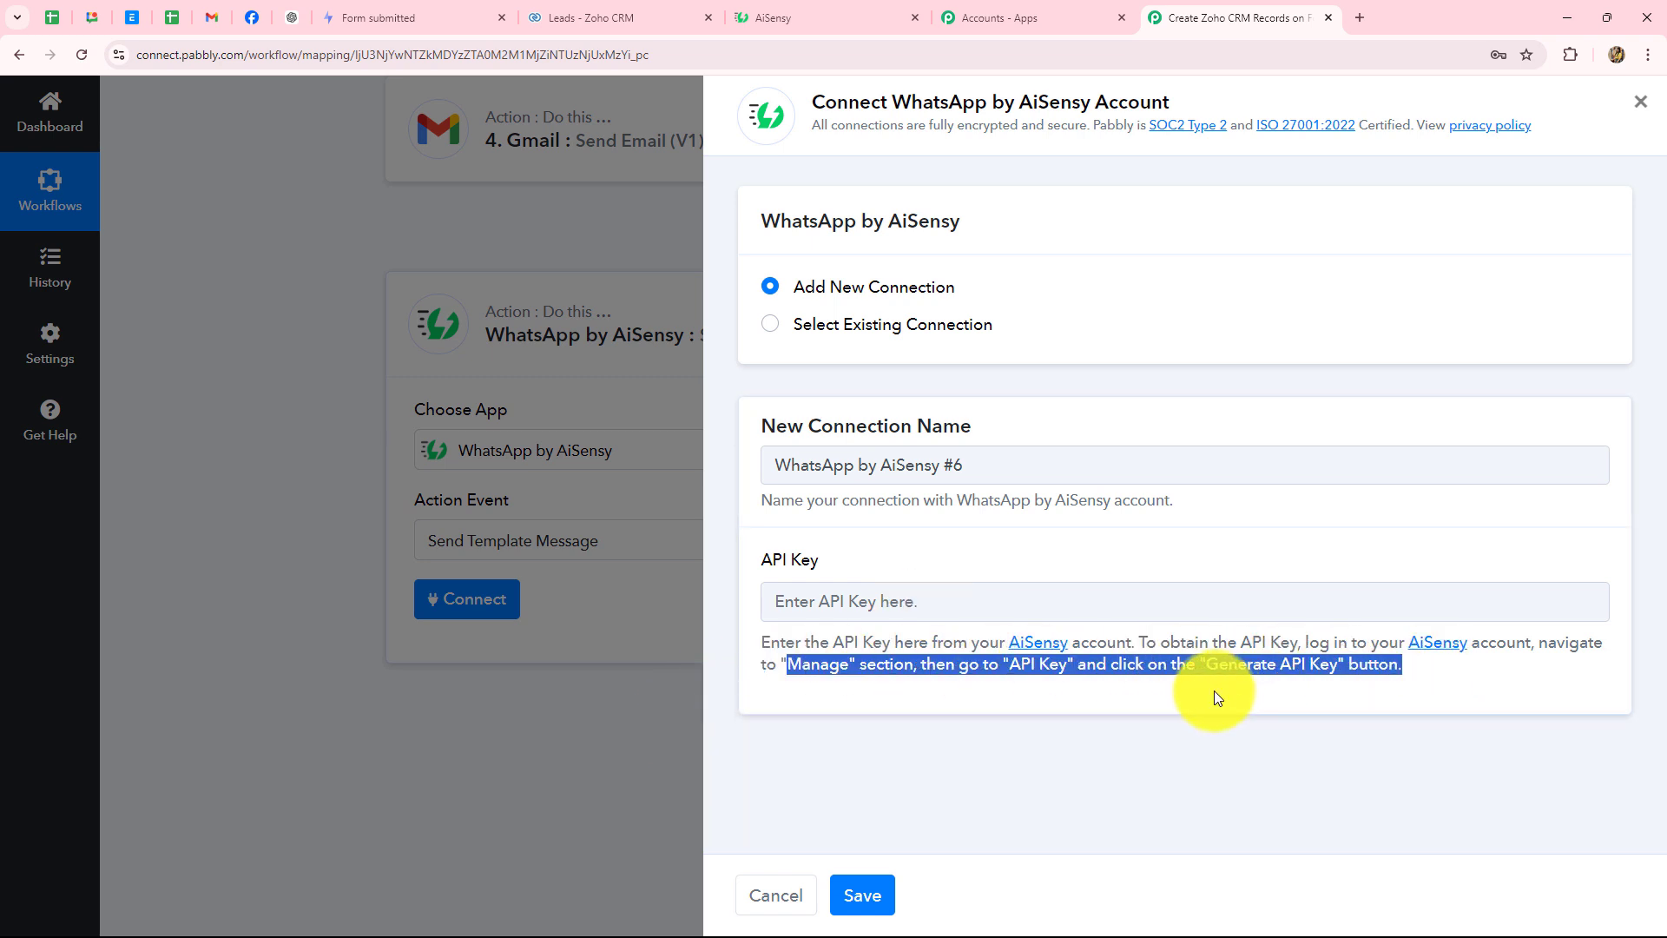
left_click(792, 16)
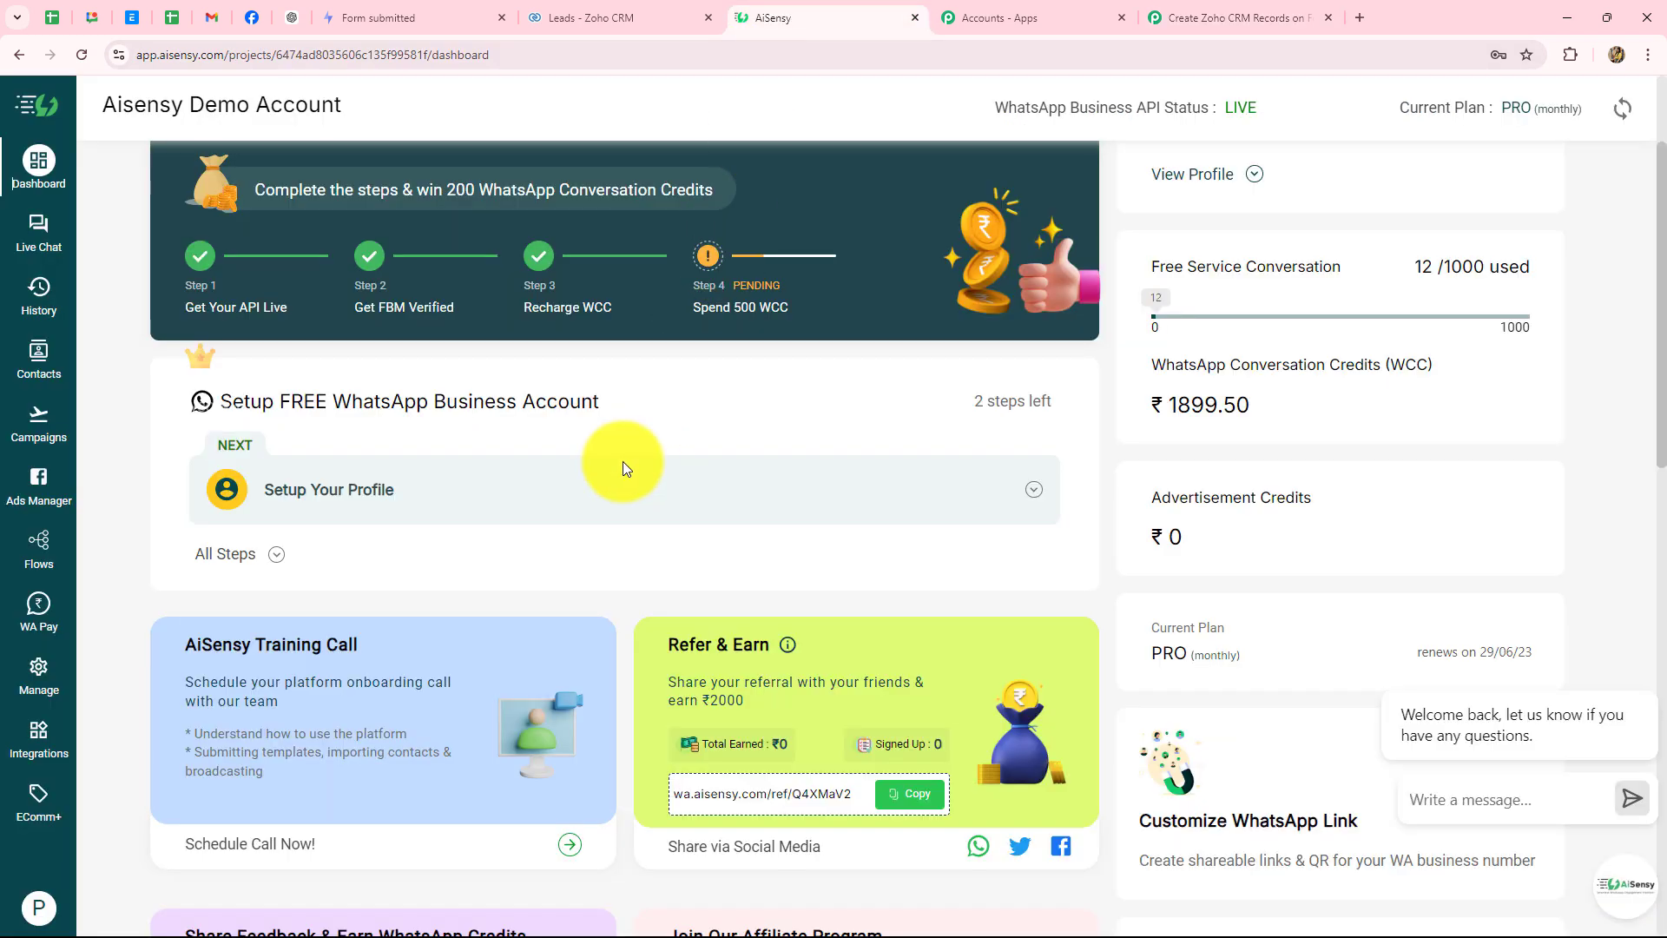
left_click(33, 680)
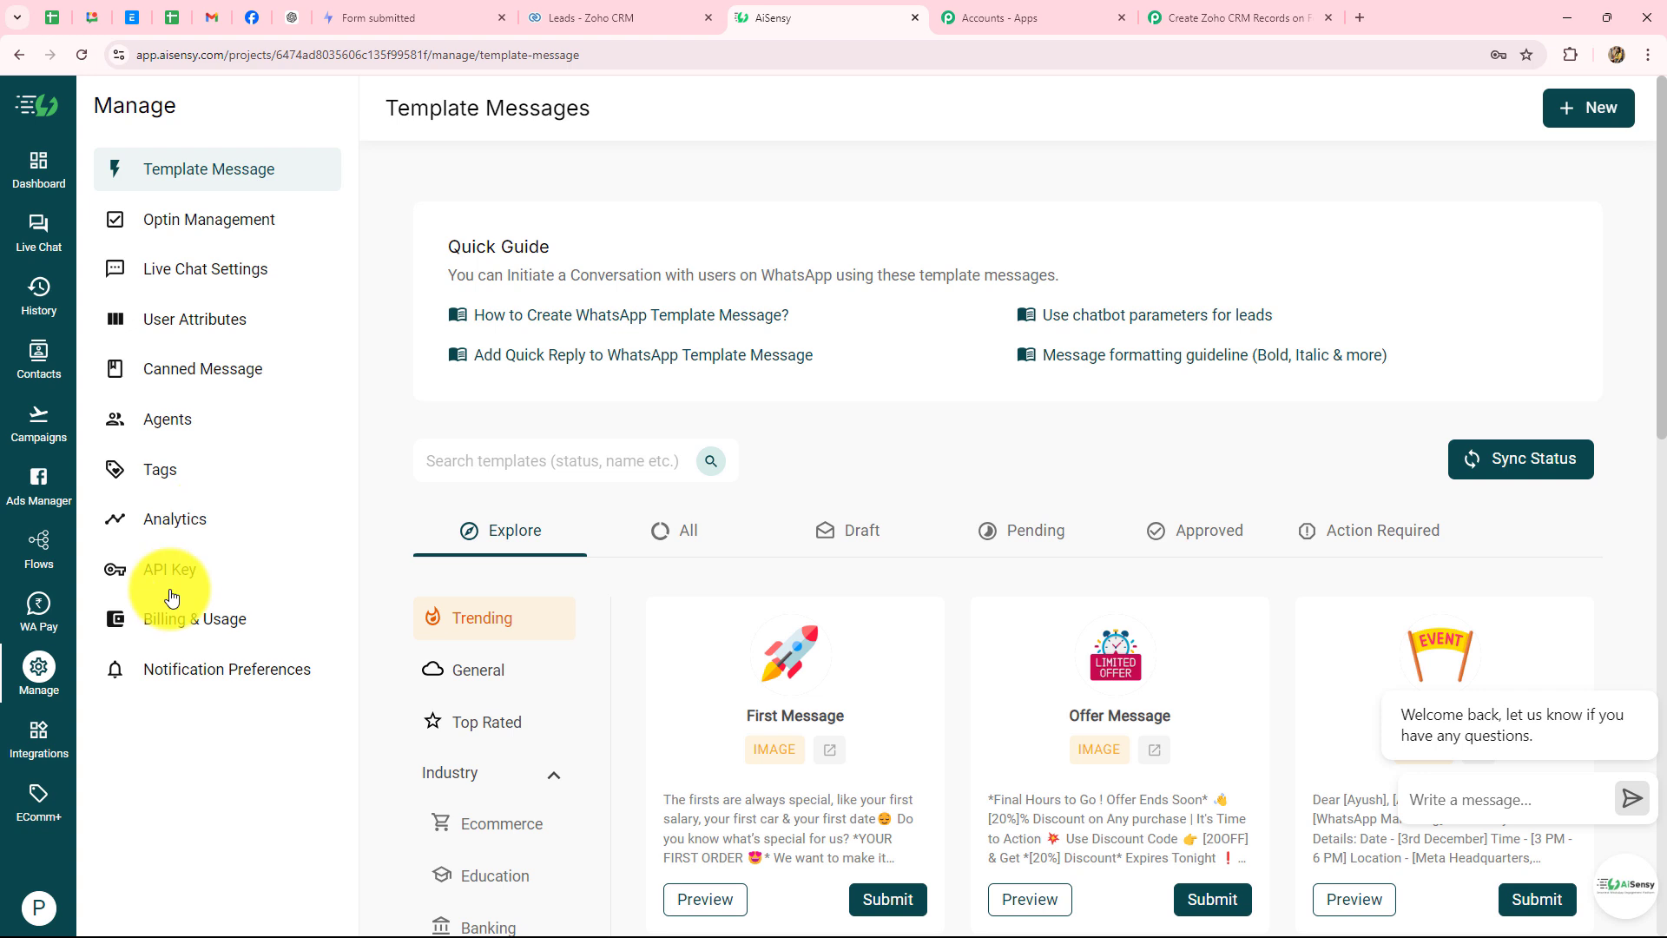
left_click(170, 569)
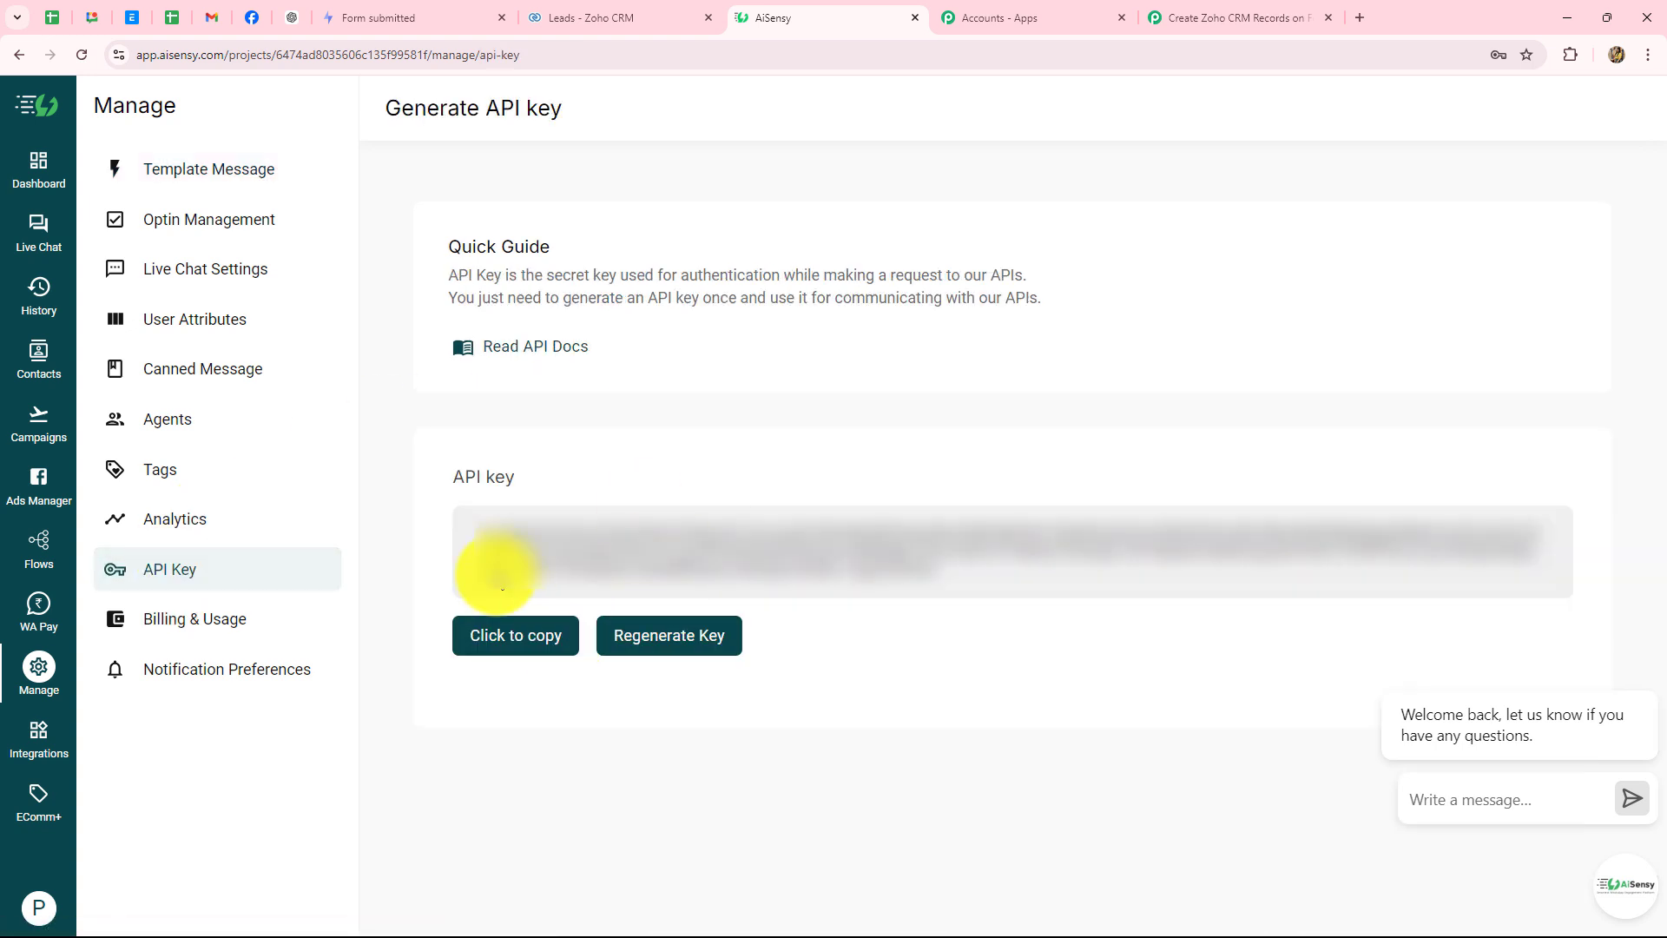
left_click(492, 639)
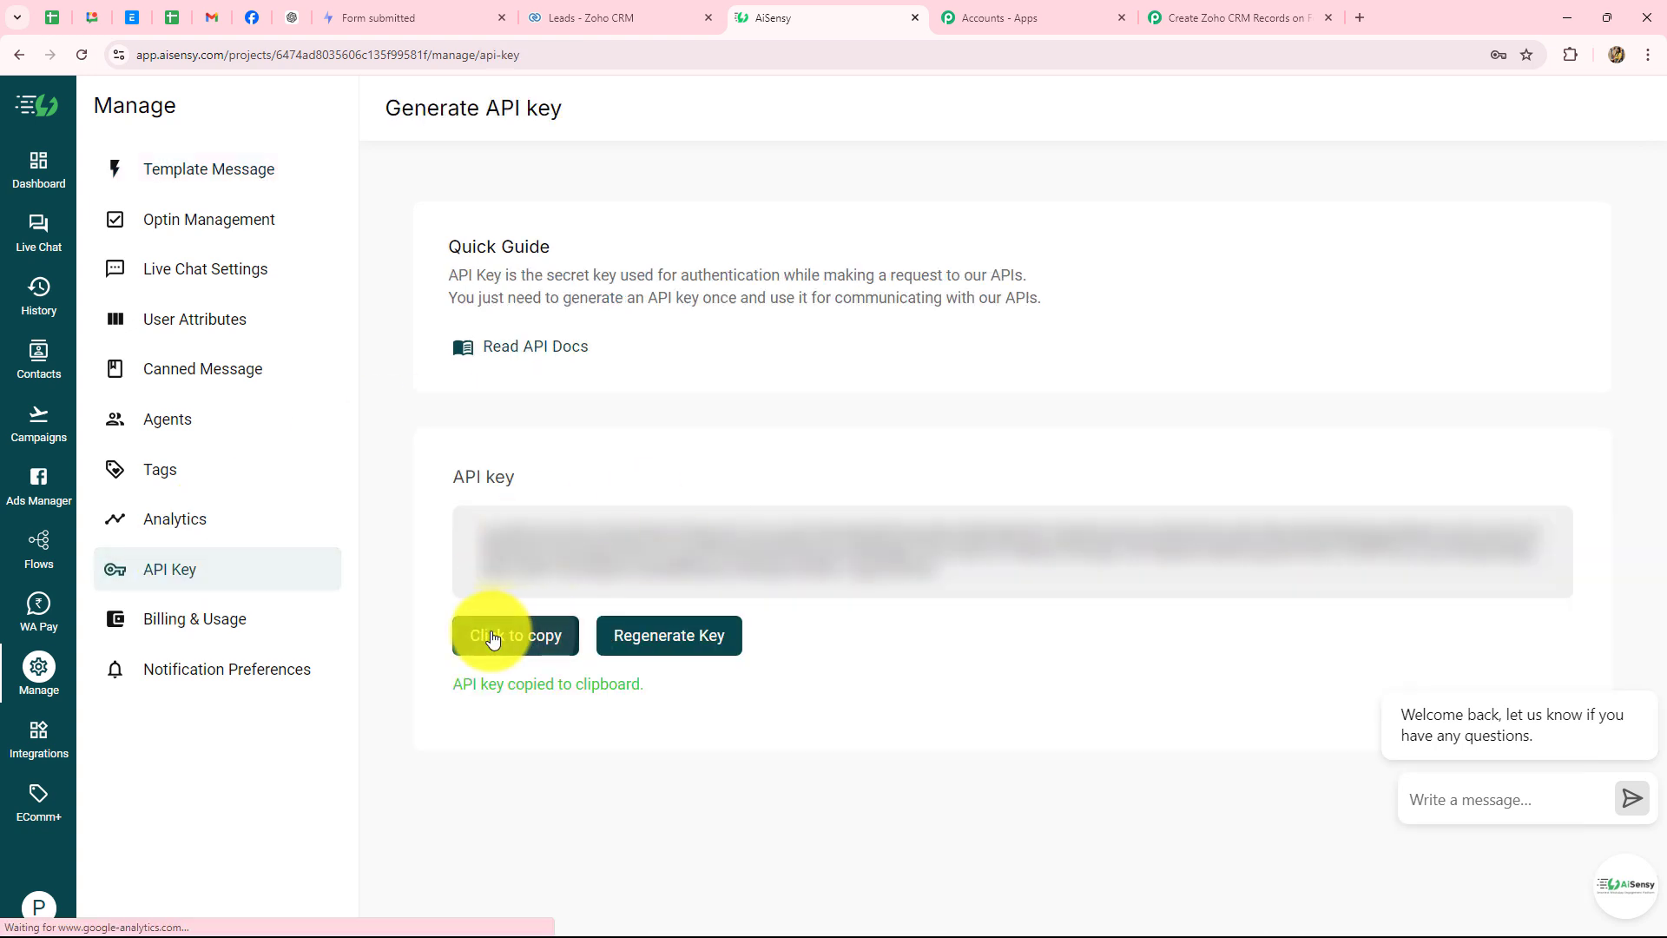
- Paste the copied key into the API Key field and save the AiSensy connection
left_click(1216, 19)
left_click(864, 599)
key("ctrl+v")
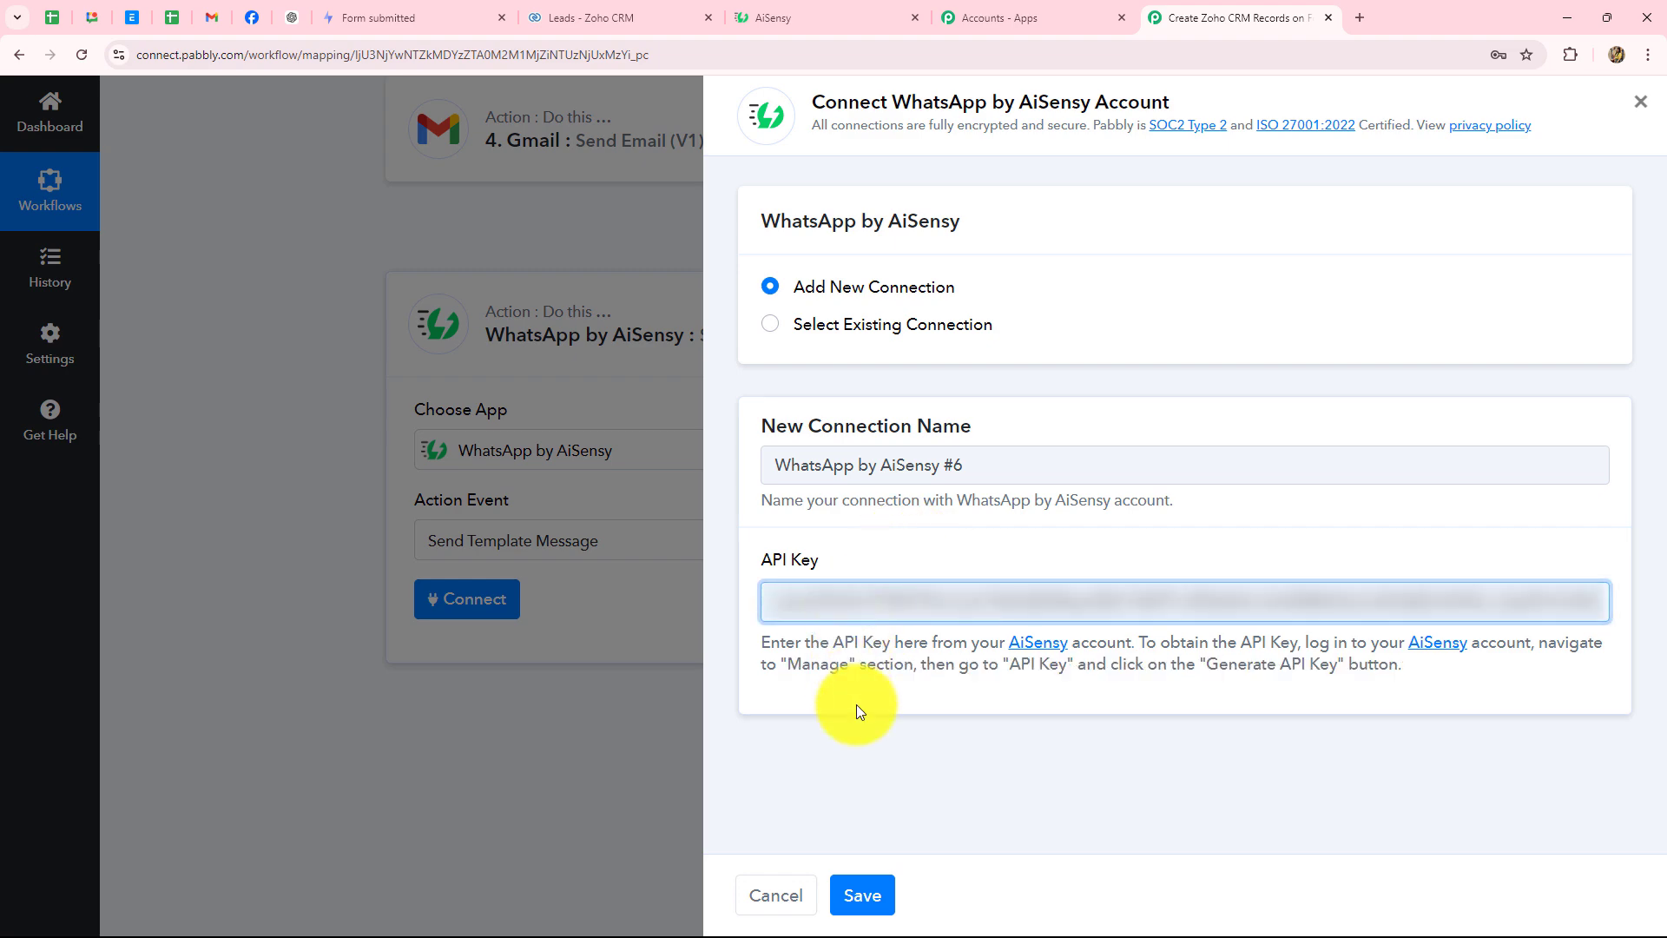
left_click(860, 895)
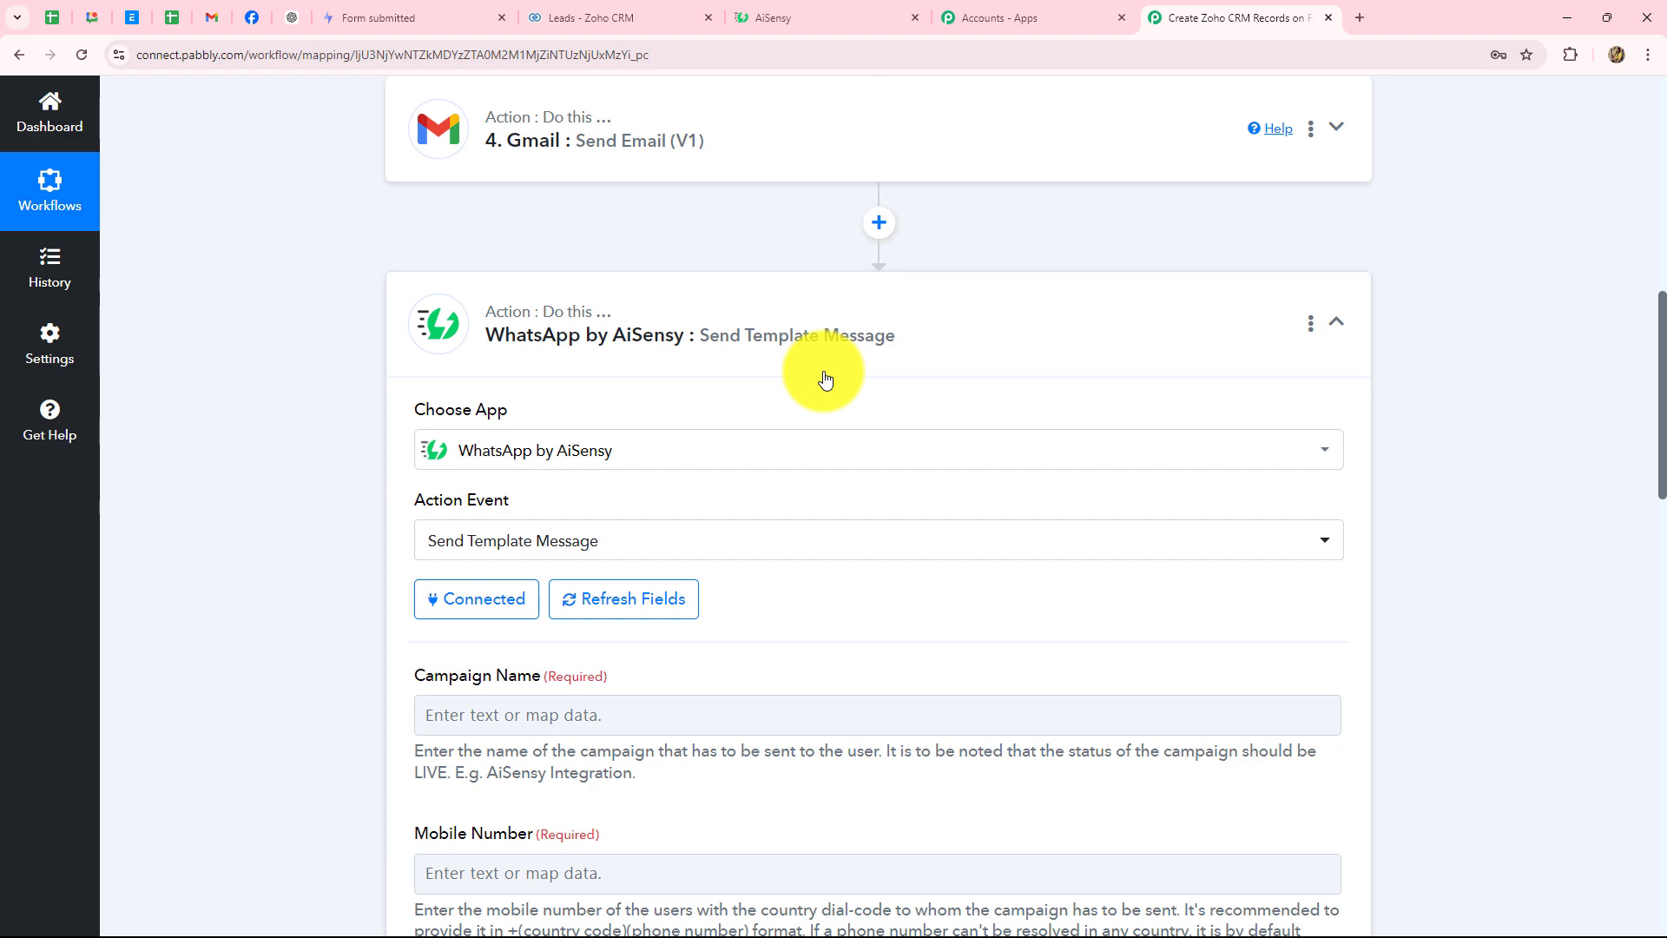
- Review the Send Template Message fields like Campaign Name, then return to the AiSensy API key page
scroll(826, 374, "down", 5)
scroll(825, 375, "down", 5)
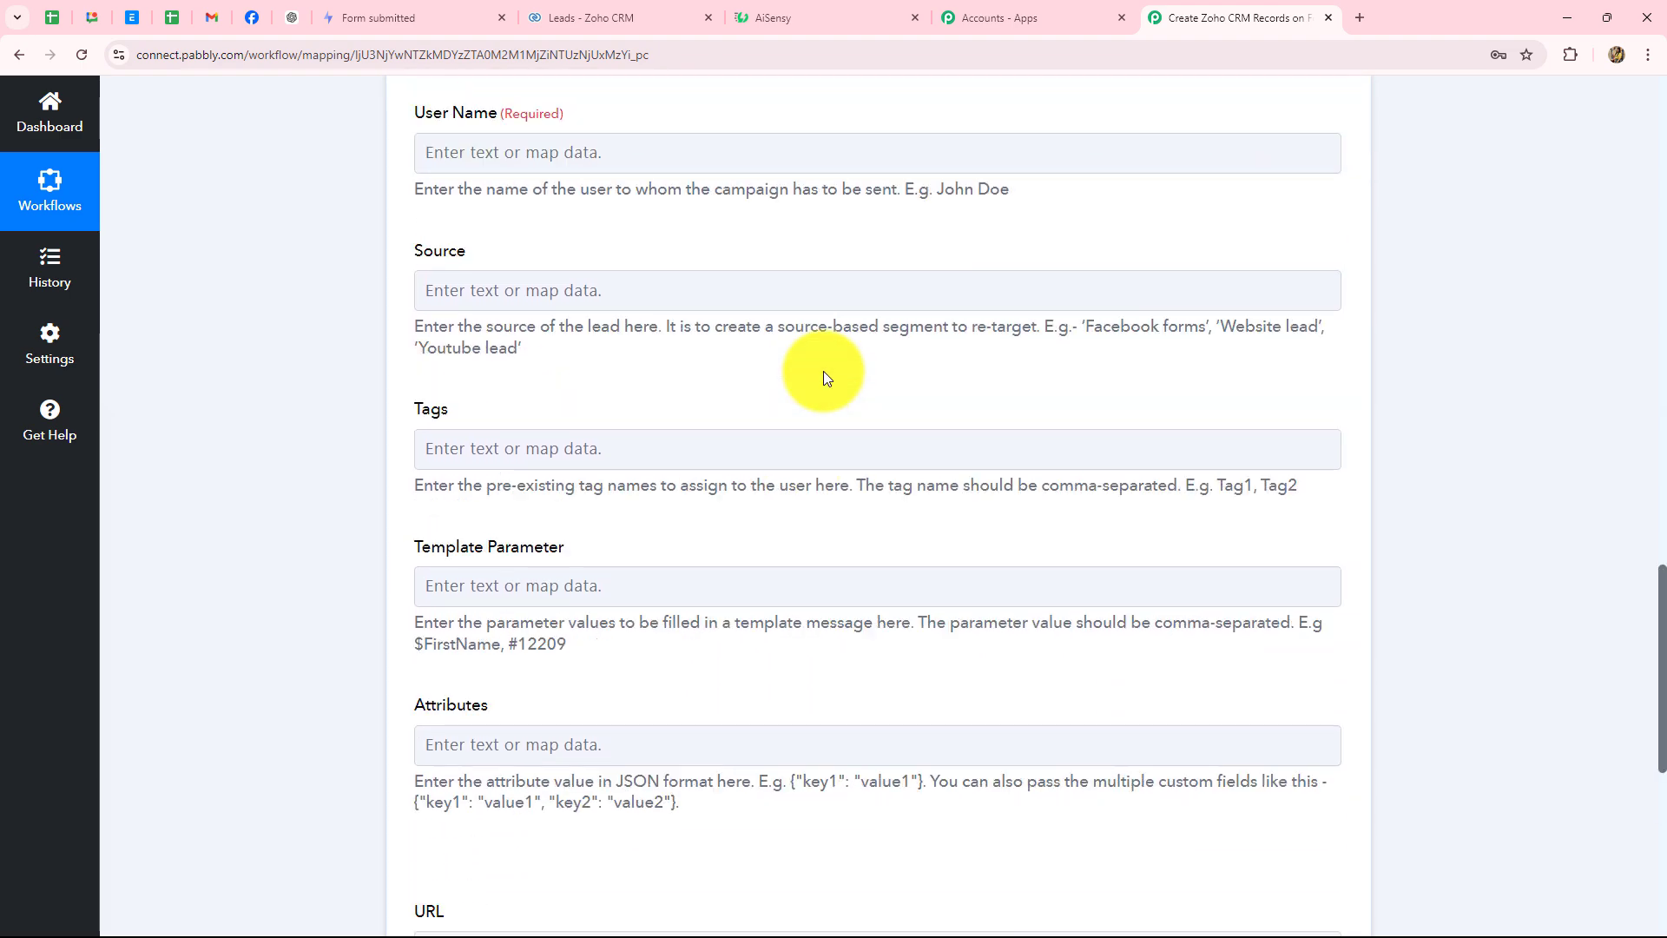
scroll(825, 375, "up", 6)
left_click(824, 371)
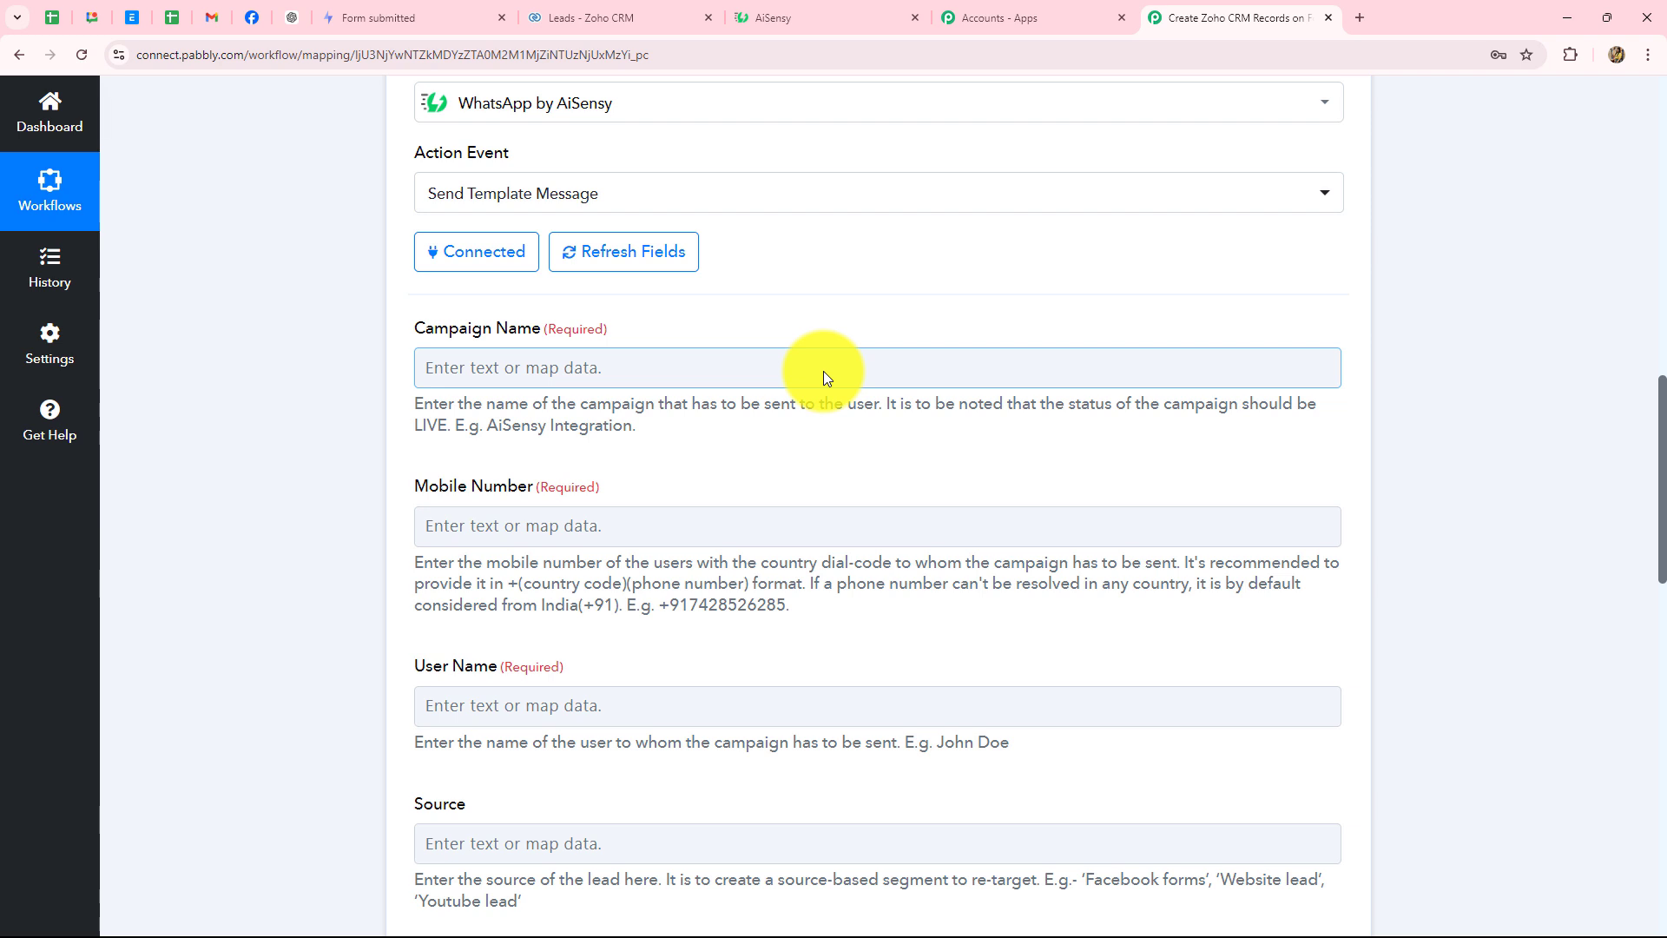
left_click(539, 368)
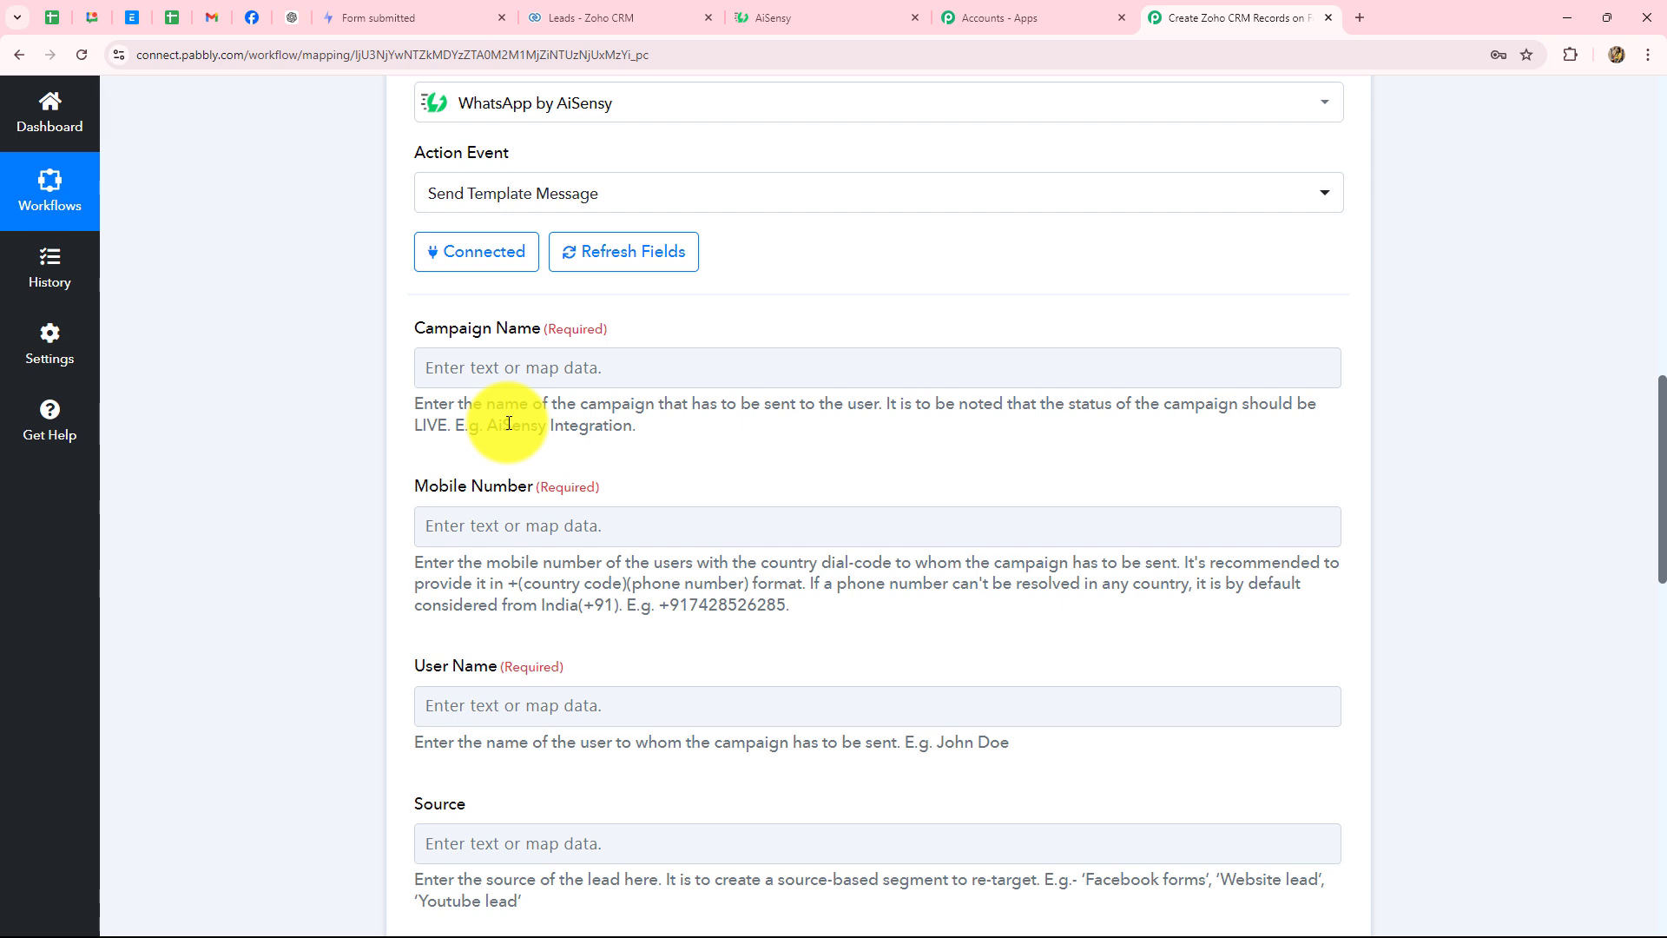
left_click(586, 374)
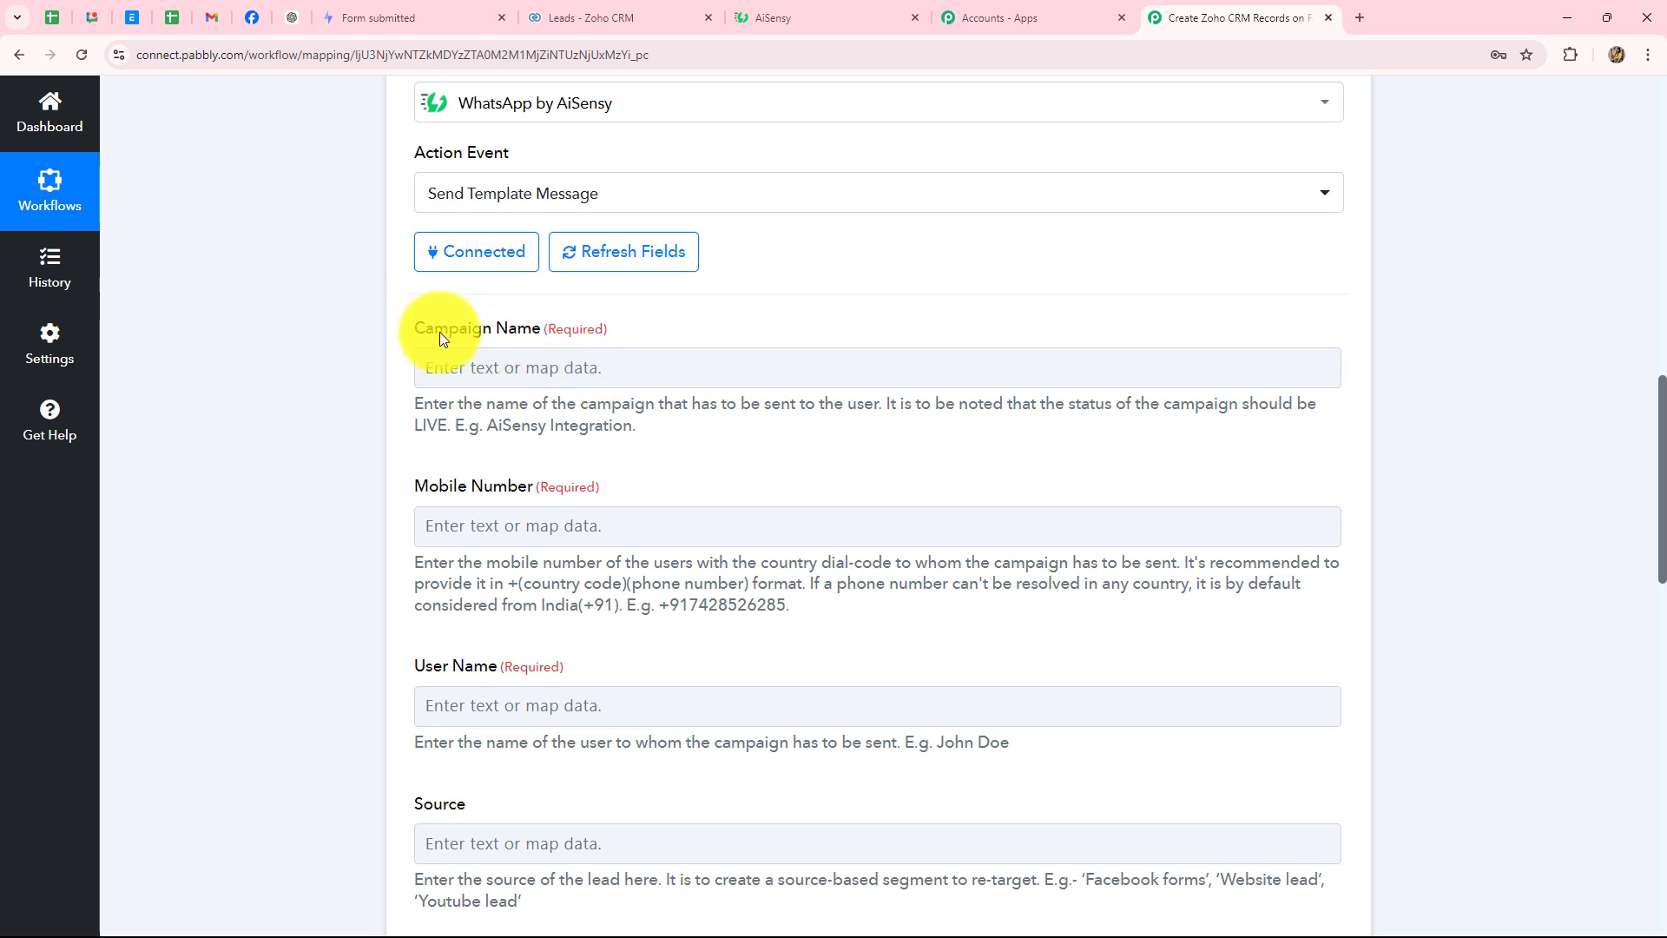
left_click(770, 15)
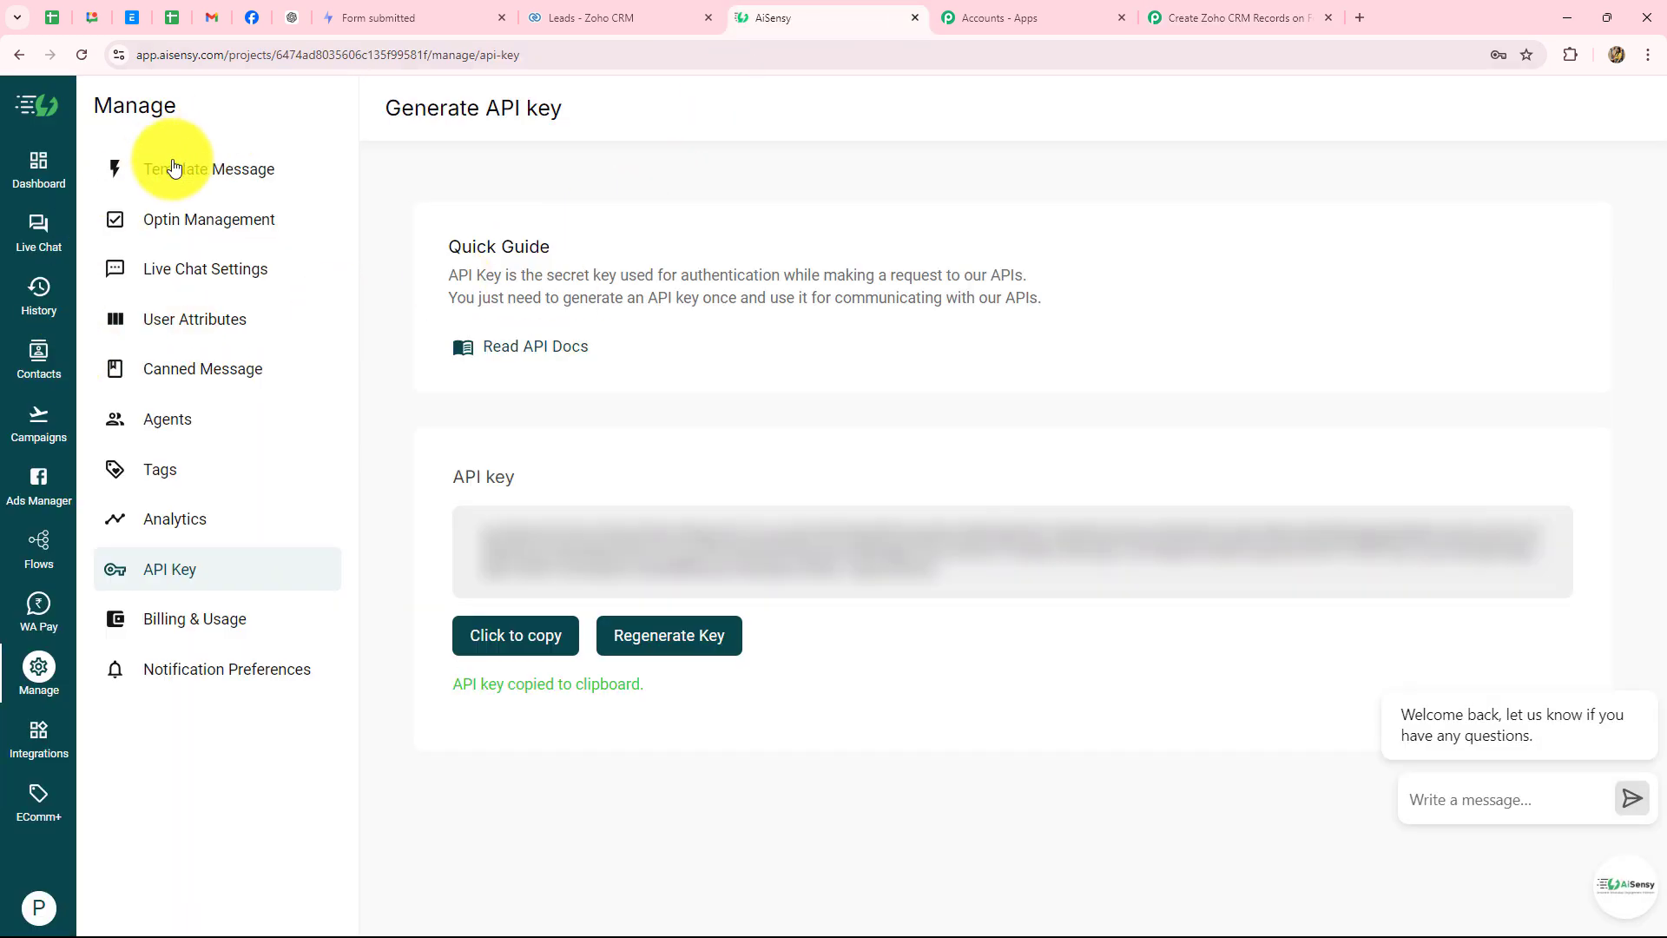
- Preview the prime_properties template's wording in AiSensy's Template Messages, All list
left_click(208, 171)
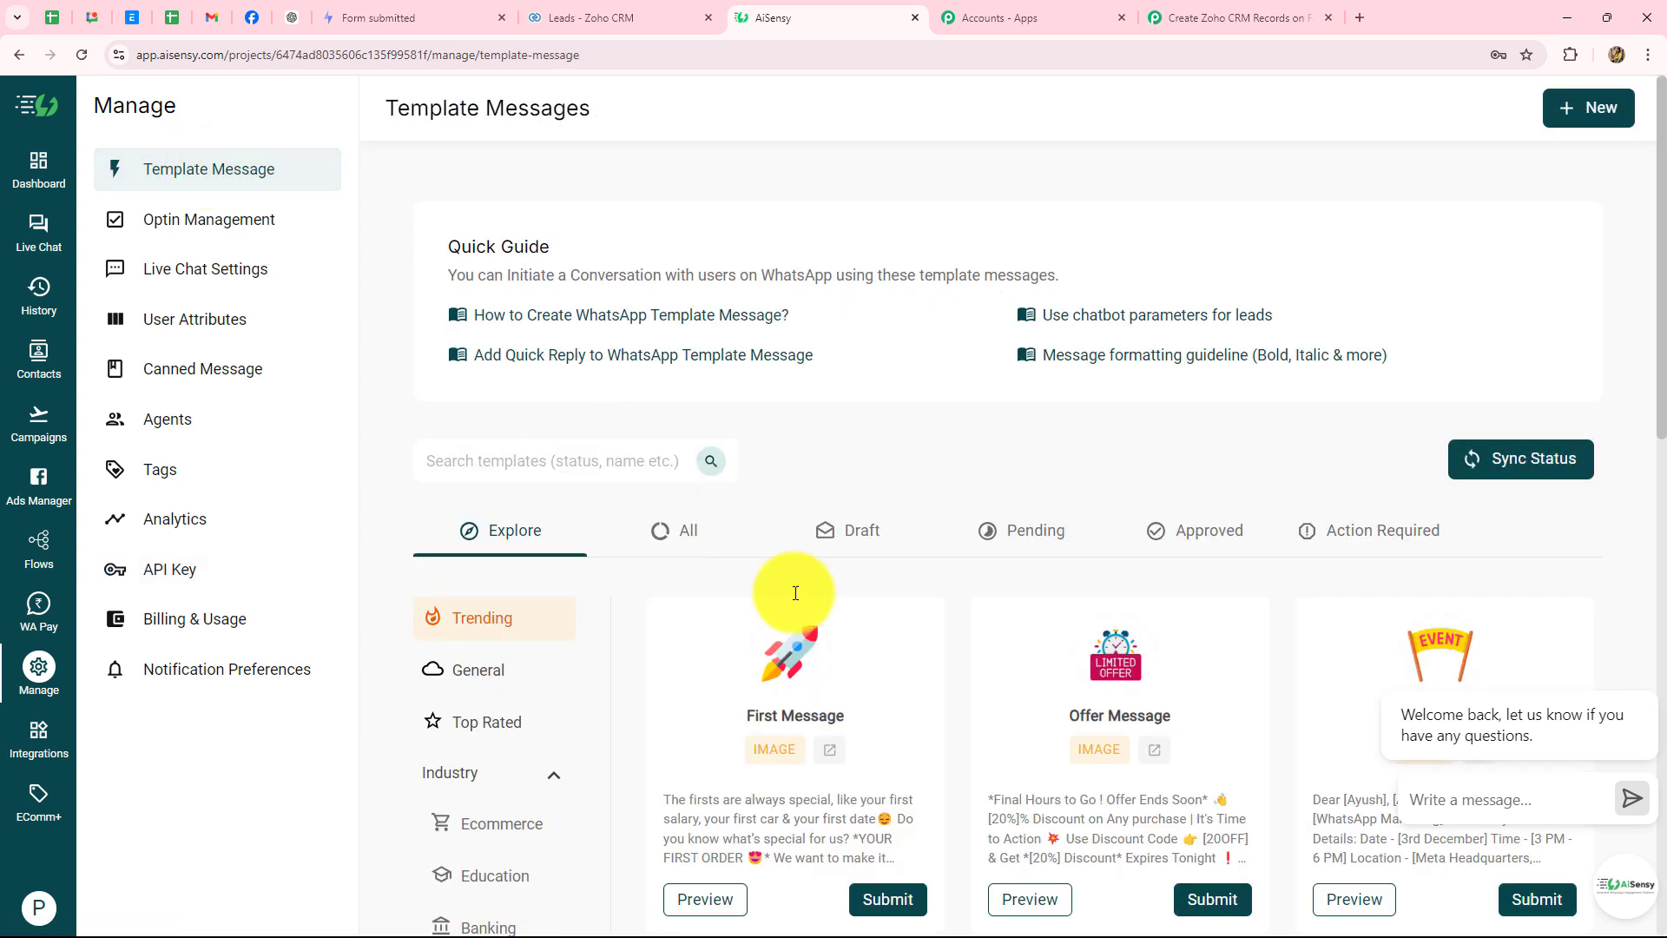
scroll(851, 659, "down", 2)
scroll(852, 653, "down", 1)
left_click(680, 269)
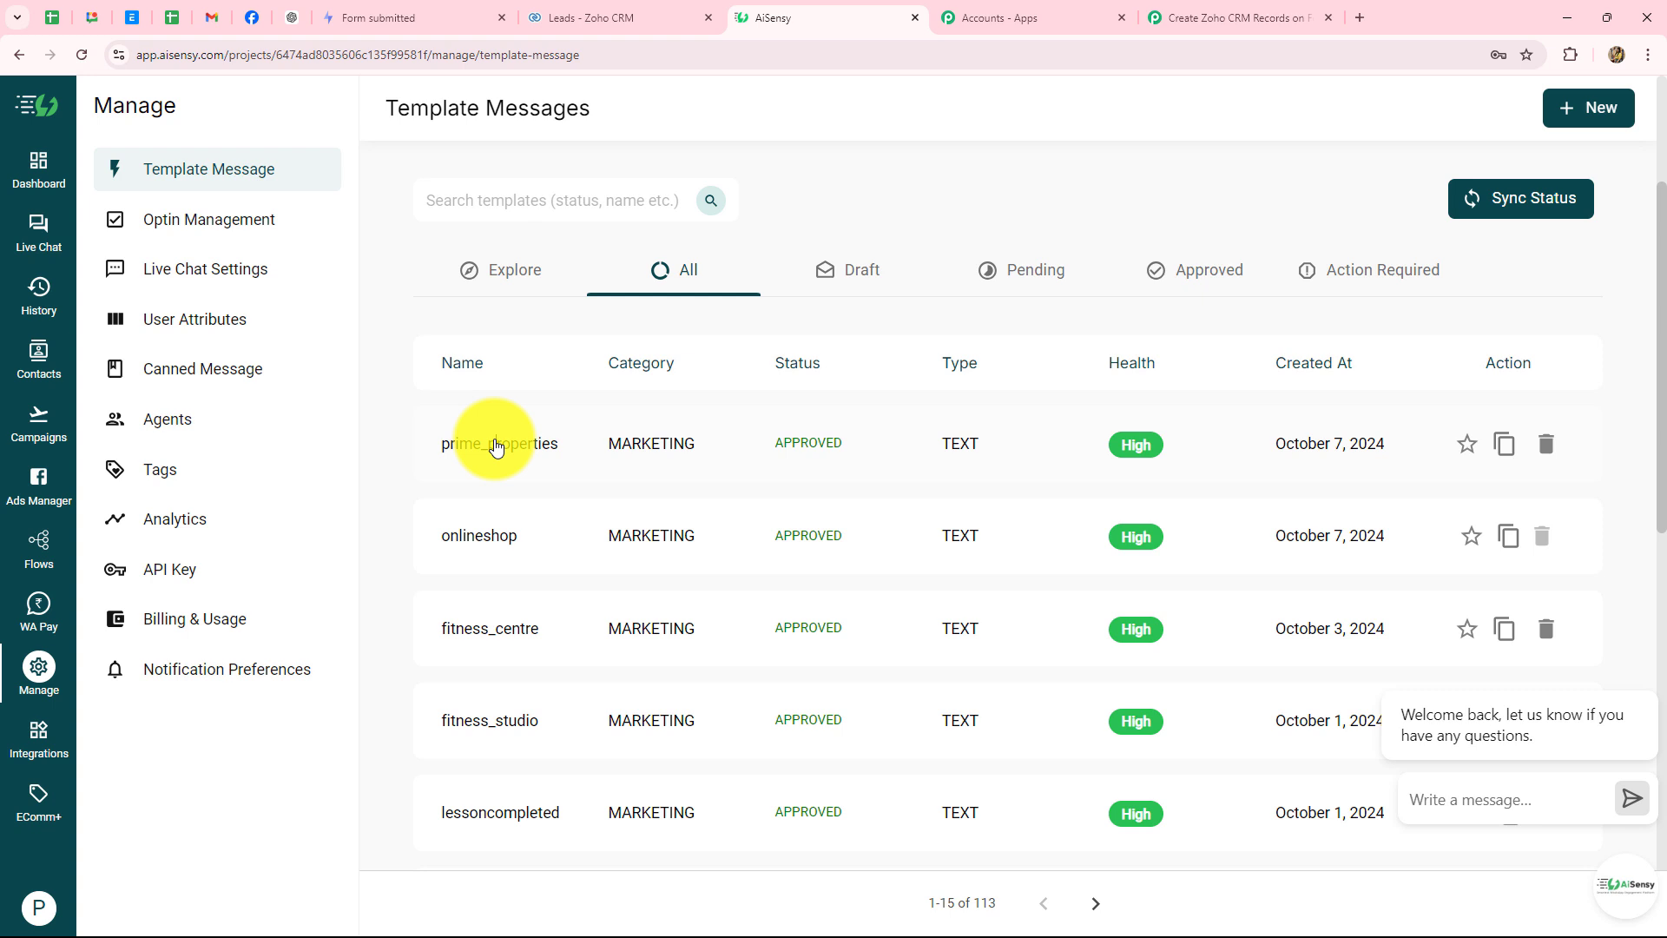
left_click(496, 447)
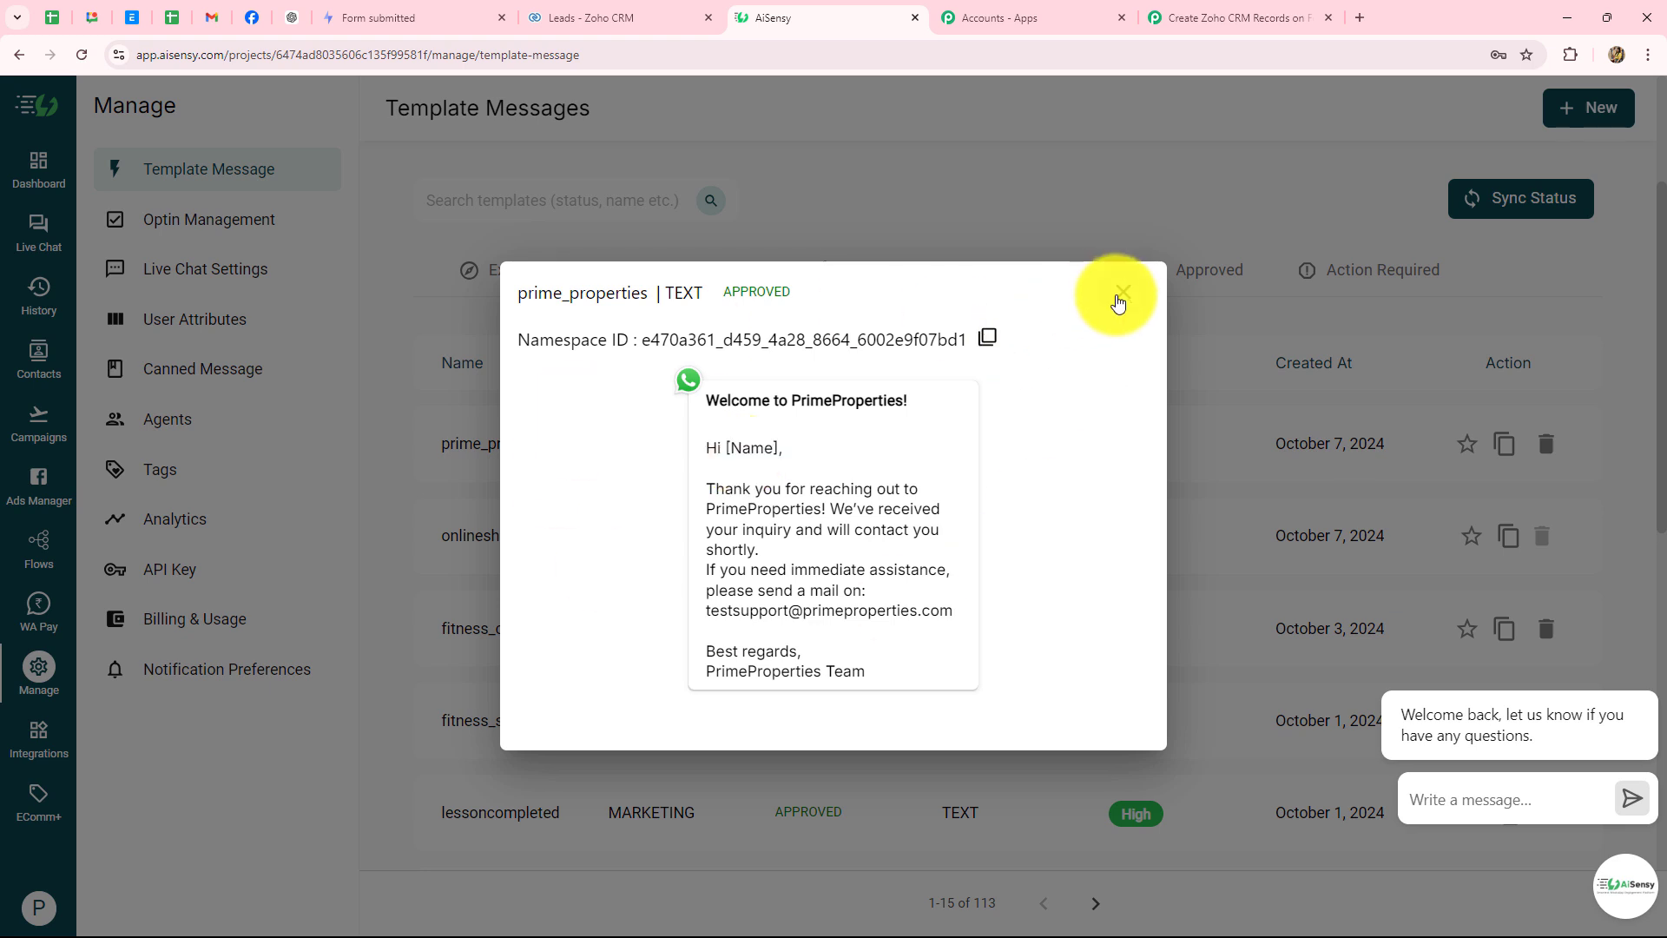
left_click(1121, 300)
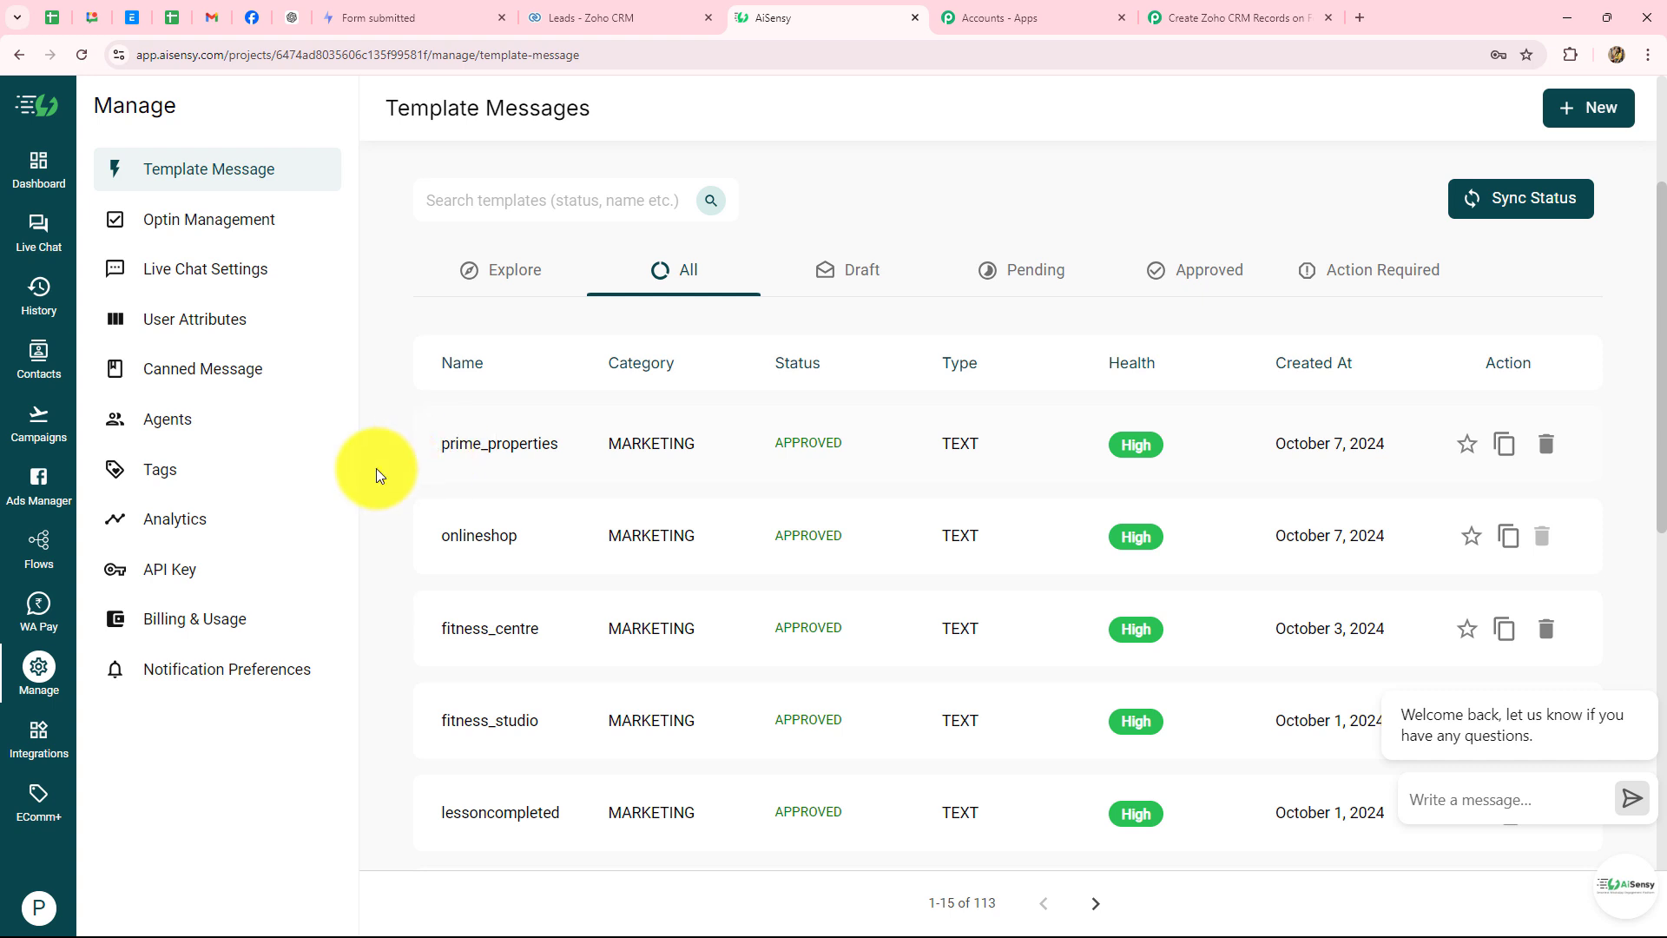
- Create a live API campaign named PrimeProperties using the prime_properties template
left_click(50, 432)
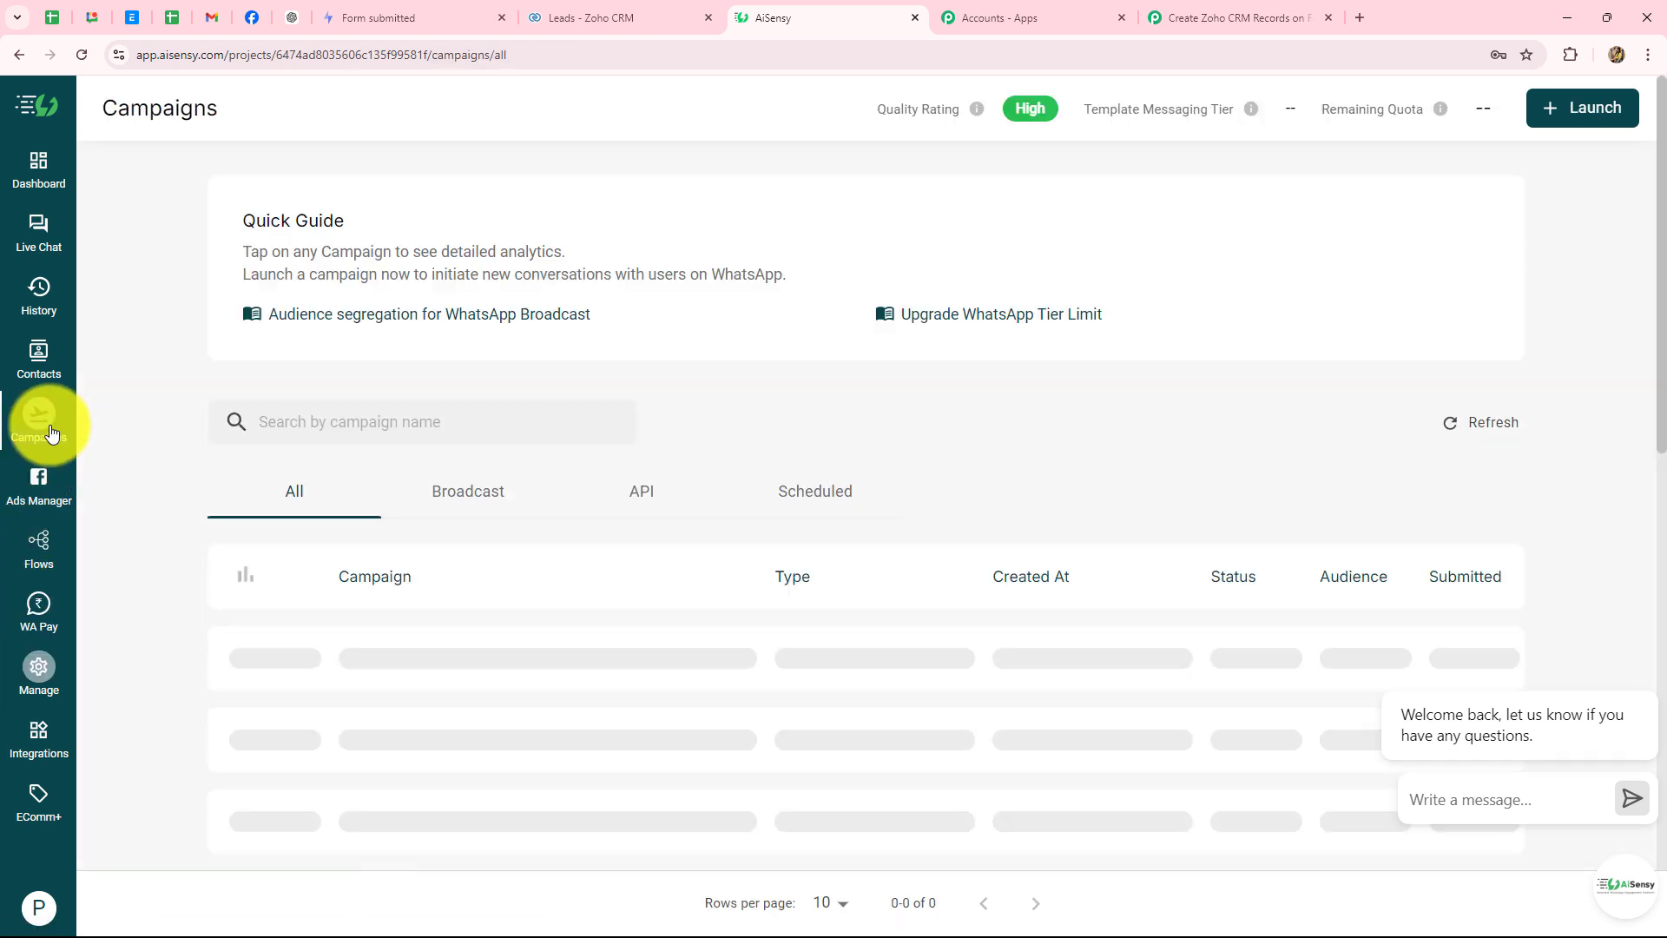
left_click(1557, 114)
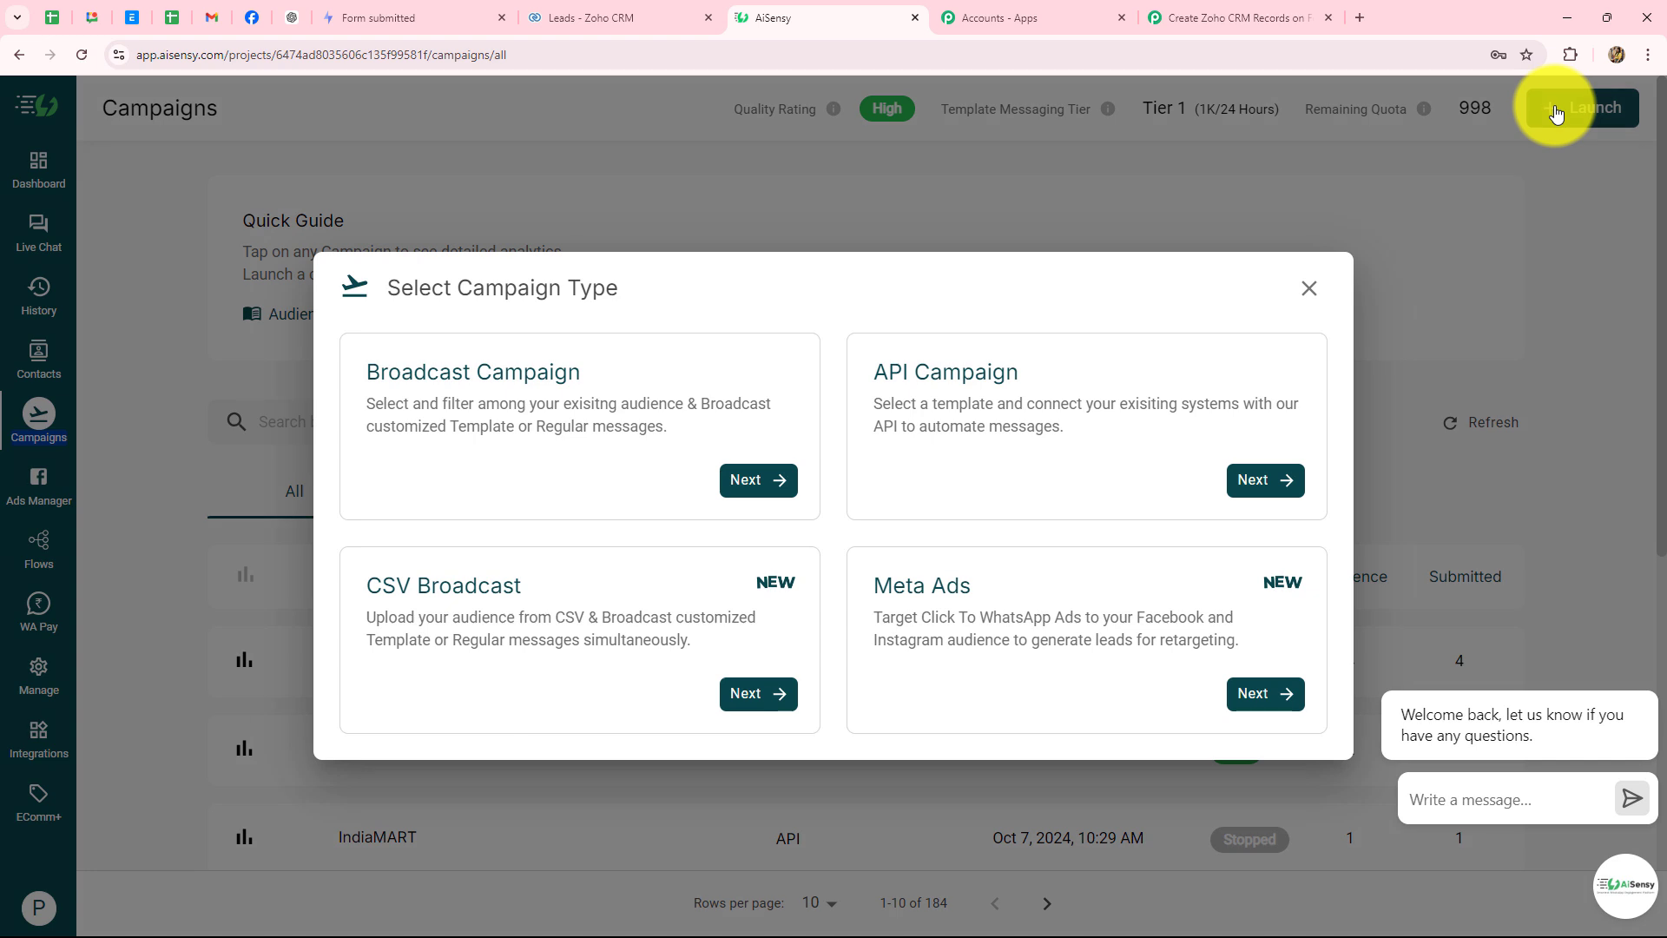
left_click(1245, 483)
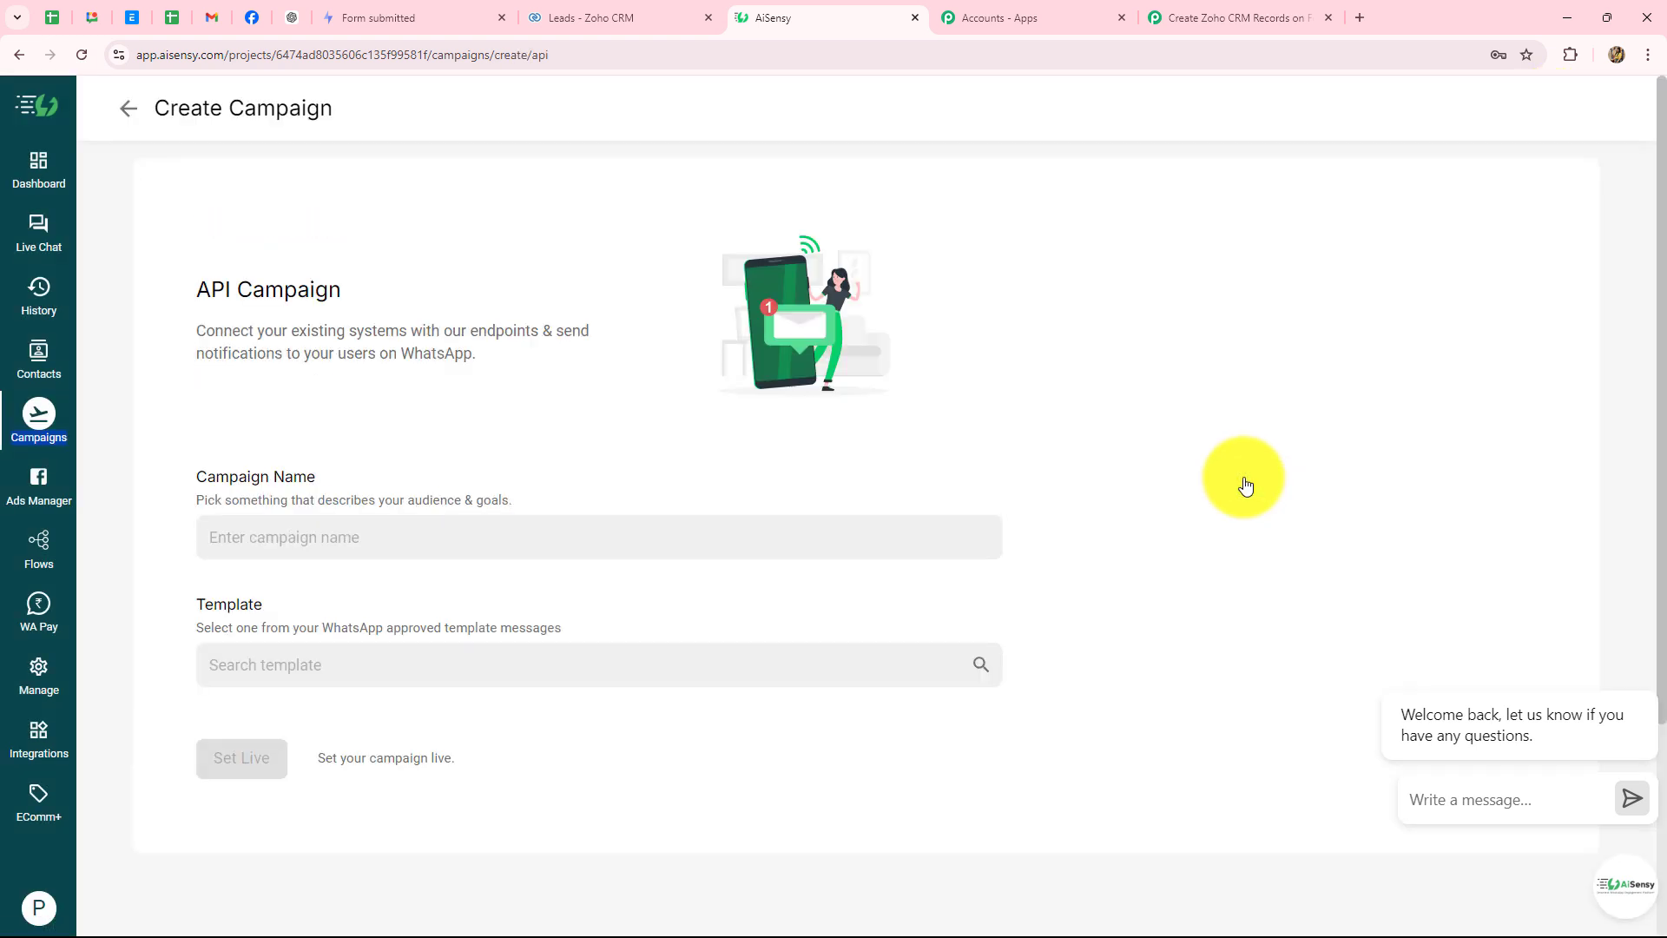
left_click(333, 529)
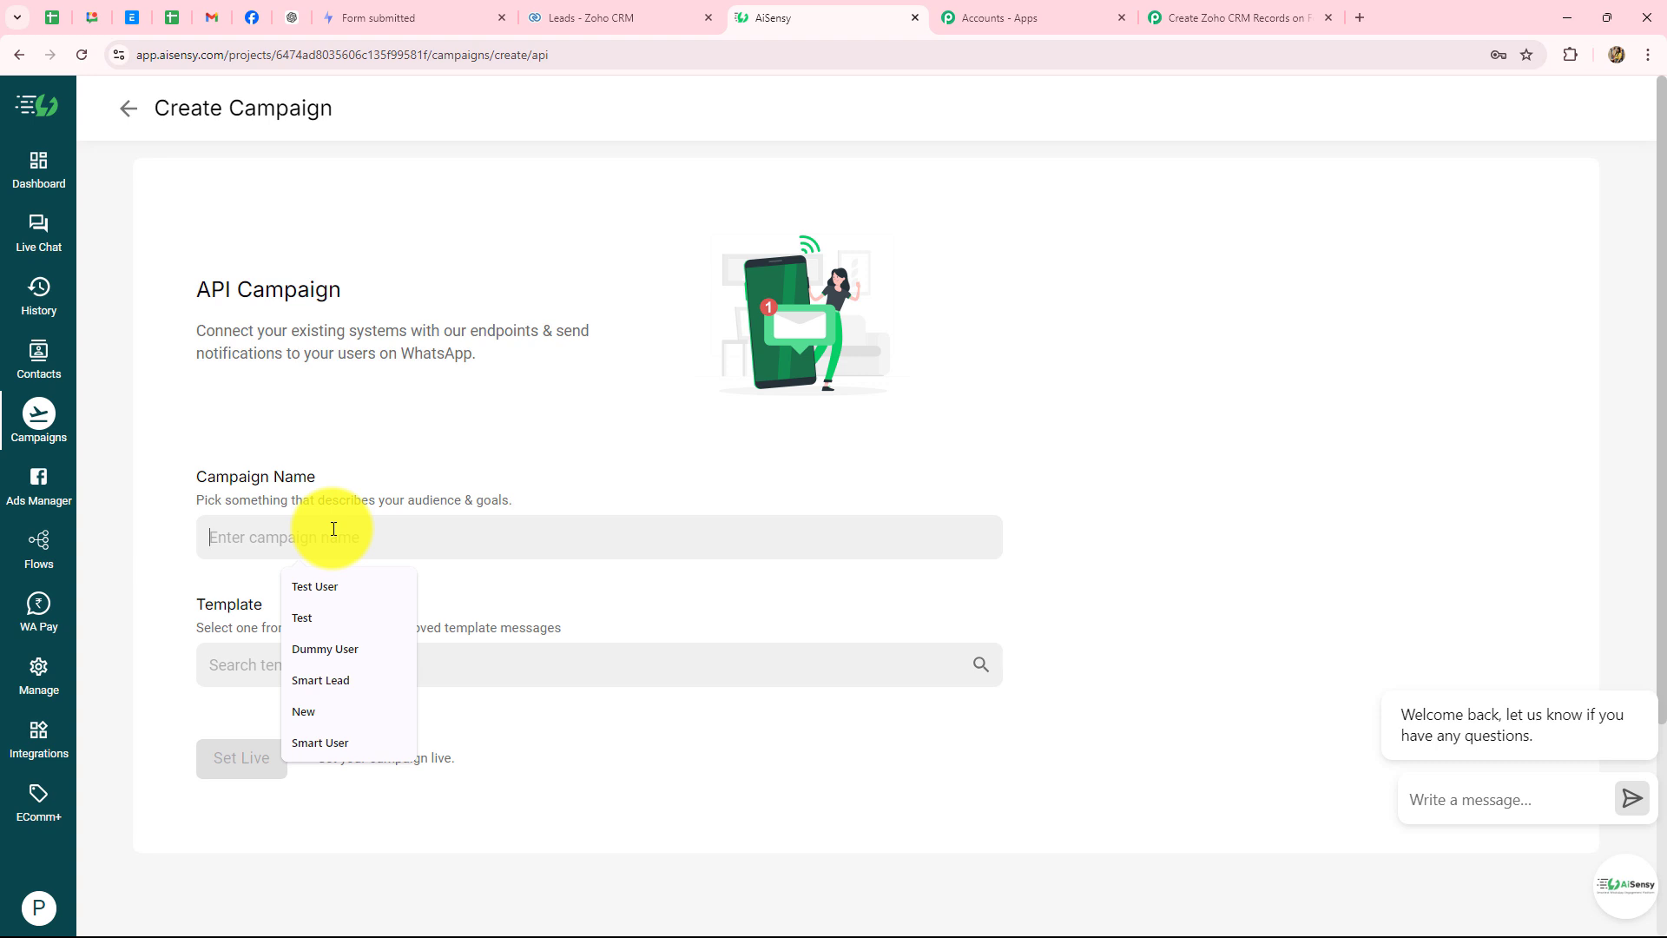
type("PrimeProperties")
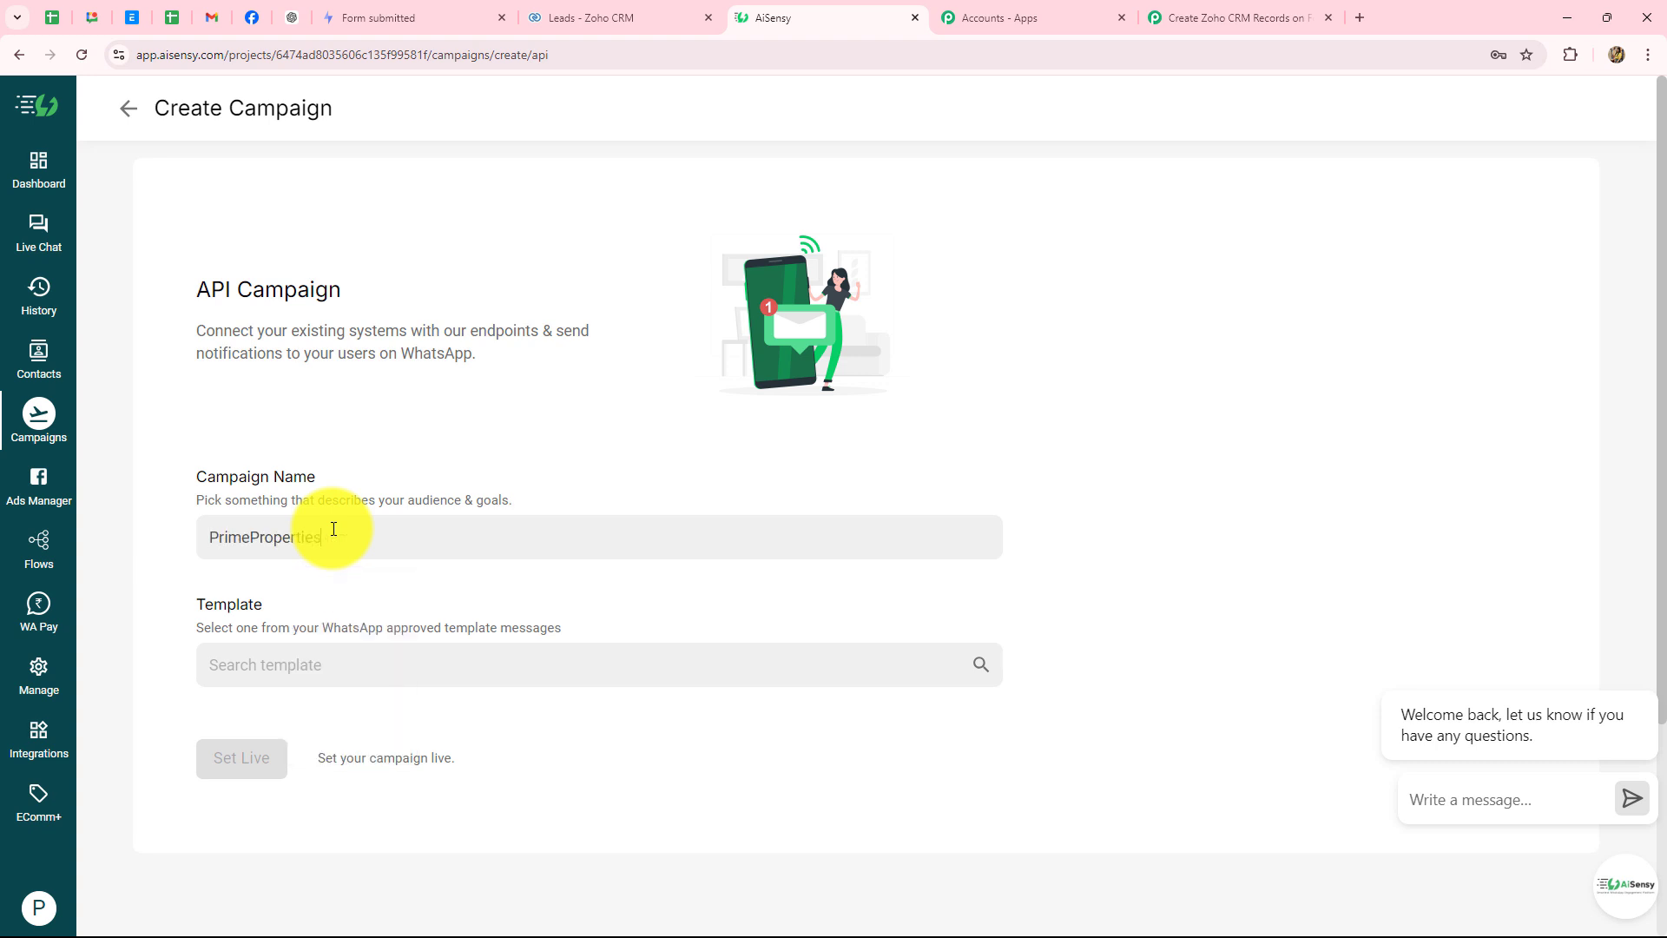
left_click(287, 667)
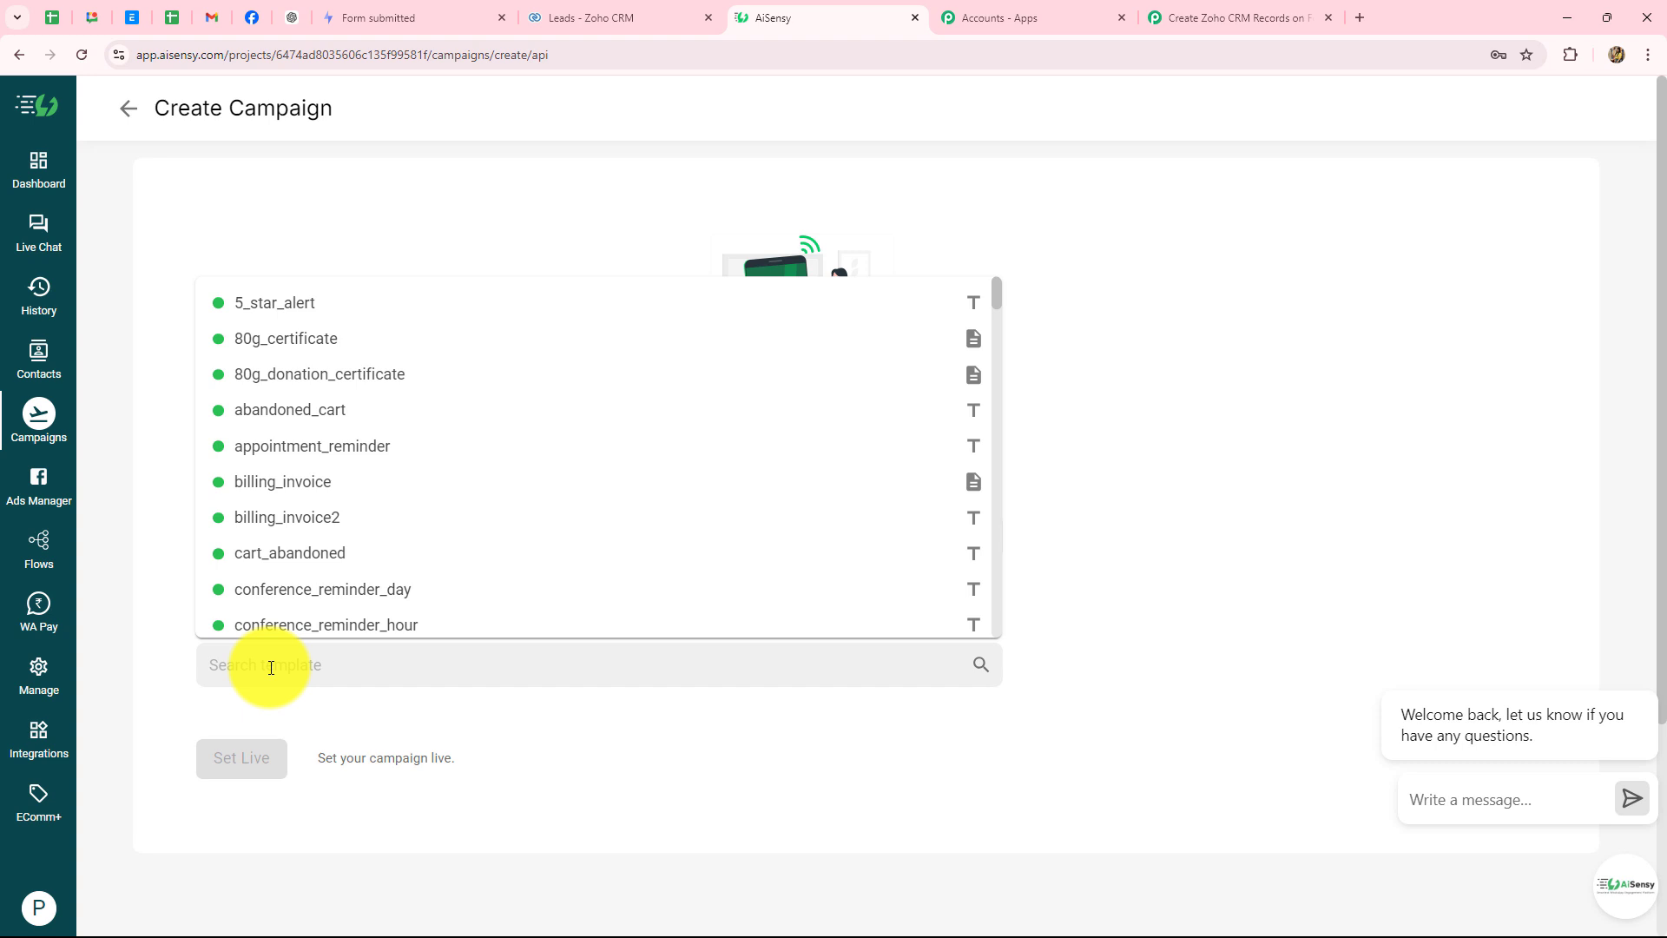
type("pri")
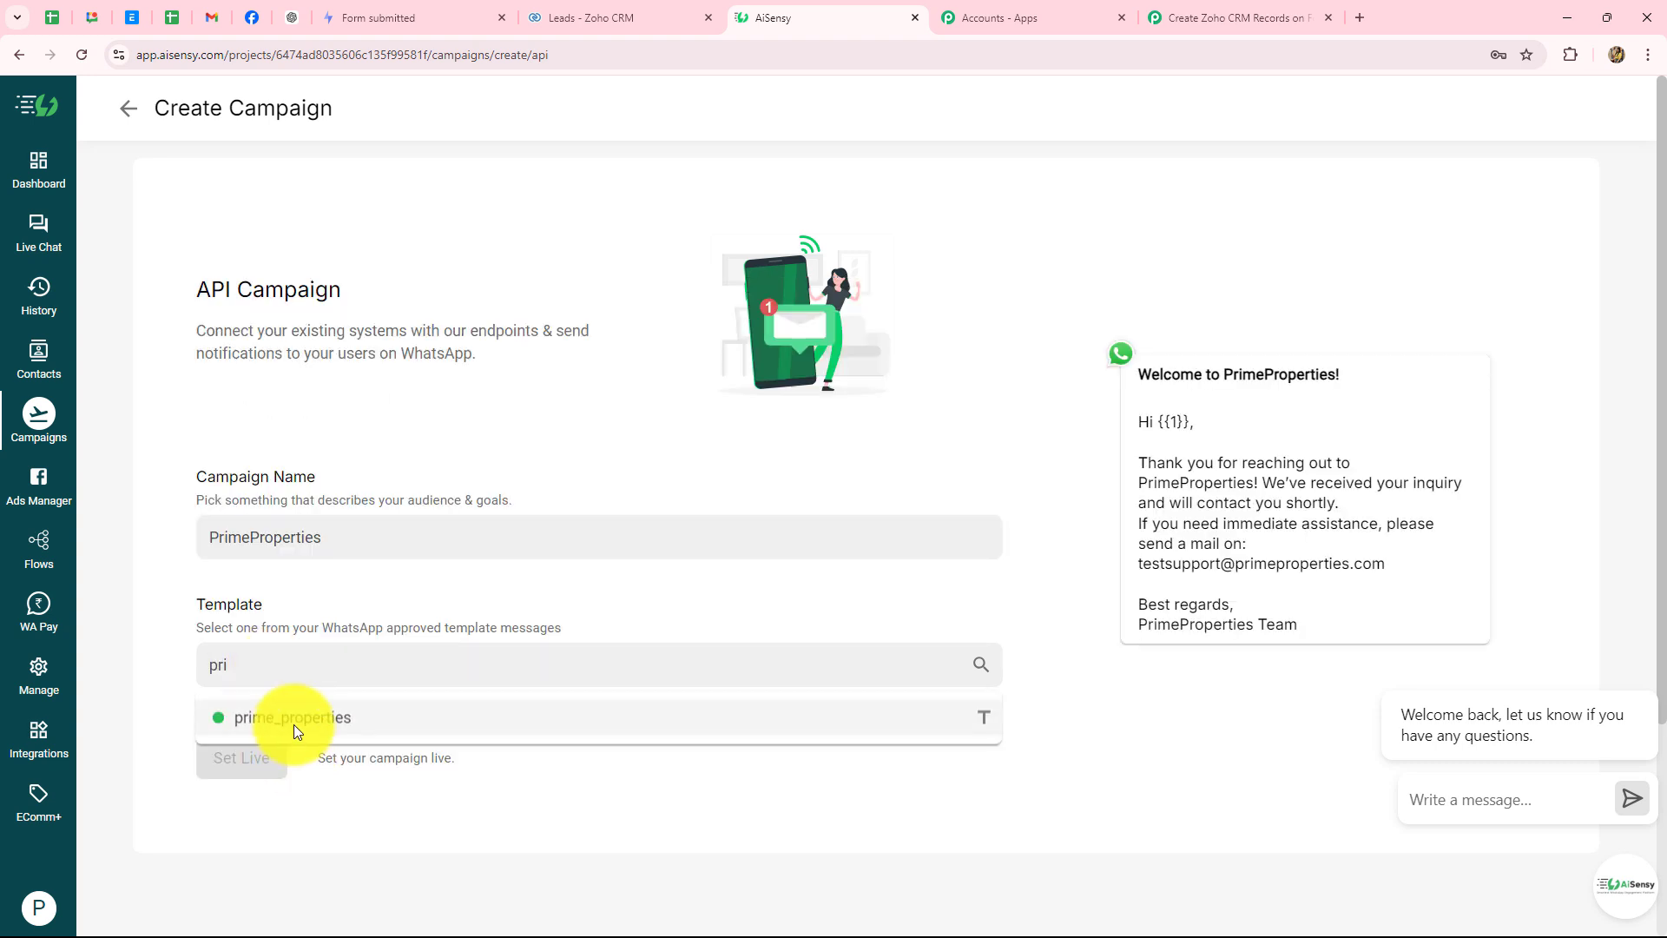
left_click(293, 725)
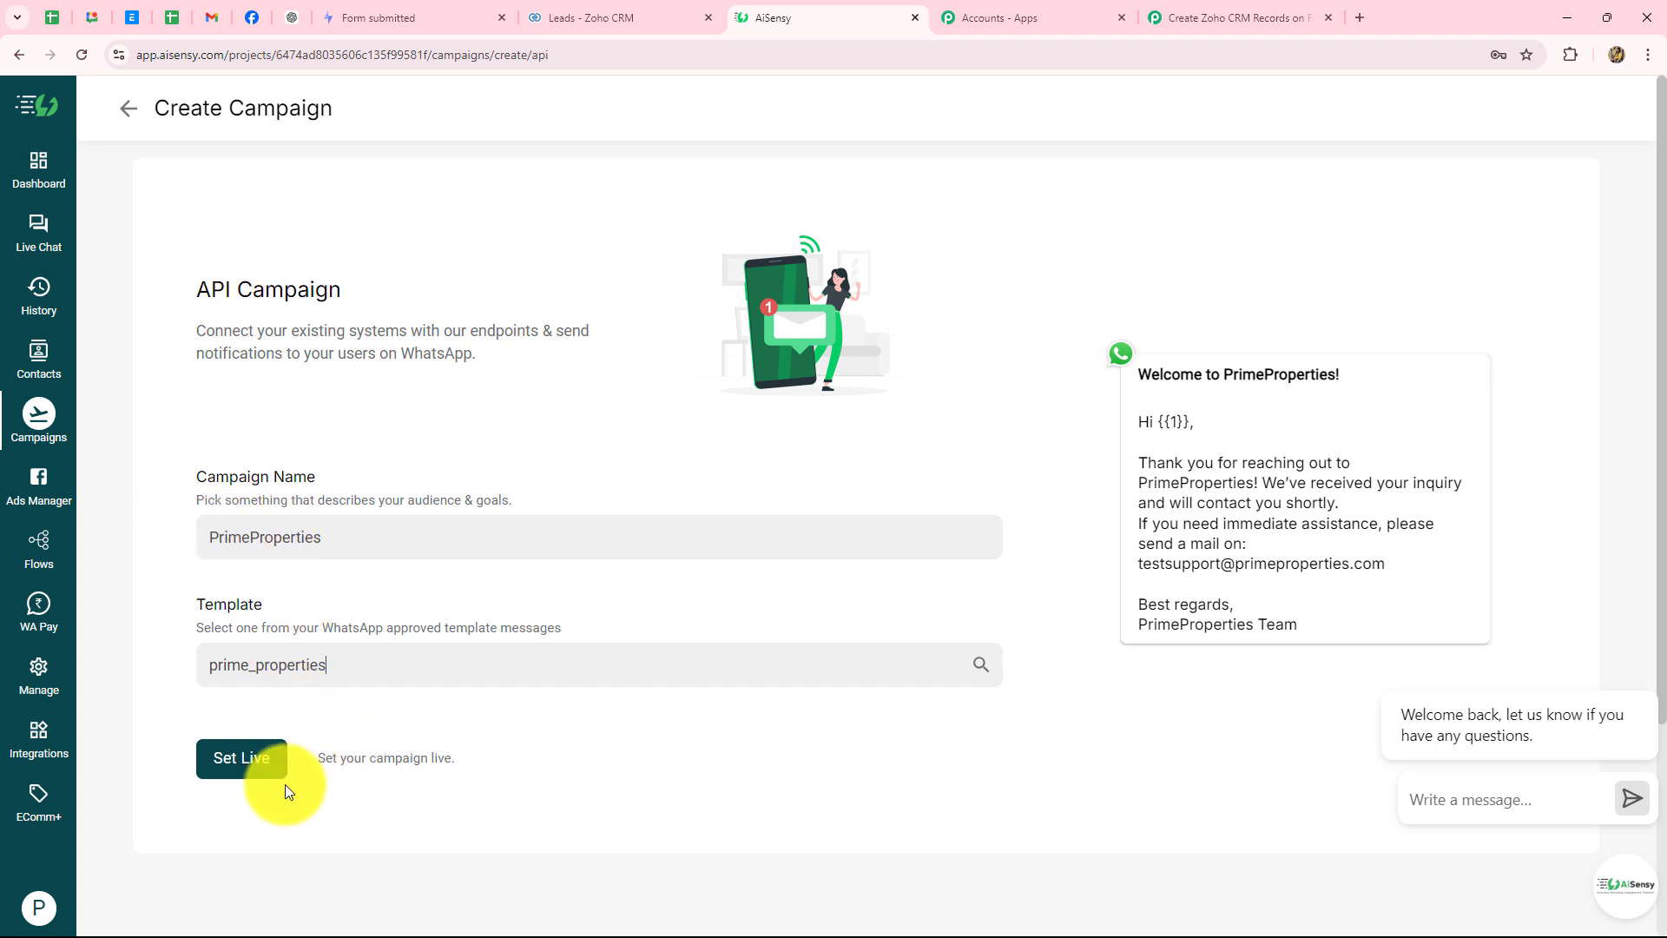
left_click(252, 759)
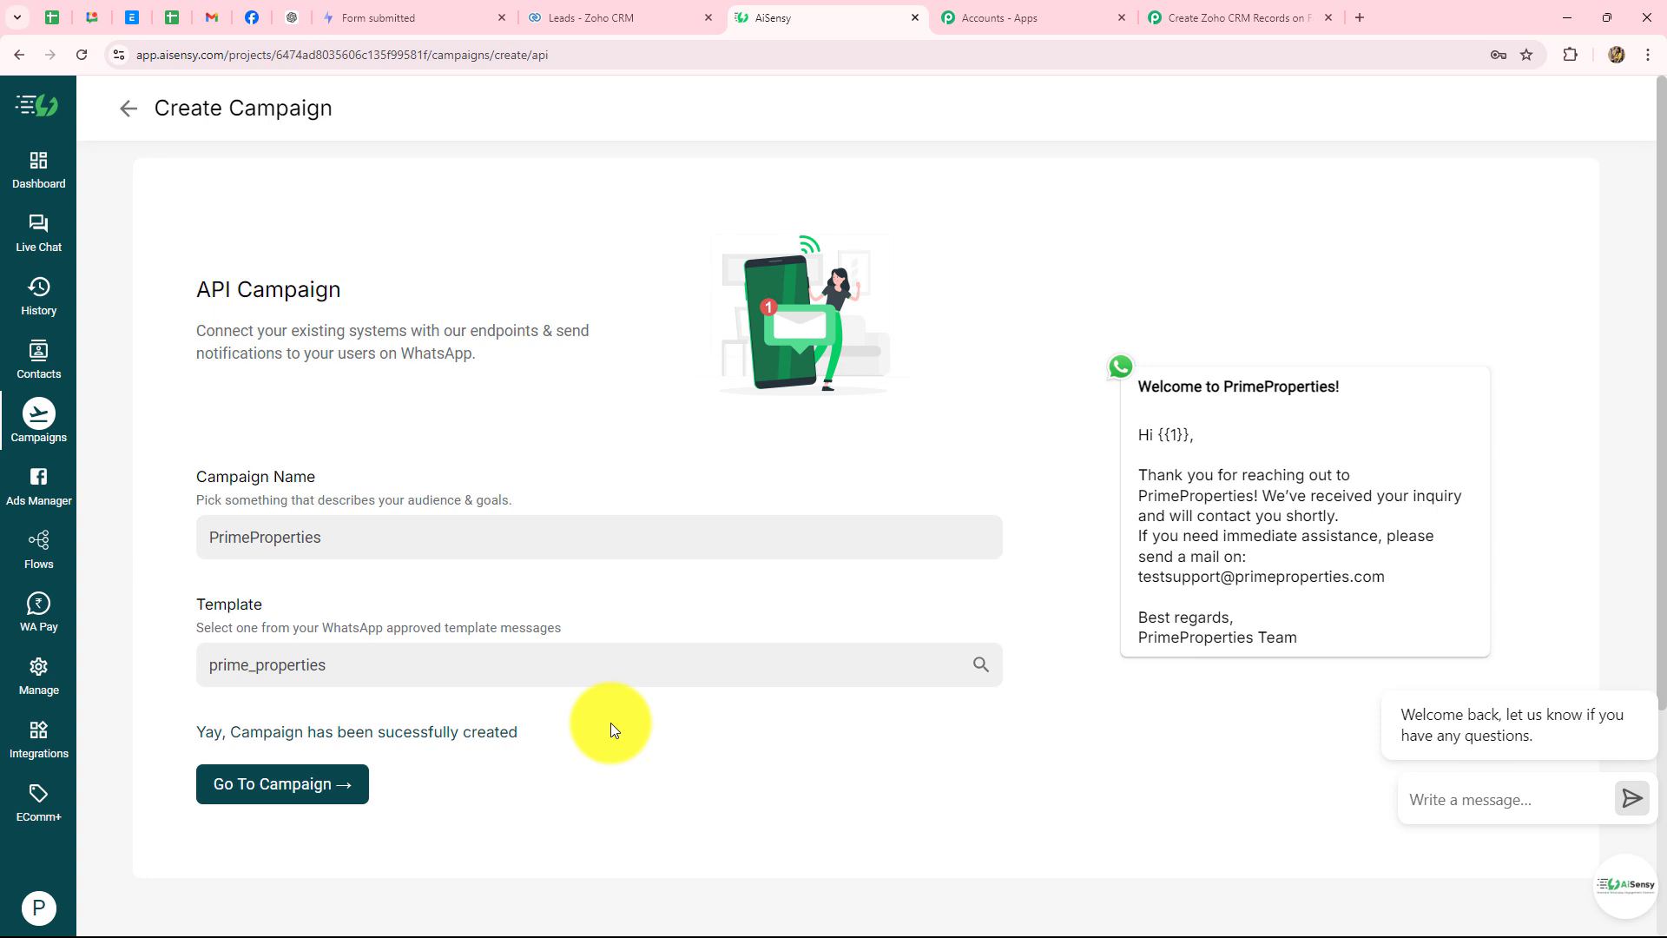
- Review the new campaign's overview and go back to the campaigns list
left_click(283, 792)
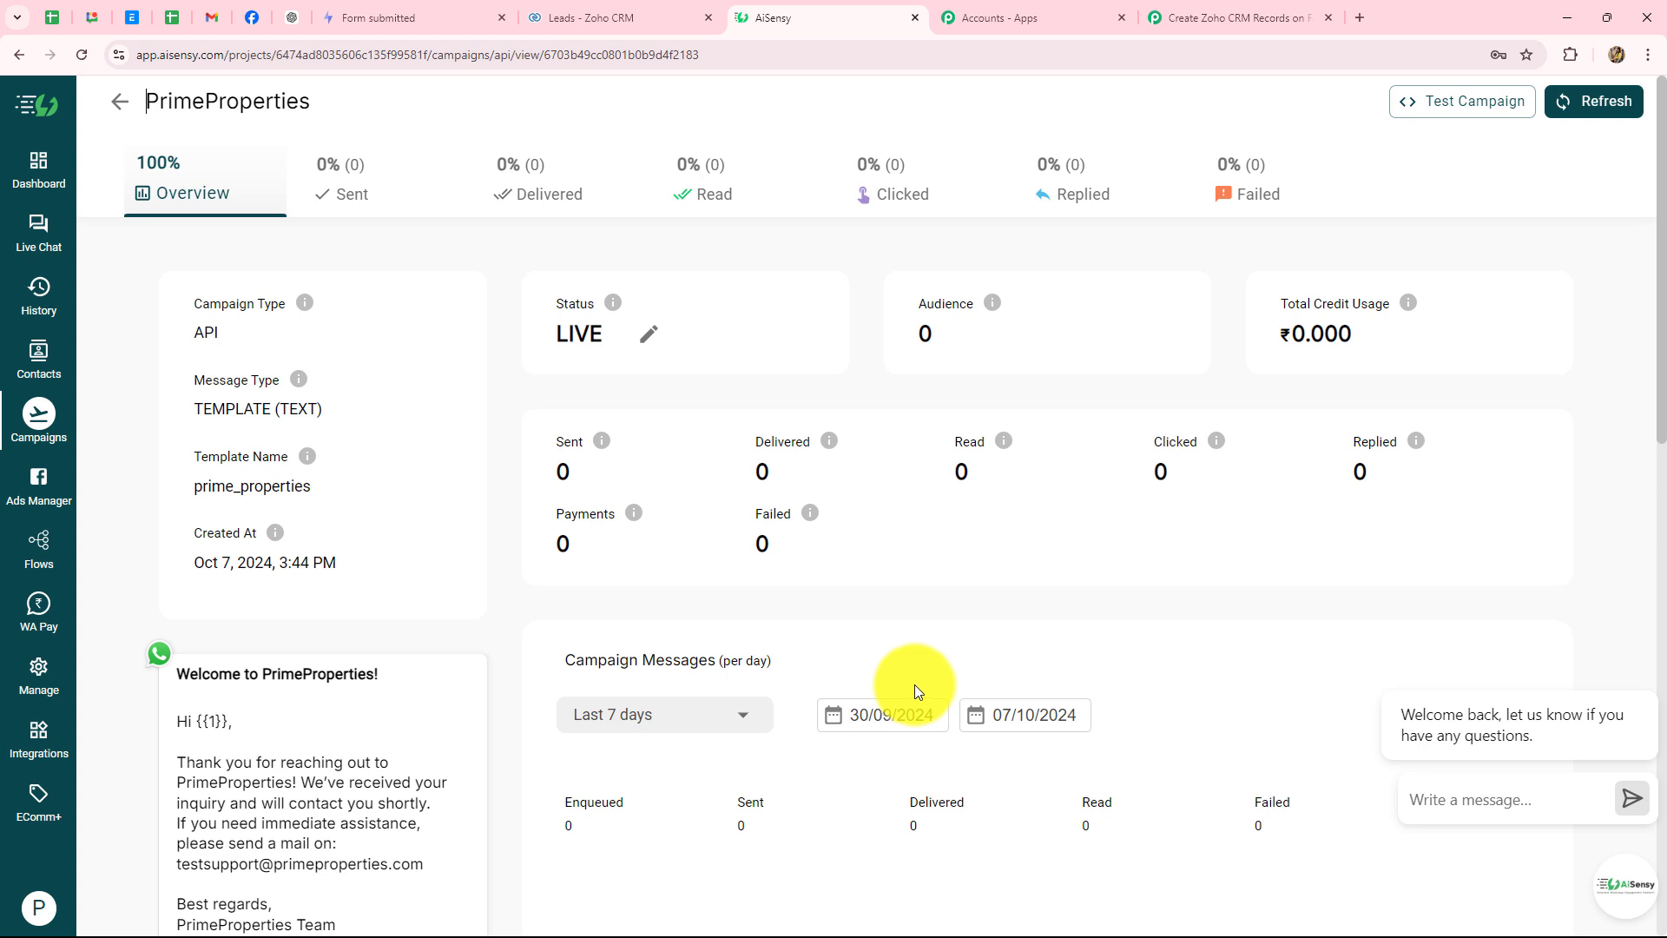
scroll(914, 612, "down", 5)
scroll(913, 613, "up", 5)
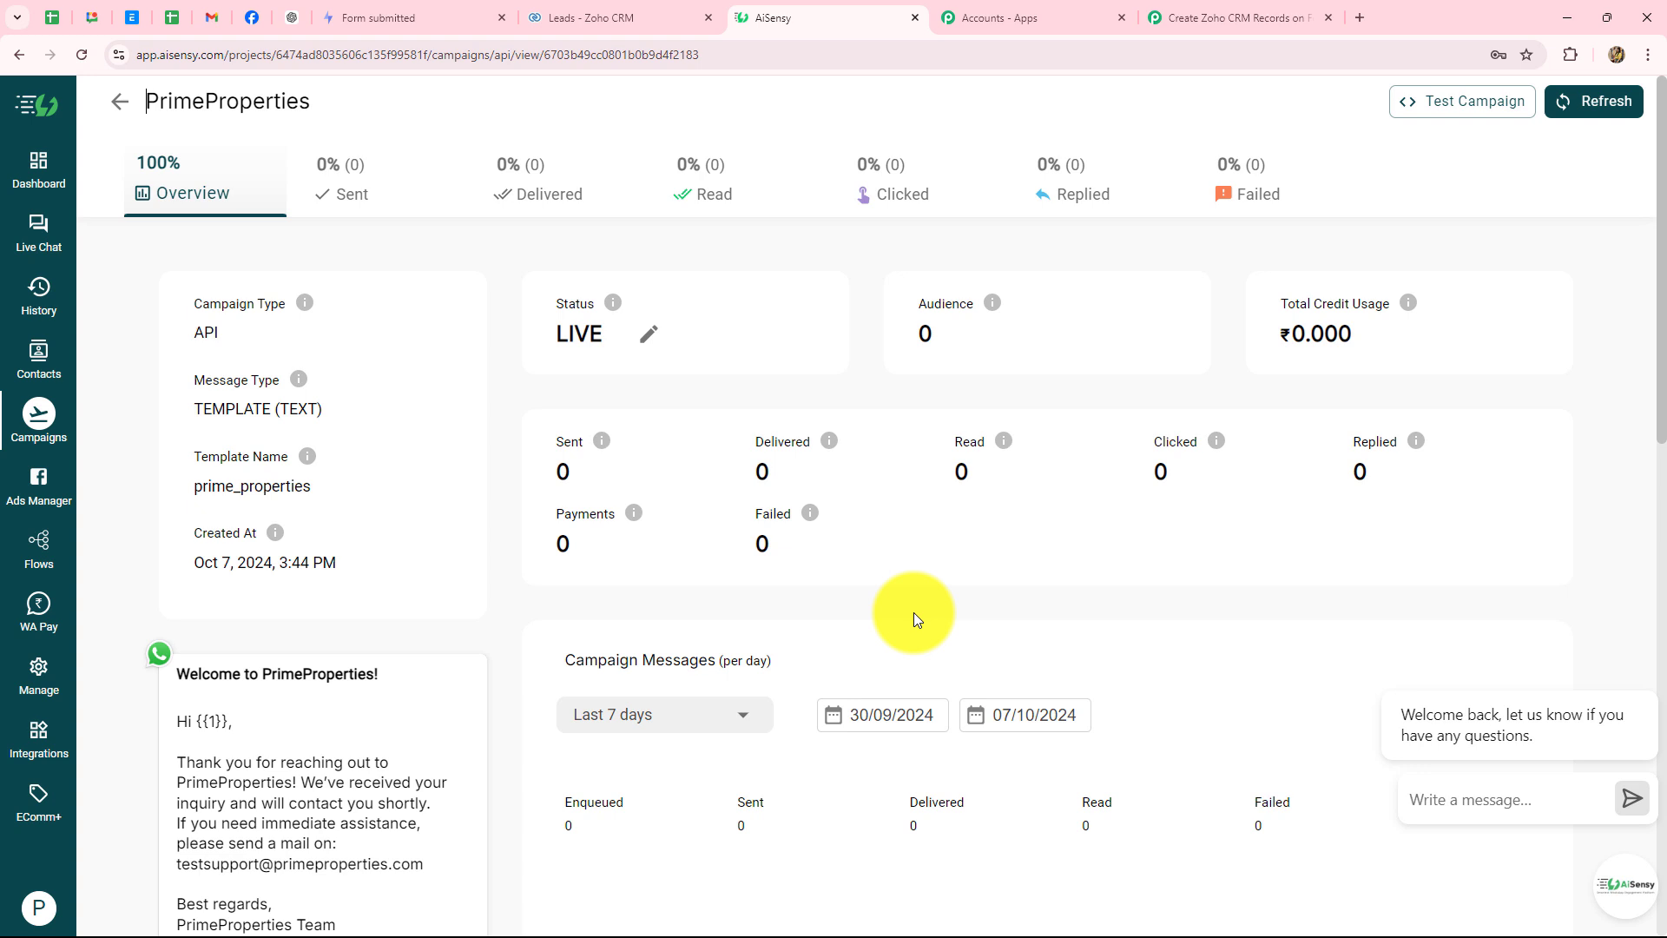
scroll(223, 741, "down", 4)
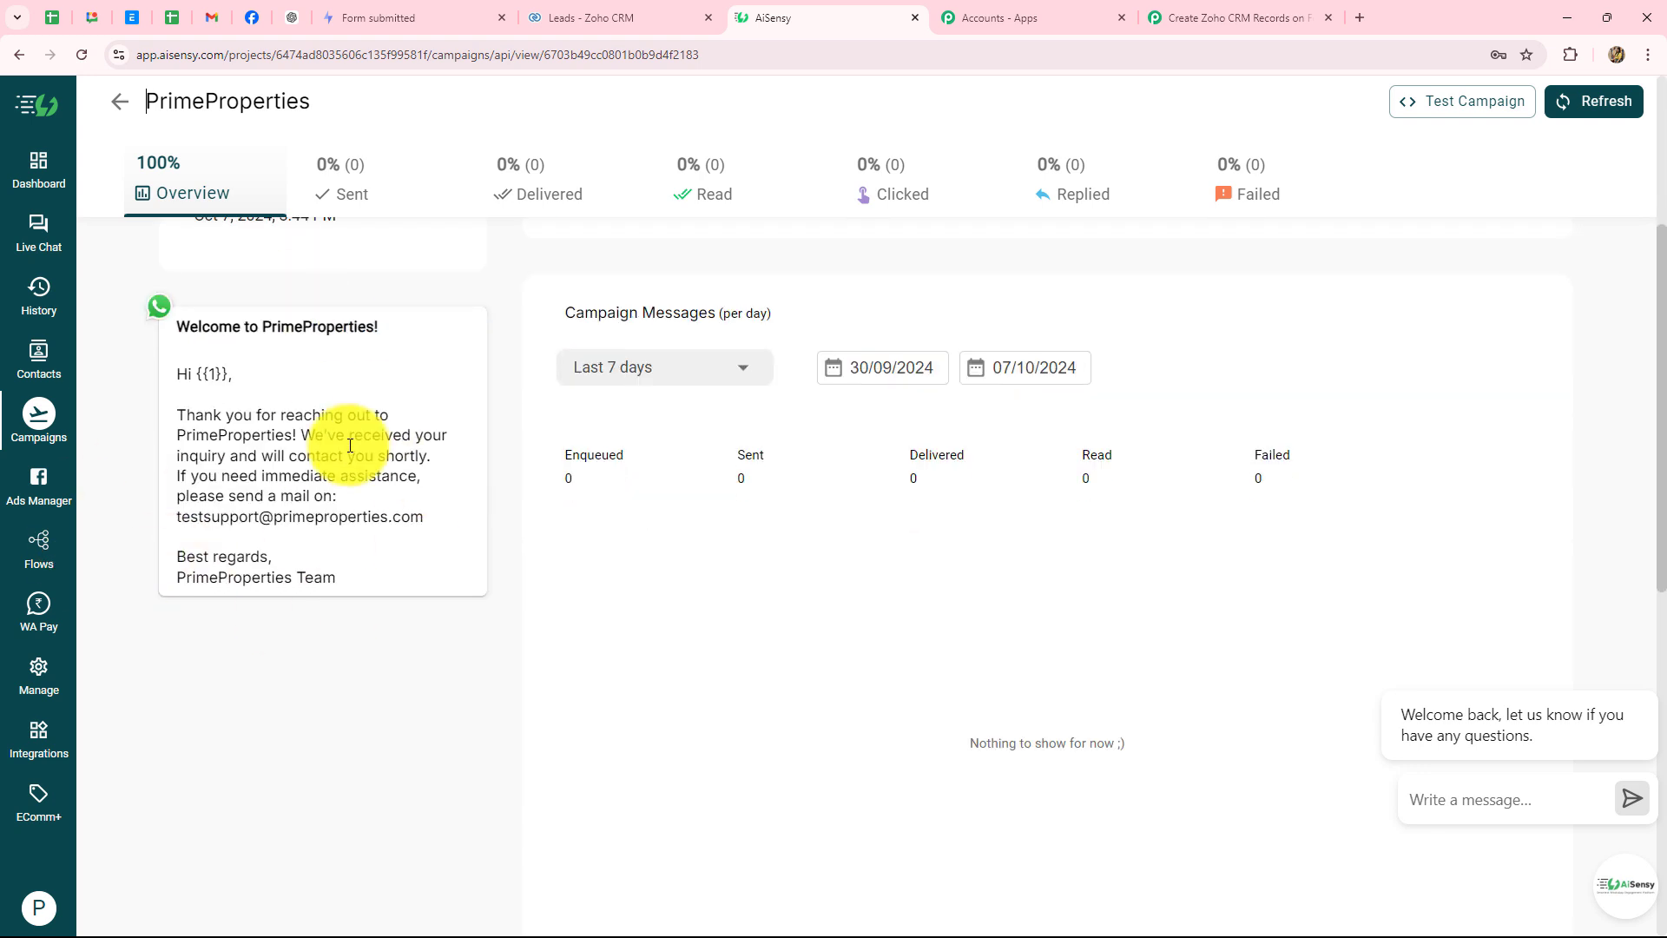
left_click(27, 446)
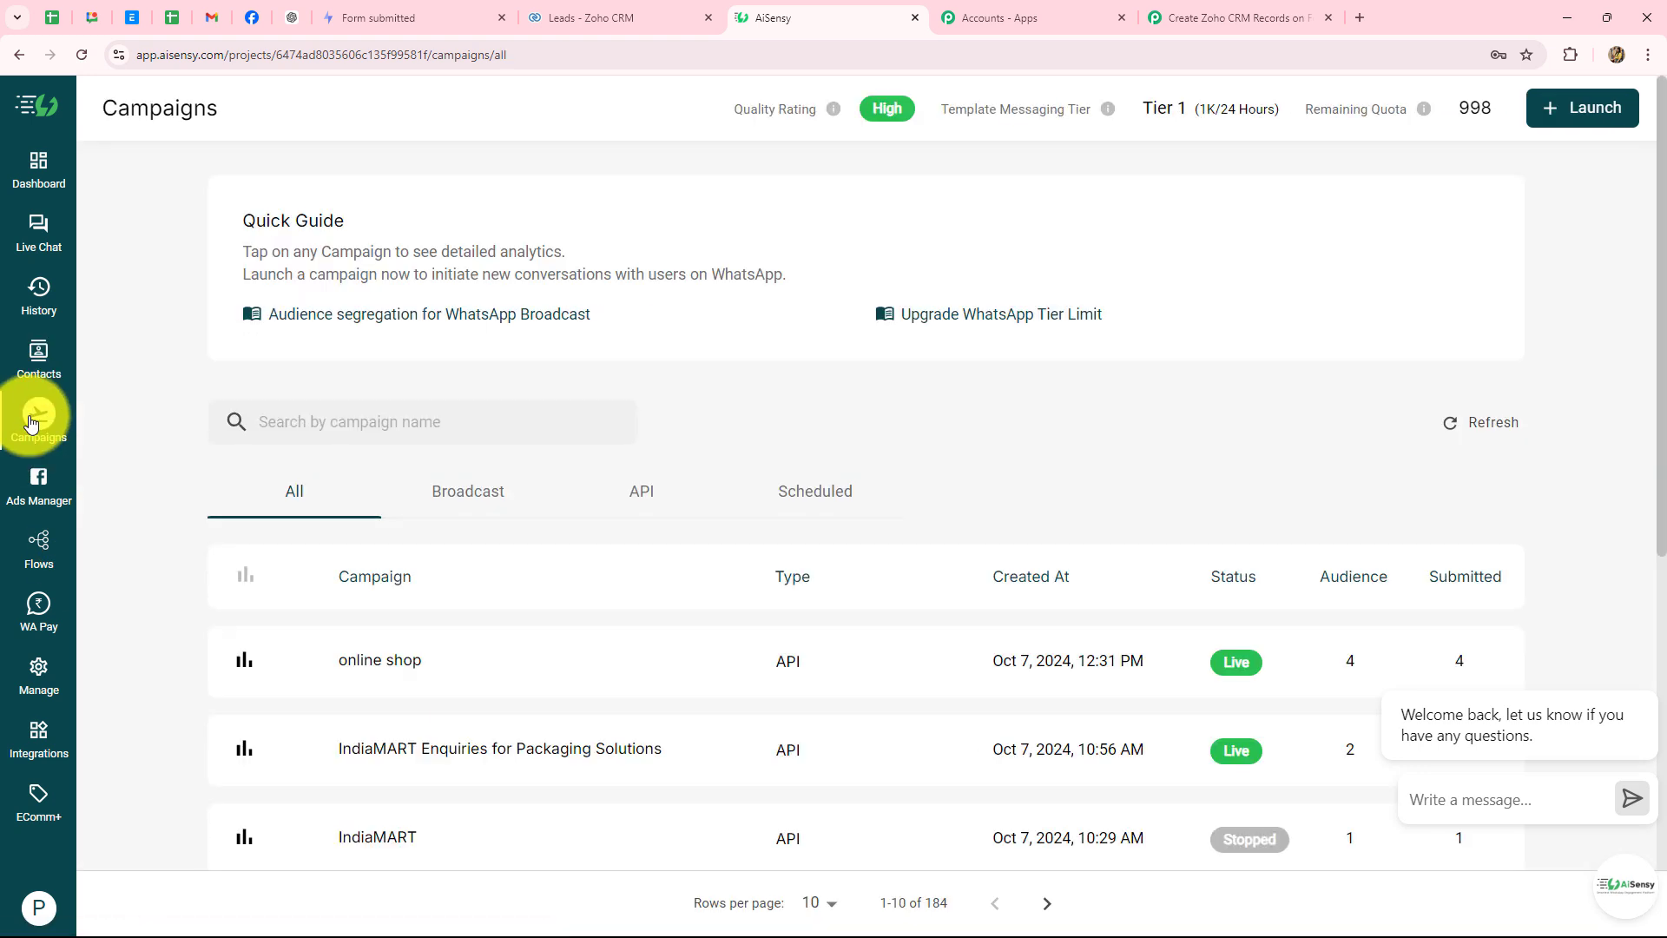
scroll(278, 495, "down", 2)
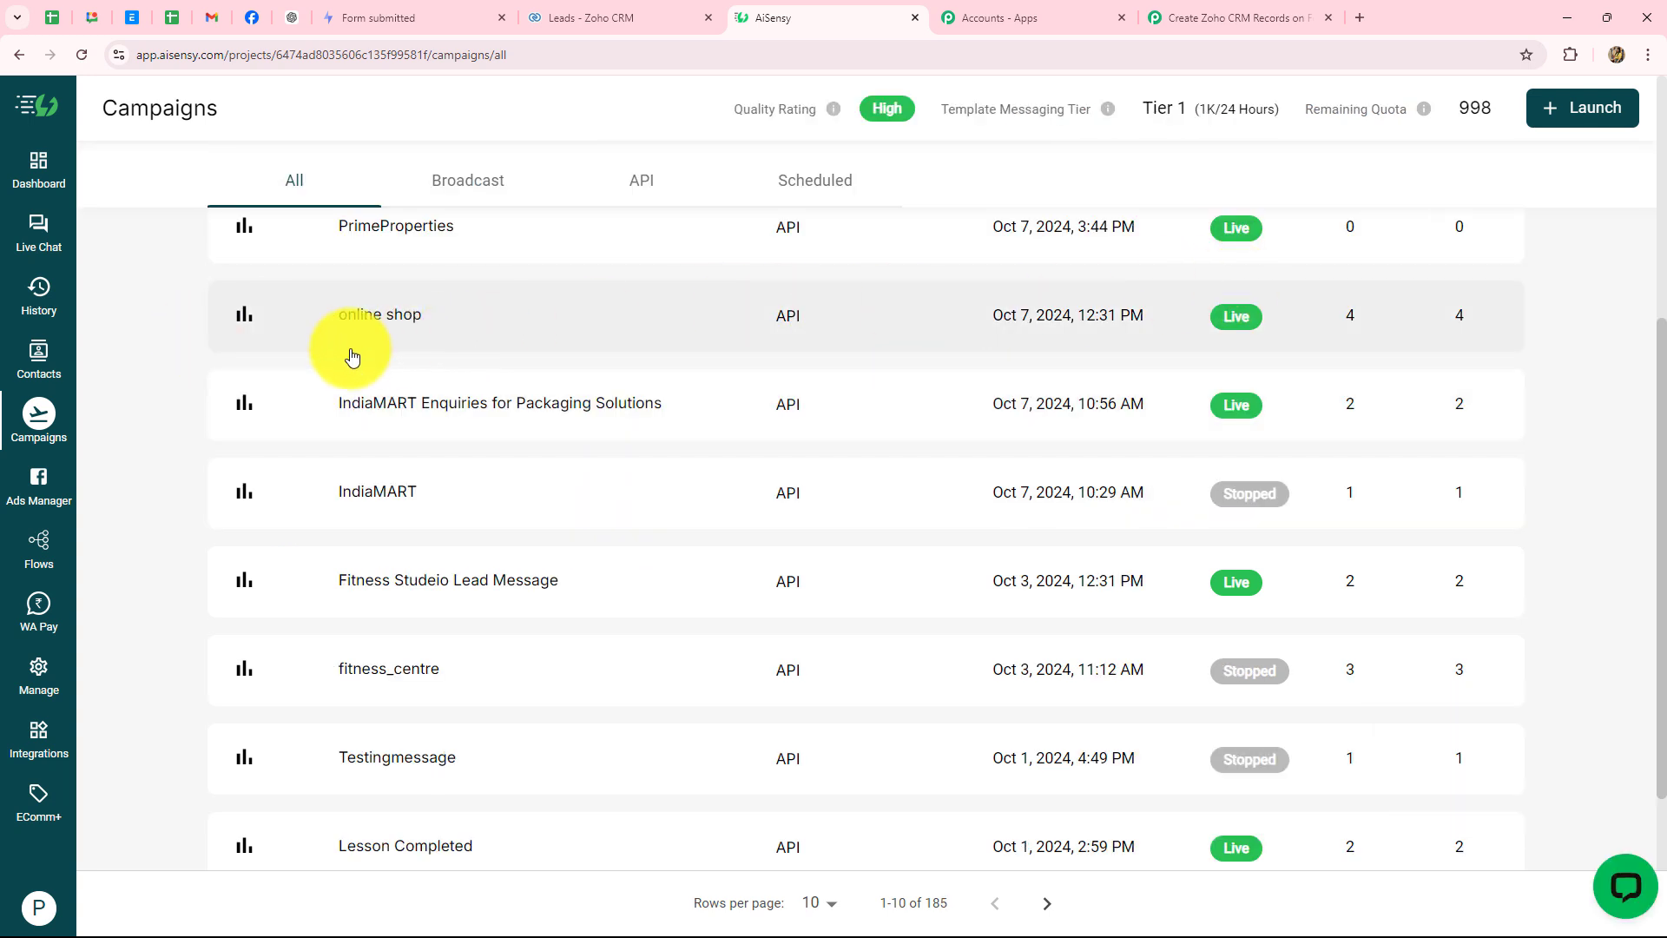
scroll(819, 358, "up", 2)
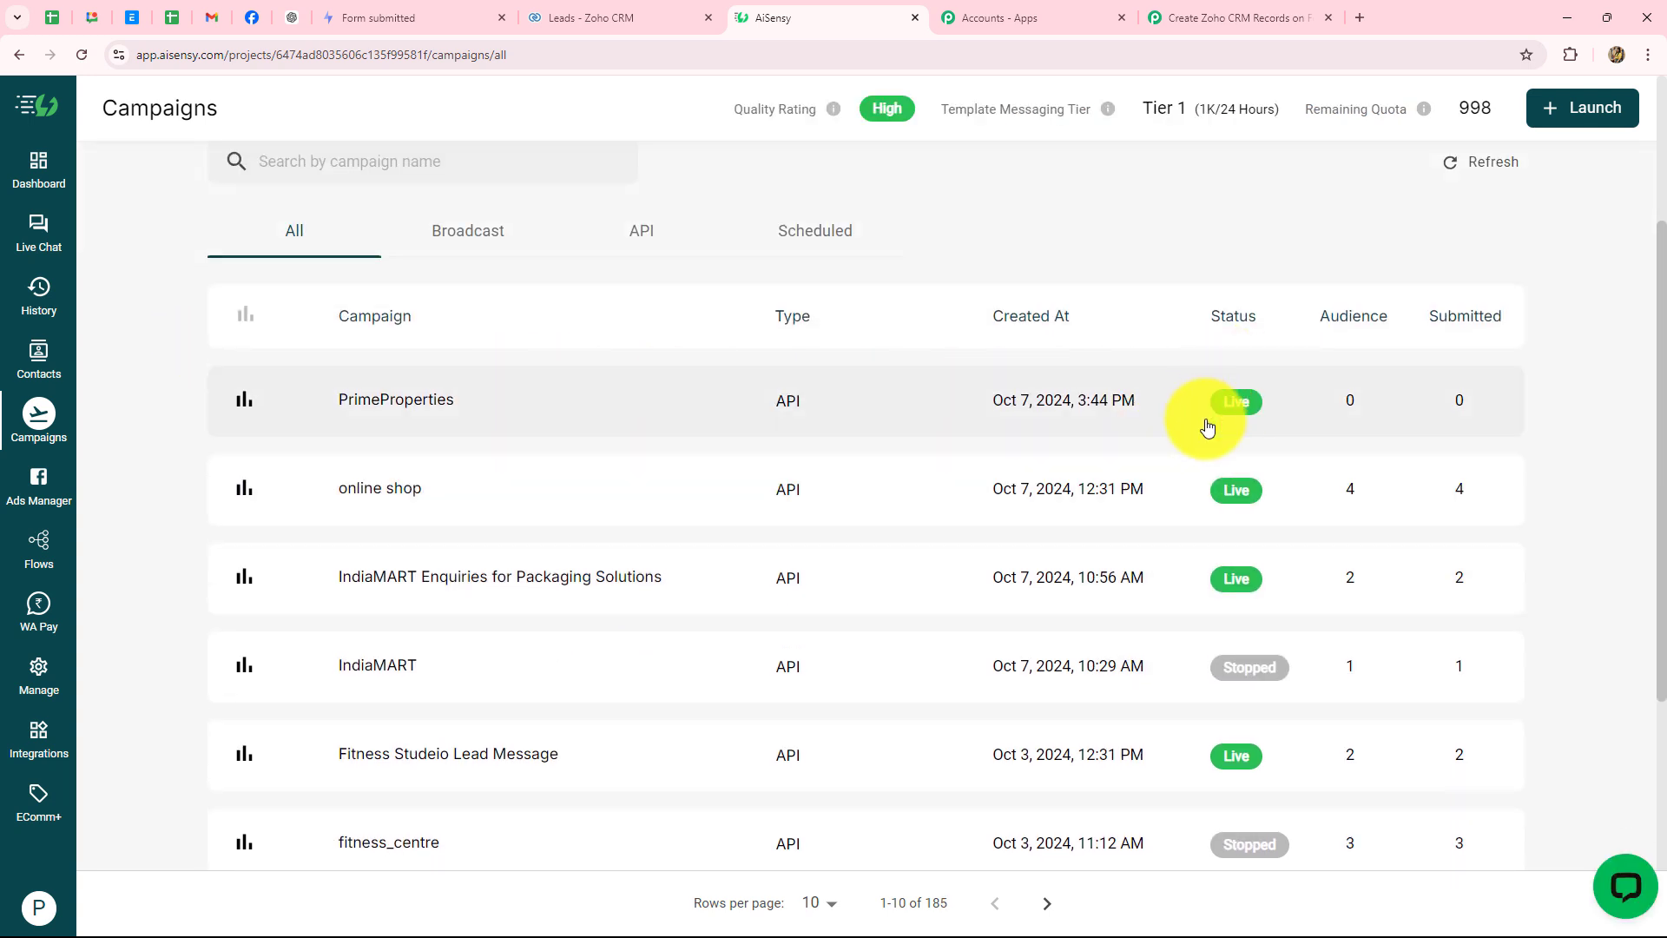
- Copy the PrimeProperties campaign name into Pabbly's Campaign Name field
left_click(447, 402)
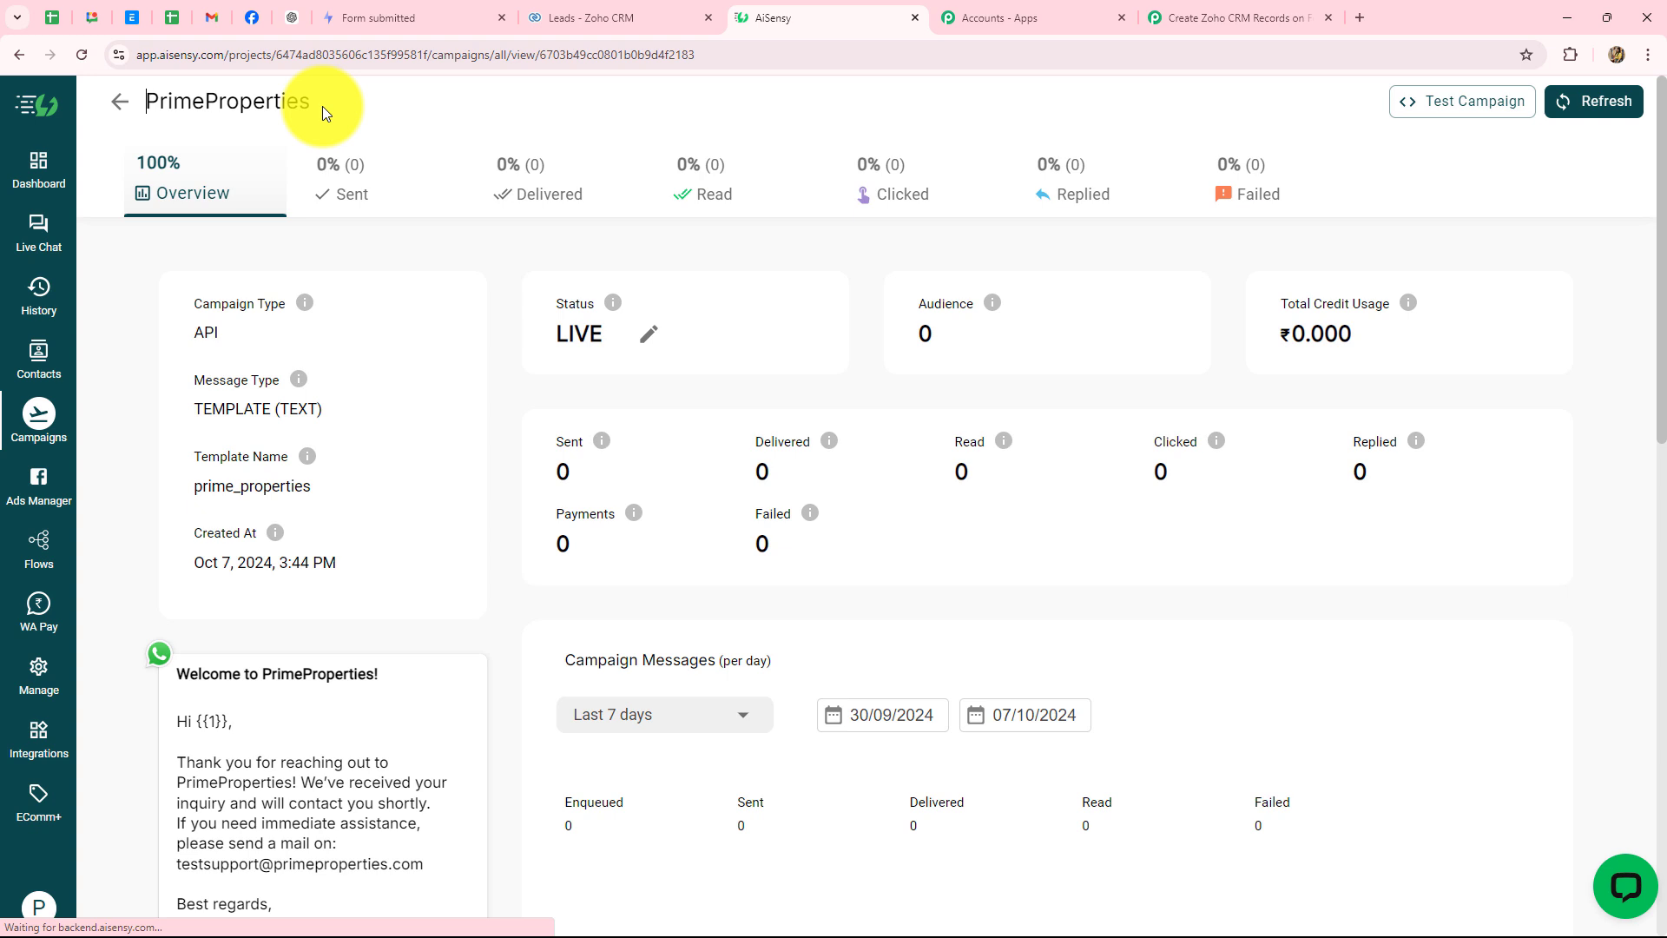
left_click_drag(304, 99, 145, 101)
key("ctrl+c")
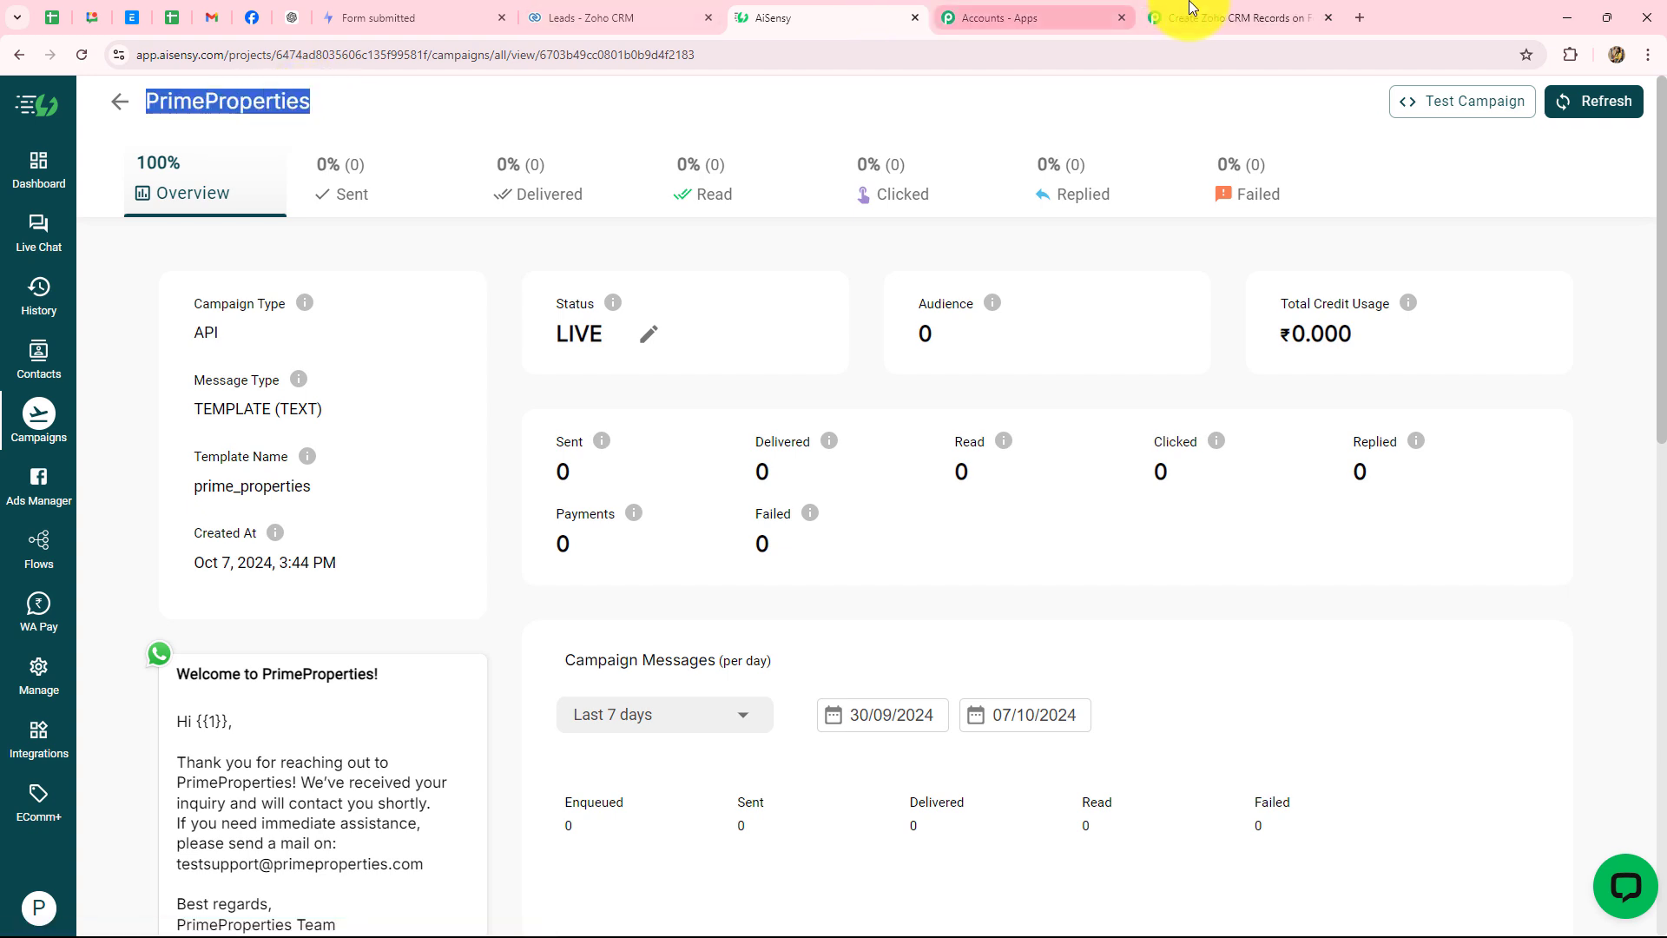
left_click(1224, 17)
left_click(478, 380)
key("ctrl+v")
- Map the Formspark submission's Mobilenumber into the Mobile Number field
left_click(234, 430)
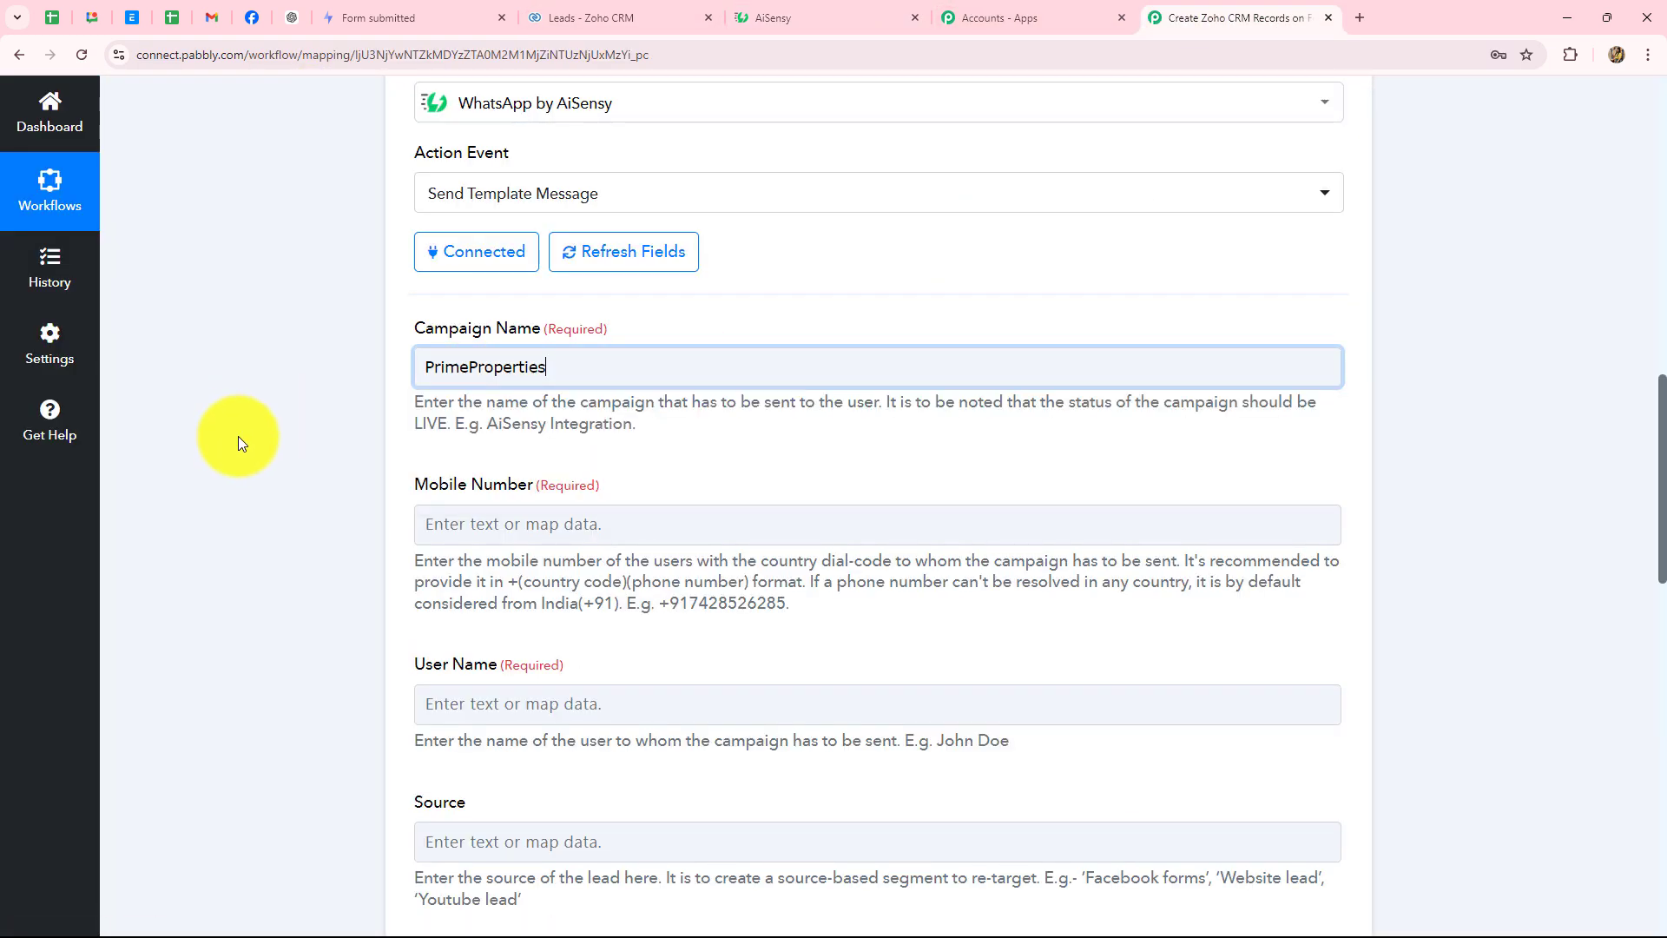
scroll(532, 262, "down", 3)
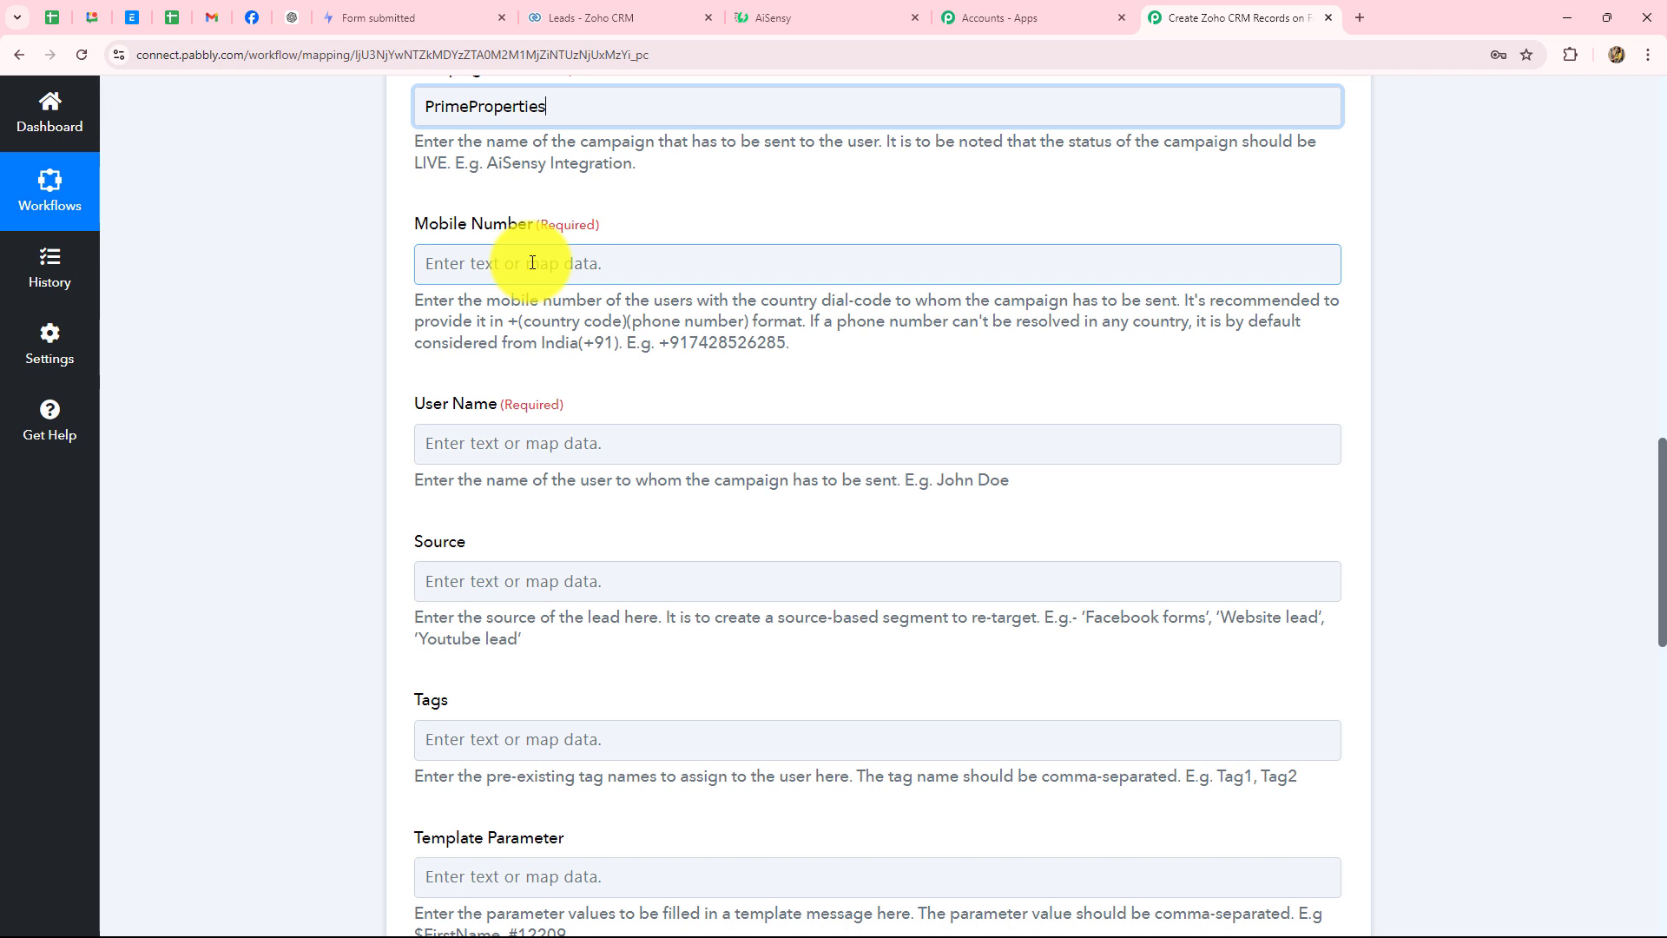
left_click(532, 262)
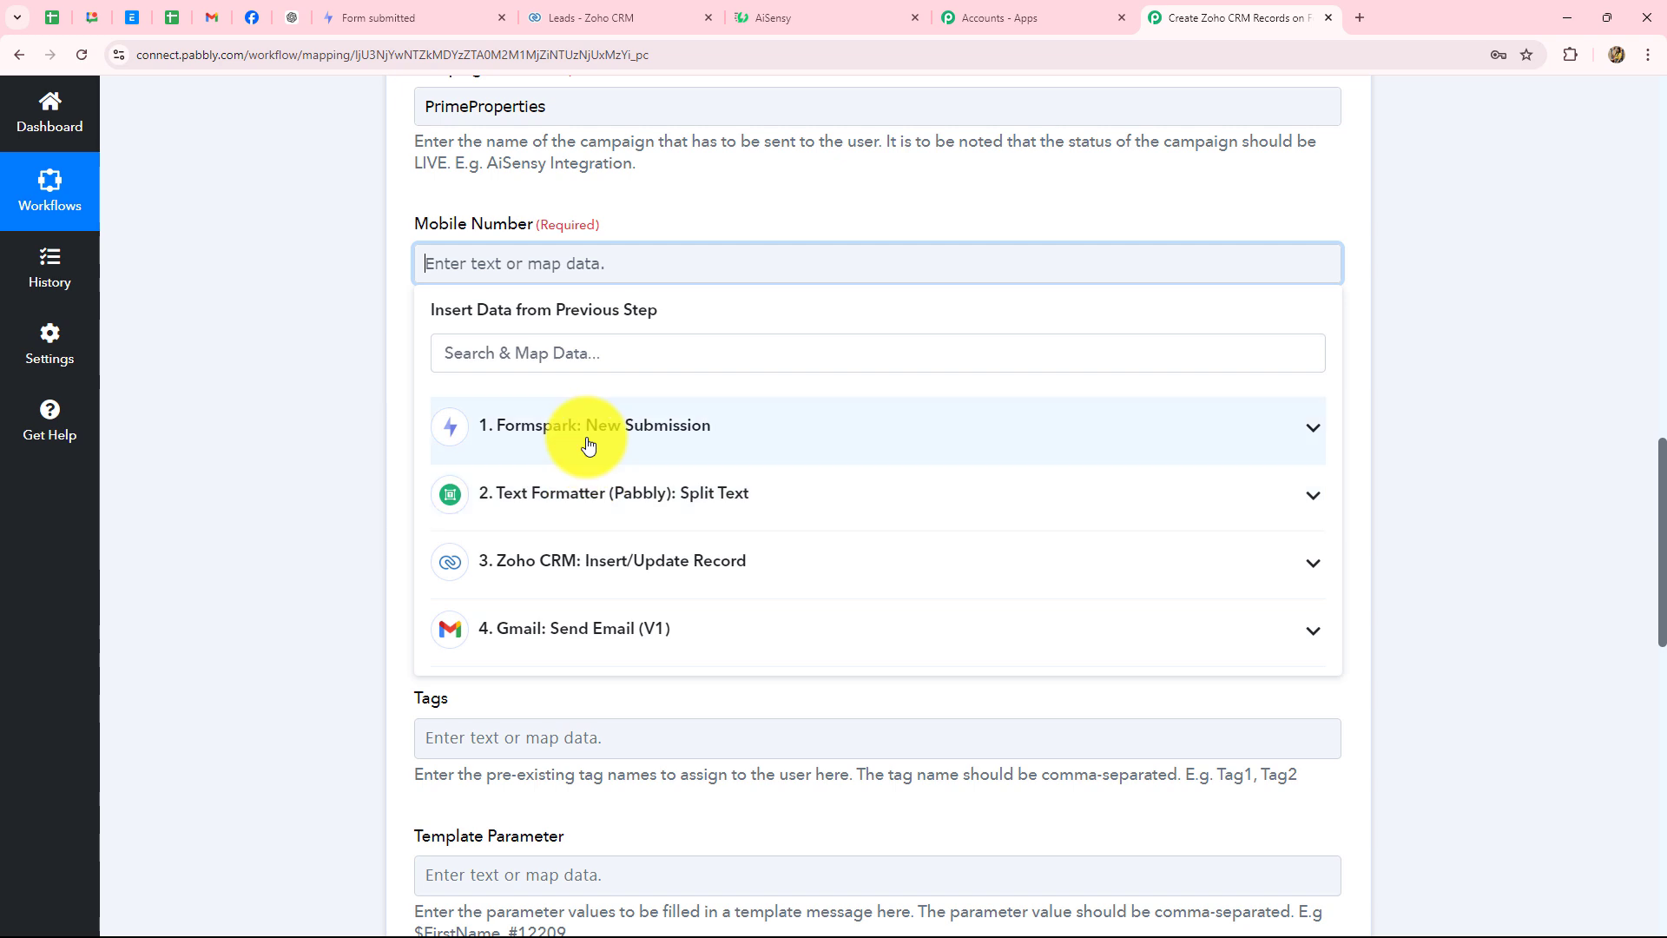
left_click(585, 438)
left_click(623, 542)
- Map the Formspark submission's Name into the User Name field
left_click(223, 497)
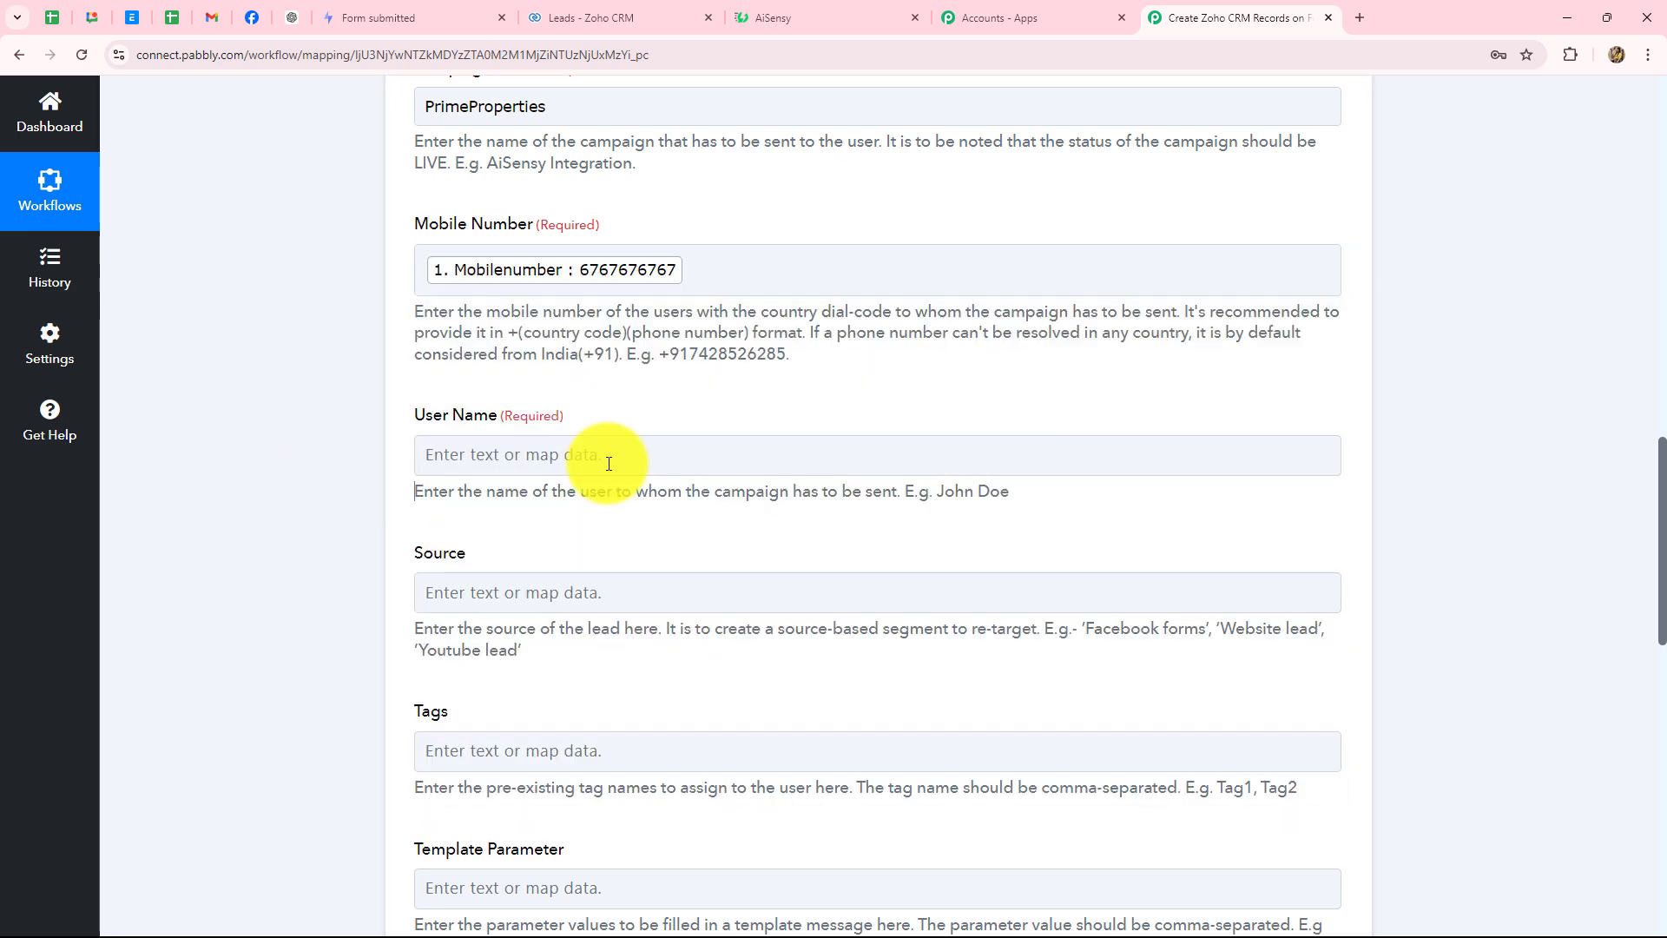
scroll(385, 484, "down", 2)
scroll(385, 489, "down", 1)
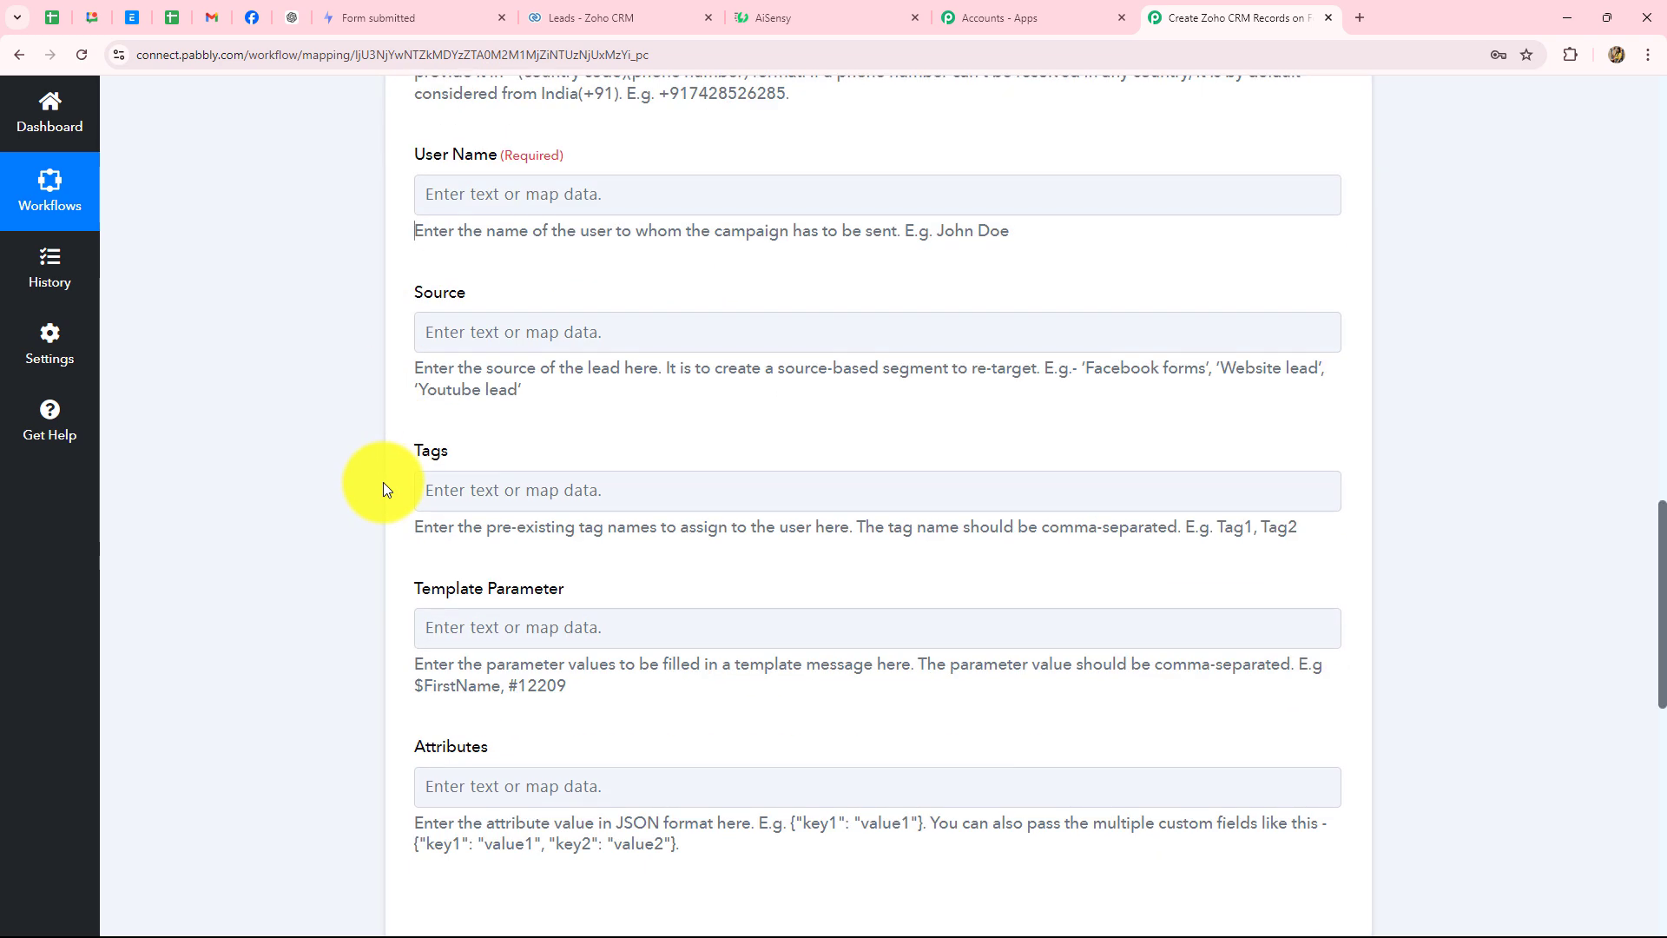
left_click(432, 199)
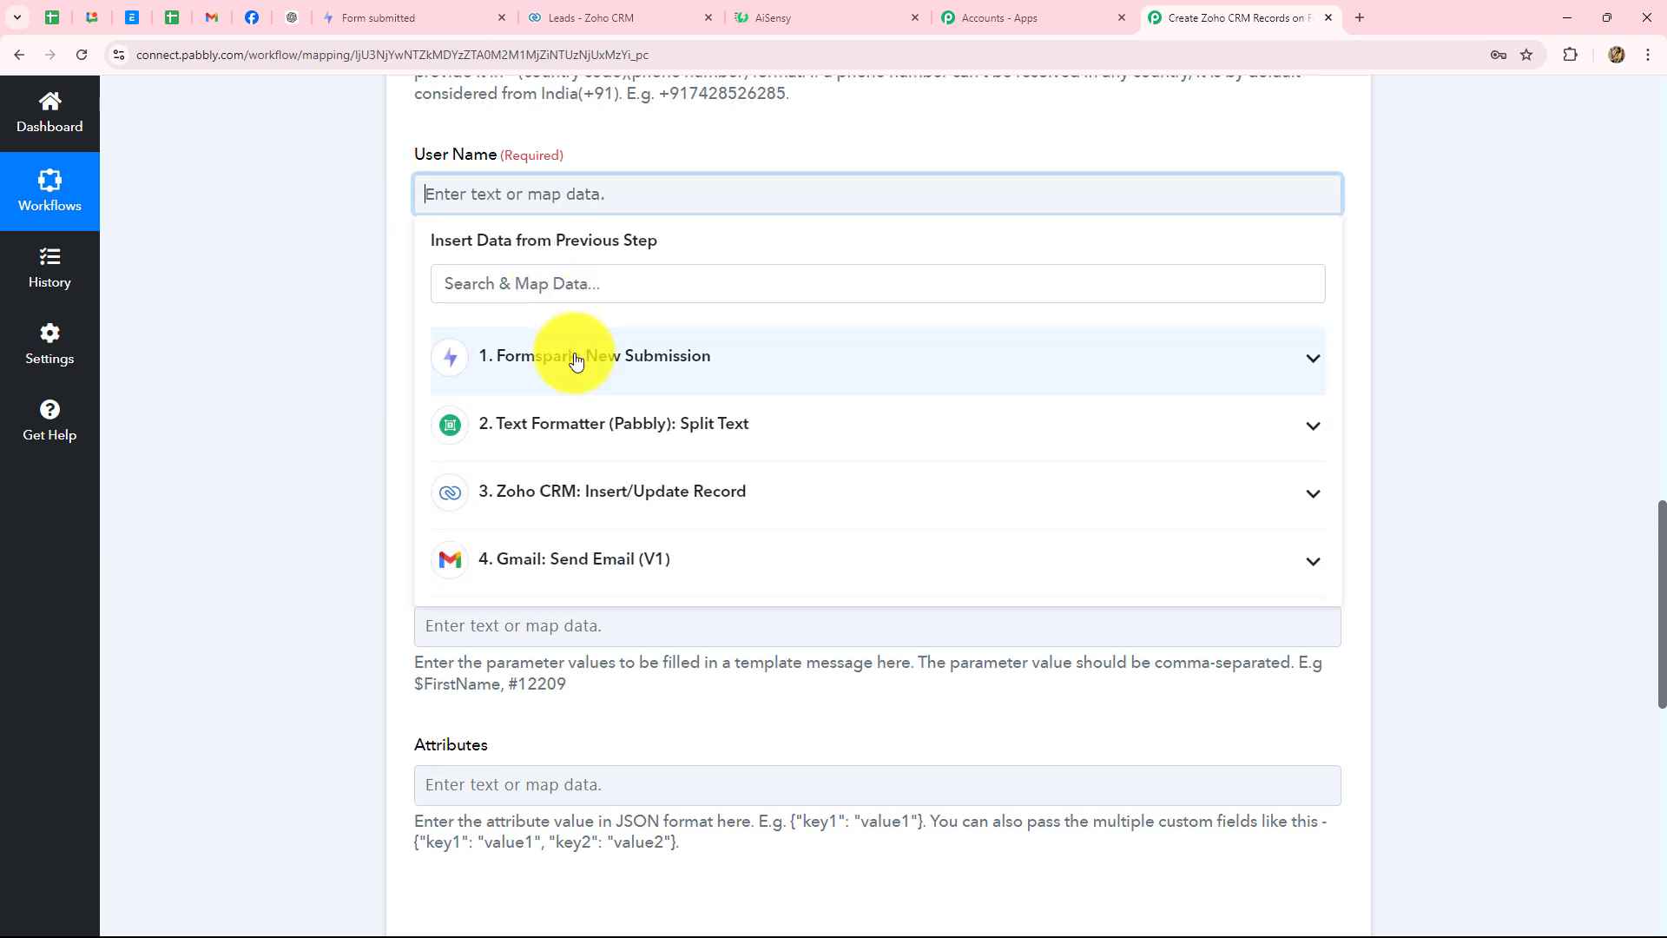
left_click(558, 356)
left_click(461, 410)
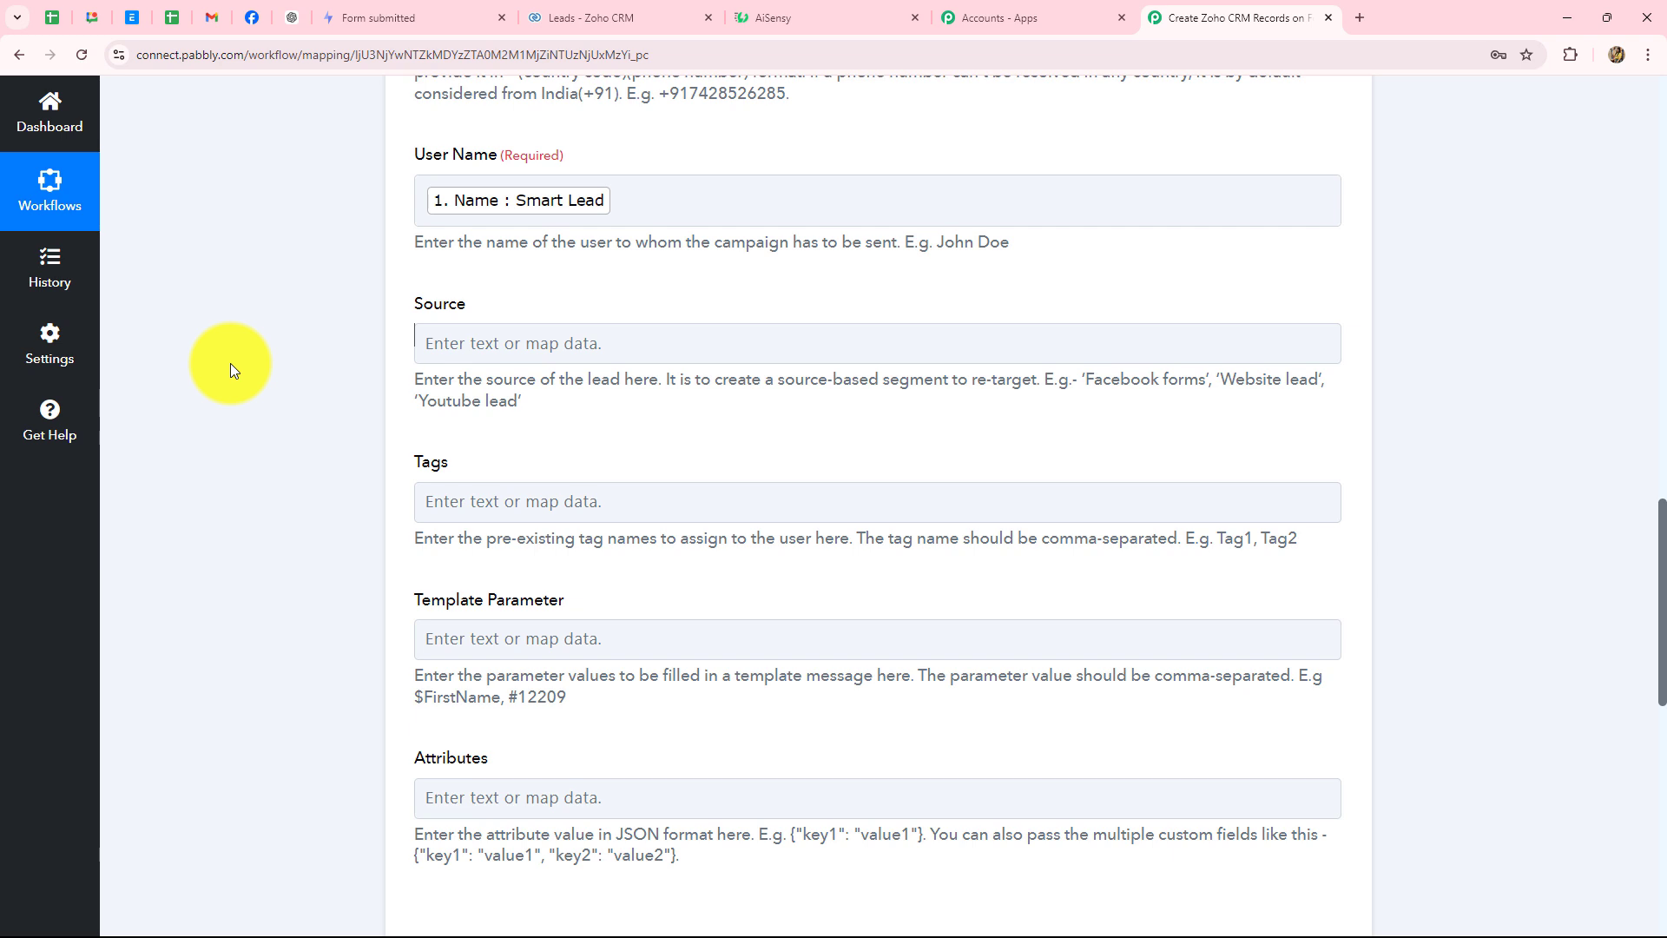
scroll(231, 363, "down", 3)
scroll(231, 362, "up", 2)
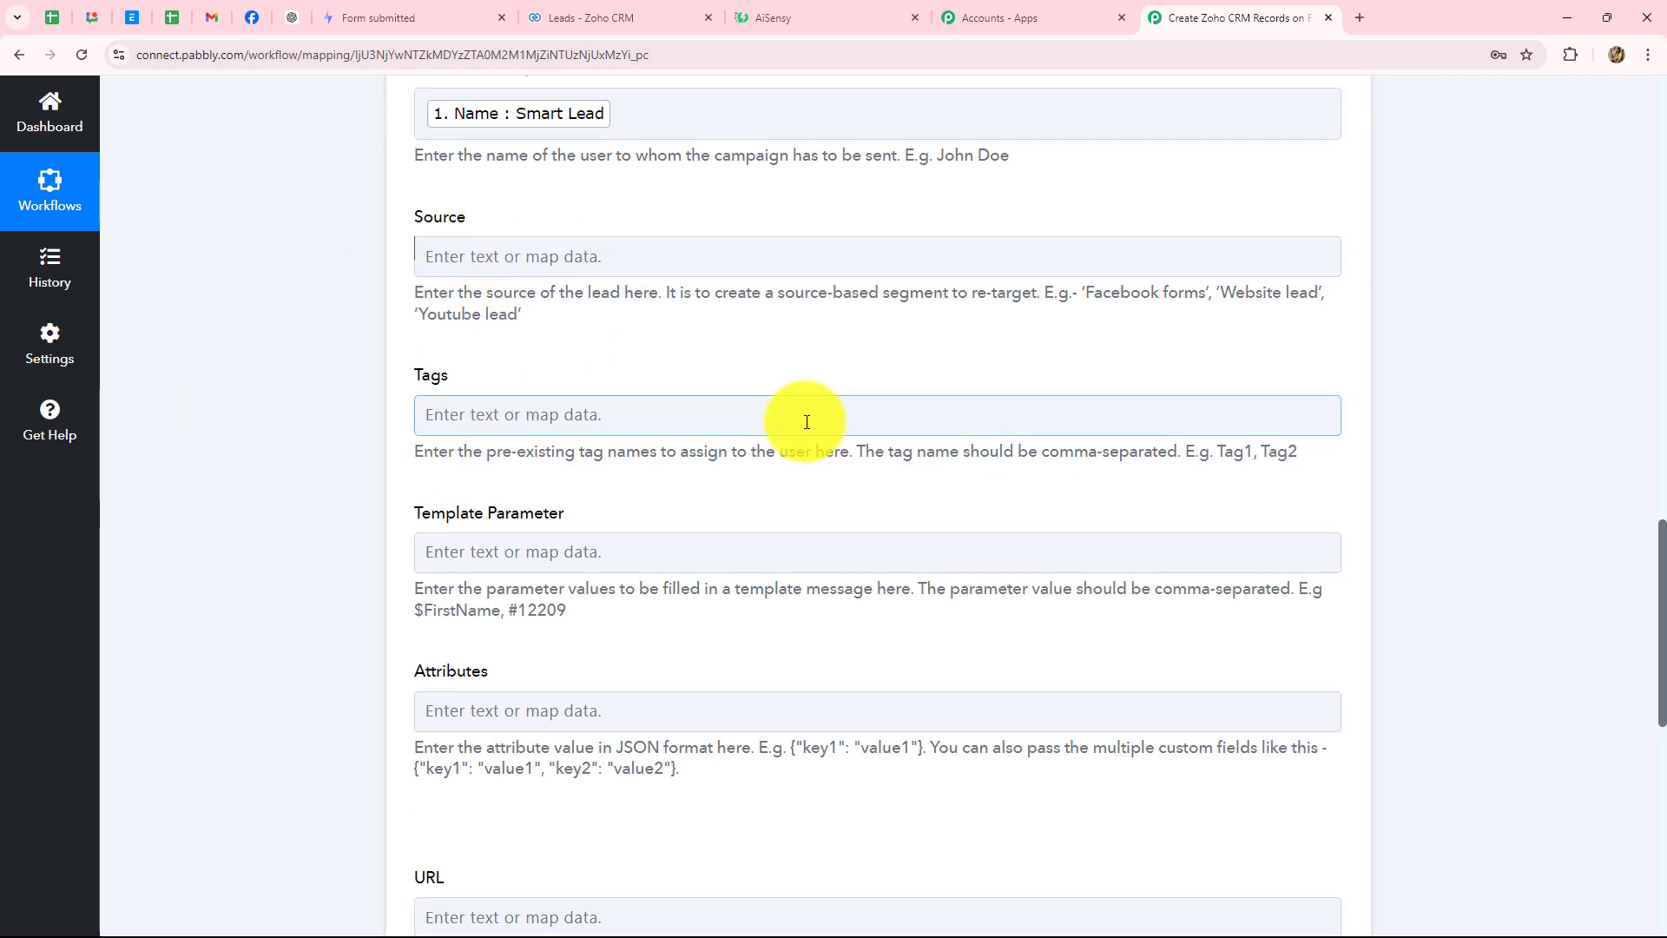
scroll(806, 422, "down", 3)
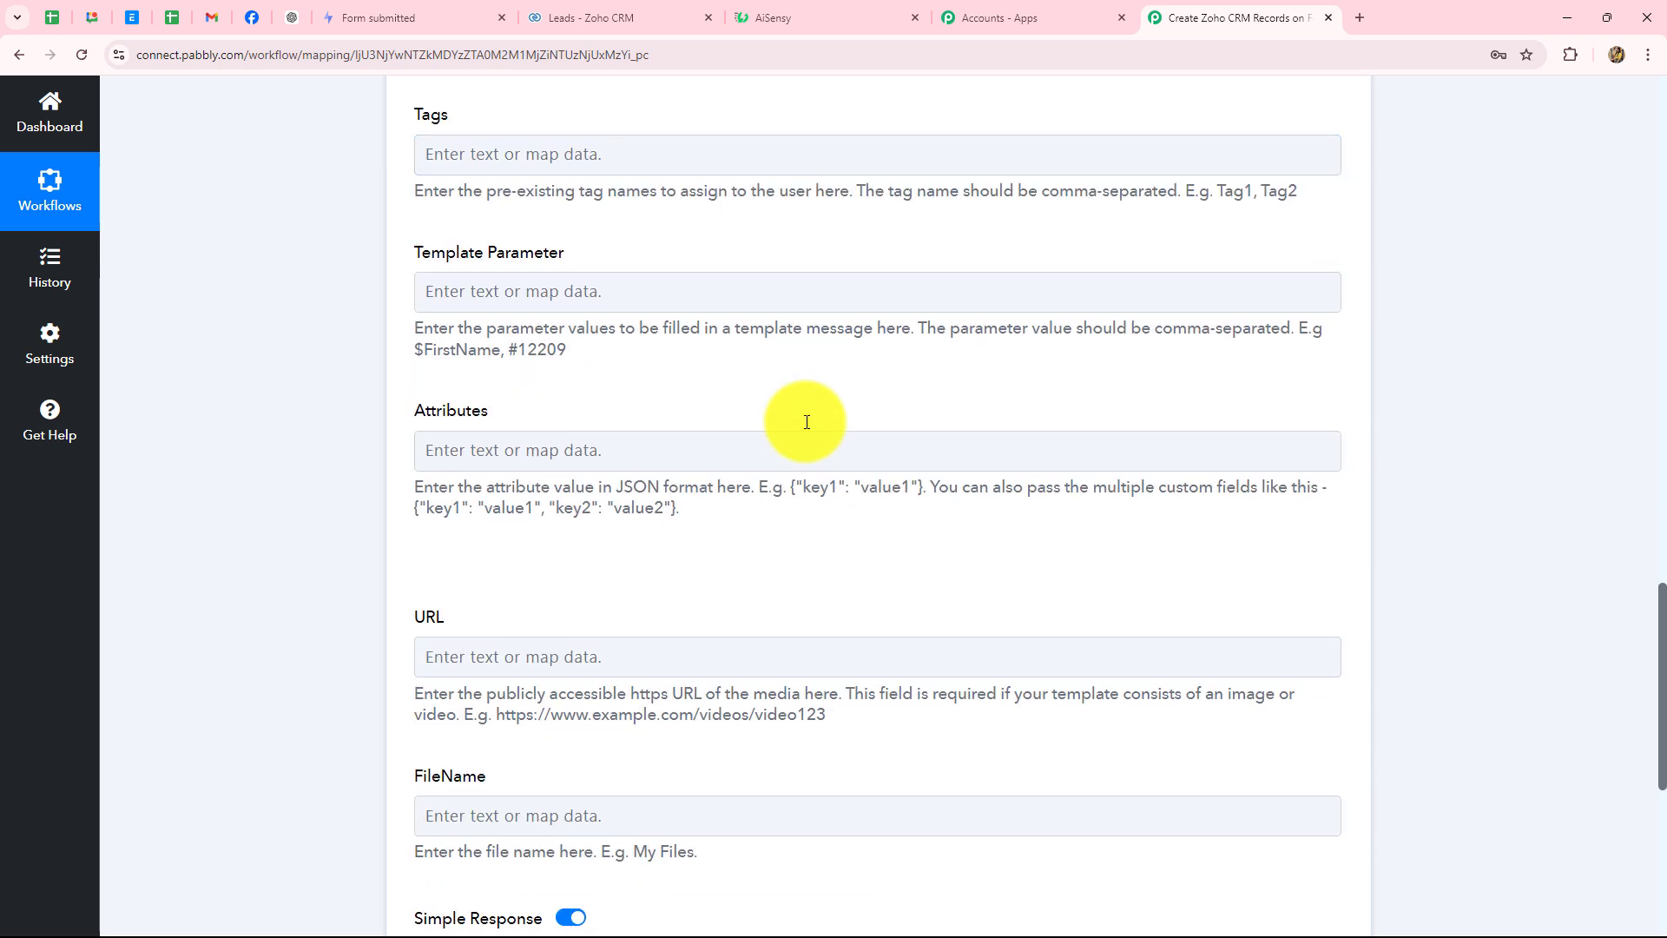
scroll(409, 361, "down", 1)
scroll(484, 483, "up", 3)
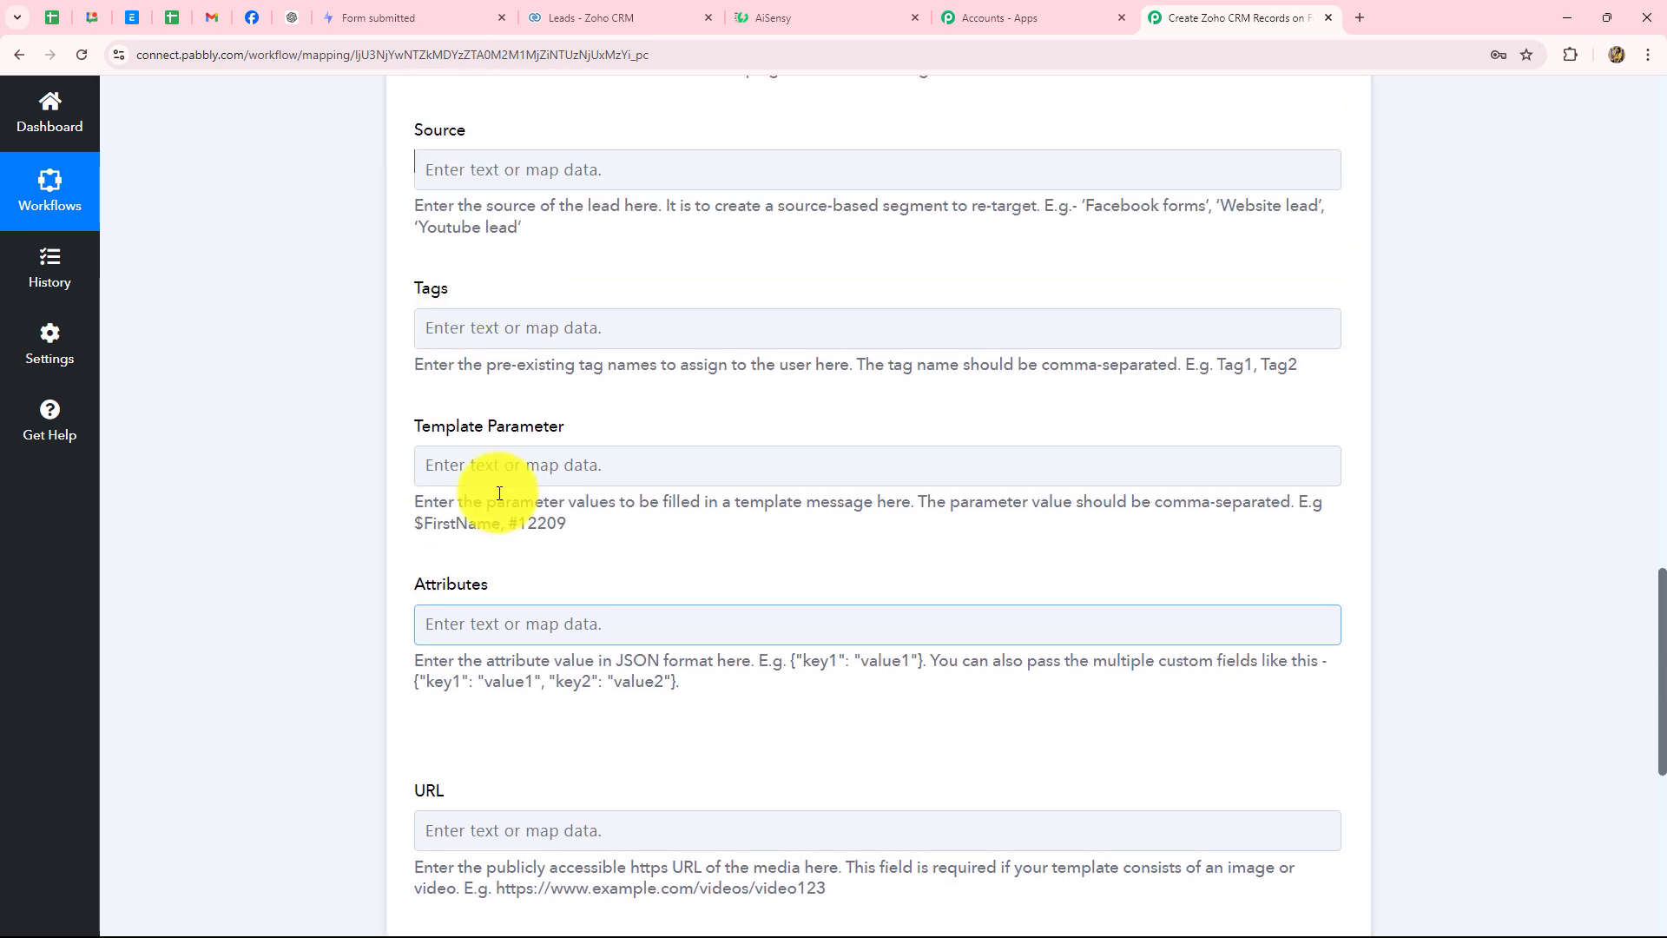
- Set the Template Parameter to the Formspark submission's Name value
left_click(645, 451)
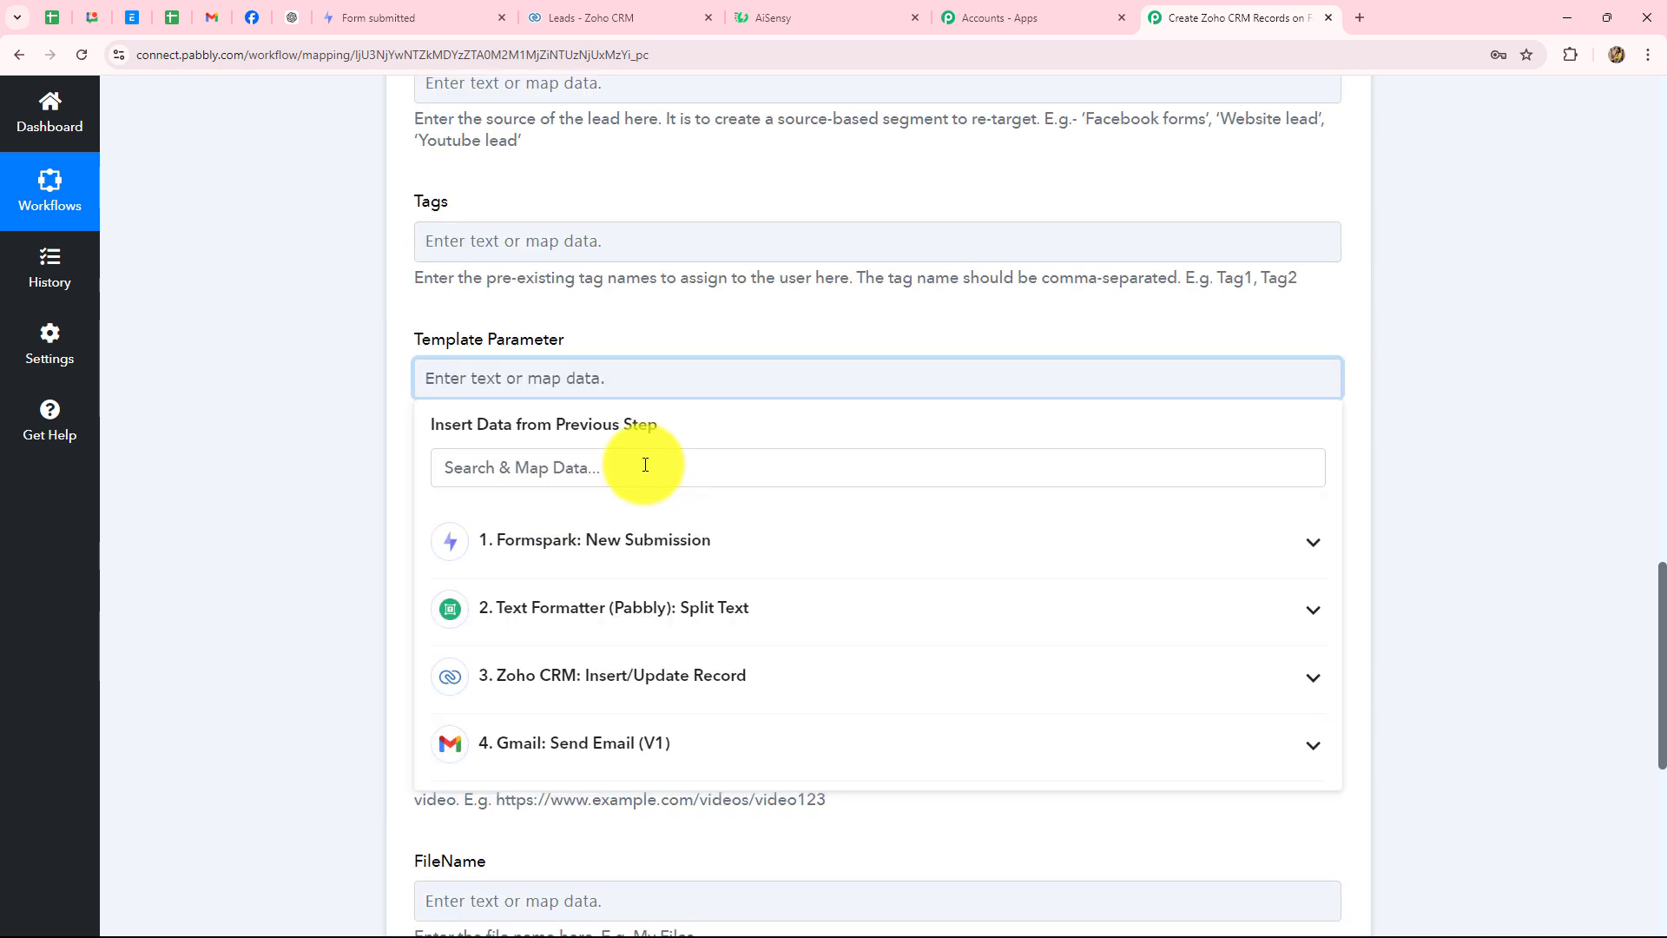
left_click(677, 540)
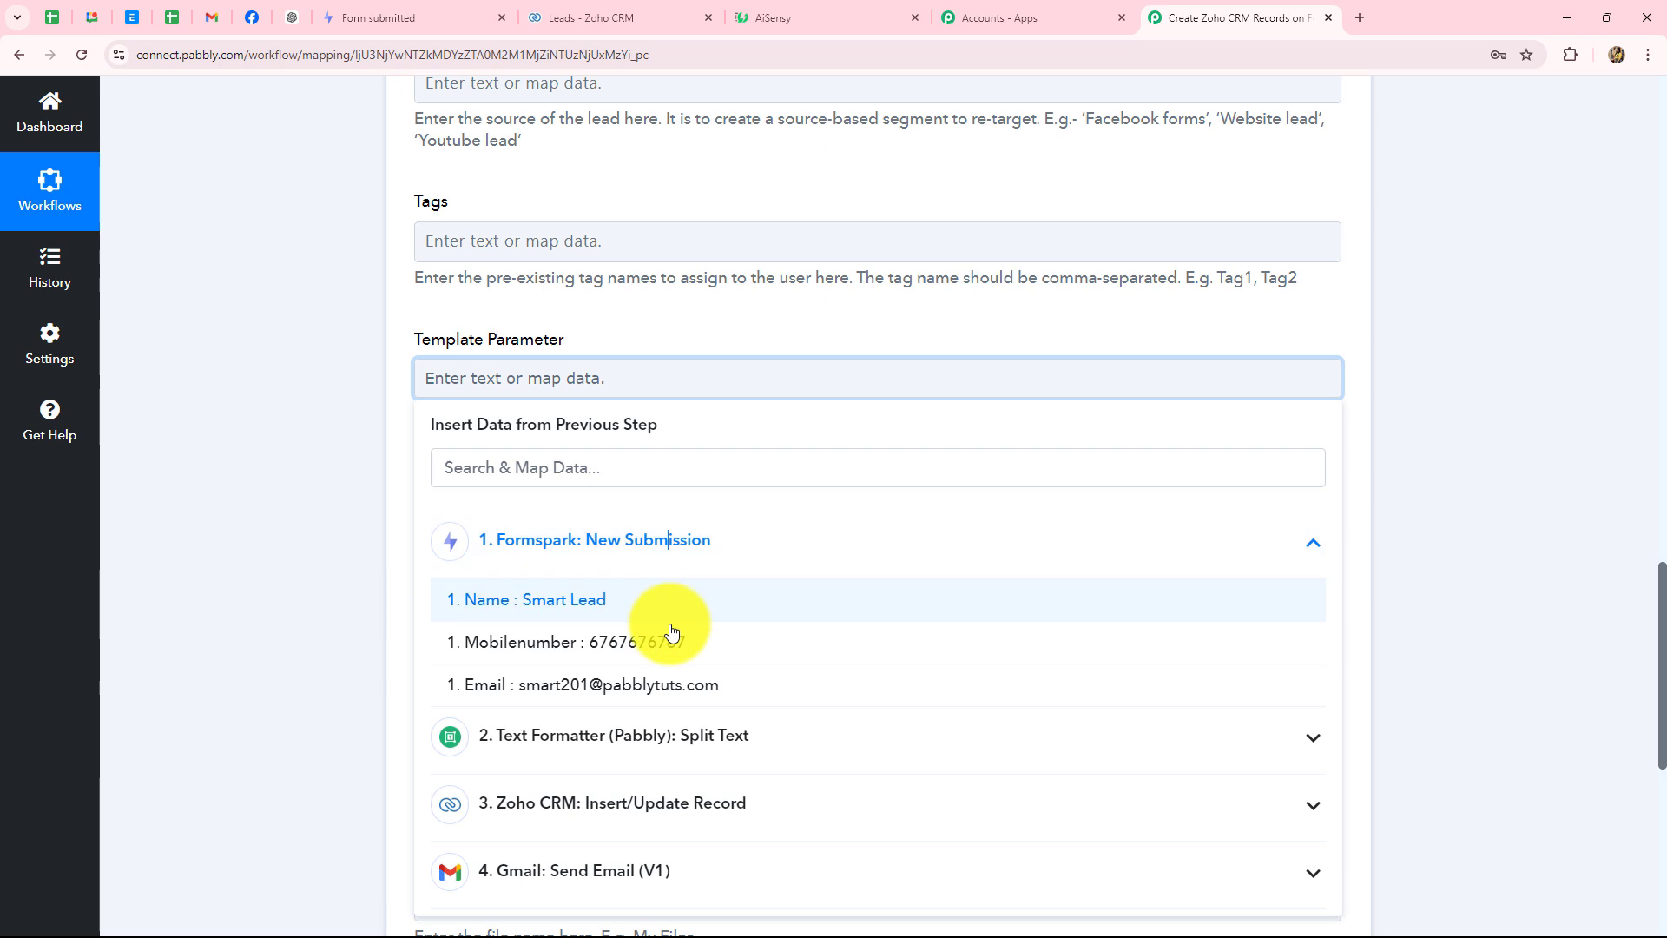
left_click(632, 614)
left_click(236, 524)
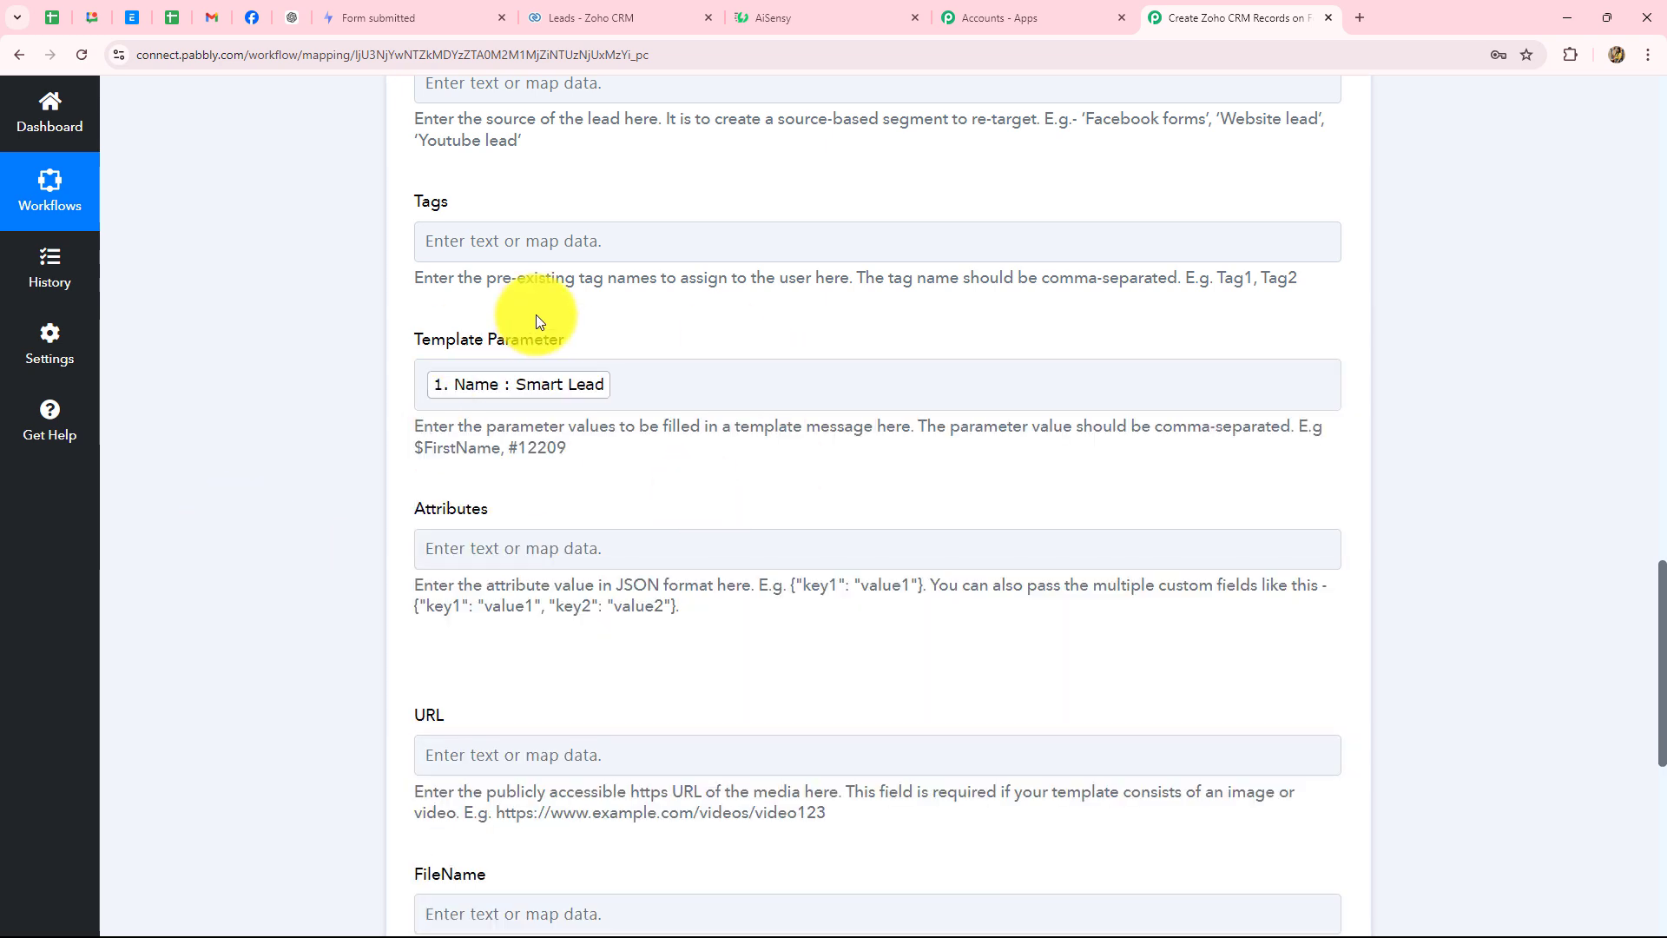
left_click(616, 373)
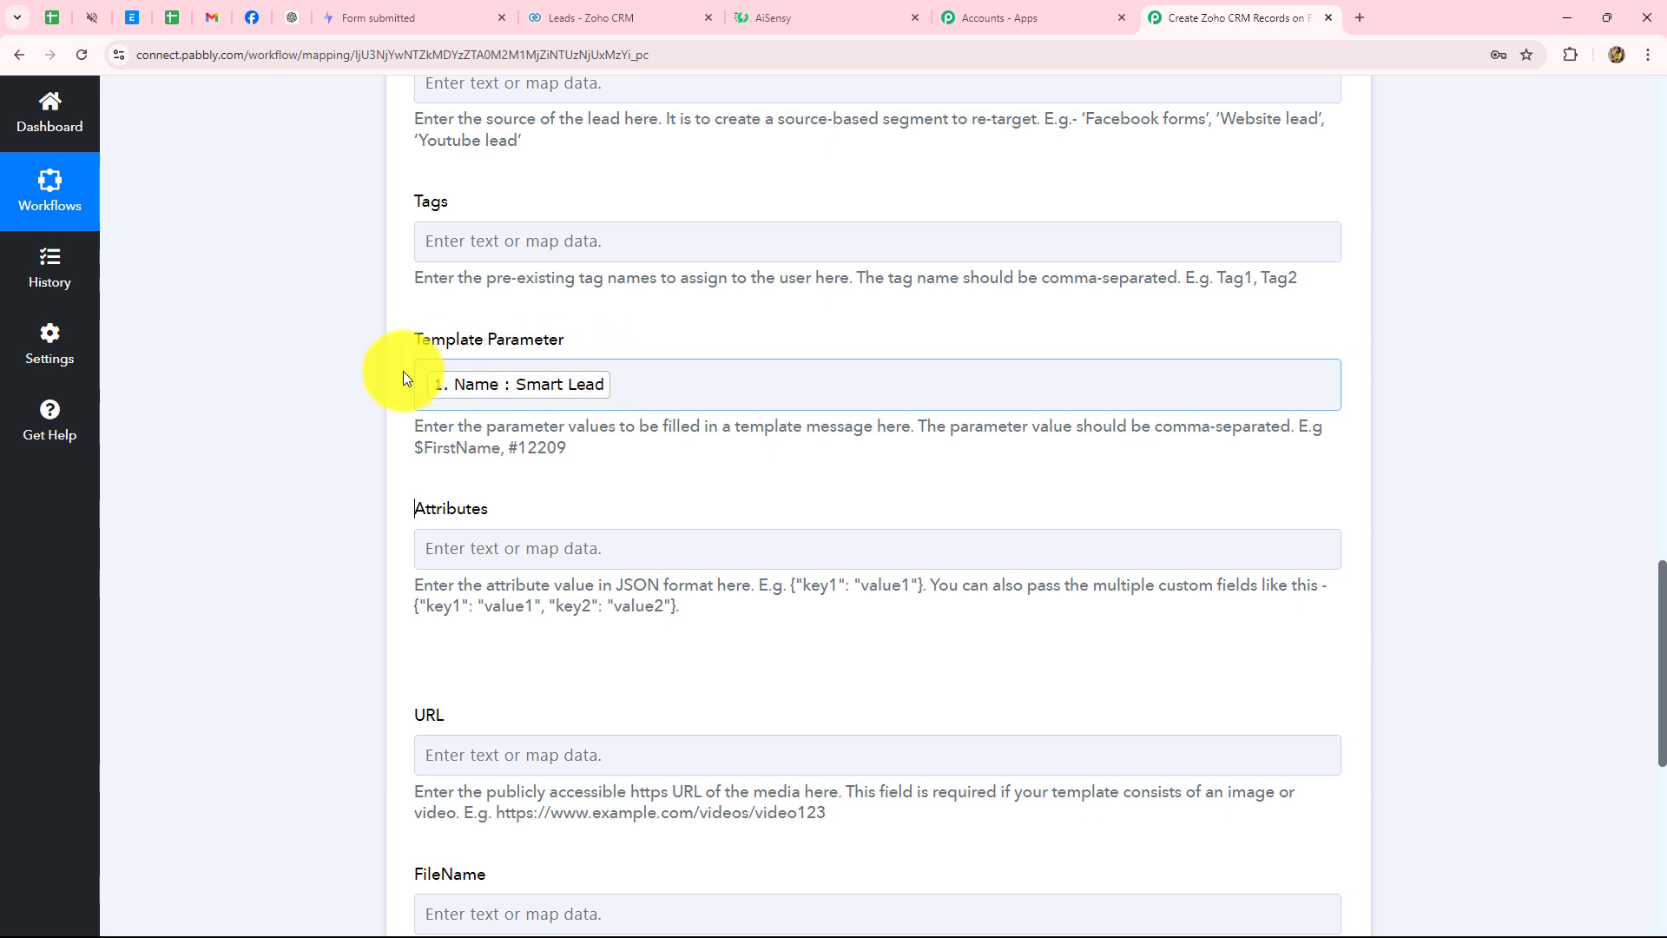
left_click(616, 384)
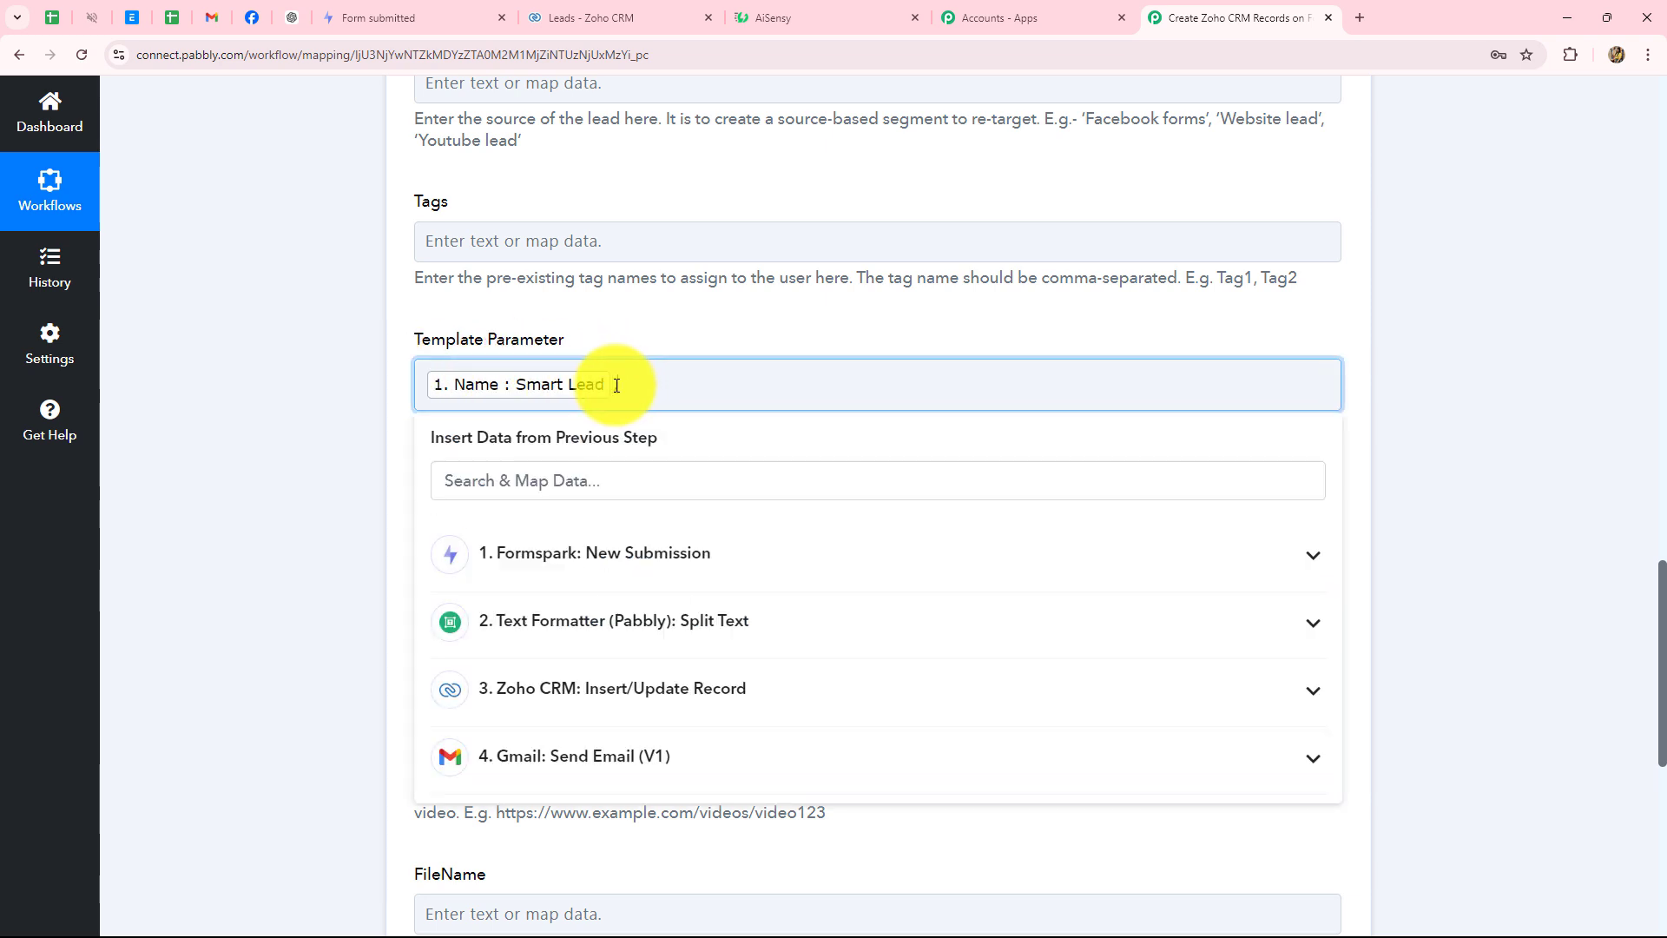
type(",")
key("BackSpace")
key("BackSpace")
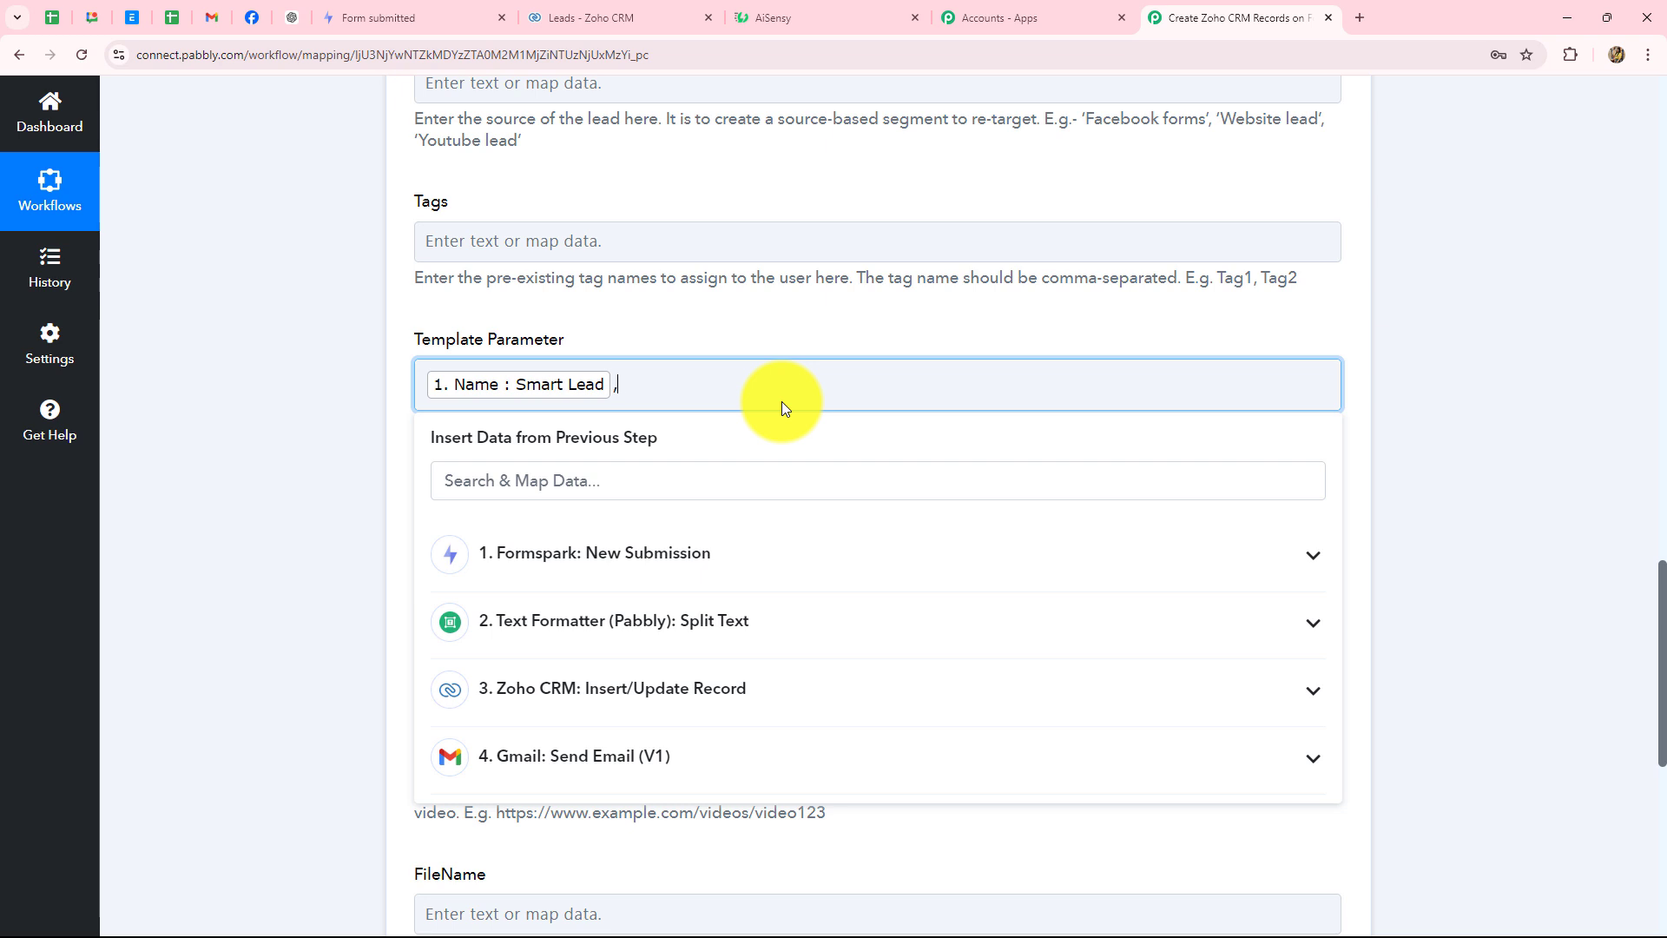
left_click(403, 512)
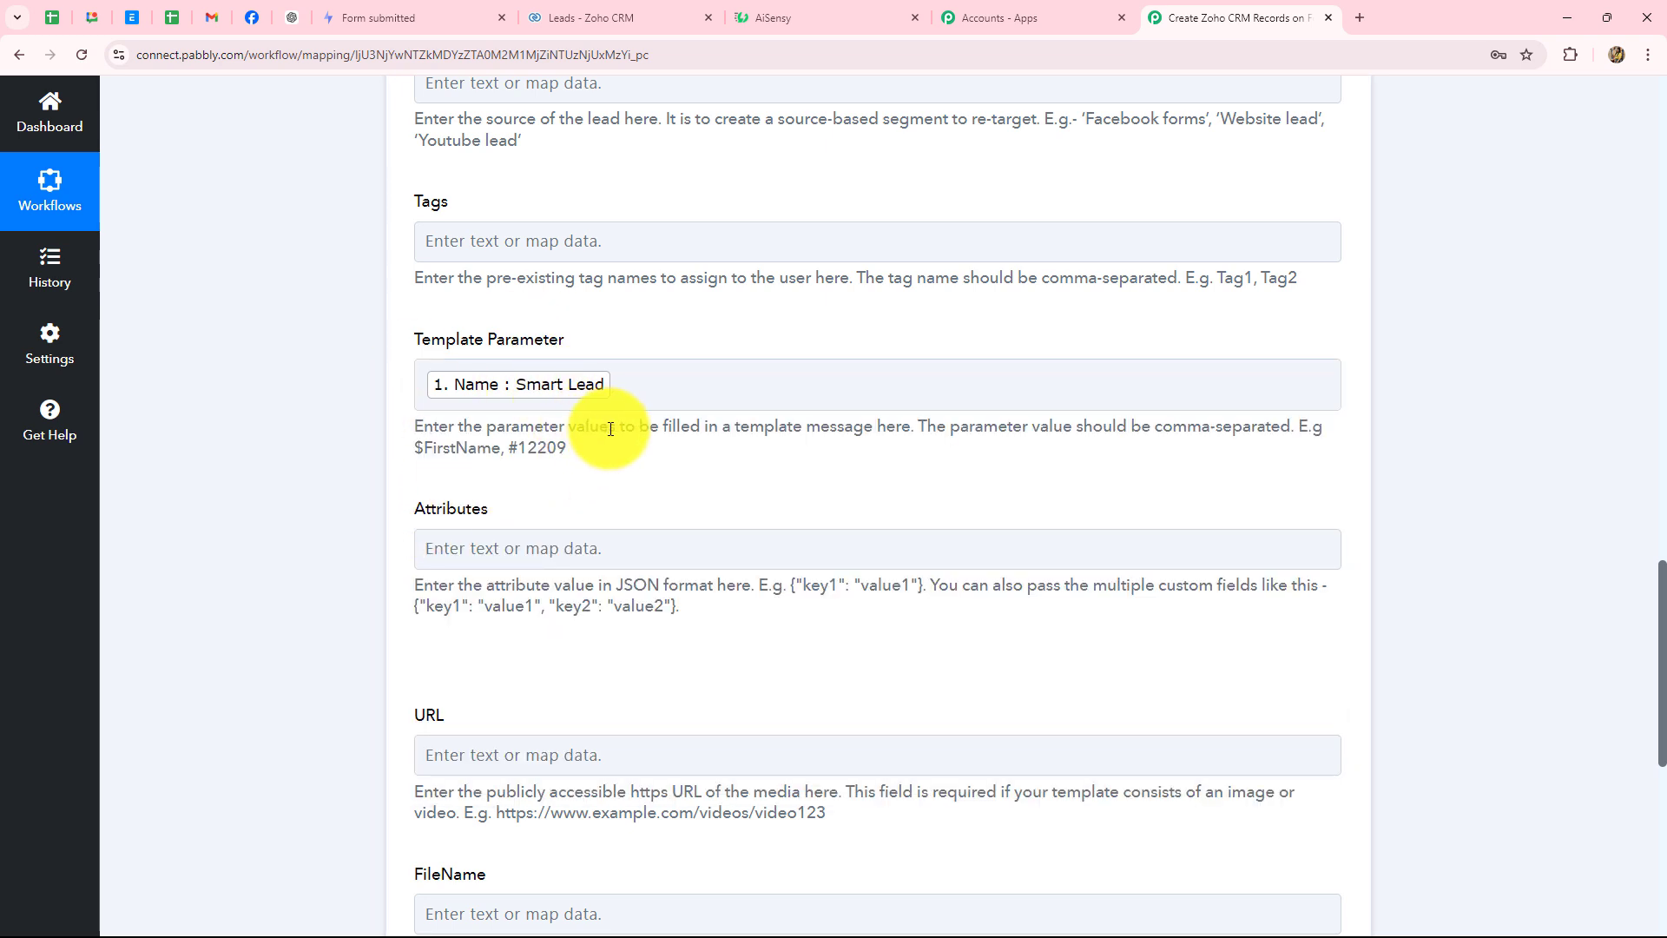
scroll(609, 430, "down", 4)
scroll(590, 433, "down", 3)
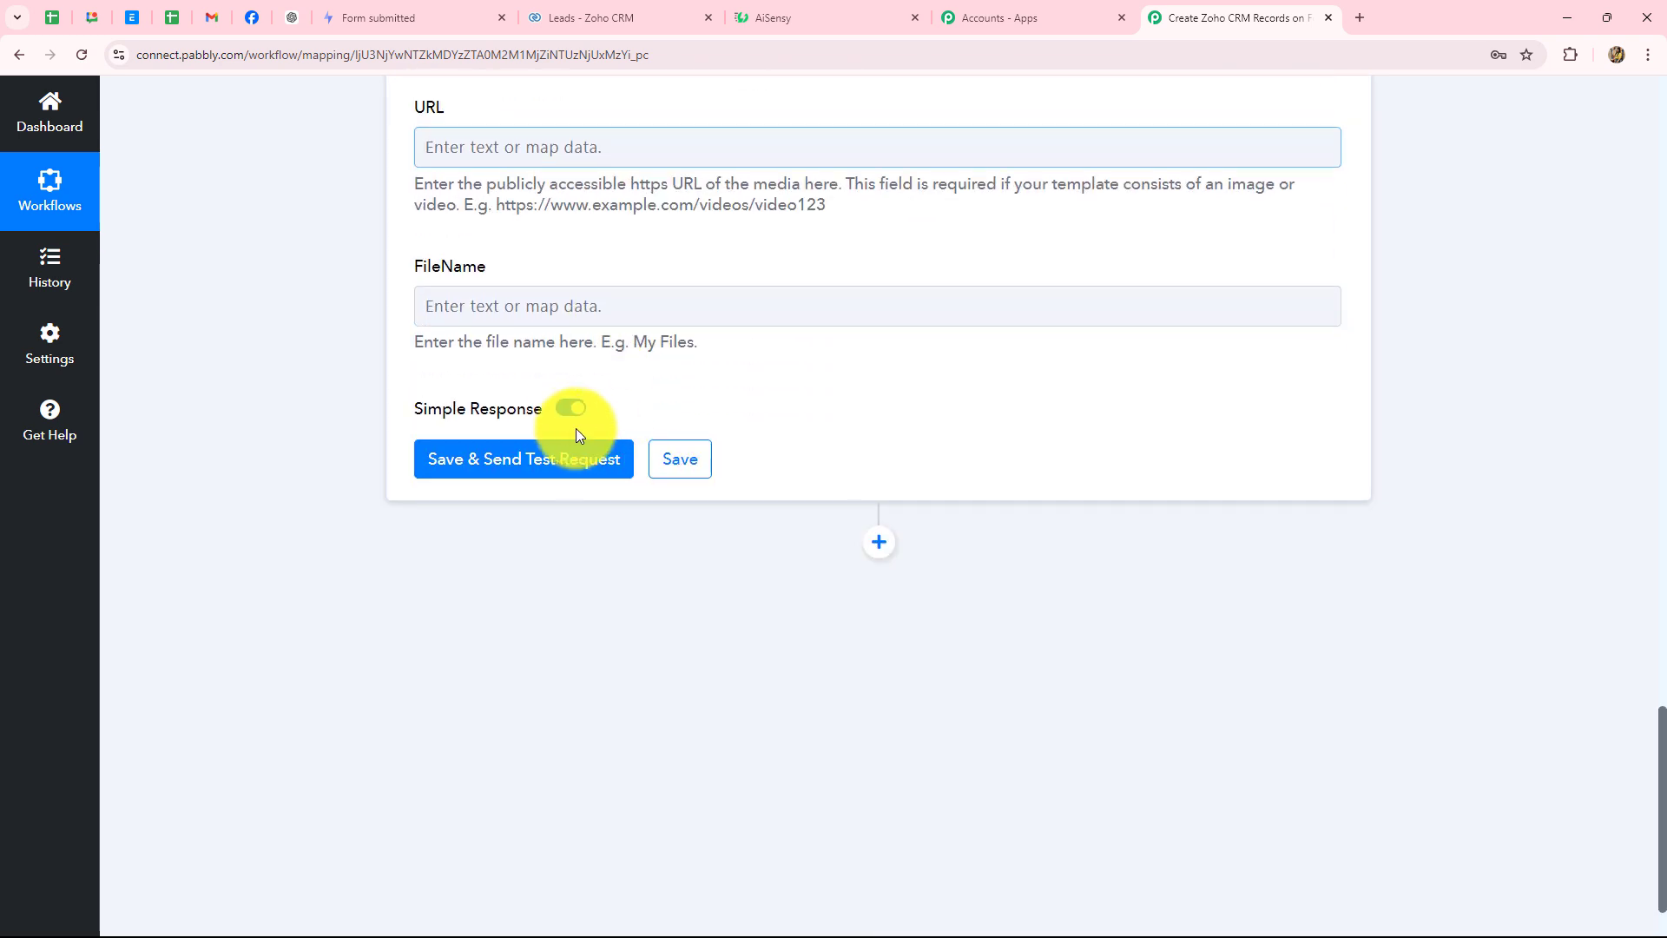
- Send a test request for the WhatsApp template step and confirm Success: true with a submitted message id
left_click(546, 457)
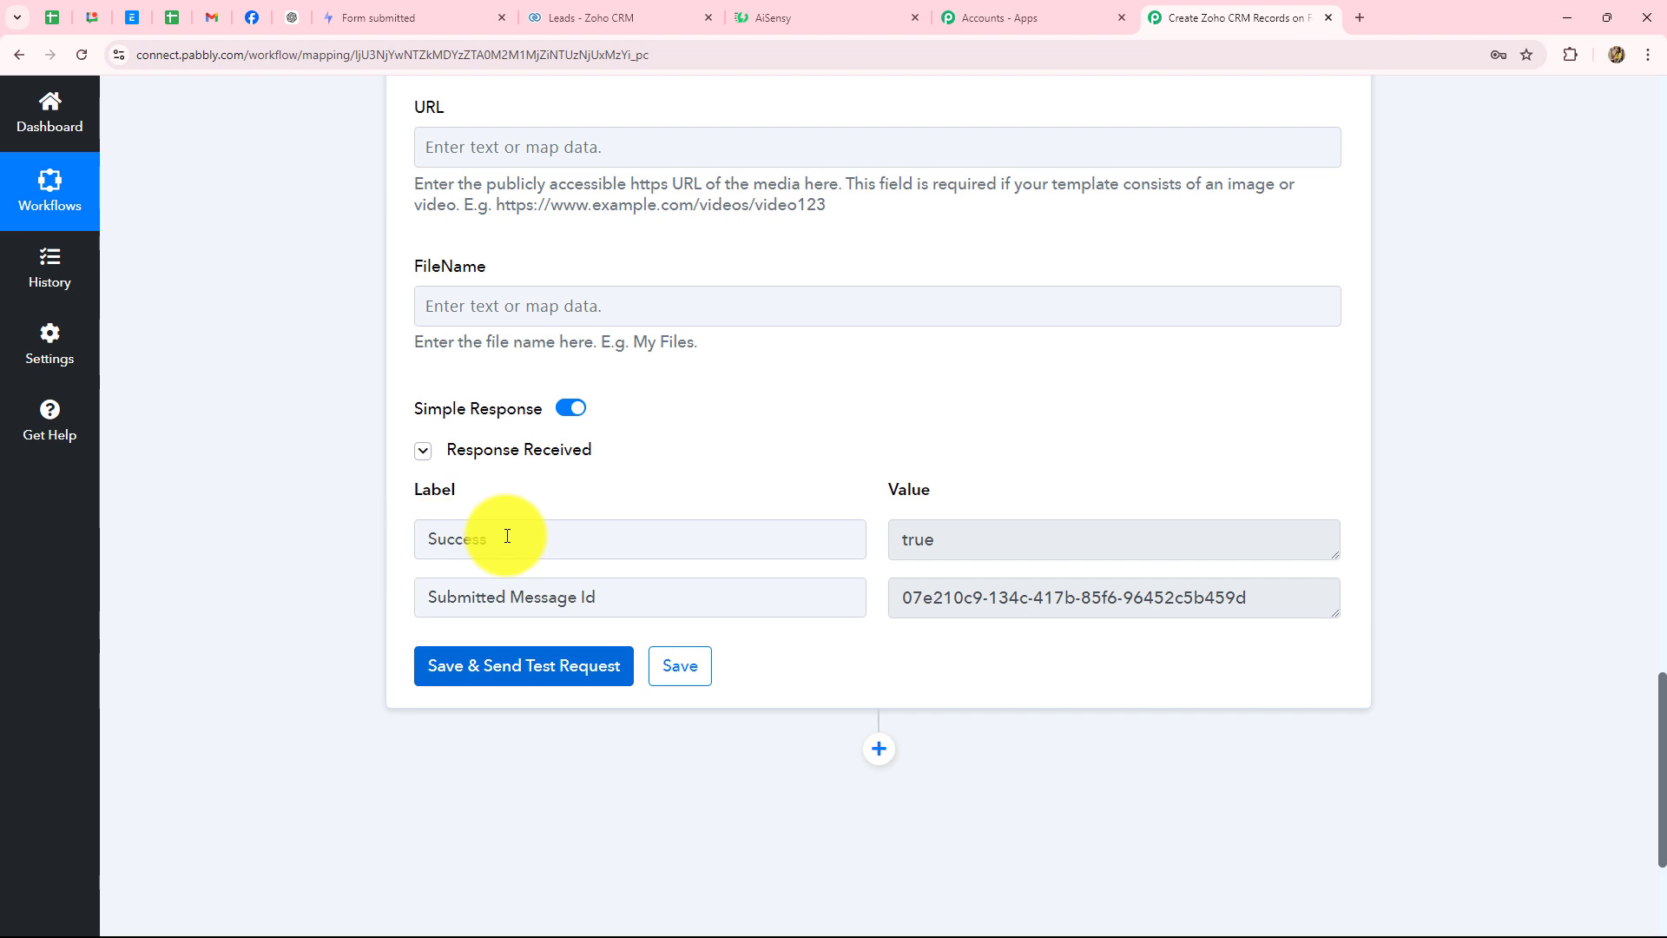
left_click_drag(934, 536, 863, 551)
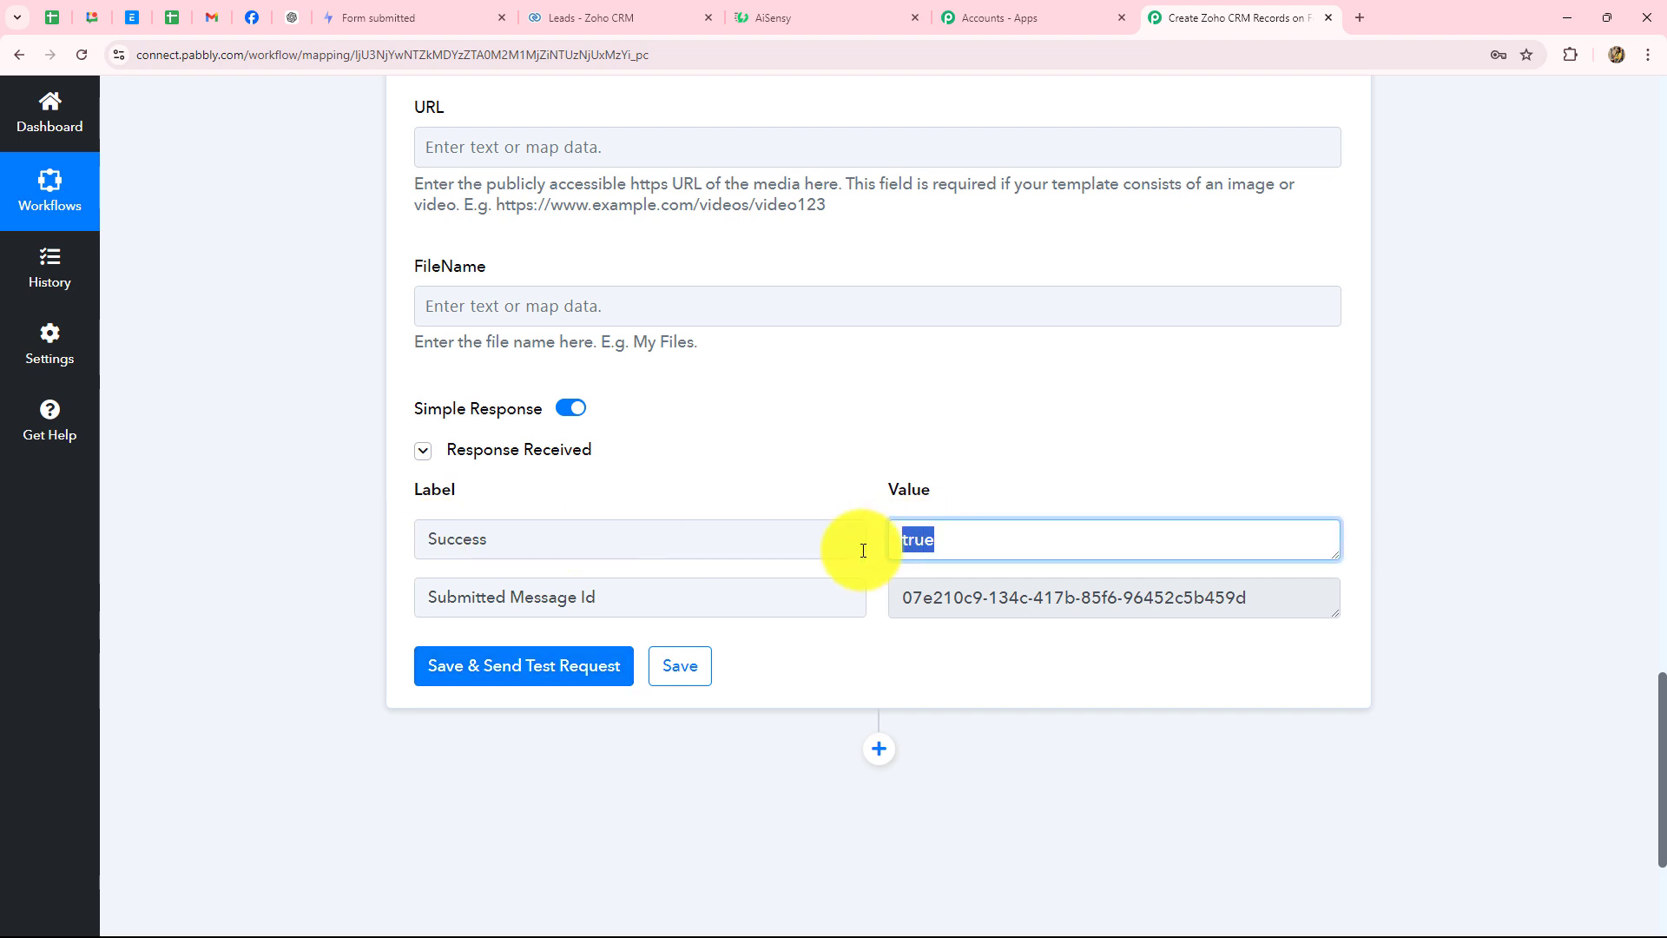
scroll(1373, 474, "up", 3)
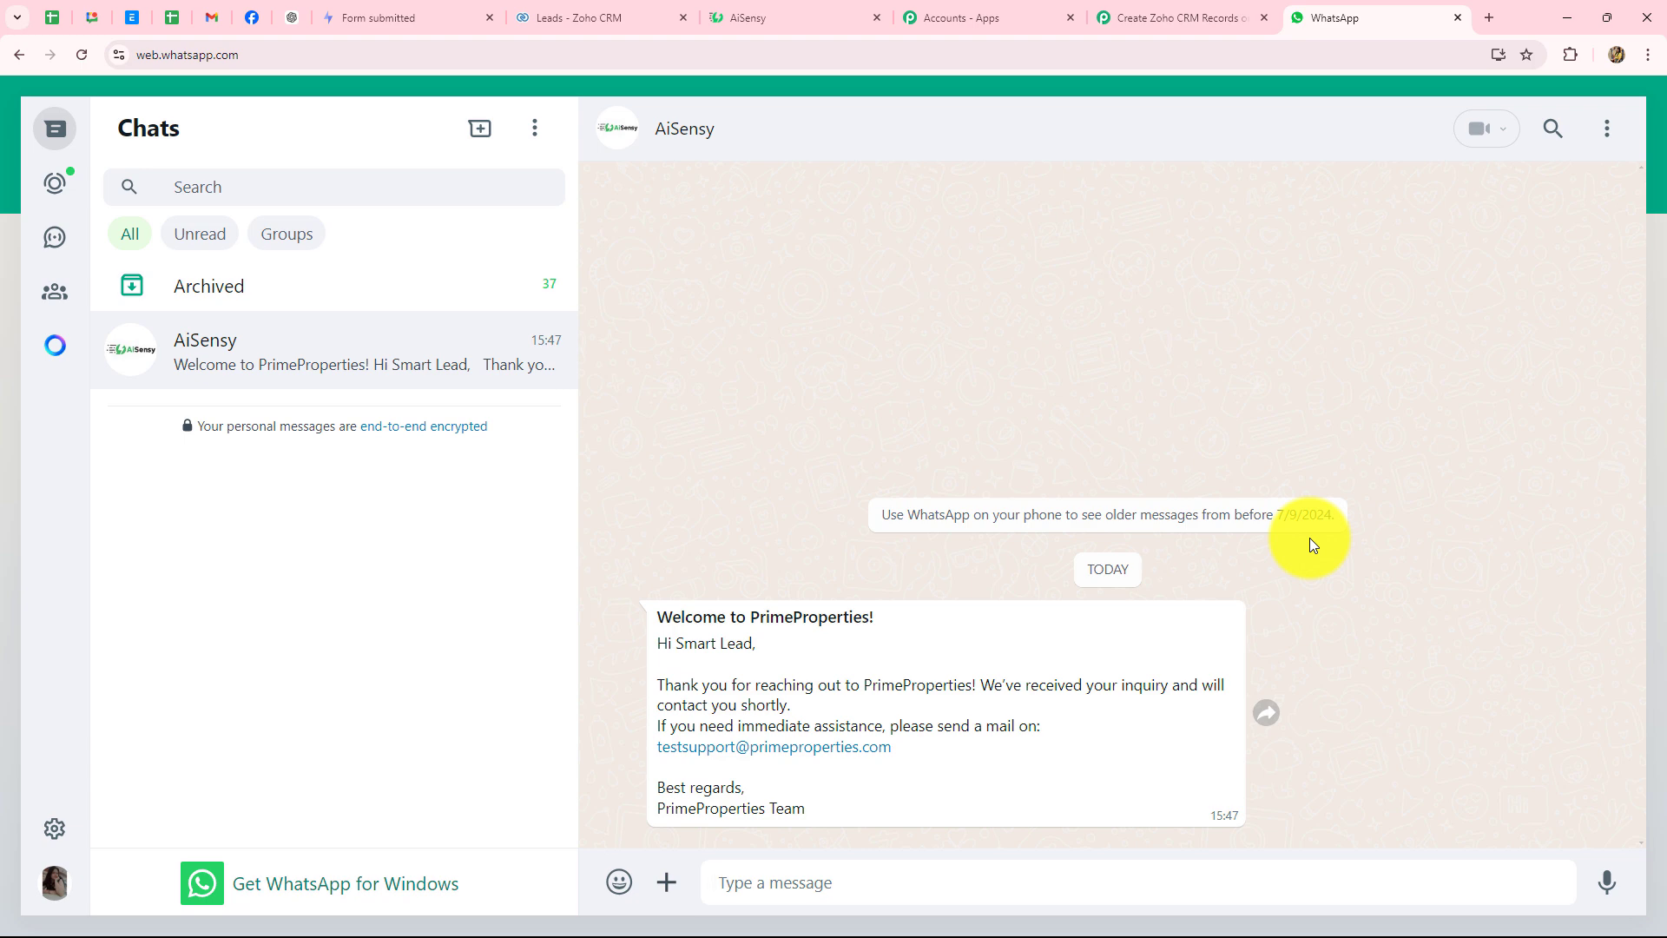
- Go back to the 'Create Zoho CRM Records' workflow tab after reading the AiSensy welcome message
left_click(1172, 25)
scroll(1588, 429, "up", 20)
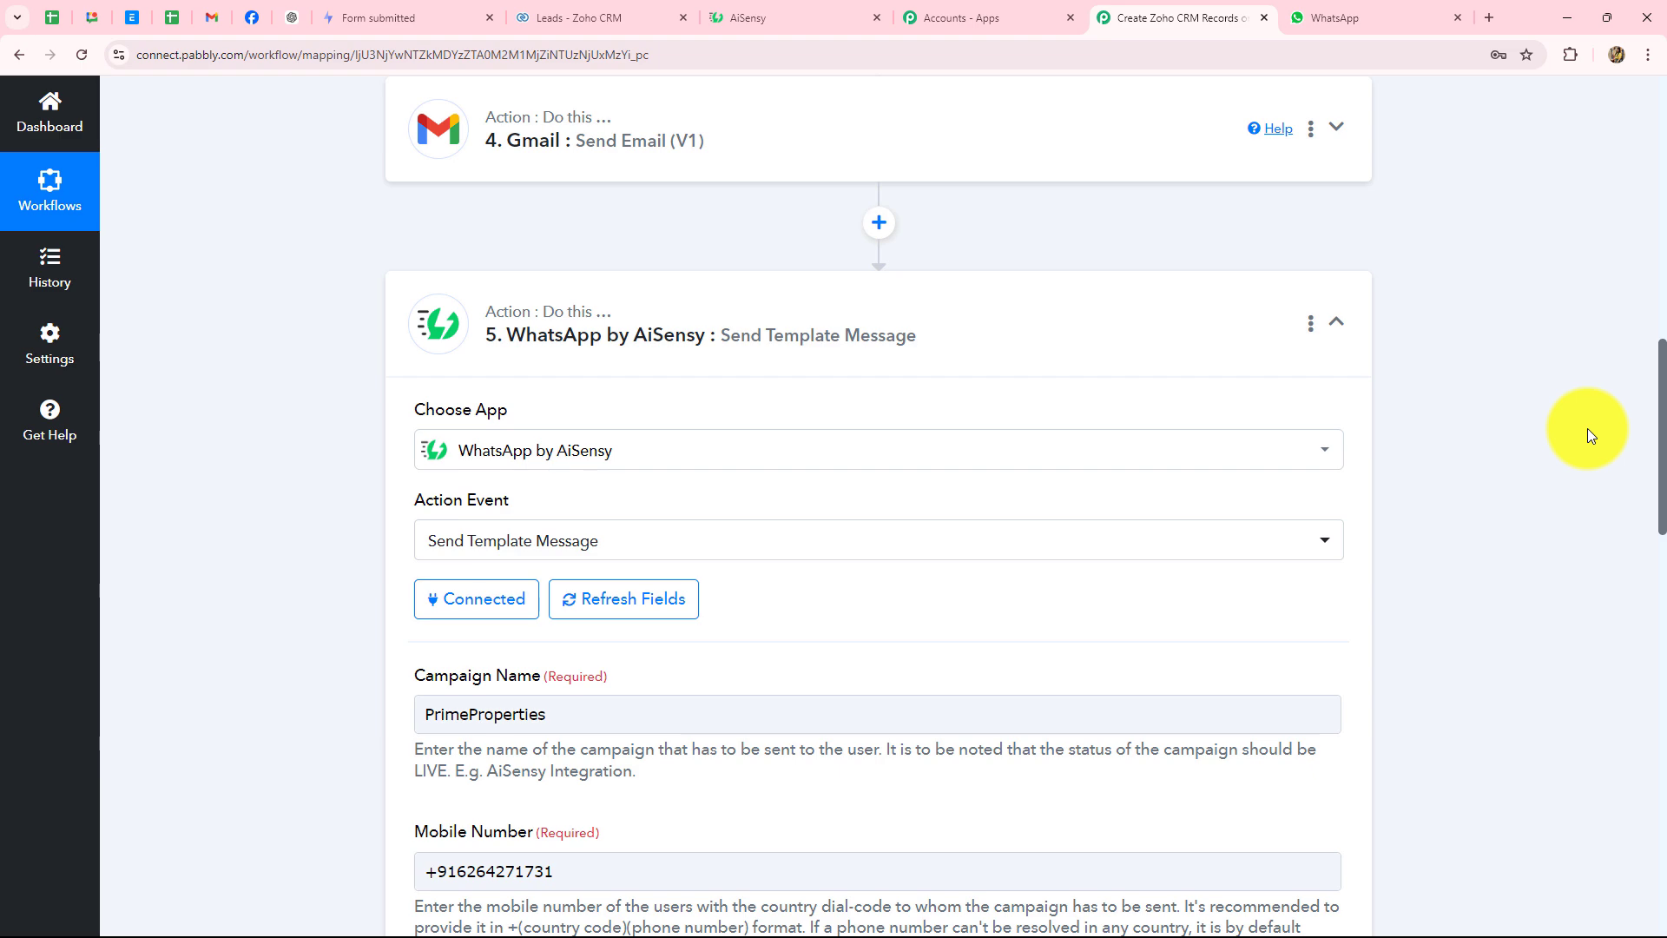
scroll(1482, 653, "up", 5)
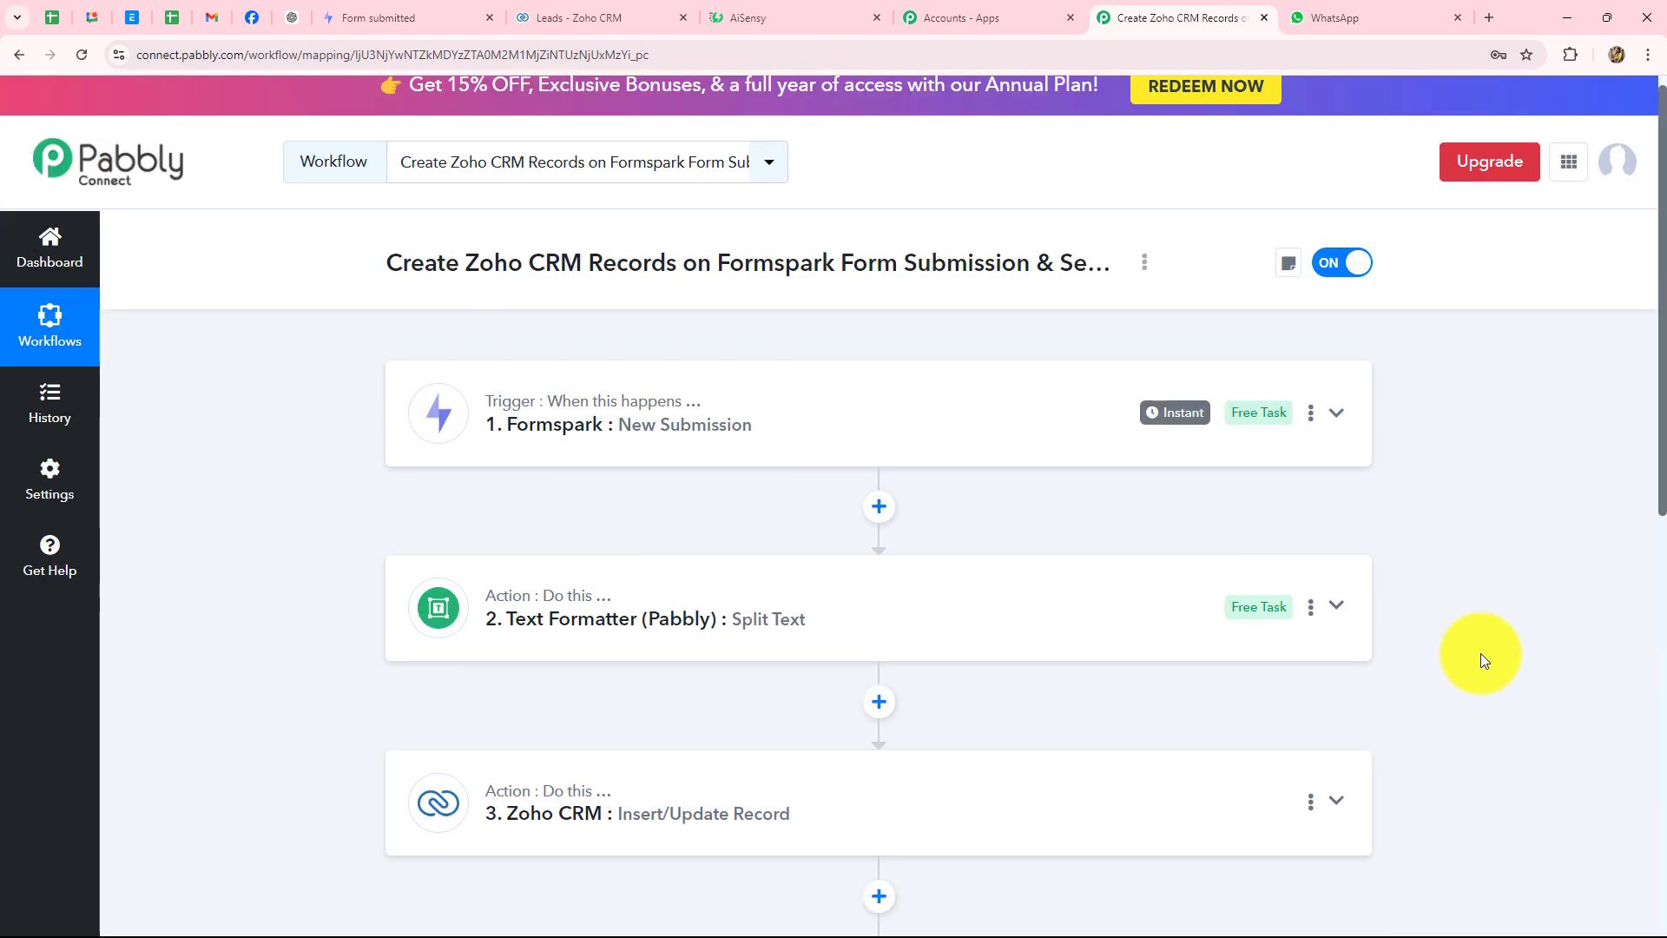
scroll(1481, 653, "down", 5)
scroll(1482, 653, "up", 5)
scroll(1482, 653, "down", 3)
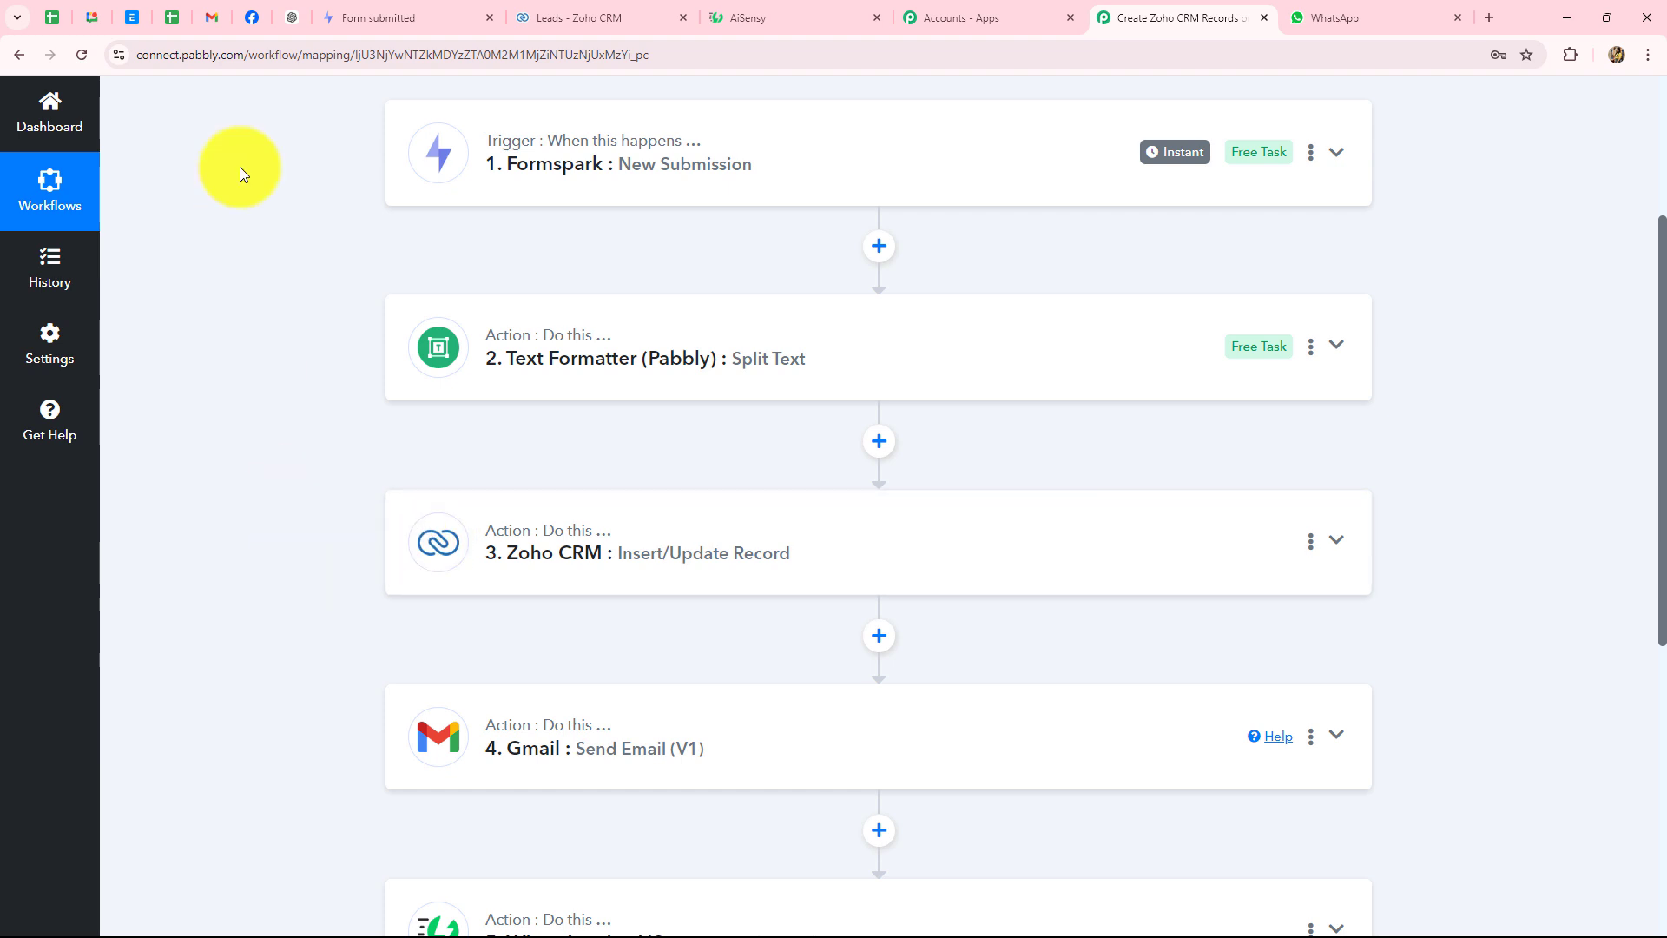
scroll(578, 369, "down", 3)
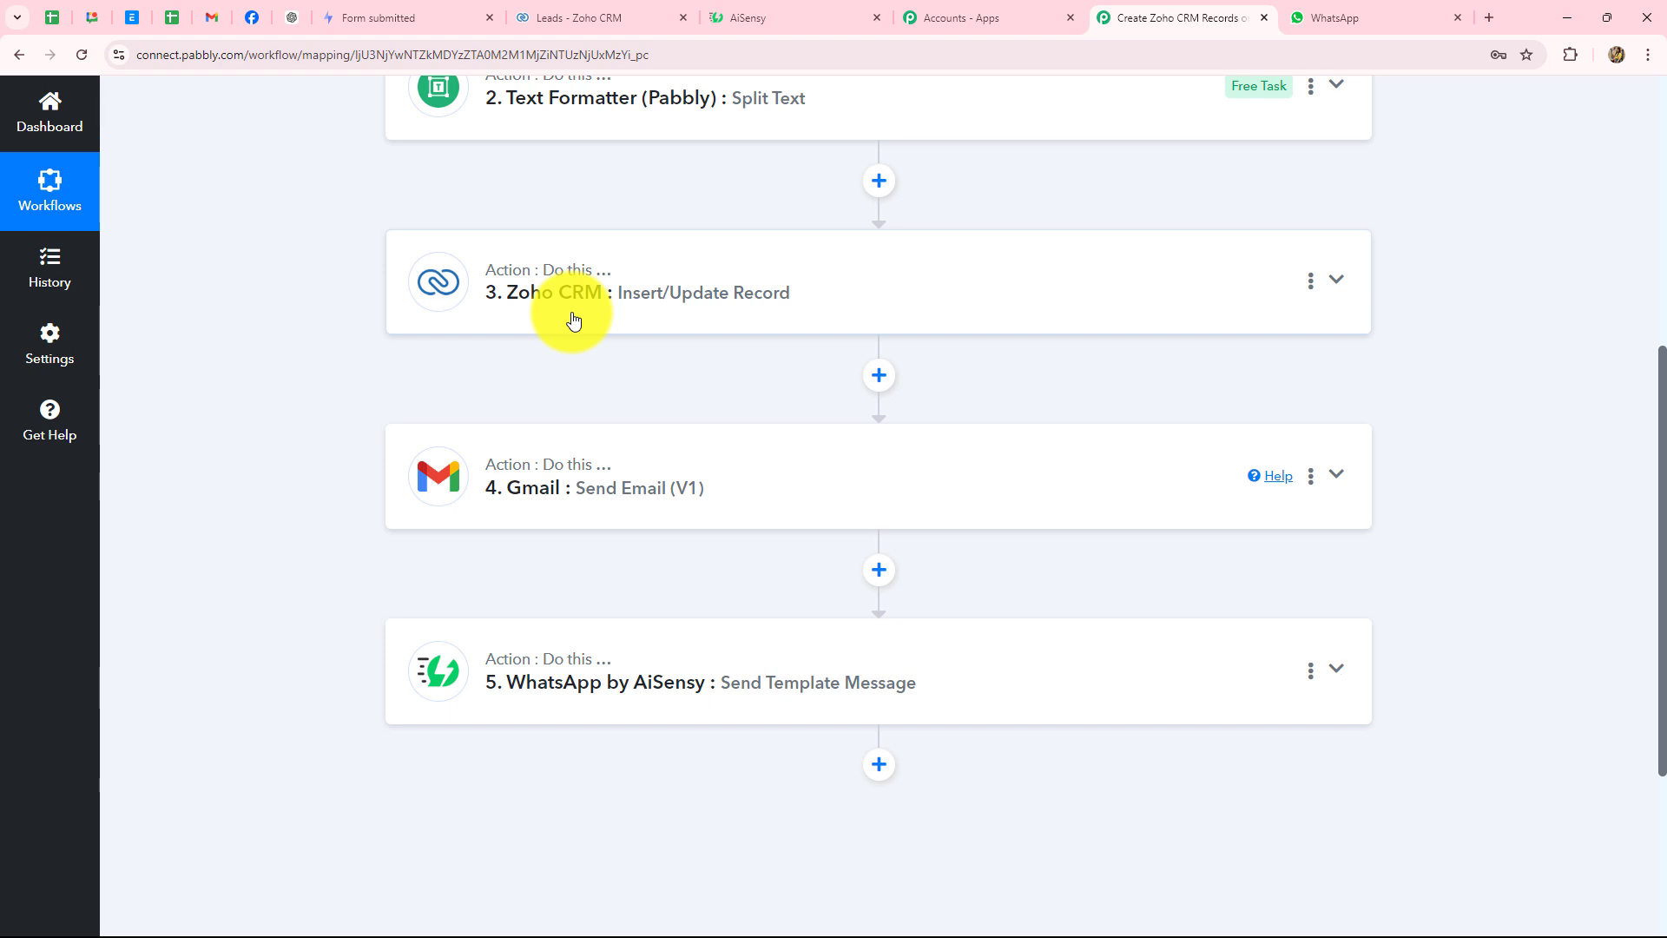
scroll(558, 290, "up", 3)
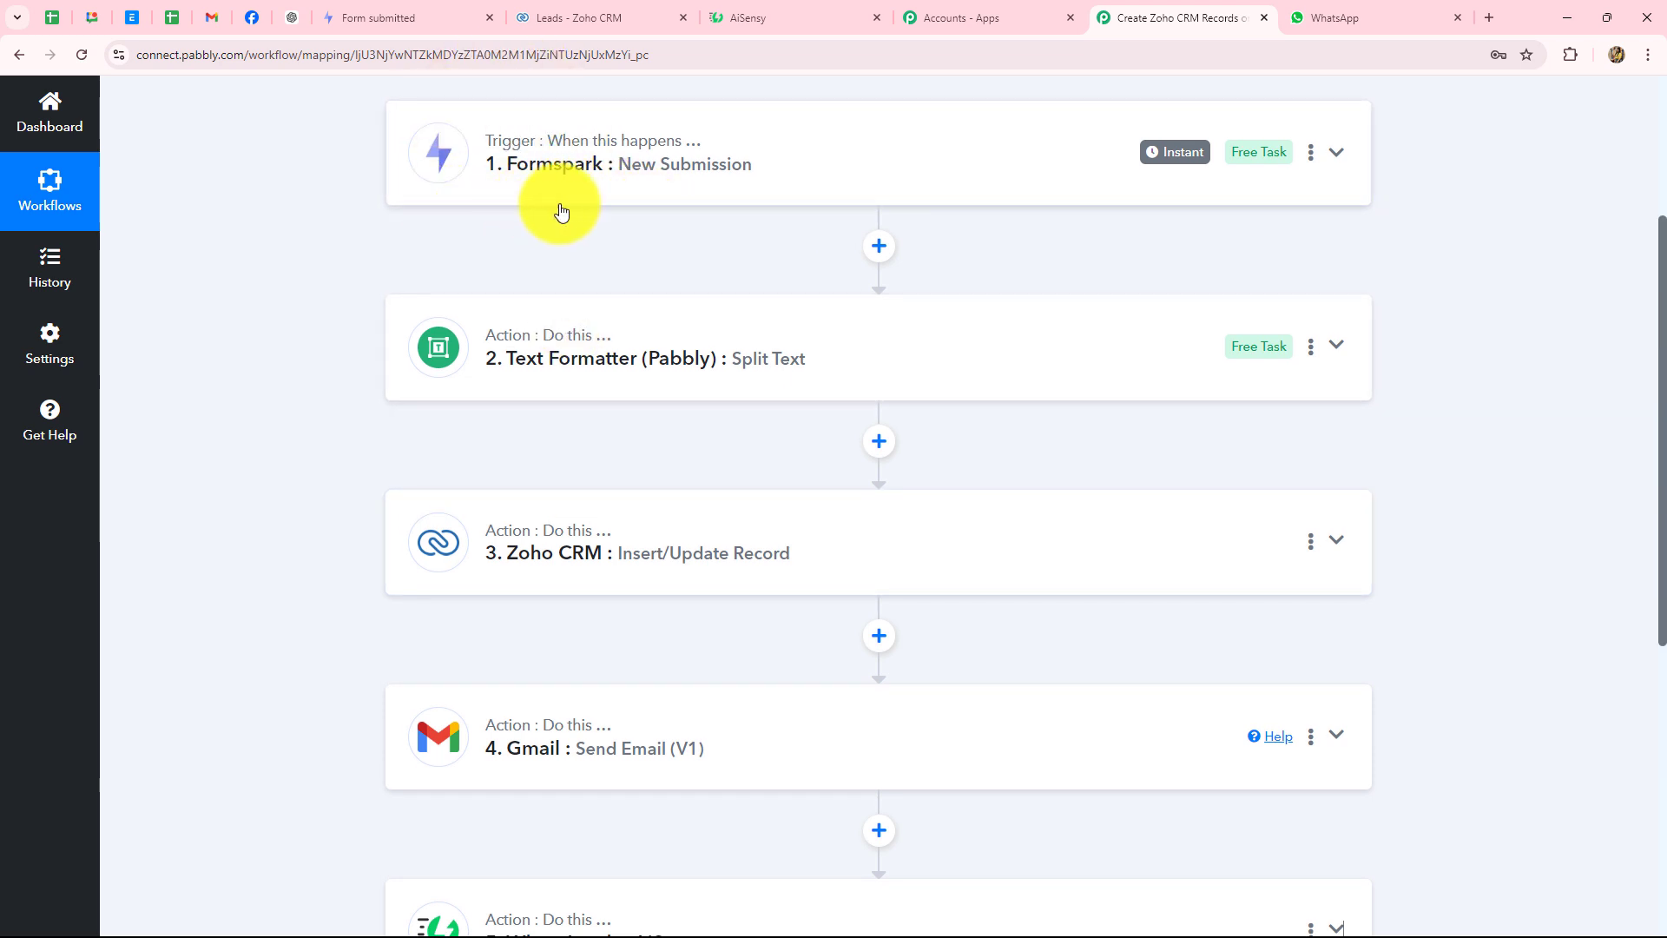
scroll(529, 419, "down", 2)
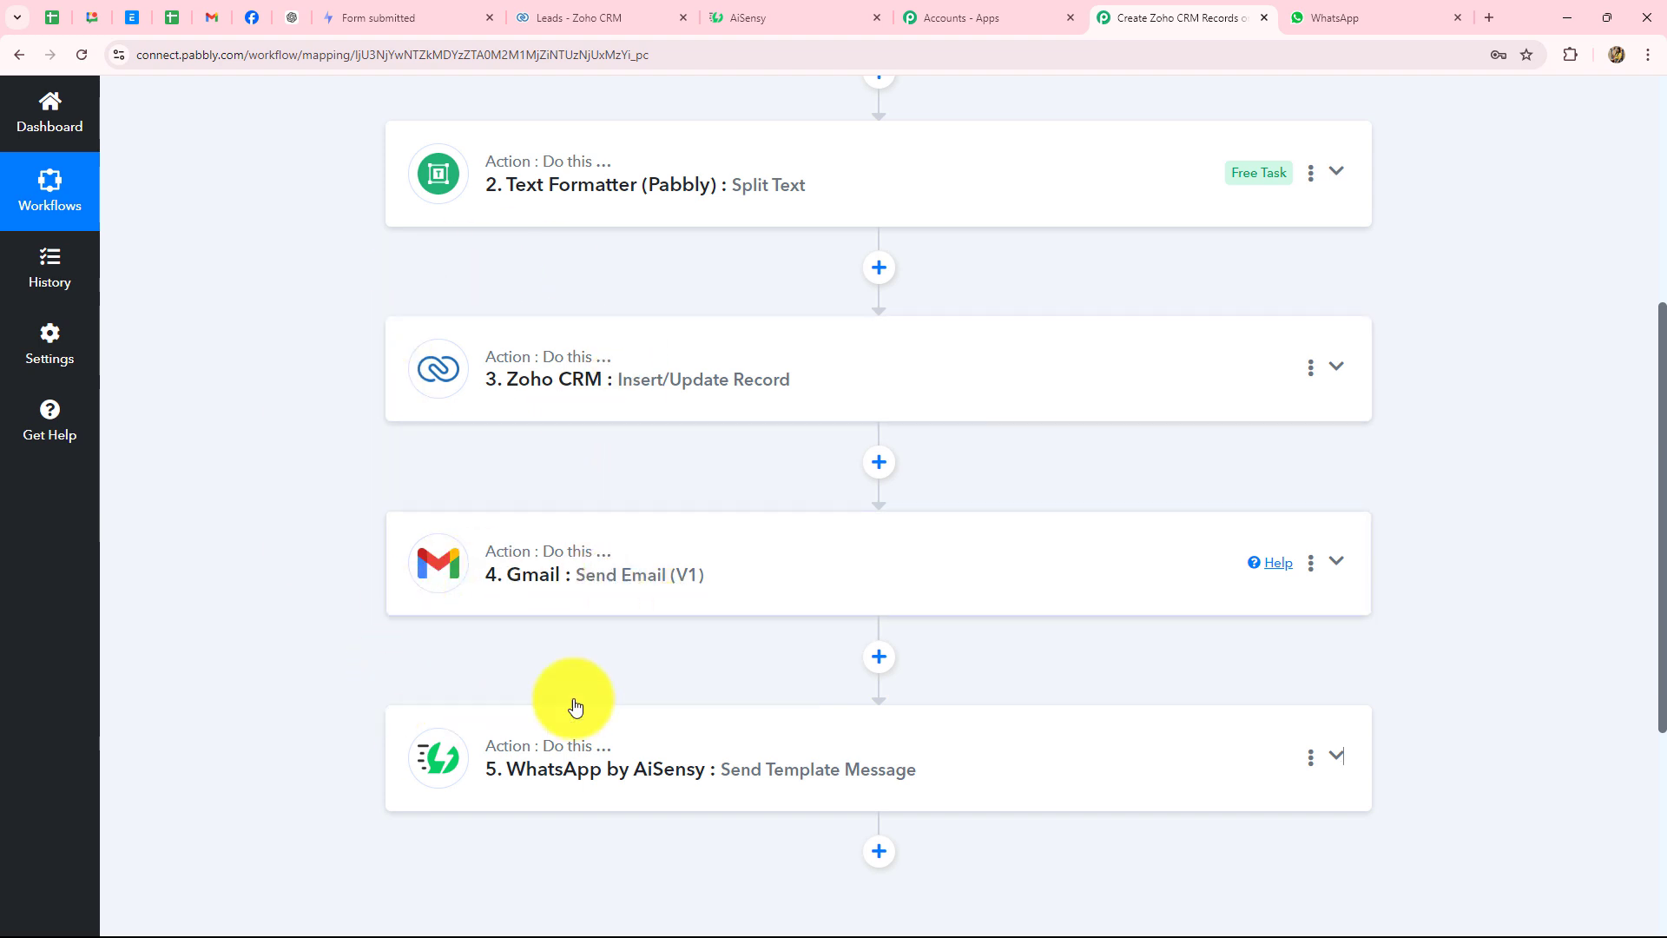
scroll(1449, 703, "up", 5)
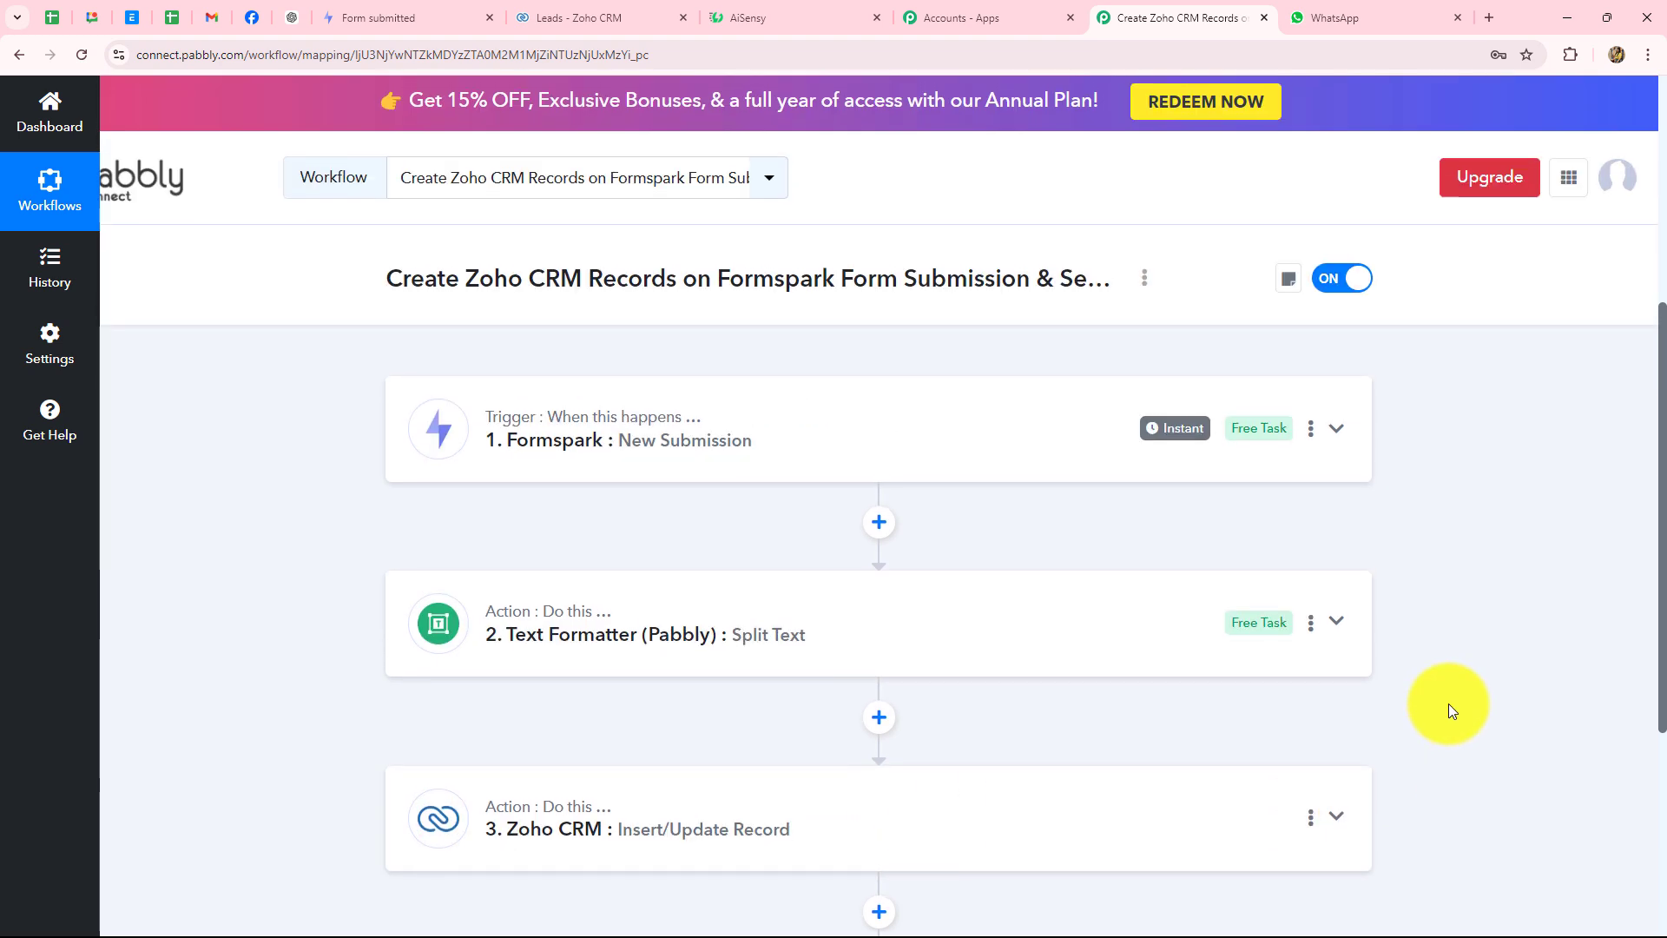
scroll(1448, 703, "down", 4)
scroll(1449, 703, "up", 2)
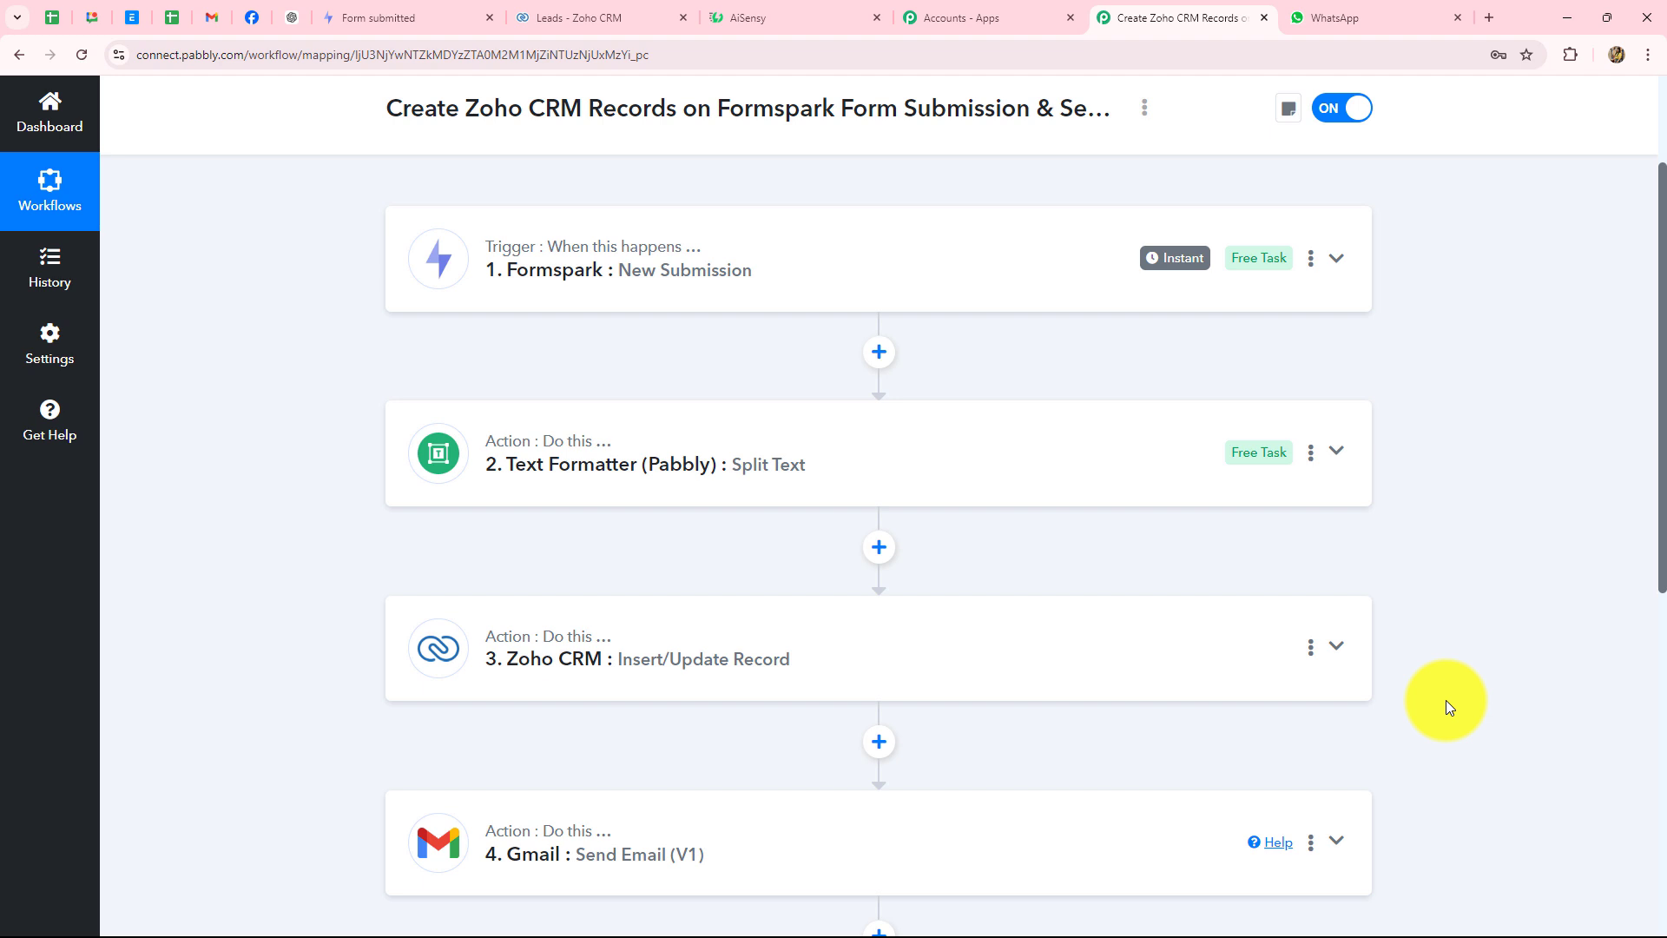
- Submit the Formspark test form with name 'New Lead', a test e-mail address and a mobile number
left_click(422, 24)
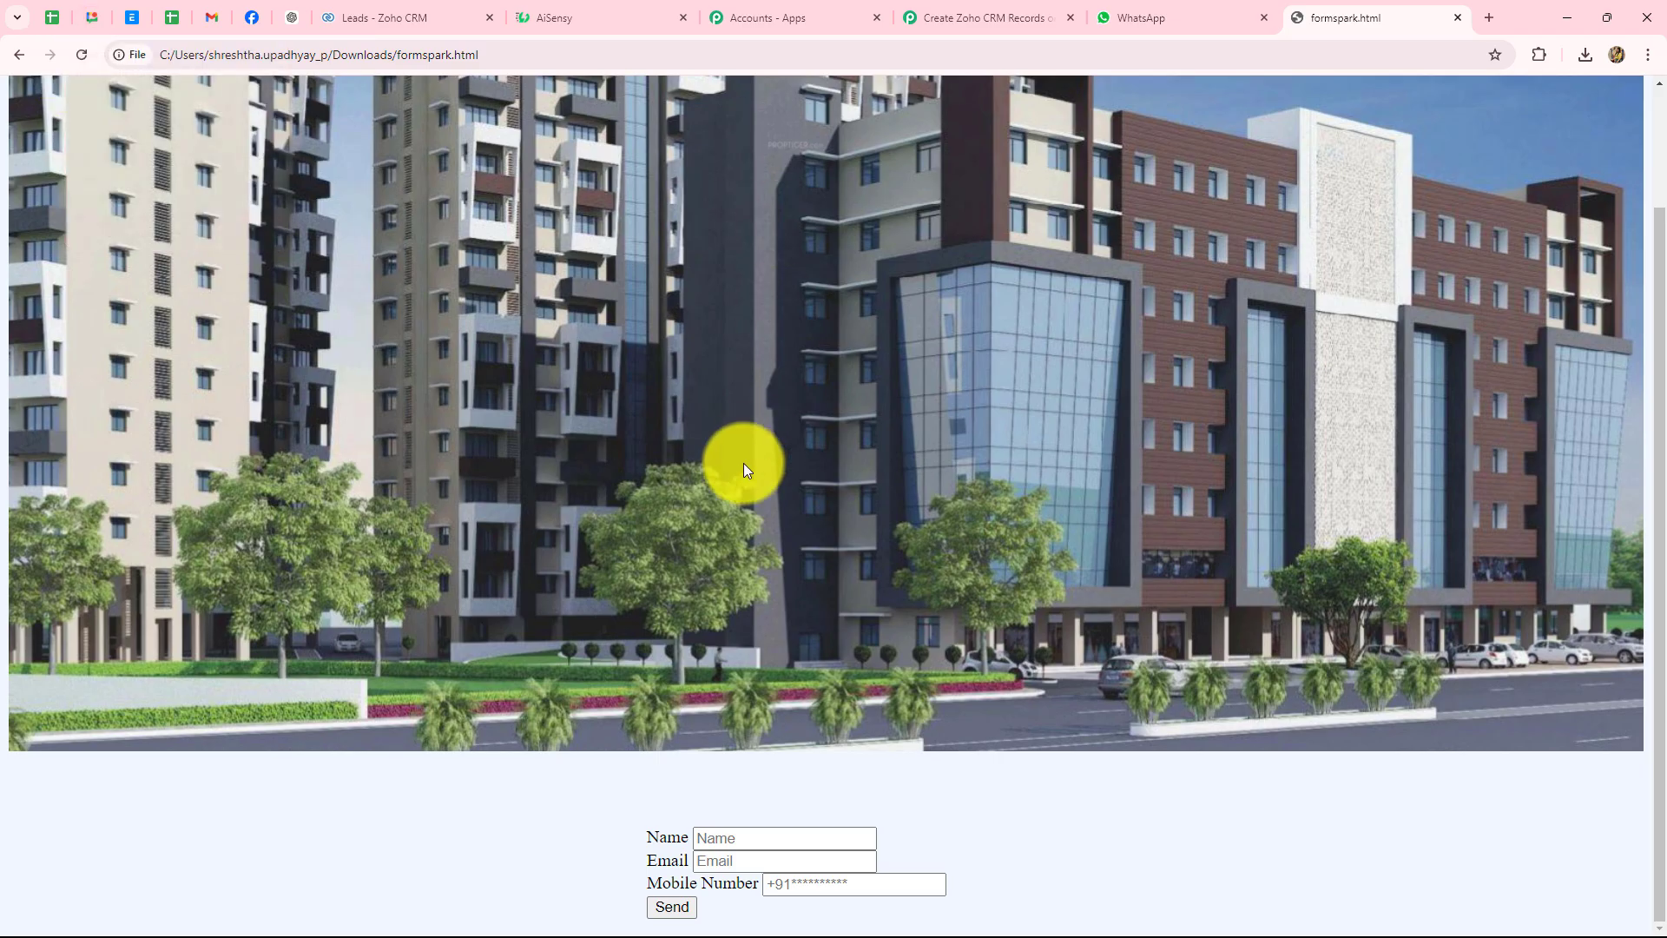
left_click(753, 836)
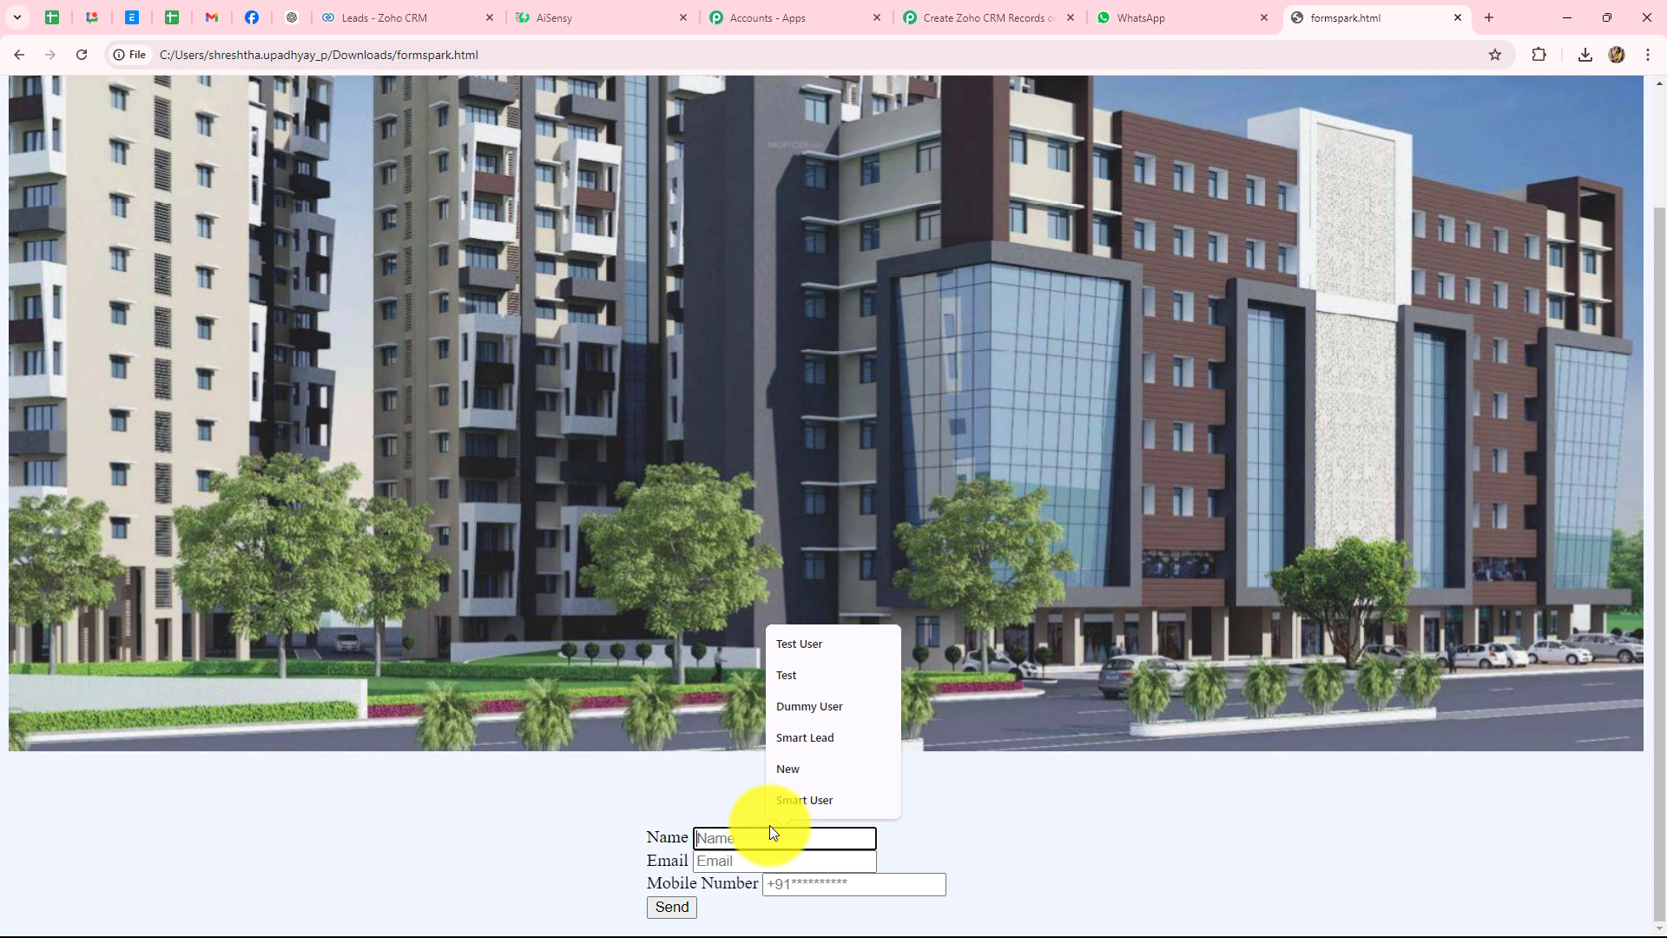
type("New Lead")
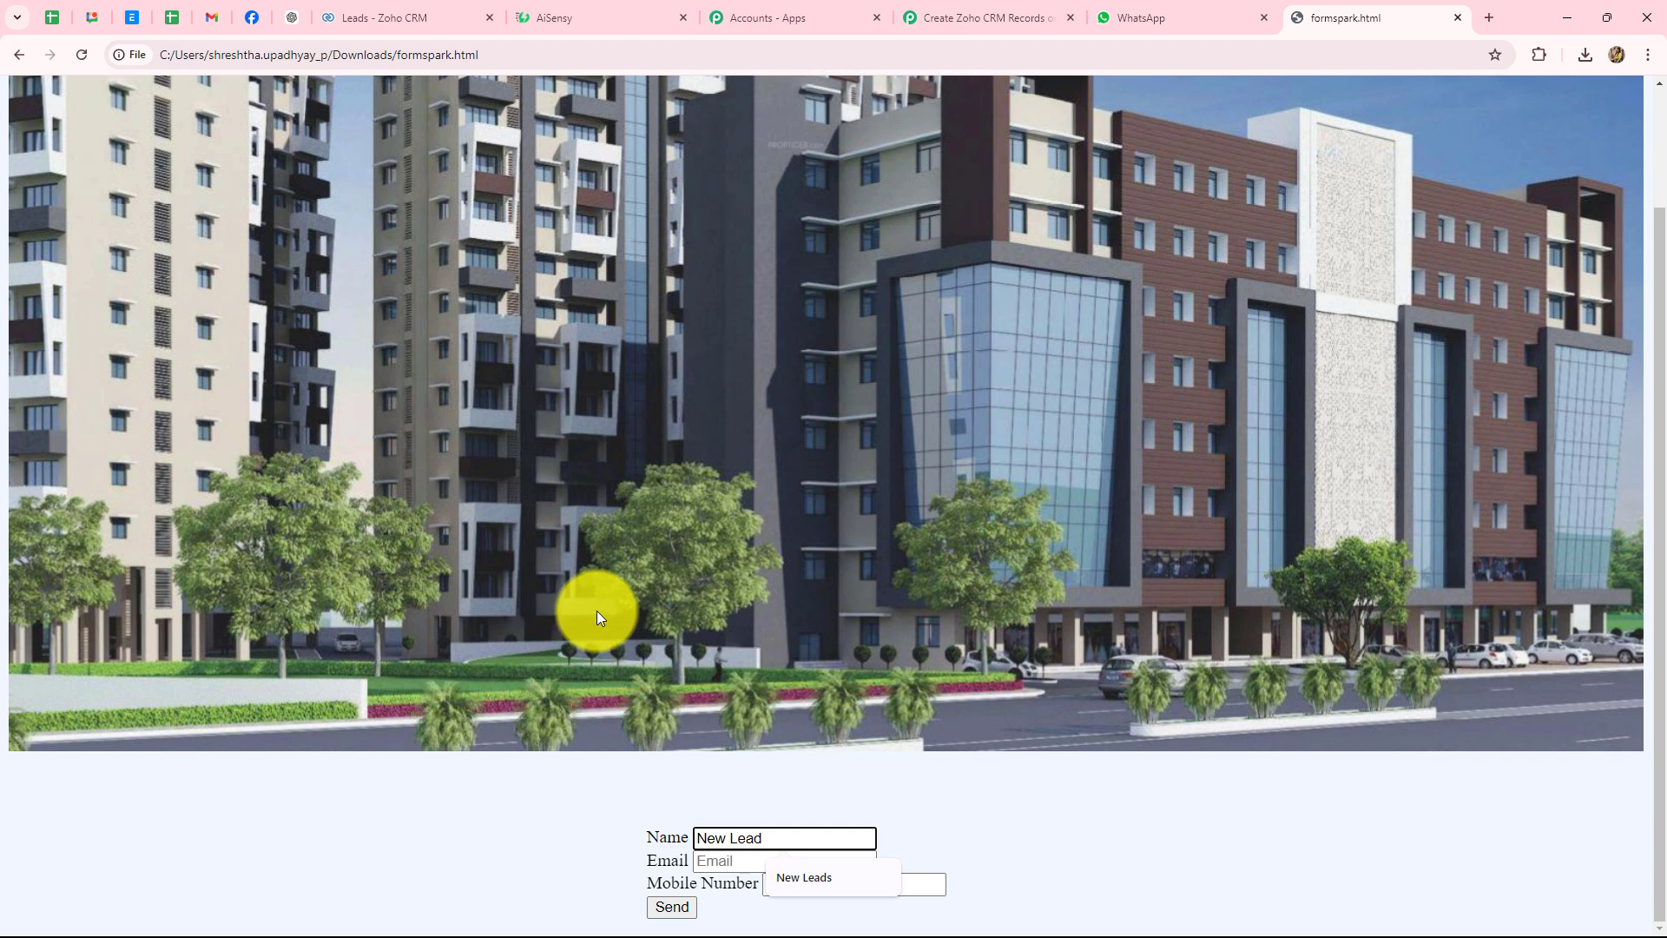
left_click(719, 861)
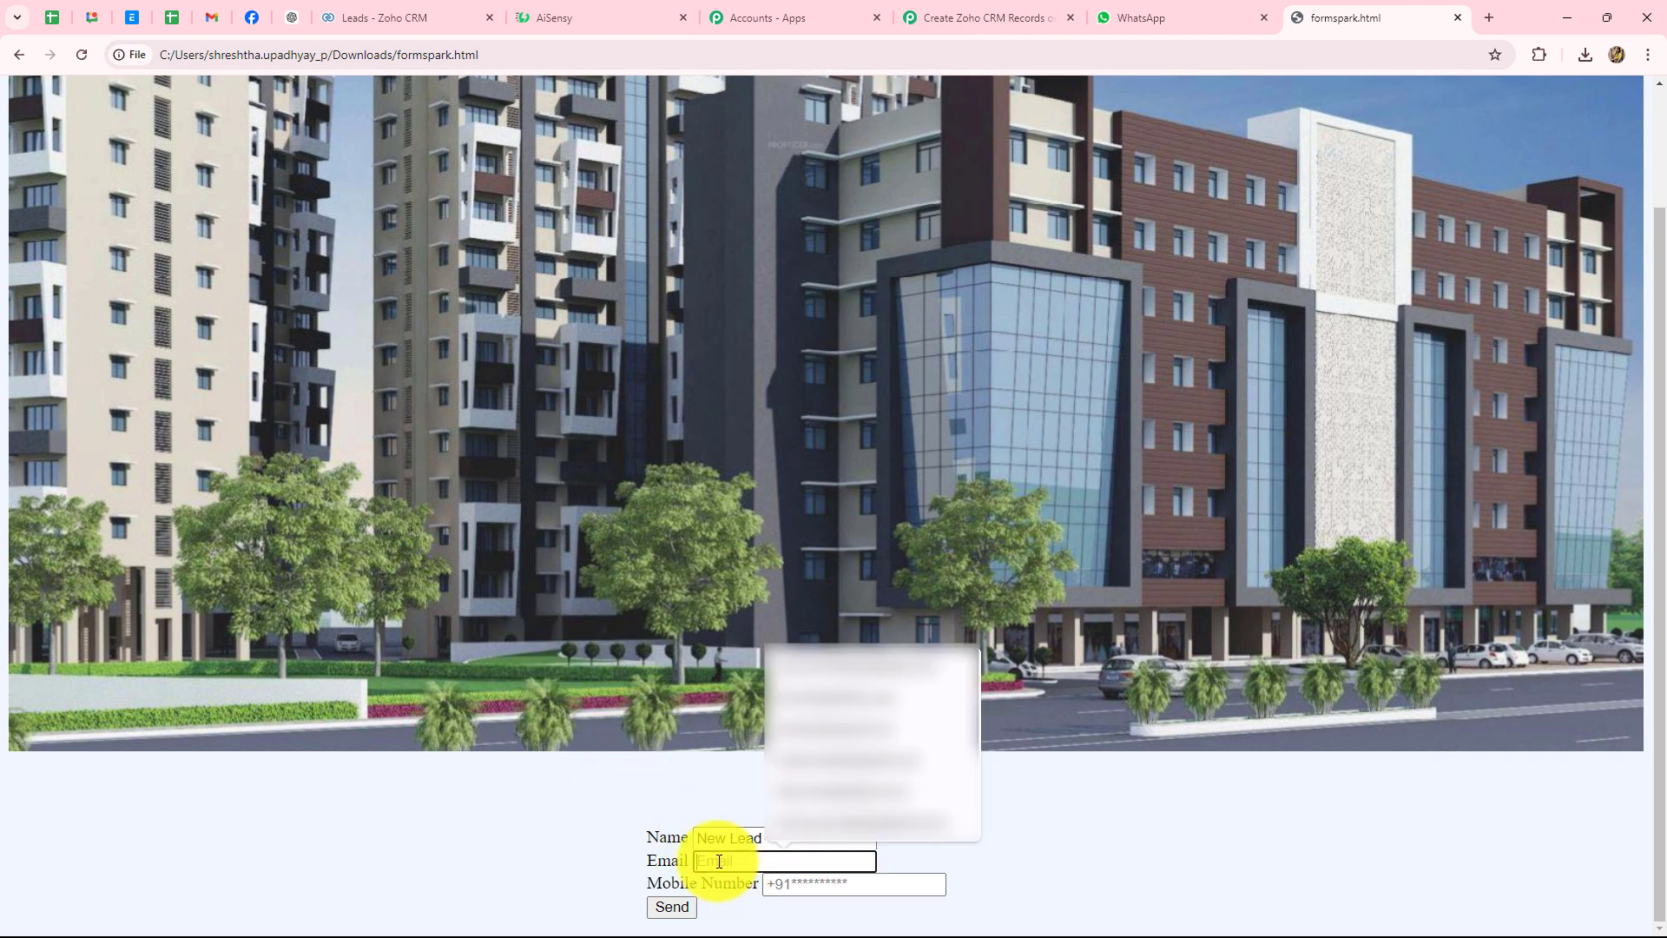
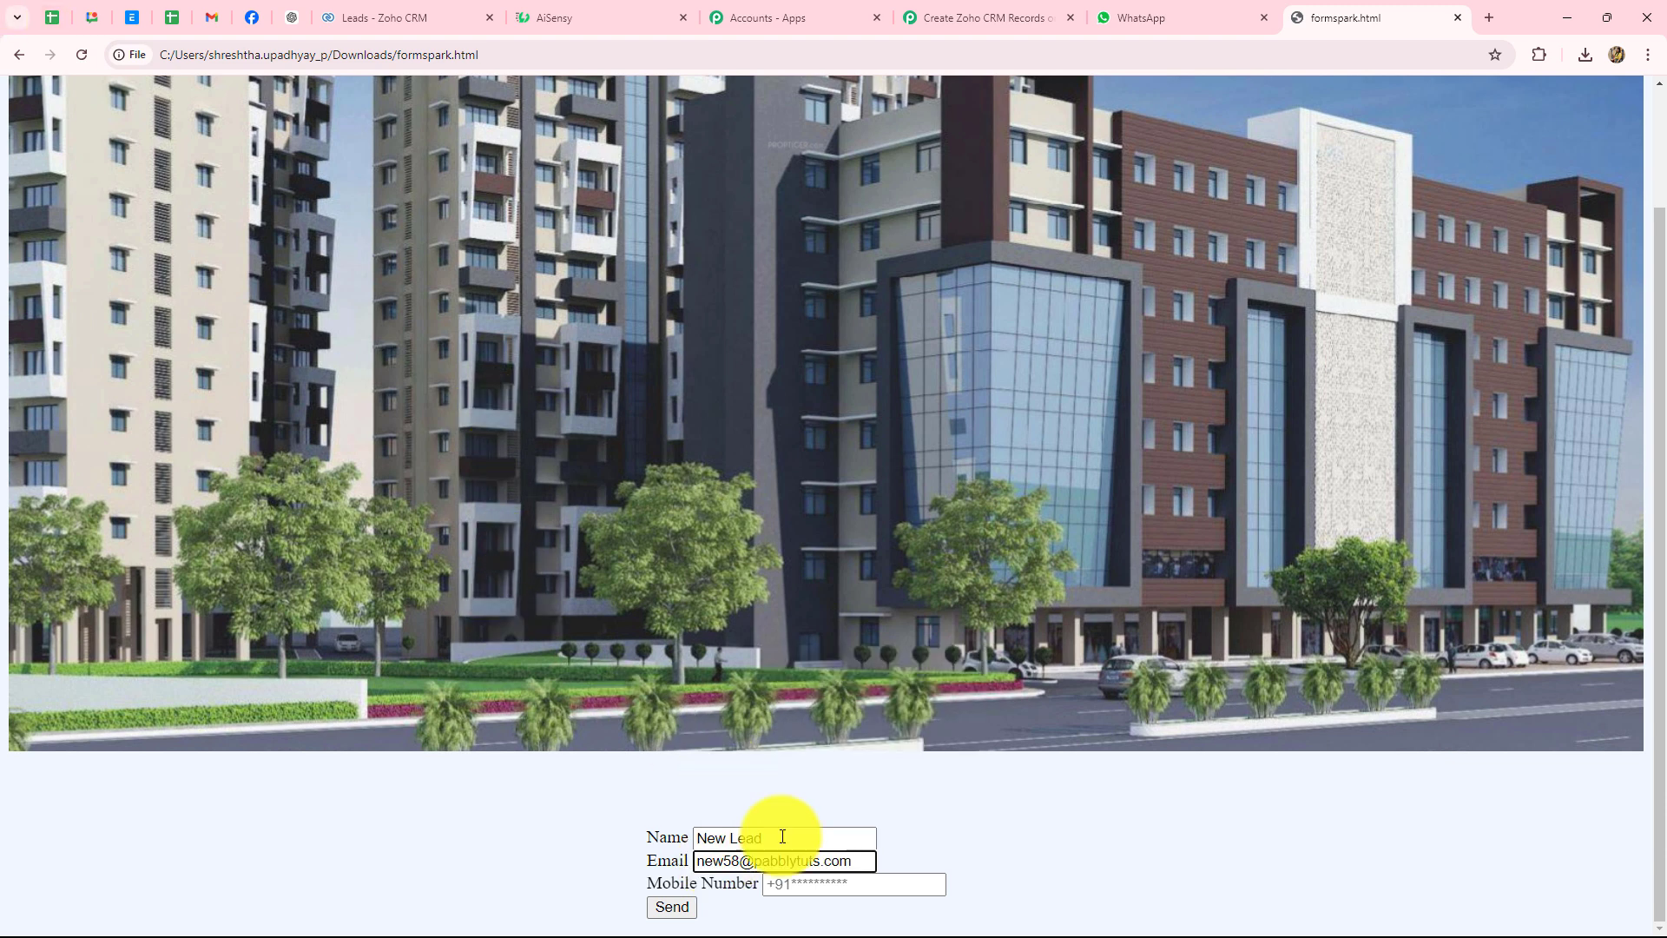
left_click(820, 888)
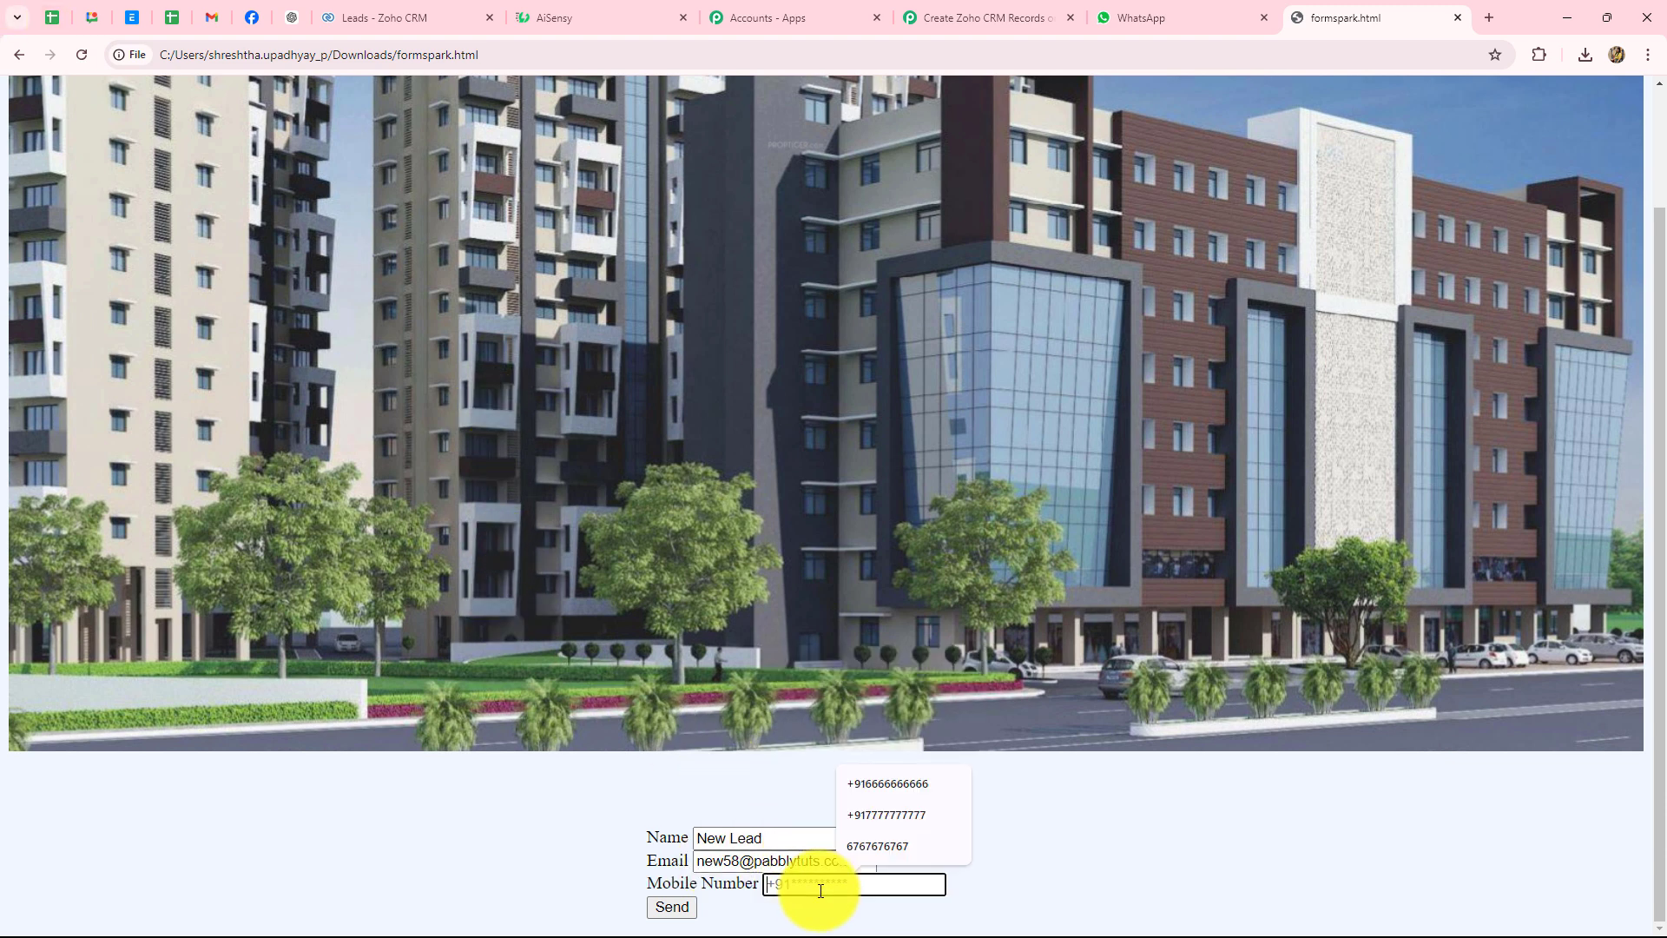
type("5555555555")
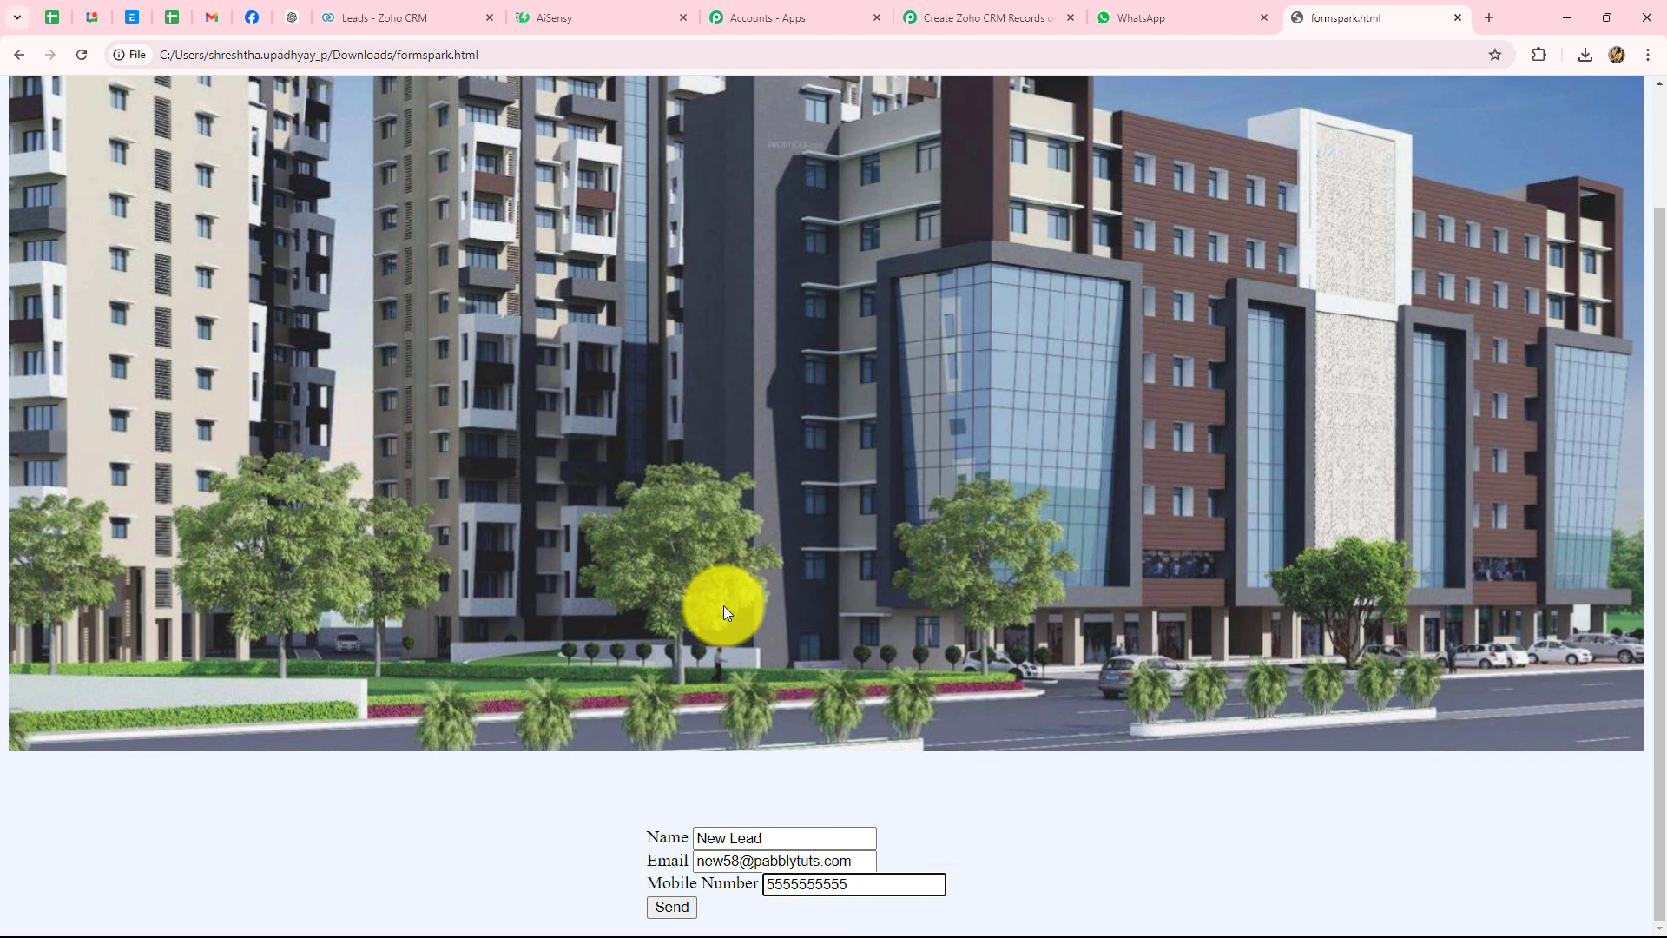
left_click(676, 906)
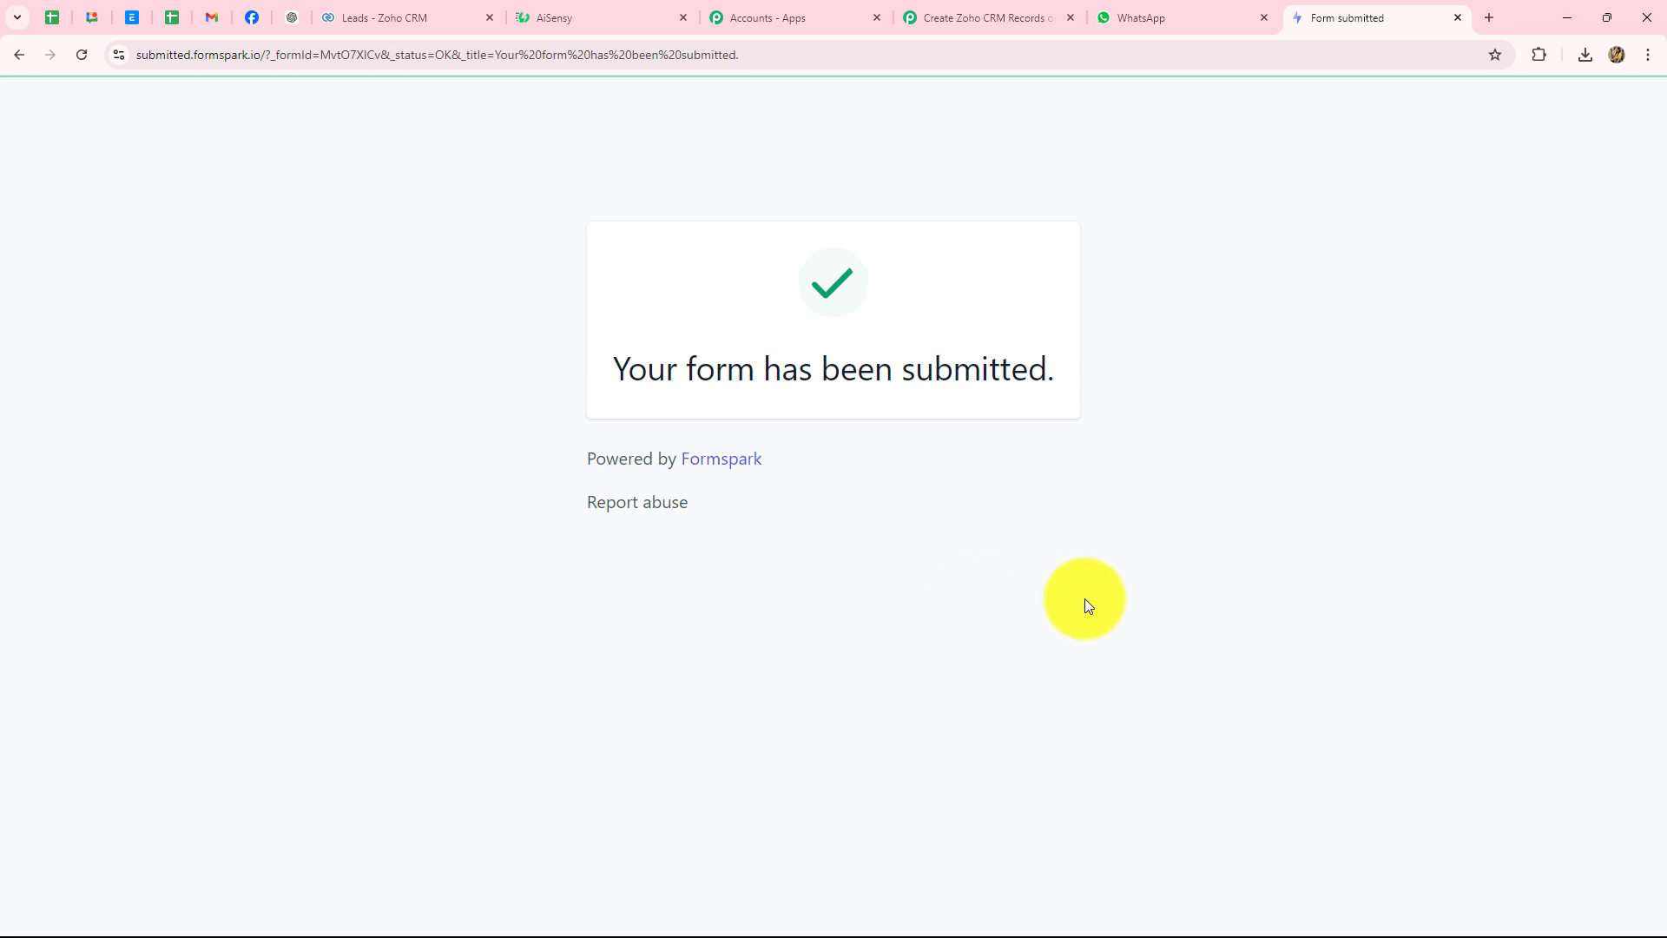
left_click(434, 17)
- Reload the Zoho CRM leads list so the New Lead record appears on top, 17 records
left_click(209, 101)
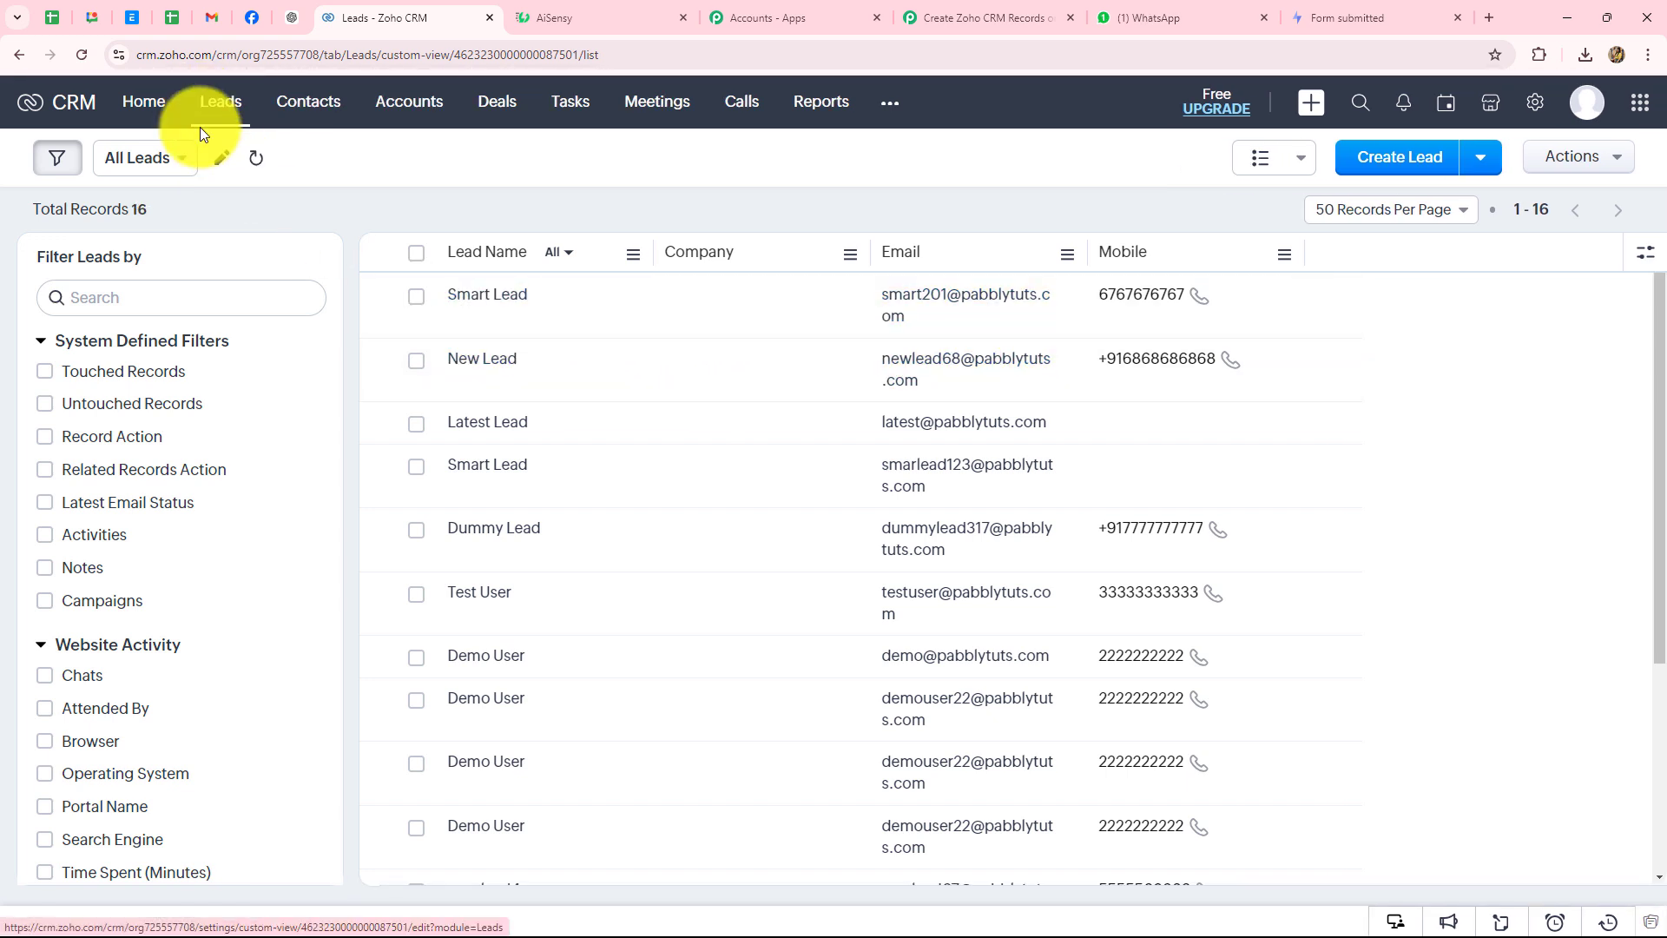
left_click(82, 52)
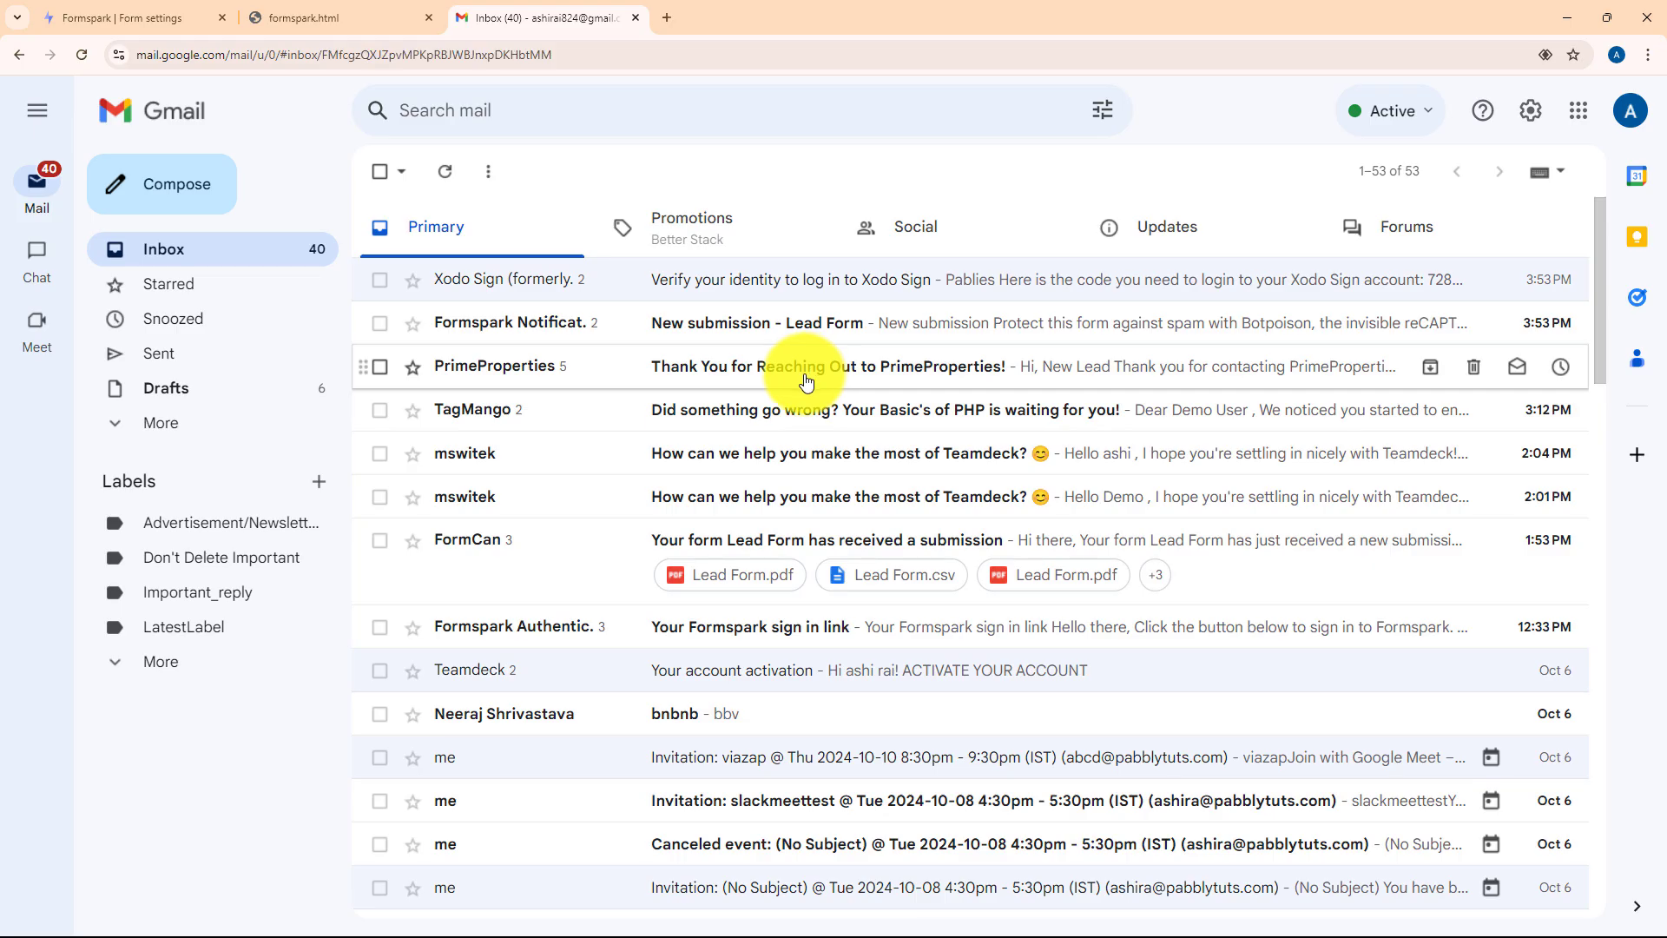
- Open the PrimeProperties thank-you email for New Lead and expand its trimmed body
left_click(799, 365)
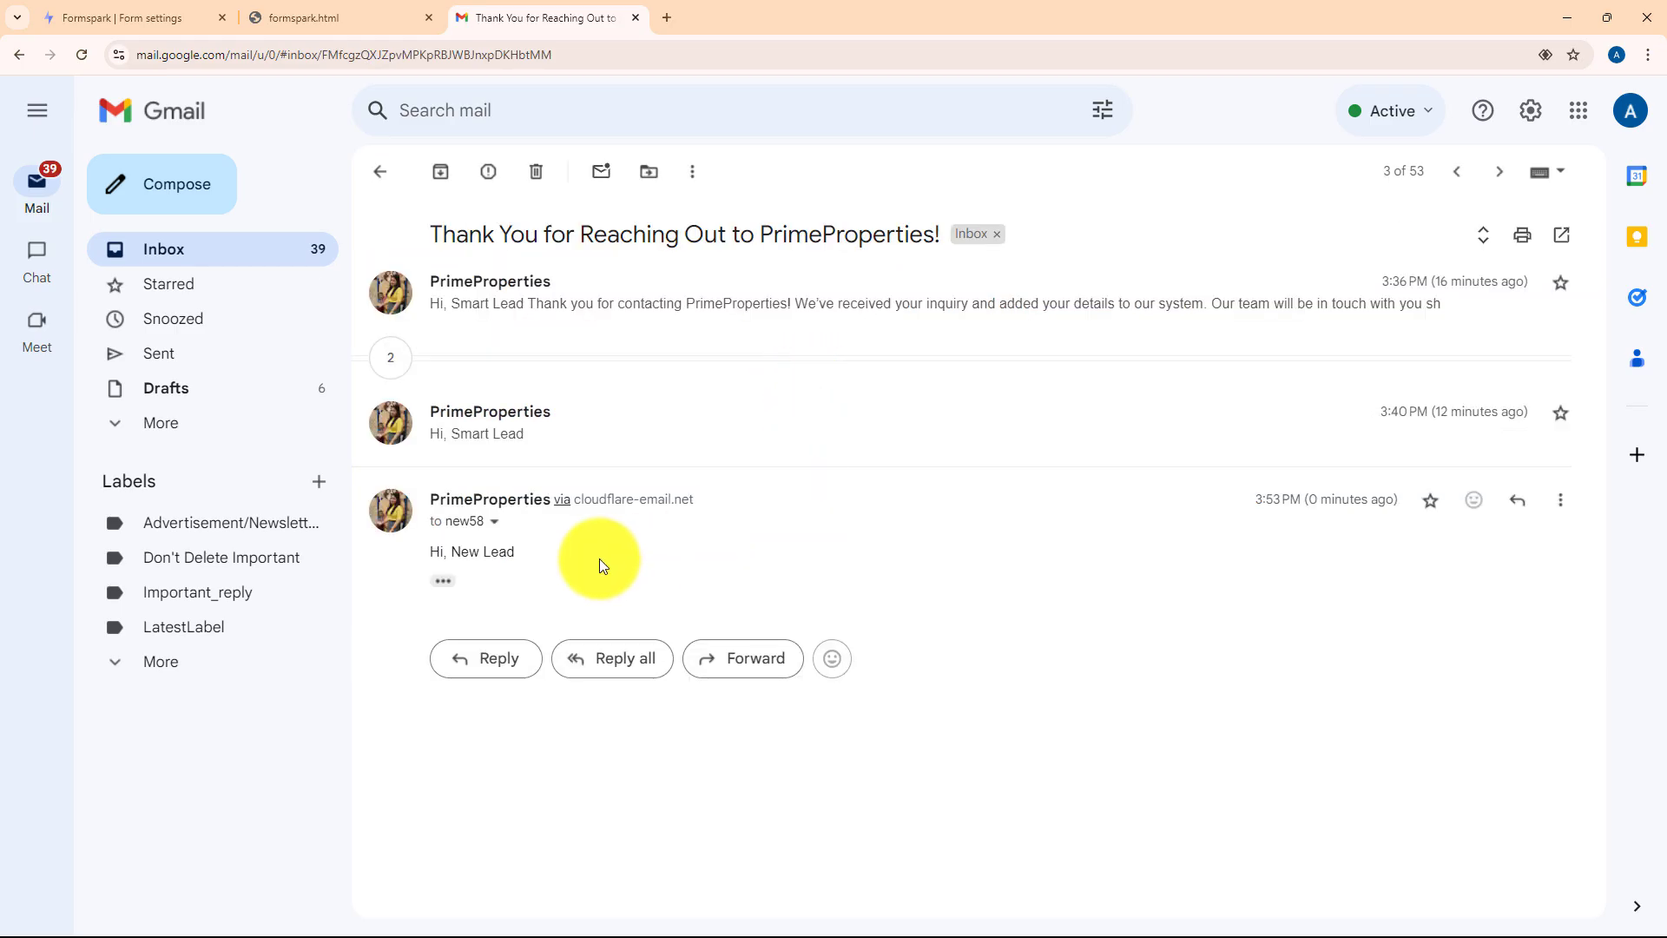
left_click(445, 581)
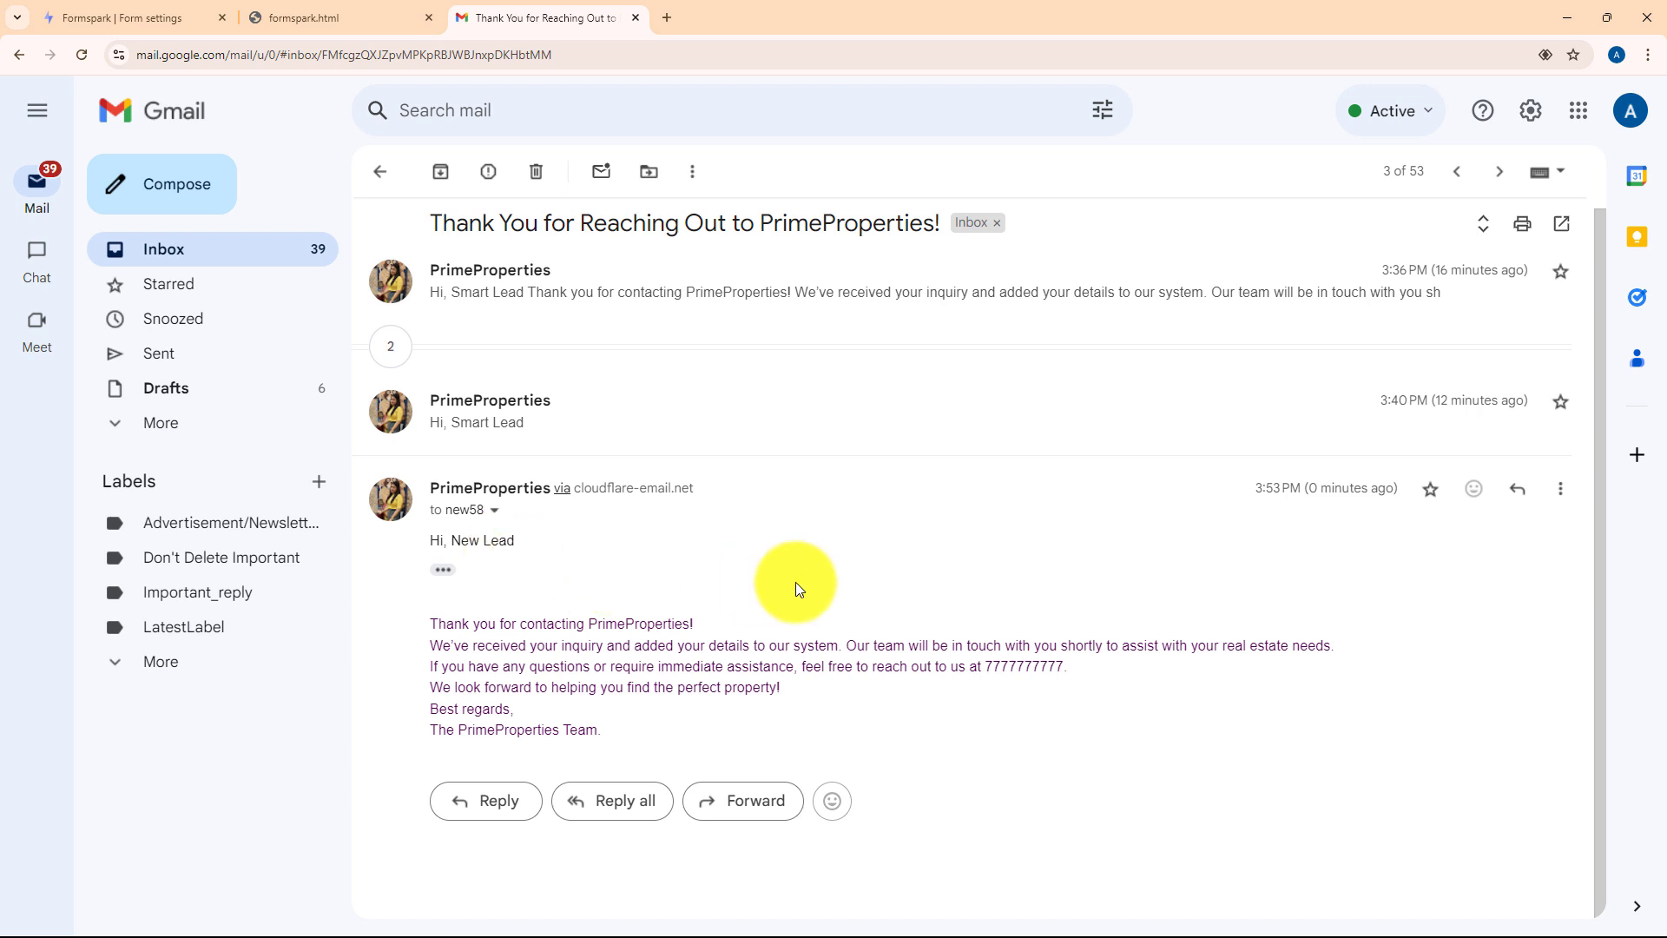
key("alt+Tab")
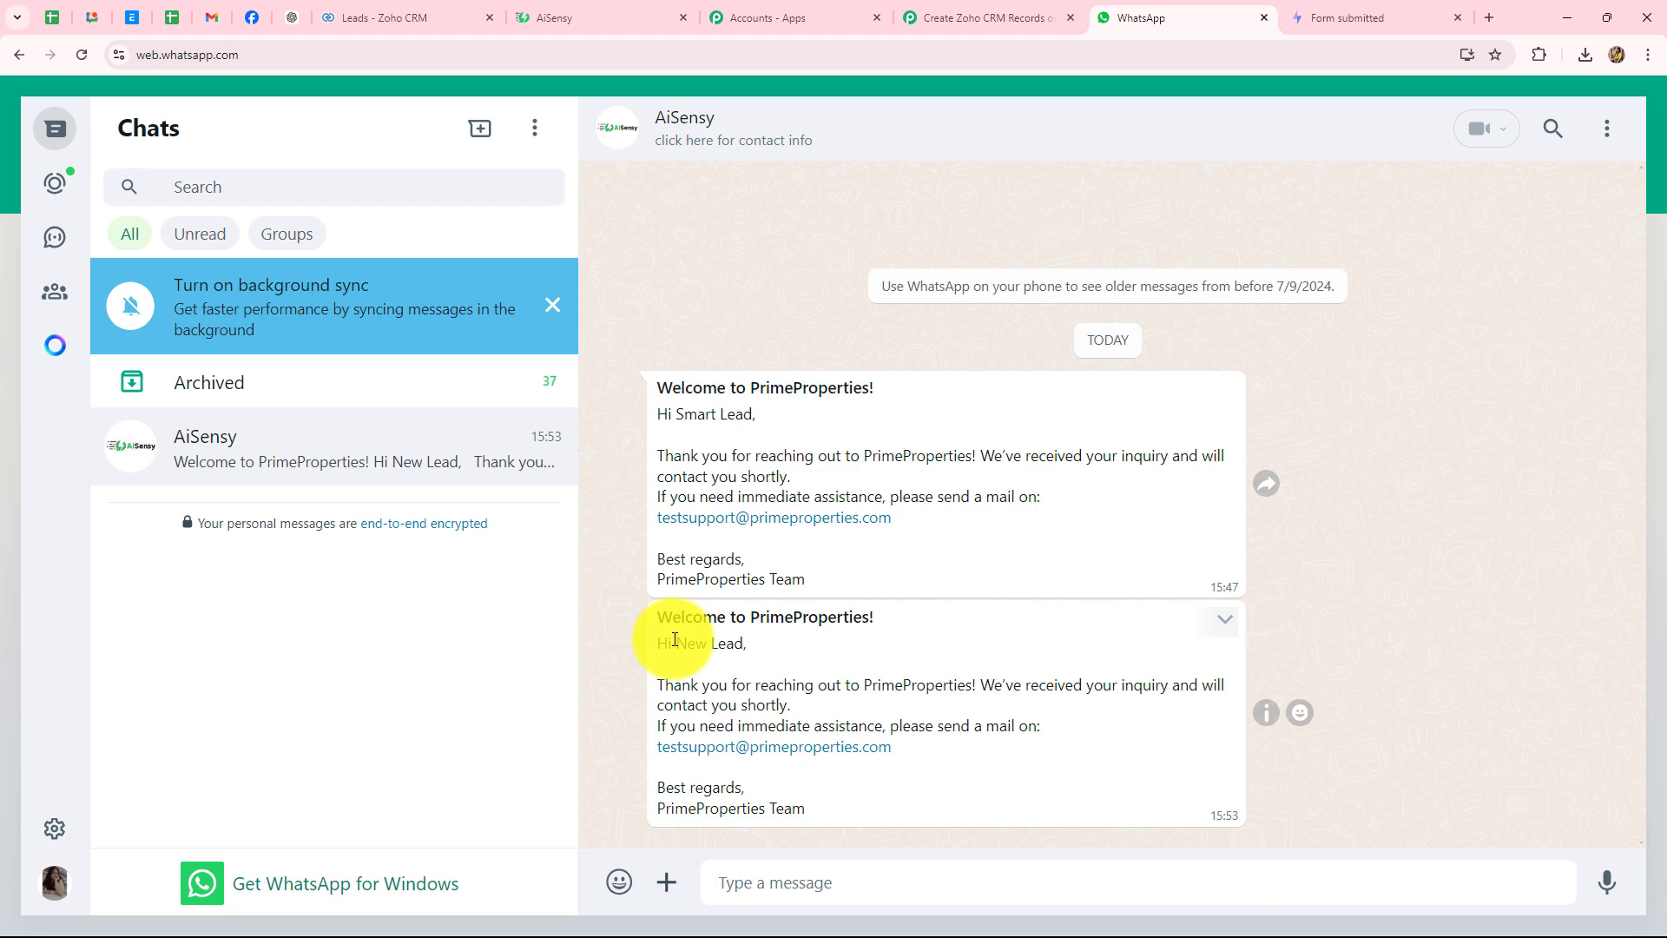
- Highlight the 'New Lead,' greeting in the newest AiSensy message, then return to the five-step Pabbly workflow
left_click_drag(676, 641, 764, 649)
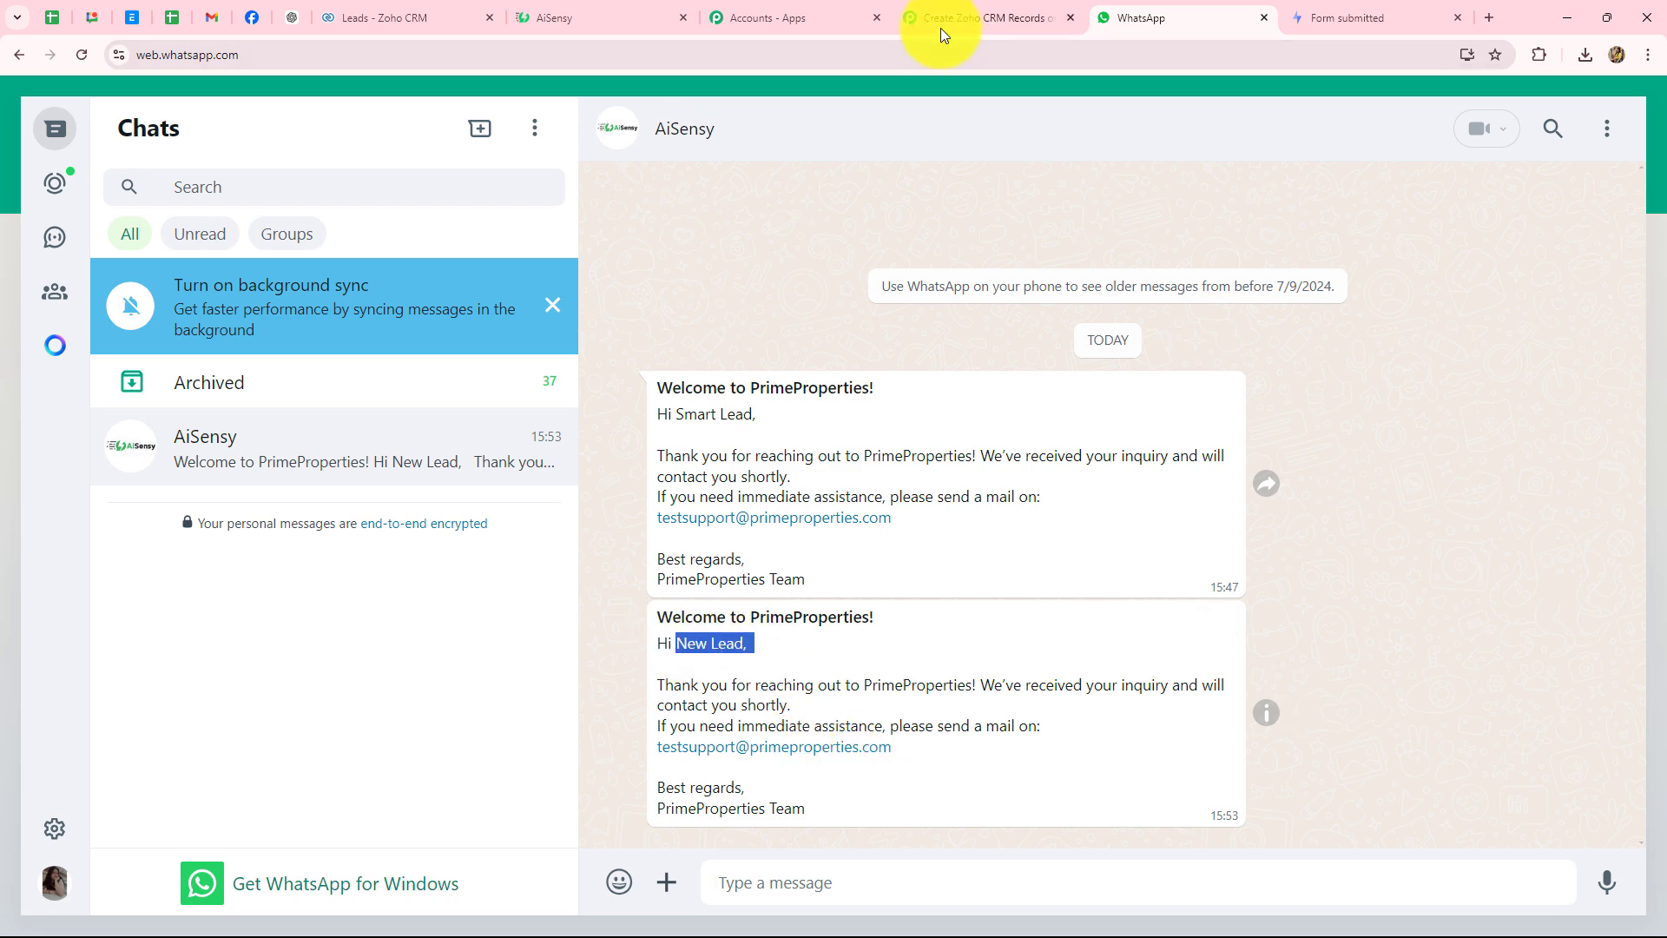
left_click(990, 19)
scroll(1649, 495, "up", 1)
scroll(1648, 495, "down", 6)
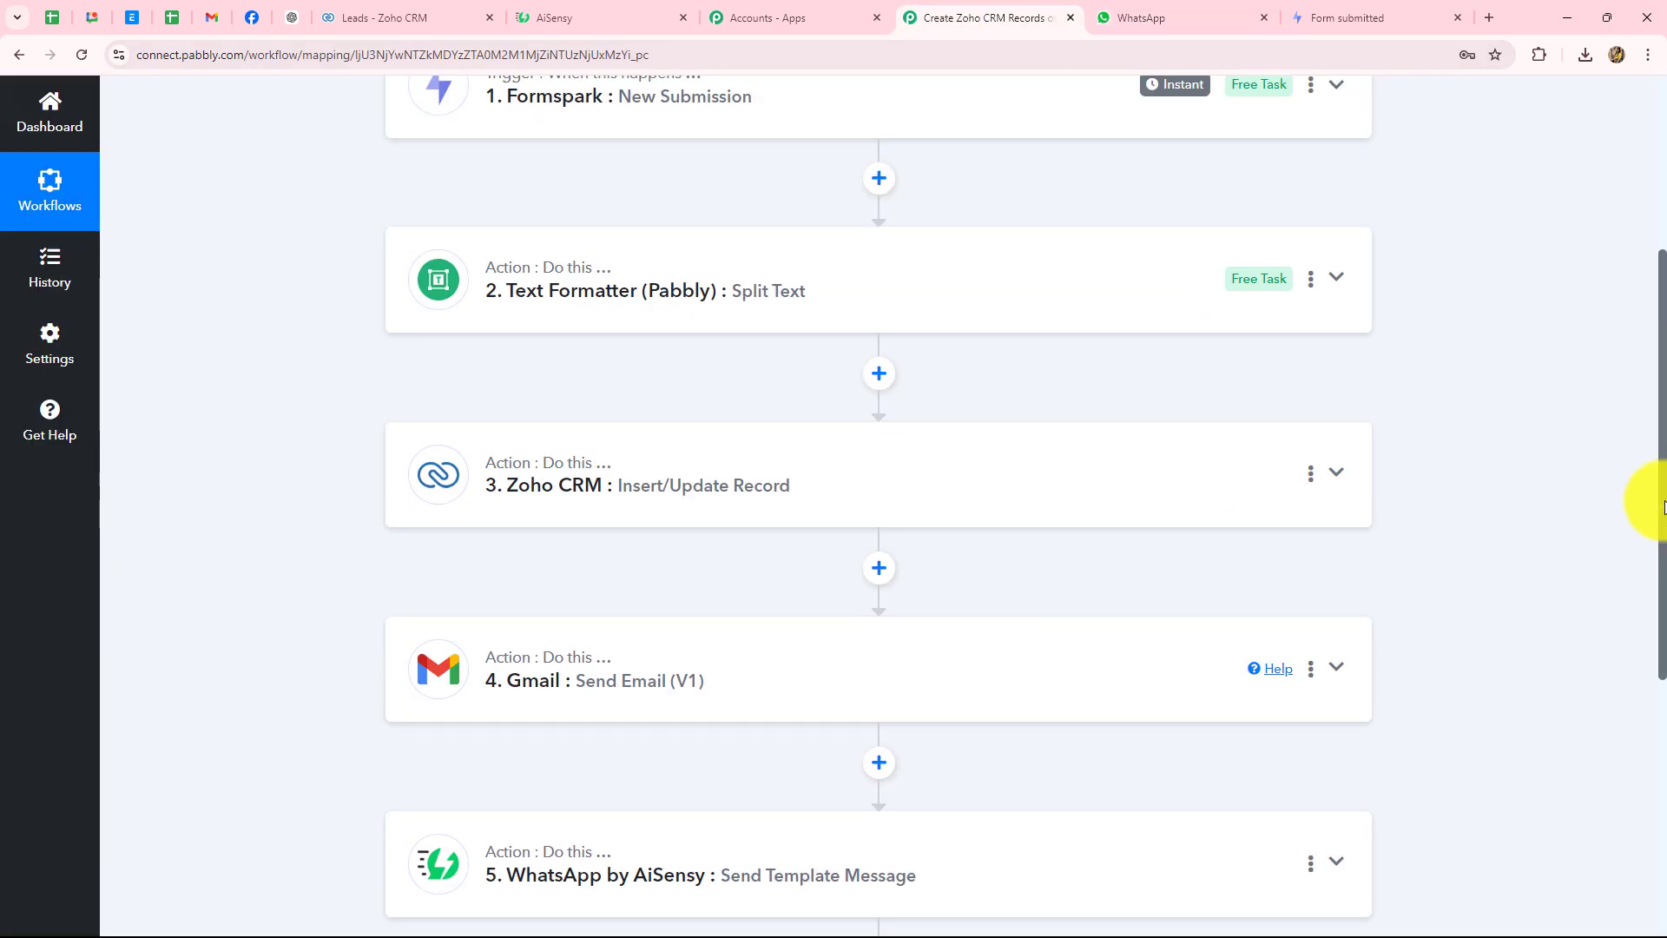
scroll(1664, 508, "up", 7)
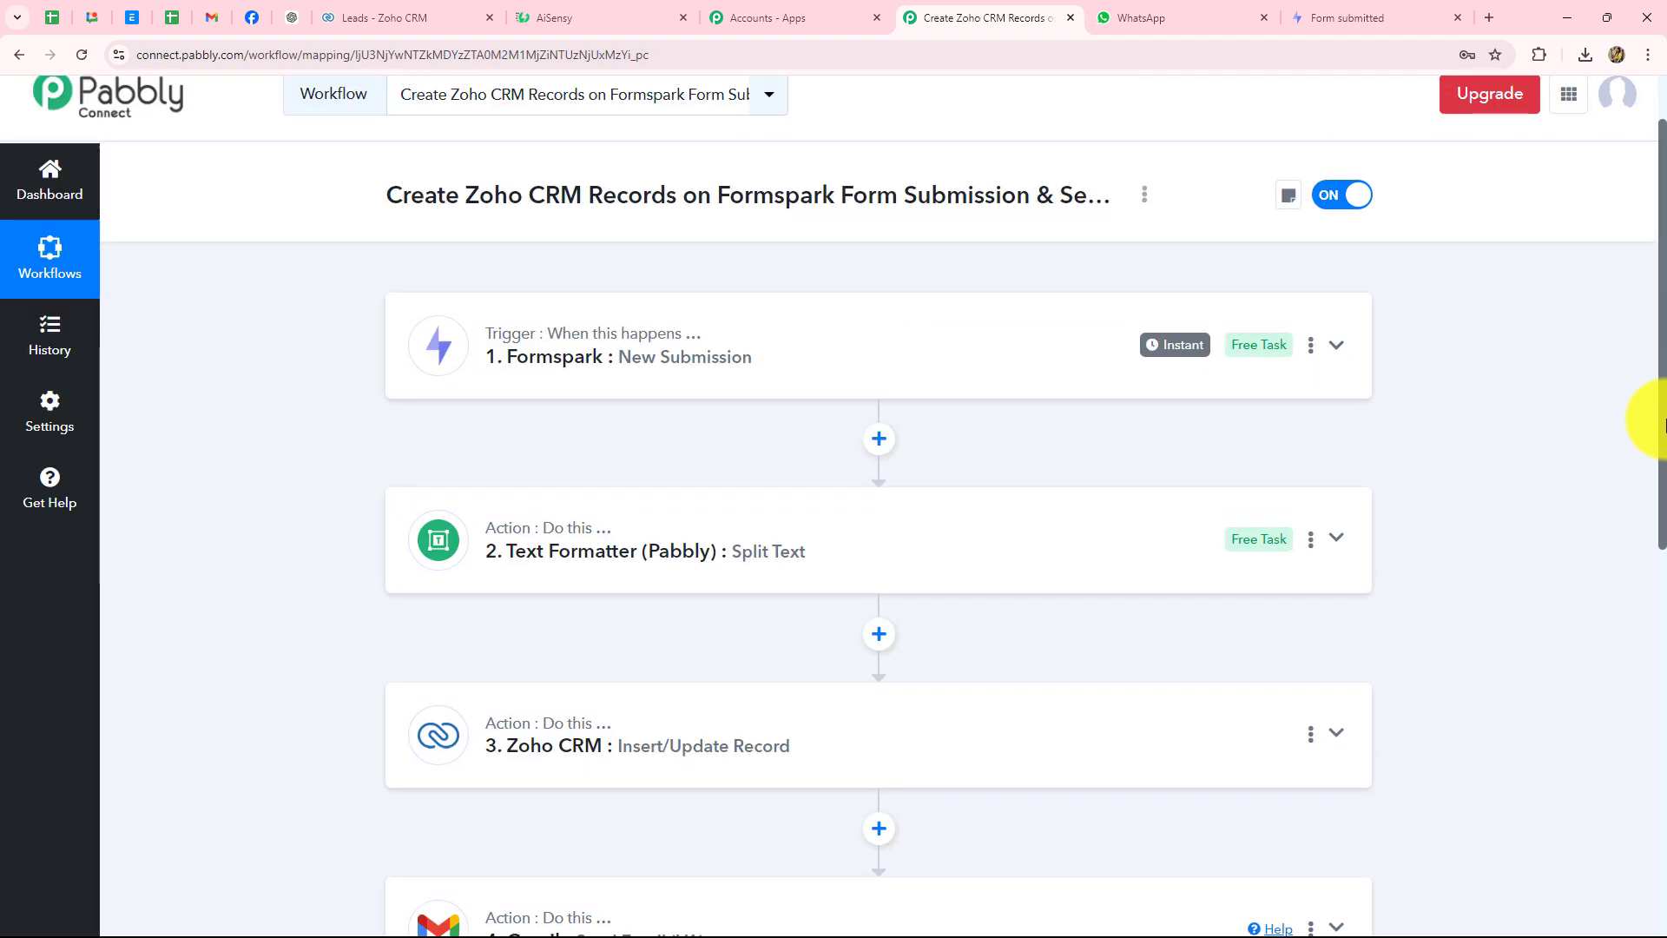